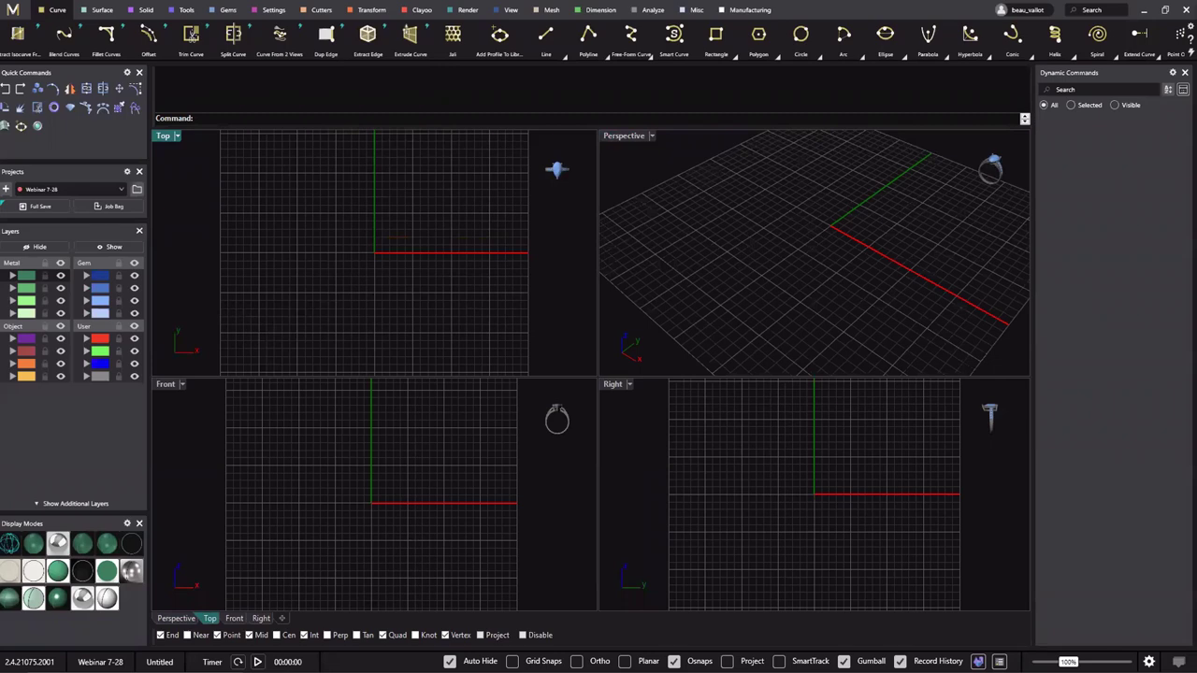
Switch to Paint 3D and examine the honeycomb ring reference photo in flat and 3D view, then clear it from the modelling screen.
{"action": "key", "text": "alt+Tab"}
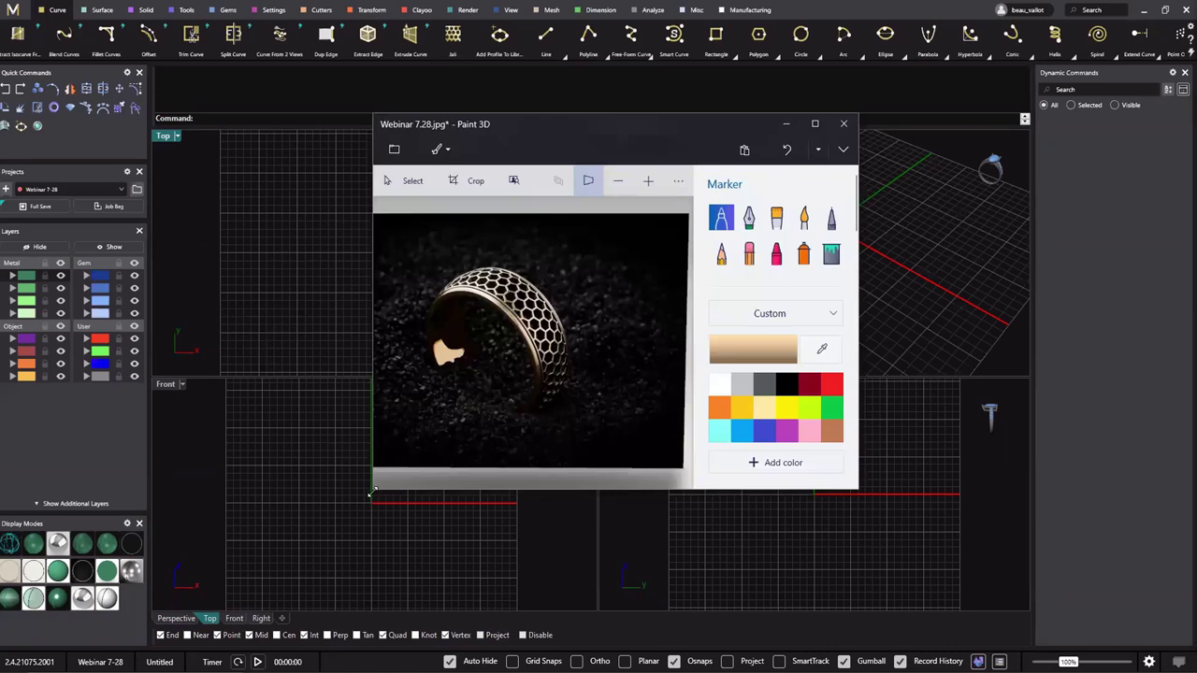
{"action": "left_click_drag", "start_coordinate": [372, 491], "coordinate": [168, 638]}
{"action": "mouse_move", "coordinate": [353, 428]}
{"action": "left_mouse_down"}
{"action": "mouse_move", "coordinate": [313, 404]}
{"action": "mouse_move", "coordinate": [440, 476]}
{"action": "mouse_move", "coordinate": [469, 460]}
{"action": "left_mouse_up"}
{"action": "key", "text": "ctrl+z"}
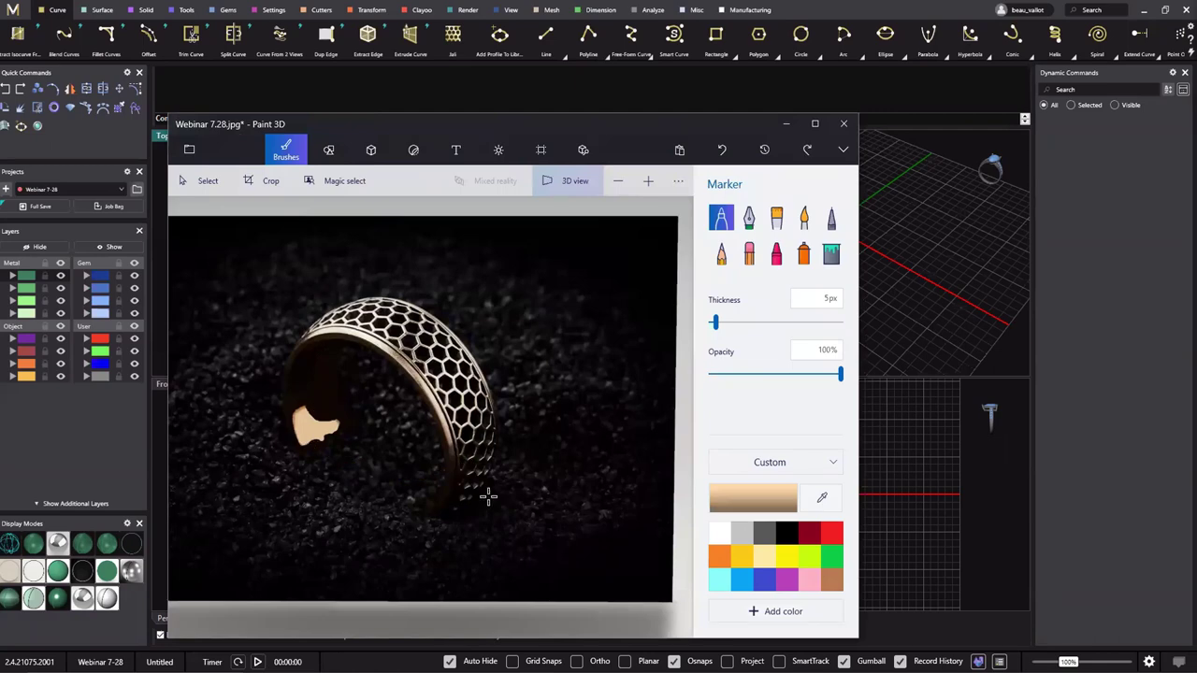
{"action": "left_click", "coordinate": [577, 187]}
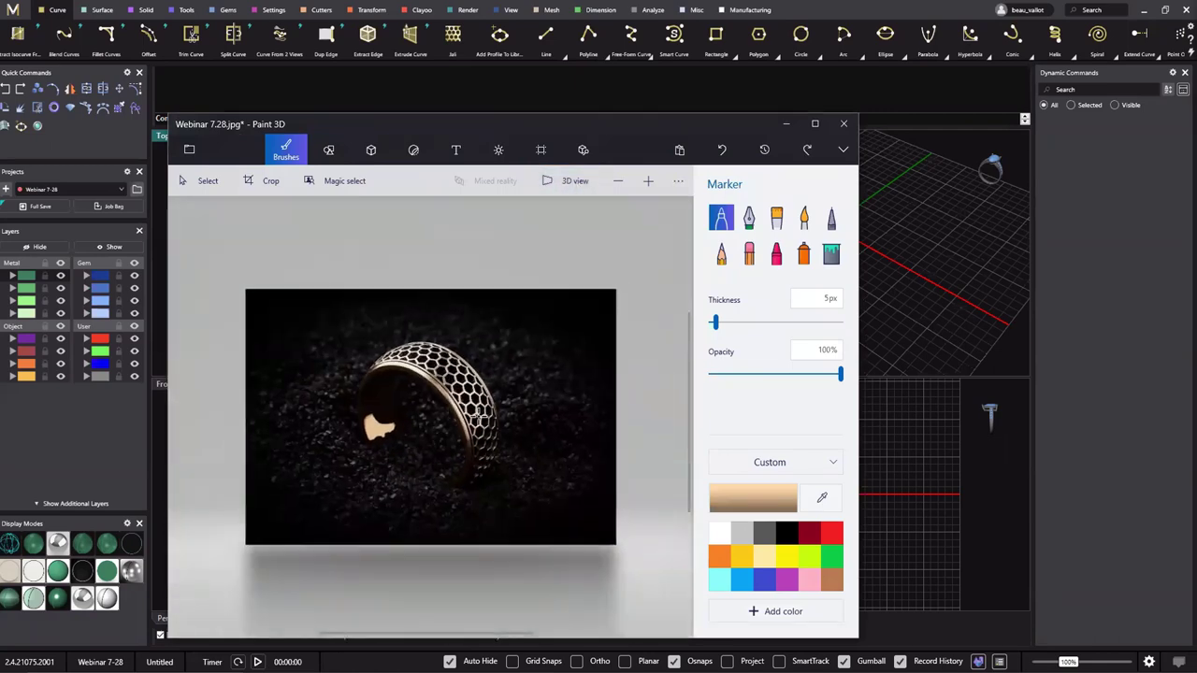
{"action": "left_click_drag", "start_coordinate": [499, 434], "coordinate": [489, 456]}
{"action": "key", "text": "ctrl+z"}
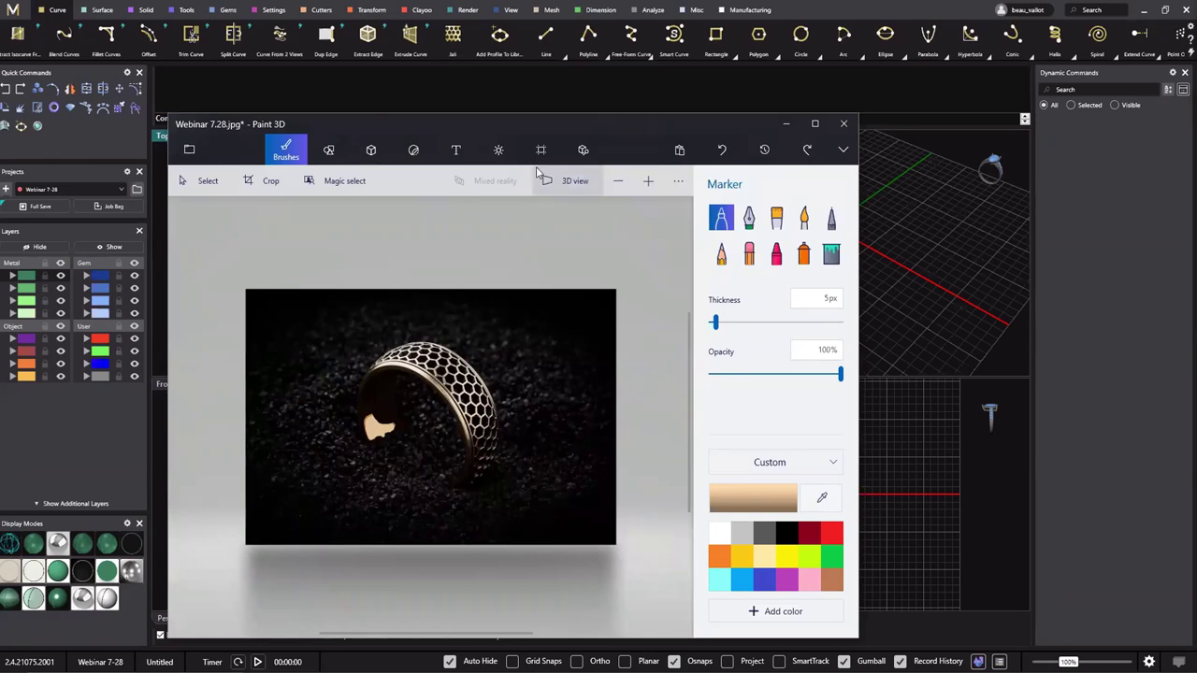
{"action": "left_click", "coordinate": [566, 180]}
{"action": "mouse_move", "coordinate": [532, 439]}
{"action": "right_mouse_down"}
{"action": "mouse_move", "coordinate": [580, 375]}
{"action": "mouse_move", "coordinate": [641, 334]}
{"action": "mouse_move", "coordinate": [686, 407]}
{"action": "mouse_move", "coordinate": [675, 367]}
{"action": "mouse_move", "coordinate": [556, 414]}
{"action": "right_mouse_up"}
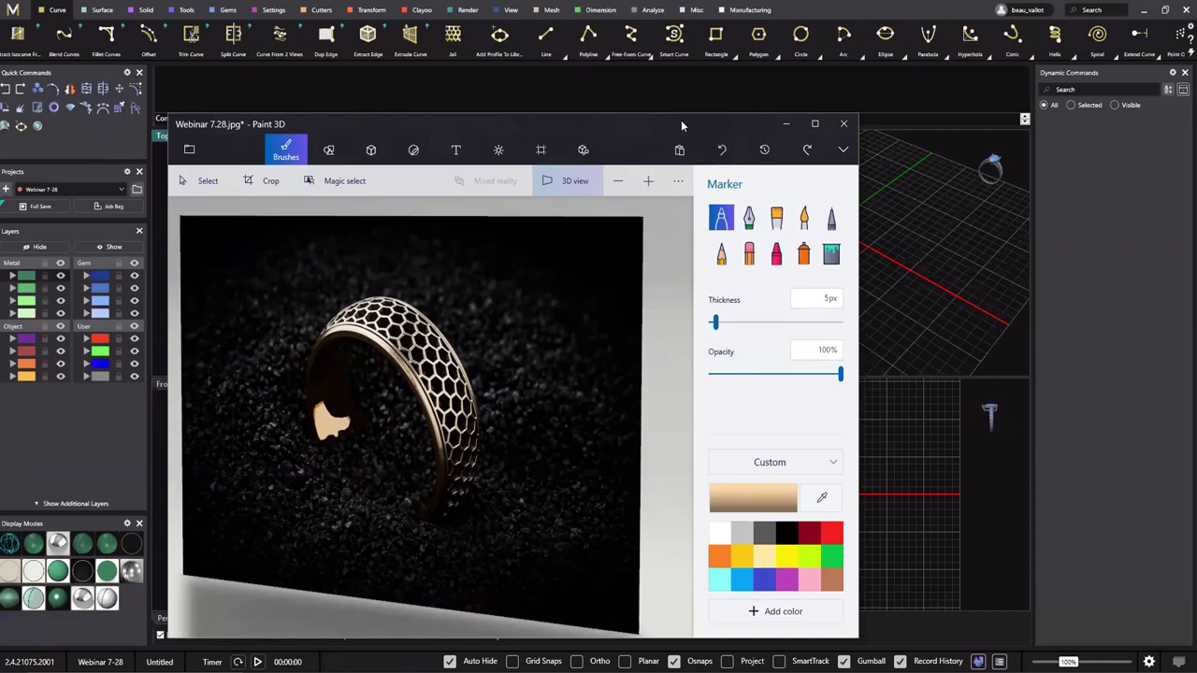
{"action": "left_click_drag", "start_coordinate": [681, 122], "coordinate": [1196, 122]}
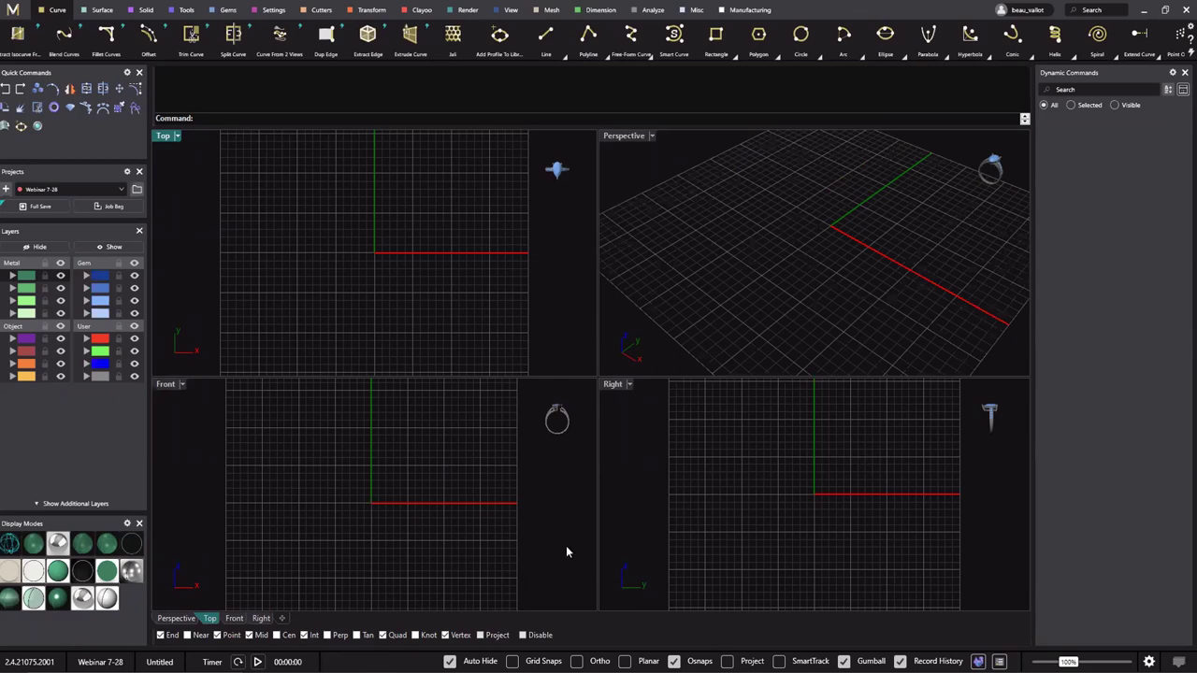
Create a ring rail with US finger size 11.
{"action": "left_click", "coordinate": [758, 290]}
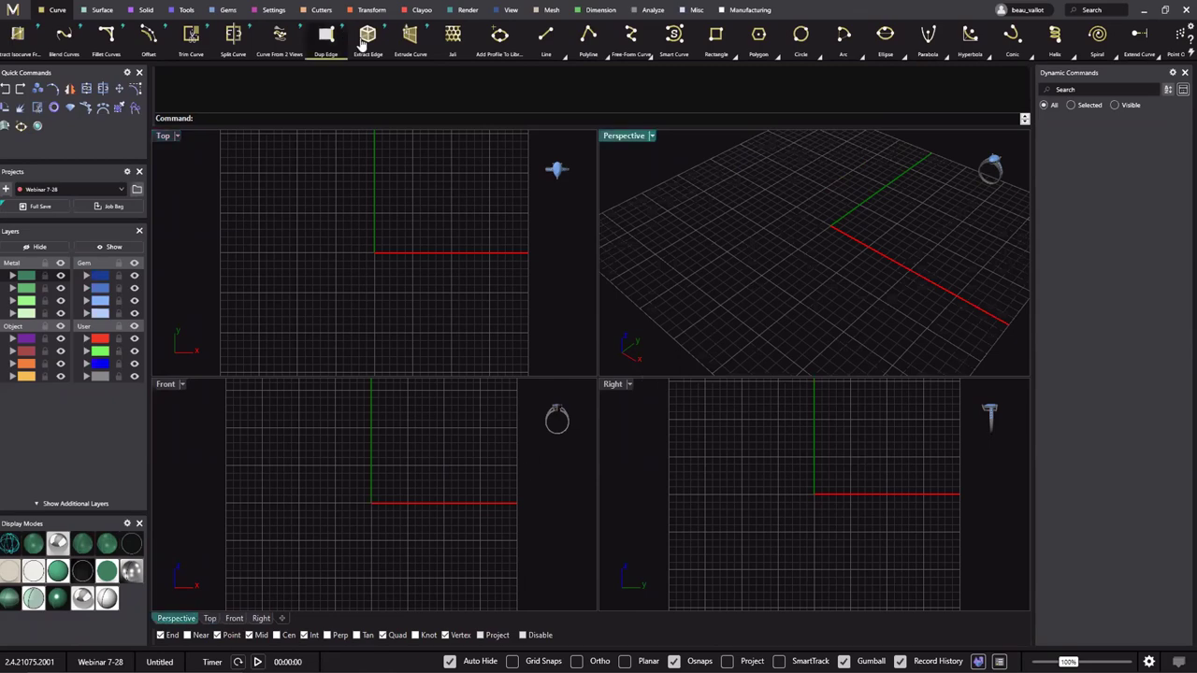
{"action": "left_click", "coordinate": [186, 10]}
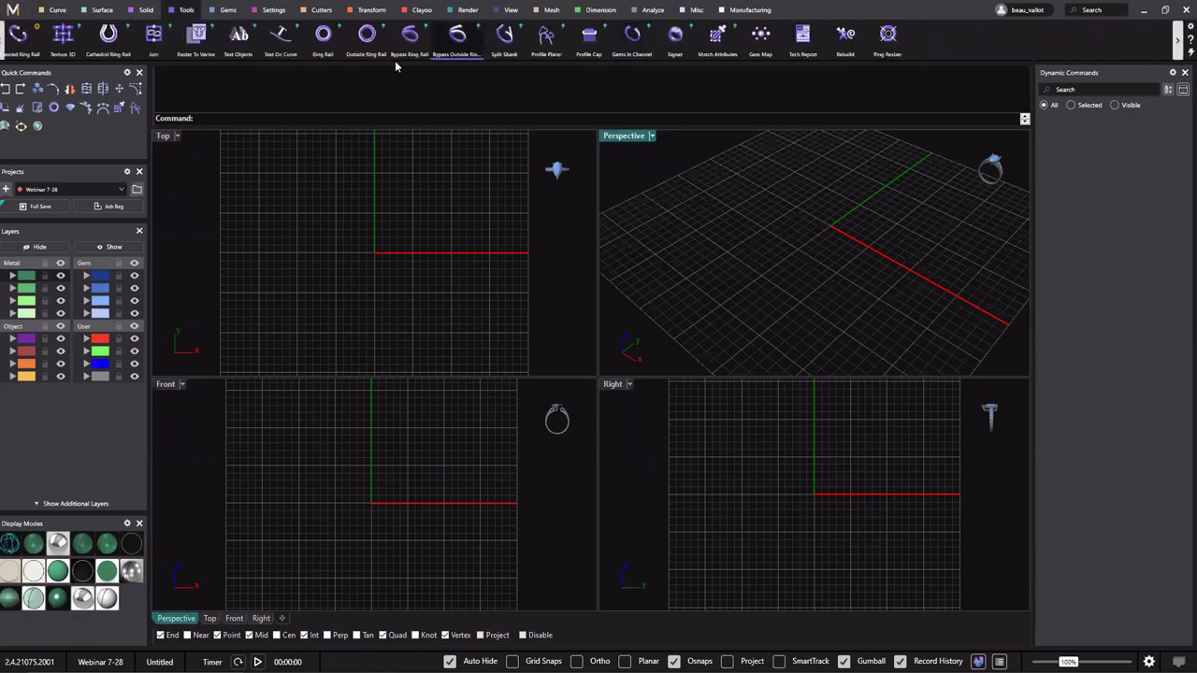
{"action": "left_click", "coordinate": [323, 35]}
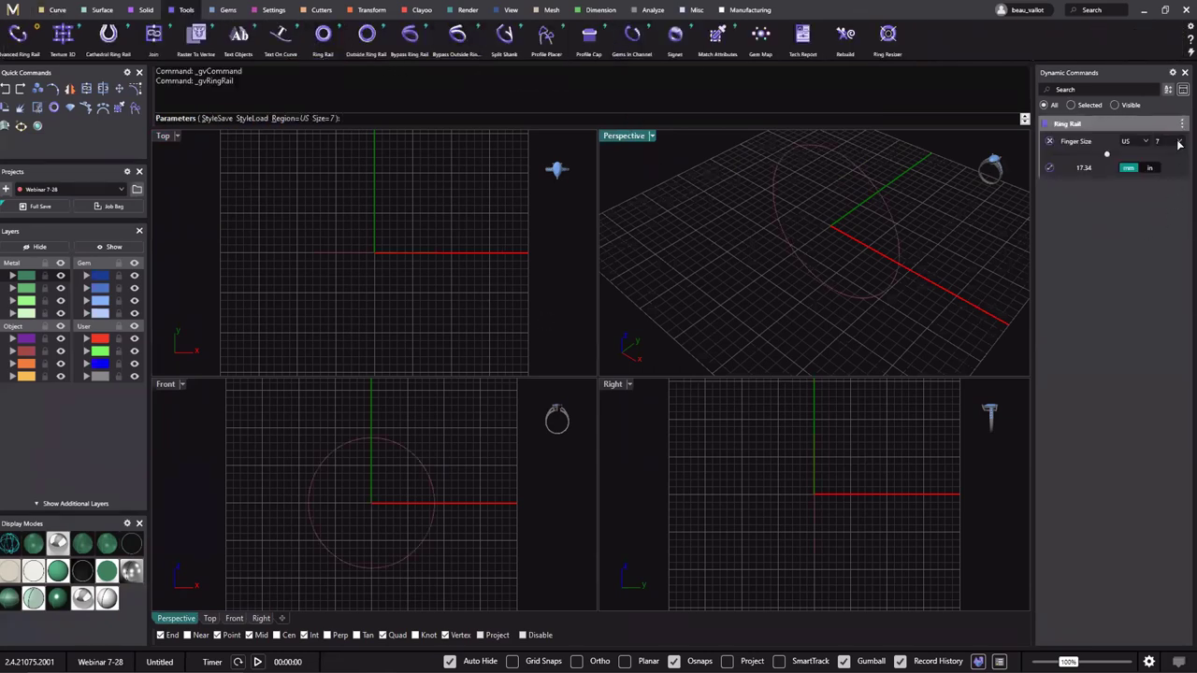
{"action": "left_click", "coordinate": [1179, 142]}
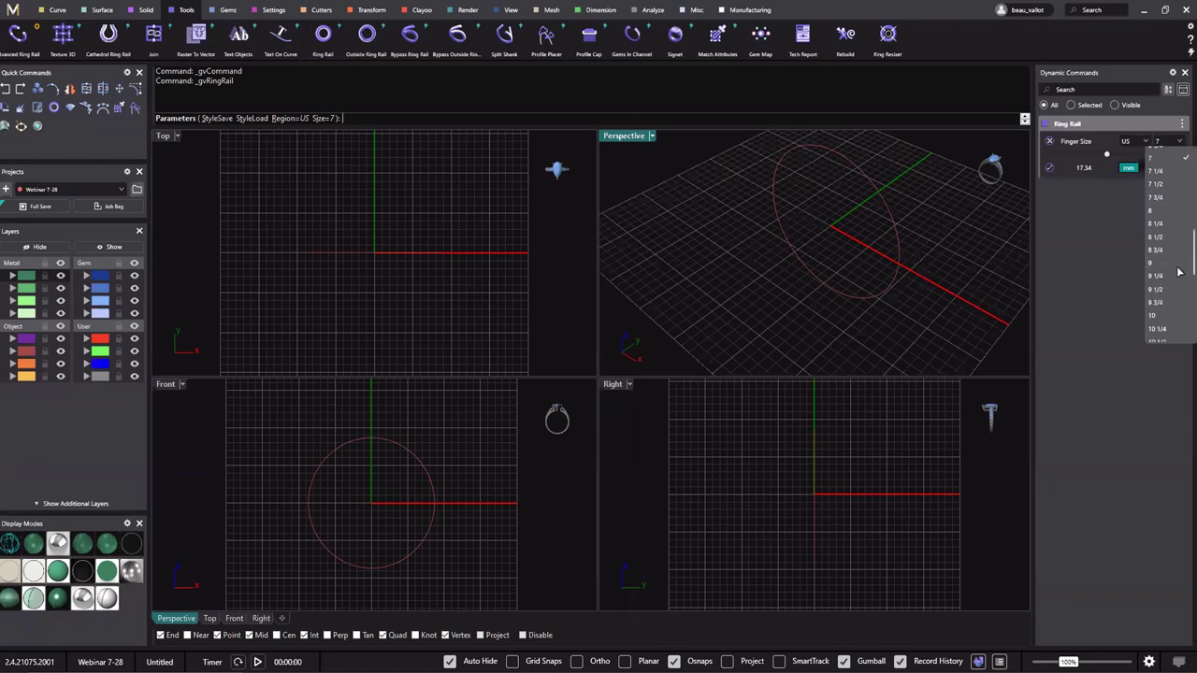
{"action": "scroll", "coordinate": [1179, 273], "scroll_direction": "down", "scroll_amount": 1}
{"action": "left_click", "coordinate": [1156, 341]}
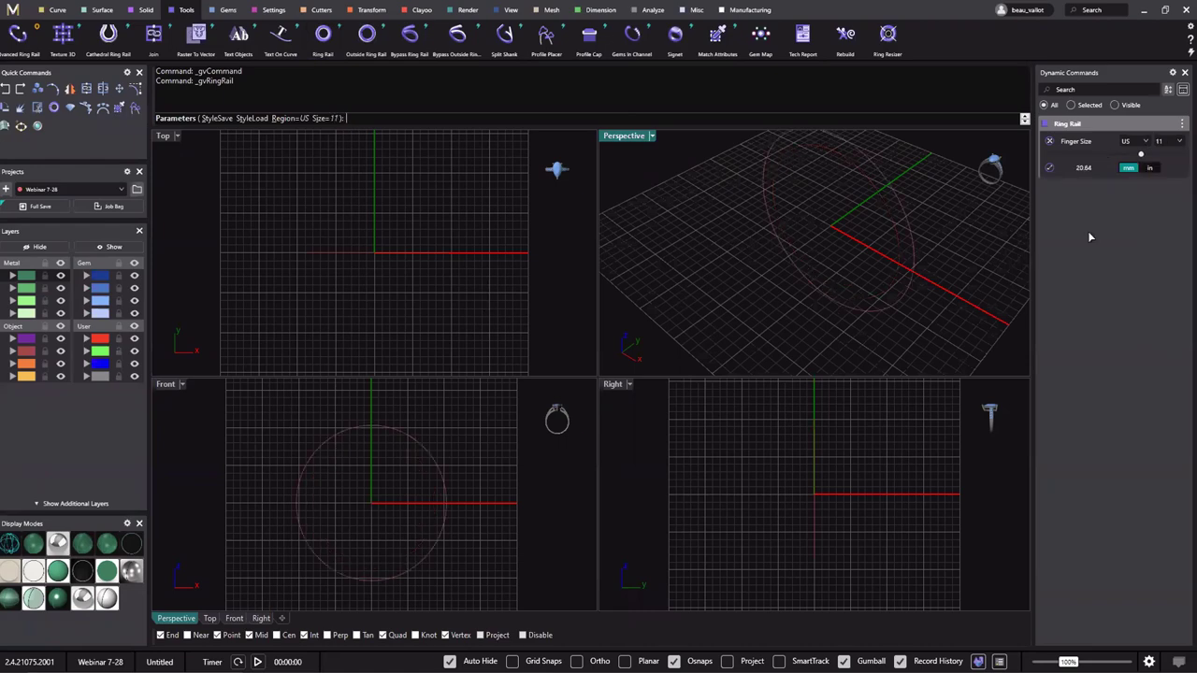
{"action": "key", "text": "Return"}
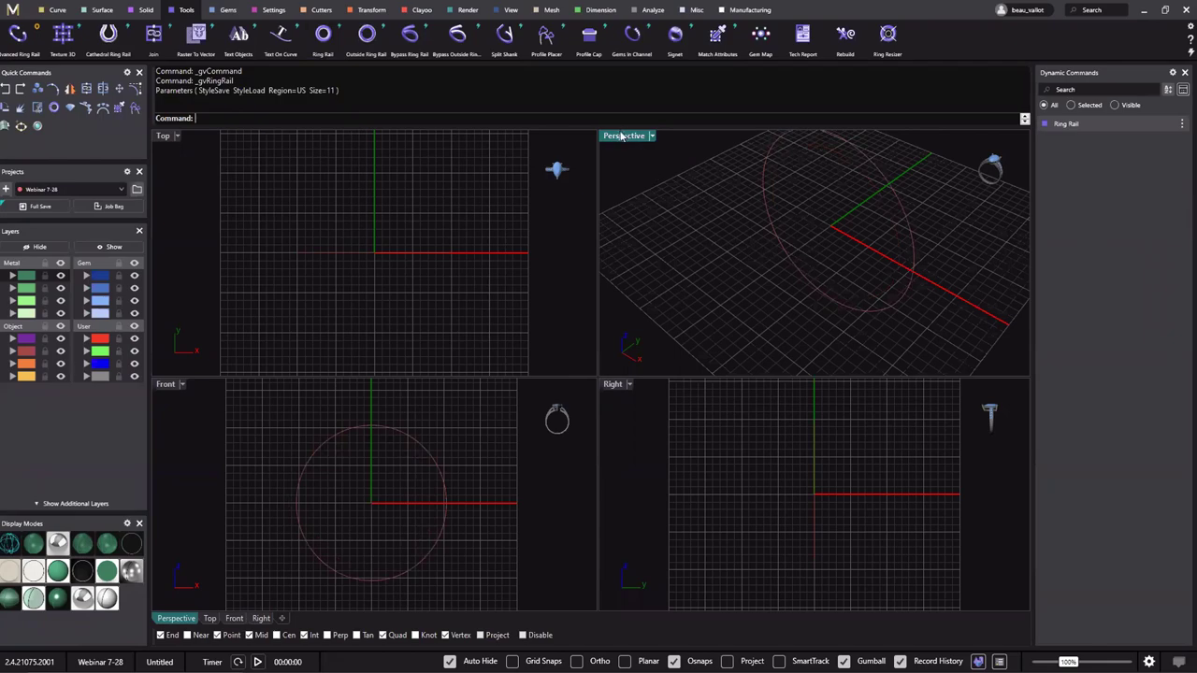
Maximise the perspective view and start Profile Placer on the ring rail curve.
{"action": "double_click", "coordinate": [619, 139]}
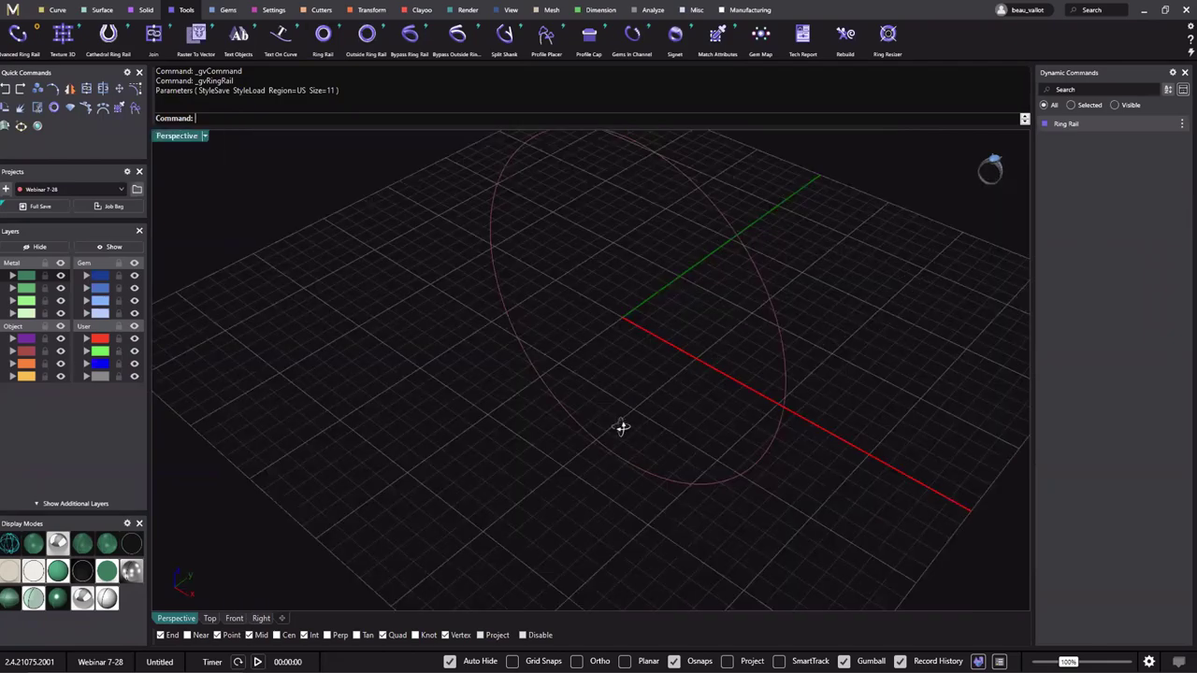
{"action": "scroll", "coordinate": [623, 427], "scroll_direction": "down", "scroll_amount": 6}
{"action": "right_click_drag", "start_coordinate": [621, 427], "coordinate": [765, 544]}
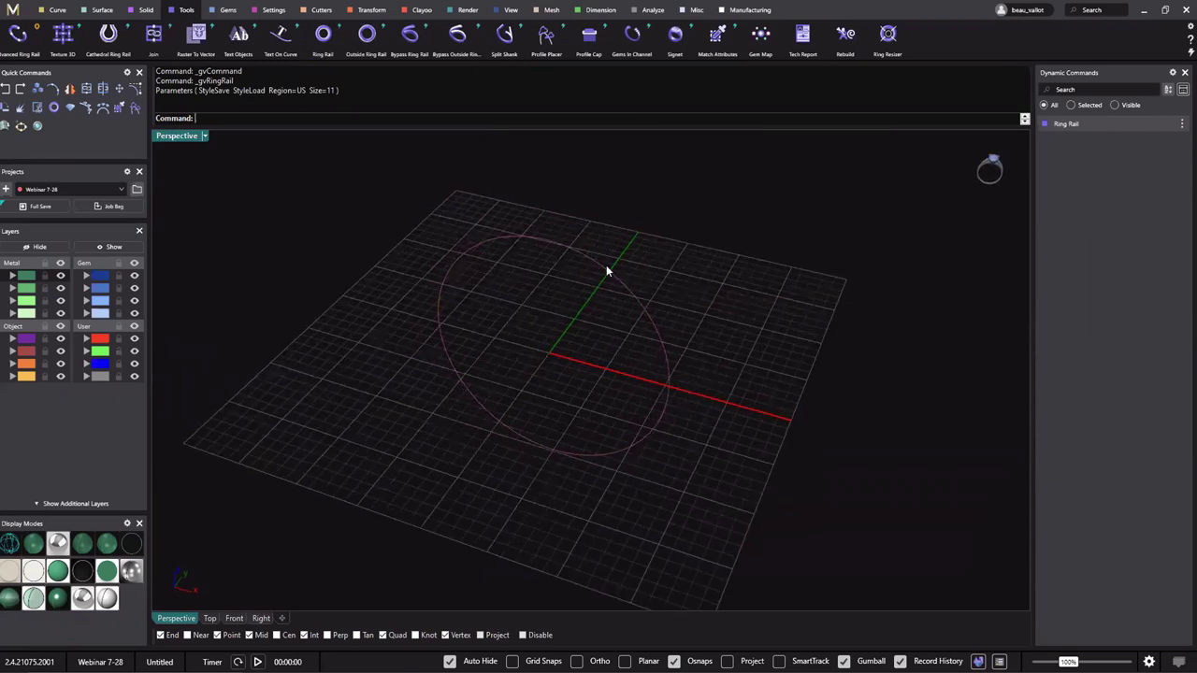
{"action": "left_click", "coordinate": [570, 248]}
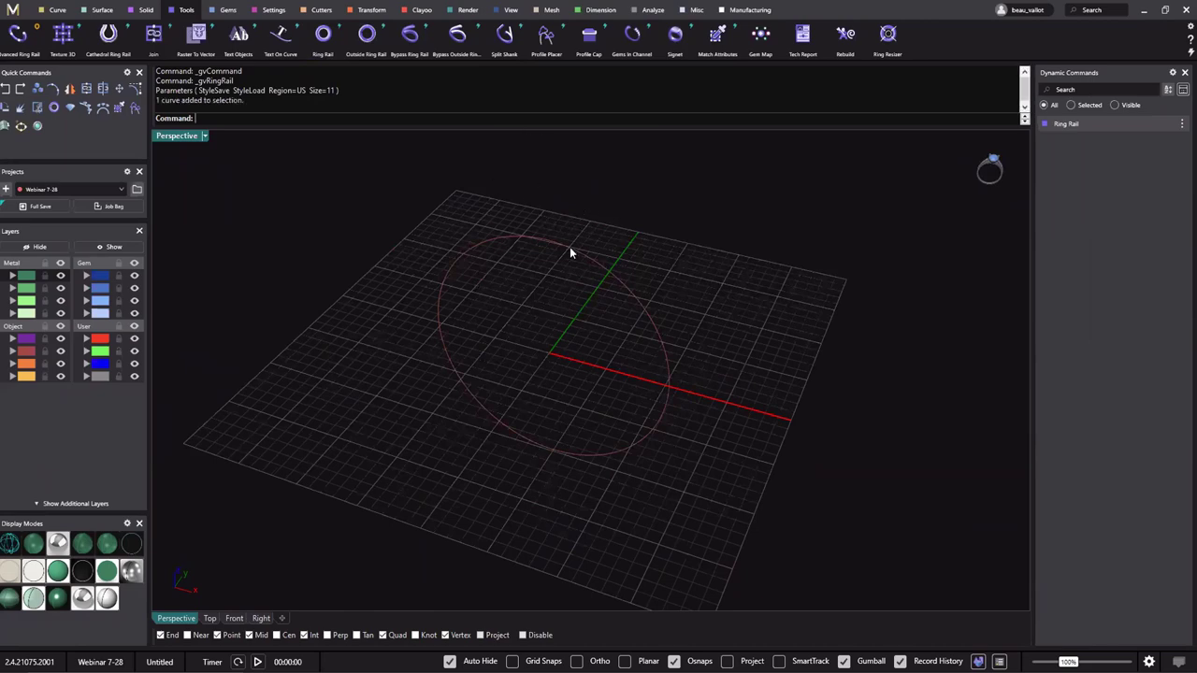
{"action": "left_click", "coordinate": [553, 47]}
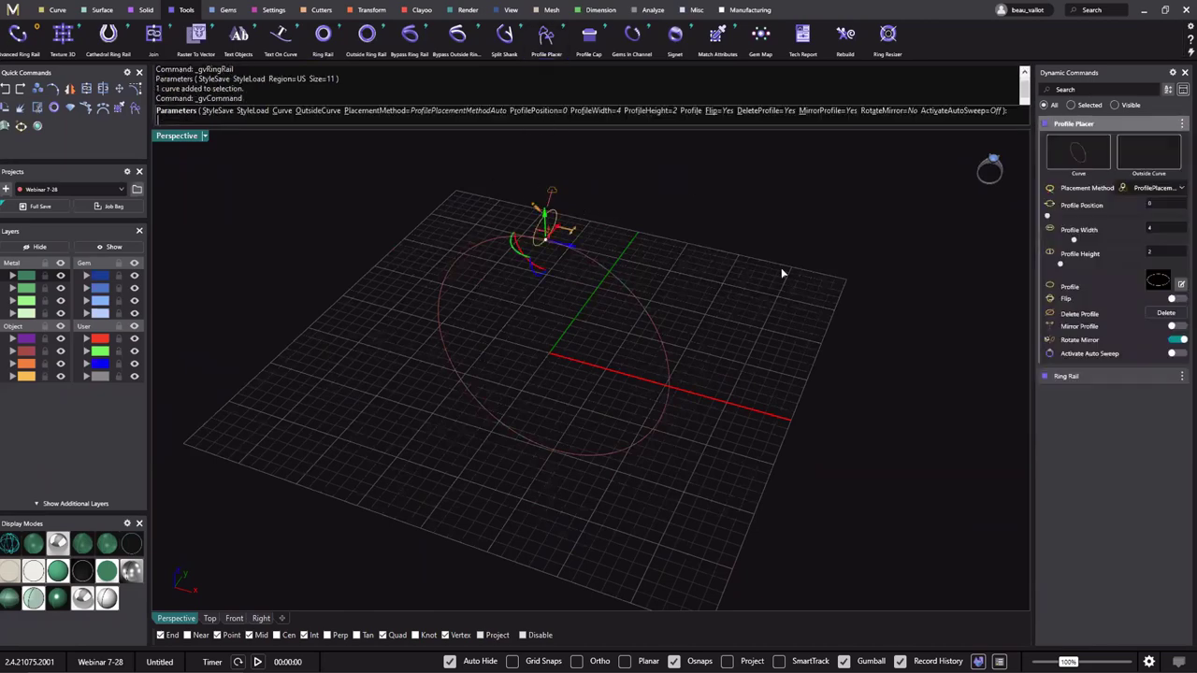
{"action": "right_click_drag", "start_coordinate": [687, 227], "coordinate": [544, 211]}
{"action": "right_click_drag", "start_coordinate": [775, 240], "coordinate": [774, 279]}
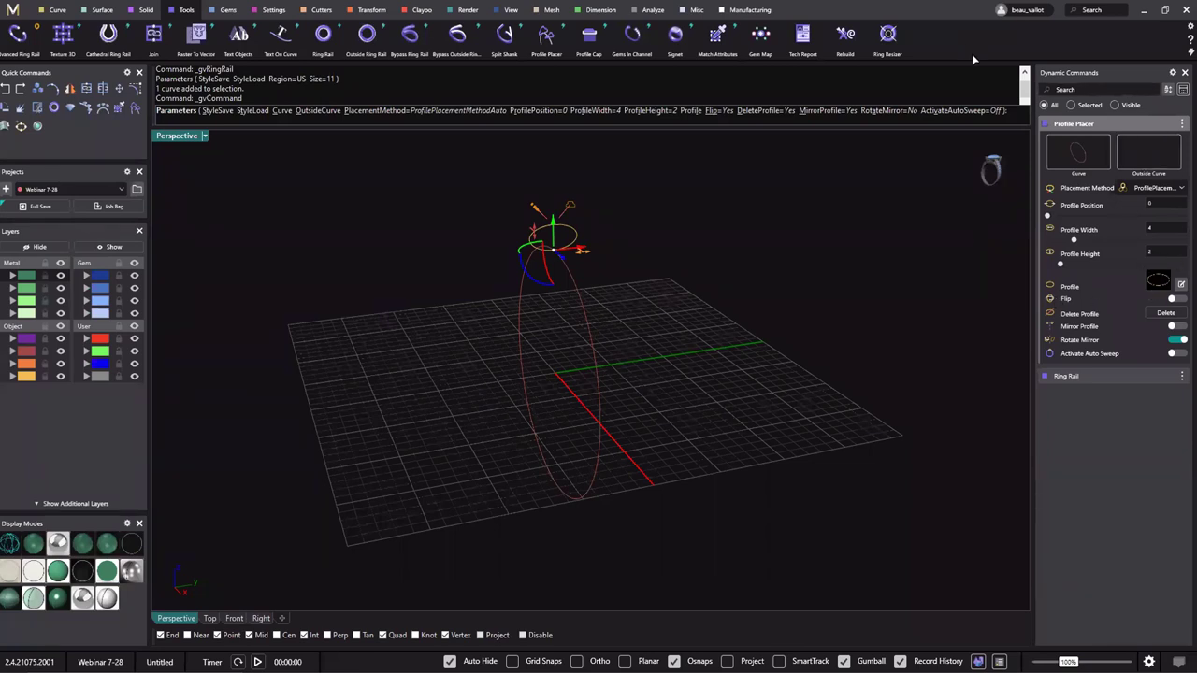
Replace the placed profile with shank profile 17 from the library.
{"action": "left_click", "coordinate": [1157, 284]}
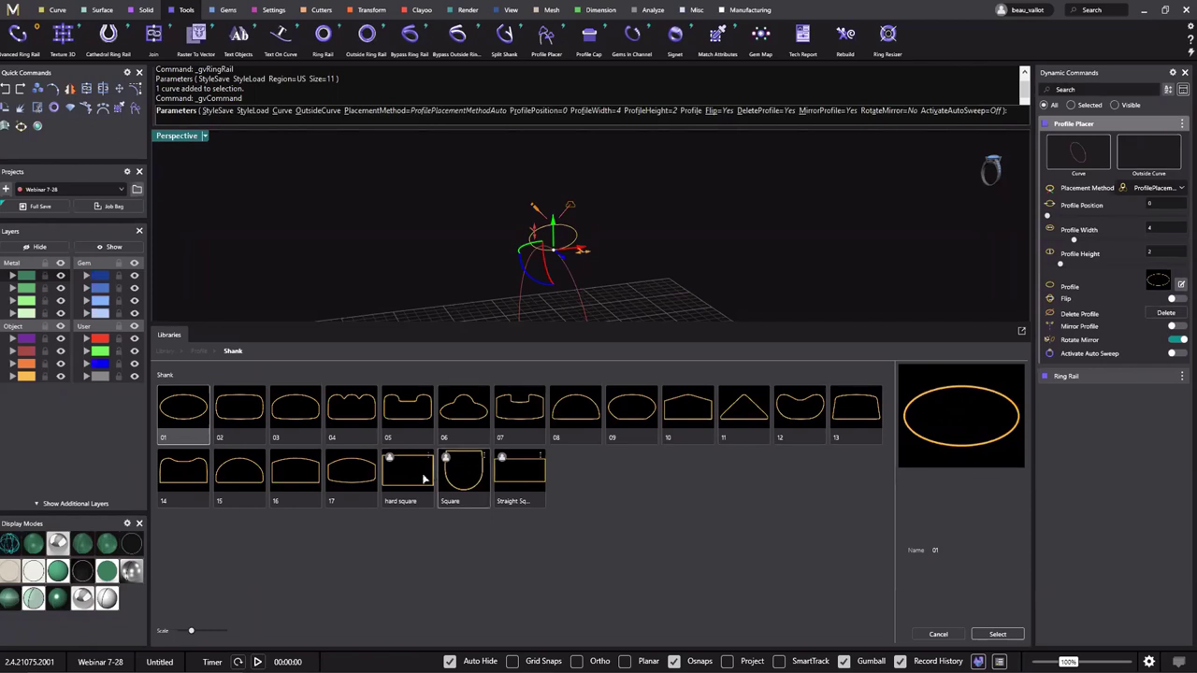
{"action": "left_click", "coordinate": [354, 487]}
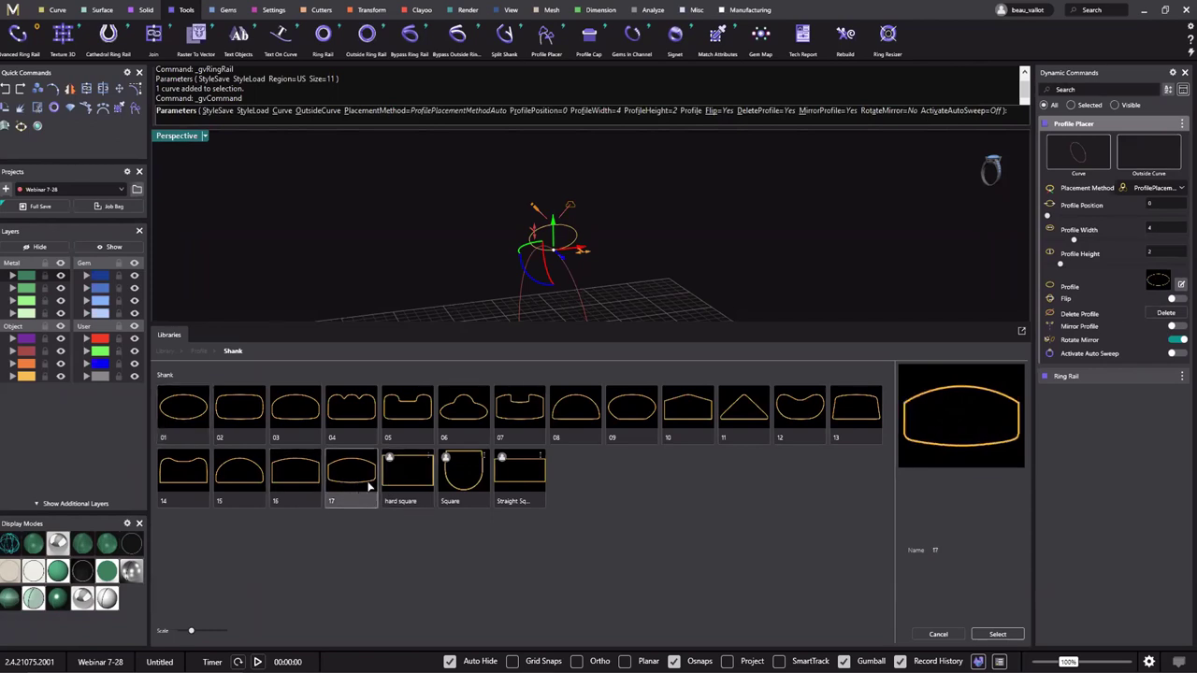
{"action": "double_click", "coordinate": [349, 486]}
Set the shank profile's width to 8.5 mm and its height to 2.7 mm.
{"action": "right_click_drag", "start_coordinate": [600, 408], "coordinate": [584, 262]}
{"action": "left_click_drag", "start_coordinate": [584, 260], "coordinate": [639, 261]}
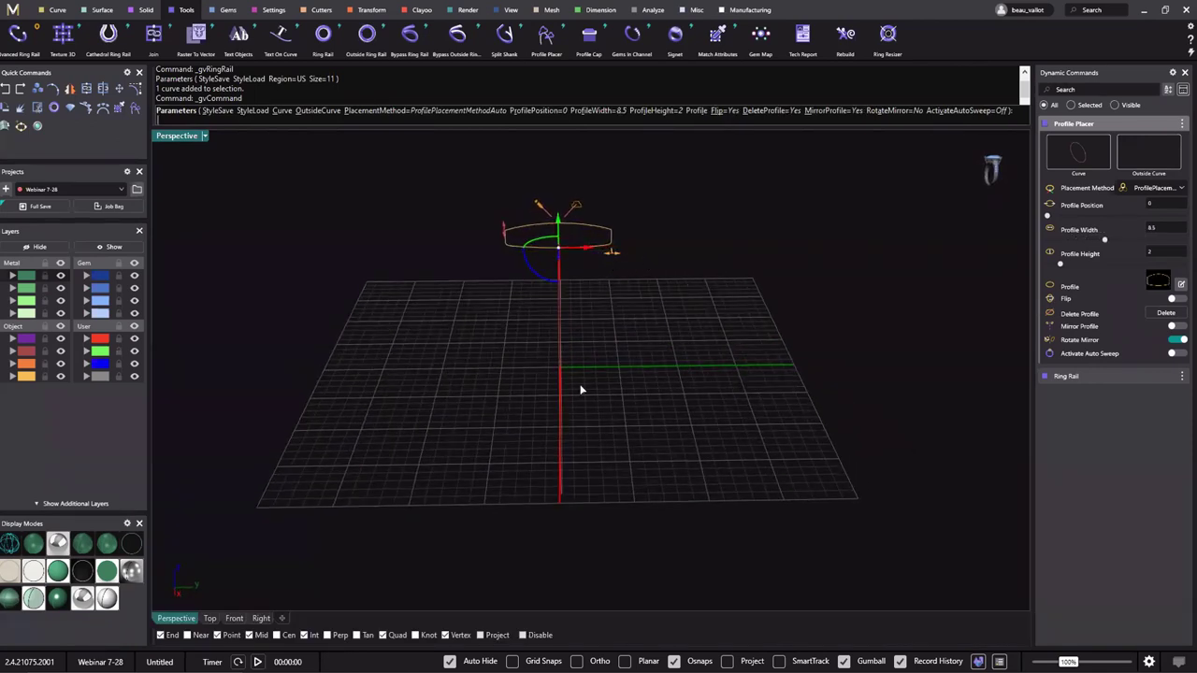
{"action": "right_click_drag", "start_coordinate": [579, 390], "coordinate": [509, 253]}
{"action": "left_click_drag", "start_coordinate": [509, 253], "coordinate": [509, 238]}
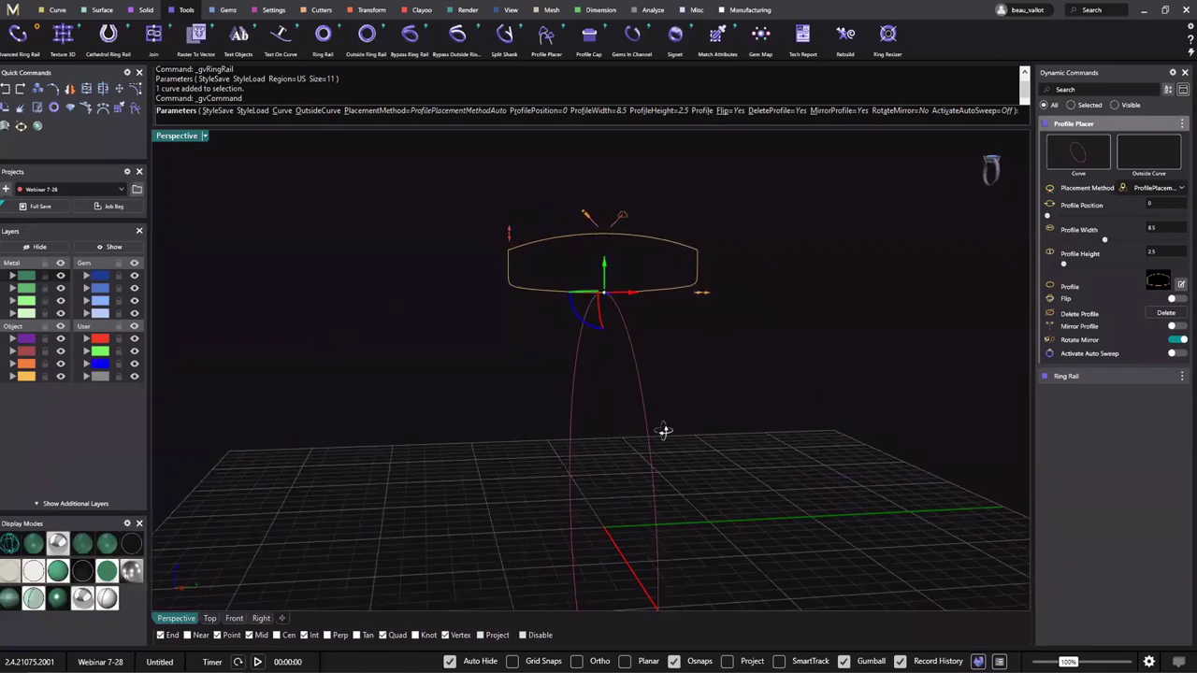
{"action": "right_click_drag", "start_coordinate": [665, 430], "coordinate": [515, 243]}
{"action": "left_click_drag", "start_coordinate": [515, 242], "coordinate": [508, 231]}
{"action": "right_click_drag", "start_coordinate": [731, 431], "coordinate": [587, 214]}
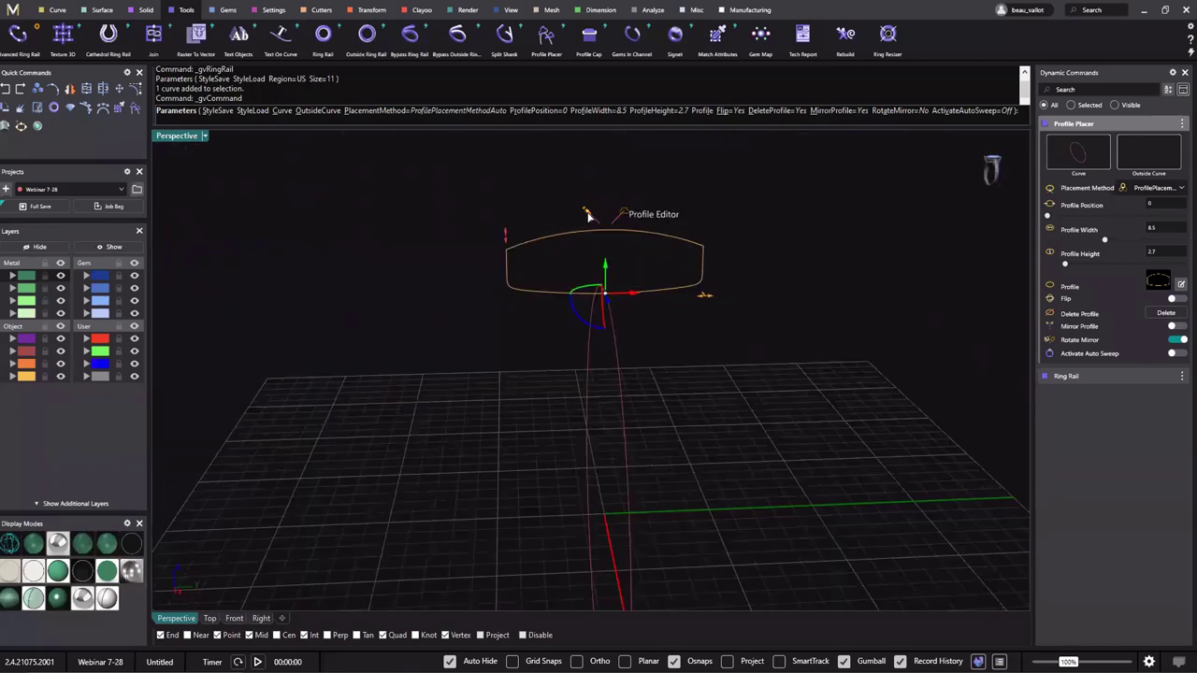
Open the shank profile in the Profile Editor and raise its domed top to a profile height of about 3.32 mm.
{"action": "left_click", "coordinate": [587, 215]}
{"action": "left_click_drag", "start_coordinate": [615, 159], "coordinate": [847, 219]}
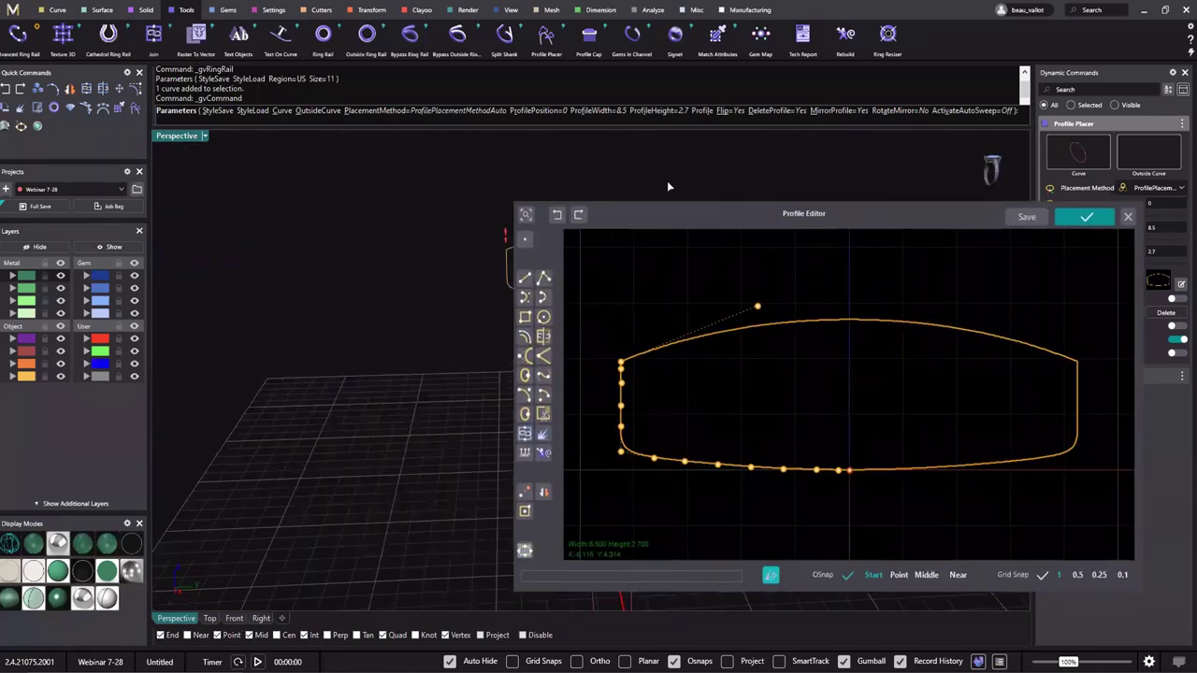
{"action": "right_click_drag", "start_coordinate": [589, 183], "coordinate": [346, 339], "text": "shift"}
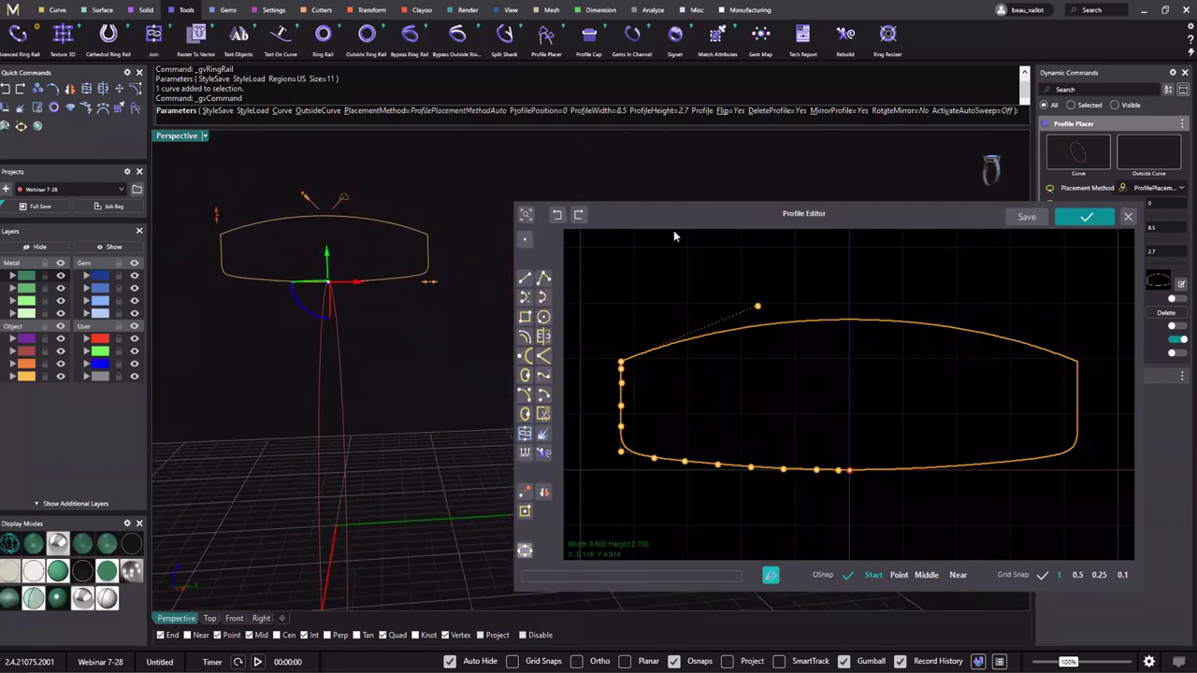
{"action": "left_click_drag", "start_coordinate": [673, 216], "coordinate": [654, 163]}
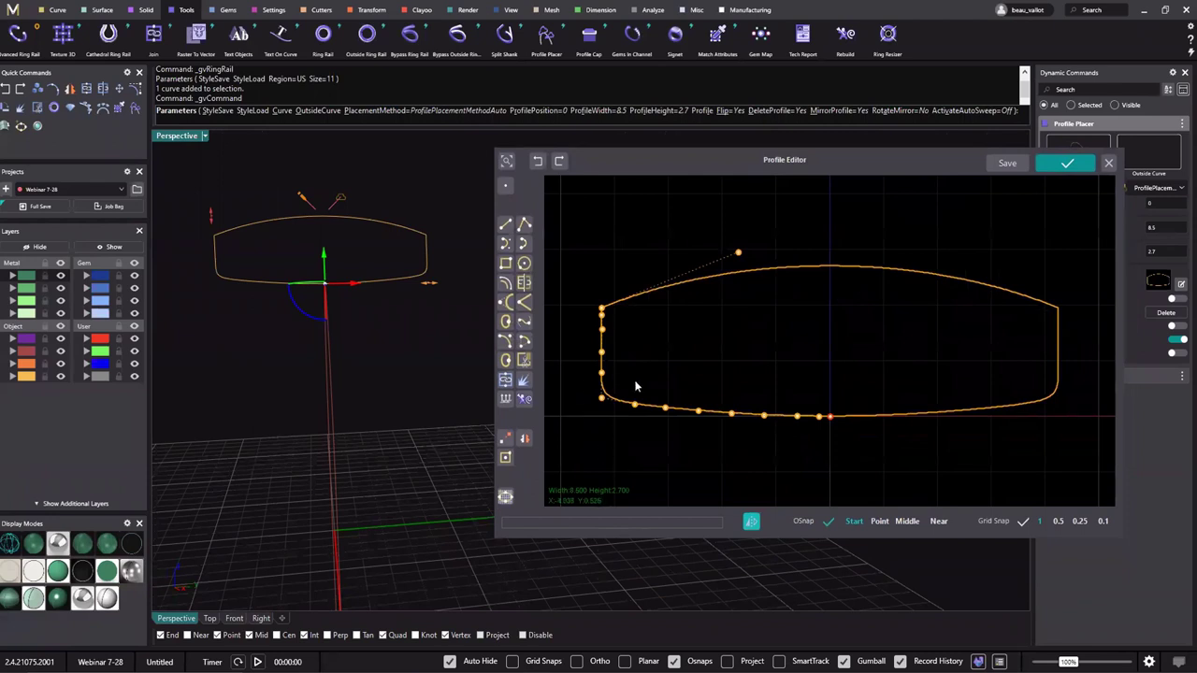
{"action": "left_click_drag", "start_coordinate": [740, 258], "coordinate": [676, 205]}
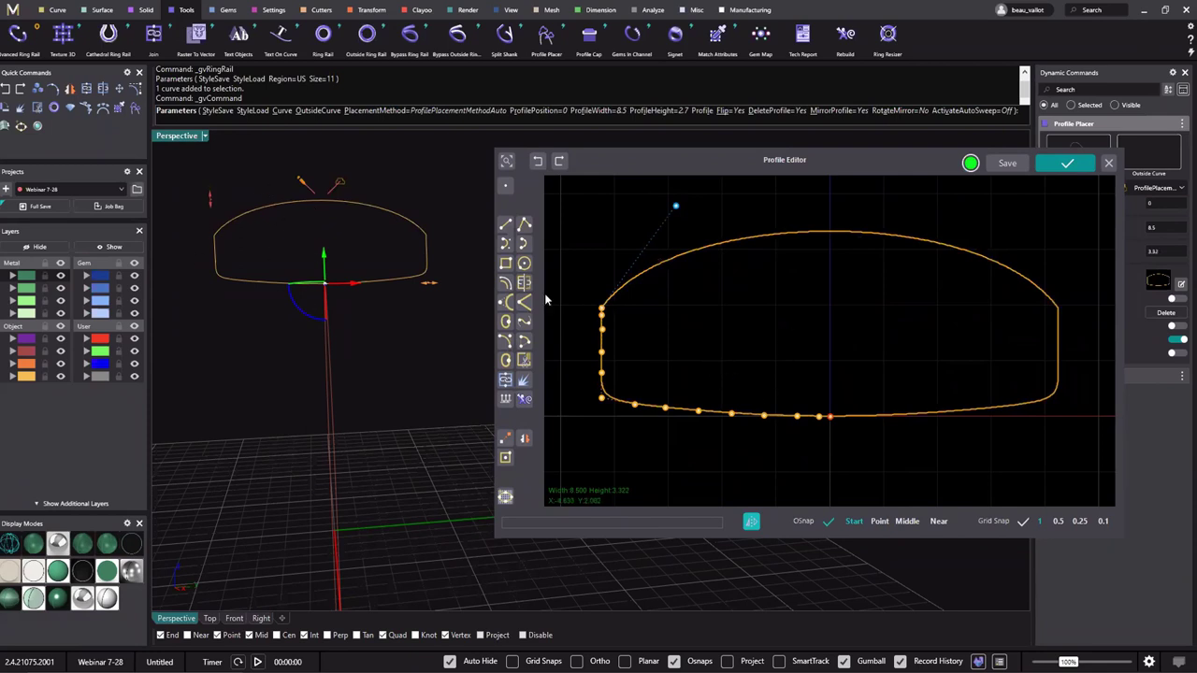
Delete the control point just below the profile's upper corner and move the corner point slightly up and inward.
{"action": "scroll", "coordinate": [596, 318], "scroll_direction": "up", "scroll_amount": 5}
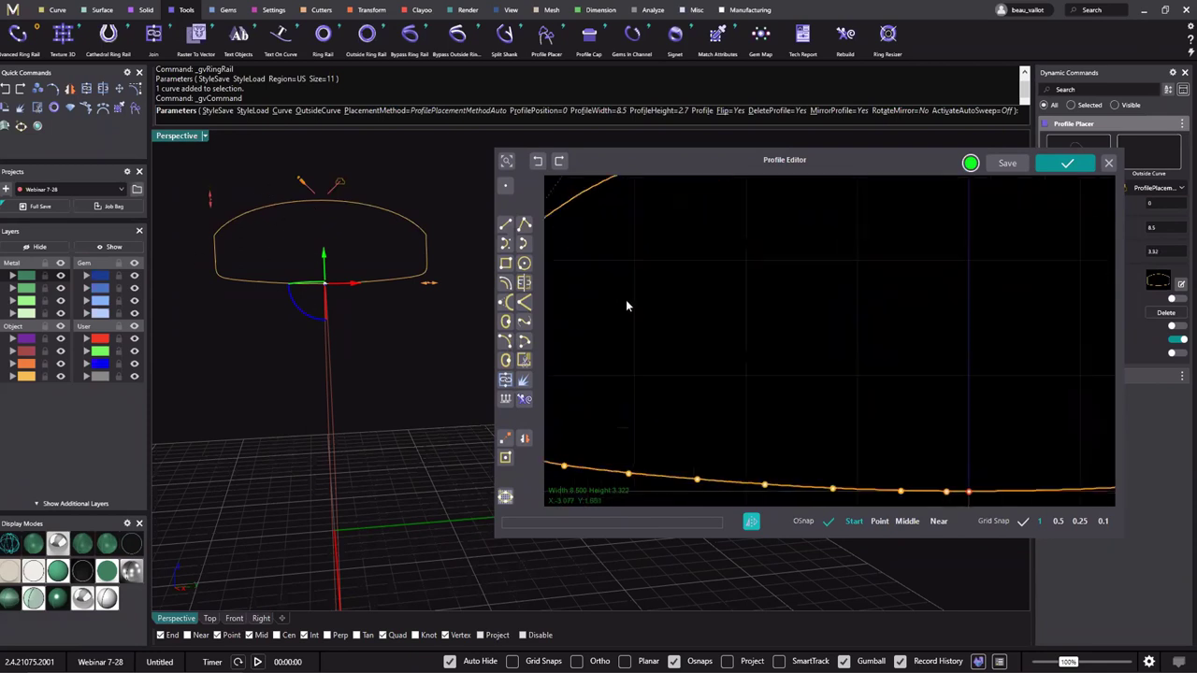
{"action": "right_click_drag", "start_coordinate": [835, 349], "coordinate": [932, 382]}
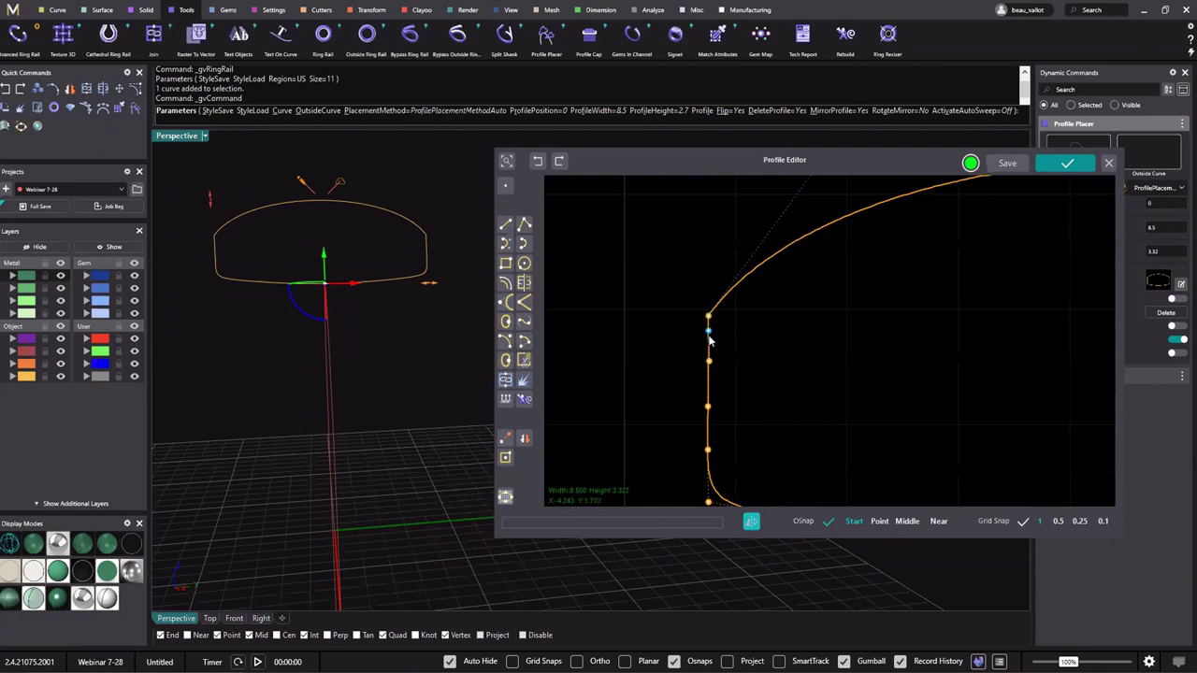
{"action": "left_click_drag", "start_coordinate": [708, 331], "coordinate": [709, 345]}
{"action": "key", "text": "Delete"}
{"action": "left_click_drag", "start_coordinate": [709, 319], "coordinate": [719, 293]}
{"action": "scroll", "coordinate": [720, 341], "scroll_direction": "down", "scroll_amount": 4}
{"action": "right_click_drag", "start_coordinate": [855, 359], "coordinate": [814, 355]}
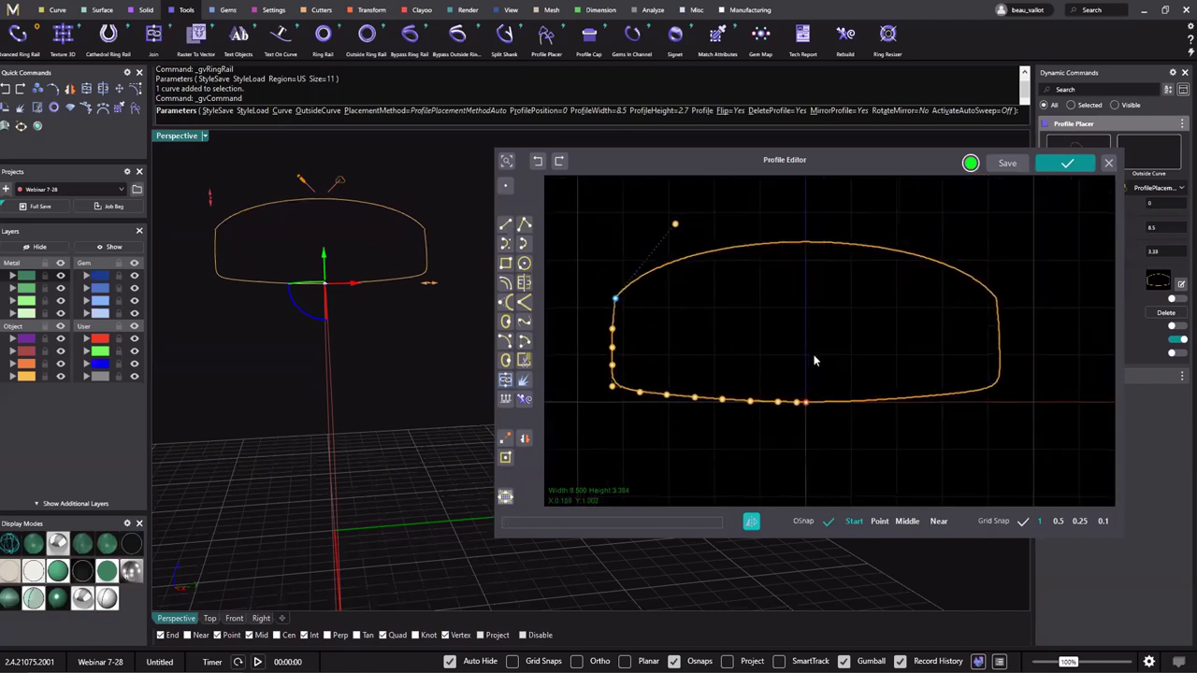
Soften the profile's lower corner by moving its control point inward and adjust the neighbouring control points along the bottom edge.
{"action": "left_click", "coordinate": [602, 400]}
{"action": "scroll", "coordinate": [613, 389], "scroll_direction": "up", "scroll_amount": 3}
{"action": "left_click", "coordinate": [620, 442]}
{"action": "right_click_drag", "start_coordinate": [653, 368], "coordinate": [885, 294]}
{"action": "left_click", "coordinate": [685, 350]}
{"action": "left_click_drag", "start_coordinate": [695, 346], "coordinate": [919, 372]}
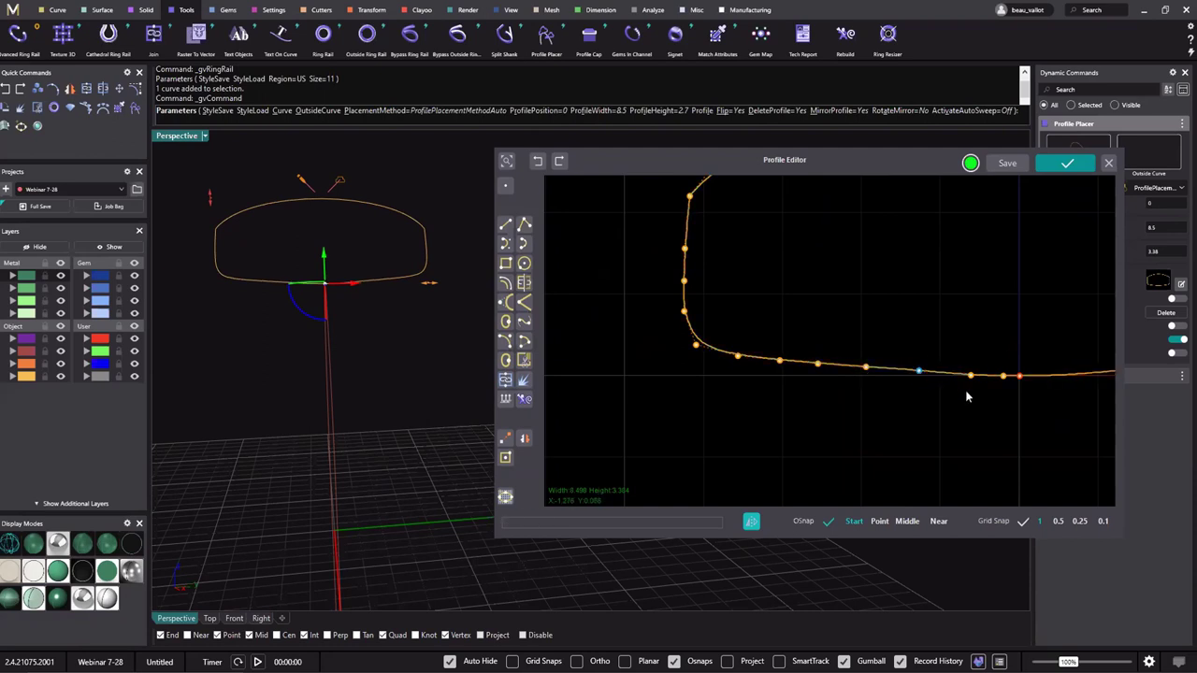
Move the second bottom control point from the profile's centre slightly outward to refine the underside, and check the whole outline.
{"action": "left_click", "coordinate": [974, 405]}
{"action": "scroll", "coordinate": [975, 406], "scroll_direction": "down", "scroll_amount": 2}
{"action": "right_click_drag", "start_coordinate": [974, 406], "coordinate": [890, 395]}
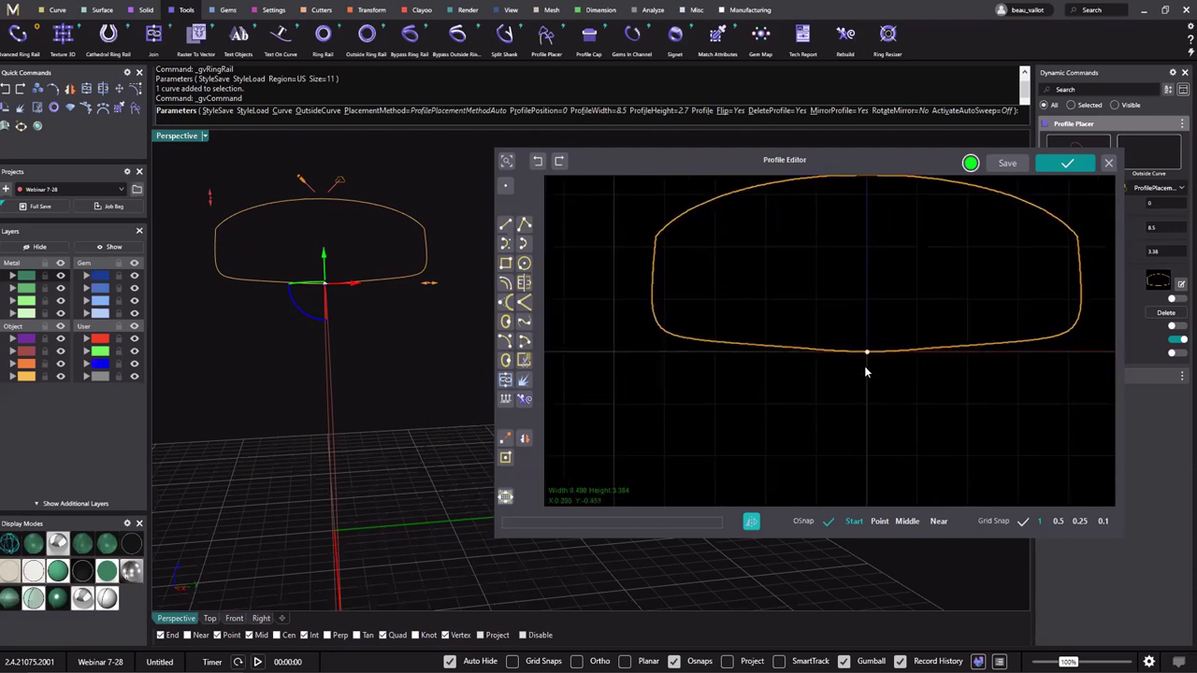
{"action": "scroll", "coordinate": [866, 360], "scroll_direction": "up", "scroll_amount": 5}
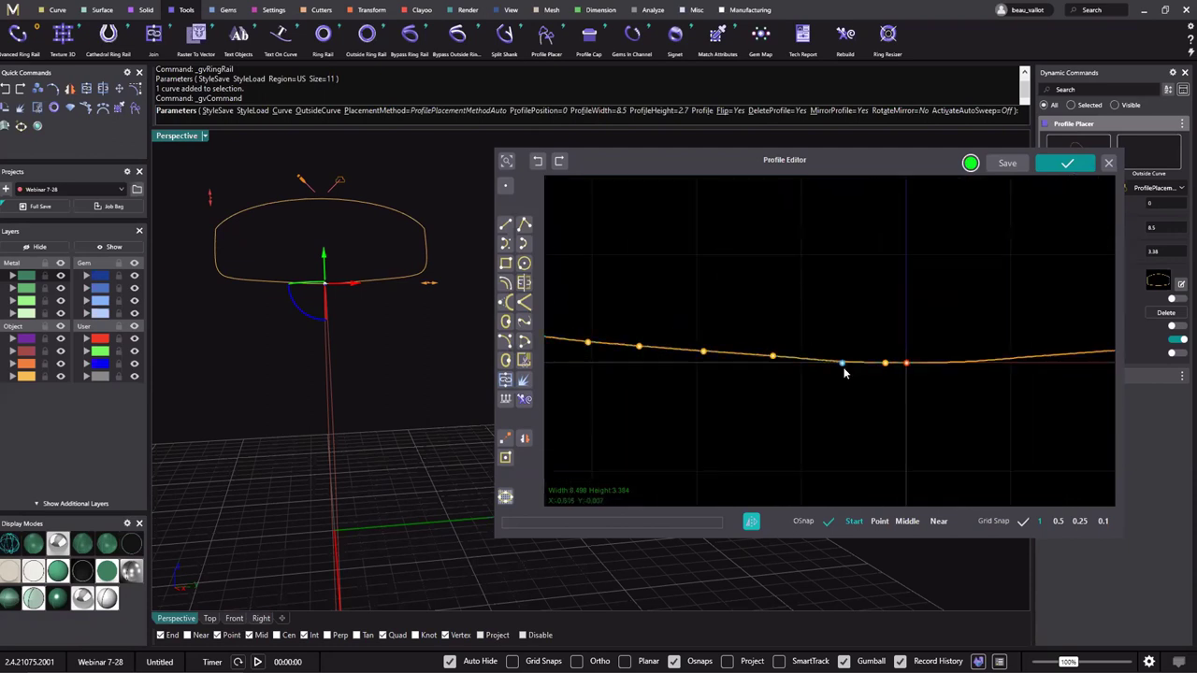
{"action": "left_click_drag", "start_coordinate": [841, 362], "coordinate": [819, 366]}
{"action": "scroll", "coordinate": [823, 367], "scroll_direction": "down", "scroll_amount": 3}
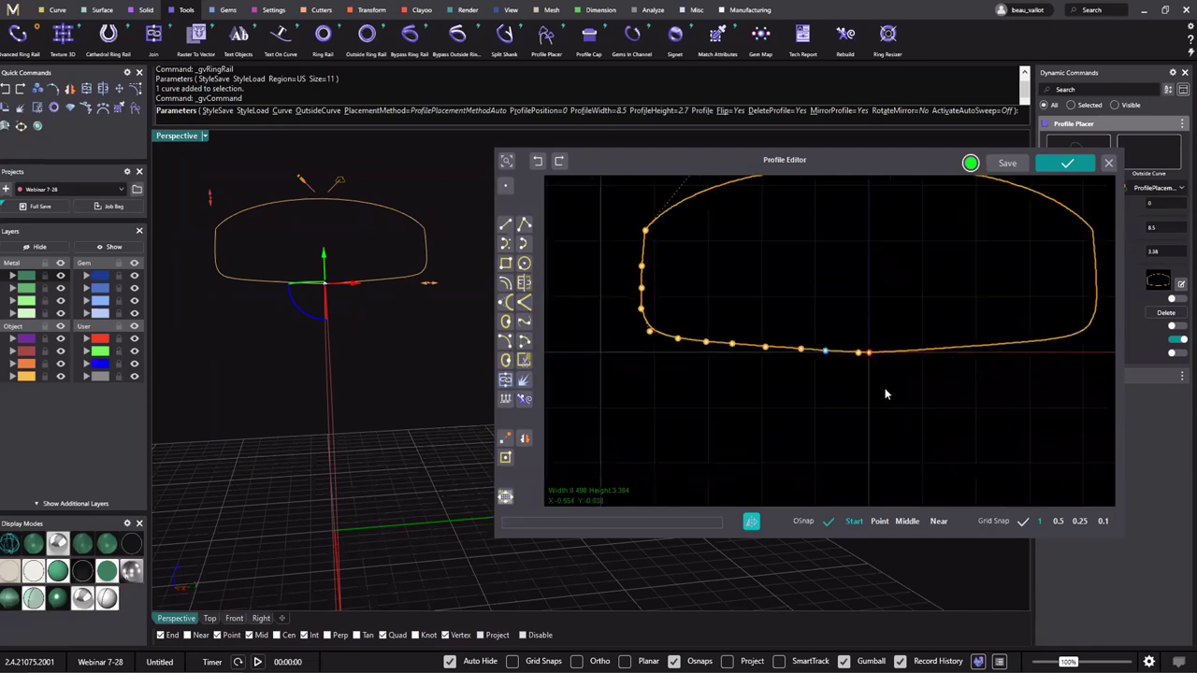
{"action": "scroll", "coordinate": [862, 388], "scroll_direction": "down", "scroll_amount": 4}
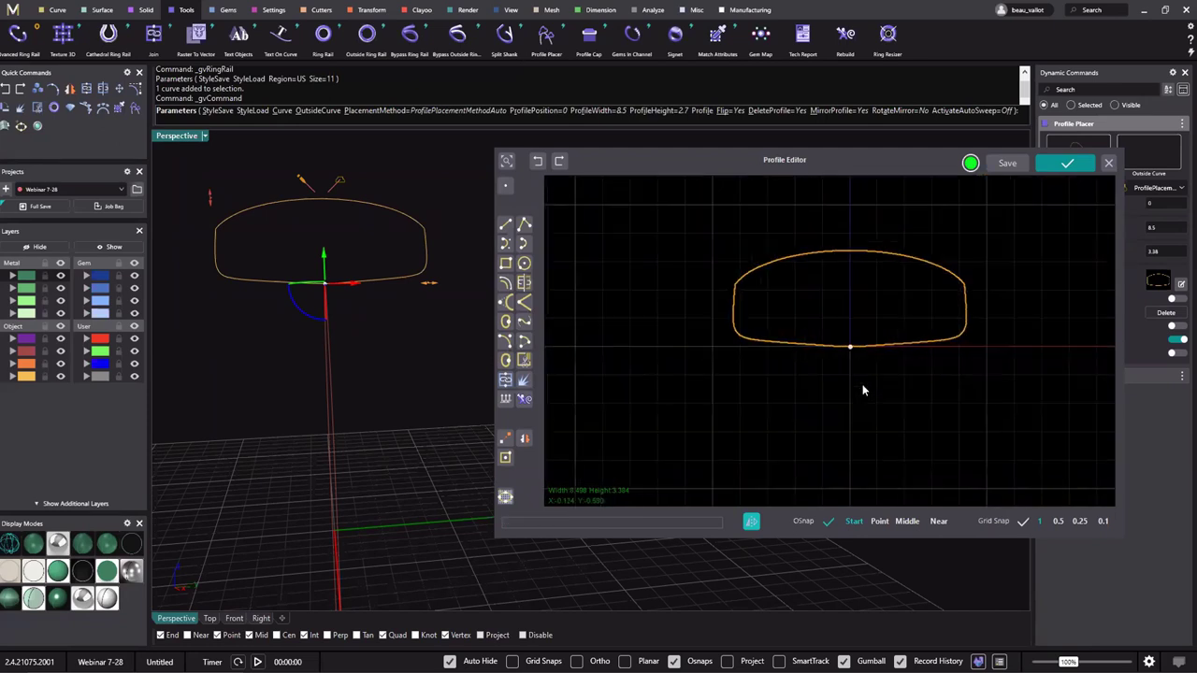
{"action": "scroll", "coordinate": [857, 374], "scroll_direction": "up", "scroll_amount": 8}
{"action": "scroll", "coordinate": [853, 364], "scroll_direction": "down", "scroll_amount": 5}
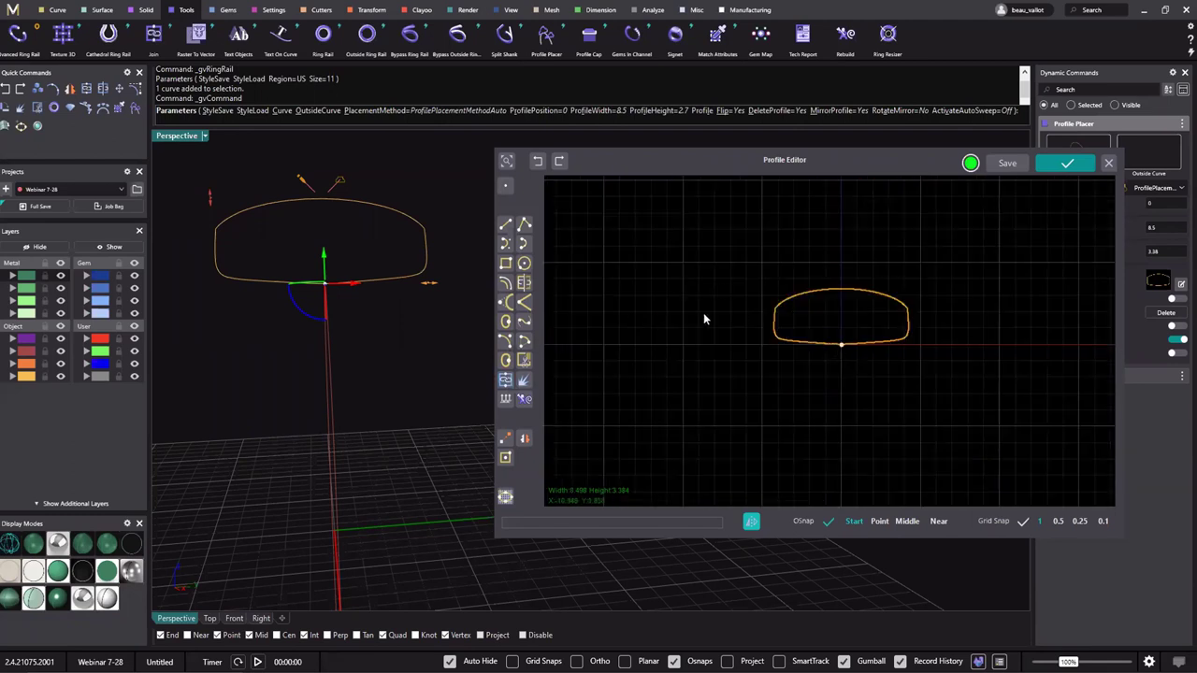
Switch to the ring photo in Paint 3D and circle the band's near and far rims with the marker.
{"action": "left_click", "coordinate": [802, 293]}
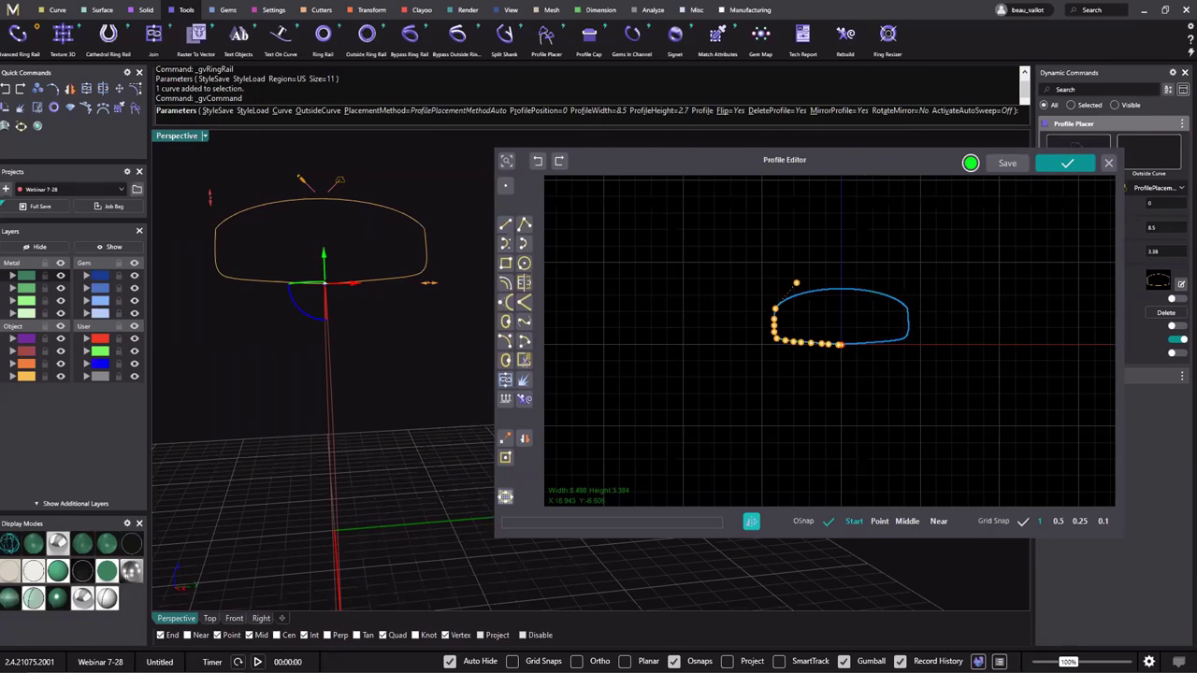
{"action": "key", "text": "alt+Tab"}
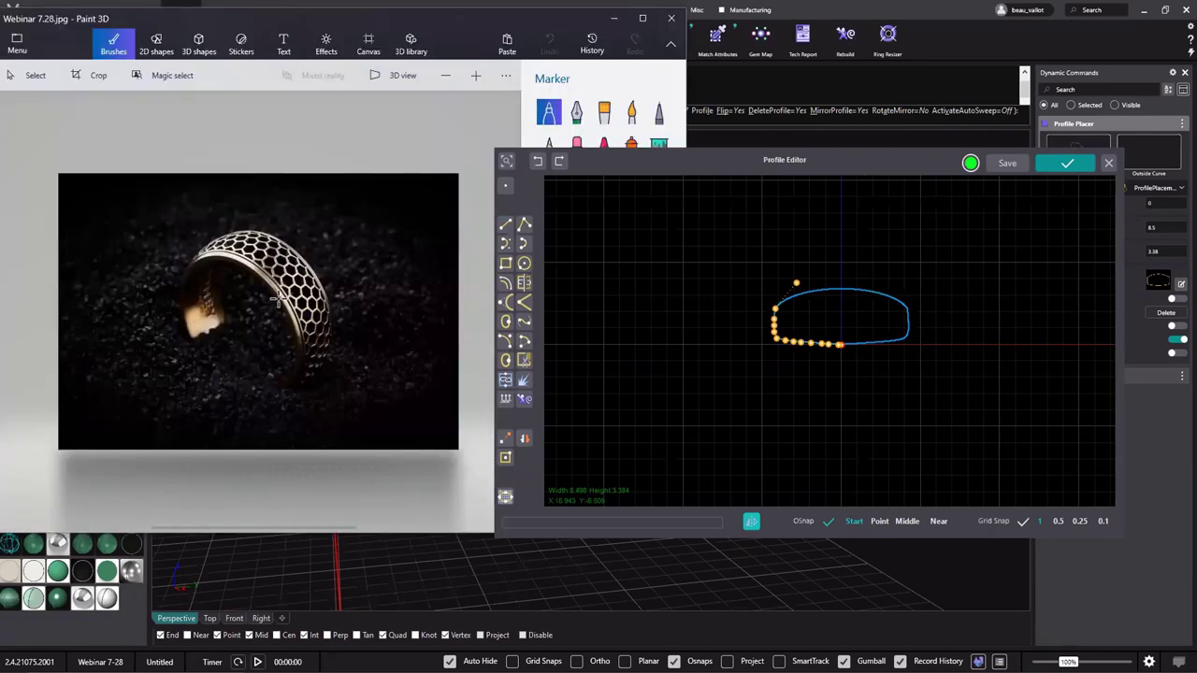
{"action": "scroll", "coordinate": [283, 216], "scroll_direction": "up", "scroll_amount": 10}
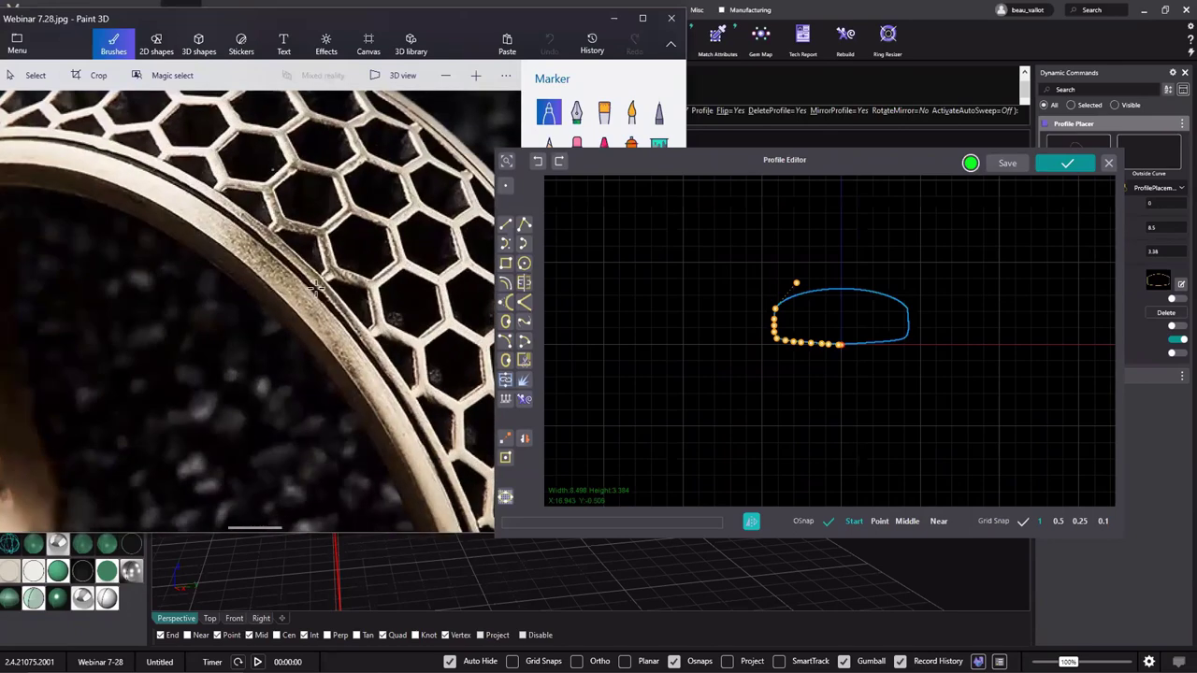
{"action": "scroll", "coordinate": [285, 225], "scroll_direction": "down", "scroll_amount": 4}
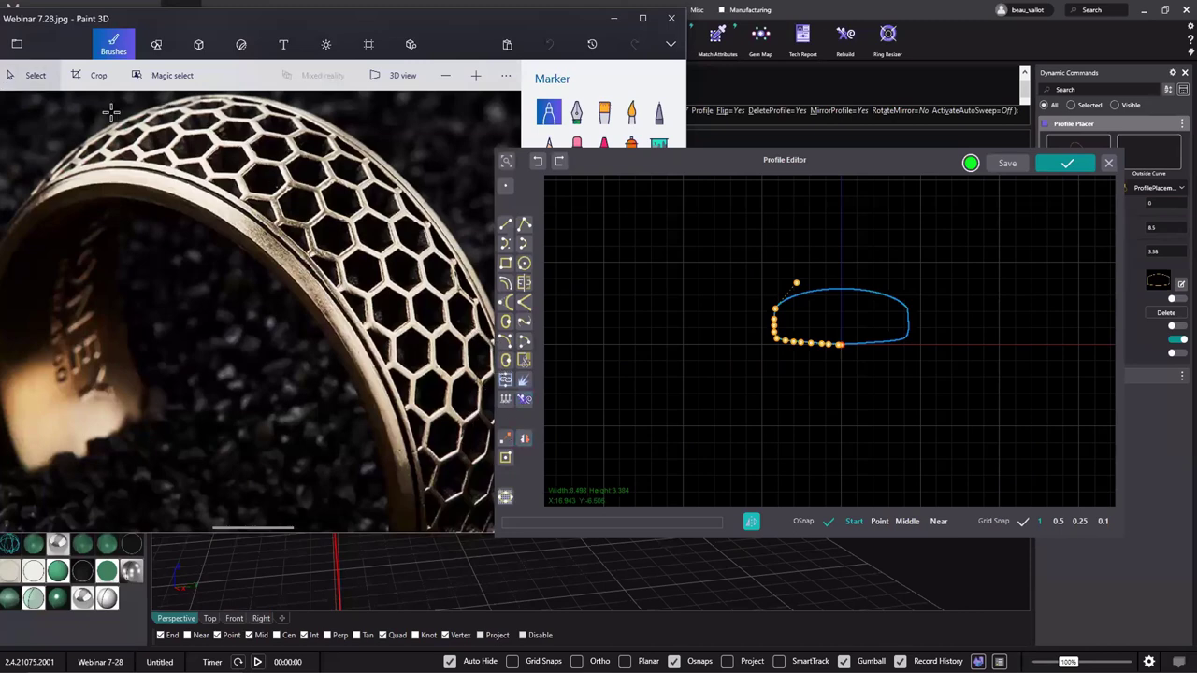
{"action": "mouse_move", "coordinate": [207, 185]}
{"action": "left_mouse_down"}
{"action": "mouse_move", "coordinate": [161, 192]}
{"action": "mouse_move", "coordinate": [192, 222]}
{"action": "mouse_move", "coordinate": [196, 187]}
{"action": "left_mouse_up"}
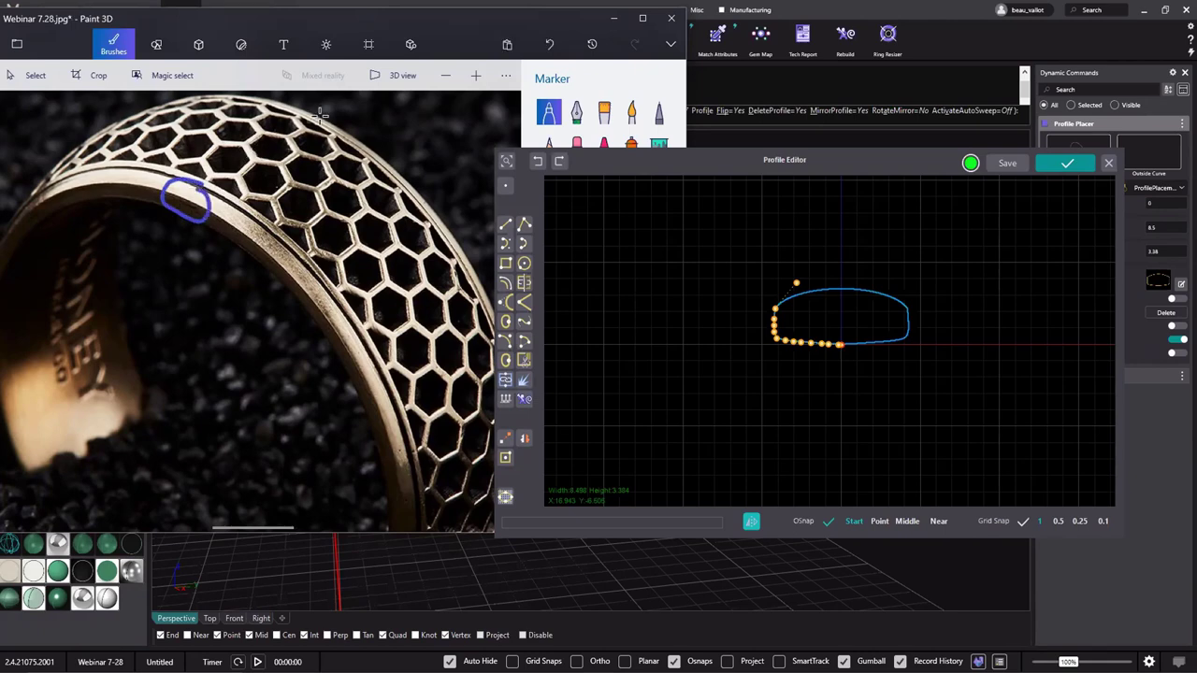
{"action": "mouse_move", "coordinate": [323, 105]}
{"action": "left_mouse_down"}
{"action": "mouse_move", "coordinate": [308, 131]}
{"action": "mouse_move", "coordinate": [348, 127]}
{"action": "mouse_move", "coordinate": [328, 106]}
{"action": "left_mouse_up"}
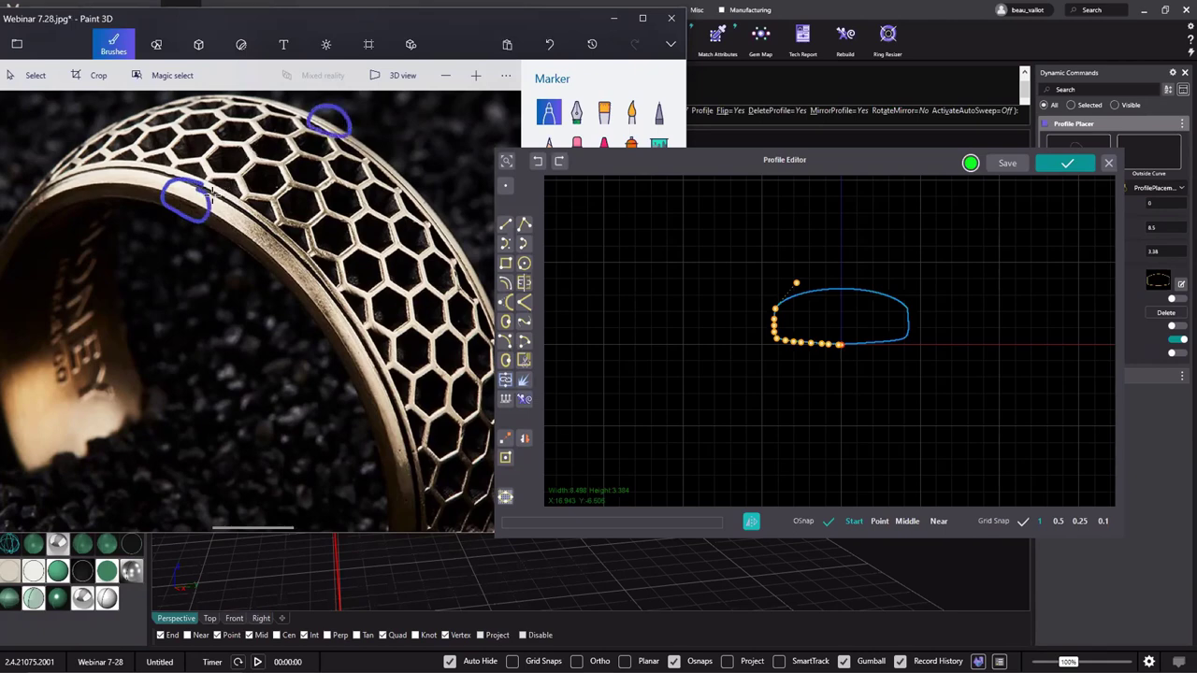
Sketch the recessed channel floor and band underside between the circled rims on the photo, and return to the Profile Editor.
{"action": "mouse_move", "coordinate": [208, 197]}
{"action": "left_mouse_down"}
{"action": "mouse_move", "coordinate": [258, 196]}
{"action": "mouse_move", "coordinate": [316, 136]}
{"action": "left_mouse_up"}
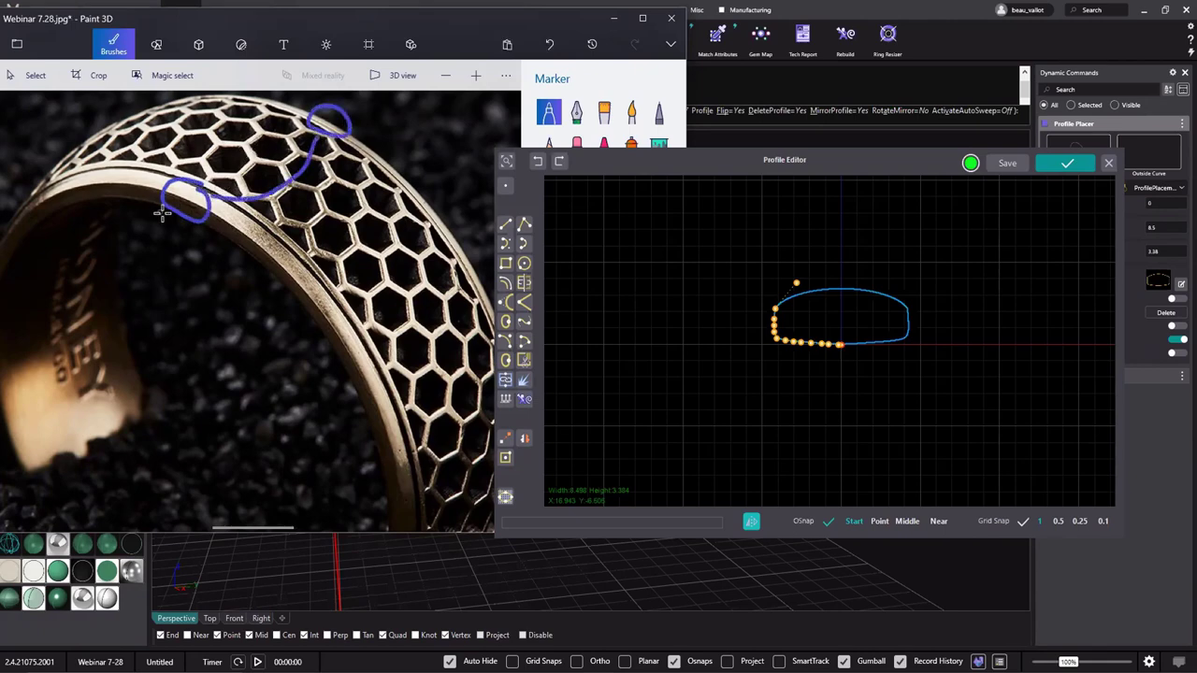
{"action": "mouse_move", "coordinate": [164, 210]}
{"action": "left_mouse_down"}
{"action": "mouse_move", "coordinate": [200, 241]}
{"action": "mouse_move", "coordinate": [369, 191]}
{"action": "mouse_move", "coordinate": [348, 129]}
{"action": "mouse_move", "coordinate": [171, 200]}
{"action": "mouse_move", "coordinate": [169, 213]}
{"action": "left_mouse_up"}
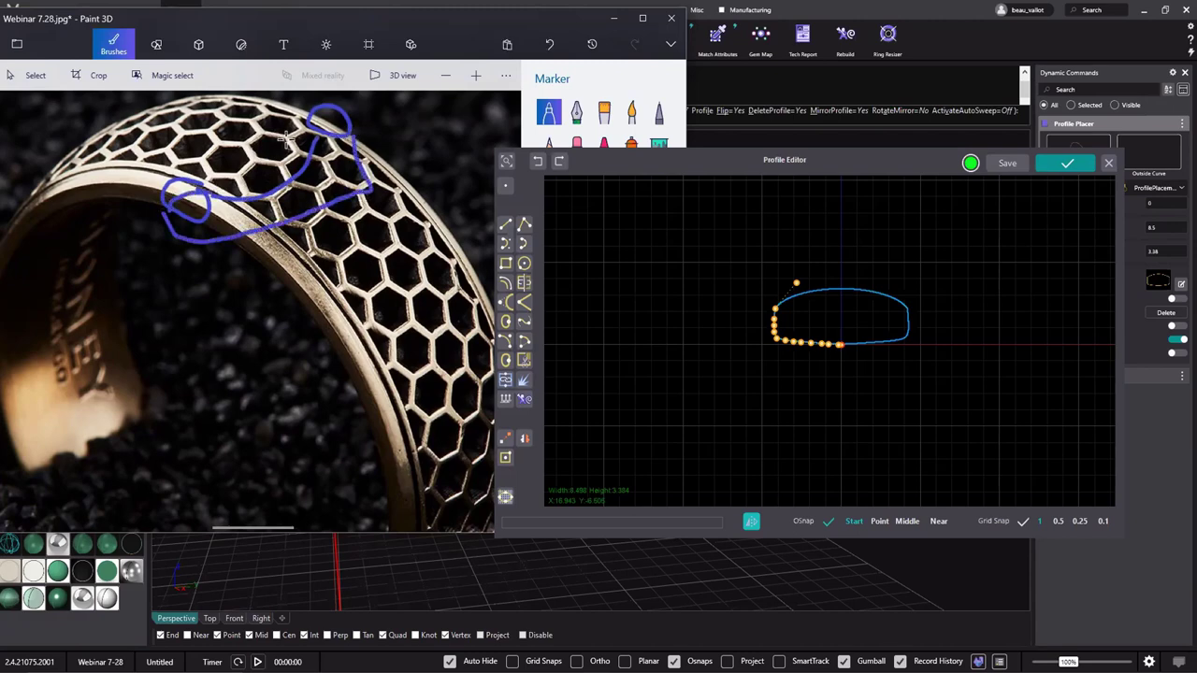
{"action": "left_click_drag", "start_coordinate": [320, 138], "coordinate": [361, 131]}
{"action": "left_click_drag", "start_coordinate": [451, 21], "coordinate": [0, 21]}
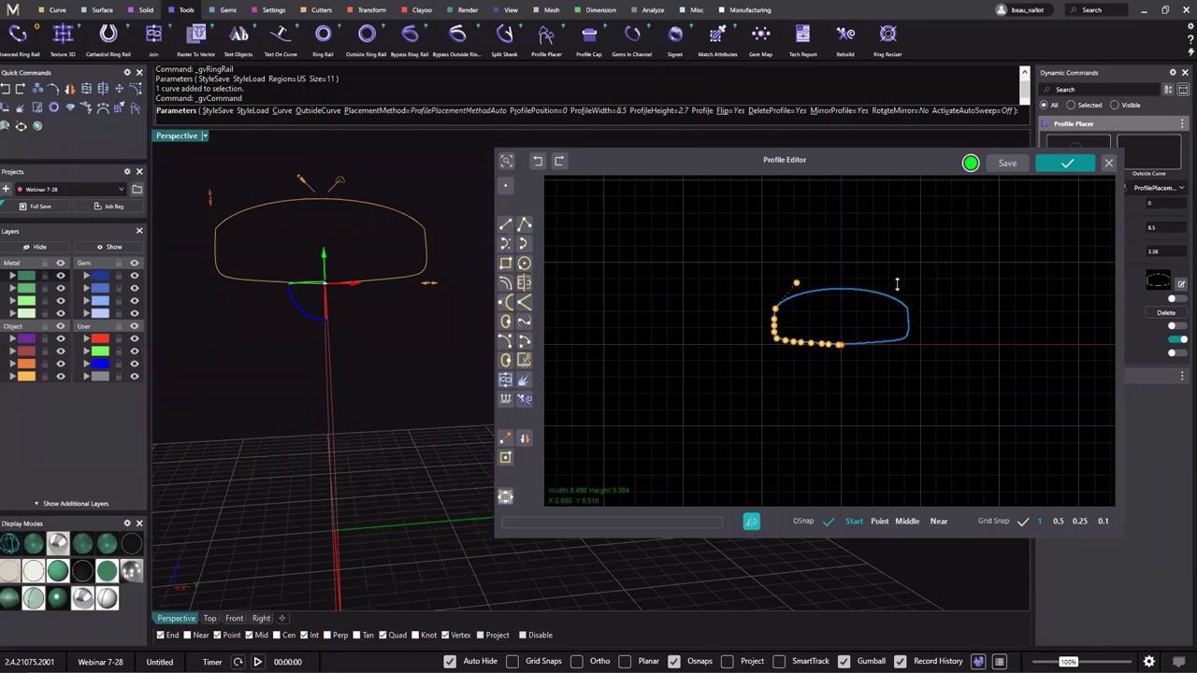
Set a corner point on the dome just inside its outer edge and pull the dome's control point down into a concave top.
{"action": "right_click_drag", "start_coordinate": [847, 306], "coordinate": [790, 318]}
{"action": "scroll", "coordinate": [646, 347], "scroll_direction": "up", "scroll_amount": 3}
{"action": "right_click_drag", "start_coordinate": [689, 347], "coordinate": [721, 366]}
{"action": "scroll", "coordinate": [721, 366], "scroll_direction": "up", "scroll_amount": 3}
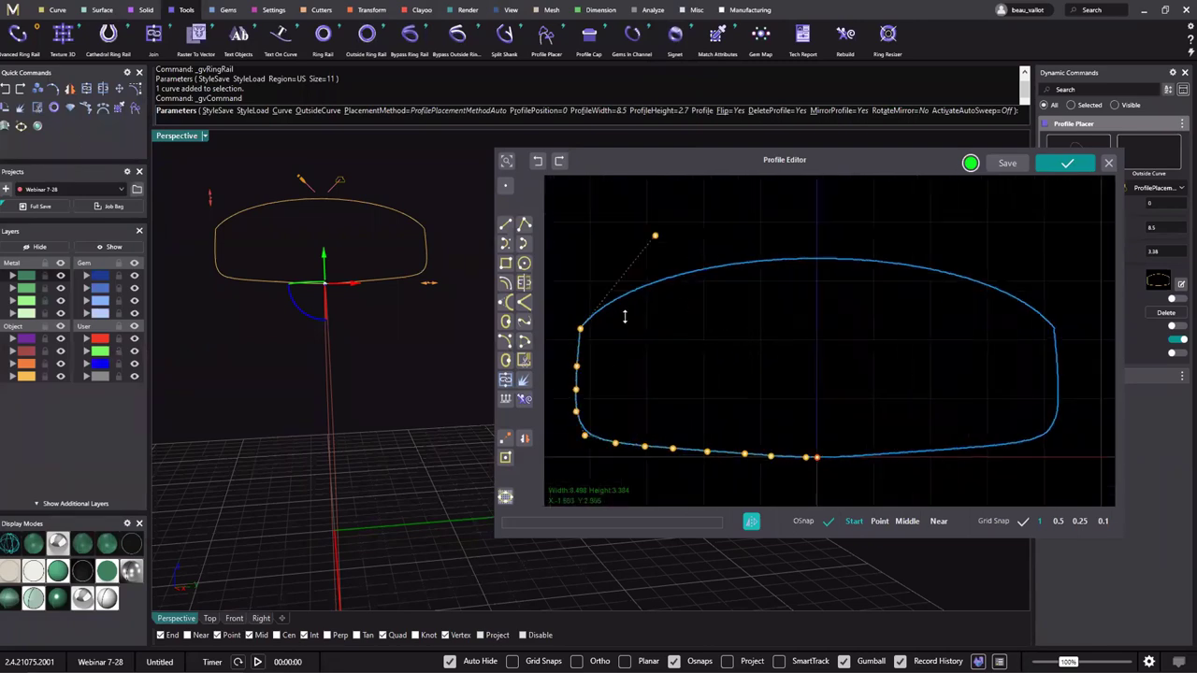
{"action": "left_click", "coordinate": [523, 302]}
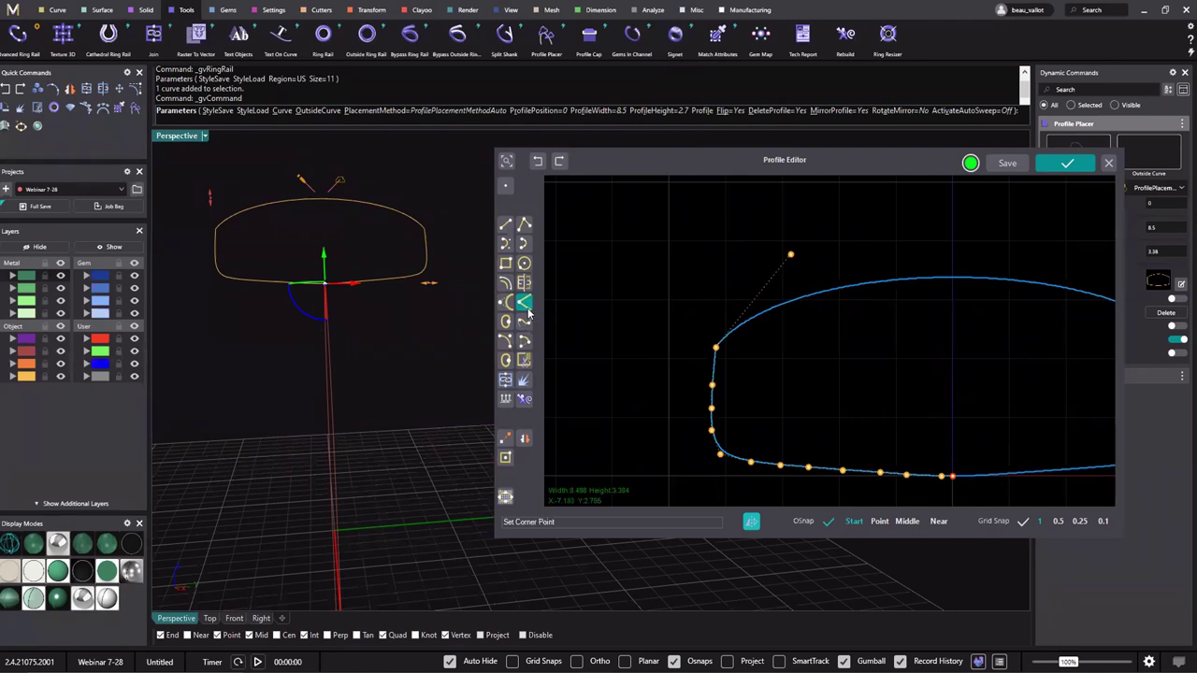
{"action": "left_click", "coordinate": [770, 323]}
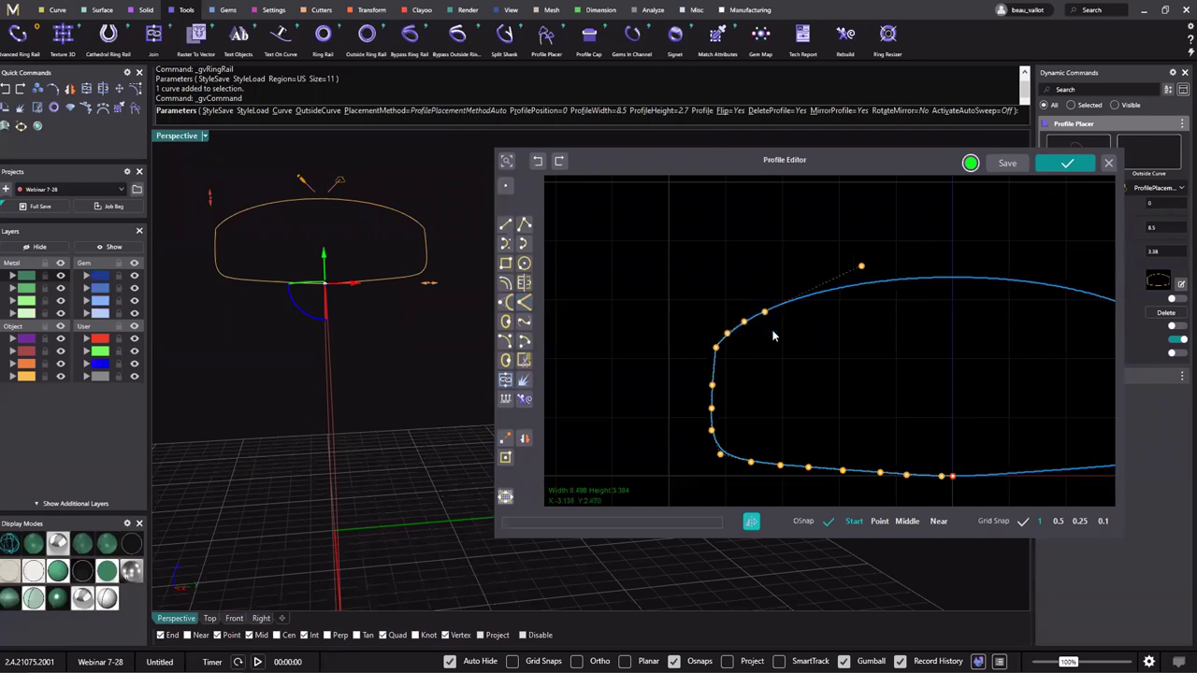
{"action": "left_click", "coordinate": [862, 268]}
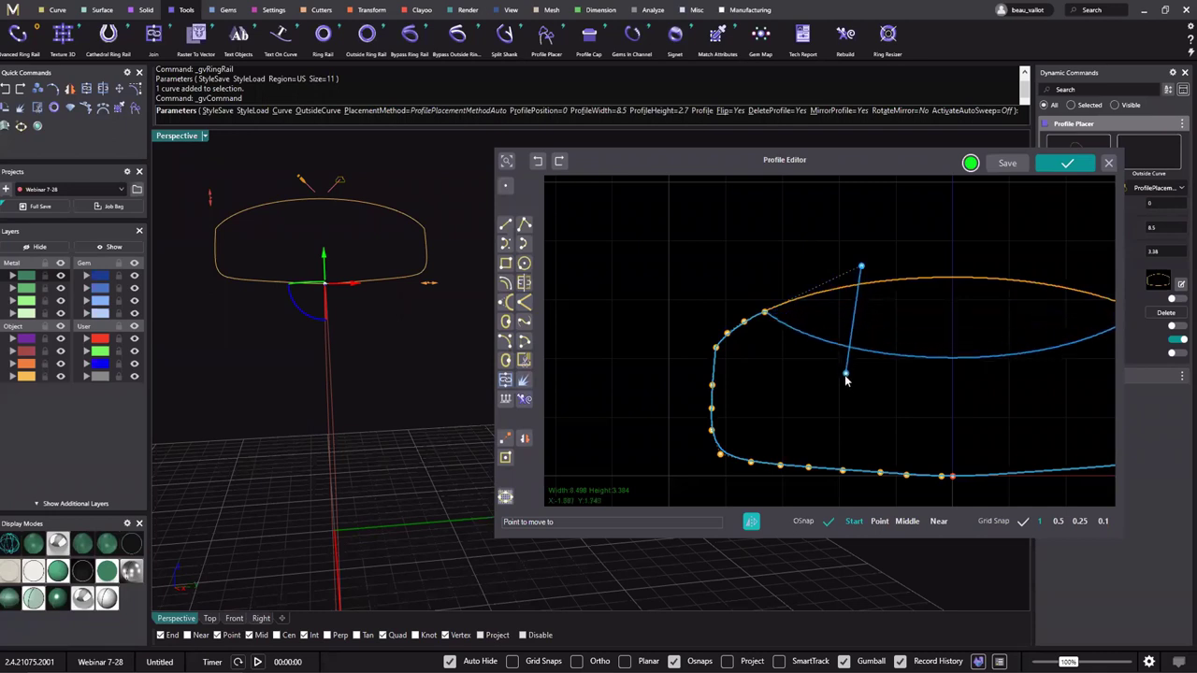
{"action": "left_click", "coordinate": [841, 407]}
Set a second corner point on the concave top curve, a short distance inward from the rim peak.
{"action": "middle_click_drag", "start_coordinate": [902, 433], "coordinate": [818, 400]}
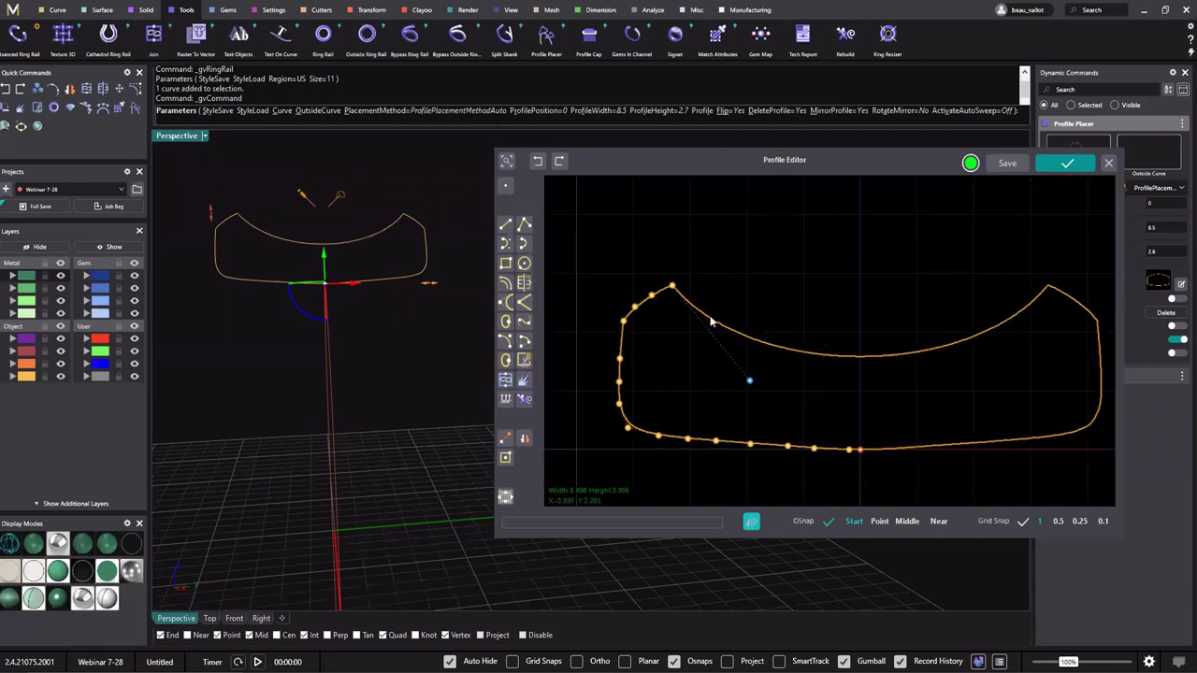
{"action": "left_click", "coordinate": [635, 308]}
{"action": "left_click", "coordinate": [525, 302]}
{"action": "left_click", "coordinate": [703, 313]}
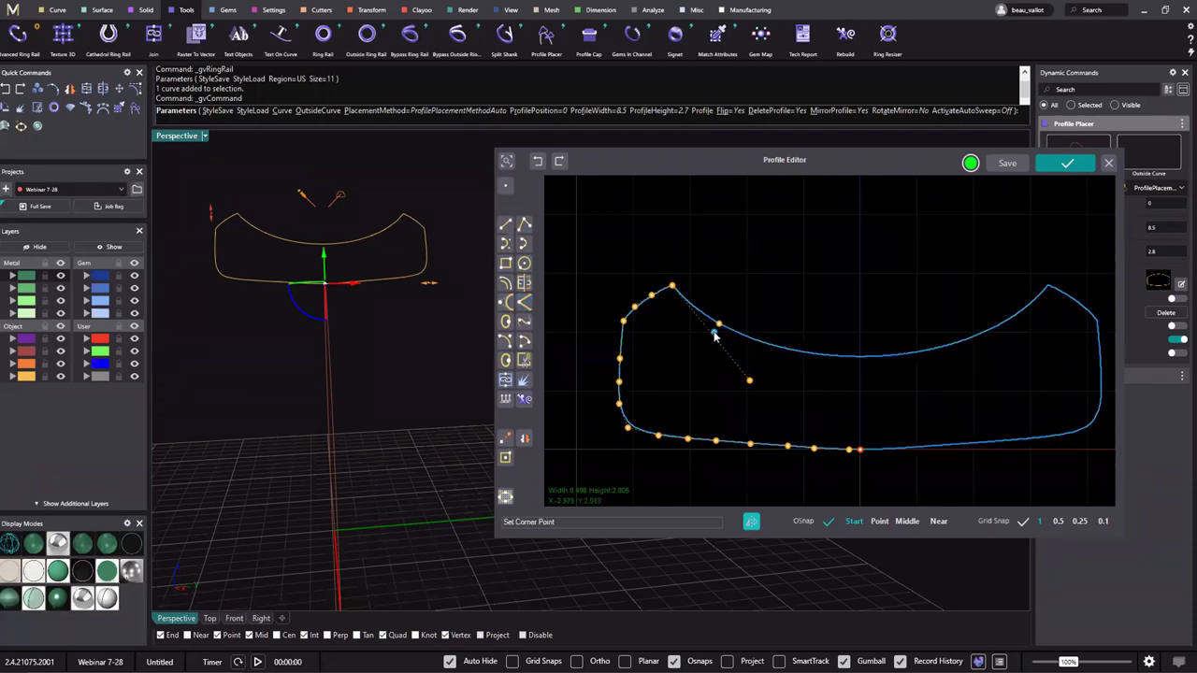
{"action": "left_click", "coordinate": [714, 334]}
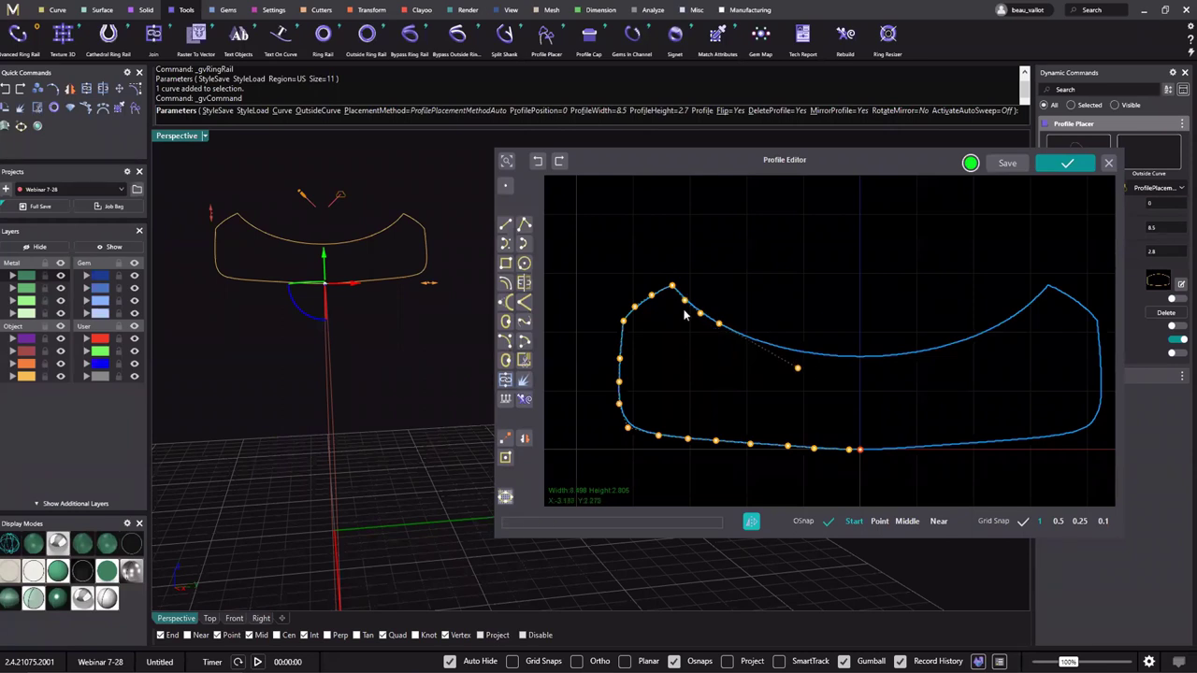
Lower the control point between the two corners and move the inner corner down and outward to form a steep-walled channel.
{"action": "left_click_drag", "start_coordinate": [701, 315], "coordinate": [685, 336]}
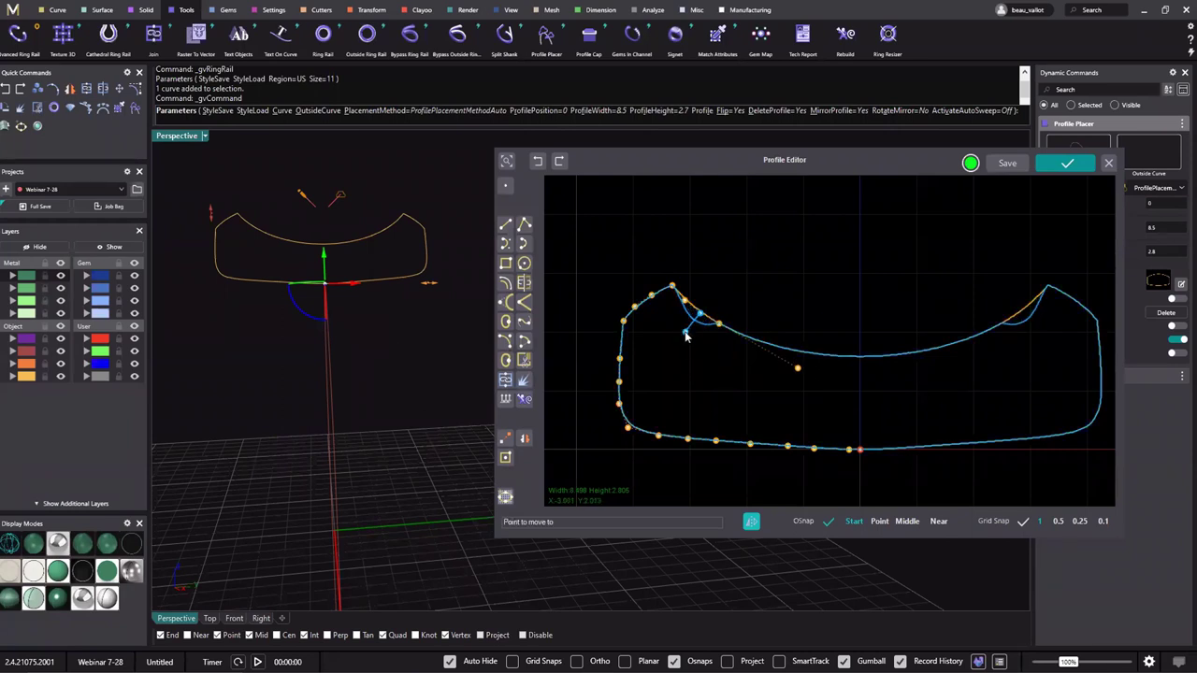
{"action": "left_click", "coordinate": [685, 337]}
{"action": "left_click", "coordinate": [717, 339]}
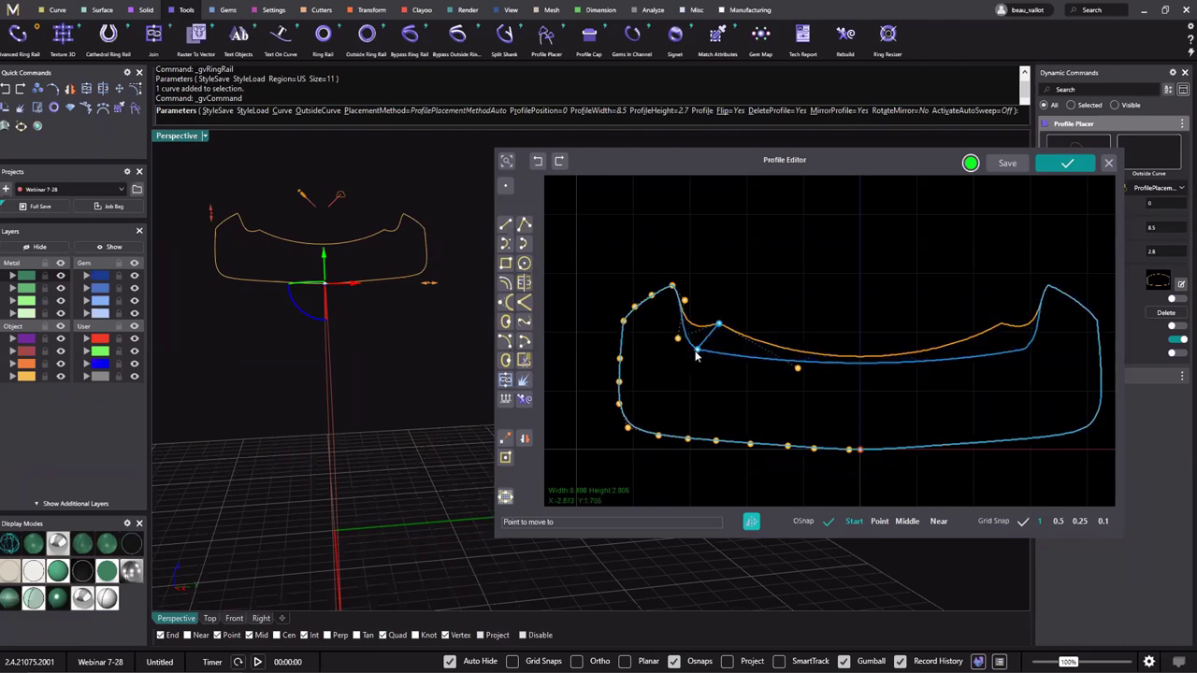
{"action": "left_click", "coordinate": [687, 351]}
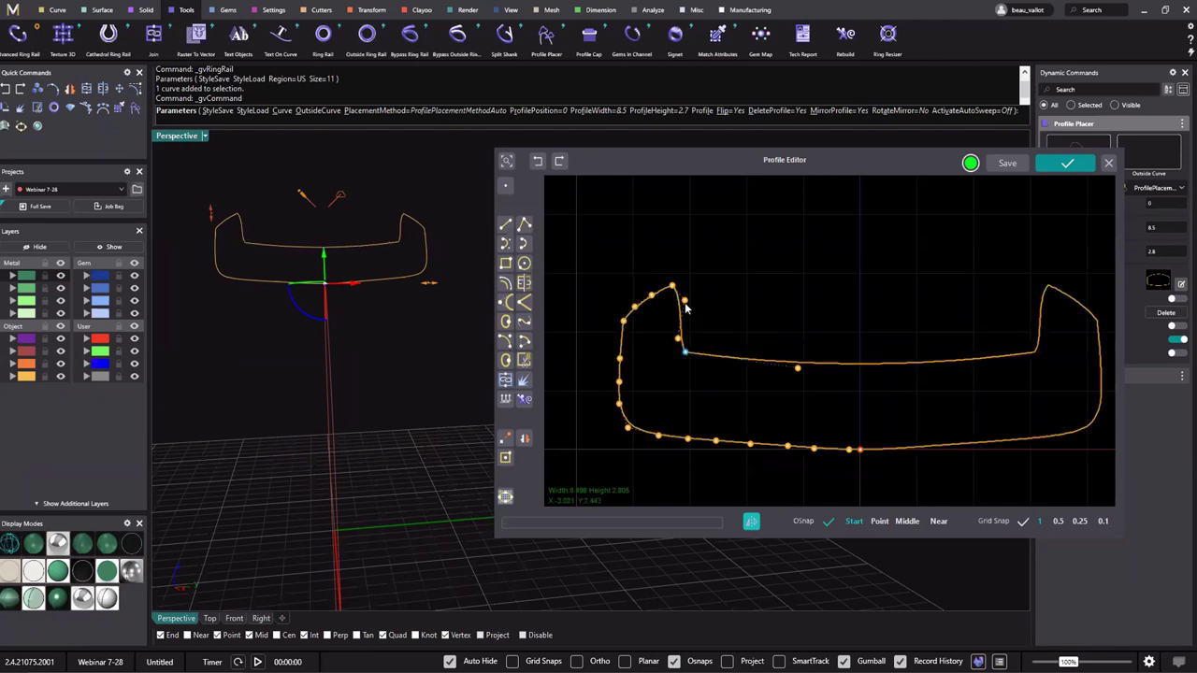
Reposition the two control points on the channel's side wall, raising both toward the rim peak.
{"action": "left_click", "coordinate": [682, 340]}
{"action": "left_click", "coordinate": [687, 318]}
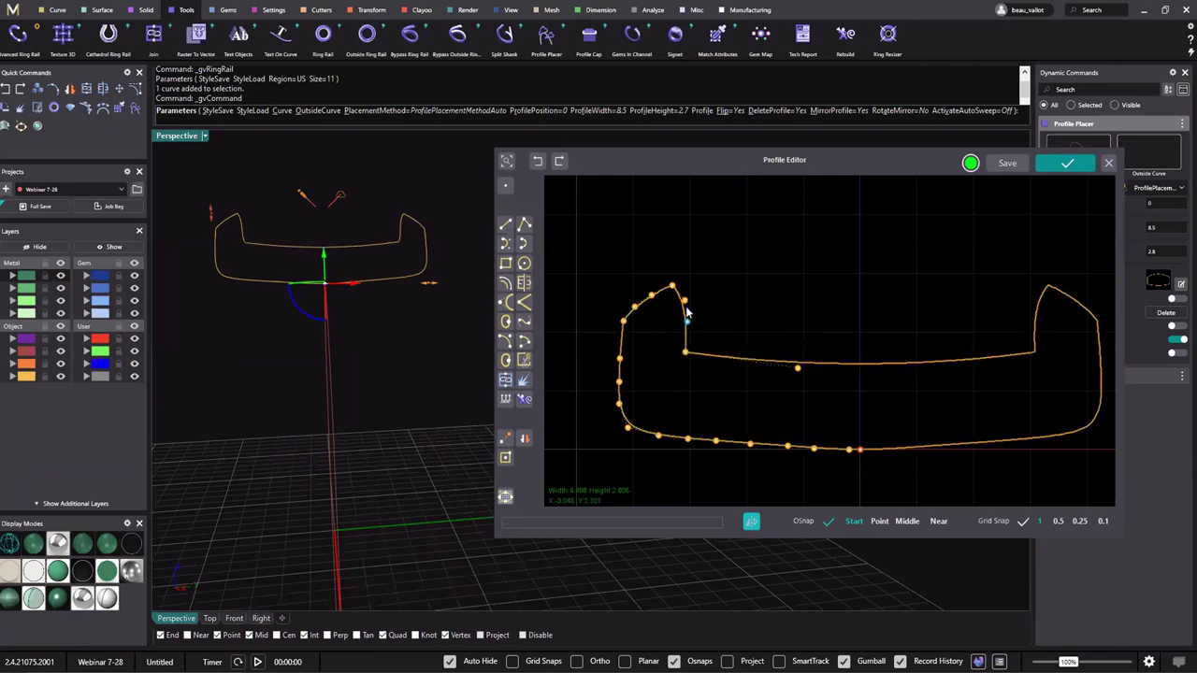
{"action": "left_click", "coordinate": [686, 303]}
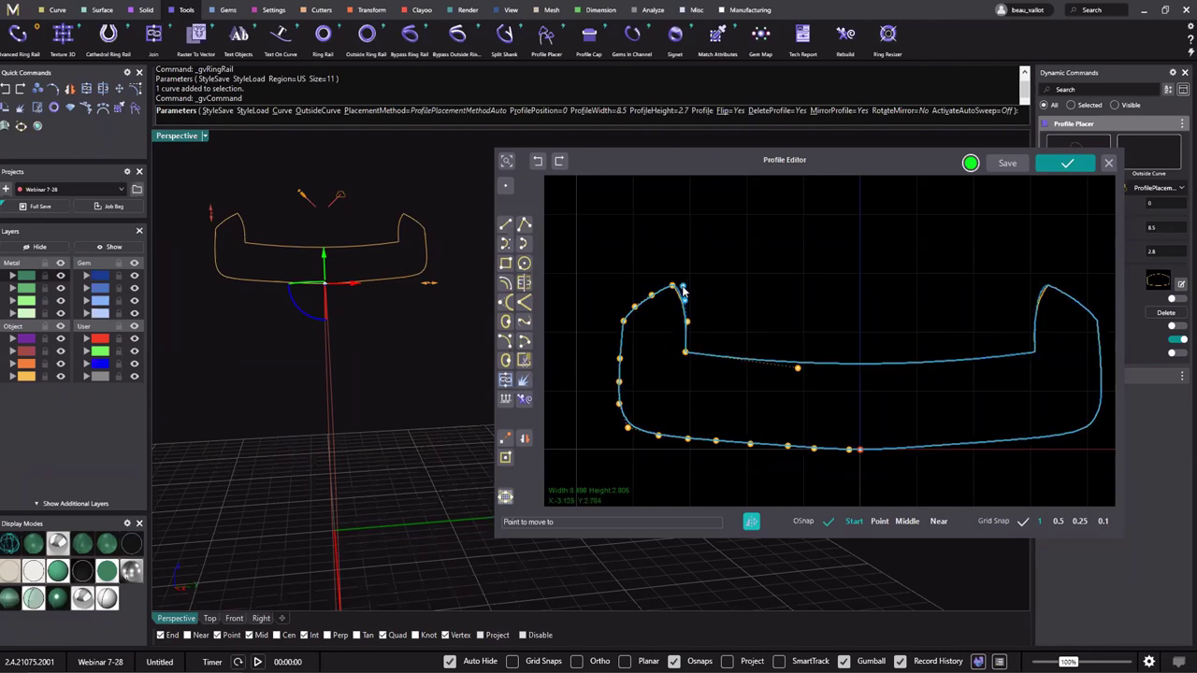
{"action": "left_click", "coordinate": [683, 286]}
Move the rim's peak point up and inward so it sits directly above the channel wall as a sharp corner.
{"action": "scroll", "coordinate": [663, 288], "scroll_direction": "up", "scroll_amount": 3}
{"action": "right_click_drag", "start_coordinate": [671, 282], "coordinate": [754, 312]}
{"action": "scroll", "coordinate": [752, 312], "scroll_direction": "up", "scroll_amount": 2}
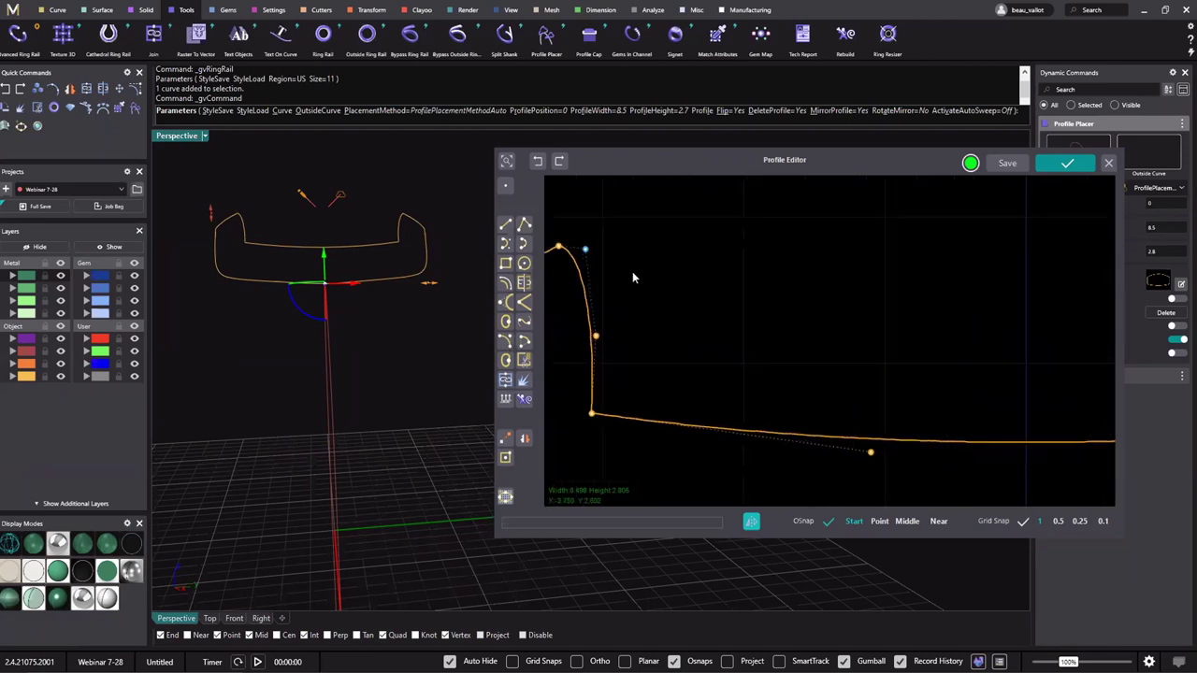
{"action": "right_click_drag", "start_coordinate": [633, 273], "coordinate": [713, 311]}
{"action": "left_click", "coordinate": [688, 299]}
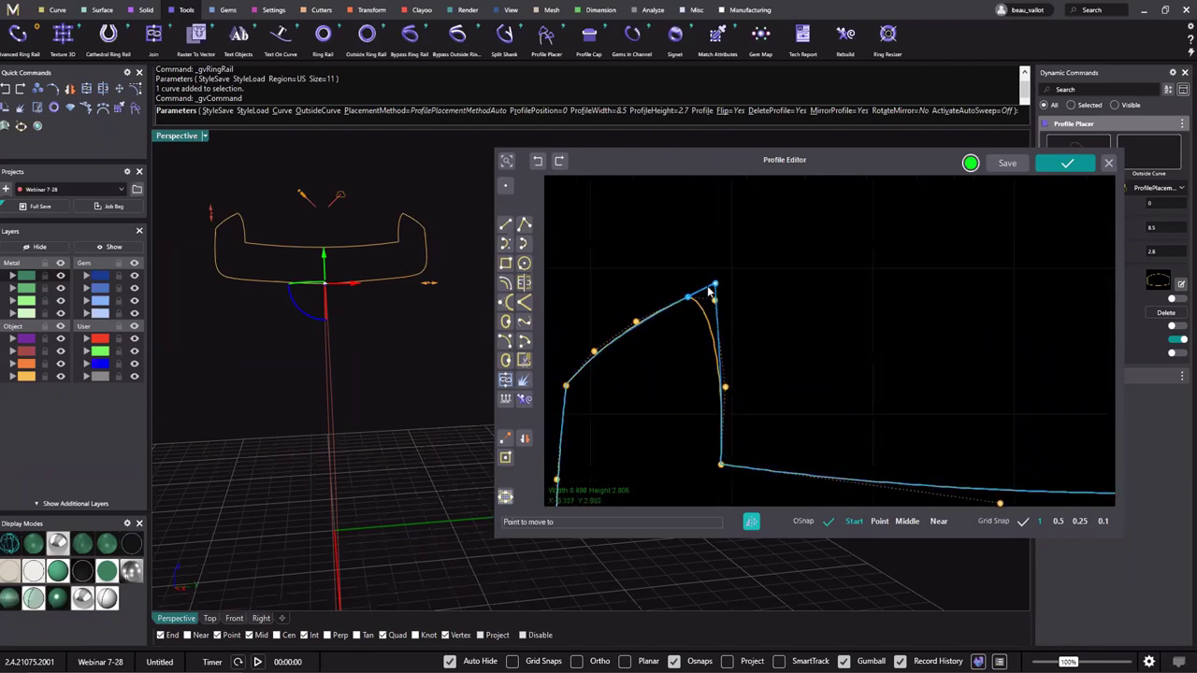
{"action": "left_click", "coordinate": [713, 284]}
Align the channel wall's two control points between the rim peak and the floor corner to straighten the wall.
{"action": "left_click", "coordinate": [715, 301]}
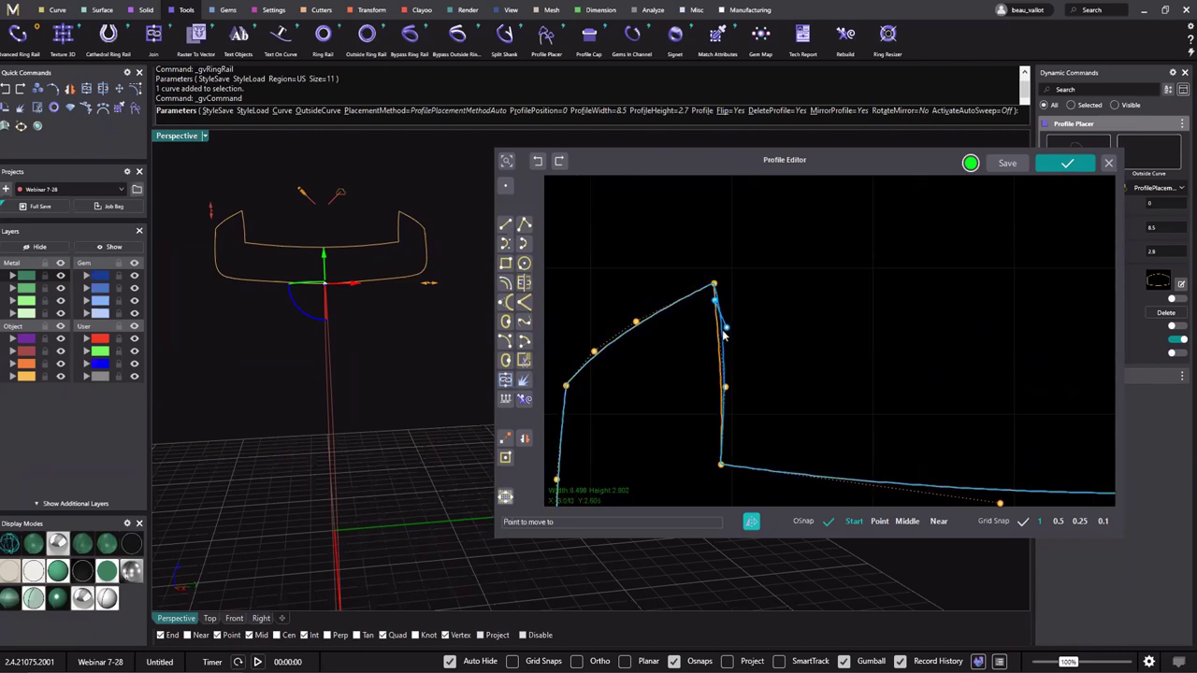
{"action": "left_click", "coordinate": [713, 335]}
{"action": "left_click", "coordinate": [725, 387]}
{"action": "left_click", "coordinate": [711, 392]}
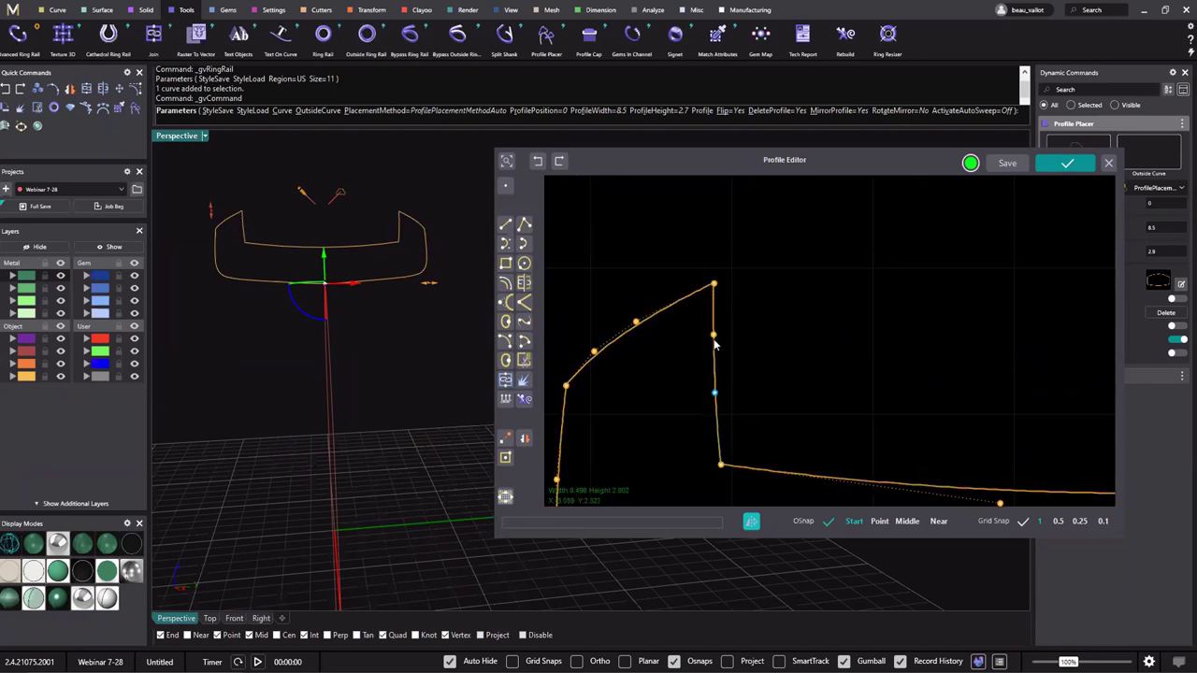
Lower the rim's peak point slightly outward to a profile height of about 2.86 mm and move the adjacent sloping-edge point toward it.
{"action": "left_click", "coordinate": [709, 288]}
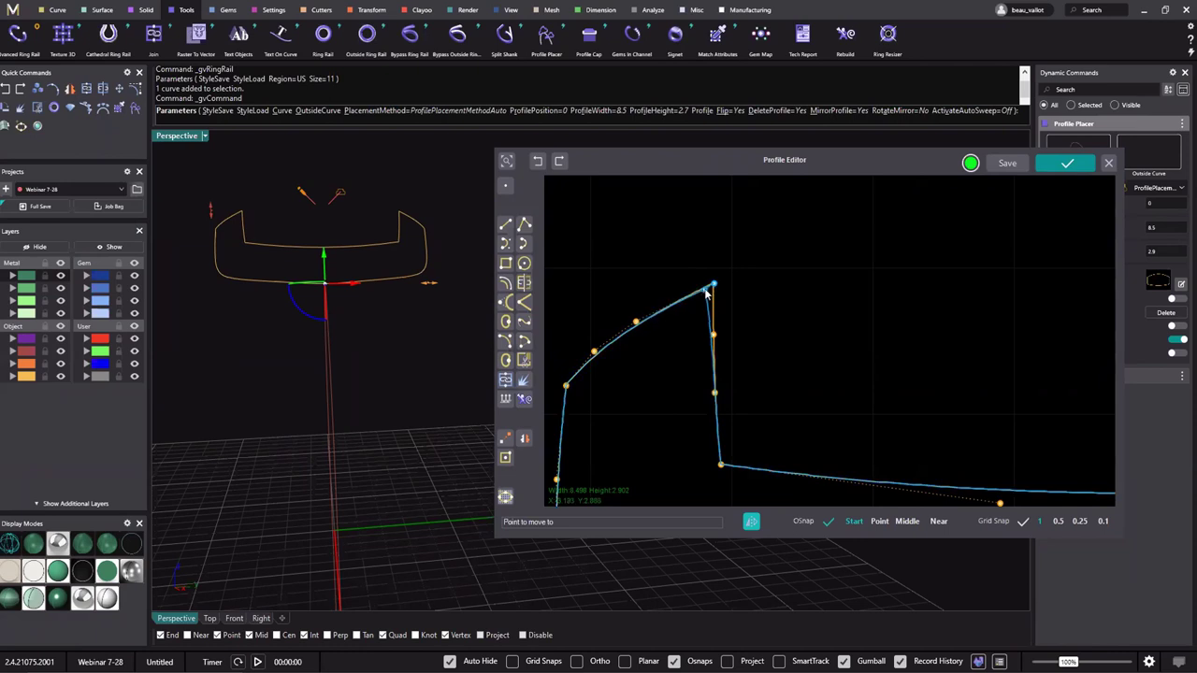
{"action": "left_click", "coordinate": [704, 291]}
{"action": "left_click", "coordinate": [636, 325]}
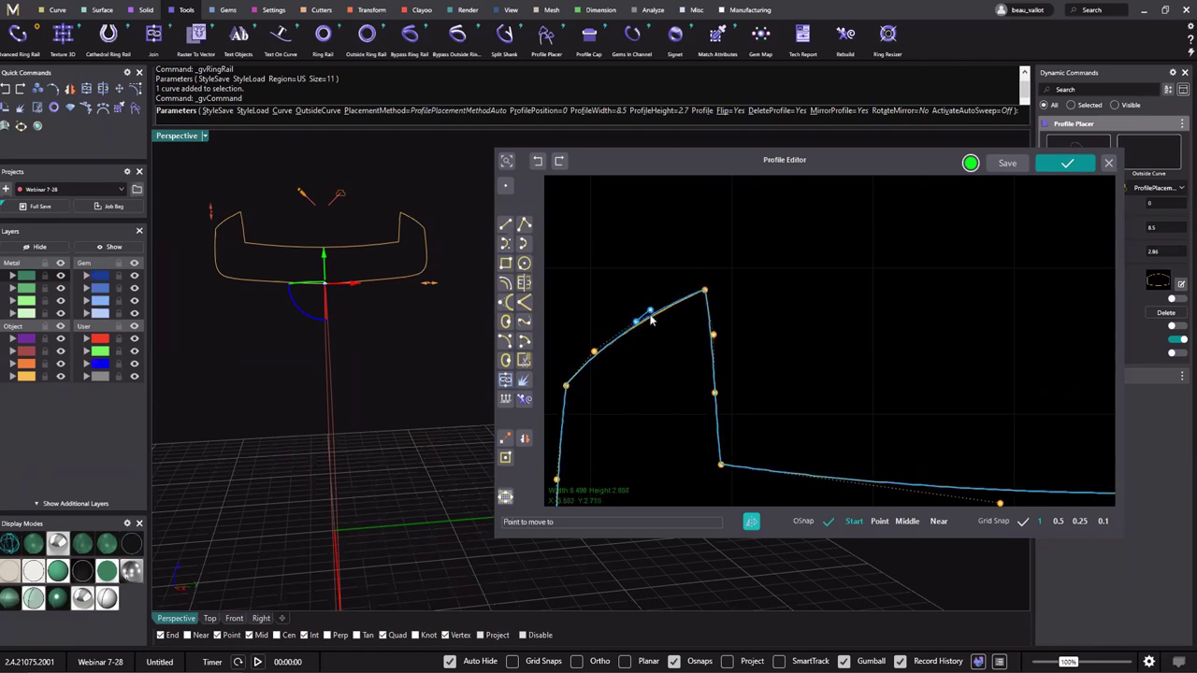
{"action": "left_click", "coordinate": [647, 316]}
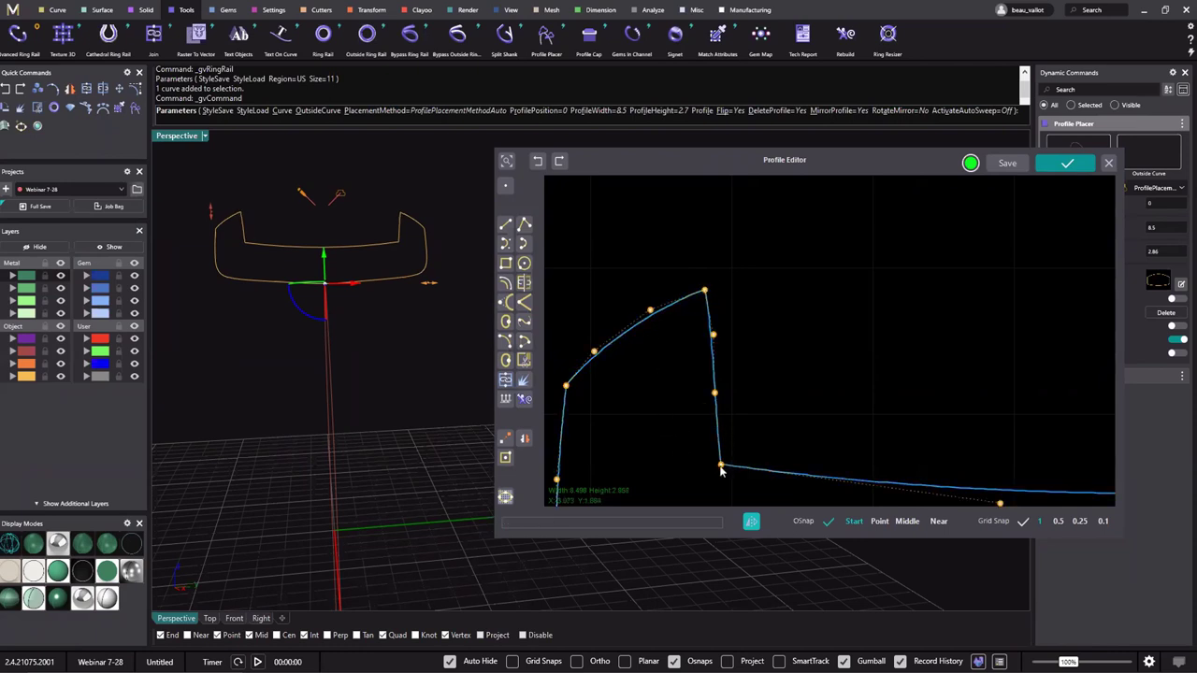
Raise the channel's floor corner slightly and adjust the floor's control point to keep a gentle concave curve.
{"action": "left_click", "coordinate": [720, 462]}
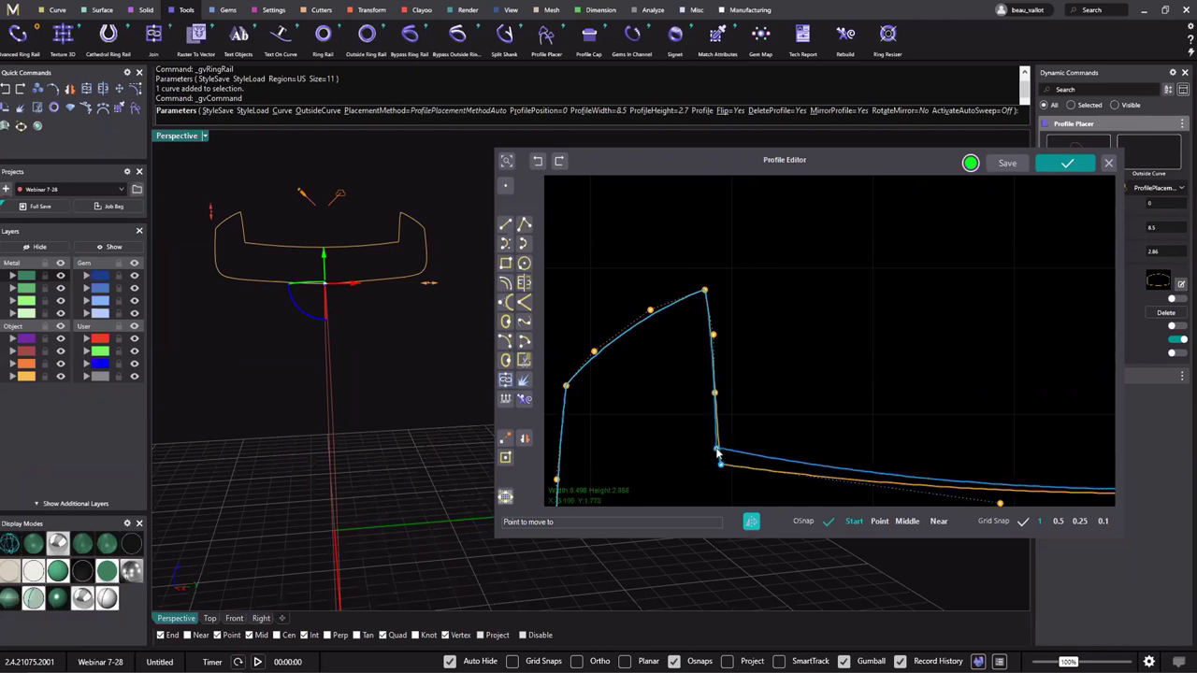
{"action": "left_click", "coordinate": [739, 445]}
{"action": "scroll", "coordinate": [810, 402], "scroll_direction": "up", "scroll_amount": 3}
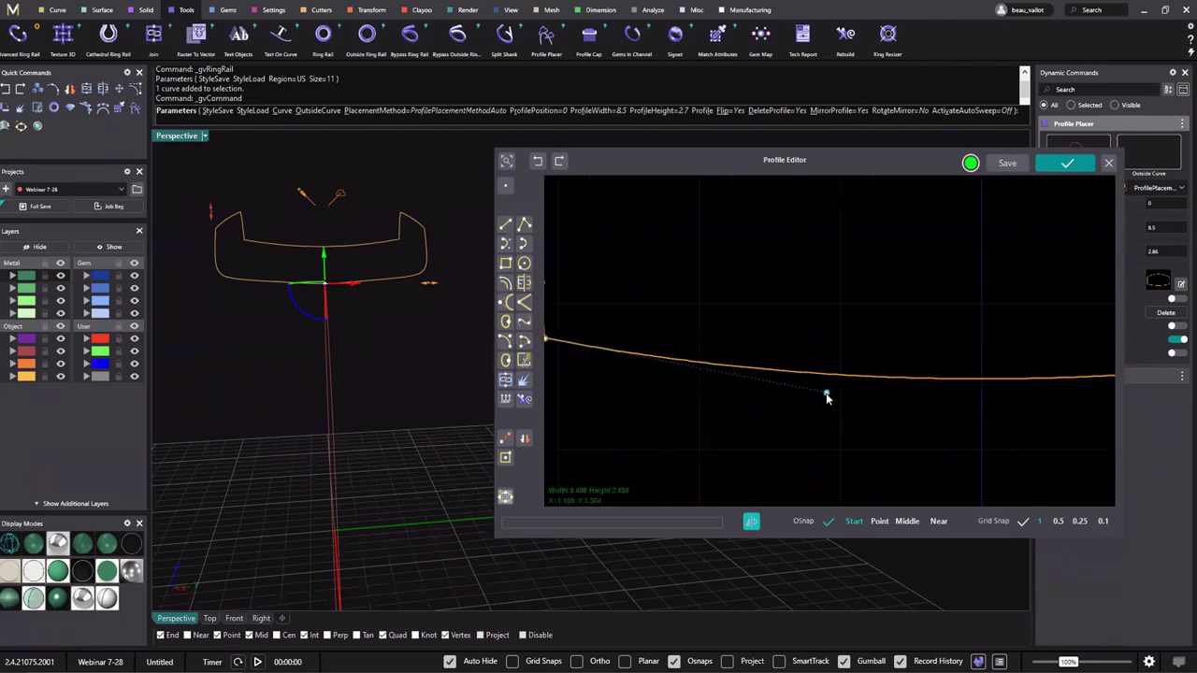
{"action": "scroll", "coordinate": [827, 396], "scroll_direction": "down", "scroll_amount": 3}
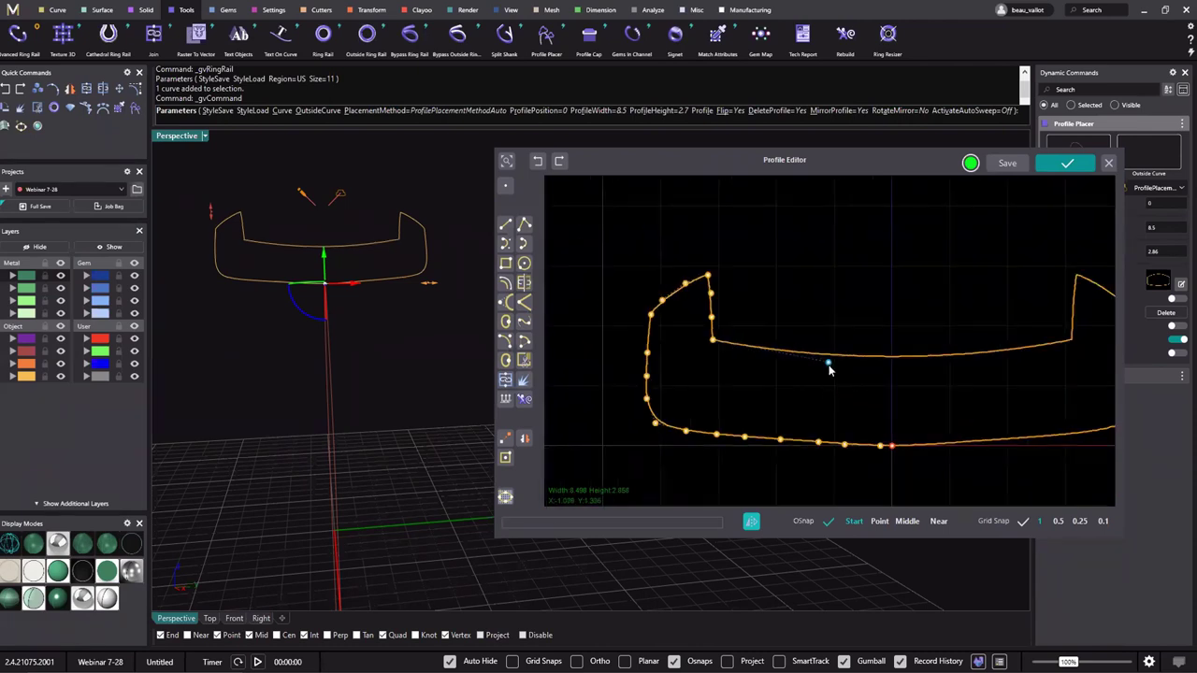
{"action": "left_click", "coordinate": [828, 364]}
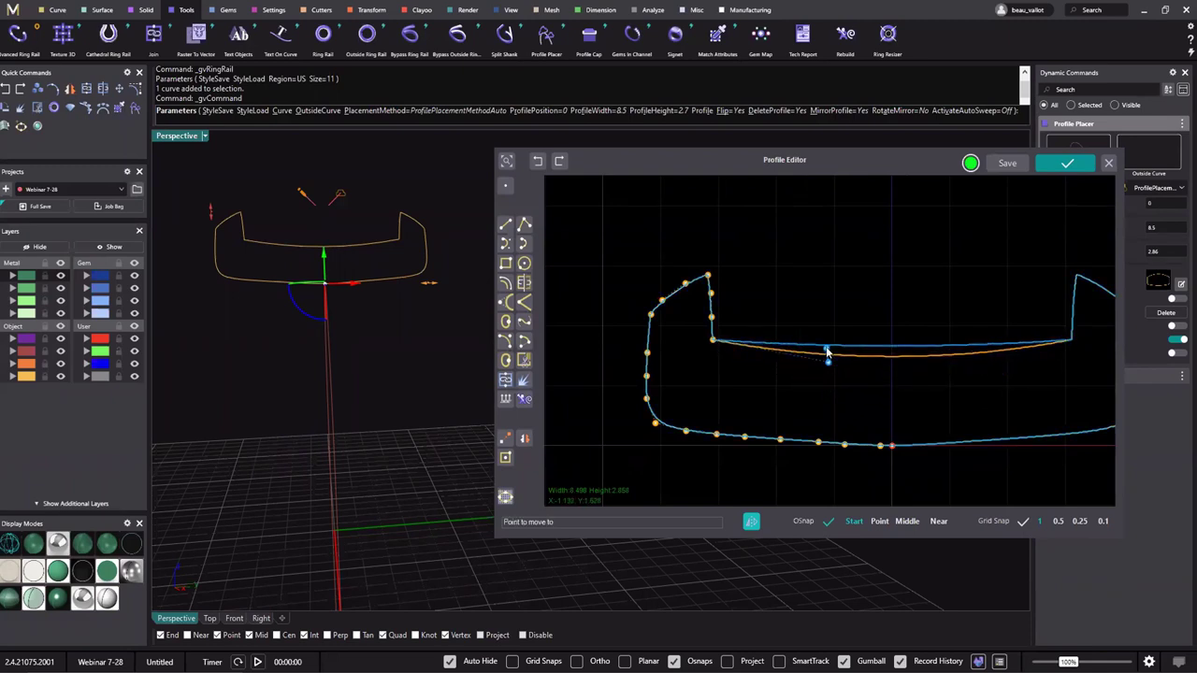
{"action": "left_click", "coordinate": [828, 367]}
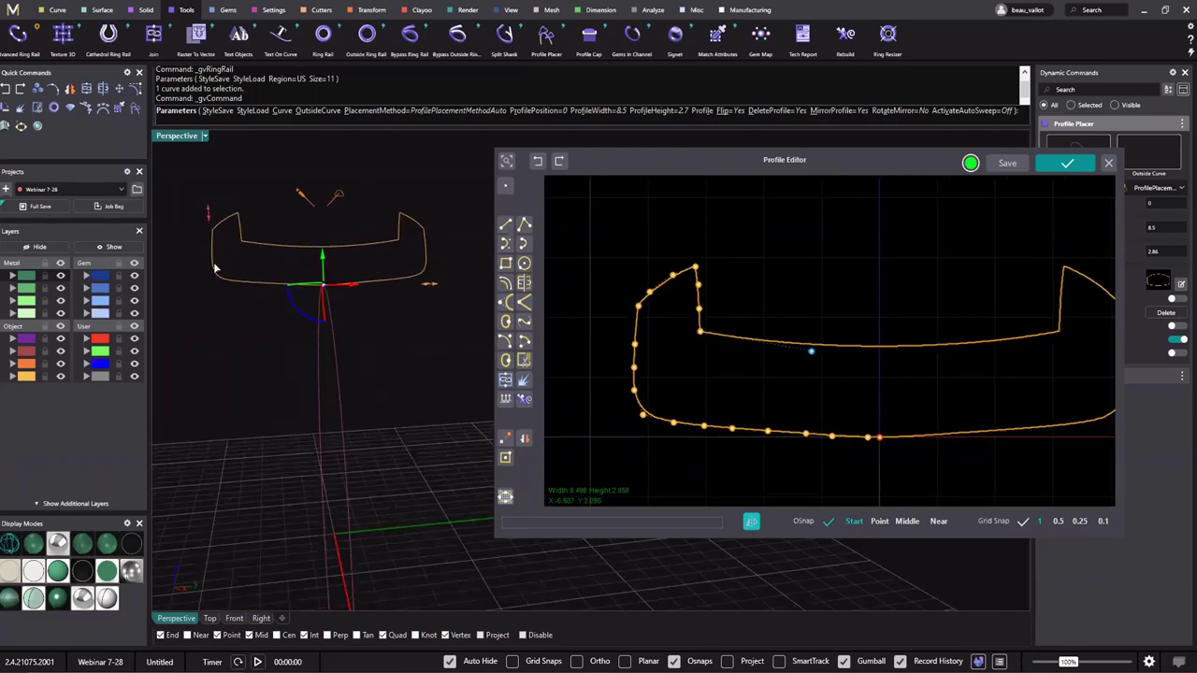
Try saving the channel profile as "Mens Inlay Channel Profile", and save it under a different name starting with "Mens".
{"action": "left_click", "coordinate": [1006, 165]}
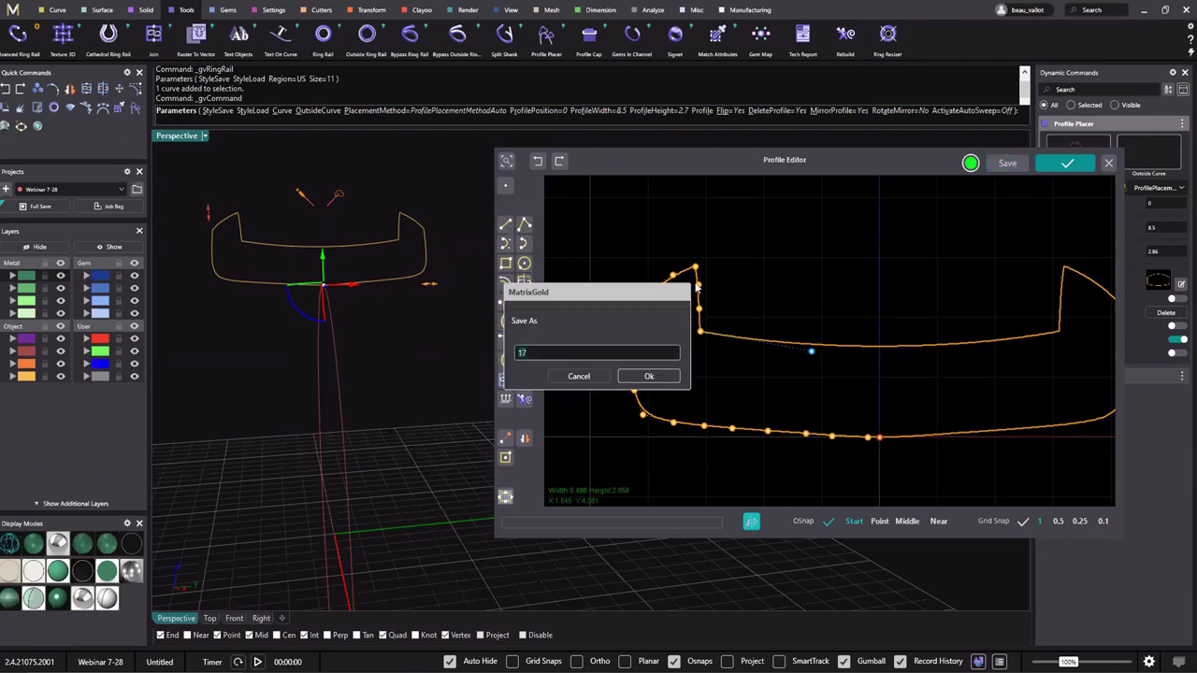
{"action": "left_click", "coordinate": [541, 356]}
{"action": "type", "text": "Mens "}
{"action": "type", "text": "L"}
{"action": "type", "text": "n"}
{"action": "type", "text": "lay Chann"}
{"action": "type", "text": "el Profo"}
{"action": "type", "text": "l"}
{"action": "key", "text": "BackSpace"}
{"action": "key", "text": "BackSpace"}
{"action": "type", "text": "ile"}
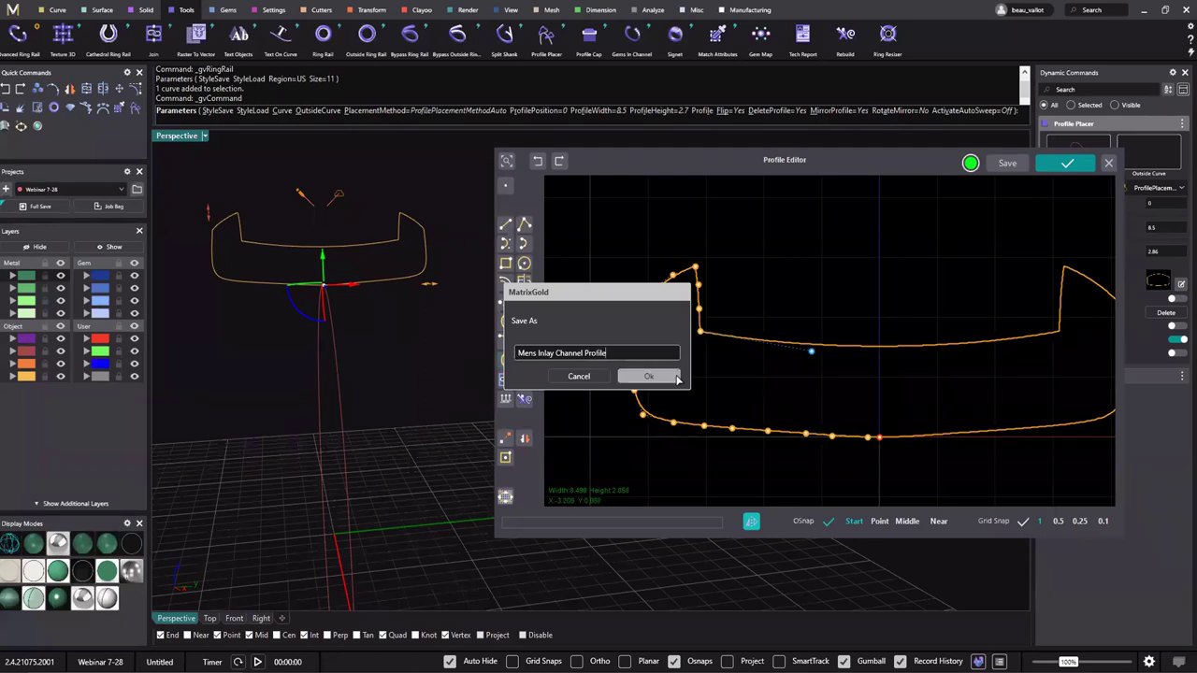
{"action": "left_click", "coordinate": [677, 377]}
{"action": "left_click", "coordinate": [630, 376]}
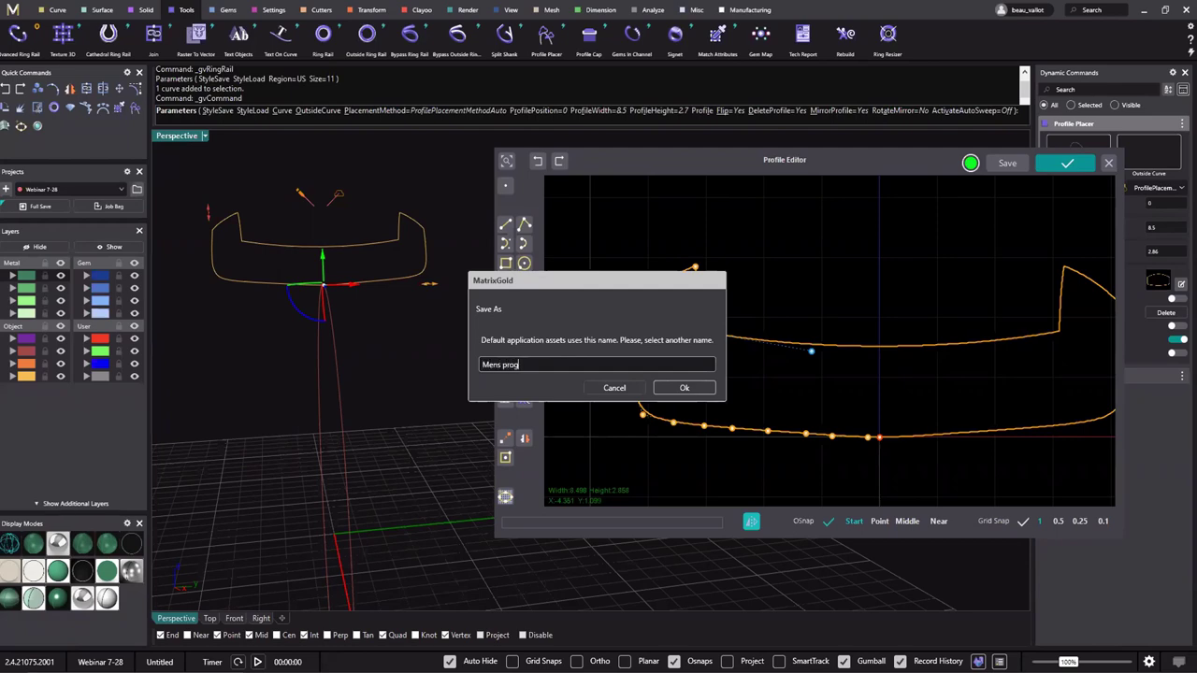
{"action": "left_click", "coordinate": [684, 388]}
Accept the edited profile and activate Auto Sweep to build the channel band around the ring rail.
{"action": "left_click_drag", "start_coordinate": [920, 154], "coordinate": [878, 181]}
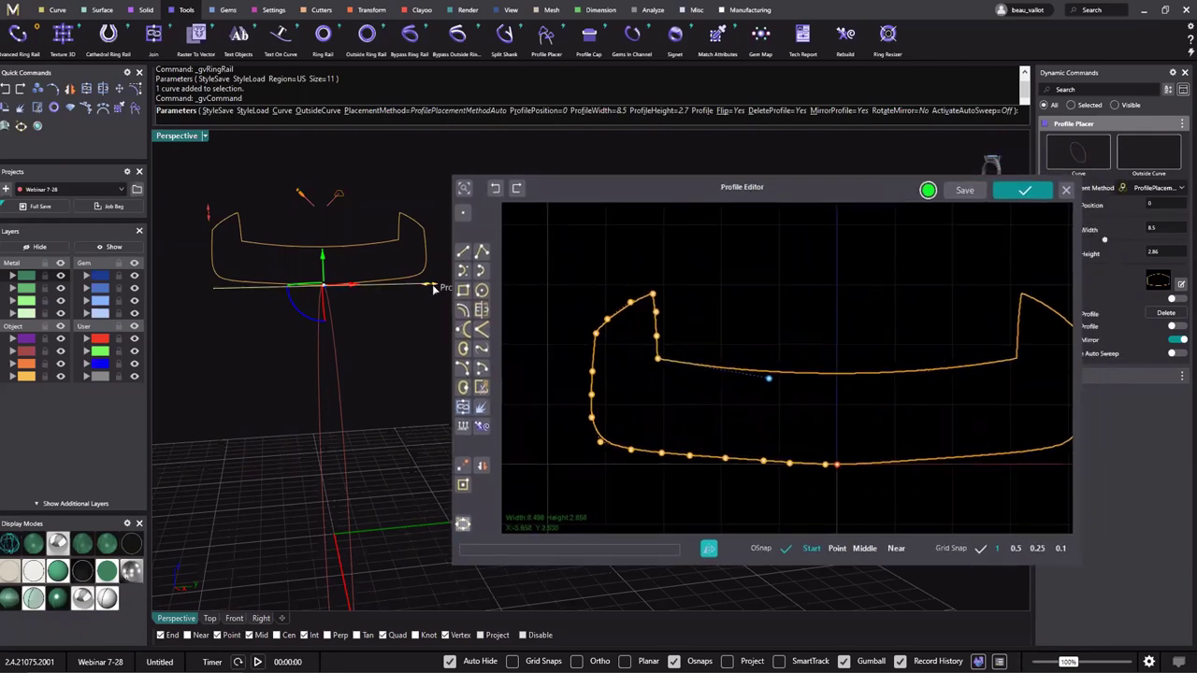
{"action": "left_click", "coordinate": [1013, 192]}
{"action": "right_click_drag", "start_coordinate": [458, 245], "coordinate": [733, 307]}
{"action": "scroll", "coordinate": [553, 260], "scroll_direction": "down", "scroll_amount": 4}
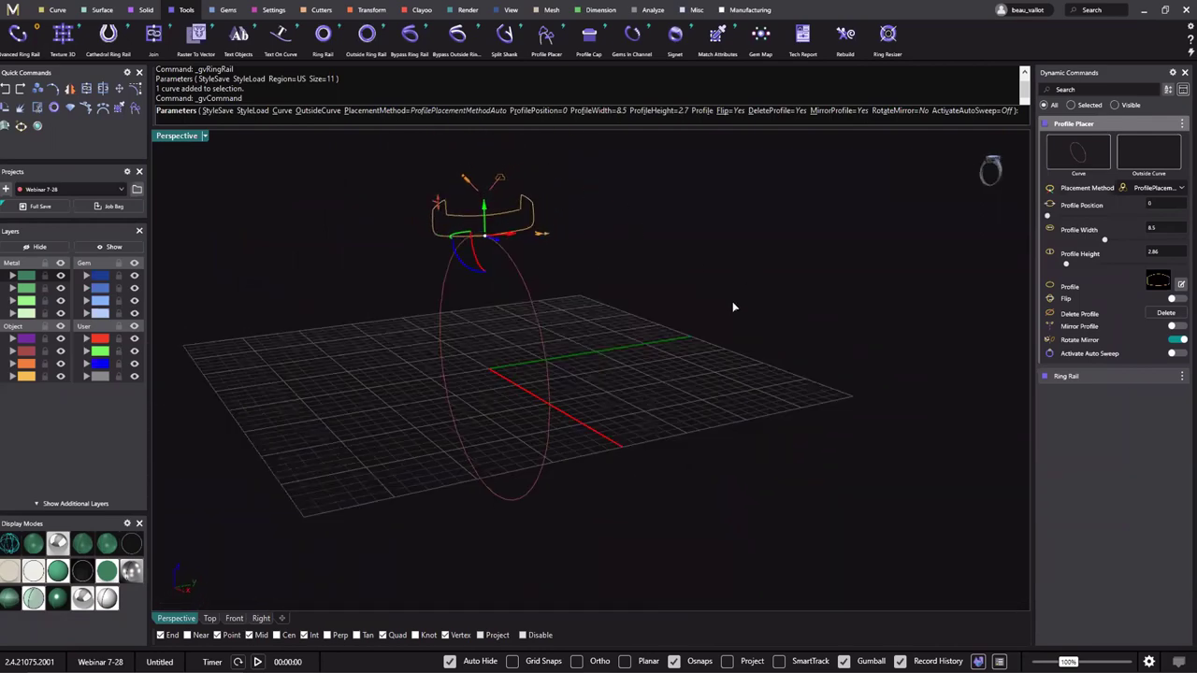
{"action": "left_click", "coordinate": [1177, 355]}
{"action": "right_click_drag", "start_coordinate": [701, 318], "coordinate": [505, 277]}
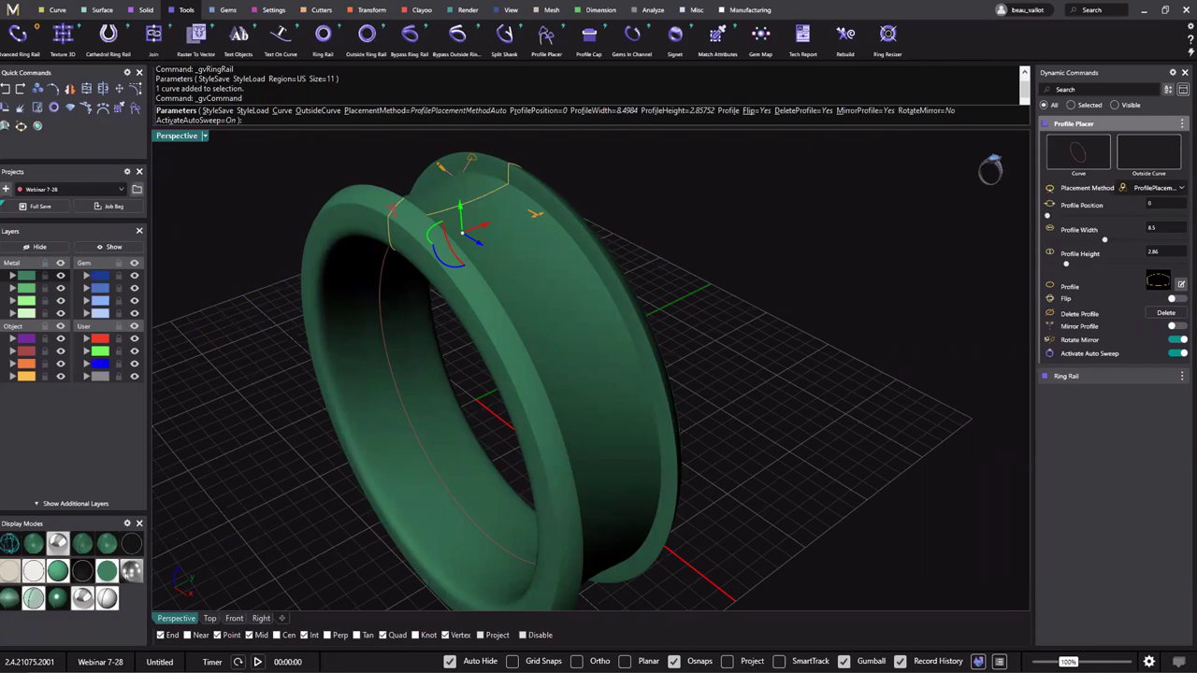
Switch to the honeycomb ring reference photo in Paint 3D, examine its rim and inlay area, and return to the model.
{"action": "key", "text": "alt+Tab"}
{"action": "mouse_move", "coordinate": [651, 275]}
{"action": "left_mouse_down"}
{"action": "mouse_move", "coordinate": [686, 235]}
{"action": "mouse_move", "coordinate": [731, 224]}
{"action": "left_mouse_up"}
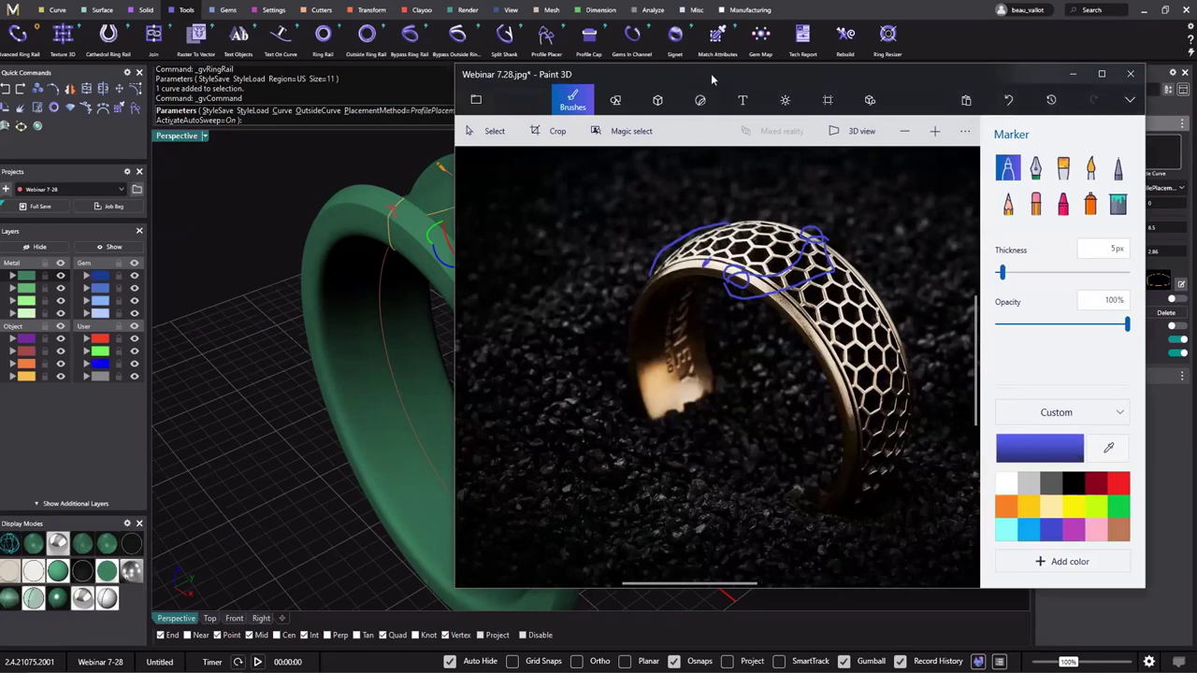
{"action": "left_click", "coordinate": [1073, 74]}
Reduce the swept band's profile height to 2.1 mm and finish the Profile Placer.
{"action": "mouse_move", "coordinate": [638, 351]}
{"action": "right_mouse_down"}
{"action": "mouse_move", "coordinate": [701, 331]}
{"action": "mouse_move", "coordinate": [673, 342]}
{"action": "mouse_move", "coordinate": [490, 230]}
{"action": "right_mouse_up"}
{"action": "left_click_drag", "start_coordinate": [431, 180], "coordinate": [427, 194]}
{"action": "right_click_drag", "start_coordinate": [427, 195], "coordinate": [382, 168]}
{"action": "scroll", "coordinate": [383, 169], "scroll_direction": "up", "scroll_amount": 3}
{"action": "left_click_drag", "start_coordinate": [387, 170], "coordinate": [386, 180]}
{"action": "right_click_drag", "start_coordinate": [566, 316], "coordinate": [837, 357]}
{"action": "scroll", "coordinate": [837, 357], "scroll_direction": "down", "scroll_amount": 4}
{"action": "right_click", "coordinate": [837, 357]}
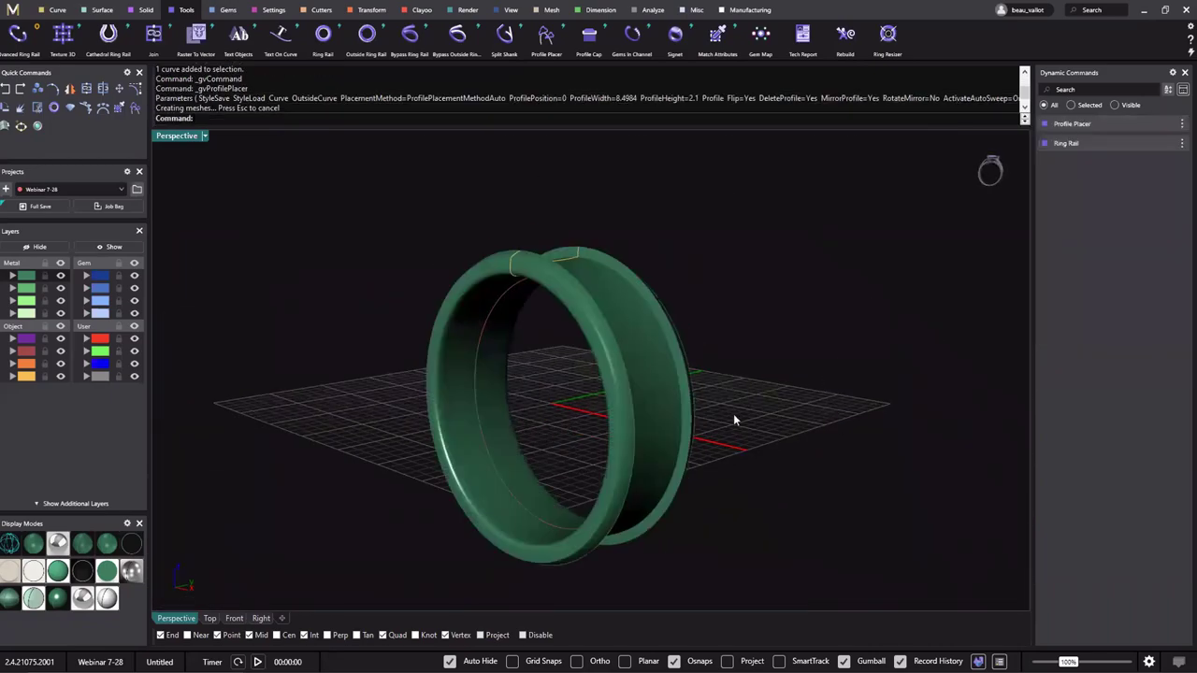
Select the profile curve across the top of the band and reopen its Profile Placer parameters for editing.
{"action": "right_click_drag", "start_coordinate": [734, 420], "coordinate": [664, 443]}
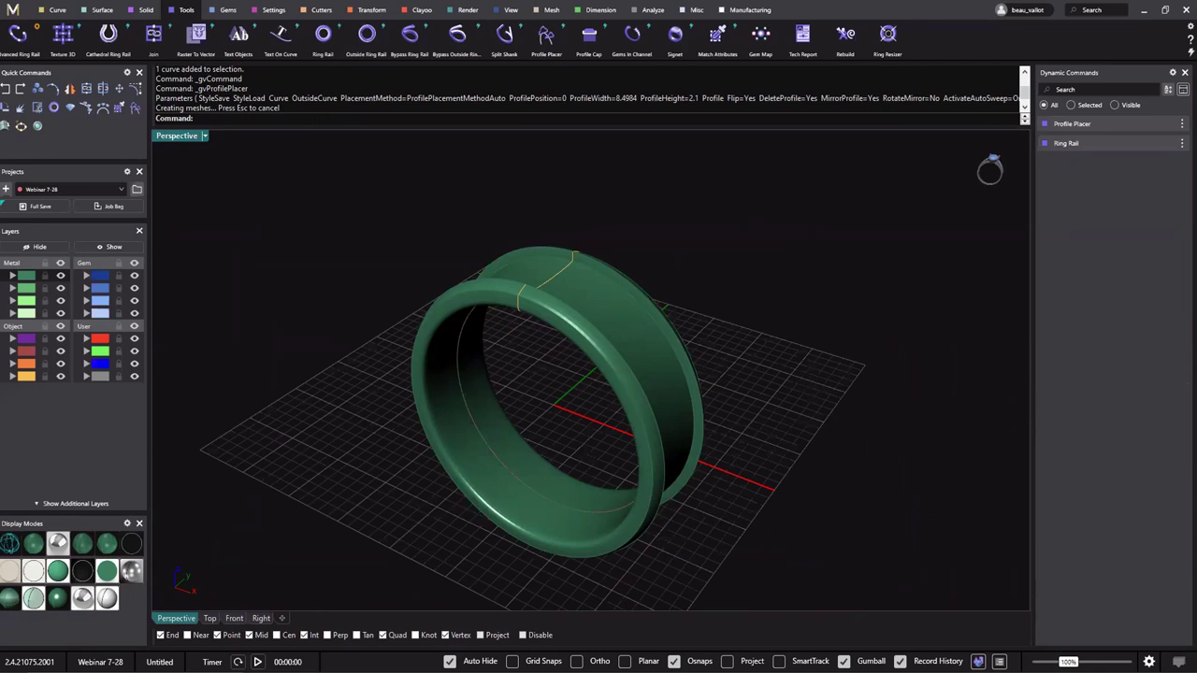
{"action": "left_click", "coordinate": [555, 275]}
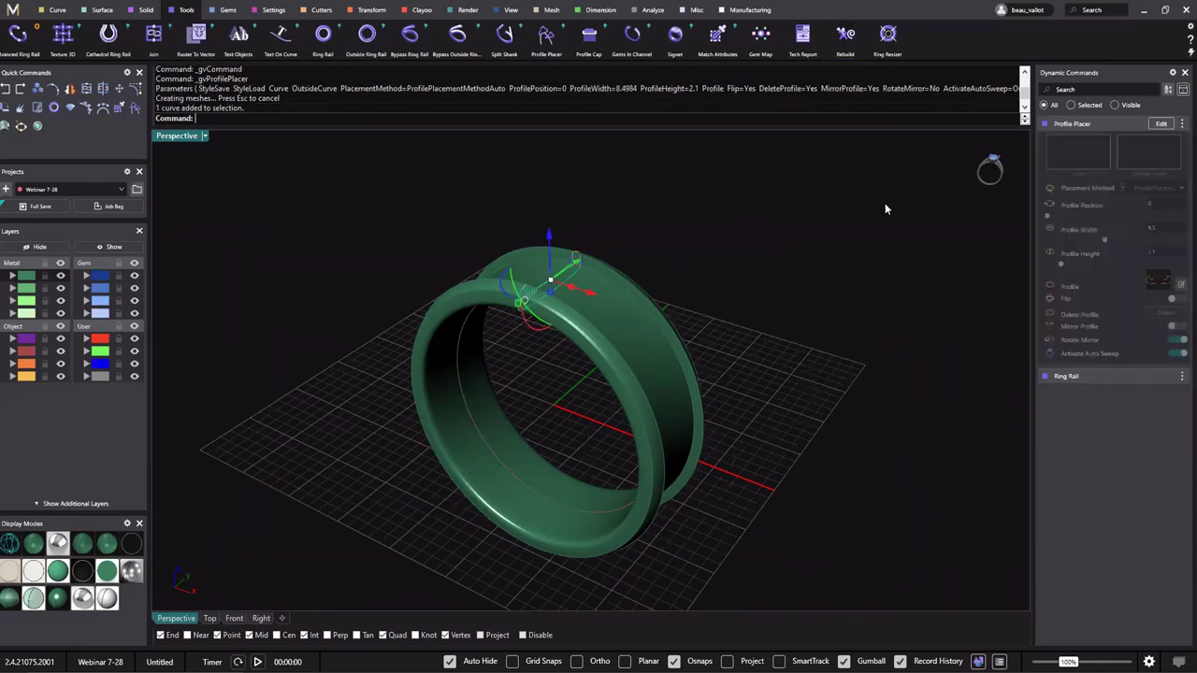
{"action": "left_click", "coordinate": [885, 205]}
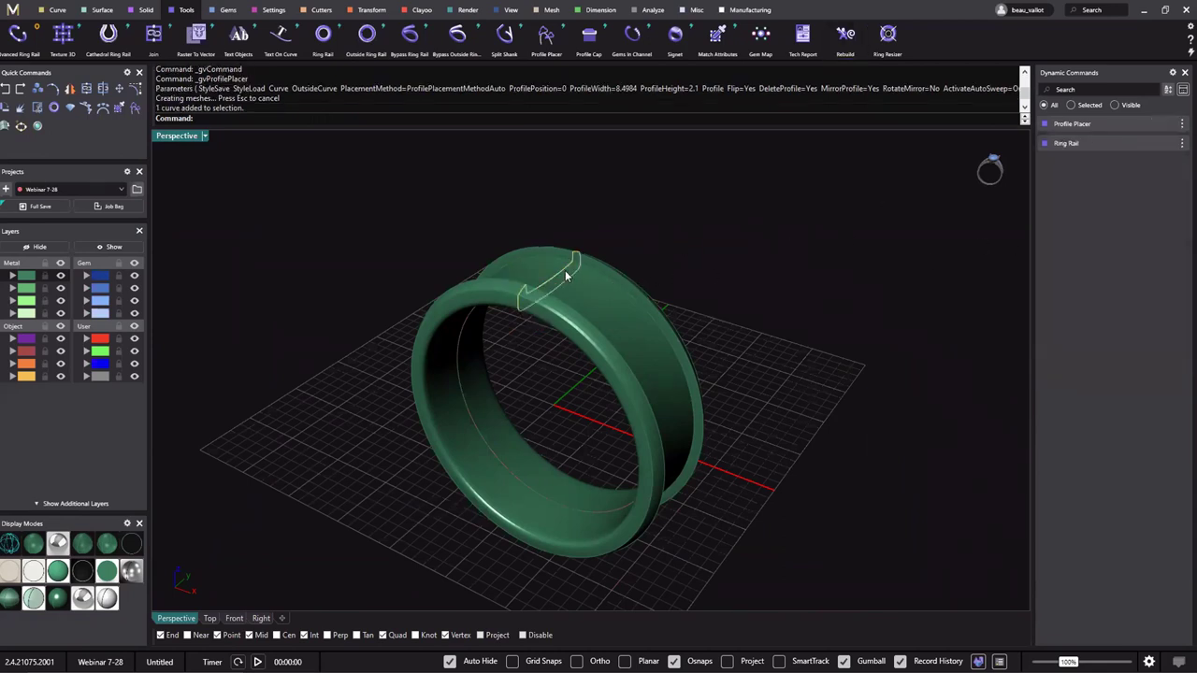
{"action": "left_click", "coordinate": [620, 270]}
{"action": "left_click", "coordinate": [628, 269]}
{"action": "left_click", "coordinate": [556, 273]}
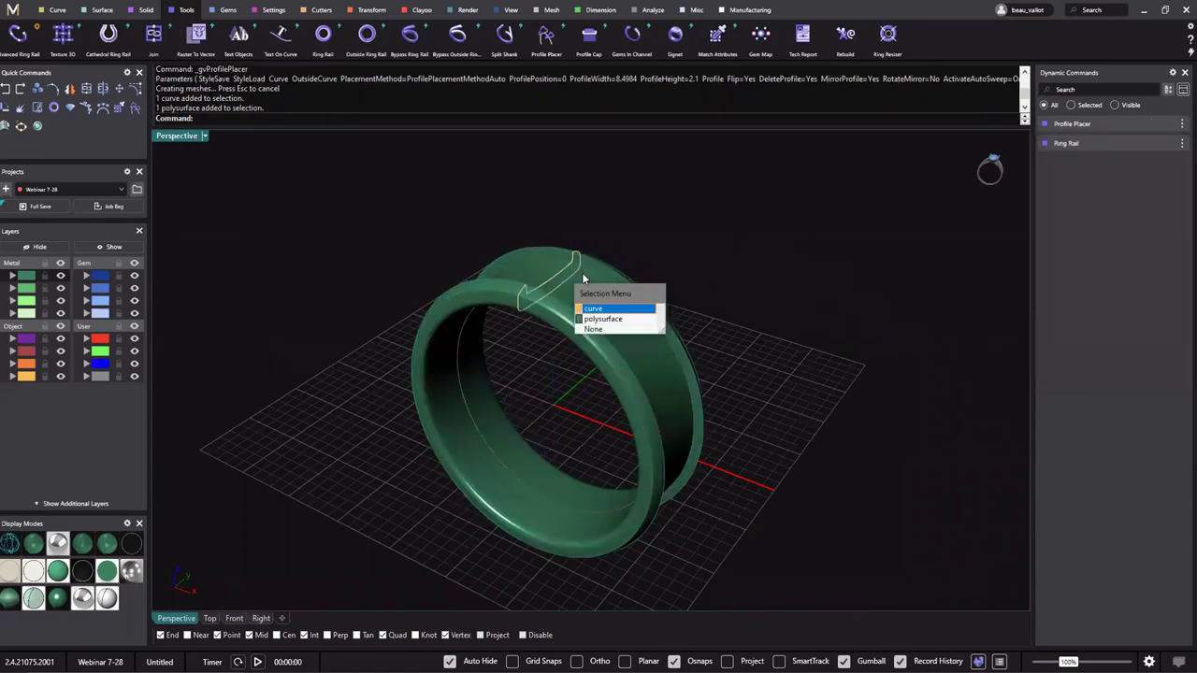
{"action": "left_click", "coordinate": [588, 310]}
{"action": "scroll", "coordinate": [540, 297], "scroll_direction": "up", "scroll_amount": 5}
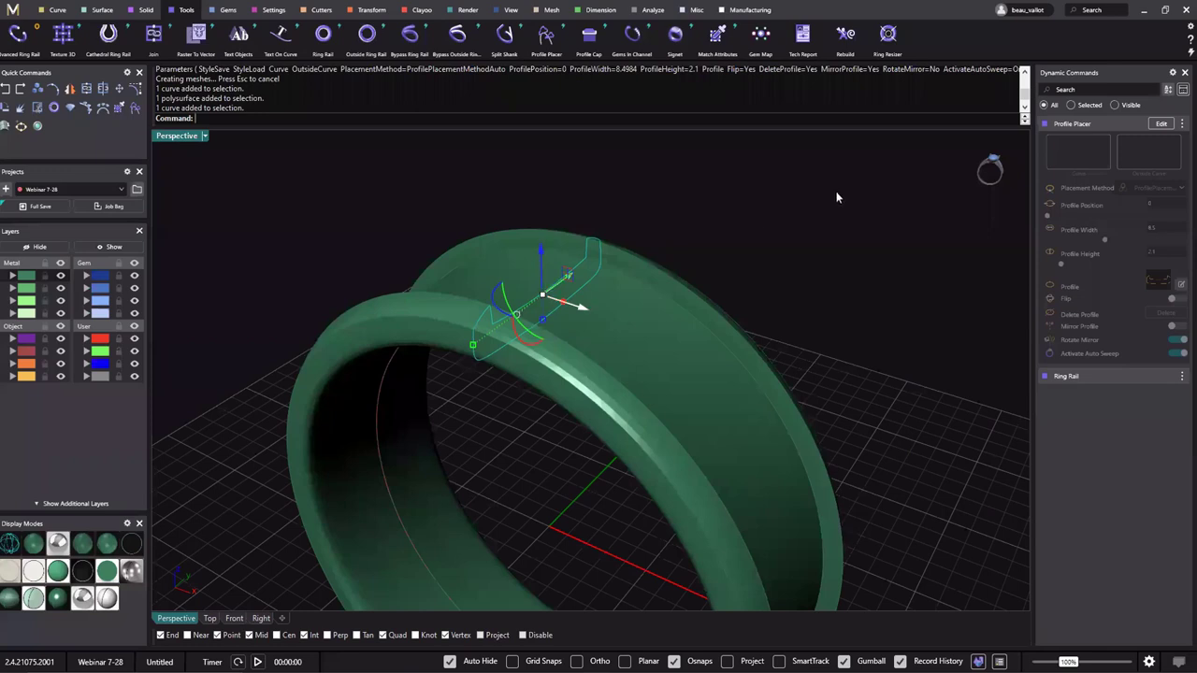
{"action": "left_click", "coordinate": [1109, 130]}
{"action": "left_click", "coordinate": [1103, 125]}
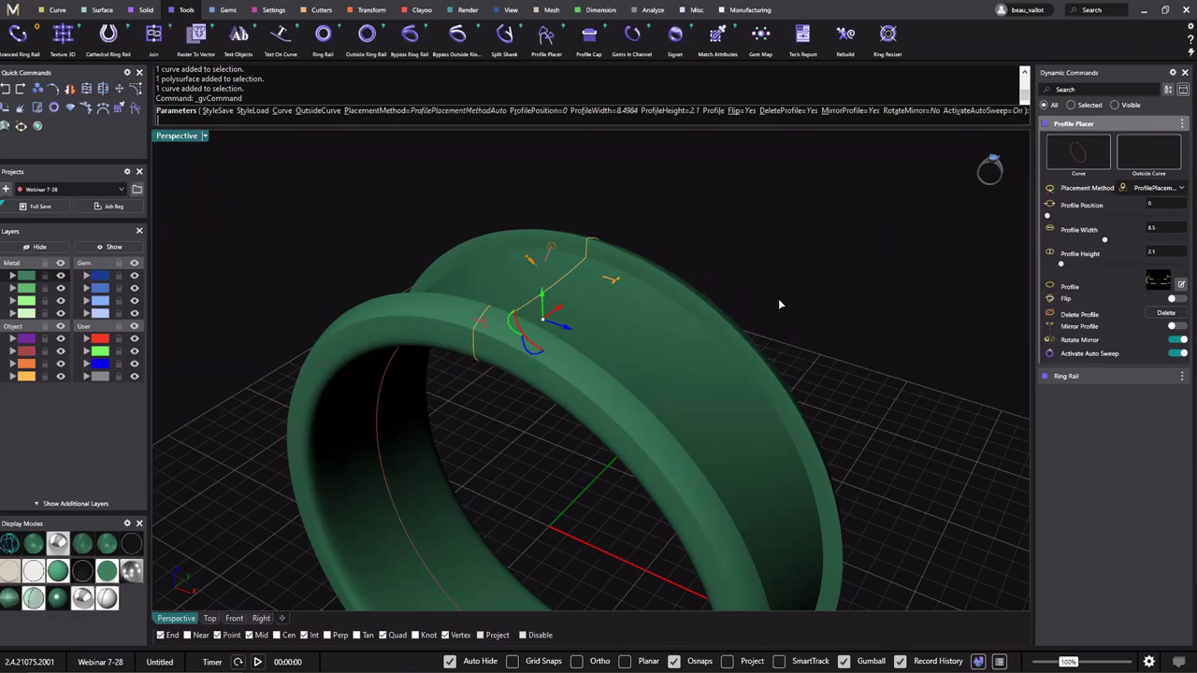
Open the placed profile in the Profile Editor and enable Point, Middle and Near object snaps with a 0.25 grid snap.
{"action": "right_click_drag", "start_coordinate": [750, 312], "coordinate": [527, 248]}
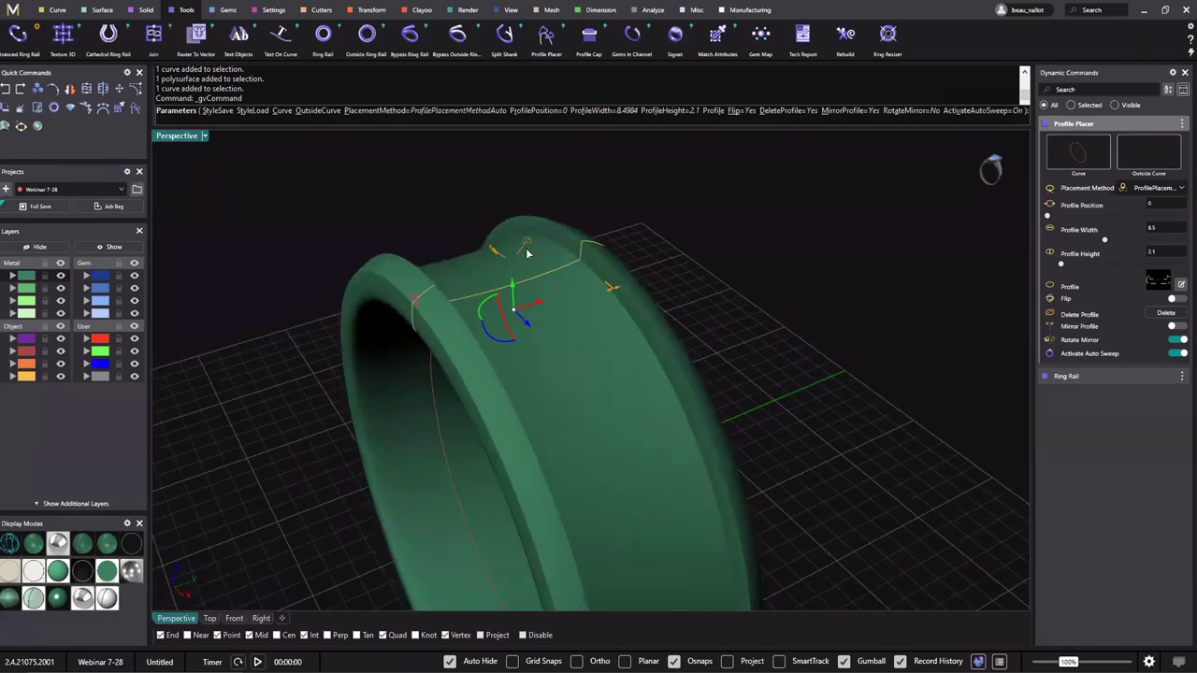
{"action": "left_click", "coordinate": [526, 245]}
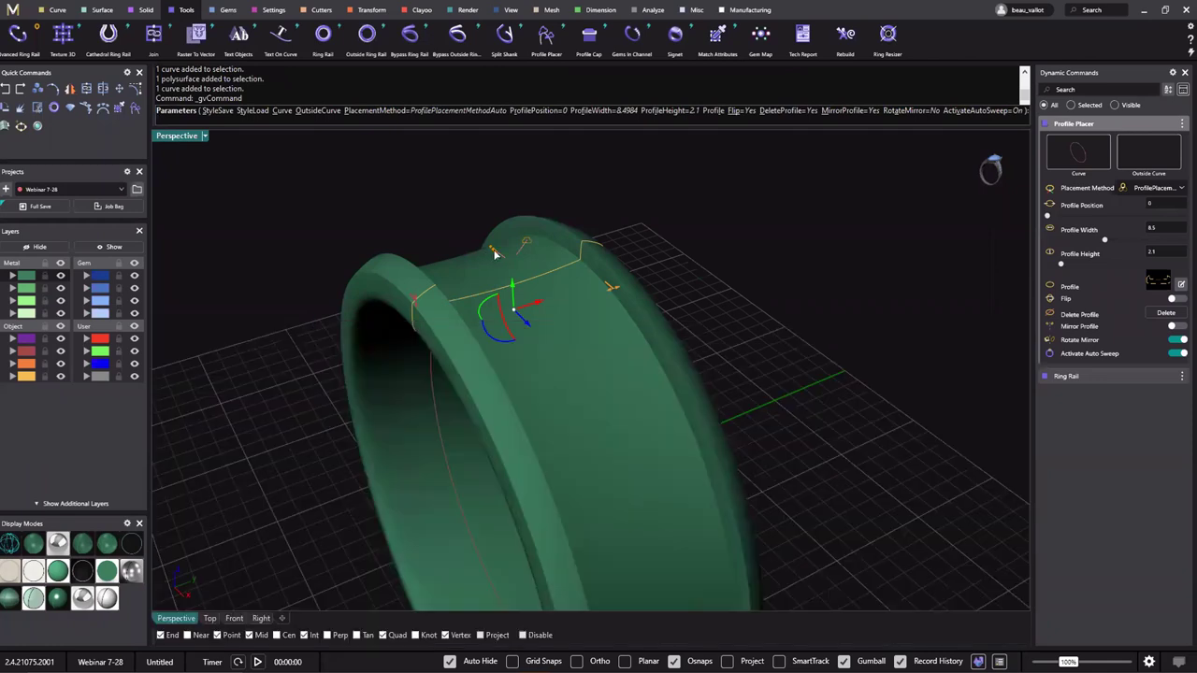
{"action": "left_click", "coordinate": [496, 253]}
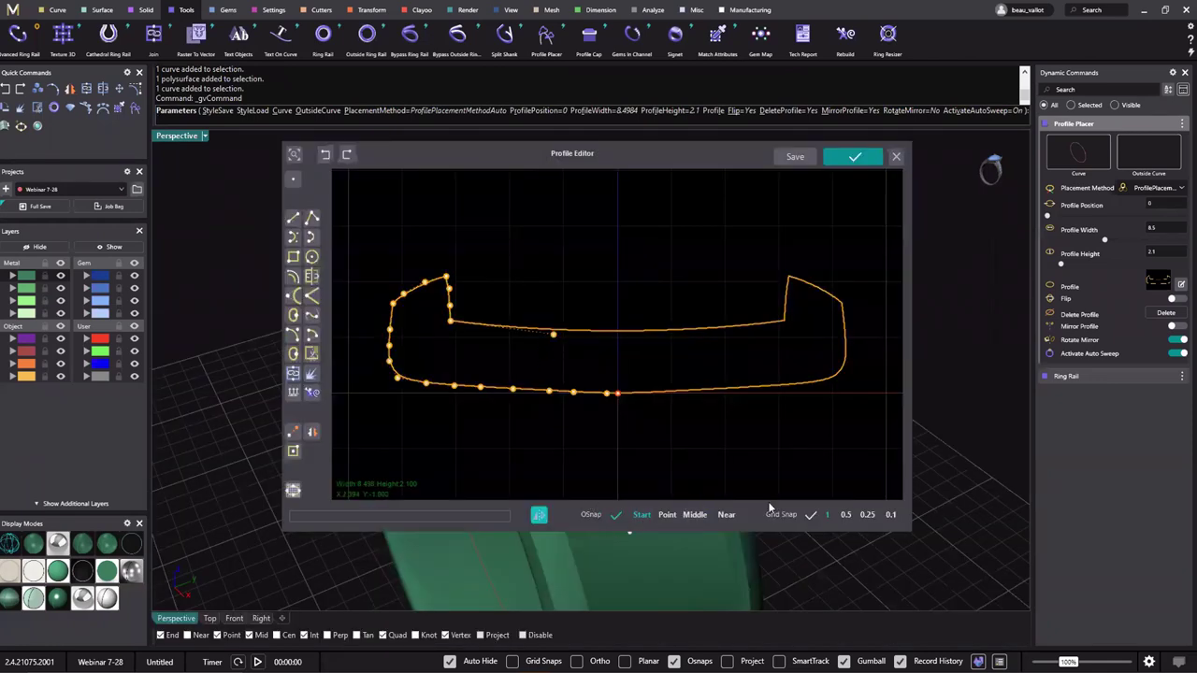
{"action": "left_click", "coordinate": [889, 515]}
{"action": "left_click", "coordinate": [666, 516]}
{"action": "left_click", "coordinate": [694, 515]}
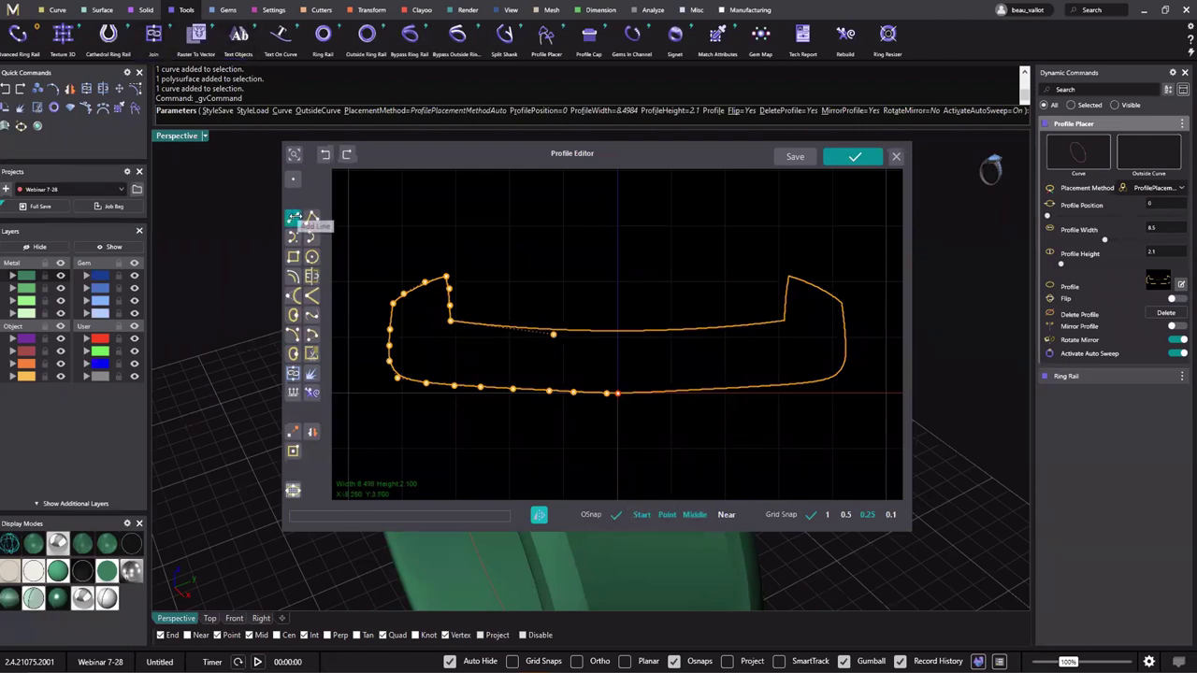
{"action": "left_click", "coordinate": [293, 218]}
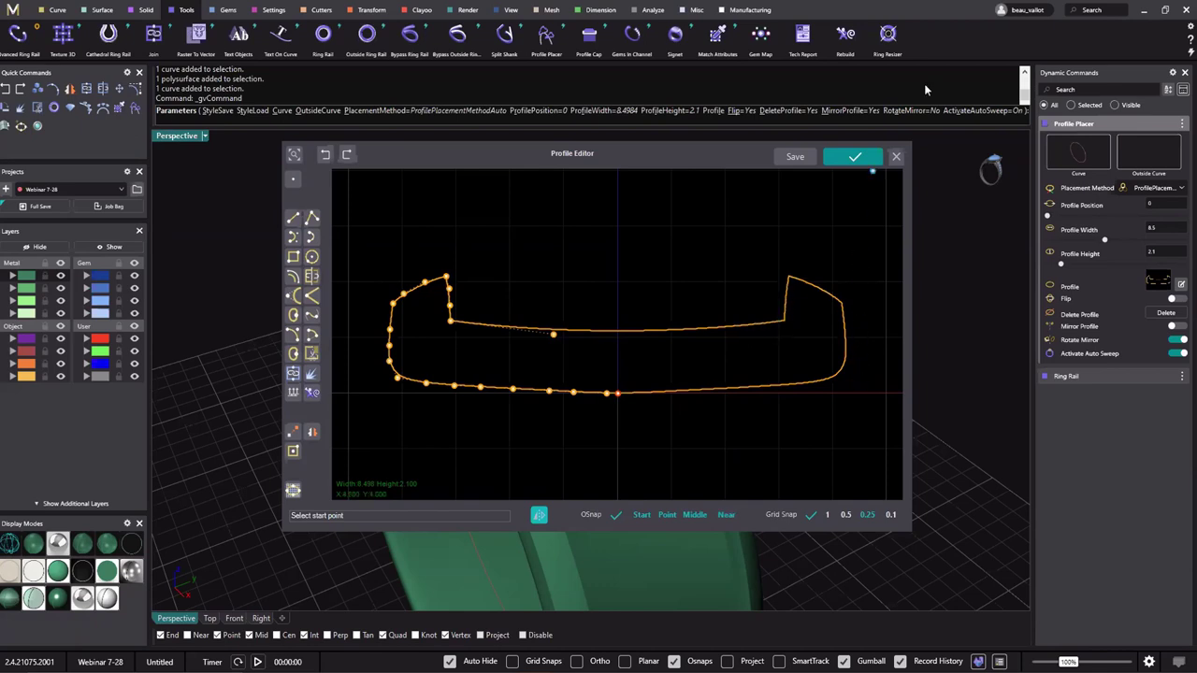
{"action": "right_click_drag", "start_coordinate": [611, 282], "coordinate": [598, 362]}
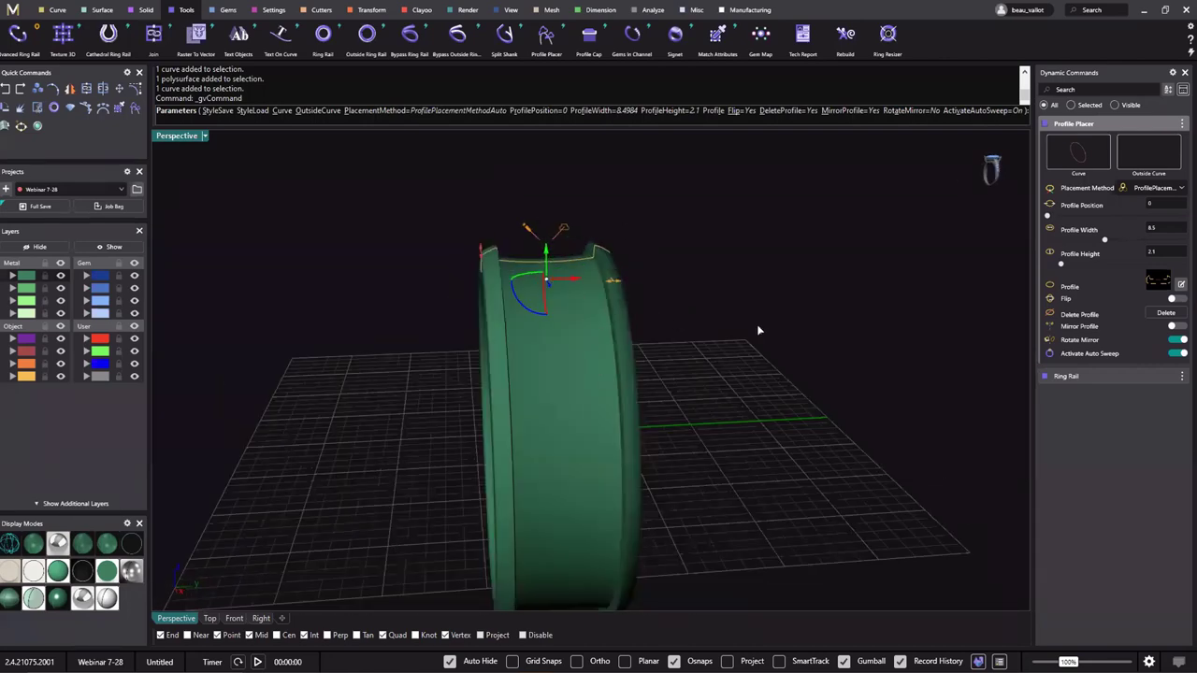
Set the Profile Editor's grid snap to 0.1 and accept the profile to finish the Profile Placer edit.
{"action": "left_click", "coordinate": [1180, 285]}
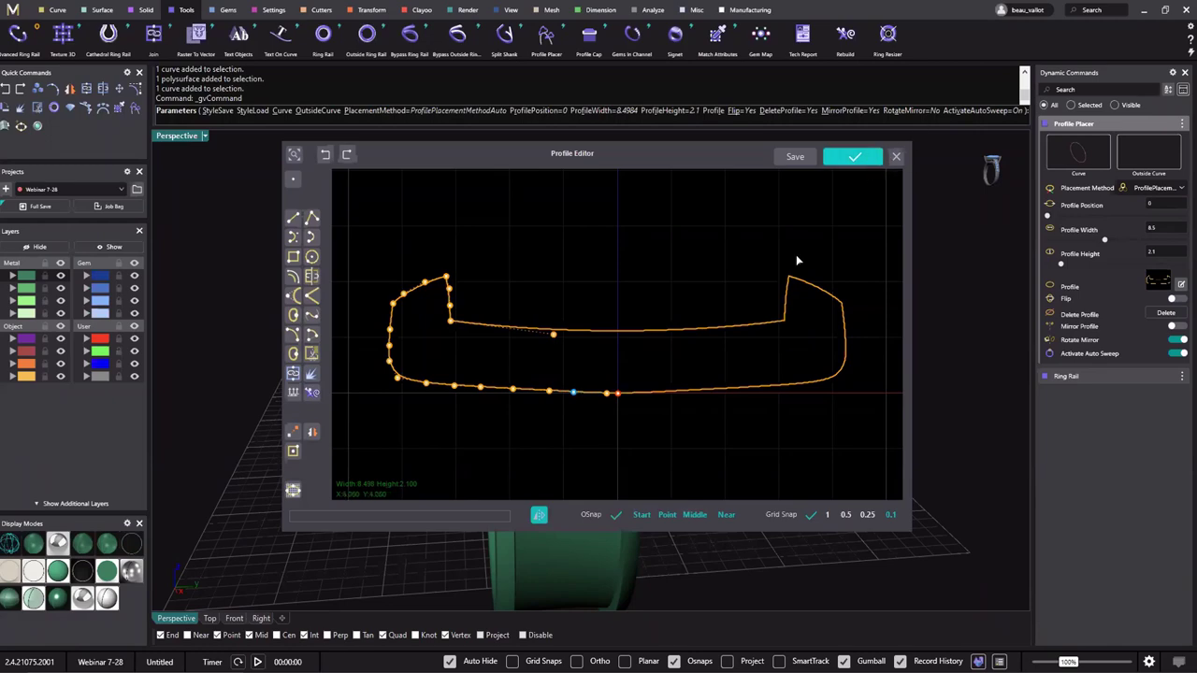
{"action": "left_click", "coordinate": [853, 157]}
{"action": "right_click_drag", "start_coordinate": [619, 303], "coordinate": [646, 279]}
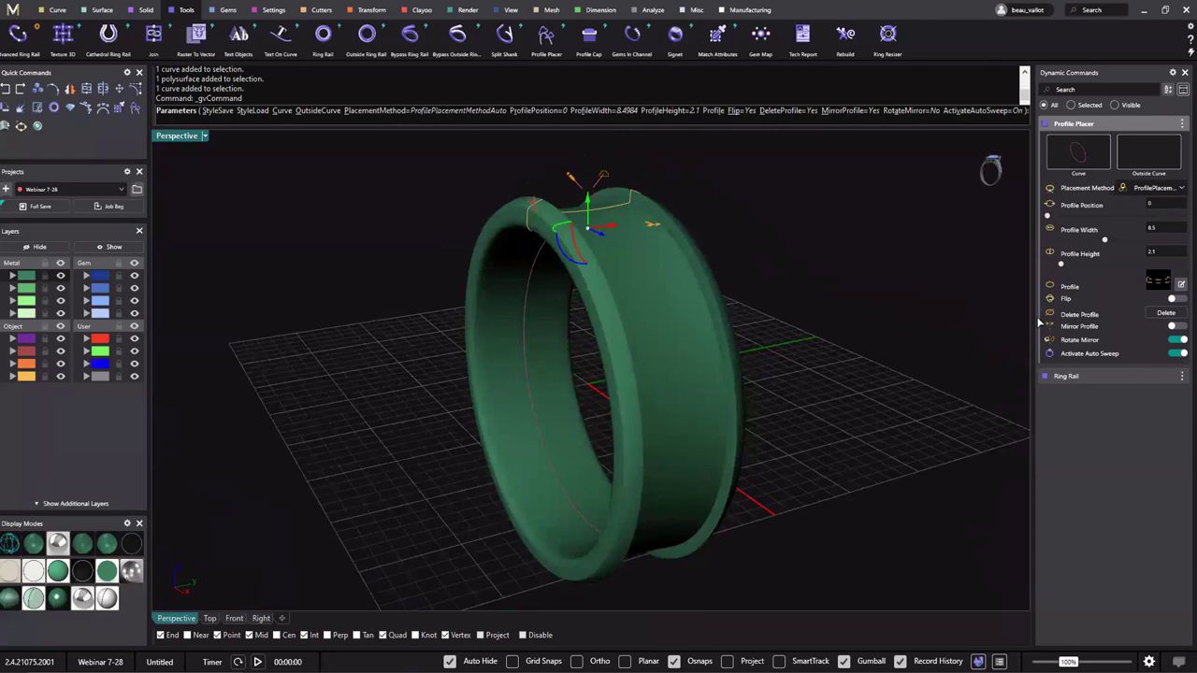
{"action": "right_click", "coordinate": [751, 208]}
{"action": "right_click_drag", "start_coordinate": [903, 274], "coordinate": [340, 213]}
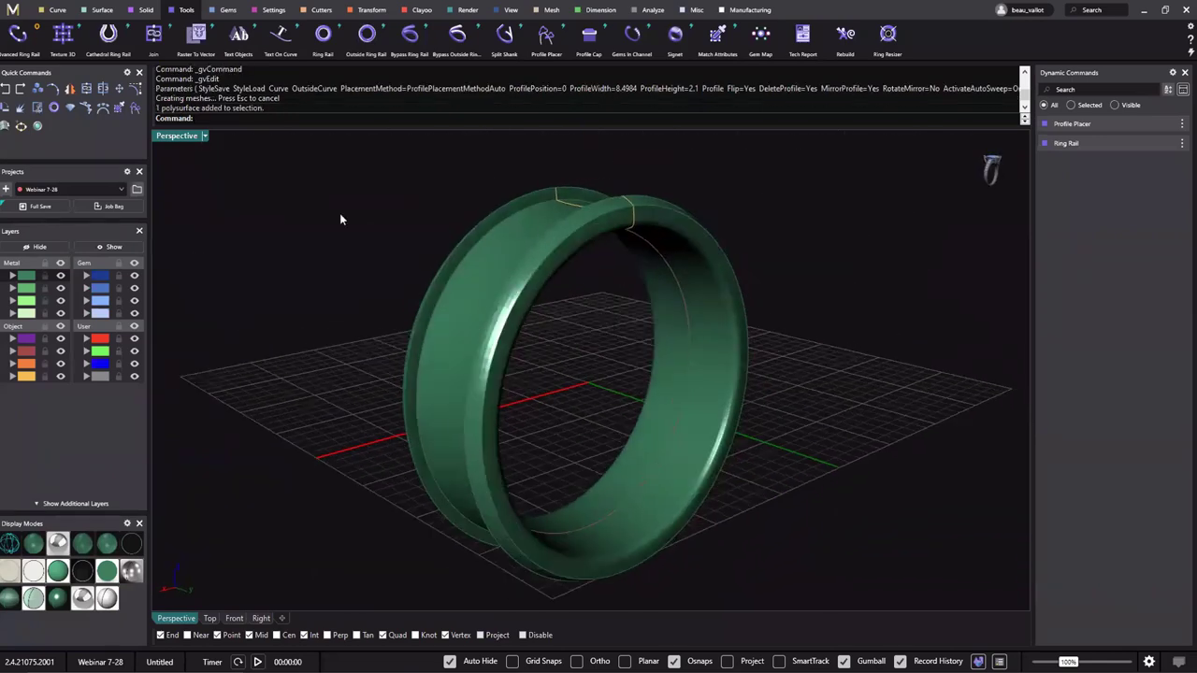
{"action": "left_click", "coordinate": [437, 266]}
{"action": "left_click", "coordinate": [397, 268]}
{"action": "double_click", "coordinate": [442, 279]}
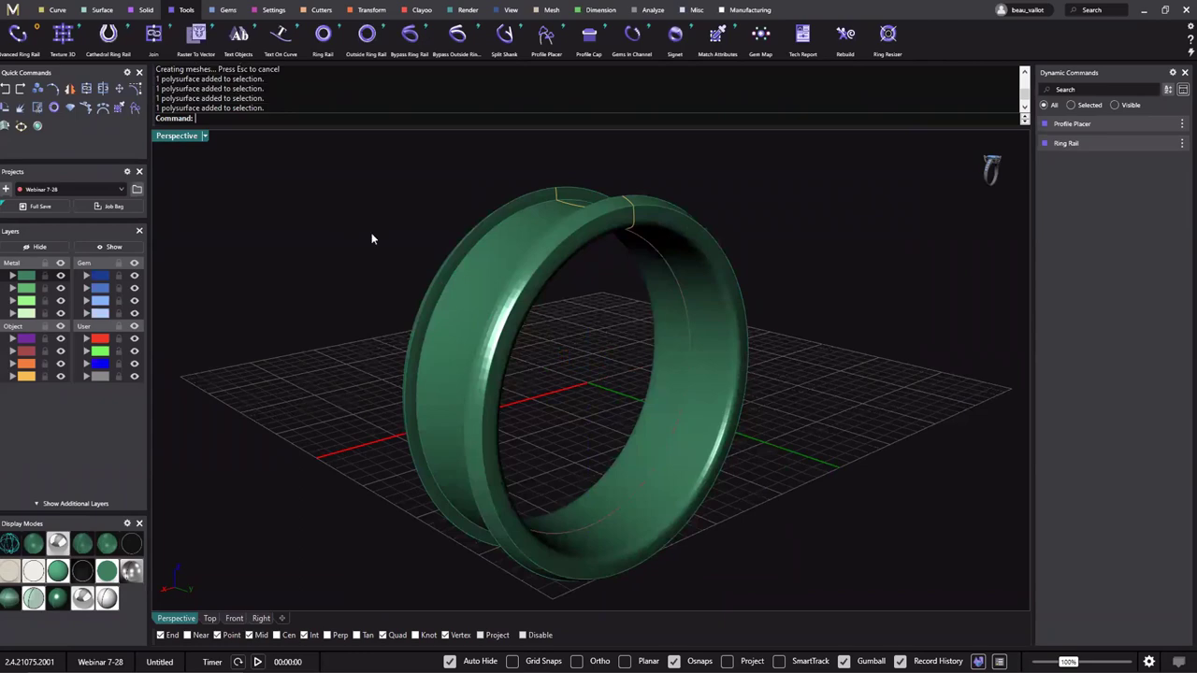
{"action": "right_click_drag", "start_coordinate": [640, 403], "coordinate": [804, 192]}
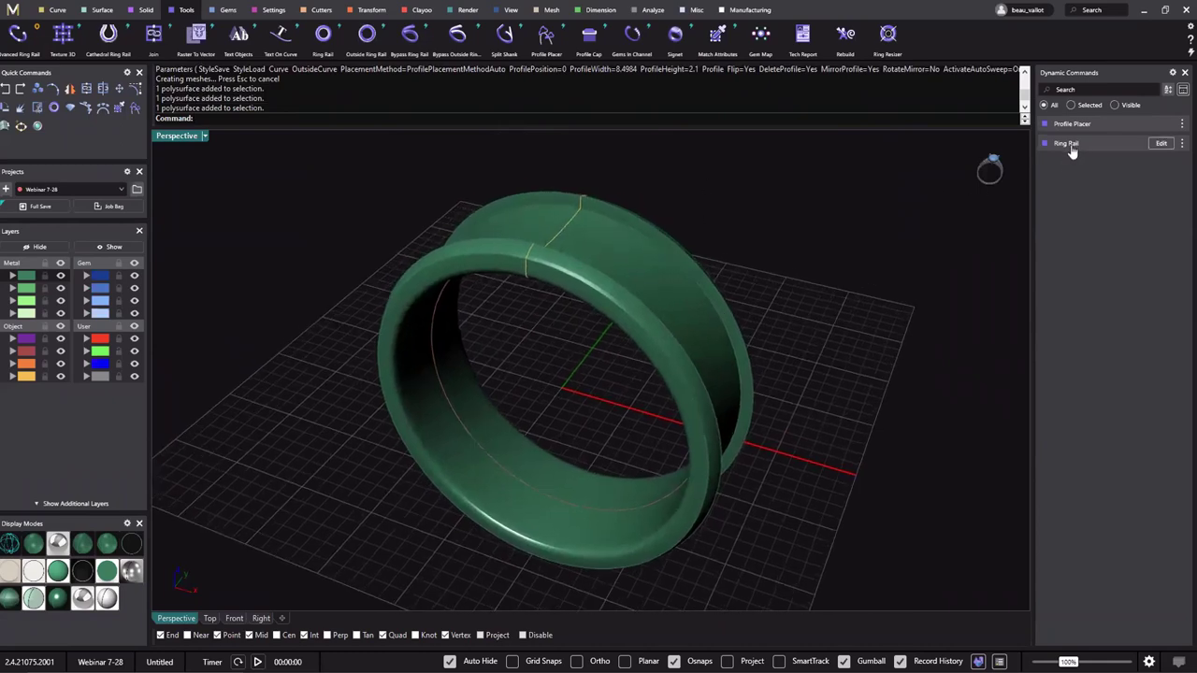
Hide the profile curve at the top of the band, leaving the swept ring and its rail displayed.
{"action": "right_click_drag", "start_coordinate": [710, 243], "coordinate": [569, 327]}
{"action": "scroll", "coordinate": [561, 244], "scroll_direction": "up", "scroll_amount": 6}
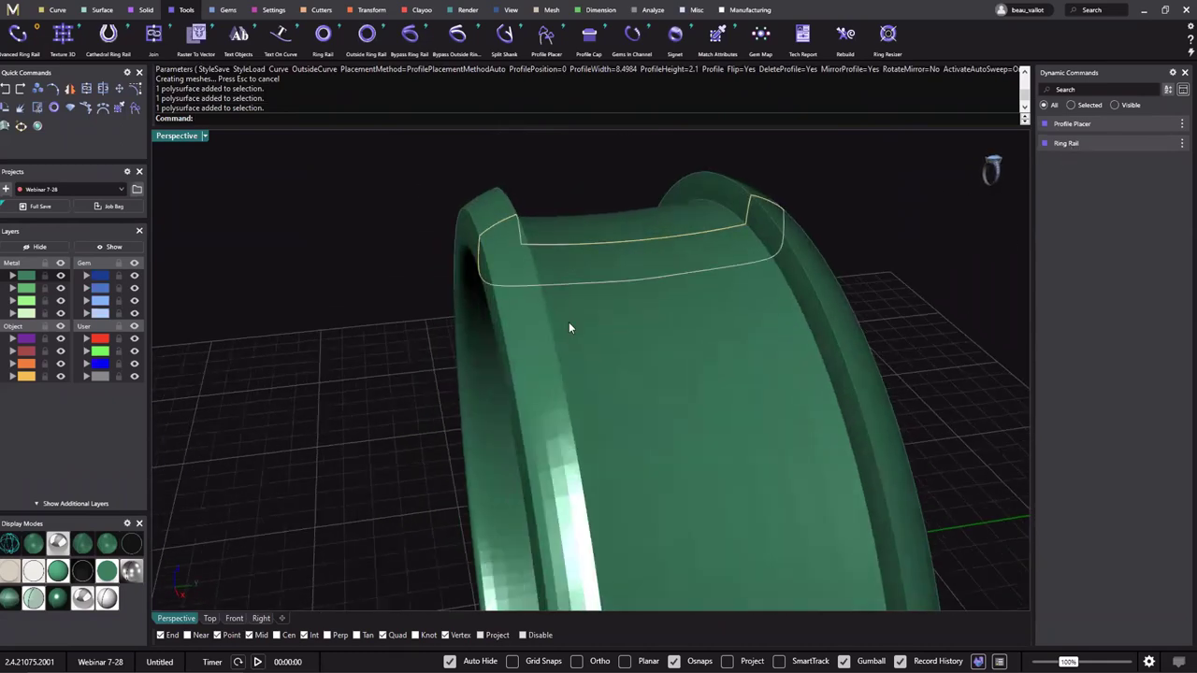
{"action": "left_click", "coordinate": [578, 243]}
{"action": "left_click", "coordinate": [626, 275]}
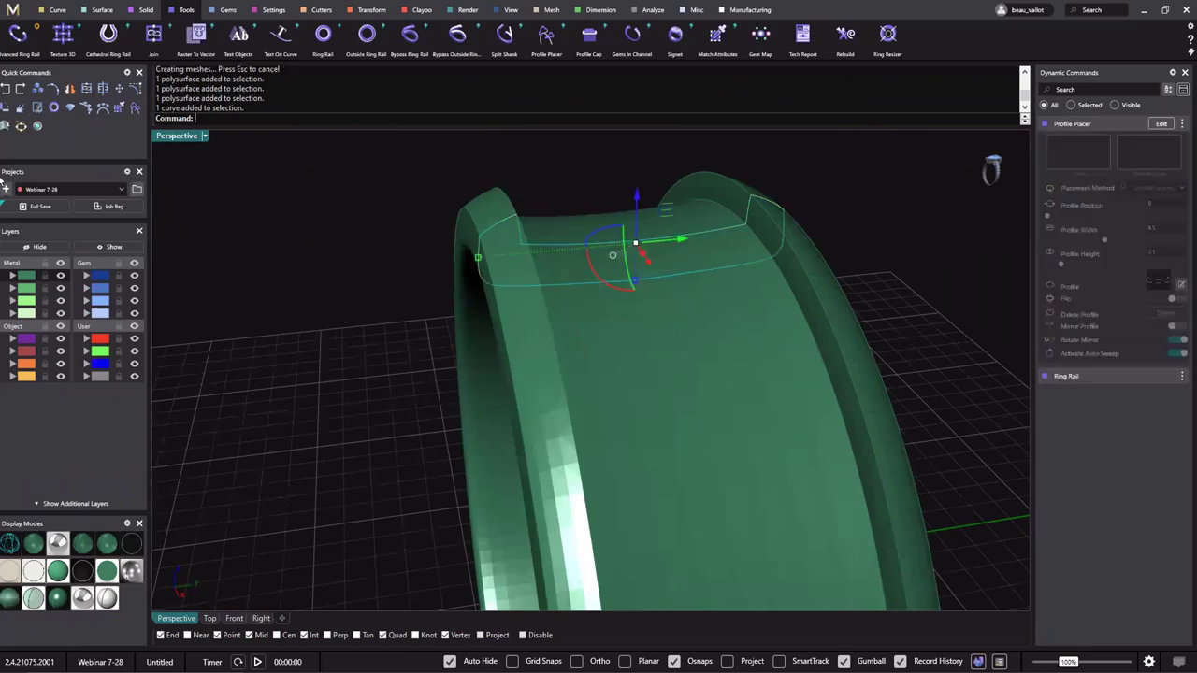
{"action": "left_click", "coordinate": [57, 251]}
{"action": "right_click_drag", "start_coordinate": [396, 305], "coordinate": [617, 318]}
{"action": "right_click_drag", "start_coordinate": [178, 161], "coordinate": [209, 168]}
{"action": "right_click_drag", "start_coordinate": [400, 151], "coordinate": [685, 244]}
Start Extract Isocurve From Surface on the channel floor and turn the isocurve to run across the band at angle 180.
{"action": "left_click", "coordinate": [58, 13]}
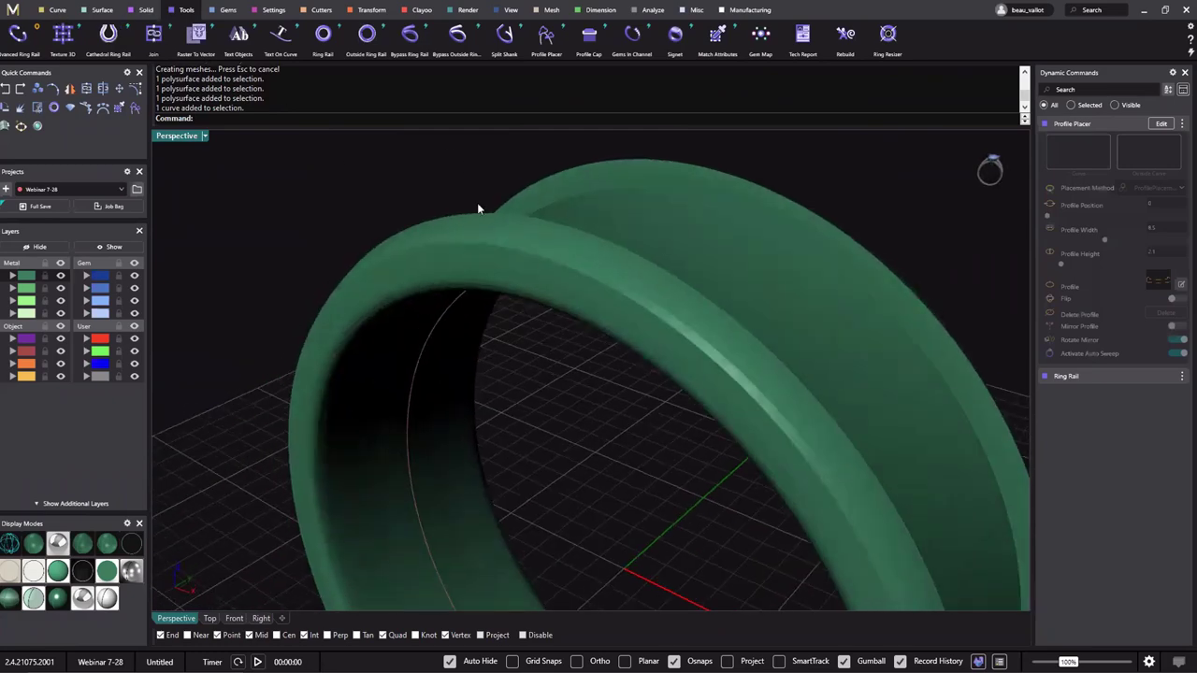
{"action": "right_click_drag", "start_coordinate": [477, 202], "coordinate": [541, 216]}
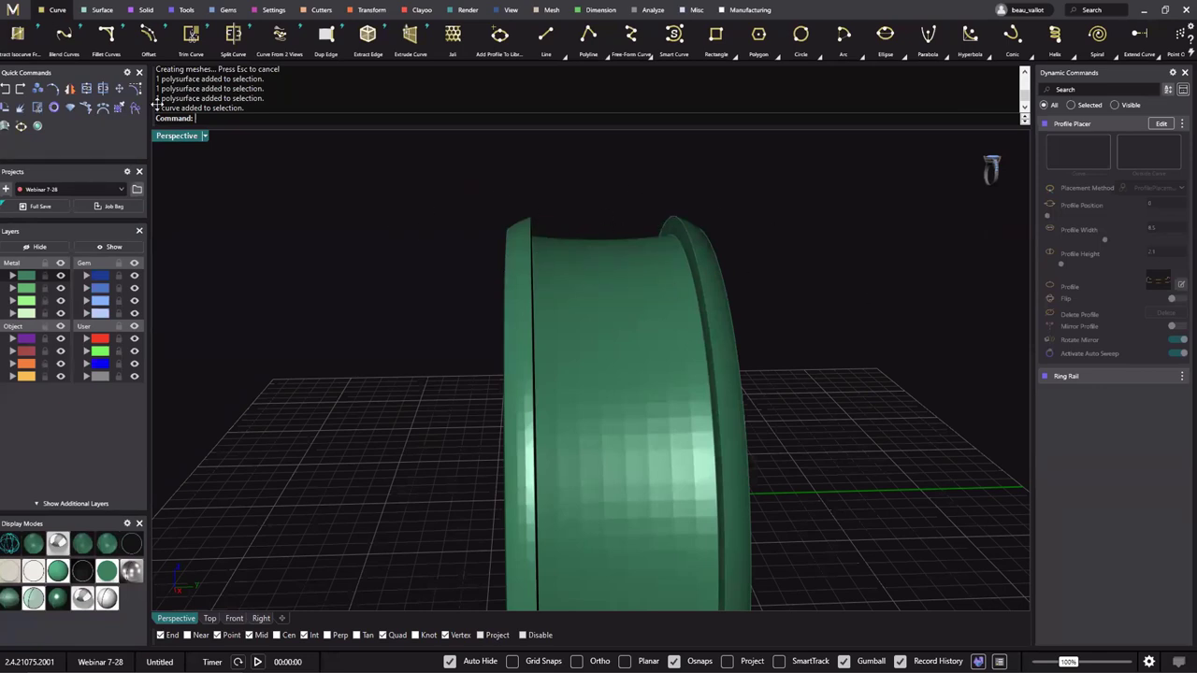
{"action": "right_click_drag", "start_coordinate": [621, 288], "coordinate": [429, 183]}
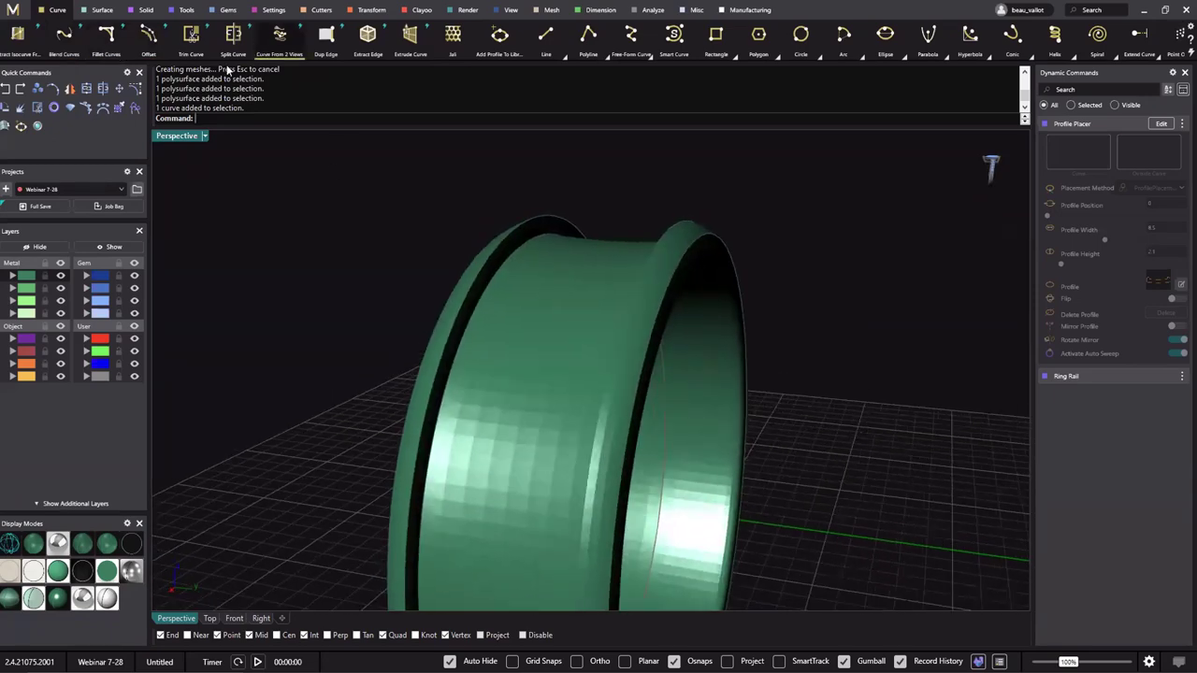
{"action": "left_click", "coordinate": [17, 34]}
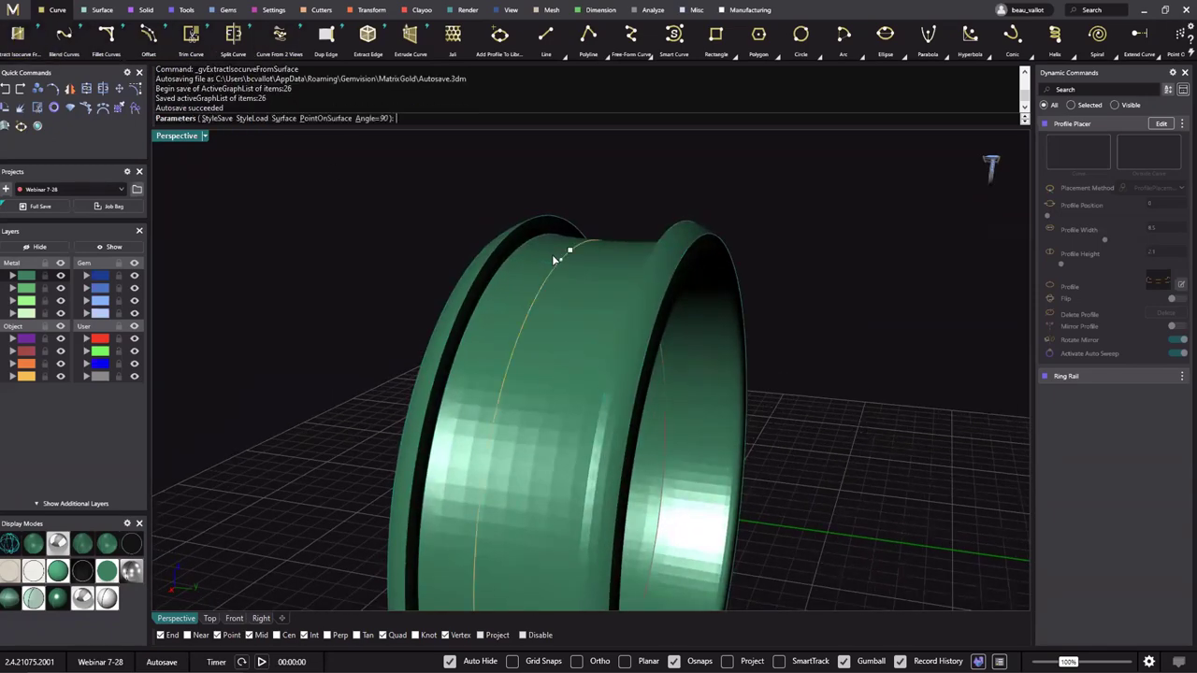
{"action": "right_click_drag", "start_coordinate": [577, 272], "coordinate": [625, 298]}
{"action": "left_click_drag", "start_coordinate": [579, 271], "coordinate": [495, 280]}
{"action": "right_click_drag", "start_coordinate": [495, 281], "coordinate": [643, 323]}
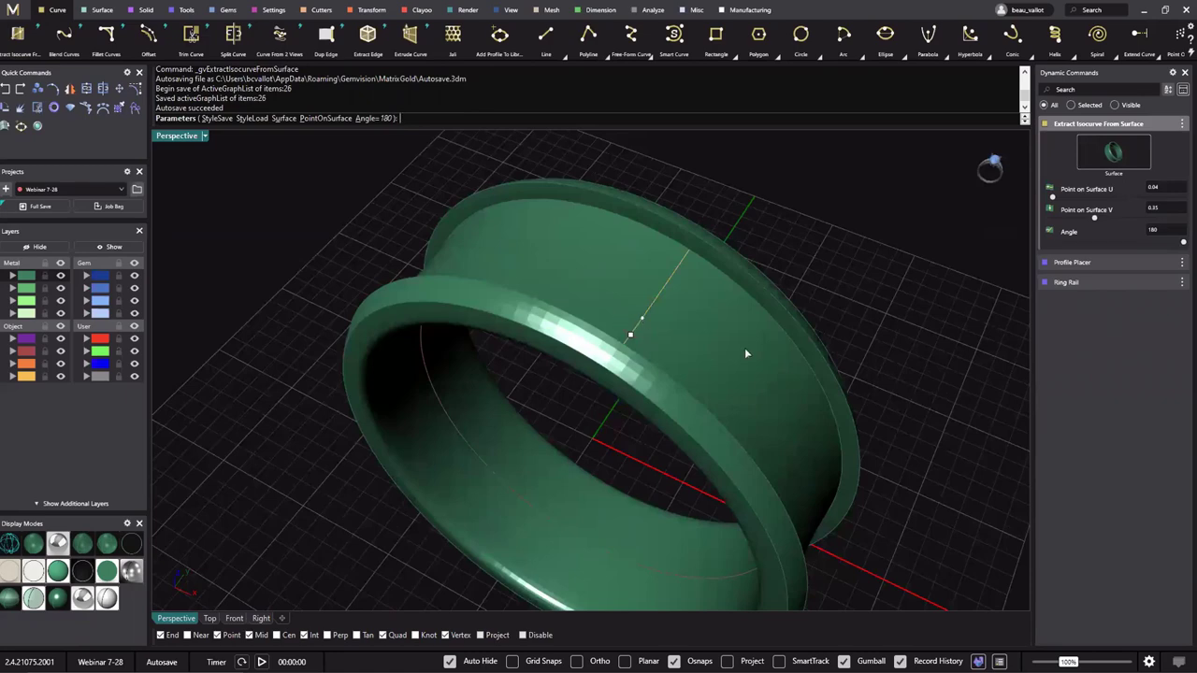
Position the cross-band isocurve at surface point U 0.02 and V 0.34, and finish extracting it.
{"action": "right_click_drag", "start_coordinate": [636, 309], "coordinate": [612, 305]}
{"action": "scroll", "coordinate": [611, 305], "scroll_direction": "up", "scroll_amount": 6}
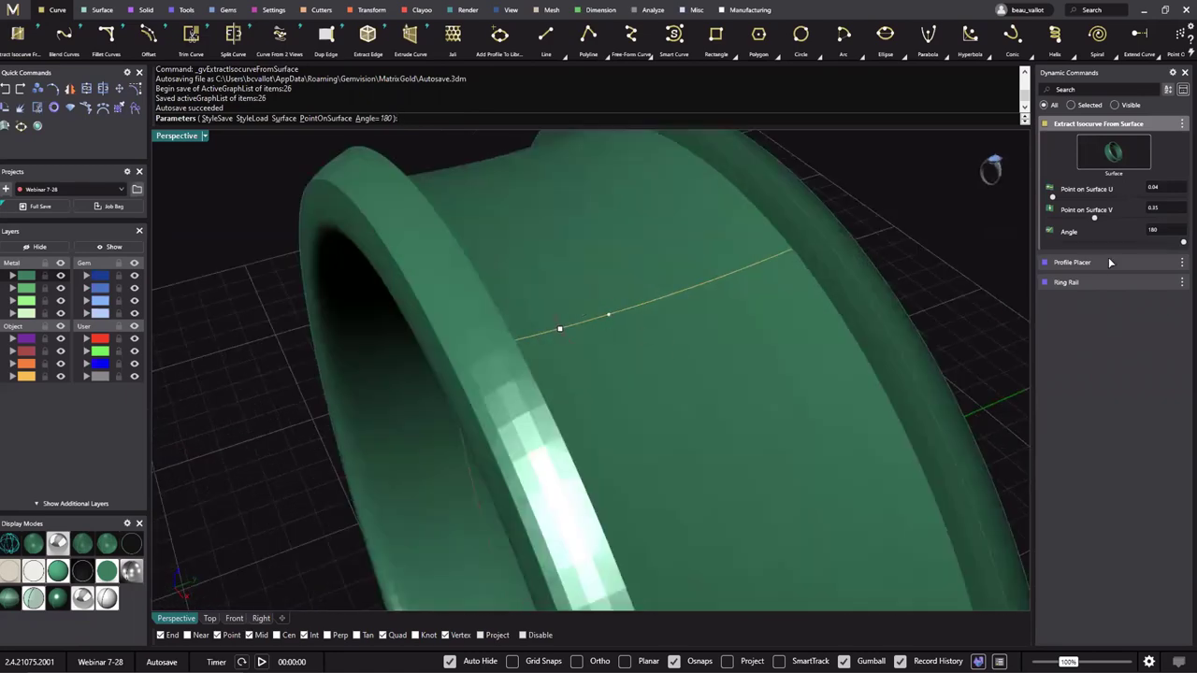
{"action": "left_click_drag", "start_coordinate": [1094, 218], "coordinate": [1050, 198]}
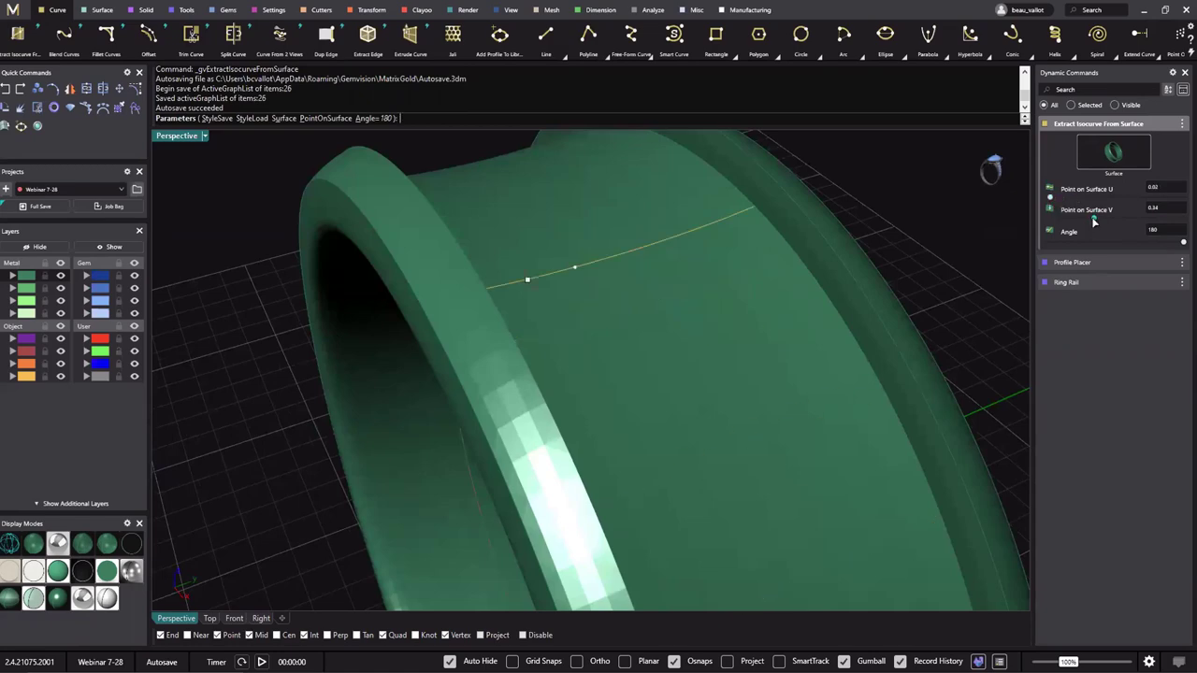
{"action": "right_click_drag", "start_coordinate": [579, 277], "coordinate": [454, 222]}
{"action": "right_click", "coordinate": [407, 282]}
Start Extract Isocurve From Surface on the raised rim and turn the isocurve to run across it at angle -180.
{"action": "right_click", "coordinate": [406, 283]}
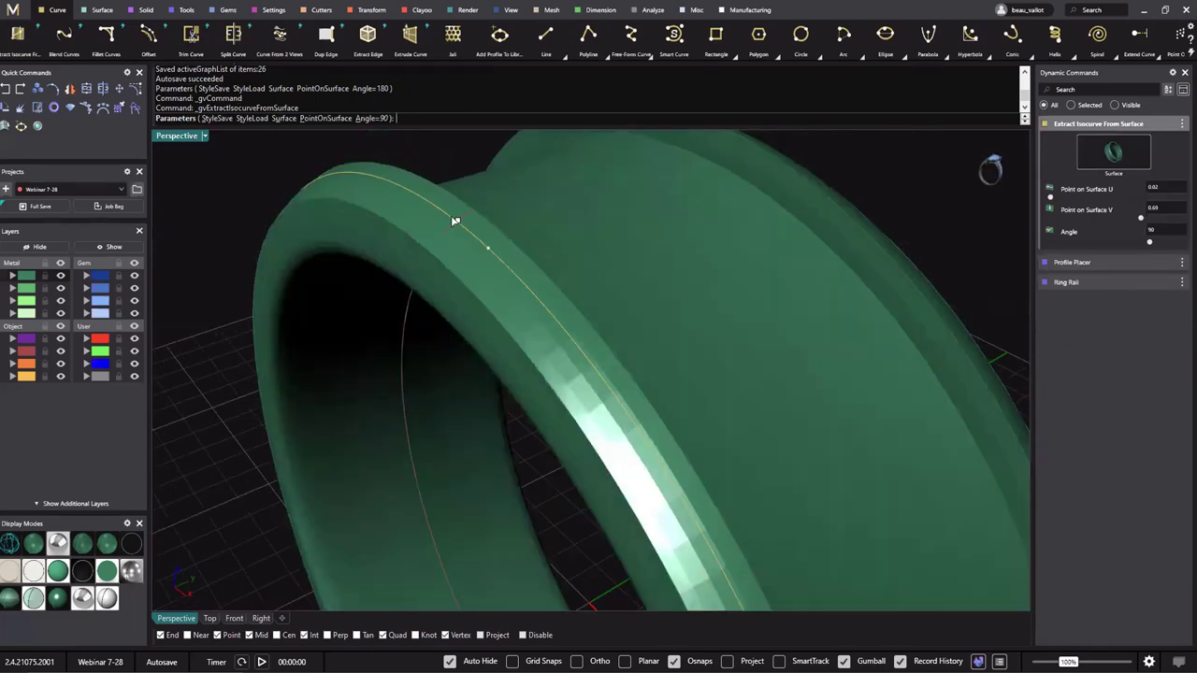
{"action": "left_click_drag", "start_coordinate": [455, 223], "coordinate": [451, 320]}
{"action": "right_click_drag", "start_coordinate": [458, 323], "coordinate": [666, 332]}
{"action": "scroll", "coordinate": [666, 332], "scroll_direction": "down", "scroll_amount": 3}
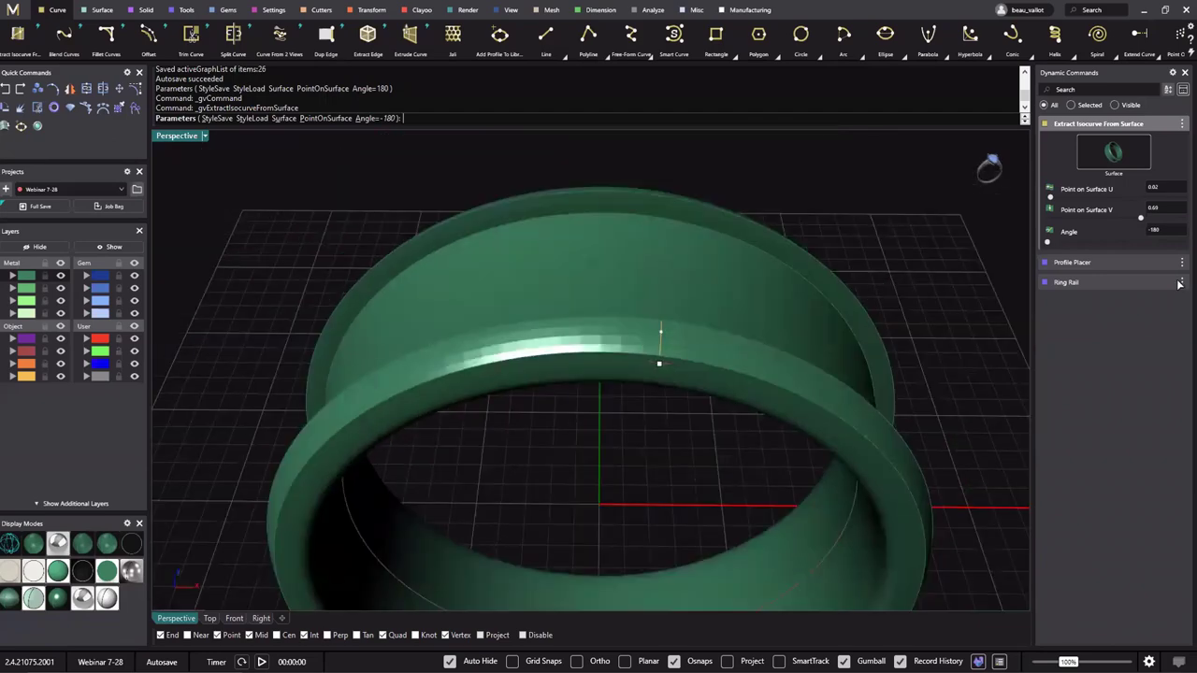
Position the cross-rim isocurve at surface point U 1 and V 0.5, and finish extracting it.
{"action": "left_click", "coordinate": [1156, 211]}
{"action": "key", "text": "Tab"}
{"action": "left_click", "coordinate": [1163, 211]}
{"action": "type", "text": "0.5"}
{"action": "key", "text": "Tab"}
{"action": "left_click", "coordinate": [1165, 190]}
{"action": "type", "text": "1"}
{"action": "key", "text": "Return"}
{"action": "right_click_drag", "start_coordinate": [812, 380], "coordinate": [658, 328]}
{"action": "right_click", "coordinate": [658, 327]}
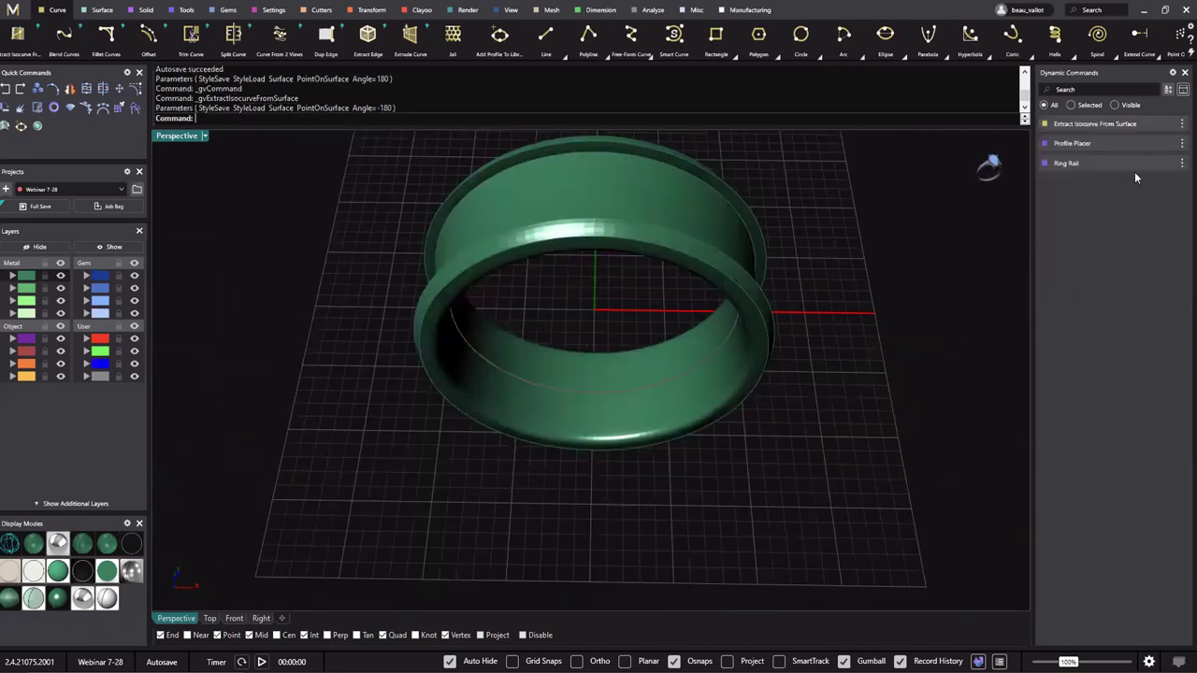
Edit the Profile Placer so the profile sits at position 0.5 on the rail, at the bottom of the ring, and accept it.
{"action": "right_click_drag", "start_coordinate": [682, 262], "coordinate": [724, 199]}
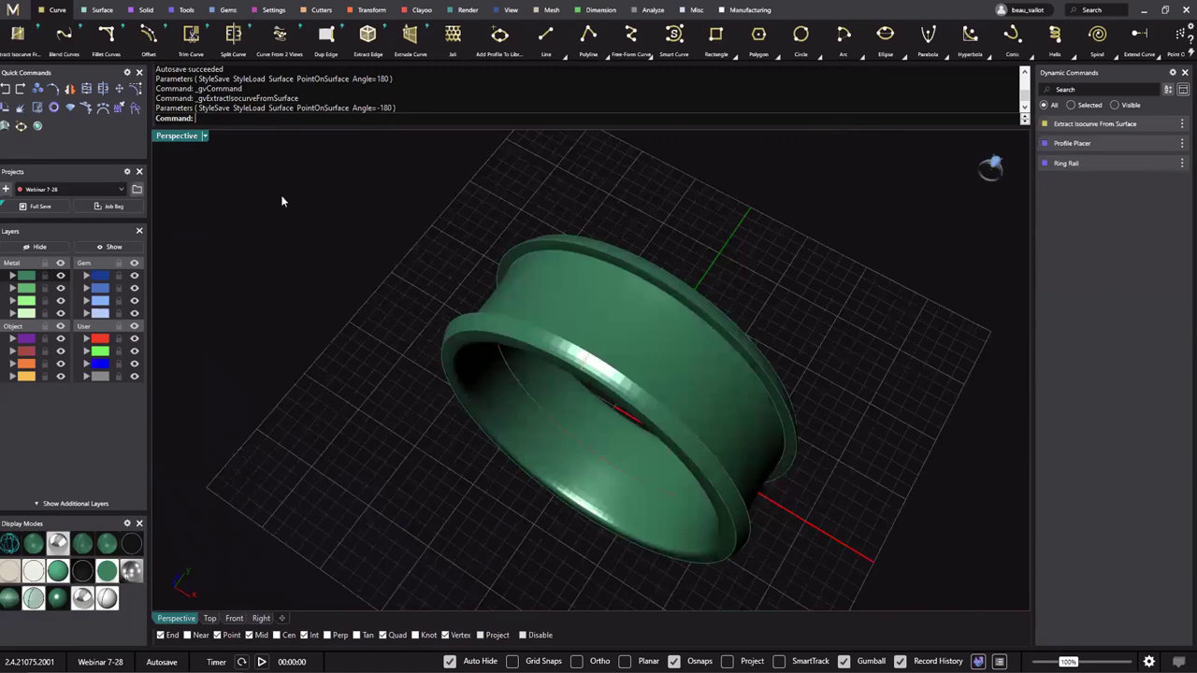
{"action": "left_click", "coordinate": [1167, 148]}
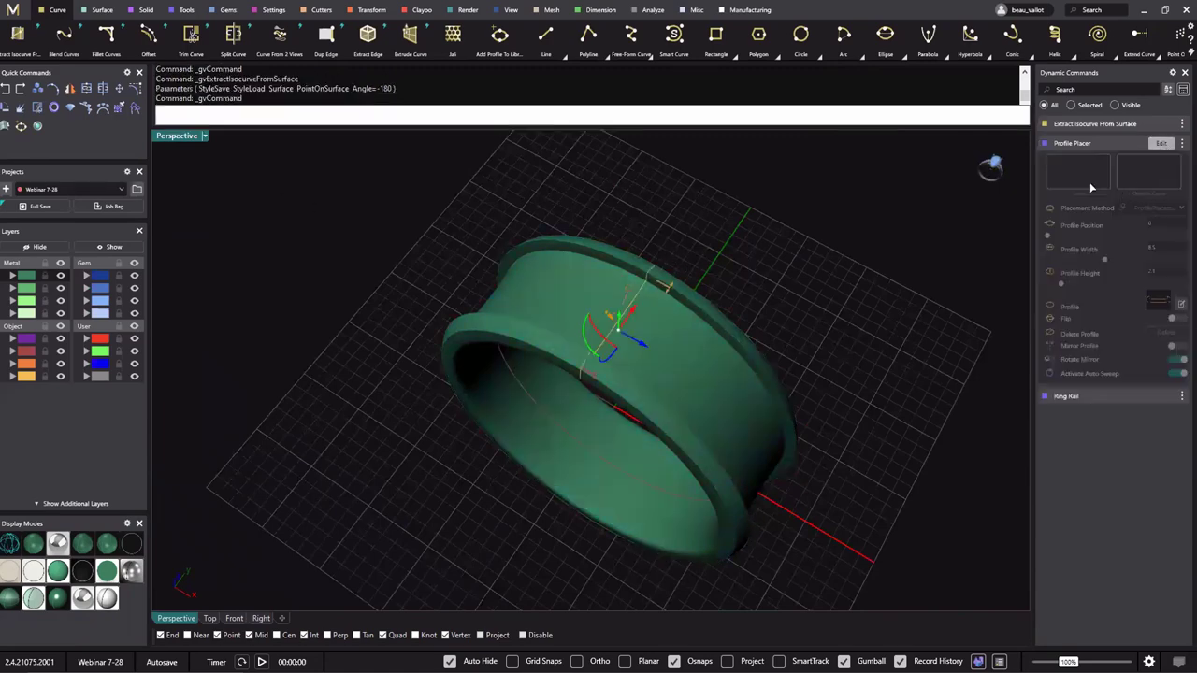
{"action": "right_click_drag", "start_coordinate": [907, 220], "coordinate": [618, 283]}
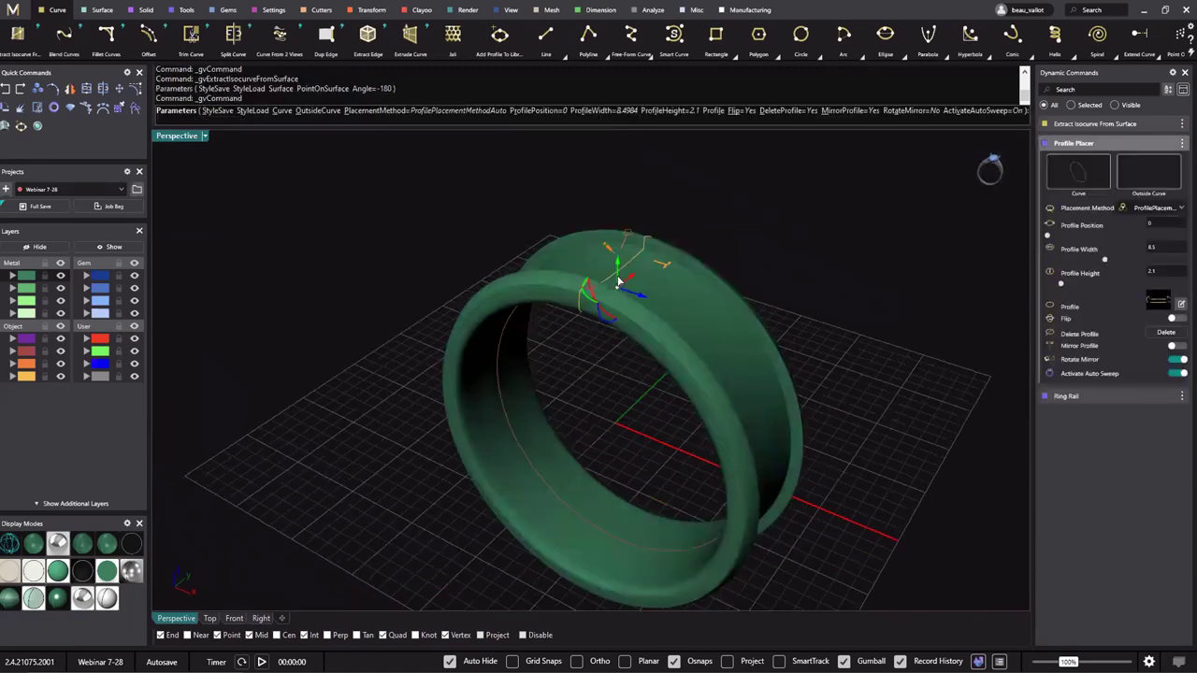
{"action": "left_click_drag", "start_coordinate": [620, 281], "coordinate": [631, 567]}
{"action": "right_click_drag", "start_coordinate": [745, 441], "coordinate": [875, 242]}
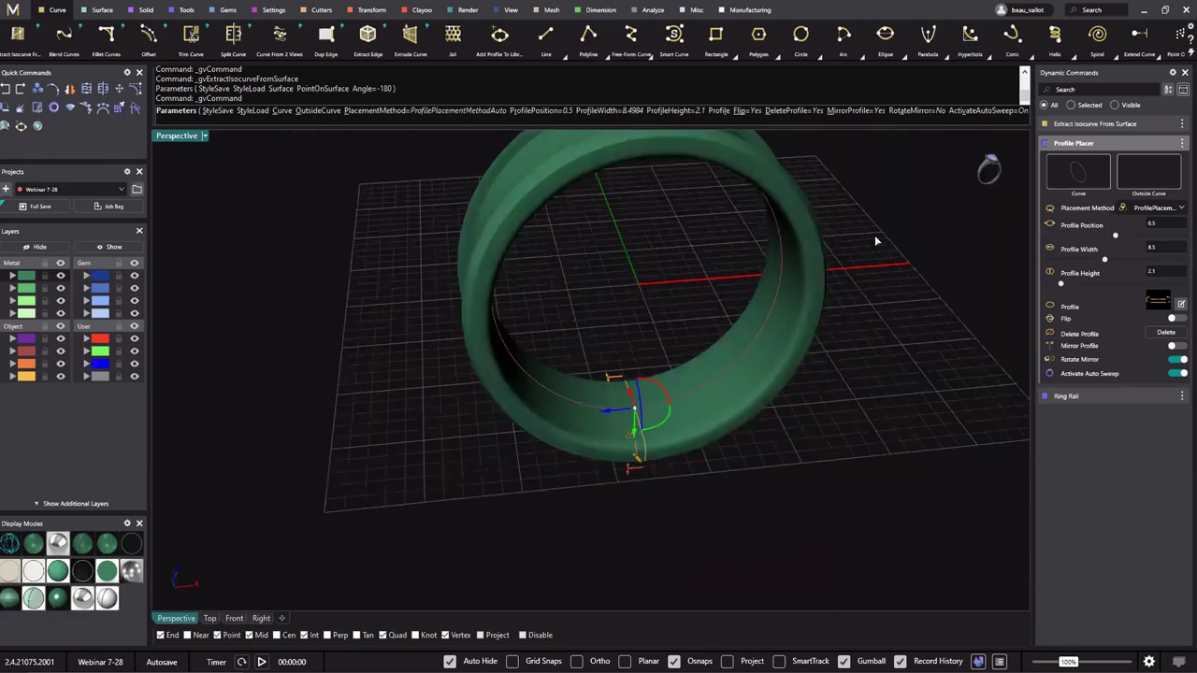
{"action": "right_click", "coordinate": [540, 280]}
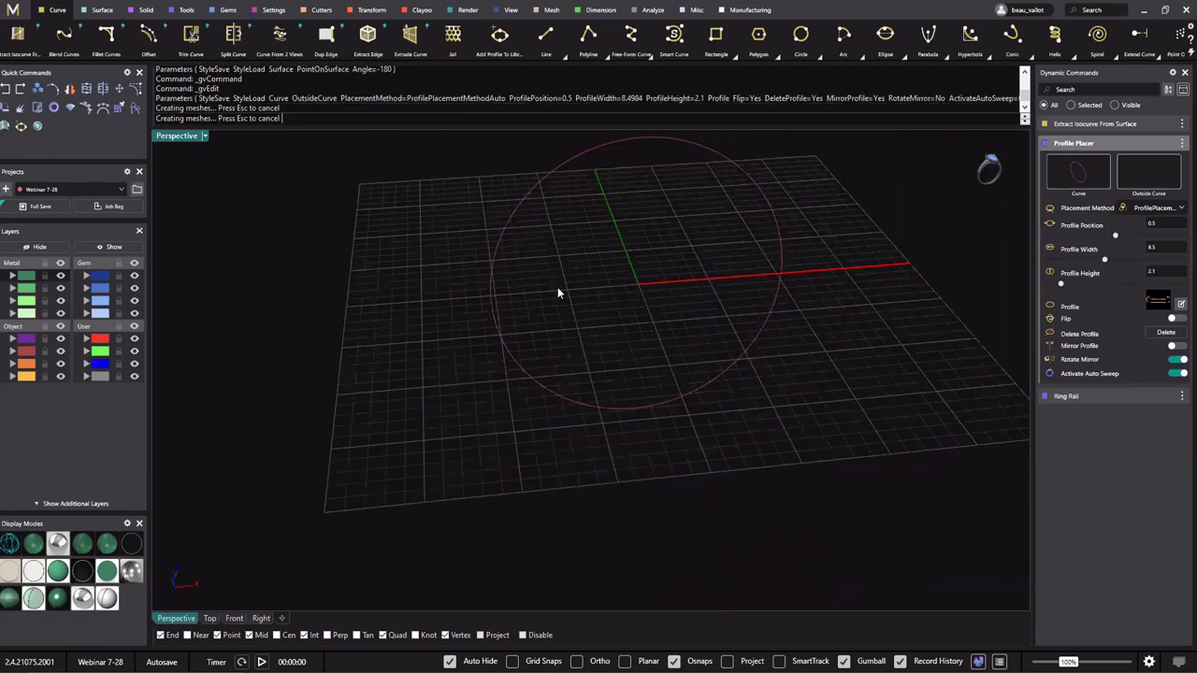
{"action": "right_click_drag", "start_coordinate": [679, 297], "coordinate": [684, 358], "text": "shift"}
{"action": "mouse_move", "coordinate": [612, 310]}
{"action": "right_mouse_down"}
{"action": "mouse_move", "coordinate": [628, 195]}
{"action": "mouse_move", "coordinate": [642, 311]}
{"action": "mouse_move", "coordinate": [615, 276]}
{"action": "mouse_move", "coordinate": [627, 297]}
{"action": "right_mouse_up"}
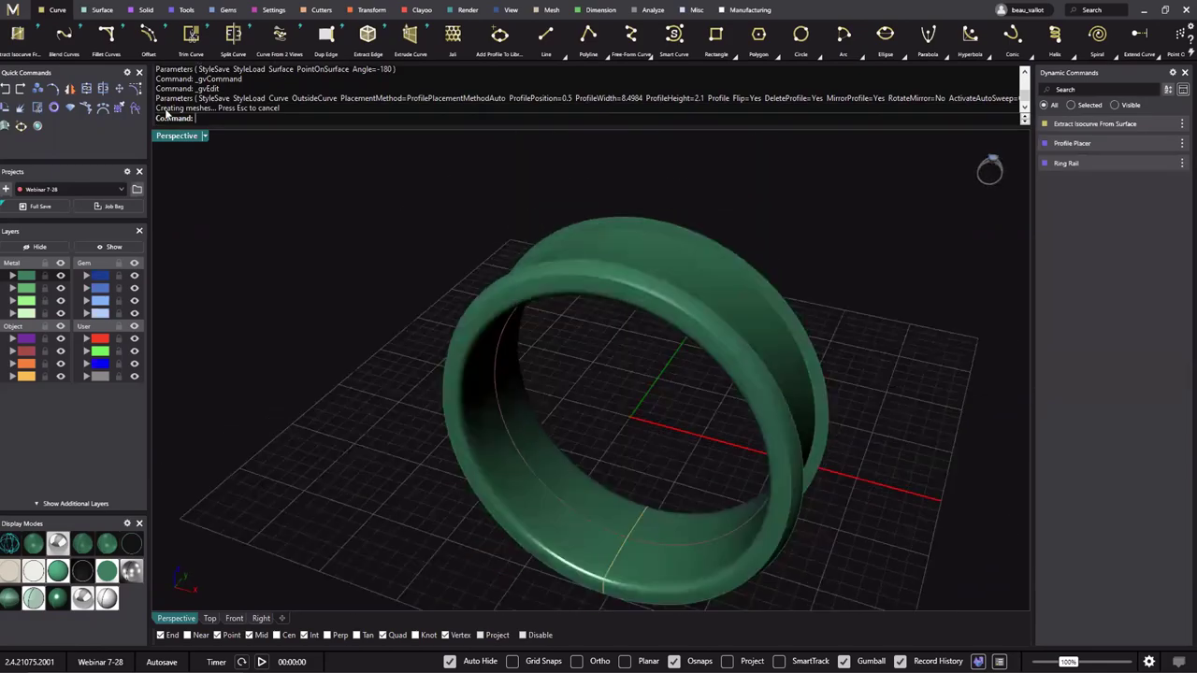
Start a new Extract Isocurve From Surface on the band's rim and set its surface point to U 0.5 and V 0.5.
{"action": "left_click", "coordinate": [15, 51]}
{"action": "left_click", "coordinate": [738, 345]}
{"action": "scroll", "coordinate": [494, 230], "scroll_direction": "up", "scroll_amount": 2}
{"action": "right_click_drag", "start_coordinate": [493, 230], "coordinate": [481, 244]}
{"action": "scroll", "coordinate": [626, 292], "scroll_direction": "up", "scroll_amount": 5}
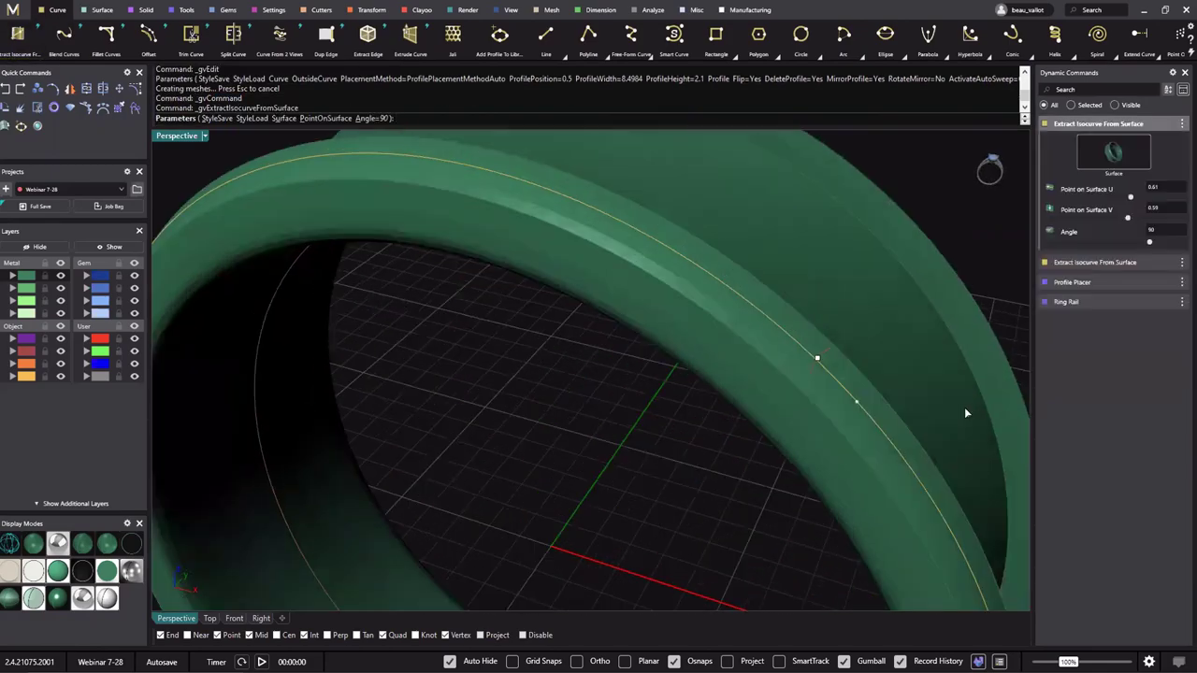
{"action": "scroll", "coordinate": [974, 402], "scroll_direction": "down", "scroll_amount": 6}
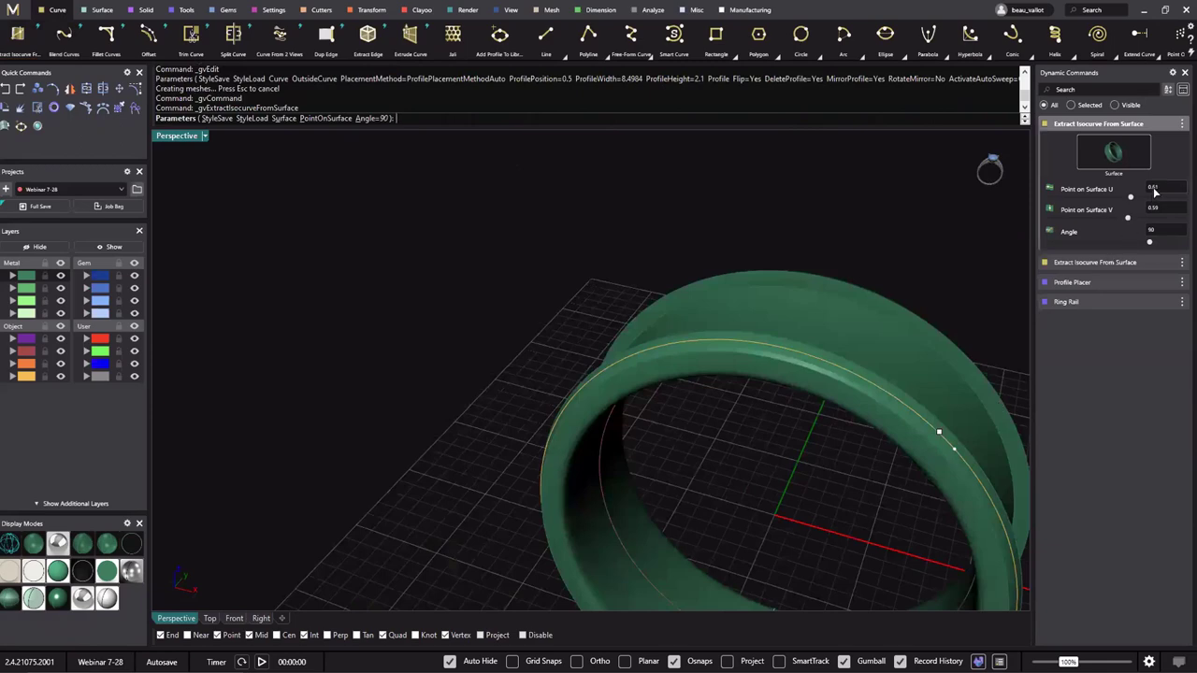
{"action": "left_click", "coordinate": [1165, 187]}
{"action": "key", "text": "Return"}
{"action": "left_click", "coordinate": [1165, 209]}
{"action": "key", "text": "Tab"}
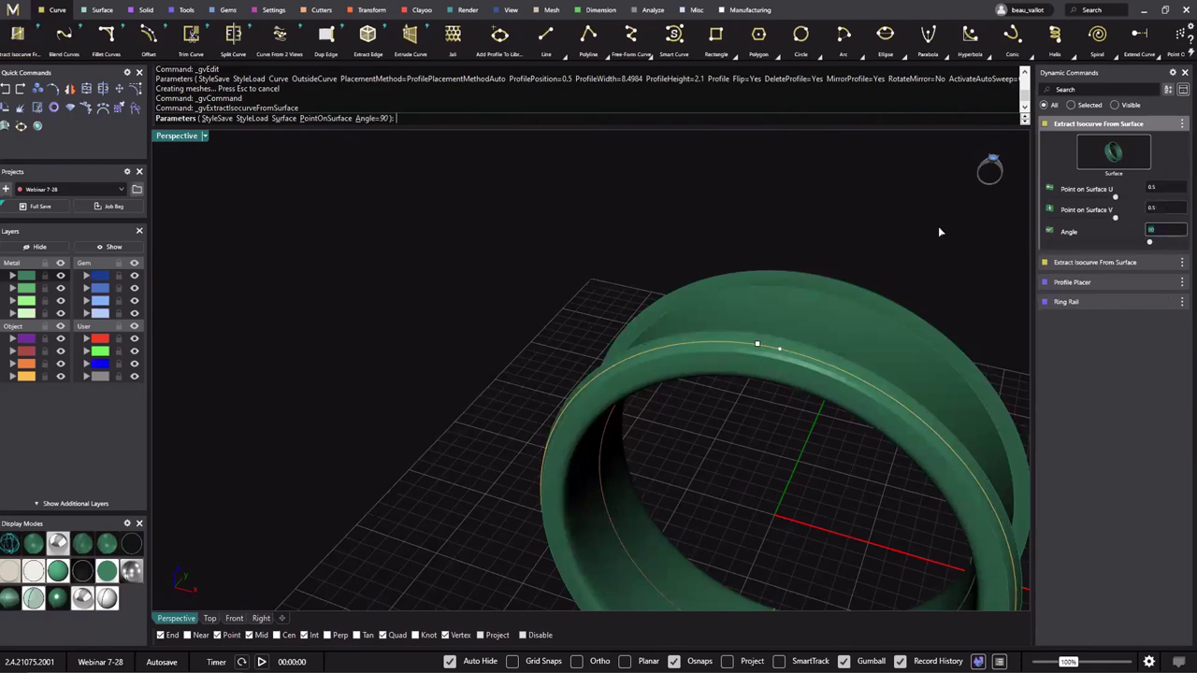
Turn the new rim isocurve to angle -180 so it runs across the rim, and finish extracting it.
{"action": "left_click_drag", "start_coordinate": [760, 345], "coordinate": [779, 370]}
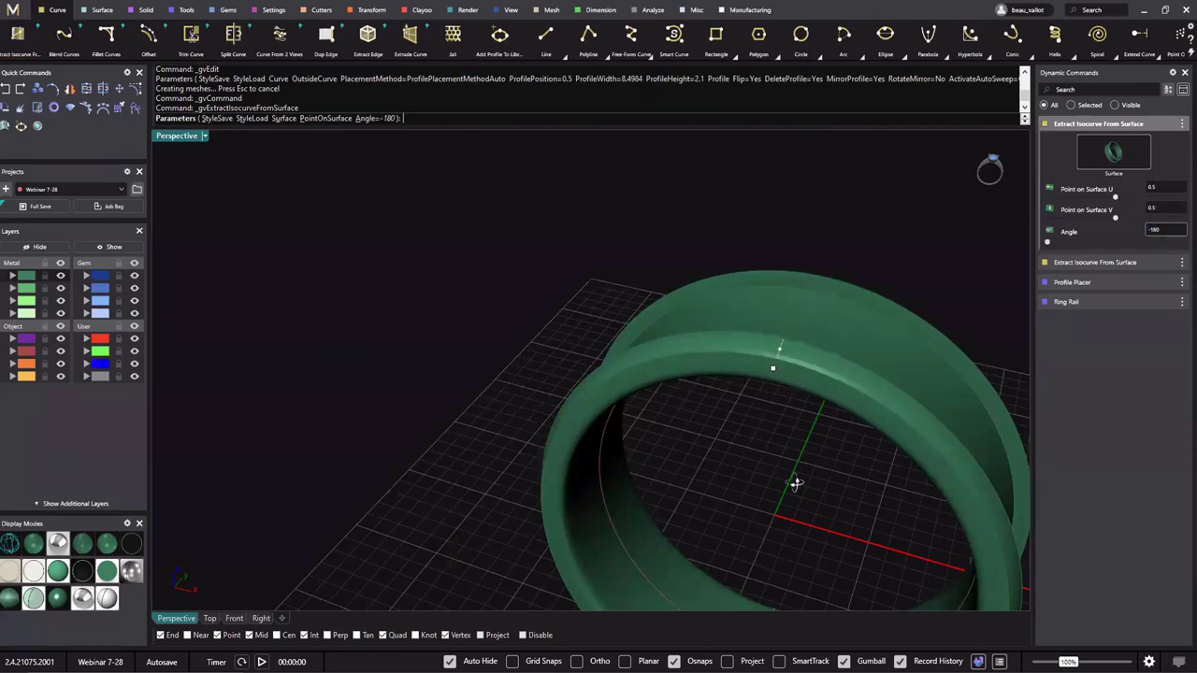
{"action": "right_click_drag", "start_coordinate": [794, 484], "coordinate": [402, 290]}
{"action": "right_click", "coordinate": [560, 352]}
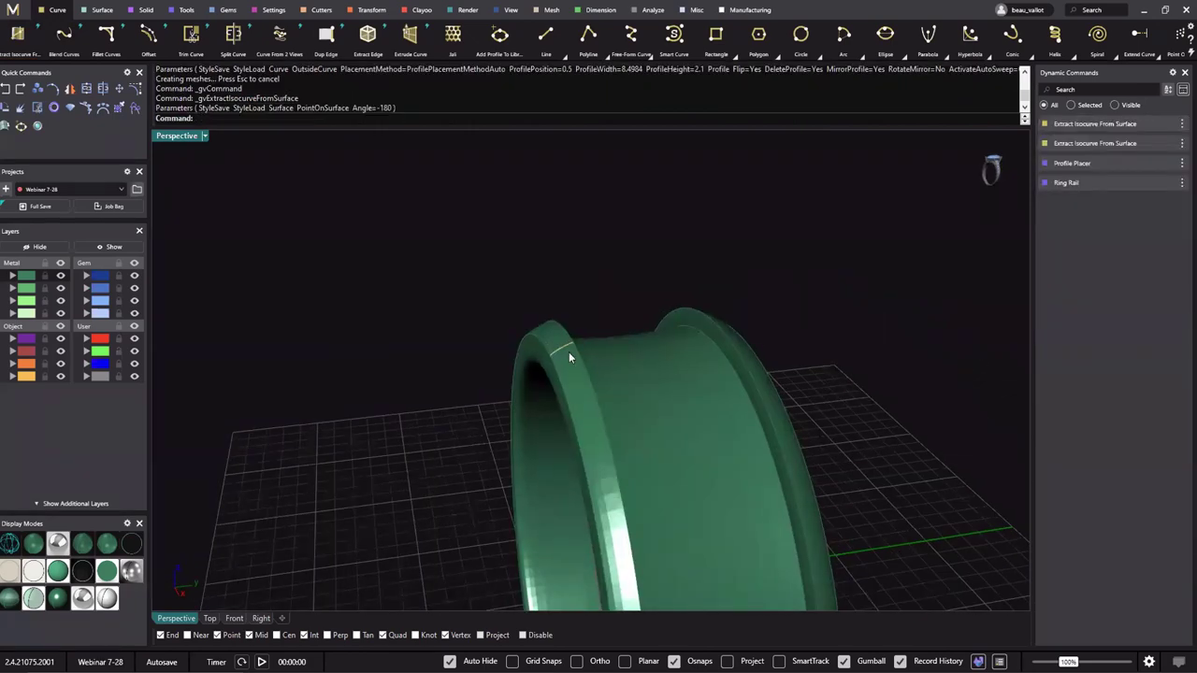
Mirror the short rim isocurve onto the opposite rim with X Mirror on and Y Mirror off.
{"action": "left_click", "coordinate": [566, 346]}
{"action": "left_click", "coordinate": [322, 275]}
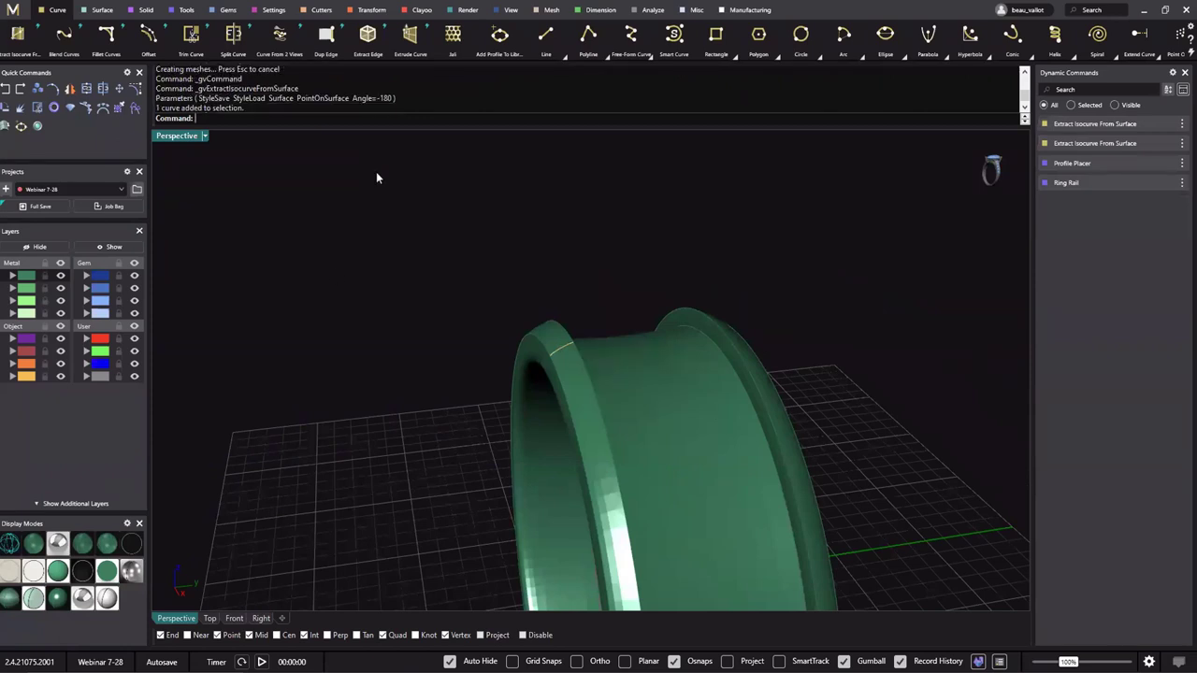
{"action": "left_click", "coordinate": [358, 13]}
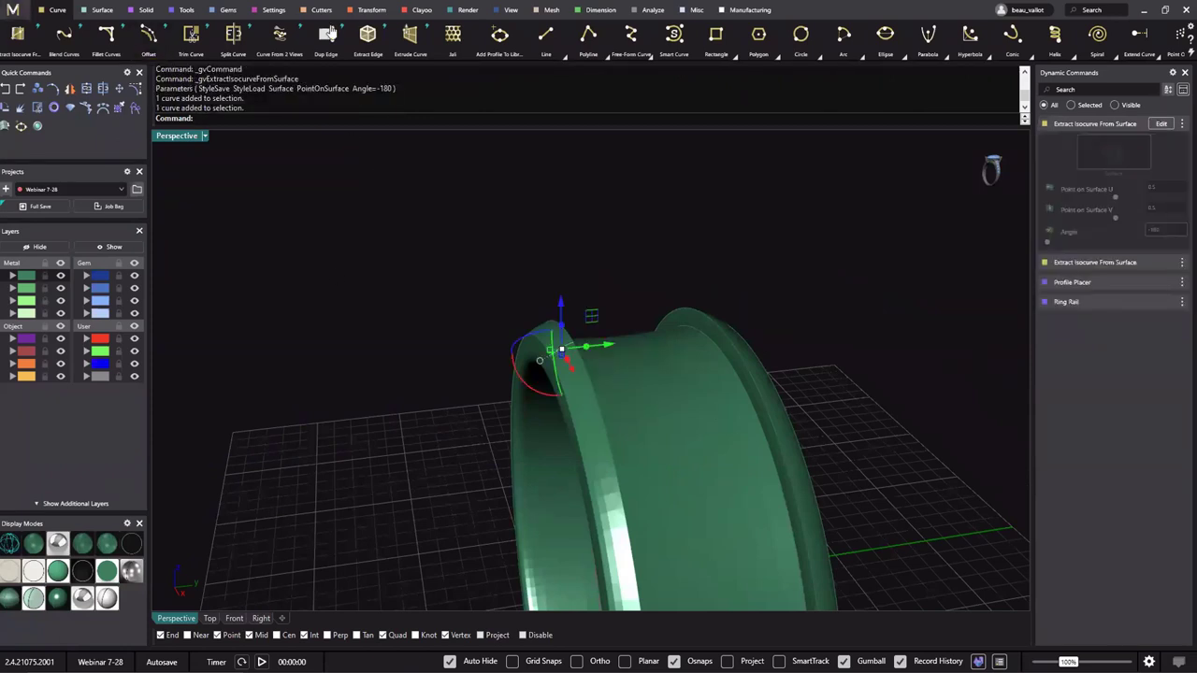
{"action": "left_click", "coordinate": [136, 54]}
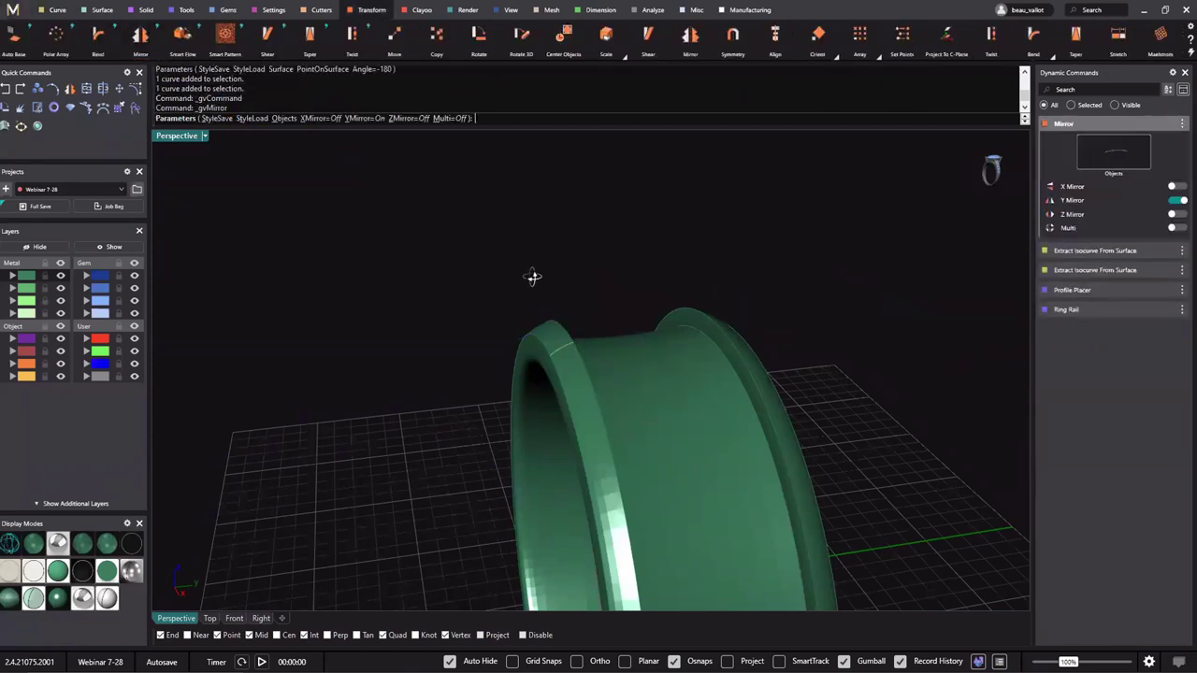
{"action": "right_click_drag", "start_coordinate": [534, 276], "coordinate": [556, 291]}
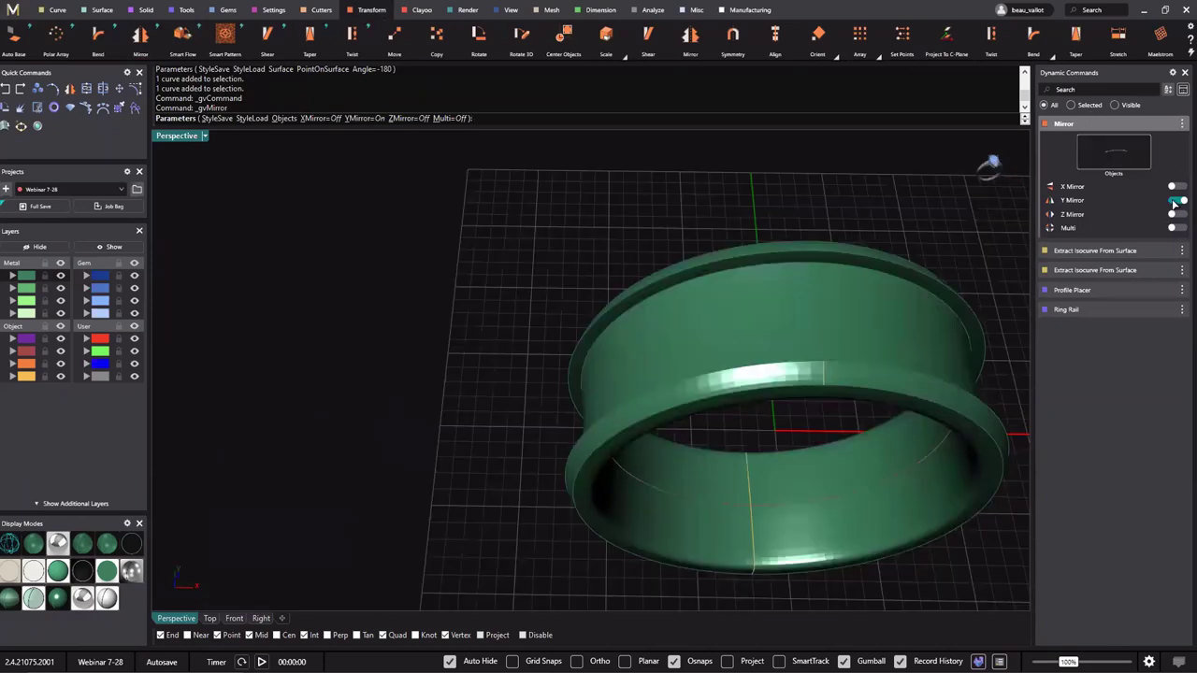
{"action": "left_click", "coordinate": [1175, 187]}
{"action": "right_click_drag", "start_coordinate": [730, 213], "coordinate": [778, 353]}
{"action": "right_click", "coordinate": [647, 366]}
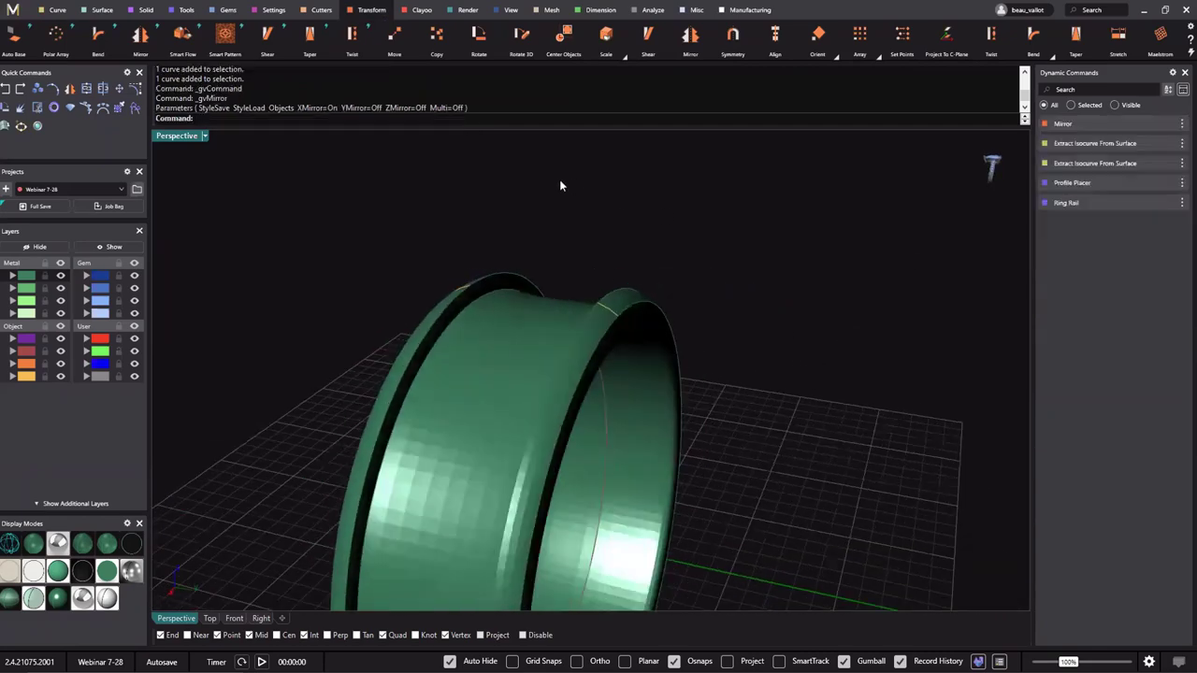
{"action": "right_click_drag", "start_coordinate": [561, 185], "coordinate": [839, 343]}
{"action": "left_click_drag", "start_coordinate": [599, 224], "coordinate": [785, 374]}
{"action": "right_click_drag", "start_coordinate": [786, 421], "coordinate": [477, 221]}
{"action": "left_click", "coordinate": [468, 215]}
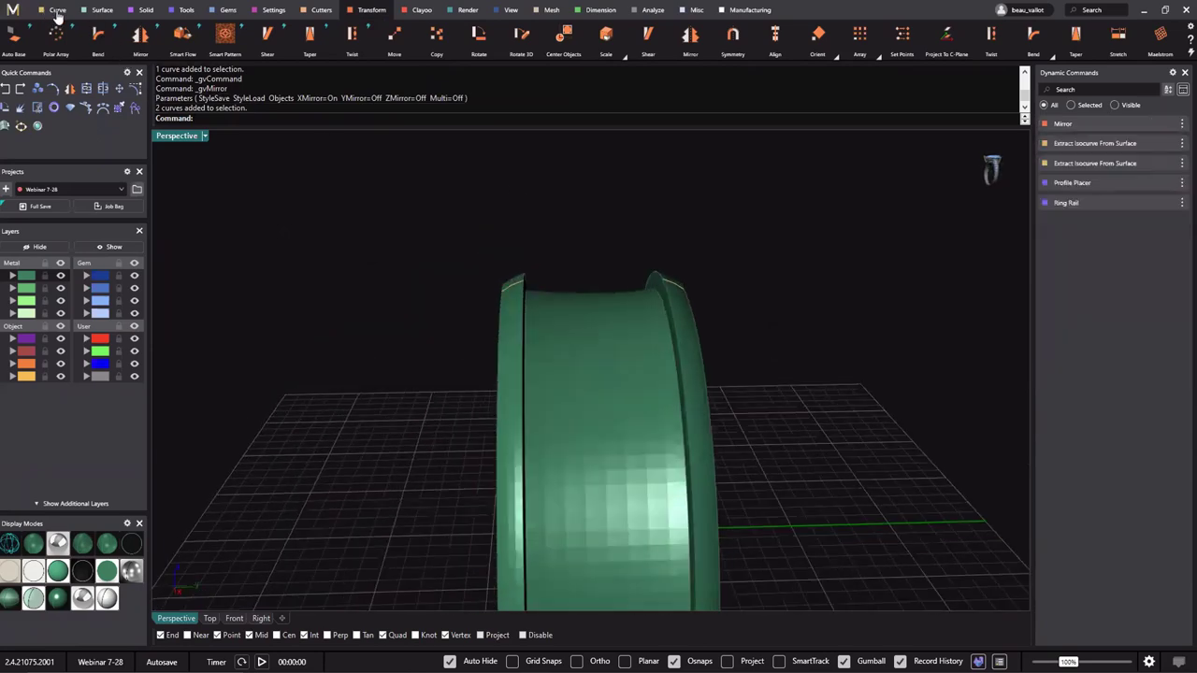
Start Blend Curves between the two rim isocurves, picking each one near its inner end.
{"action": "left_click", "coordinate": [57, 11]}
{"action": "scroll", "coordinate": [551, 287], "scroll_direction": "up", "scroll_amount": 3}
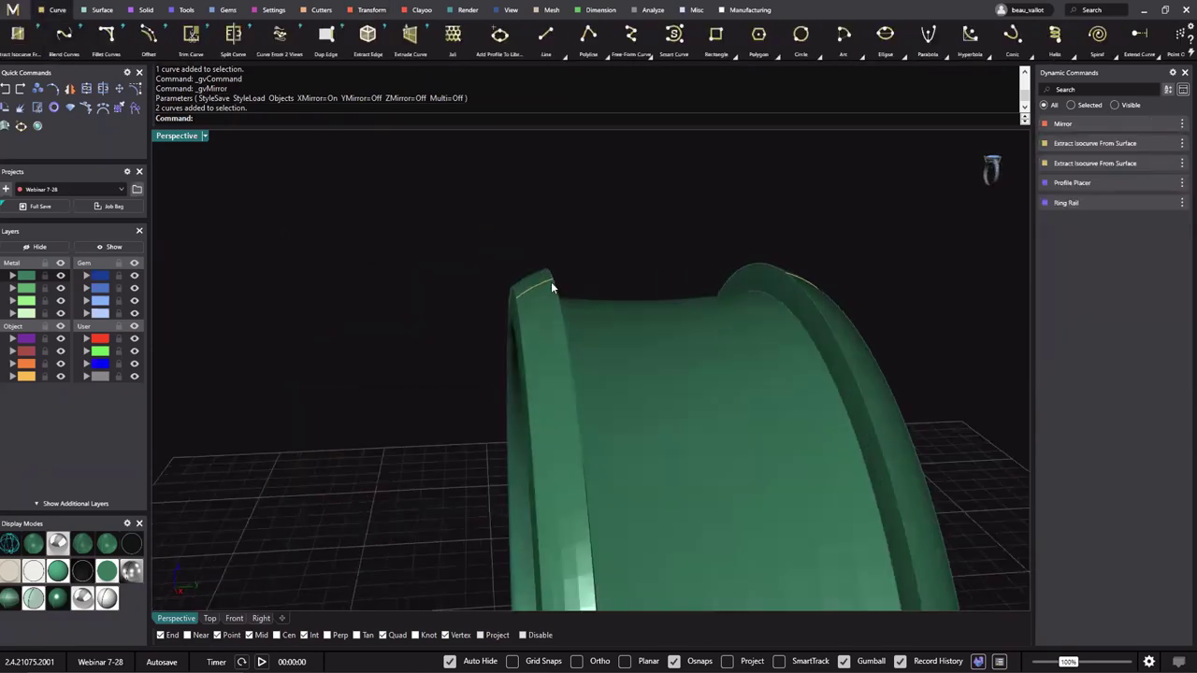
{"action": "scroll", "coordinate": [550, 287], "scroll_direction": "up", "scroll_amount": 2}
{"action": "left_click", "coordinate": [568, 259]}
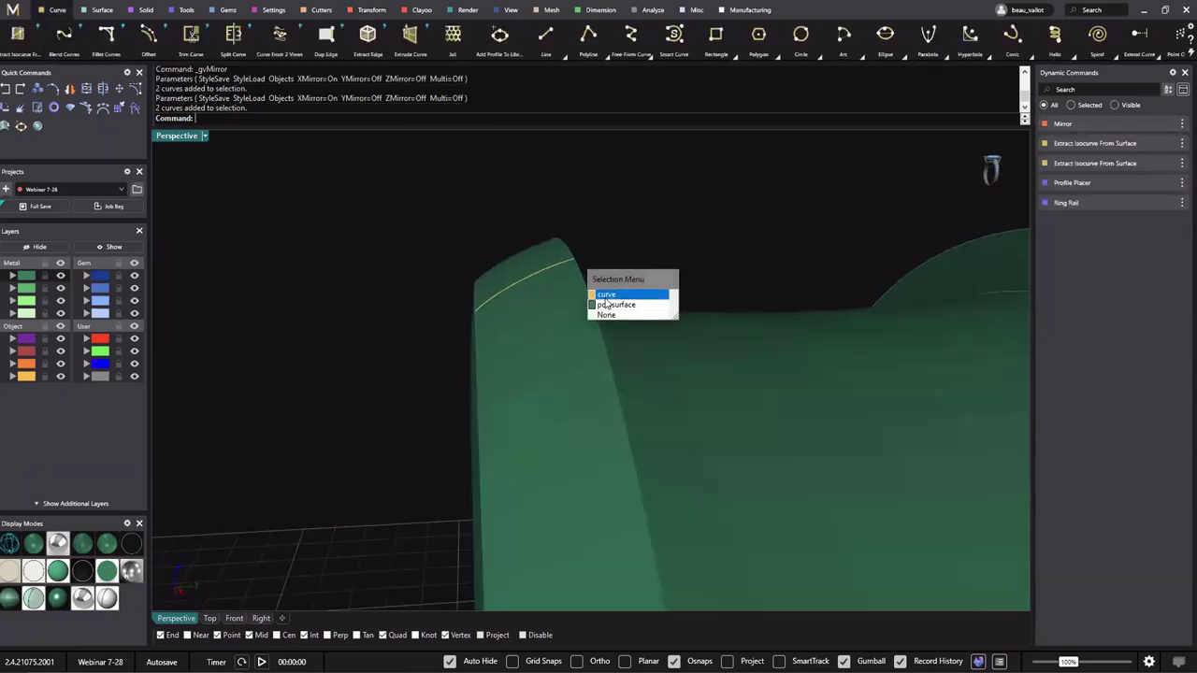
{"action": "left_click", "coordinate": [606, 297]}
{"action": "scroll", "coordinate": [618, 301], "scroll_direction": "down", "scroll_amount": 5}
{"action": "scroll", "coordinate": [861, 288], "scroll_direction": "up", "scroll_amount": 2}
{"action": "key", "text": "Escape"}
{"action": "left_click", "coordinate": [63, 51]}
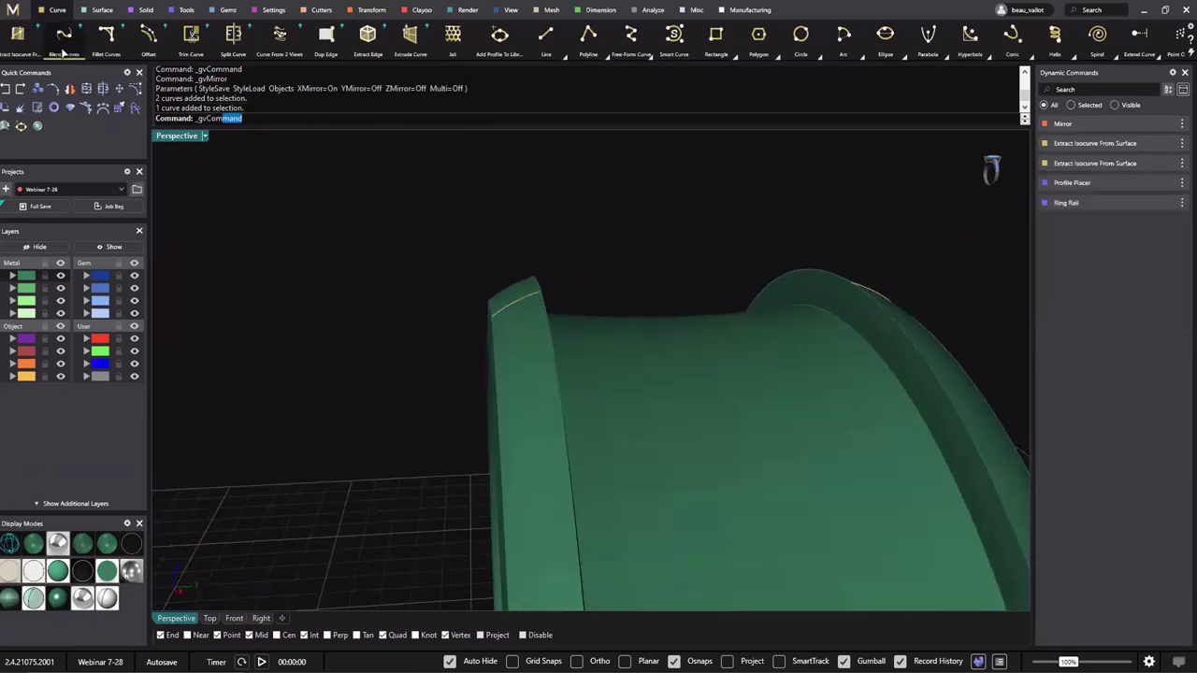
{"action": "left_click", "coordinate": [63, 38]}
{"action": "left_click", "coordinate": [523, 293]}
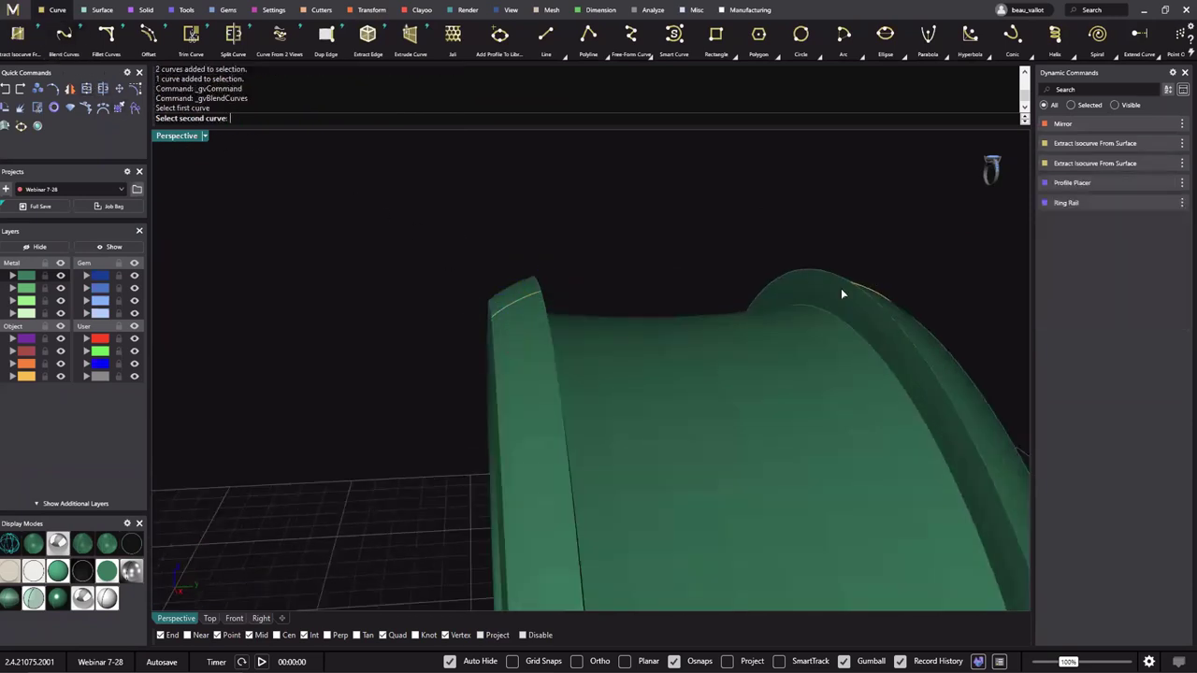
{"action": "right_click_drag", "start_coordinate": [840, 288], "coordinate": [762, 302]}
{"action": "left_click", "coordinate": [760, 299]}
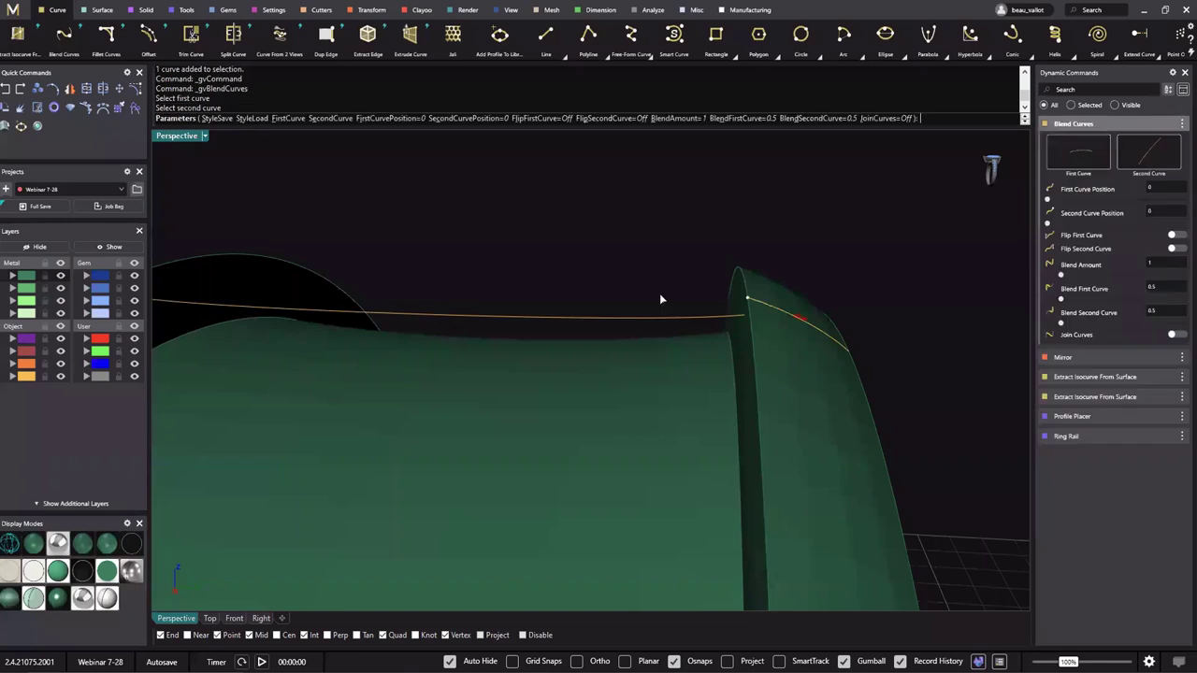
Hide the ring's metal layer and flip both the first and second curve so the blend bridges their inner ends.
{"action": "right_click_drag", "start_coordinate": [659, 292], "coordinate": [689, 299]}
{"action": "scroll", "coordinate": [488, 308], "scroll_direction": "up", "scroll_amount": 6}
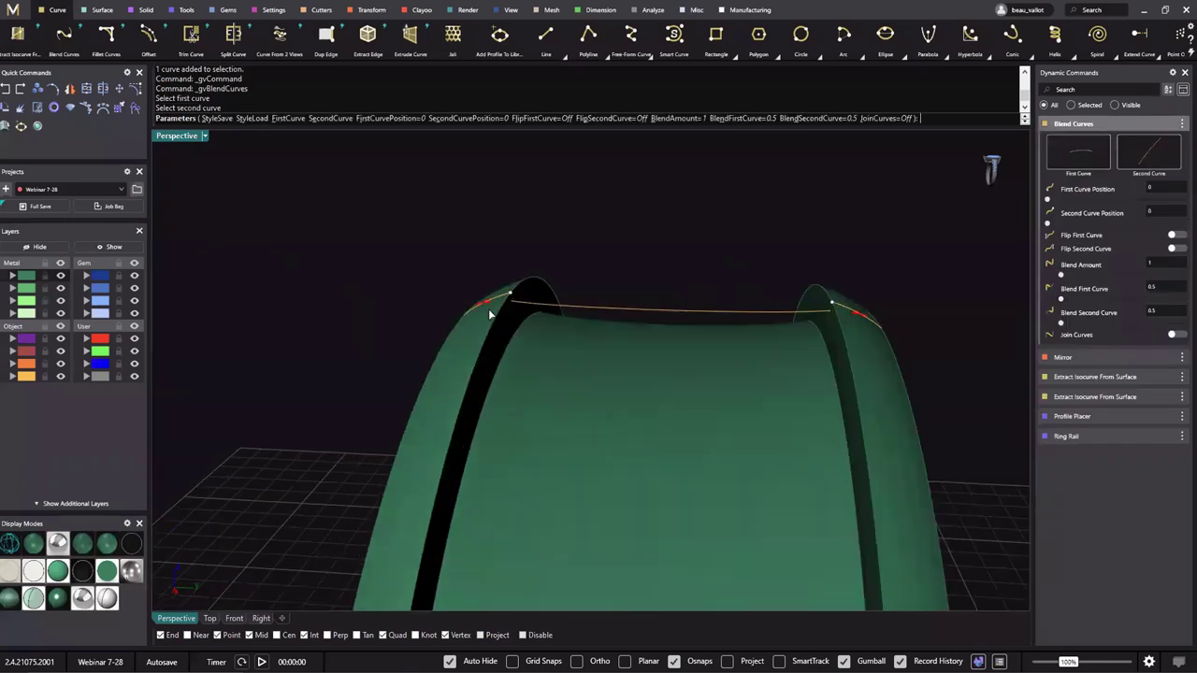
{"action": "left_click", "coordinate": [61, 276]}
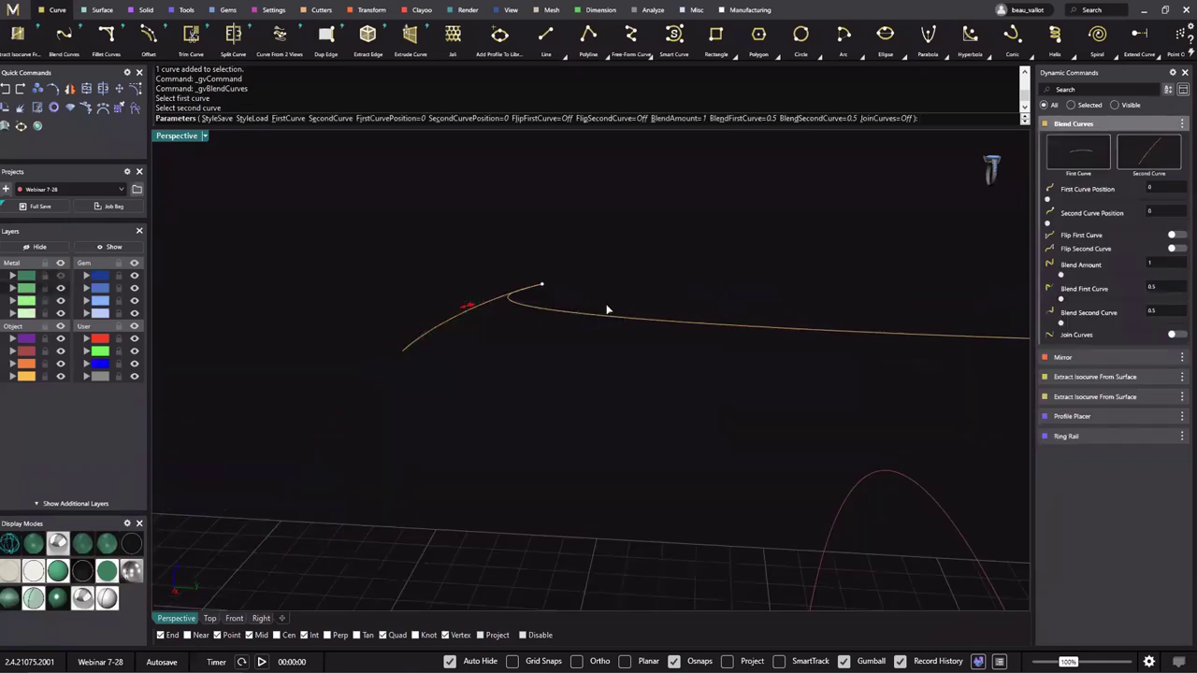
{"action": "left_click", "coordinate": [1173, 238]}
{"action": "right_click_drag", "start_coordinate": [890, 304], "coordinate": [655, 318], "text": "shift"}
{"action": "right_click_drag", "start_coordinate": [916, 311], "coordinate": [262, 369], "text": "shift"}
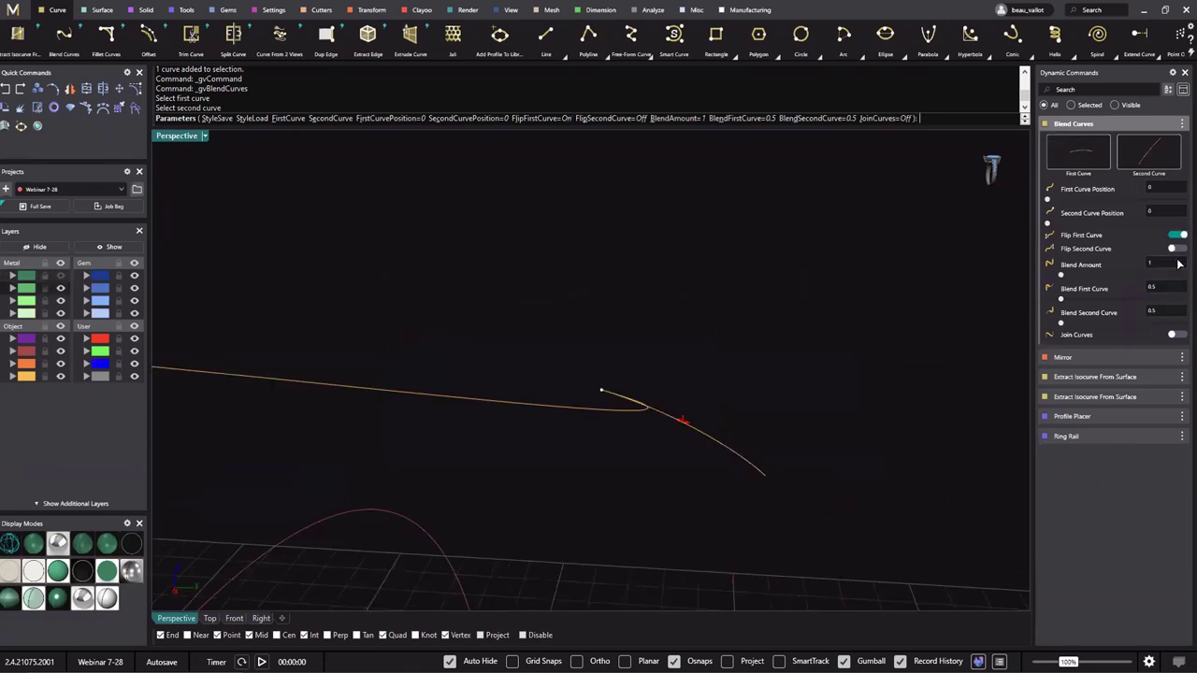
{"action": "left_click", "coordinate": [1174, 249]}
{"action": "scroll", "coordinate": [790, 336], "scroll_direction": "down", "scroll_amount": 9}
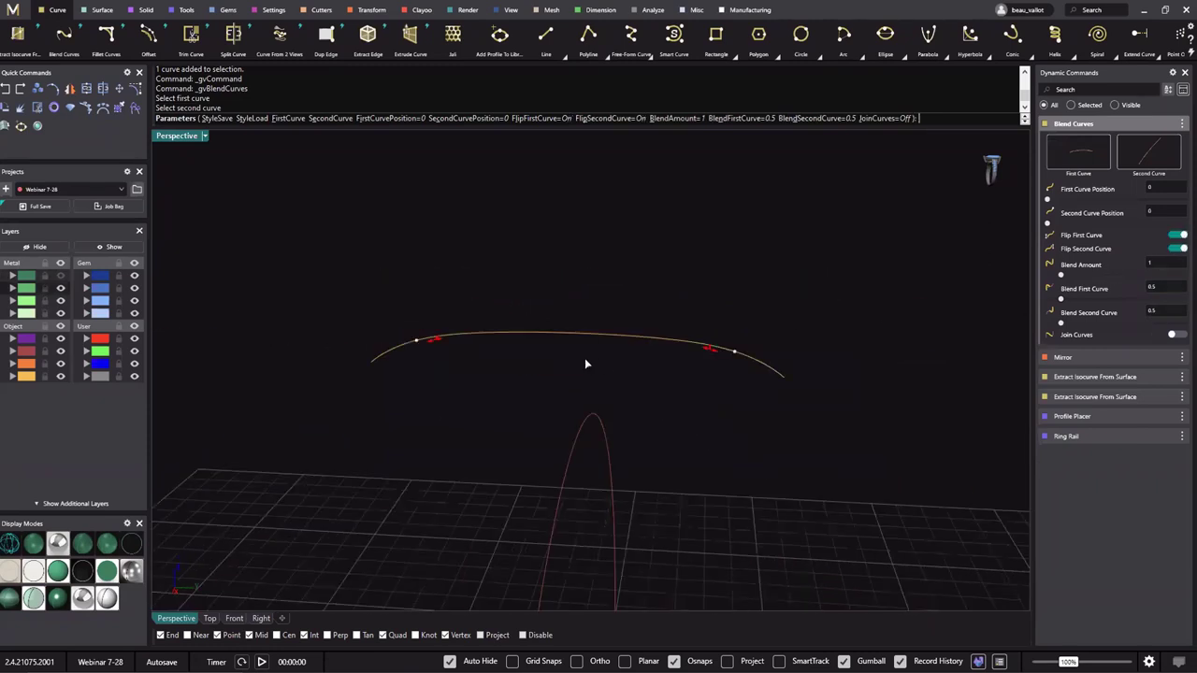
Show the ring's metal layer again, set the Blend Amount to 1.6 and finish the blend curve.
{"action": "right_click_drag", "start_coordinate": [586, 360], "coordinate": [608, 348]}
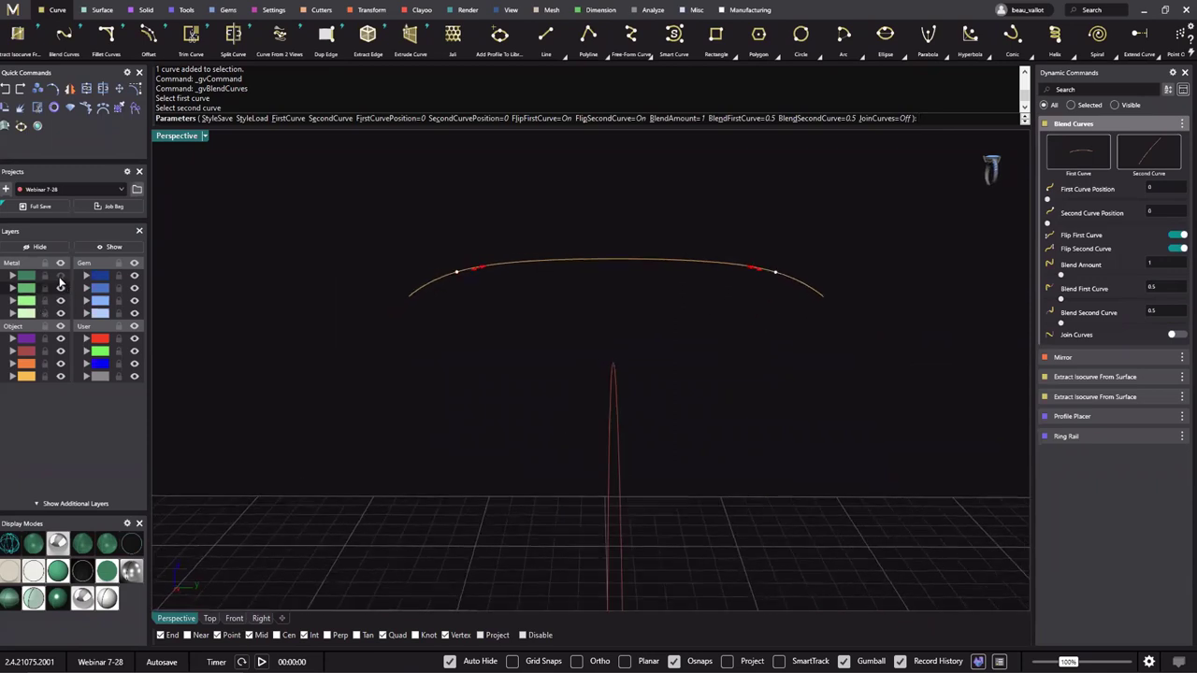
{"action": "left_click", "coordinate": [60, 278]}
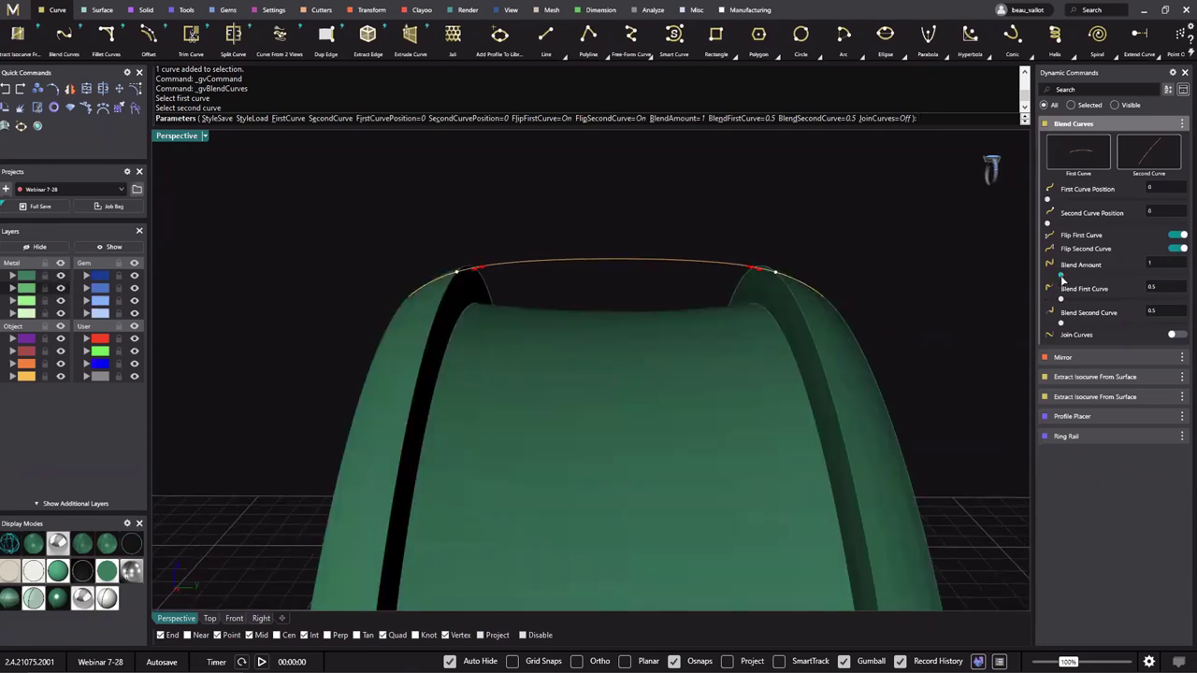
{"action": "left_click_drag", "start_coordinate": [1063, 277], "coordinate": [1068, 279]}
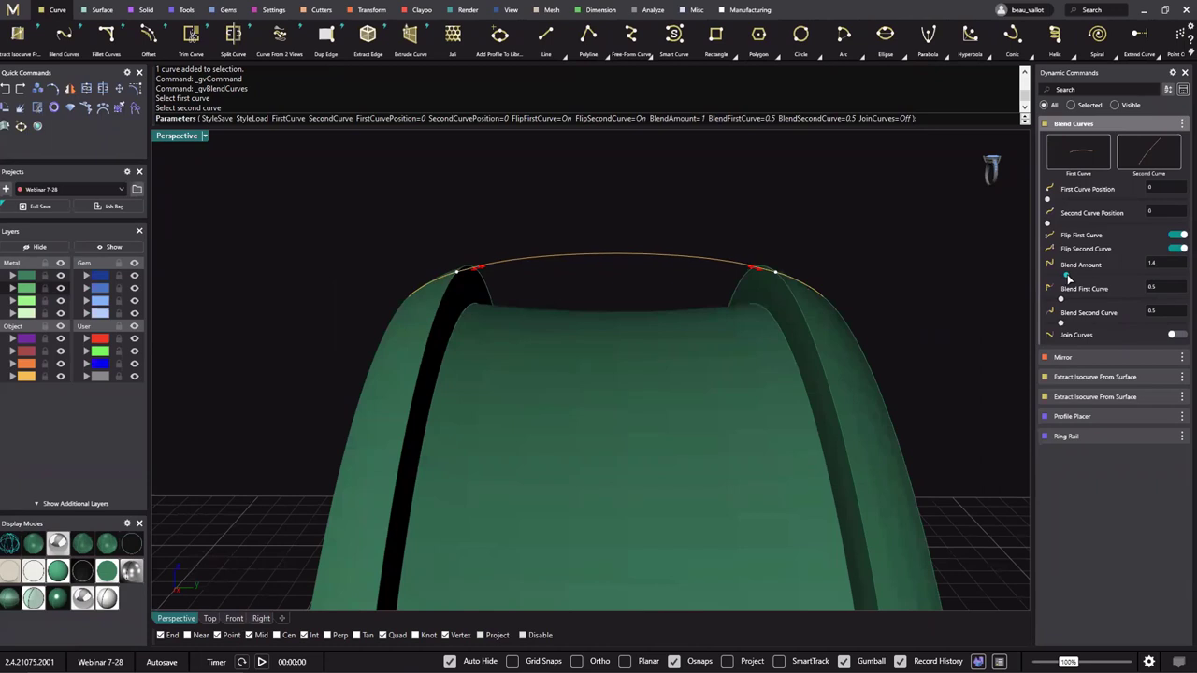
{"action": "right_click_drag", "start_coordinate": [475, 313], "coordinate": [975, 254]}
{"action": "left_click_drag", "start_coordinate": [1067, 278], "coordinate": [1071, 280]}
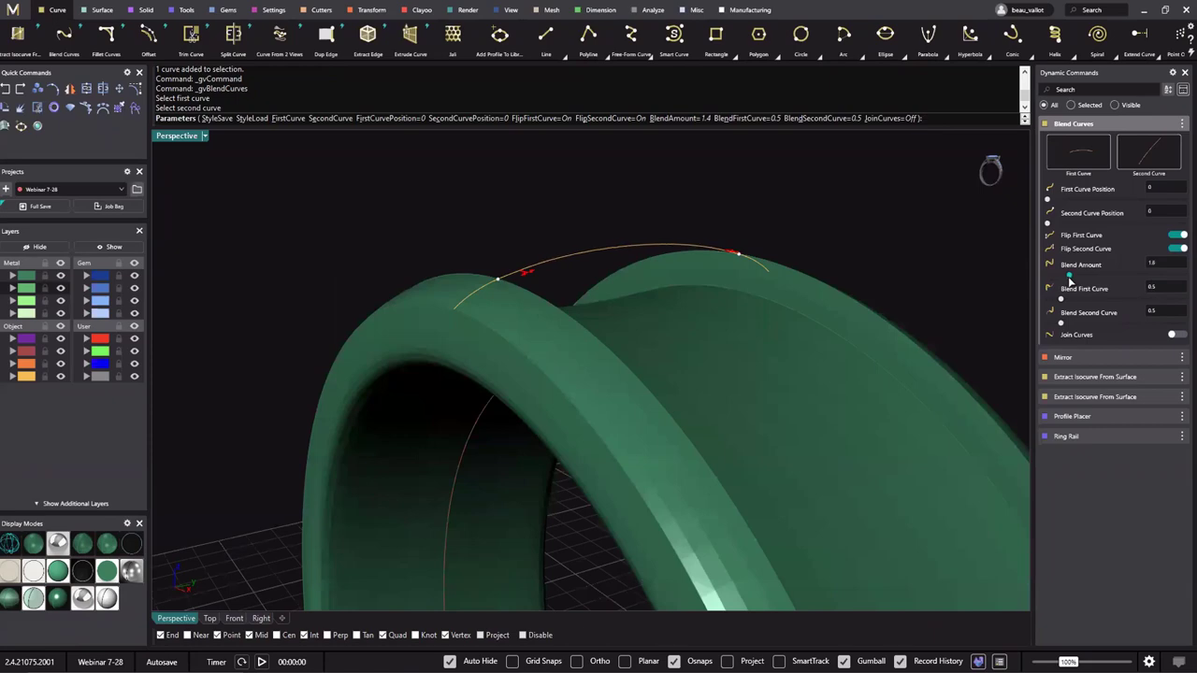
{"action": "right_click", "coordinate": [955, 238]}
{"action": "right_click_drag", "start_coordinate": [955, 238], "coordinate": [569, 178]}
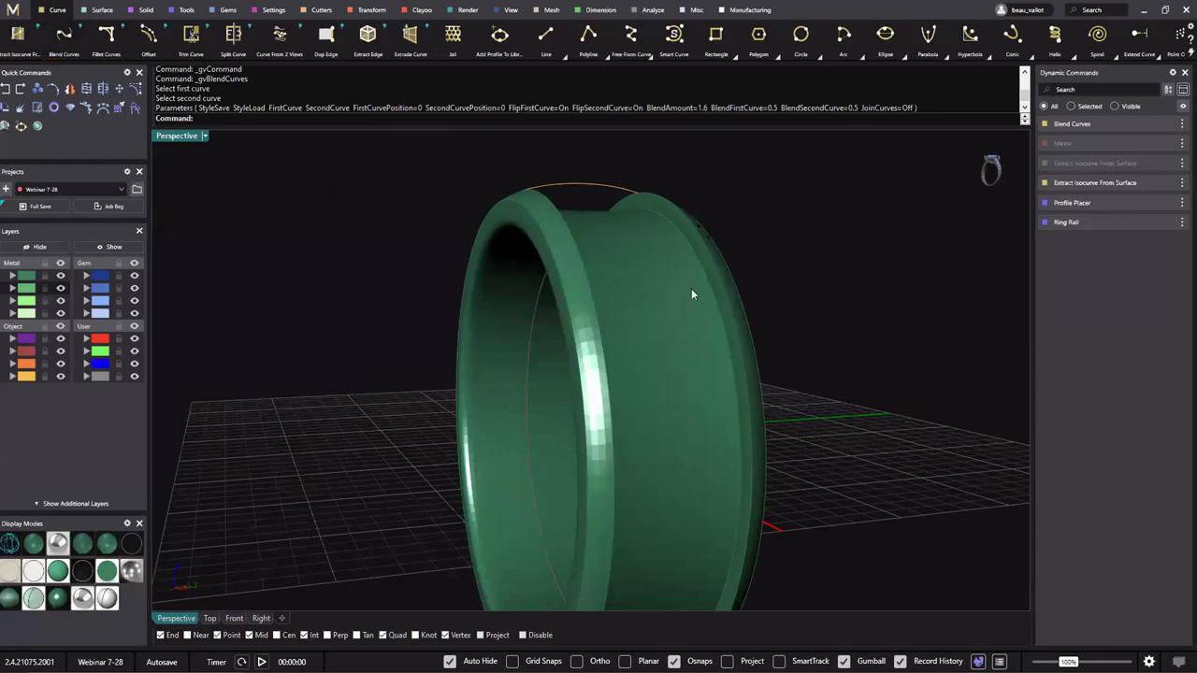
{"action": "right_click_drag", "start_coordinate": [692, 292], "coordinate": [572, 329]}
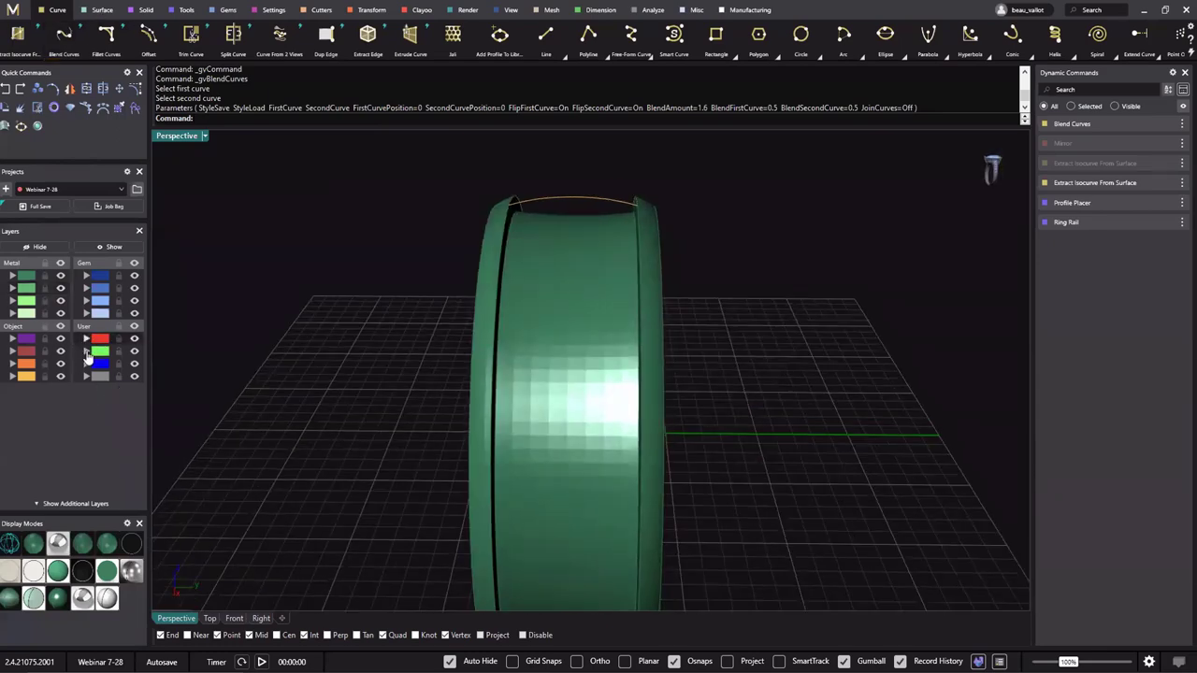
Sweep the domed blend curve along the ring rail with Sweep 1 to form the inlay surface.
{"action": "right_click_drag", "start_coordinate": [652, 288], "coordinate": [836, 614]}
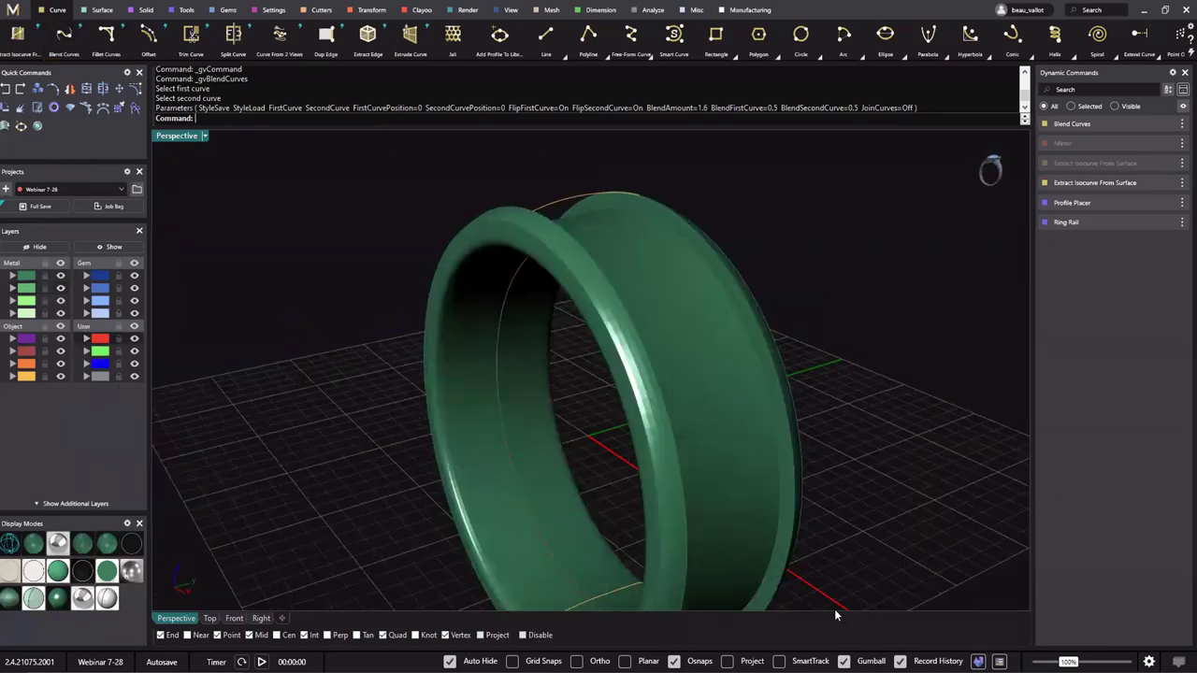
{"action": "left_click", "coordinate": [103, 9]}
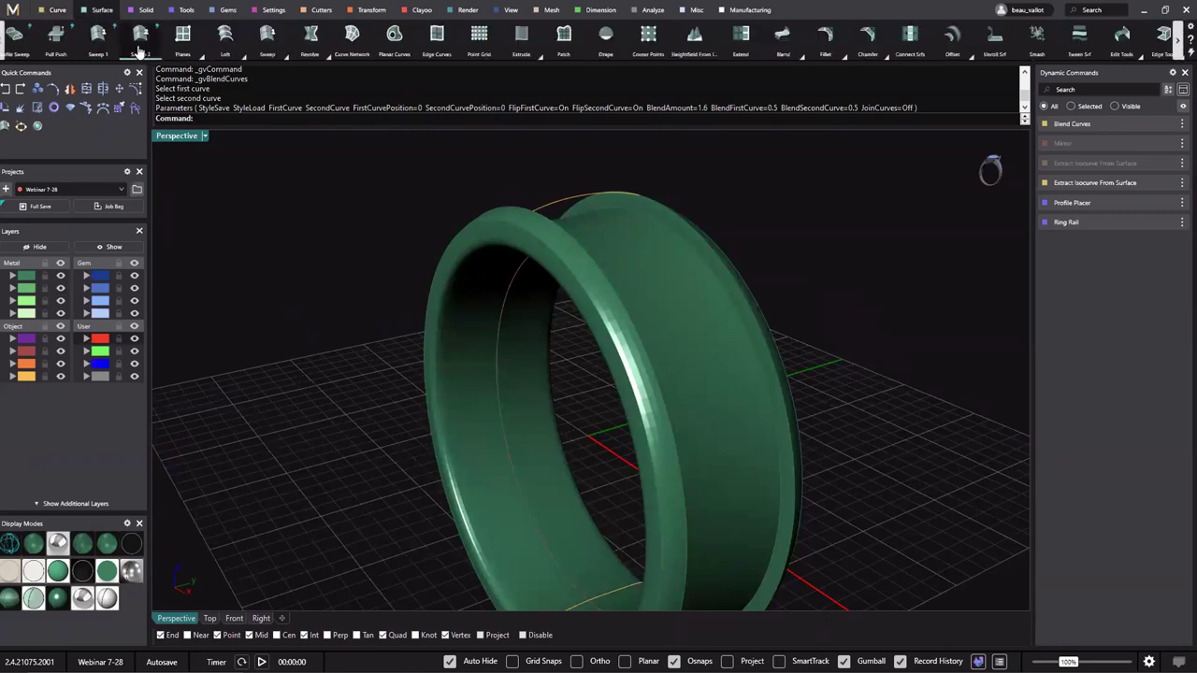
{"action": "left_click", "coordinate": [97, 37]}
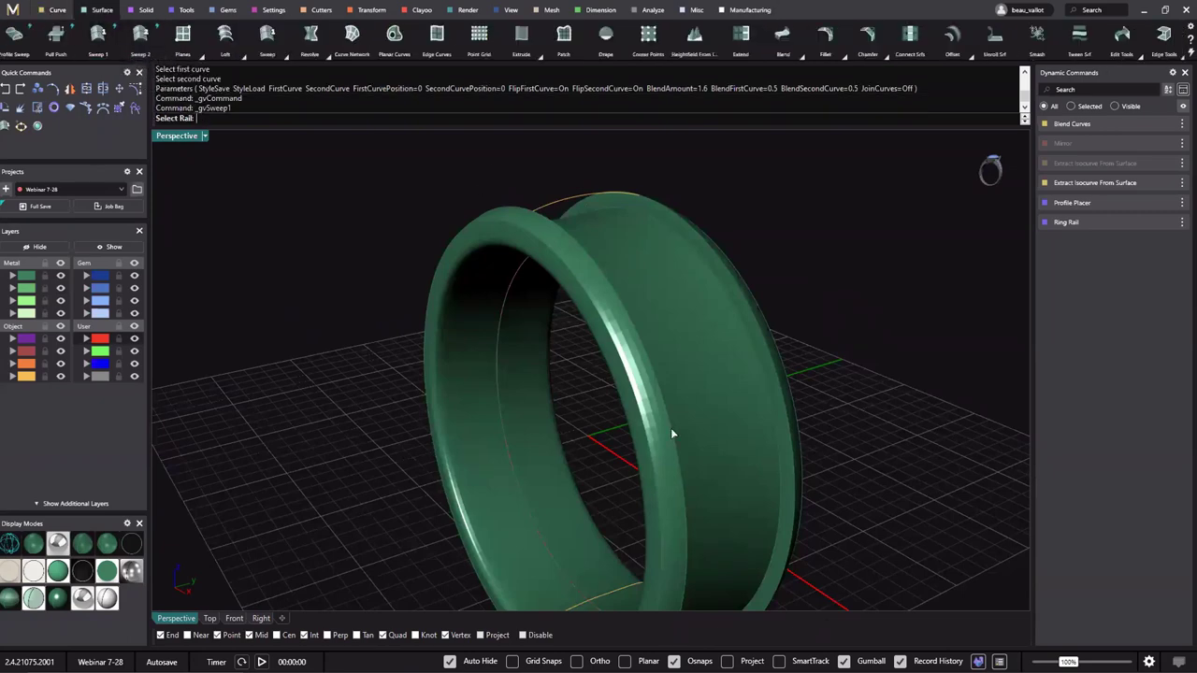
{"action": "left_click", "coordinate": [510, 317]}
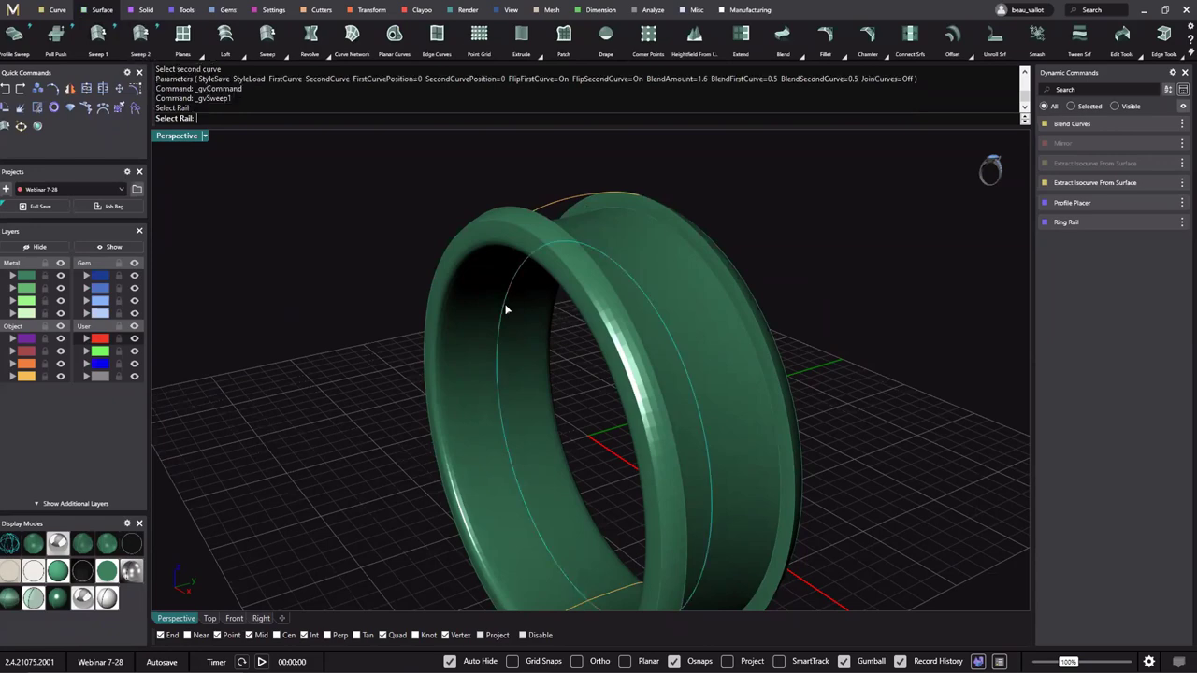
{"action": "left_click", "coordinate": [549, 207]}
{"action": "key", "text": "Return"}
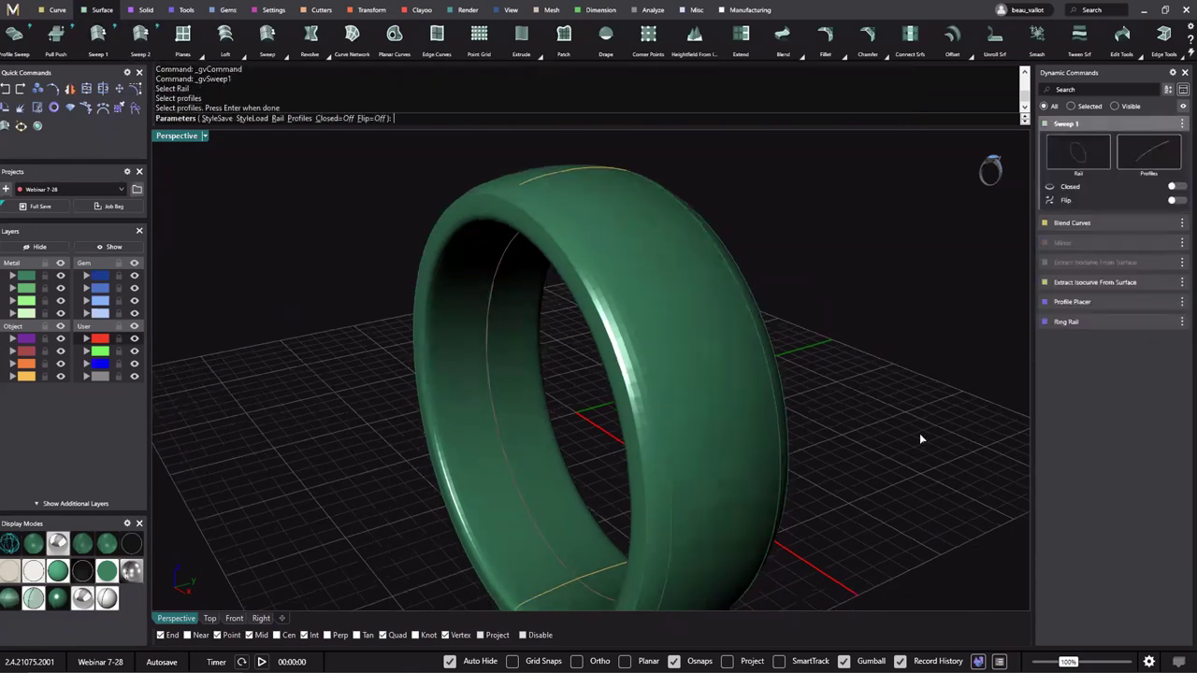
{"action": "right_click_drag", "start_coordinate": [921, 436], "coordinate": [621, 260]}
{"action": "key", "text": "Return"}
Move the swept inlay surface to the red User 01 layer and clear the selection.
{"action": "left_click", "coordinate": [84, 341]}
{"action": "key", "text": "Escape"}
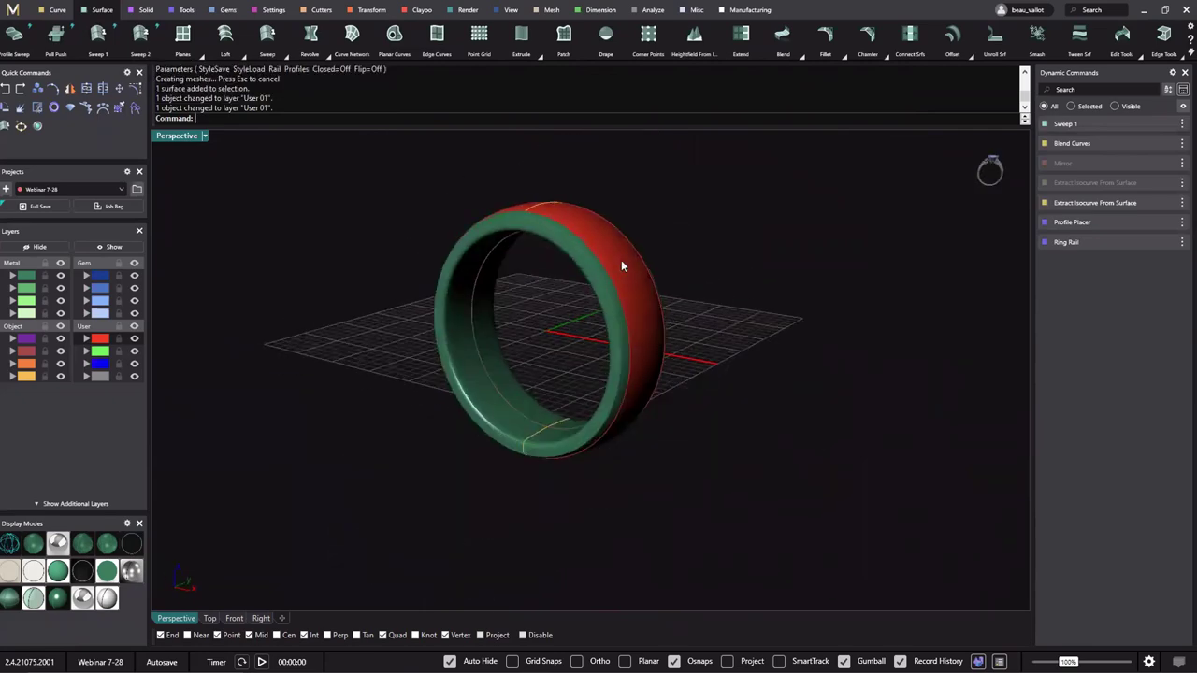
{"action": "left_click", "coordinate": [949, 409]}
{"action": "right_click_drag", "start_coordinate": [949, 410], "coordinate": [711, 299]}
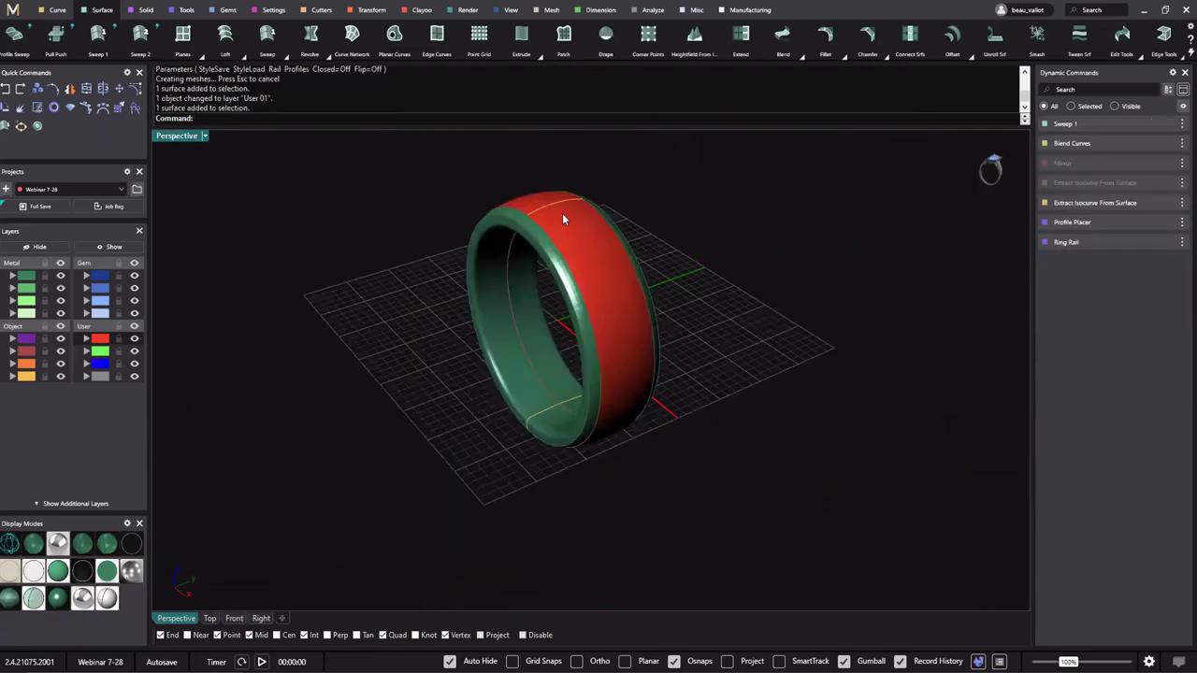
{"action": "left_click", "coordinate": [563, 215]}
{"action": "key", "text": "Escape"}
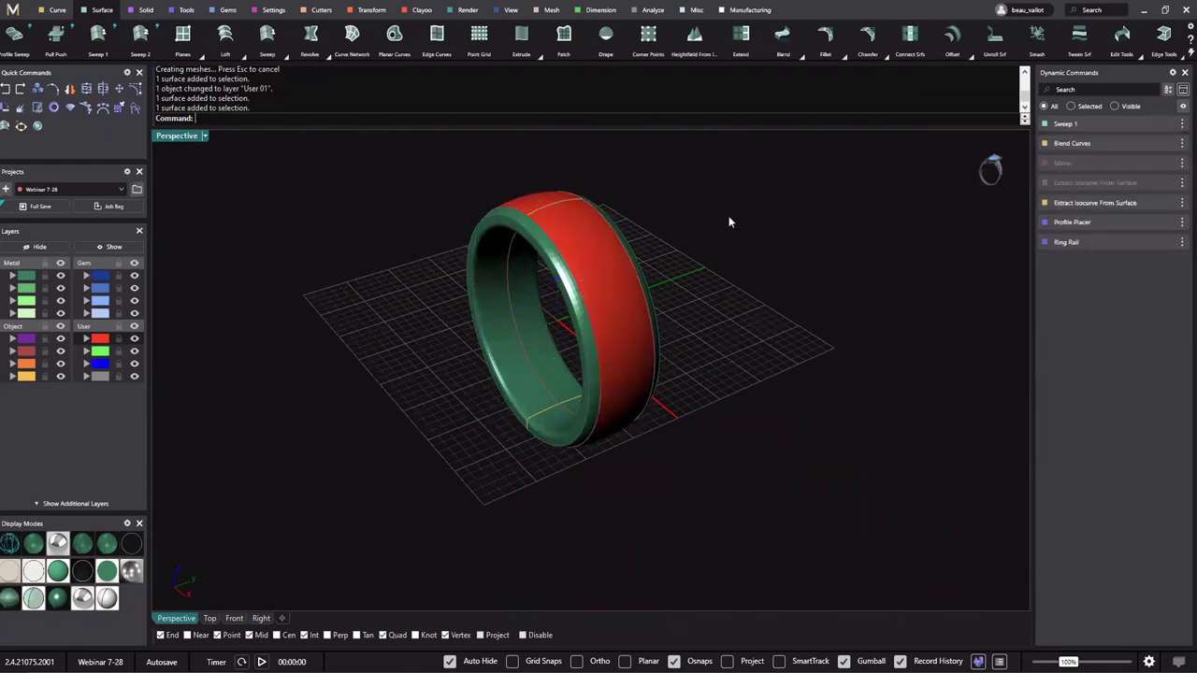
{"action": "right_click_drag", "start_coordinate": [652, 308], "coordinate": [835, 278]}
{"action": "key", "text": "ctrl+a"}
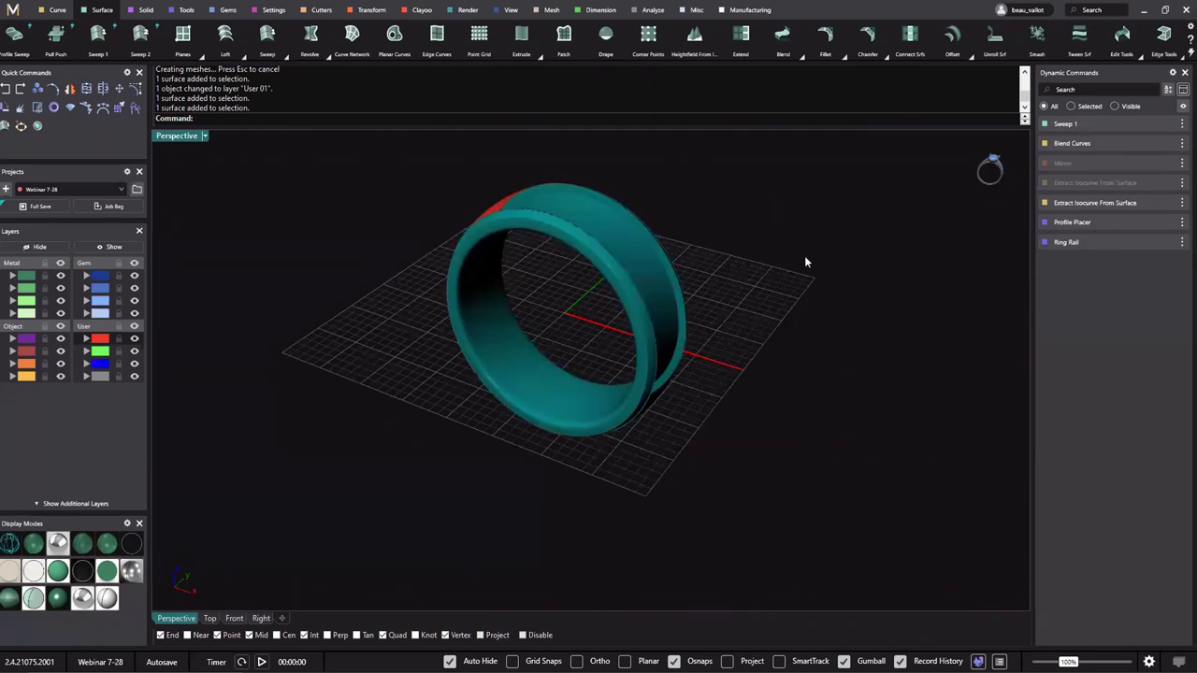
{"action": "right_click_drag", "start_coordinate": [763, 230], "coordinate": [692, 230]}
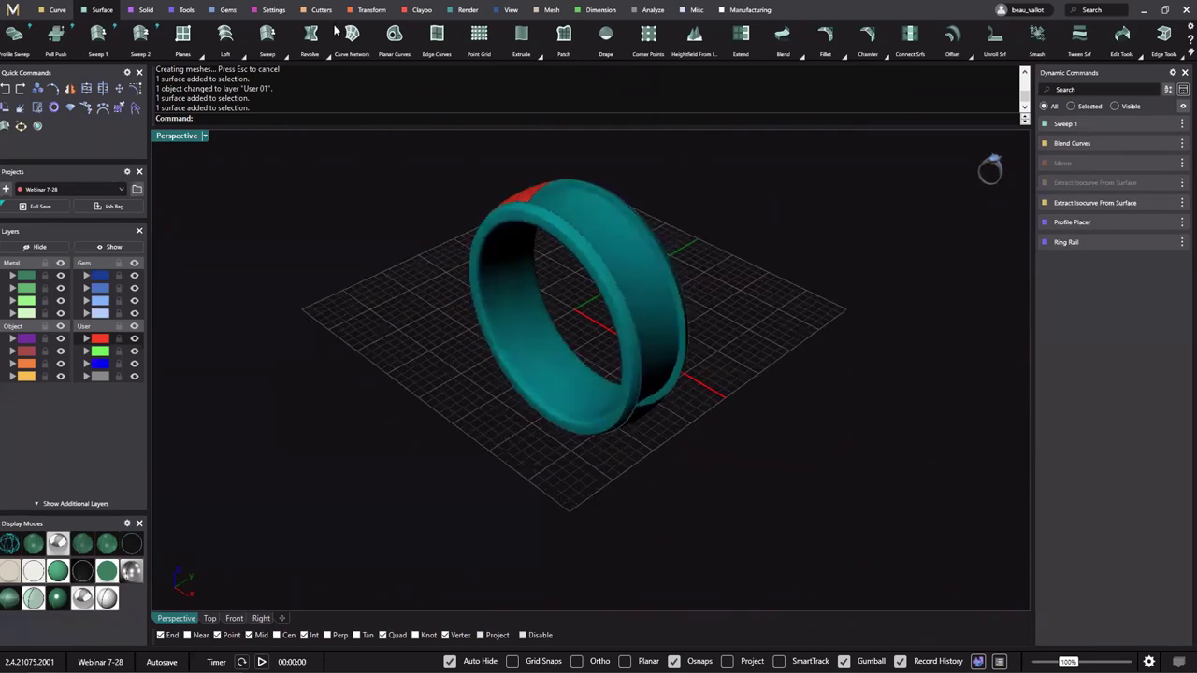
{"action": "key", "text": "Escape"}
{"action": "left_click", "coordinate": [360, 15]}
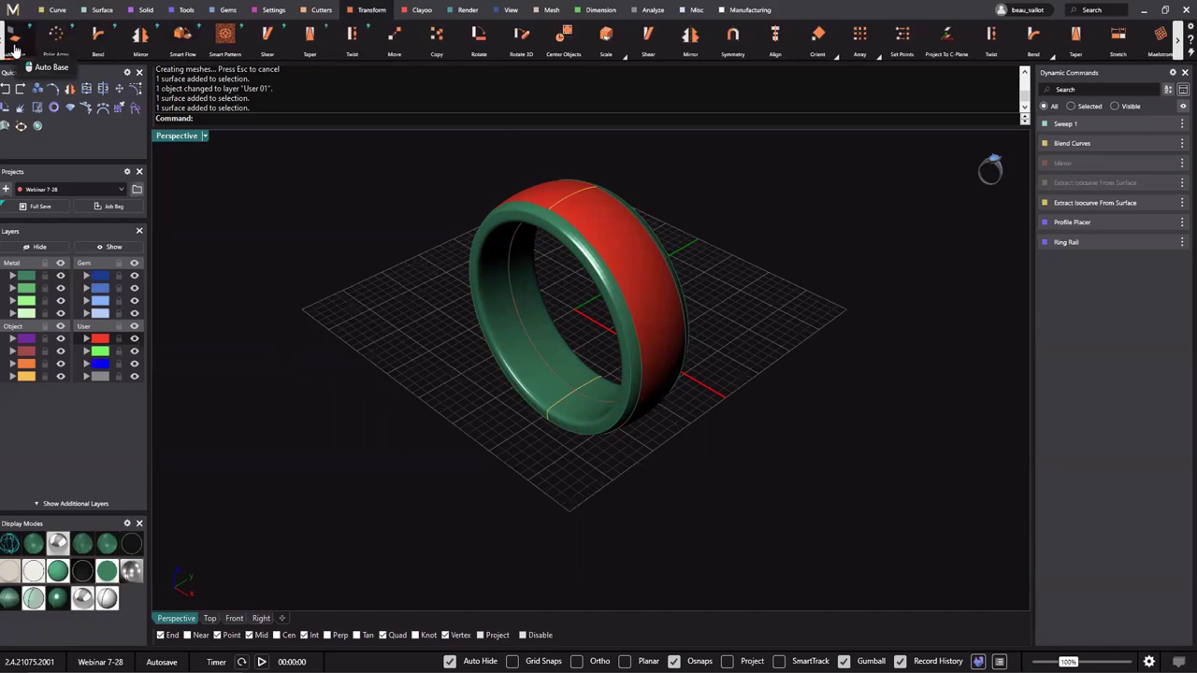
{"action": "left_click", "coordinate": [528, 222]}
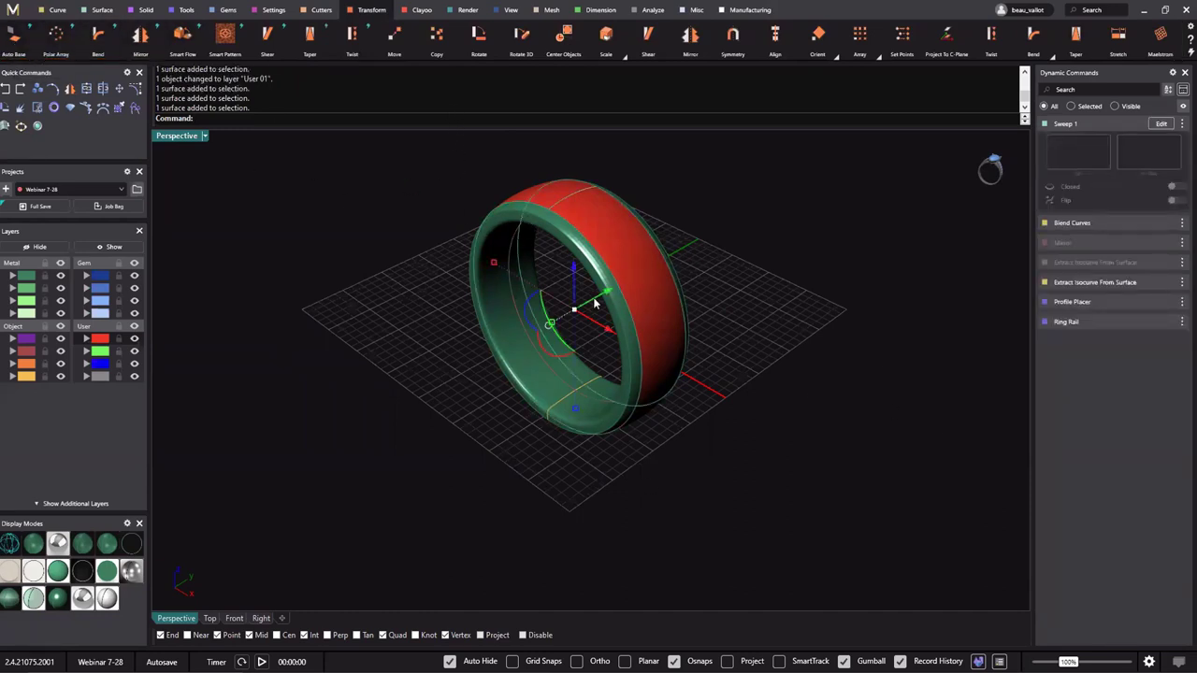
{"action": "left_click", "coordinate": [366, 484]}
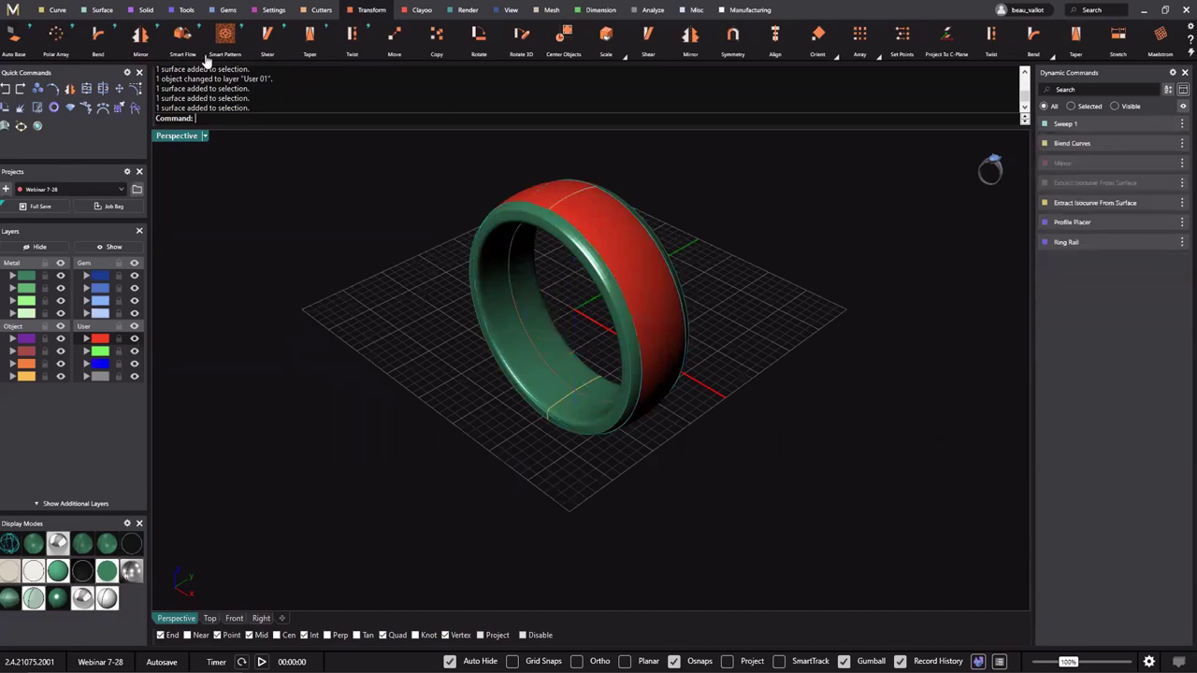
Create UV curves from the red inlay surface to get its flattened rectangular outline.
{"action": "left_click", "coordinate": [44, 9]}
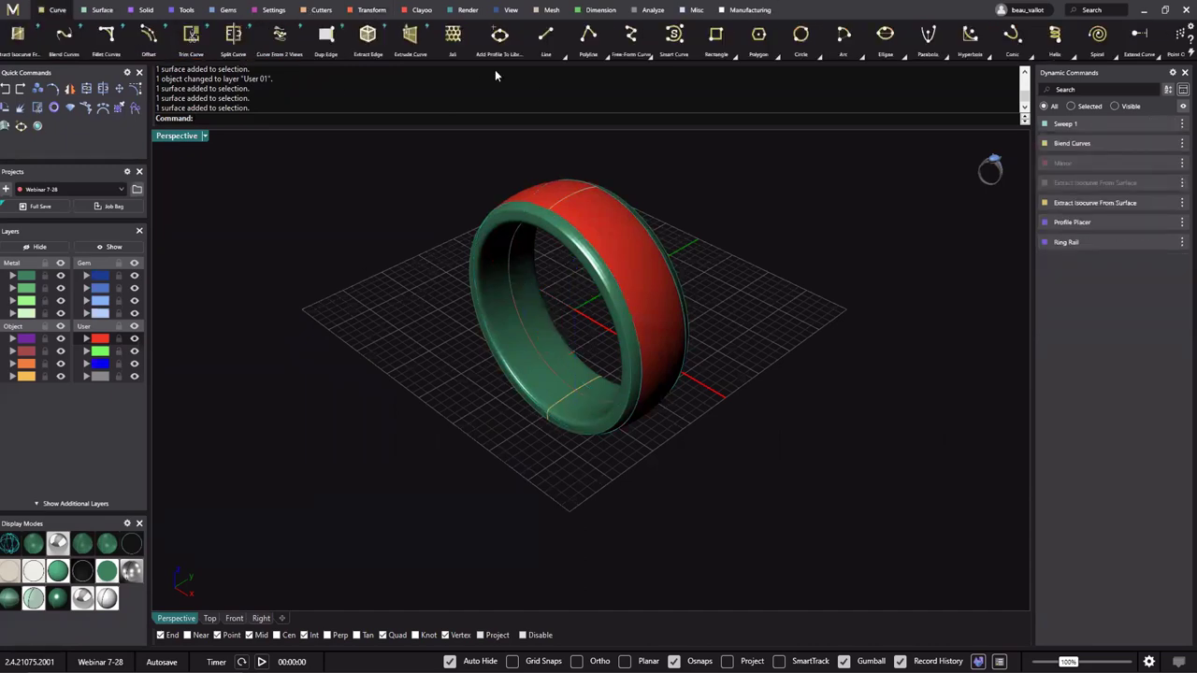
{"action": "left_click", "coordinate": [606, 206]}
{"action": "left_click", "coordinate": [652, 249]}
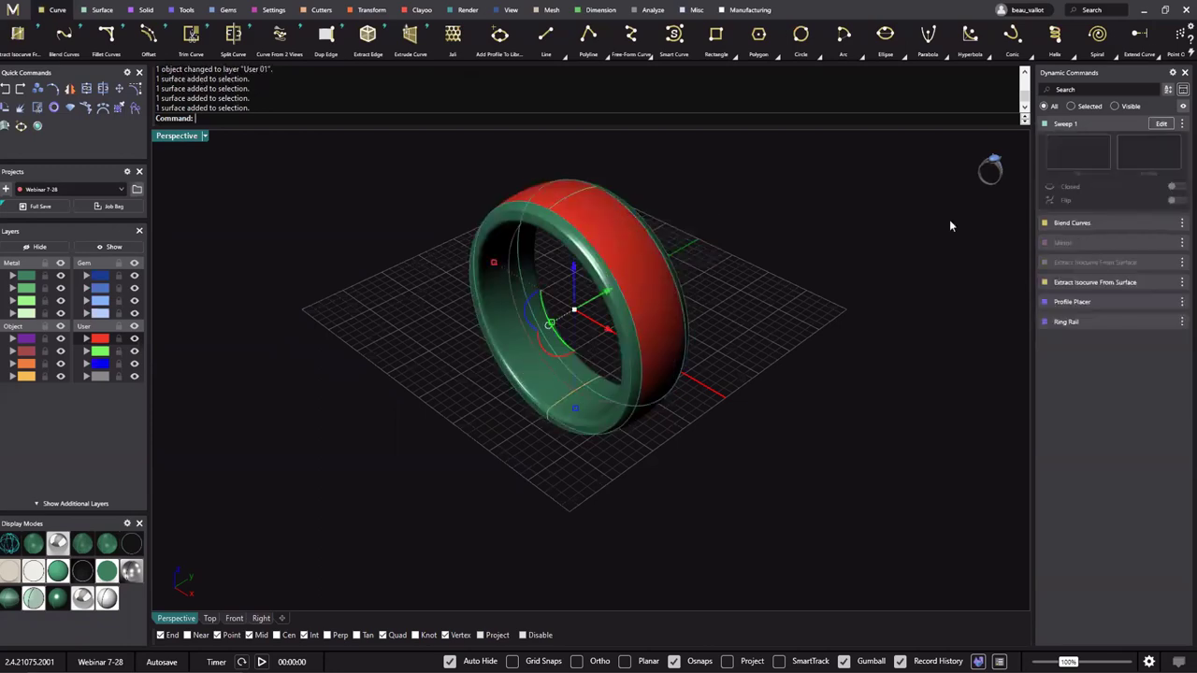
{"action": "mouse_move", "coordinate": [810, 219]}
{"action": "right_mouse_down"}
{"action": "mouse_move", "coordinate": [762, 213]}
{"action": "mouse_move", "coordinate": [812, 206]}
{"action": "right_mouse_up"}
{"action": "left_click", "coordinate": [1177, 42]}
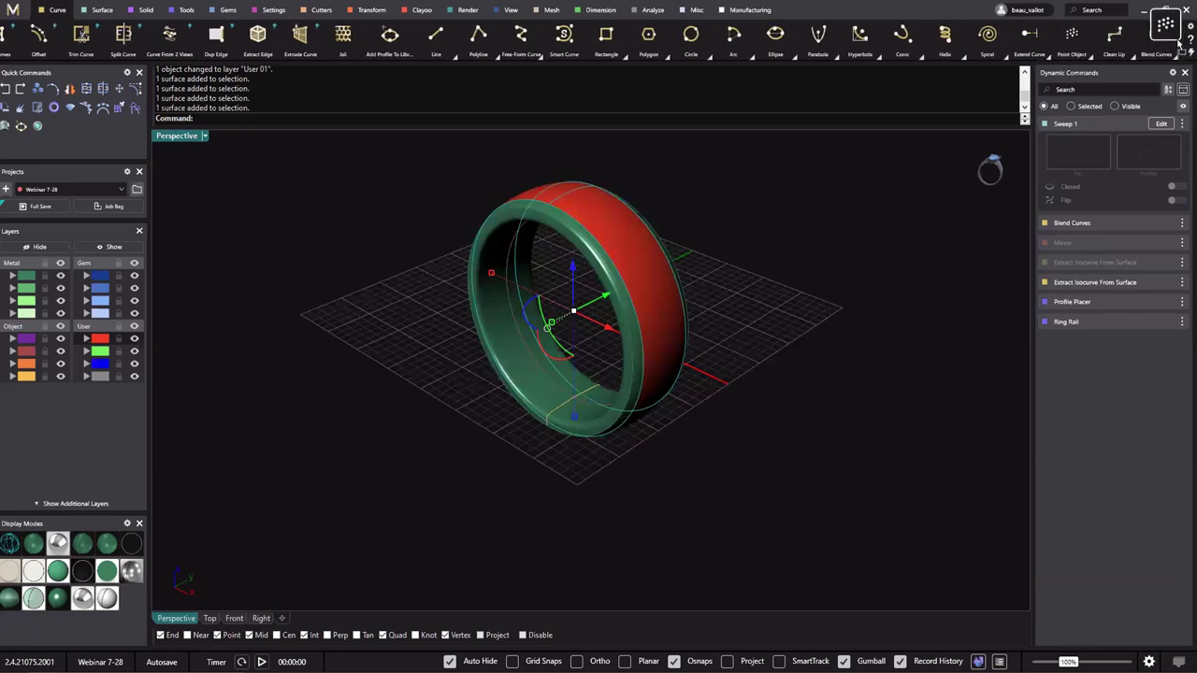
{"action": "left_click", "coordinate": [1178, 47]}
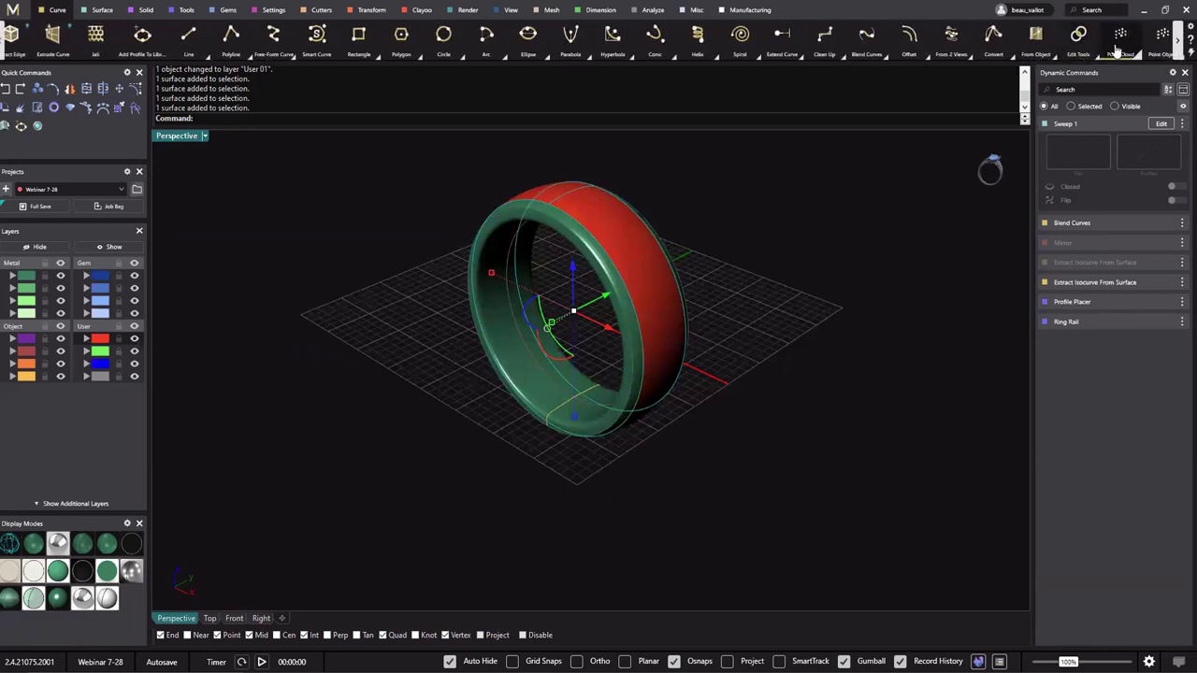
{"action": "left_click", "coordinate": [1054, 52]}
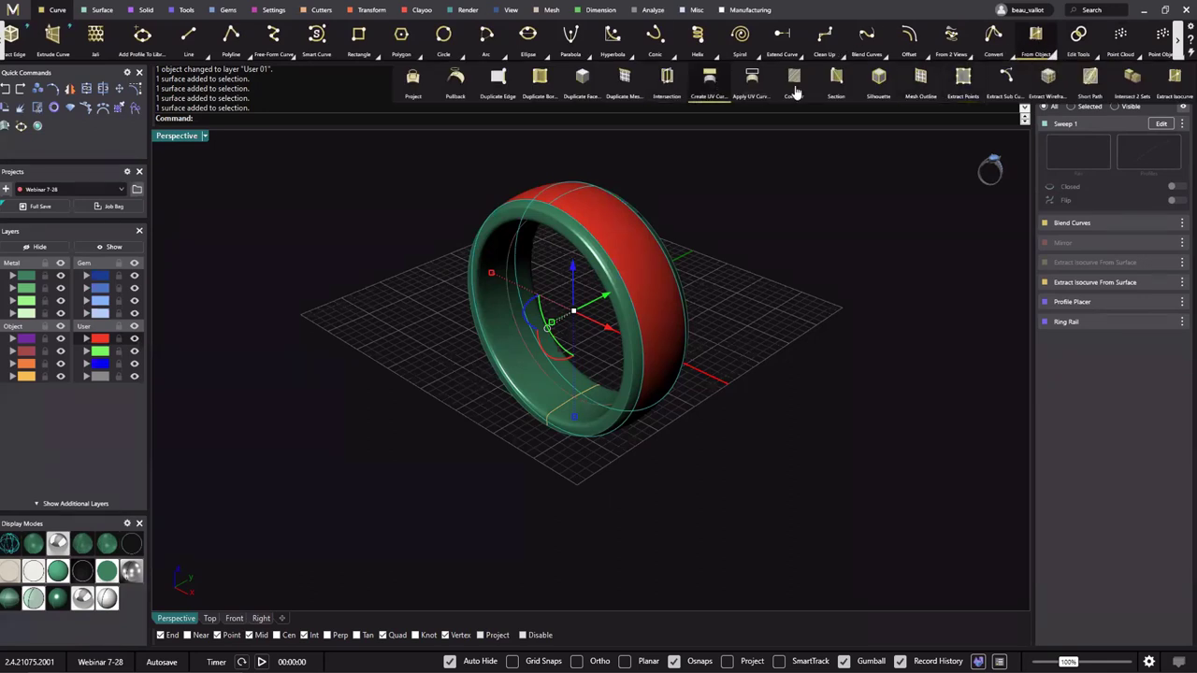
{"action": "left_click", "coordinate": [712, 95]}
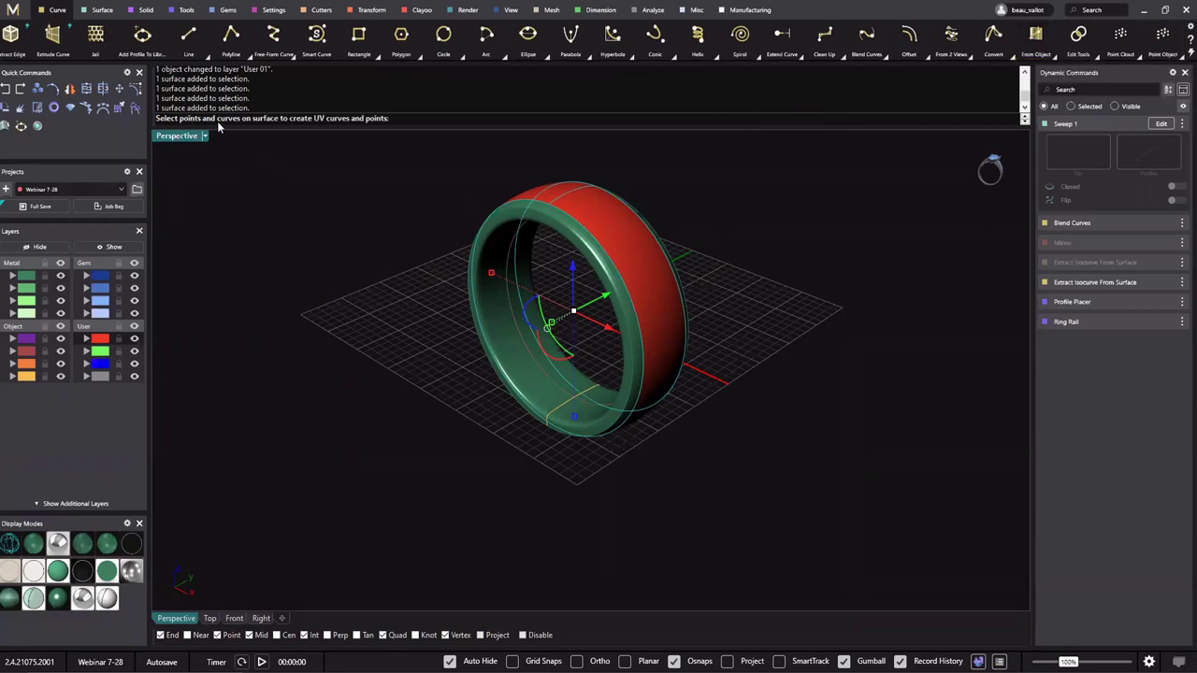
{"action": "left_click", "coordinate": [579, 205]}
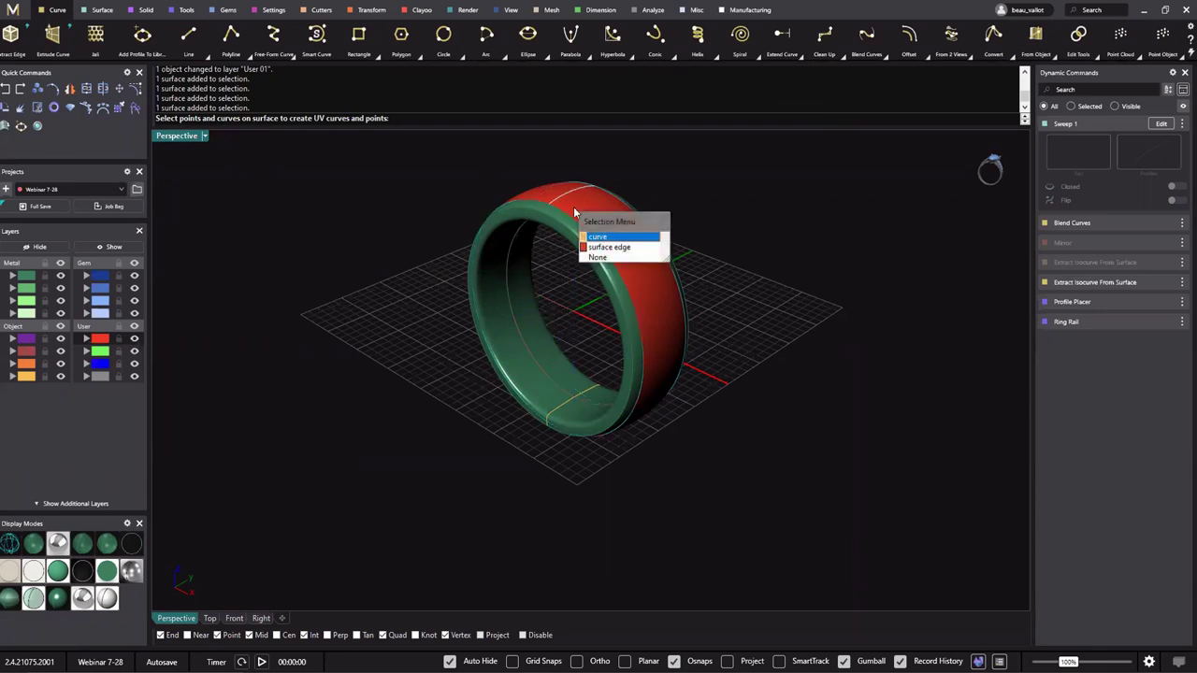
{"action": "right_click", "coordinate": [582, 203]}
{"action": "right_click", "coordinate": [581, 204]}
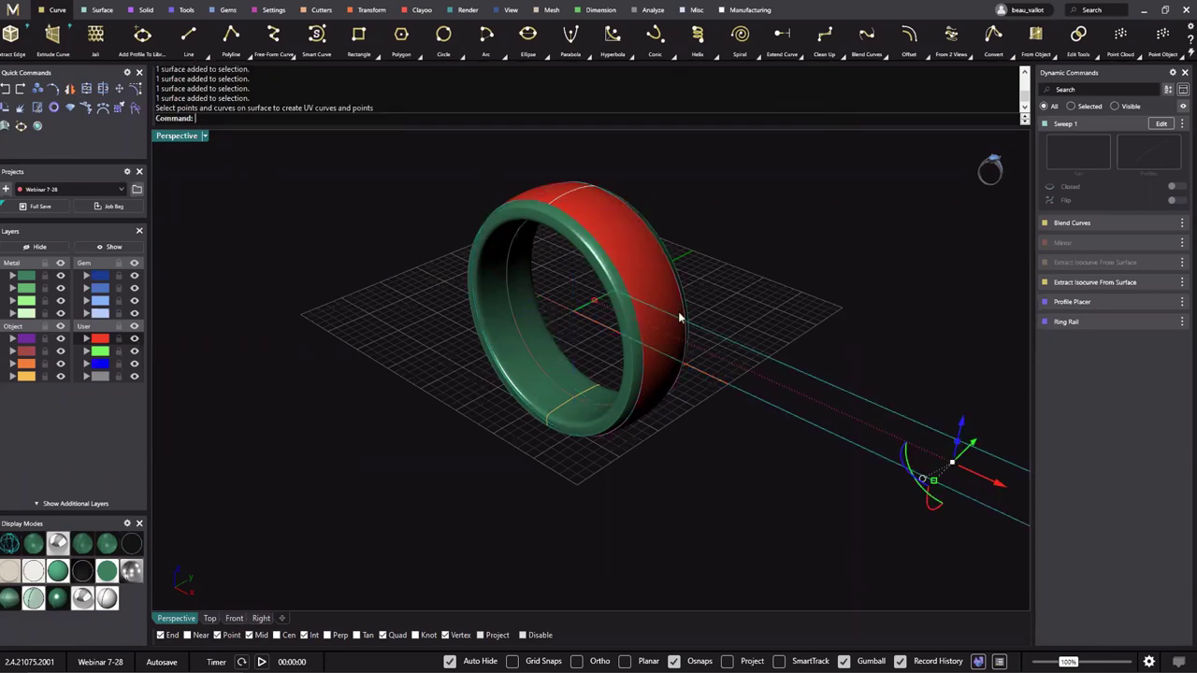
Center the flattened UV rectangle on the world origin and move it along the Y axis to sit clear behind the ring.
{"action": "right_click_drag", "start_coordinate": [644, 291], "coordinate": [521, 327]}
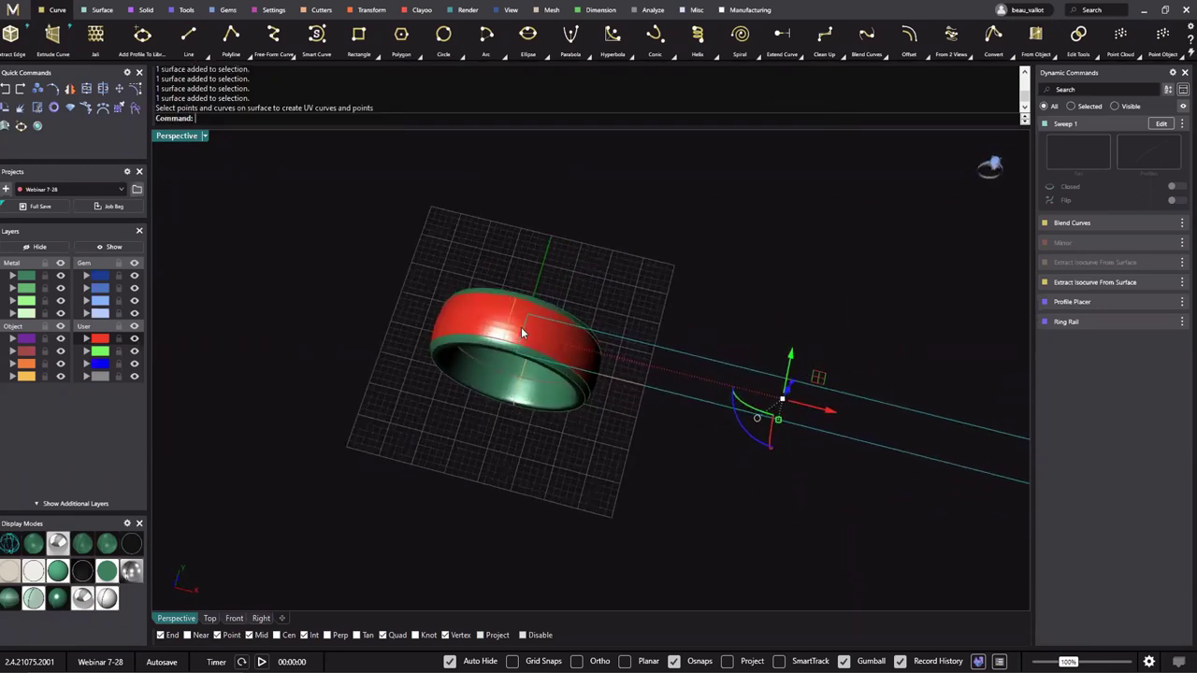
{"action": "left_click", "coordinate": [631, 279]}
{"action": "left_click", "coordinate": [761, 372]}
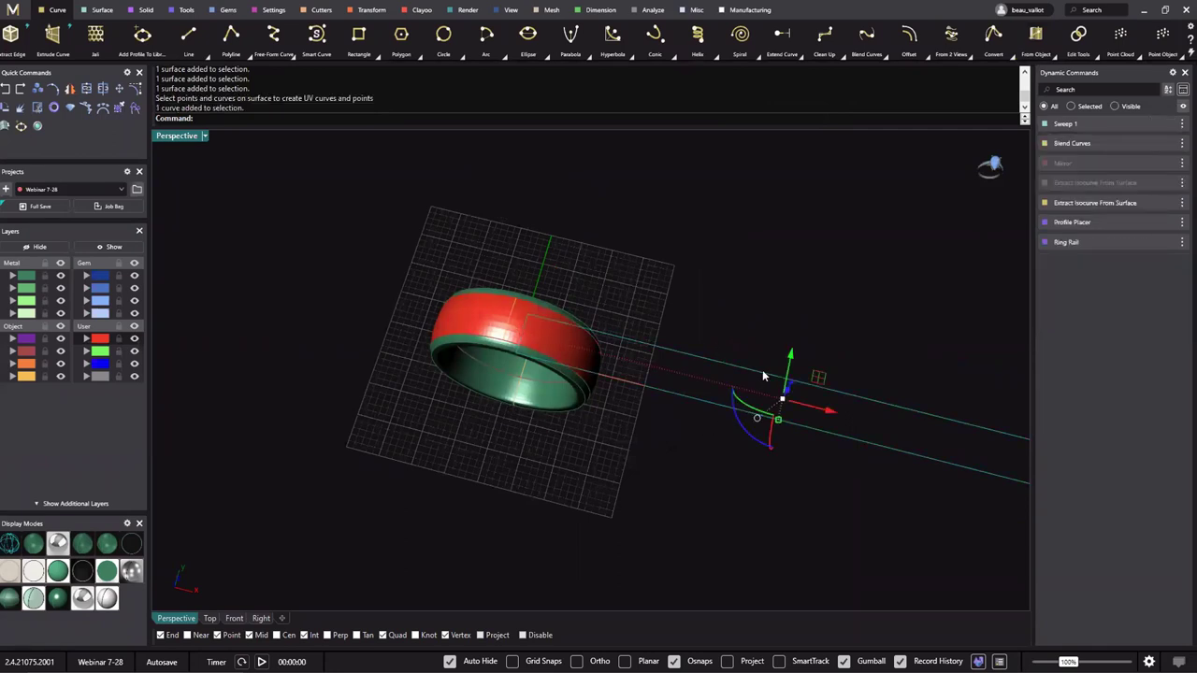
{"action": "left_click", "coordinate": [798, 369]}
{"action": "left_click_drag", "start_coordinate": [844, 334], "coordinate": [795, 486]}
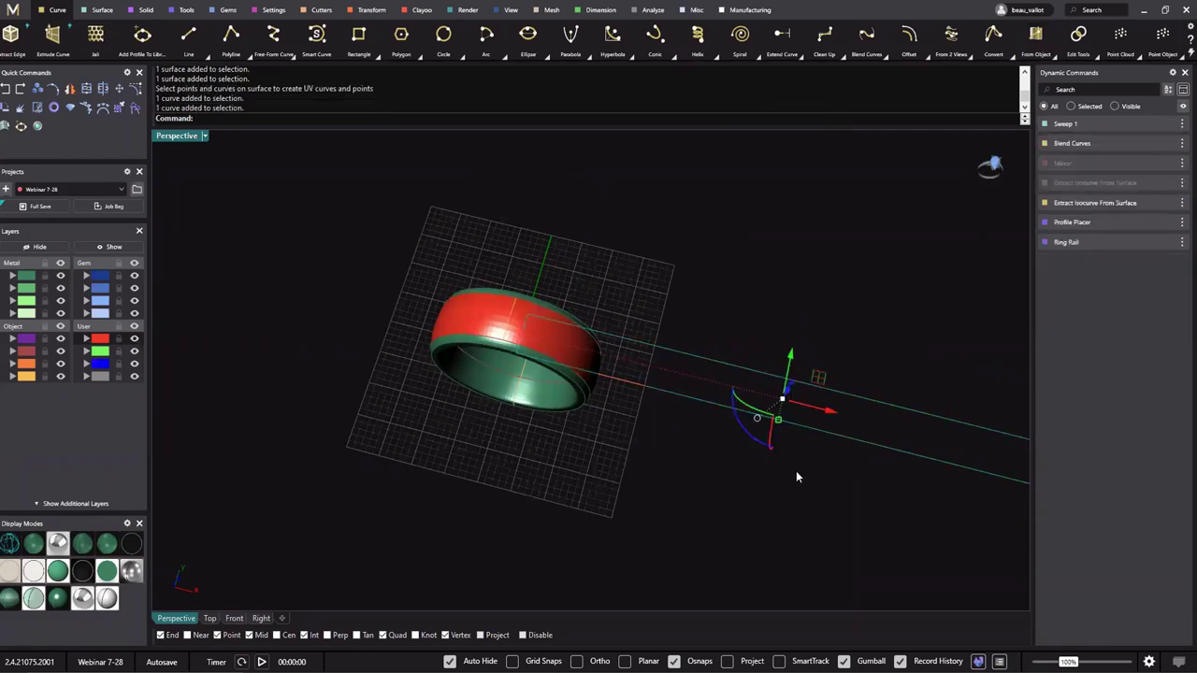
{"action": "key", "text": "F5"}
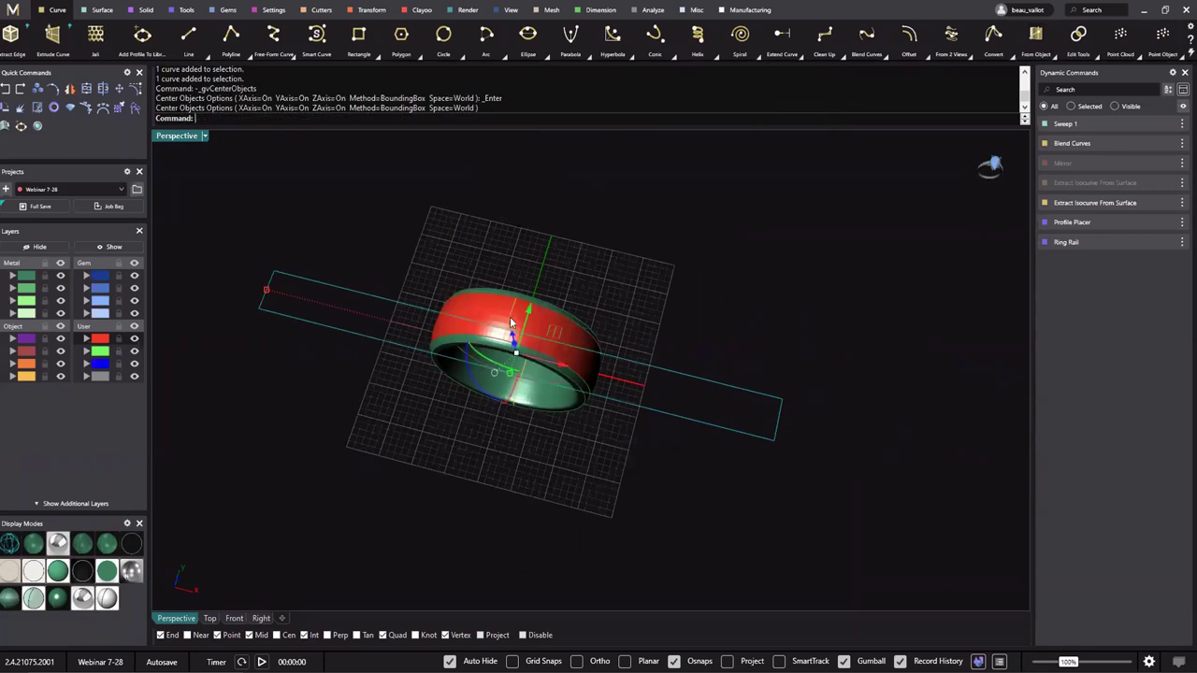
{"action": "left_click_drag", "start_coordinate": [527, 311], "coordinate": [584, 188]}
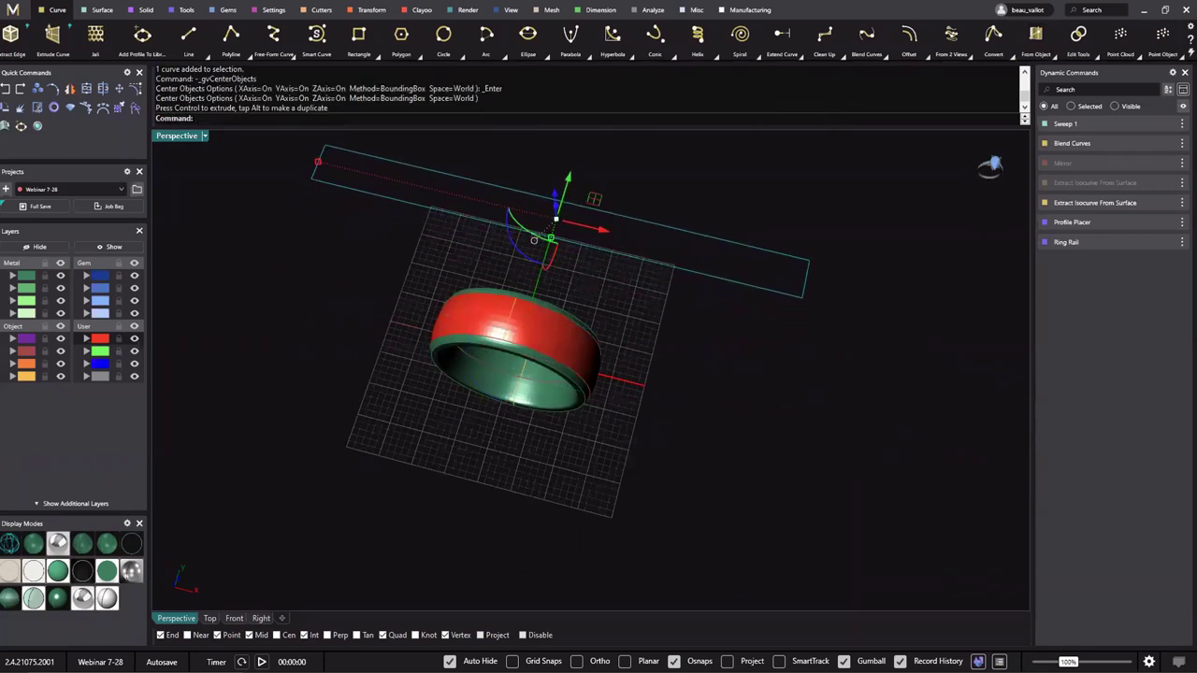
{"action": "left_click", "coordinate": [508, 606]}
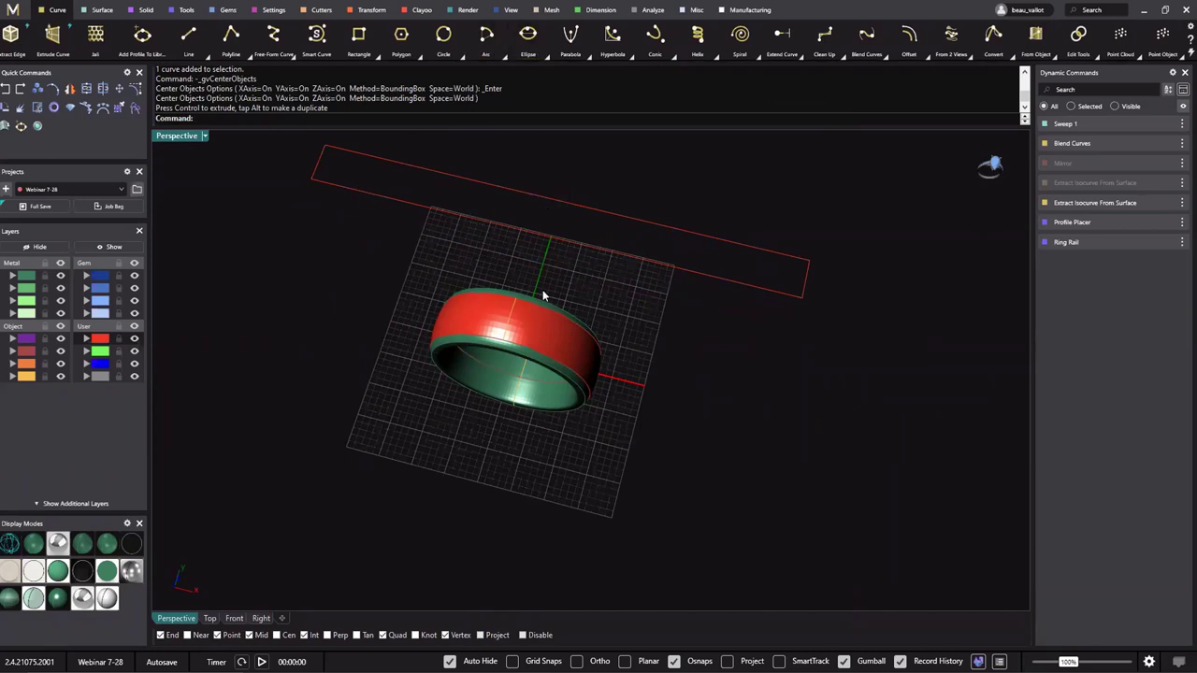
{"action": "left_click", "coordinate": [580, 241]}
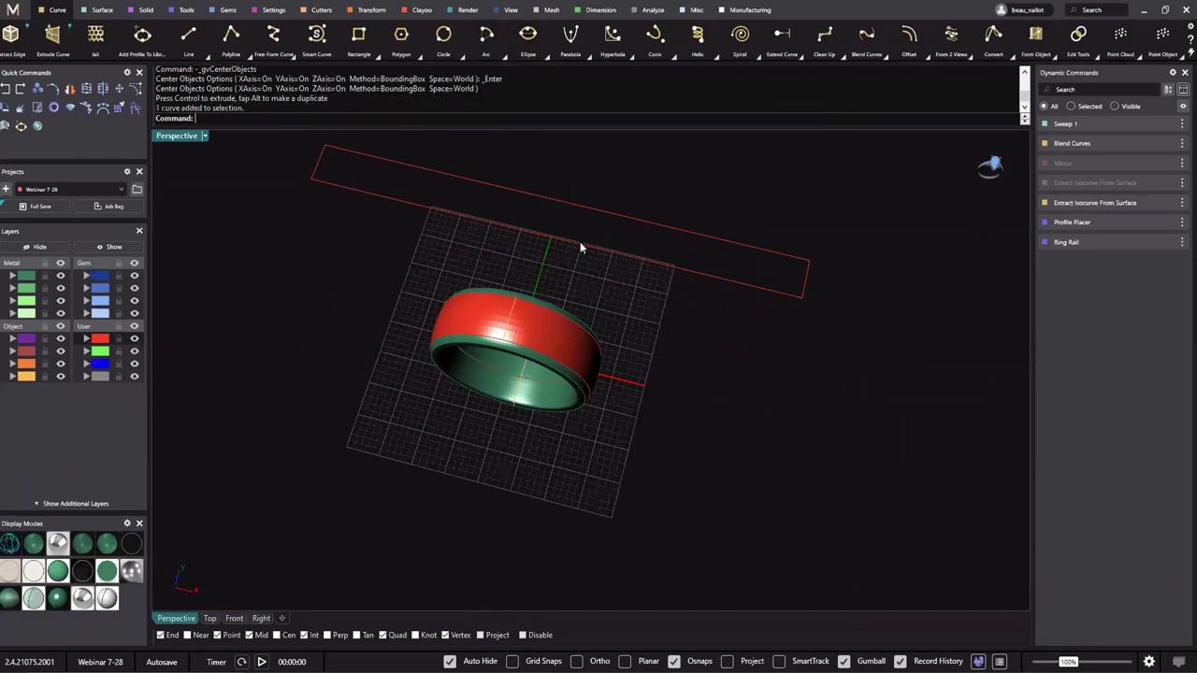
{"action": "left_click", "coordinate": [716, 281]}
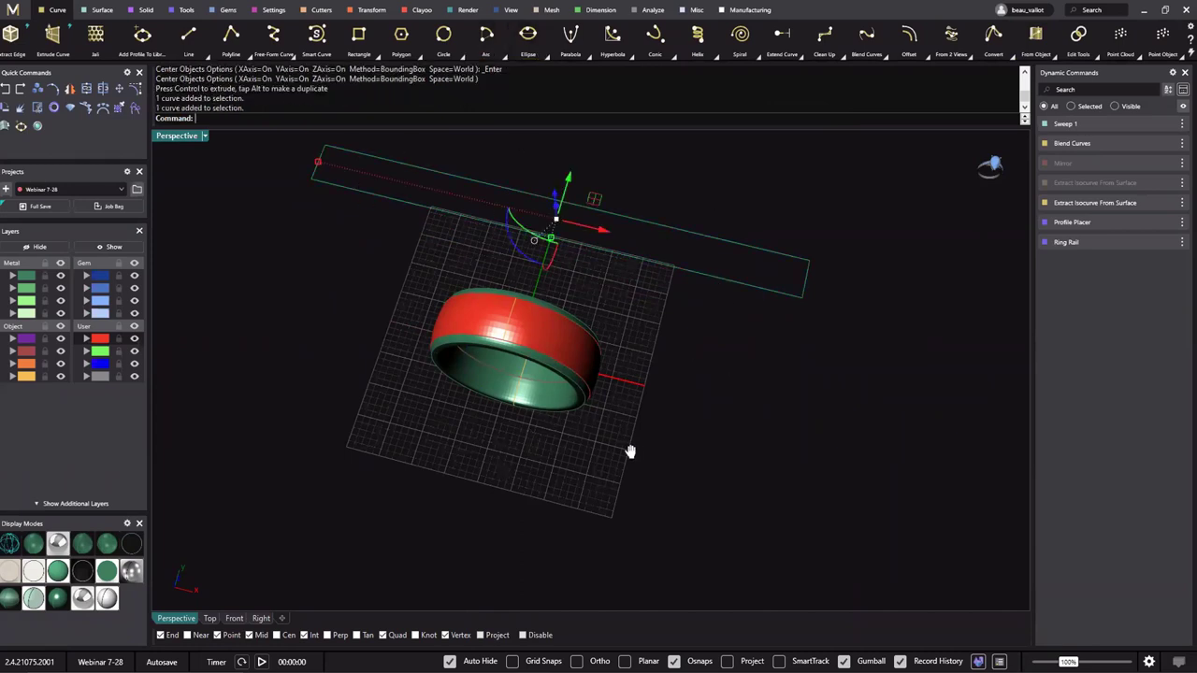
{"action": "right_click_drag", "start_coordinate": [631, 452], "coordinate": [548, 272], "text": "shift"}
{"action": "left_click", "coordinate": [557, 301]}
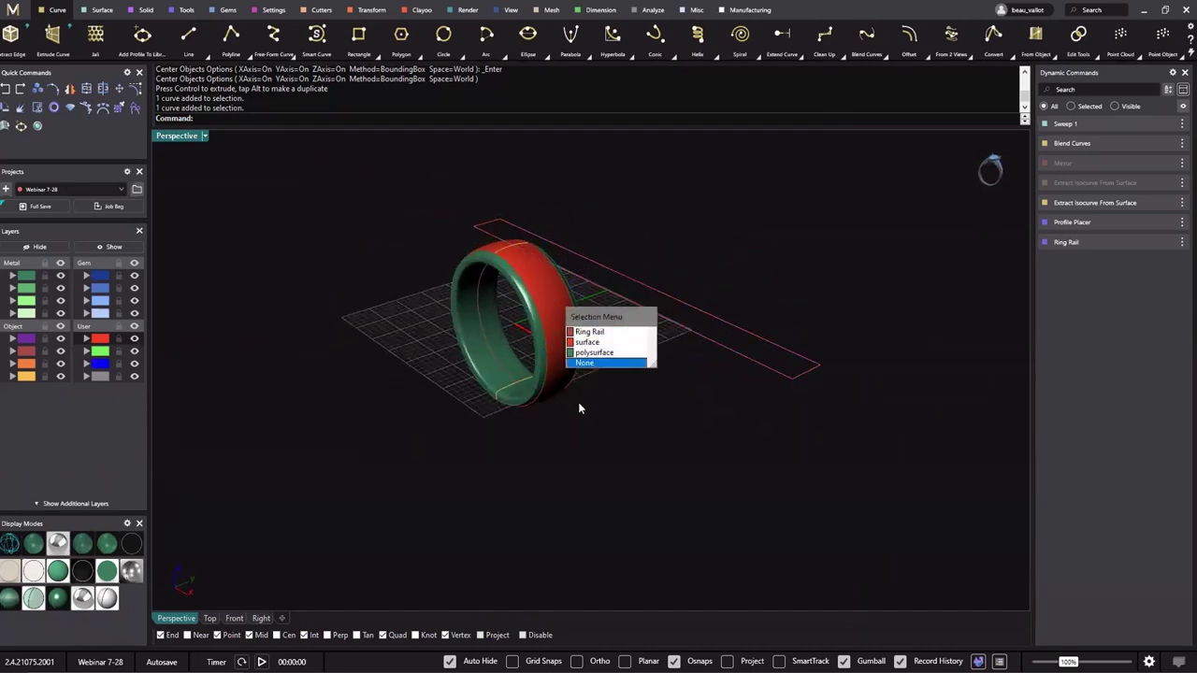
{"action": "left_click", "coordinate": [515, 257]}
{"action": "left_click", "coordinate": [350, 194]}
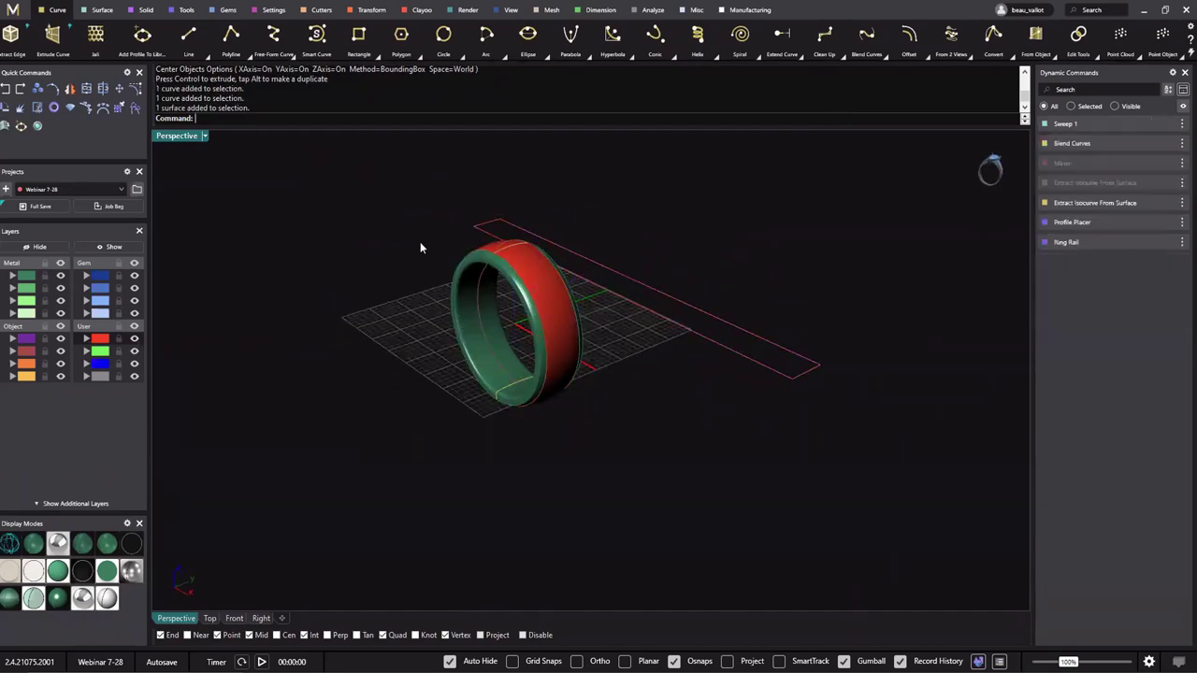
{"action": "right_click_drag", "start_coordinate": [702, 467], "coordinate": [815, 400]}
Make a planar surface from the closed flattened UV rectangle behind the ring.
{"action": "left_click", "coordinate": [663, 259]}
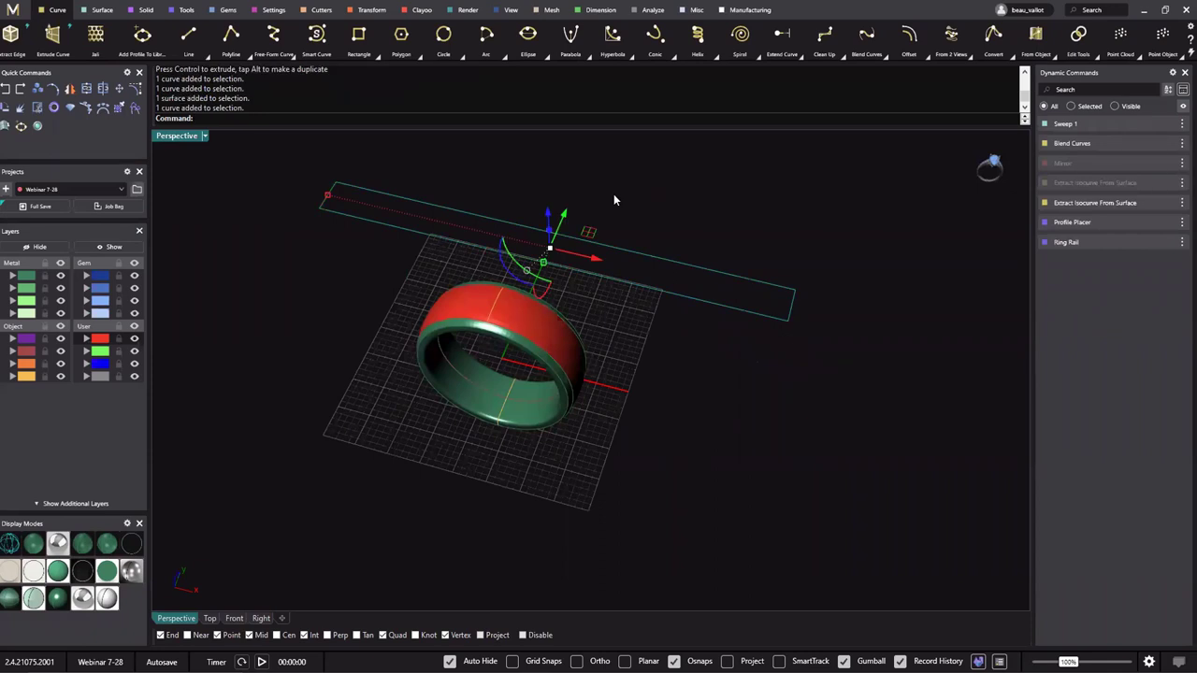
{"action": "right_click", "coordinate": [614, 194]}
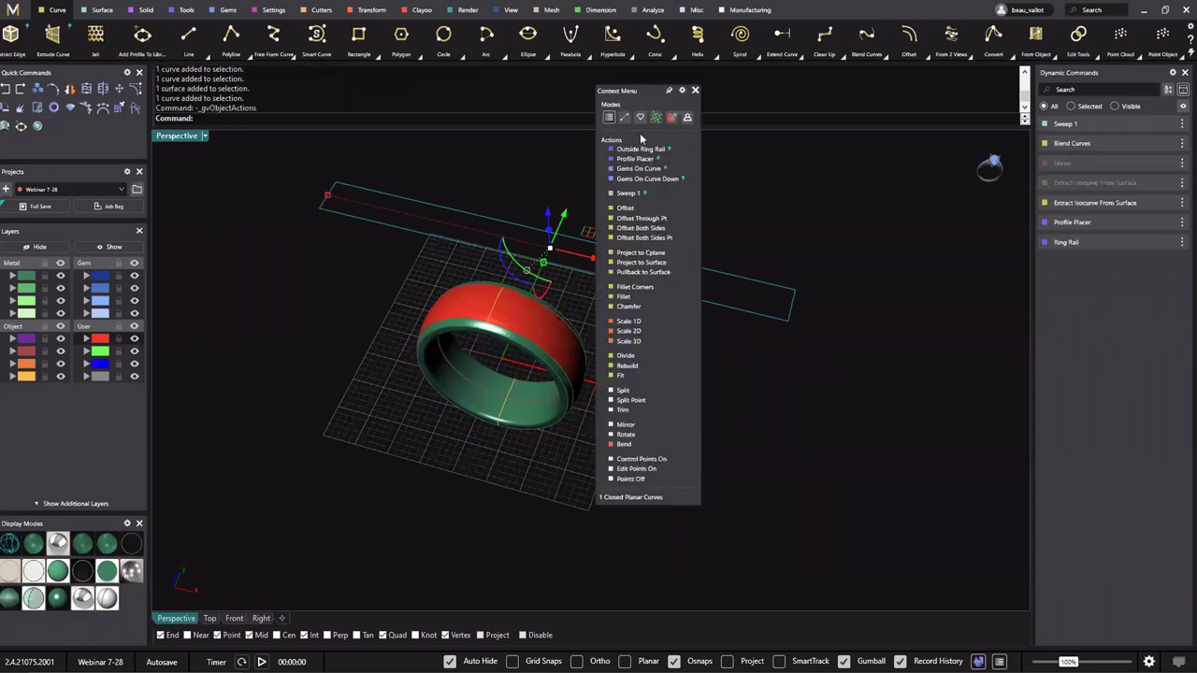
{"action": "left_click", "coordinate": [655, 119]}
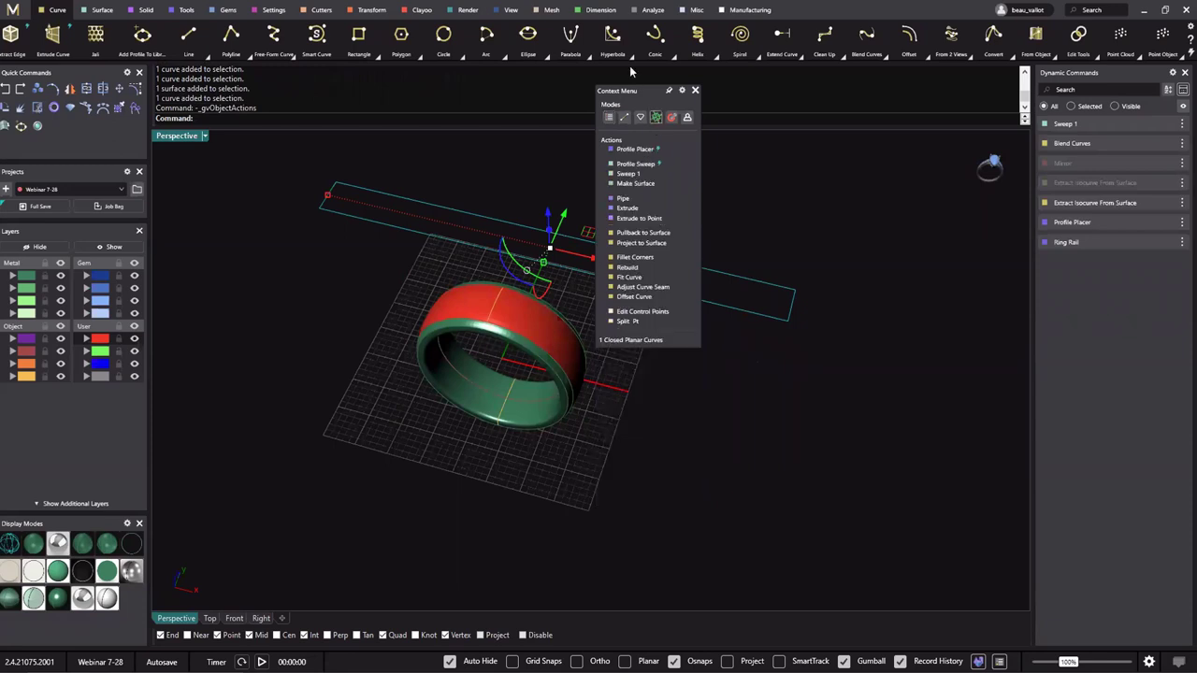
{"action": "left_click_drag", "start_coordinate": [634, 96], "coordinate": [916, 164]}
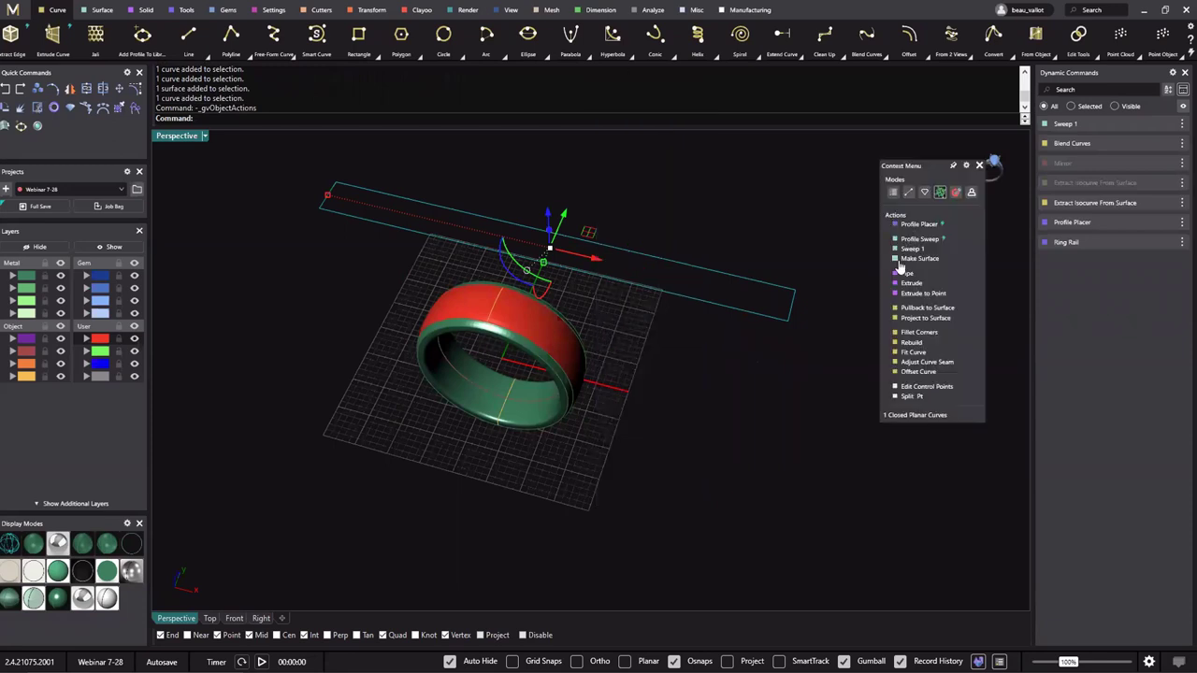
{"action": "left_click", "coordinate": [900, 254]}
{"action": "left_click", "coordinate": [649, 272]}
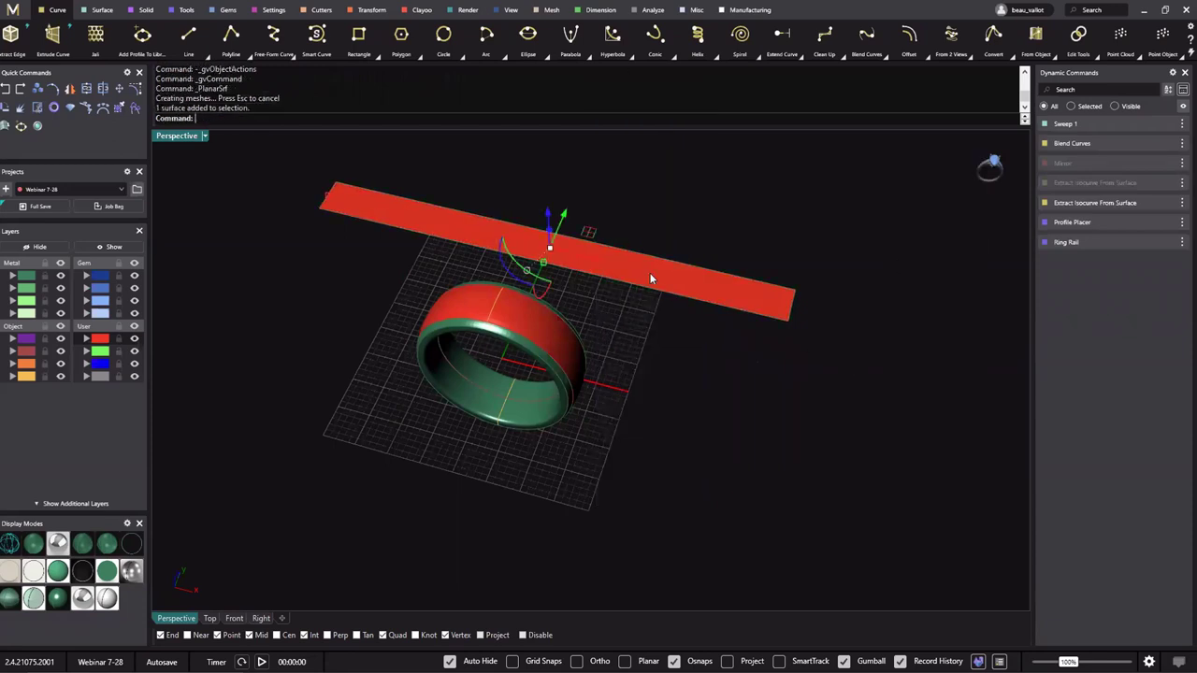
Move the flat rectangular surface behind the ring to the Metal 03 layer and clear the selection.
{"action": "left_click", "coordinate": [555, 339]}
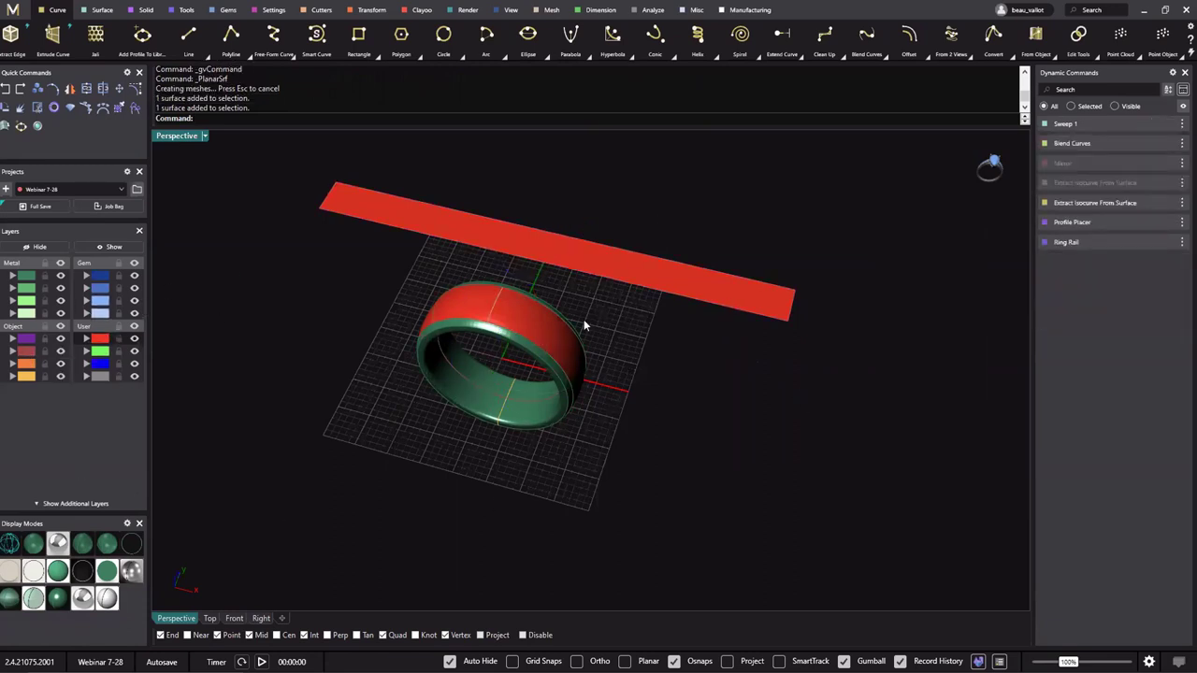
{"action": "right_click_drag", "start_coordinate": [708, 421], "coordinate": [563, 313]}
{"action": "left_click", "coordinate": [555, 253]}
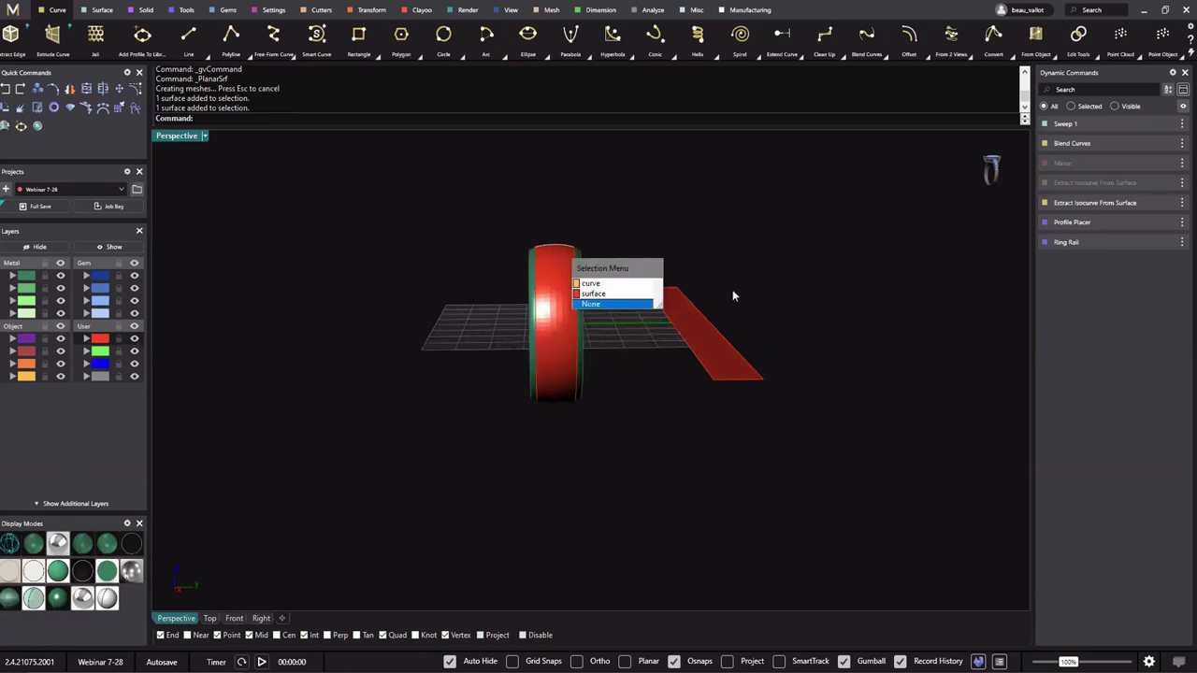
{"action": "left_click", "coordinate": [734, 293]}
{"action": "left_click", "coordinate": [705, 333]}
{"action": "left_click", "coordinate": [834, 302]}
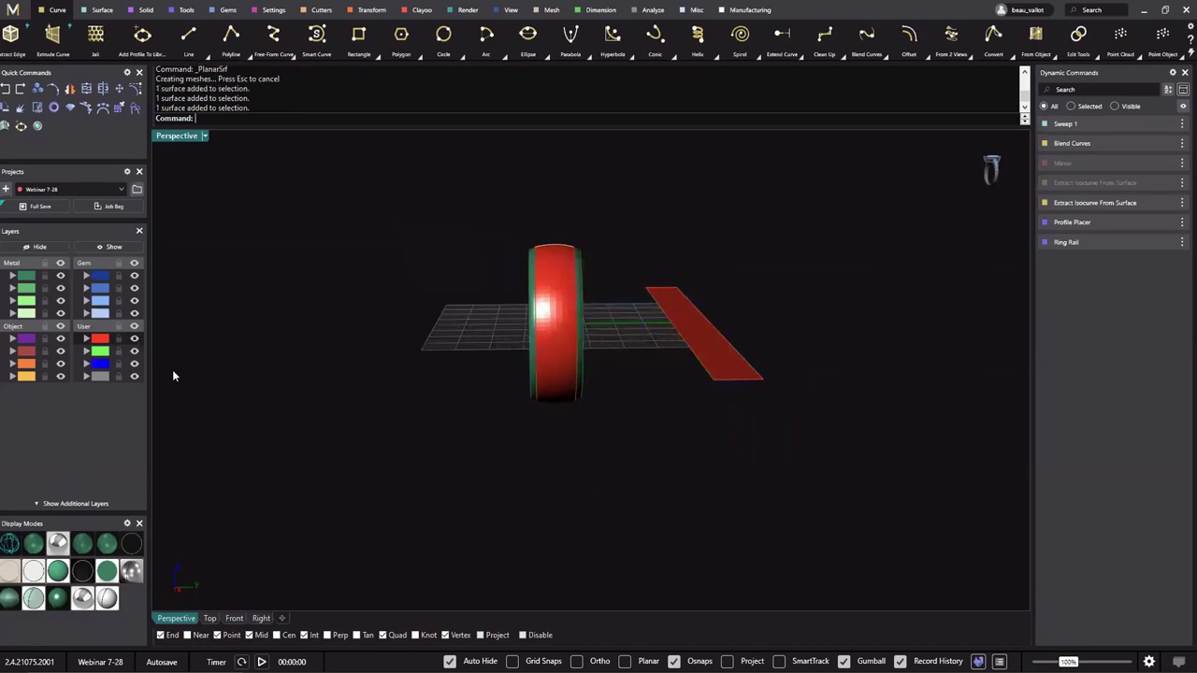
{"action": "left_click", "coordinate": [740, 364]}
{"action": "left_click", "coordinate": [23, 300]}
{"action": "left_click", "coordinate": [277, 259]}
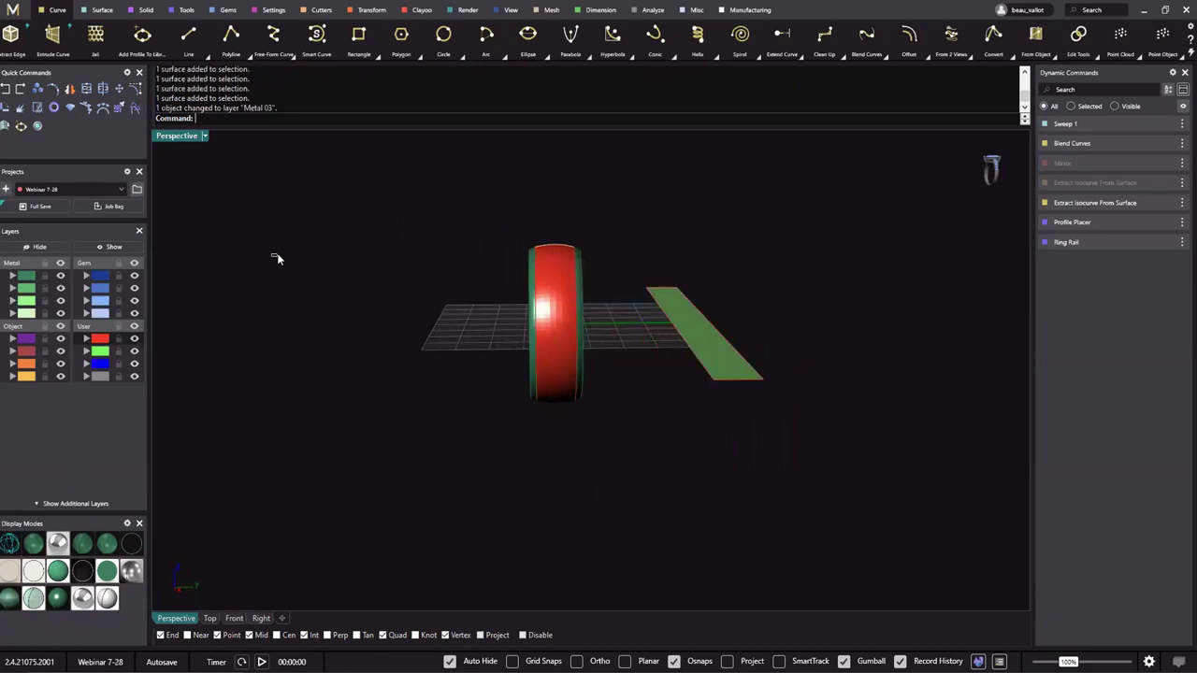
{"action": "right_click_drag", "start_coordinate": [271, 257], "coordinate": [366, 298]}
{"action": "left_click", "coordinate": [365, 299]}
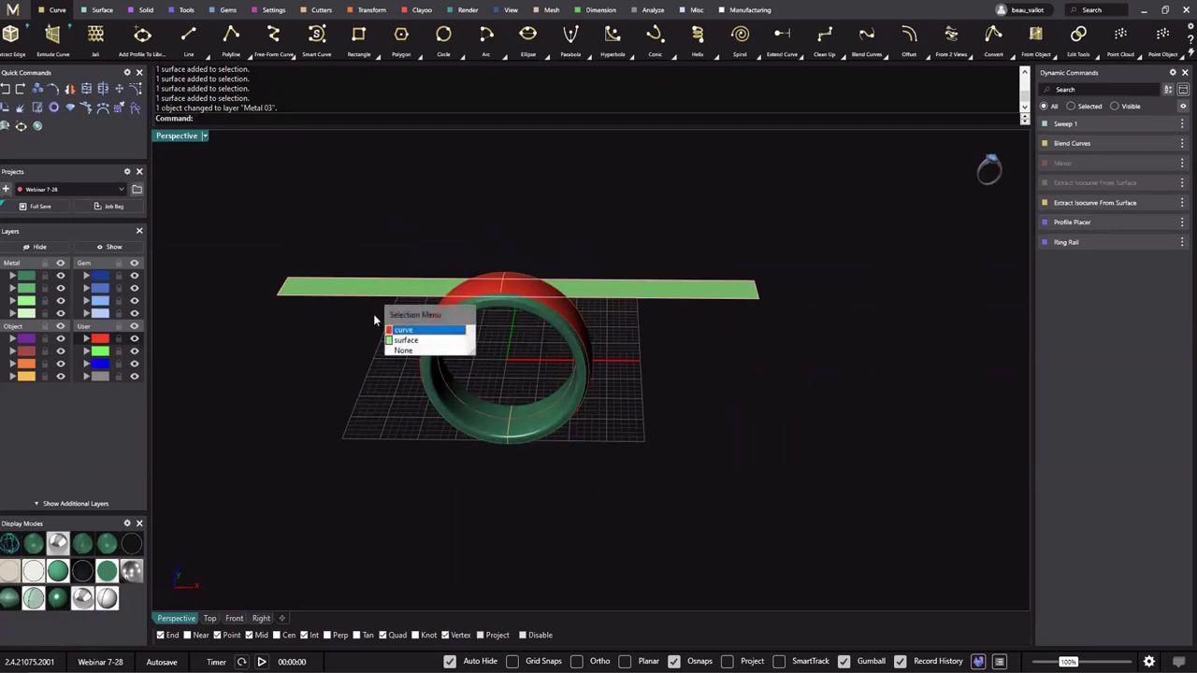
{"action": "left_click", "coordinate": [418, 334]}
{"action": "left_click", "coordinate": [225, 404]}
{"action": "left_click", "coordinate": [302, 296]}
{"action": "left_click", "coordinate": [283, 422]}
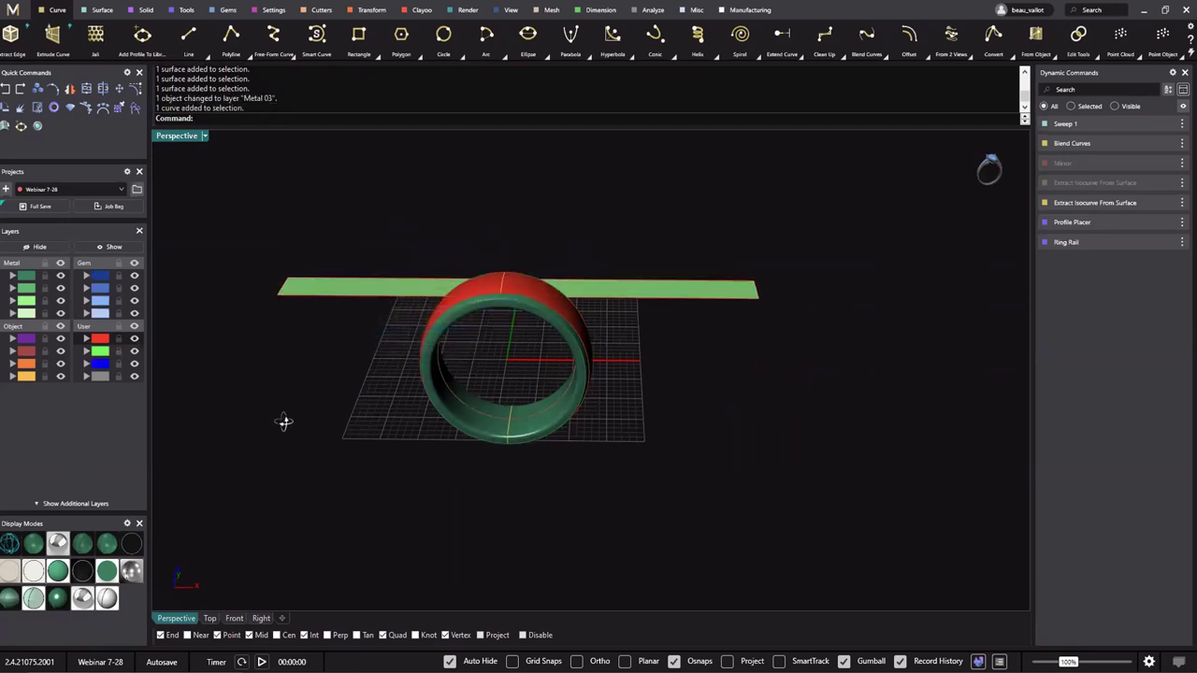
{"action": "right_click_drag", "start_coordinate": [284, 421], "coordinate": [652, 367]}
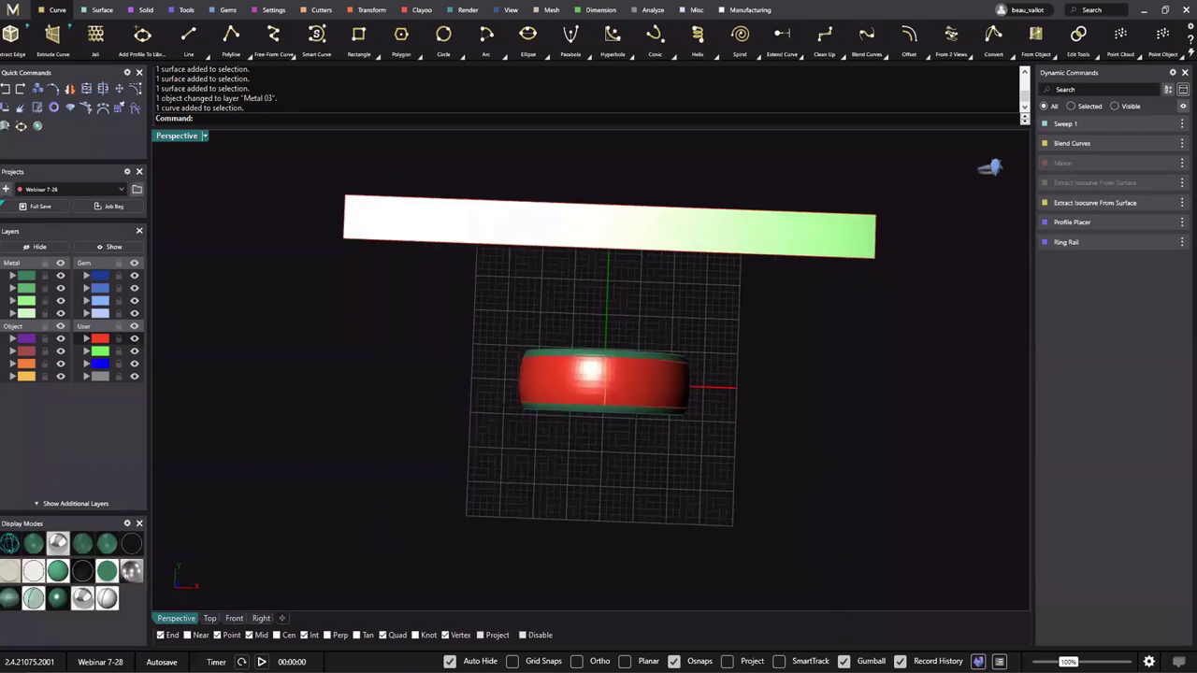
Switch to Paint 3D to review the honeycomb band in the reference photo, and move its window out of the way.
{"action": "key", "text": "alt+Tab"}
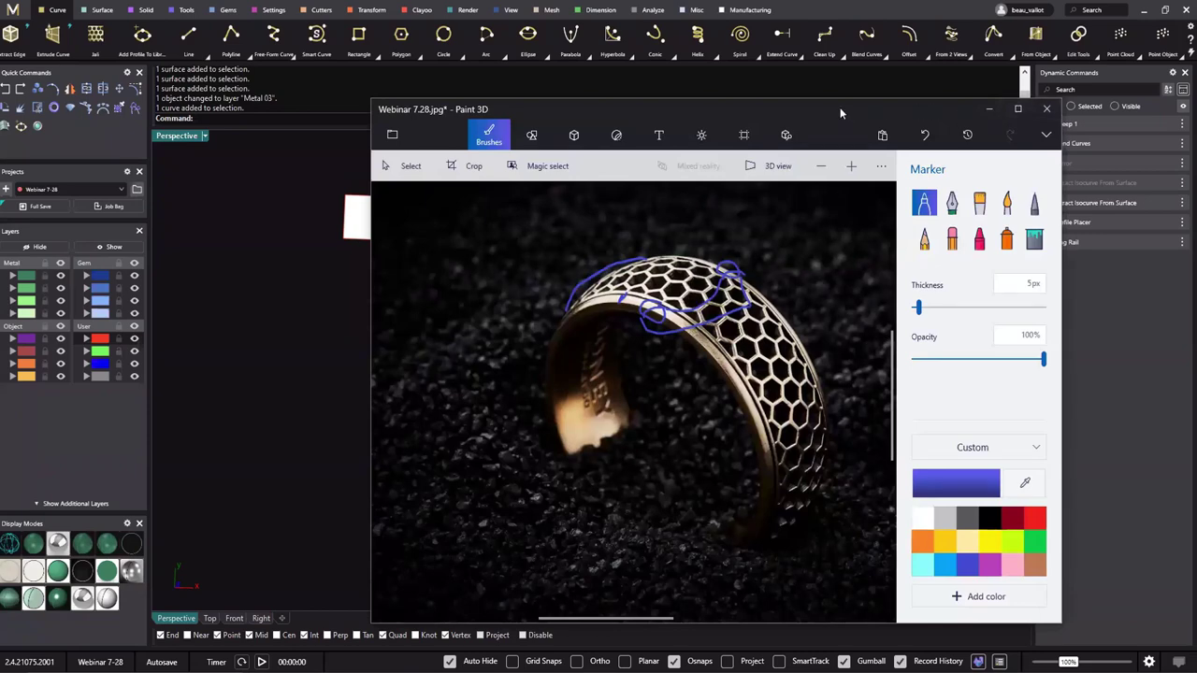
{"action": "left_click_drag", "start_coordinate": [839, 113], "coordinate": [1196, 114]}
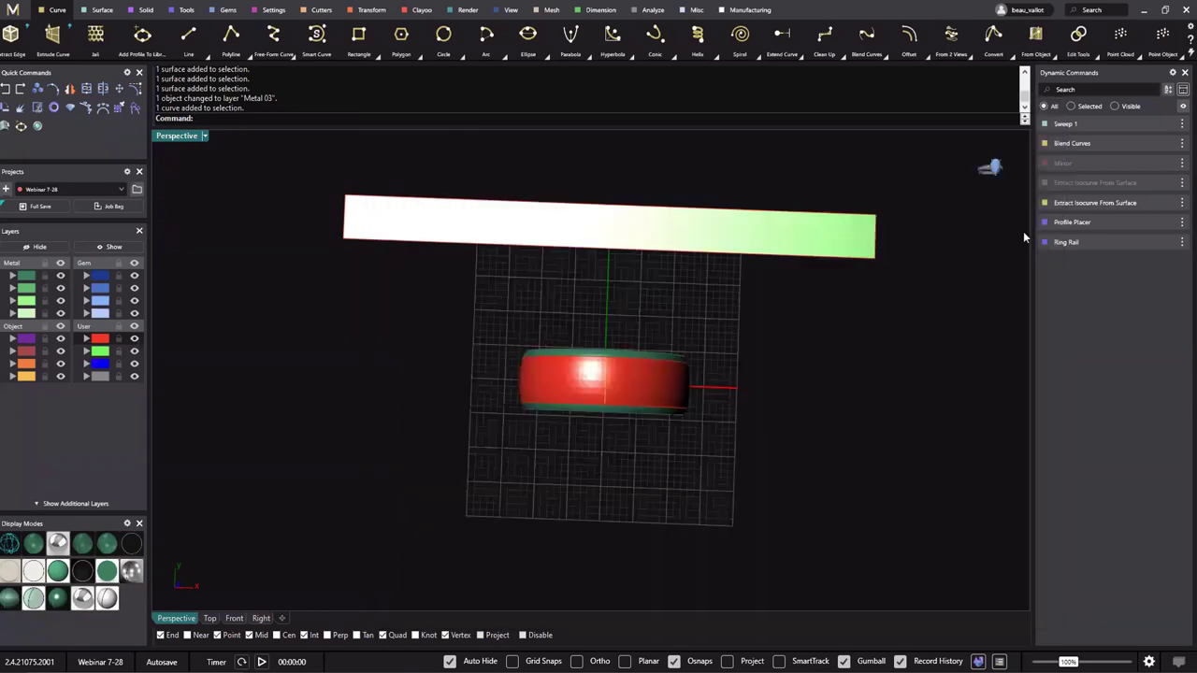
{"action": "right_click_drag", "start_coordinate": [699, 288], "coordinate": [608, 210]}
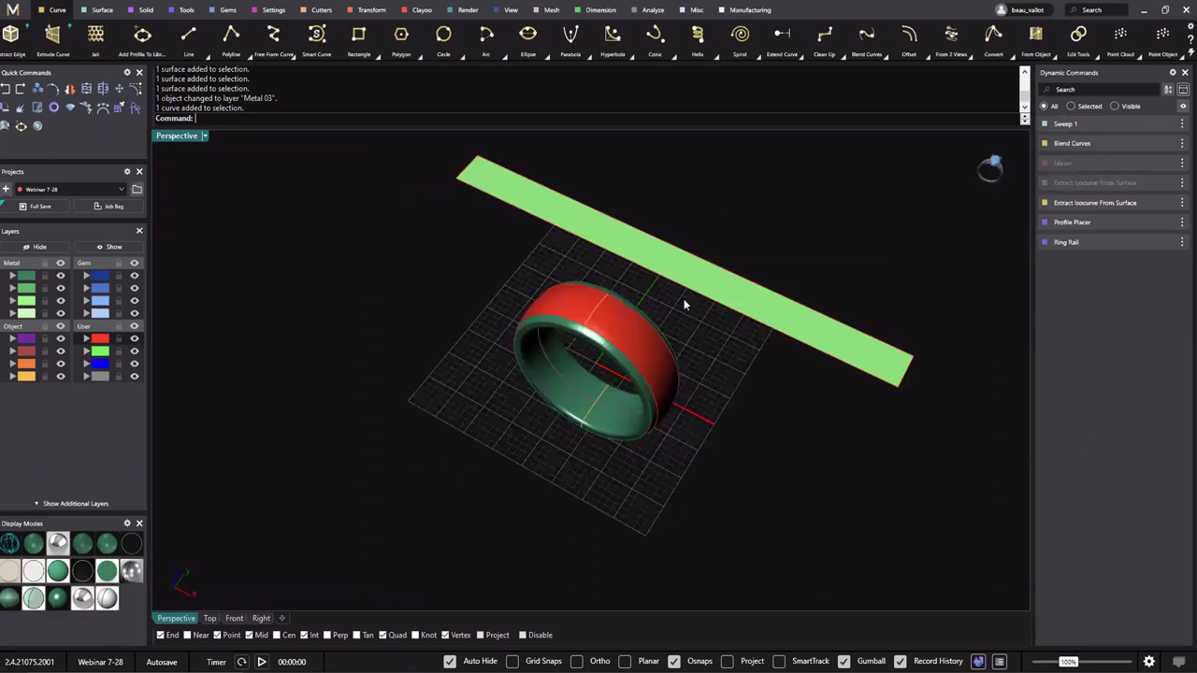
Start the Jali command and assign the flat green strip as its surface, enlarging the settings window to expose every parameter.
{"action": "left_click", "coordinate": [603, 313]}
{"action": "left_click", "coordinate": [737, 284]}
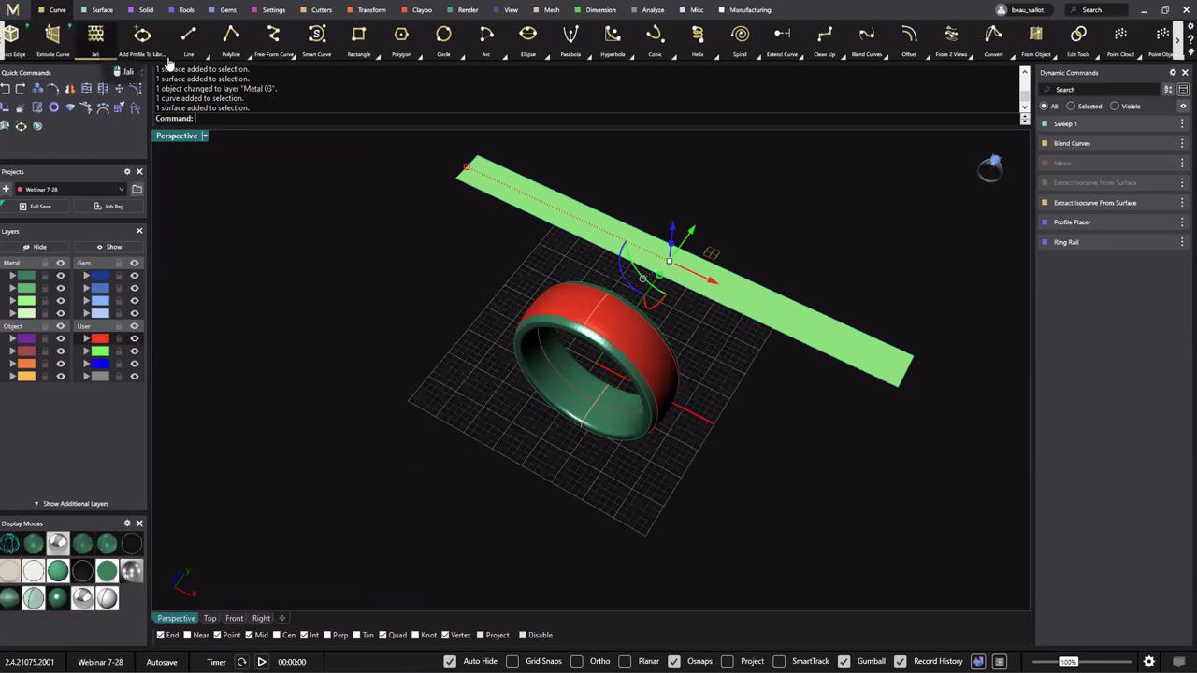
{"action": "right_click_drag", "start_coordinate": [929, 458], "coordinate": [838, 224]}
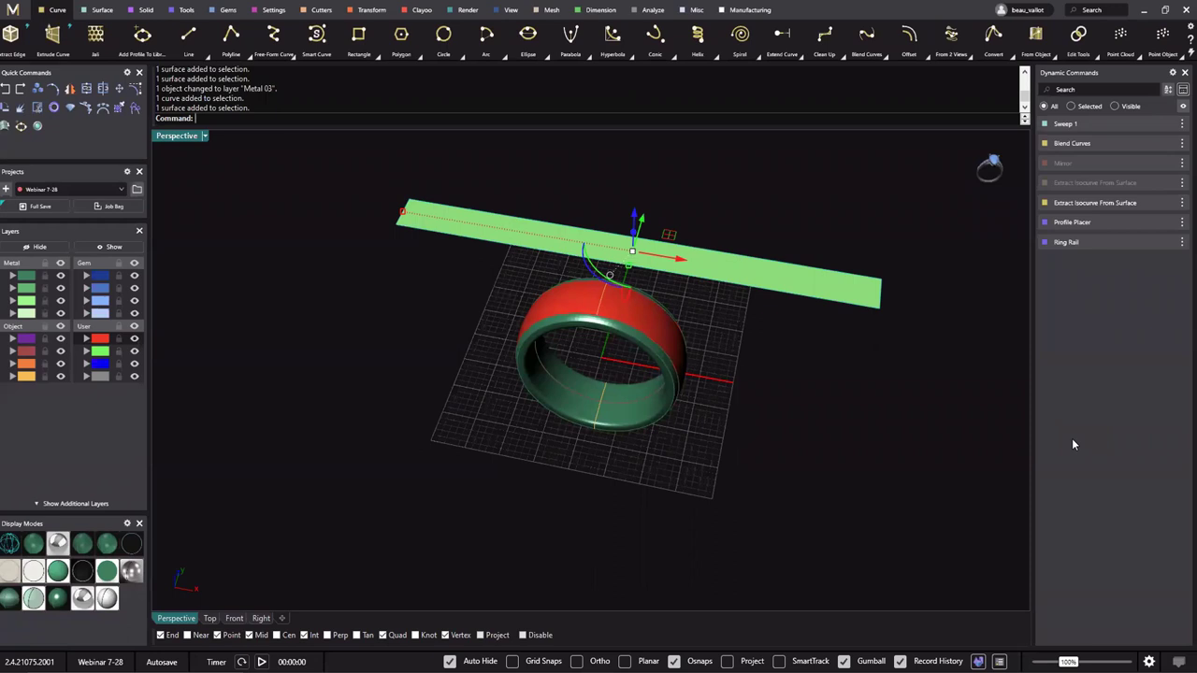
{"action": "left_click", "coordinate": [95, 47]}
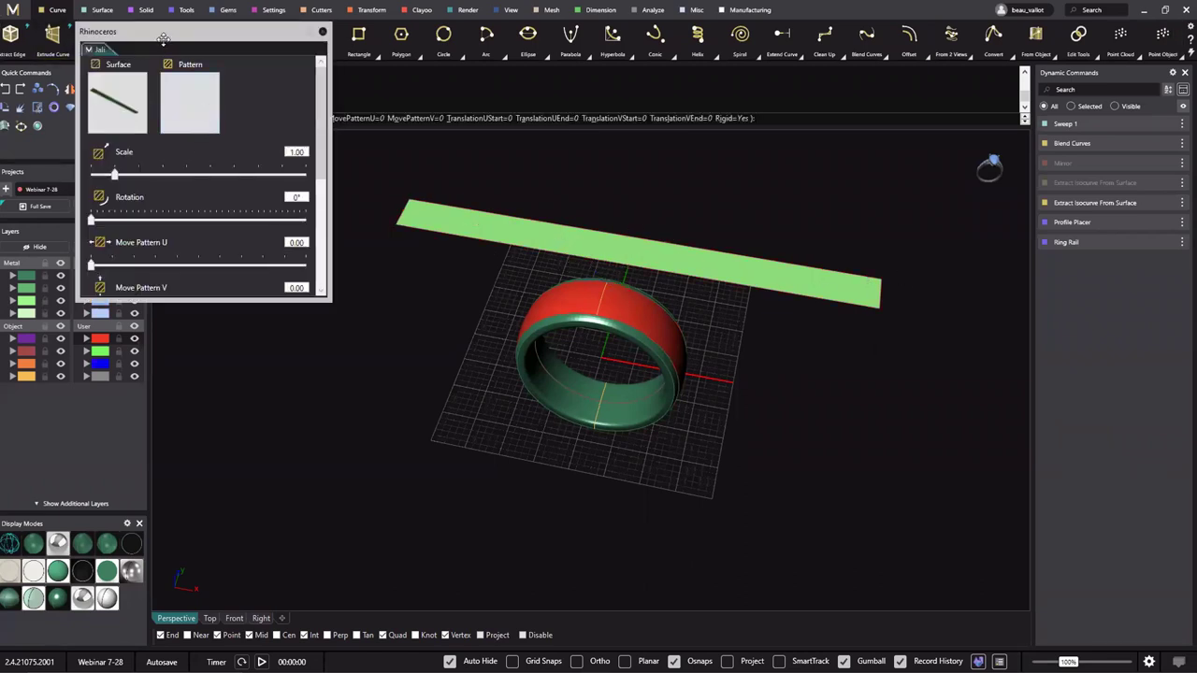
{"action": "left_click_drag", "start_coordinate": [164, 38], "coordinate": [972, 270]}
{"action": "right_click_drag", "start_coordinate": [775, 219], "coordinate": [643, 245]}
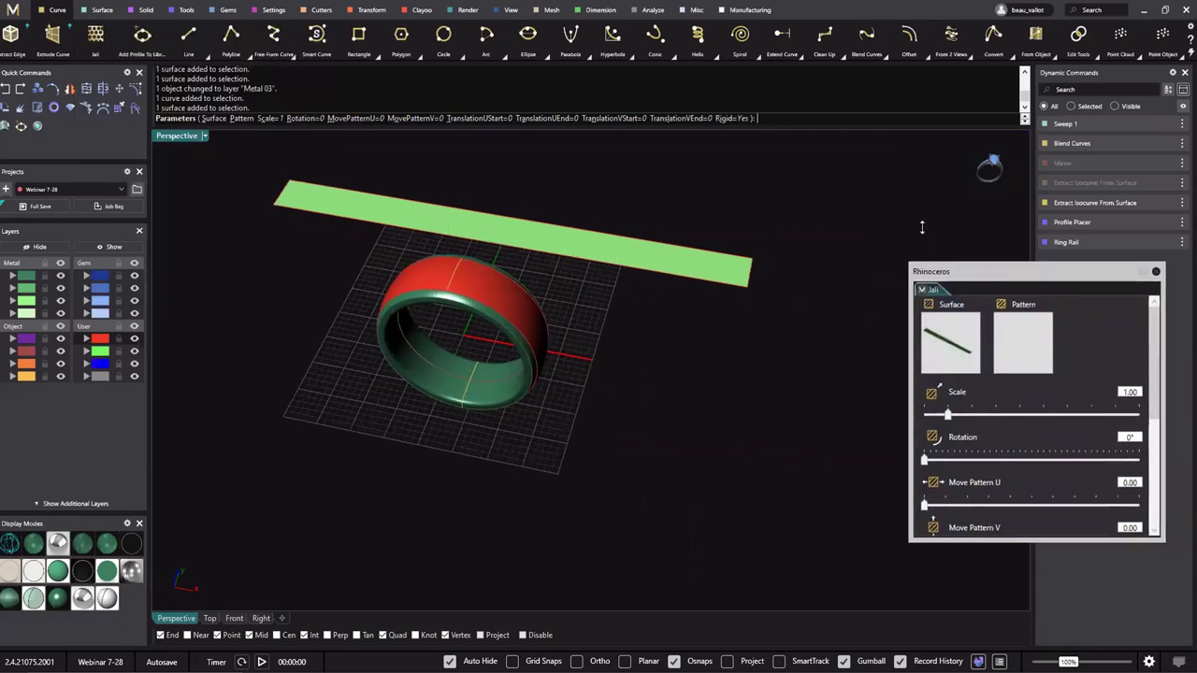
{"action": "left_click_drag", "start_coordinate": [922, 228], "coordinate": [922, 69]}
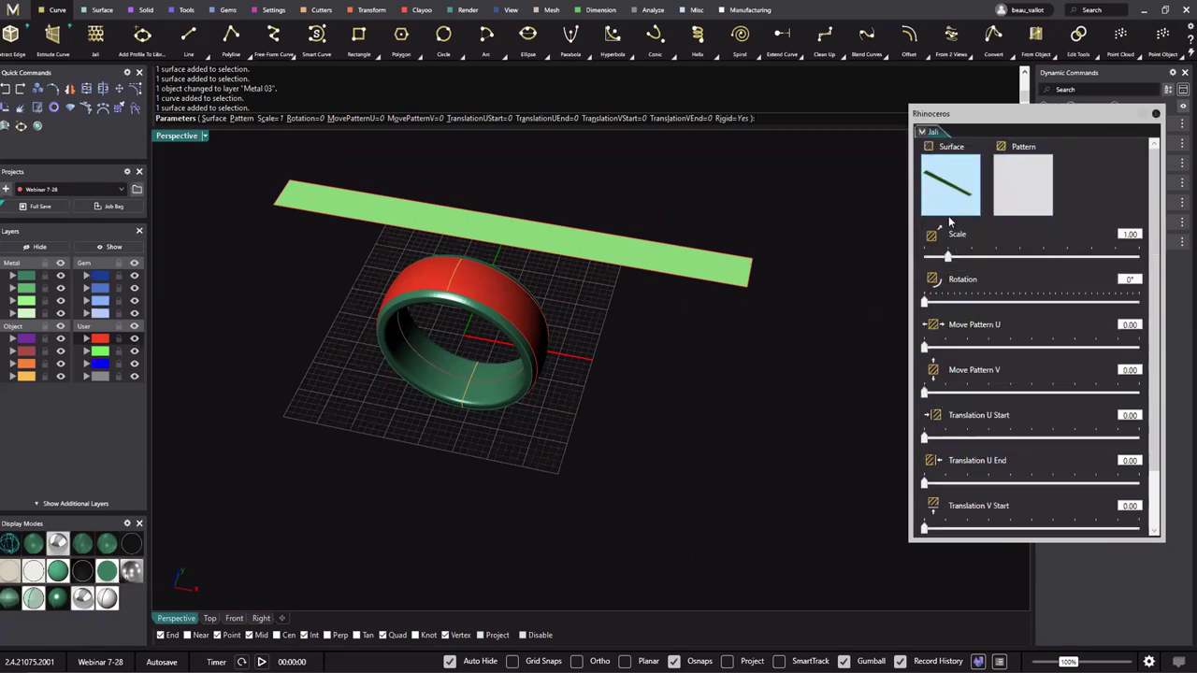
{"action": "left_click", "coordinate": [964, 185]}
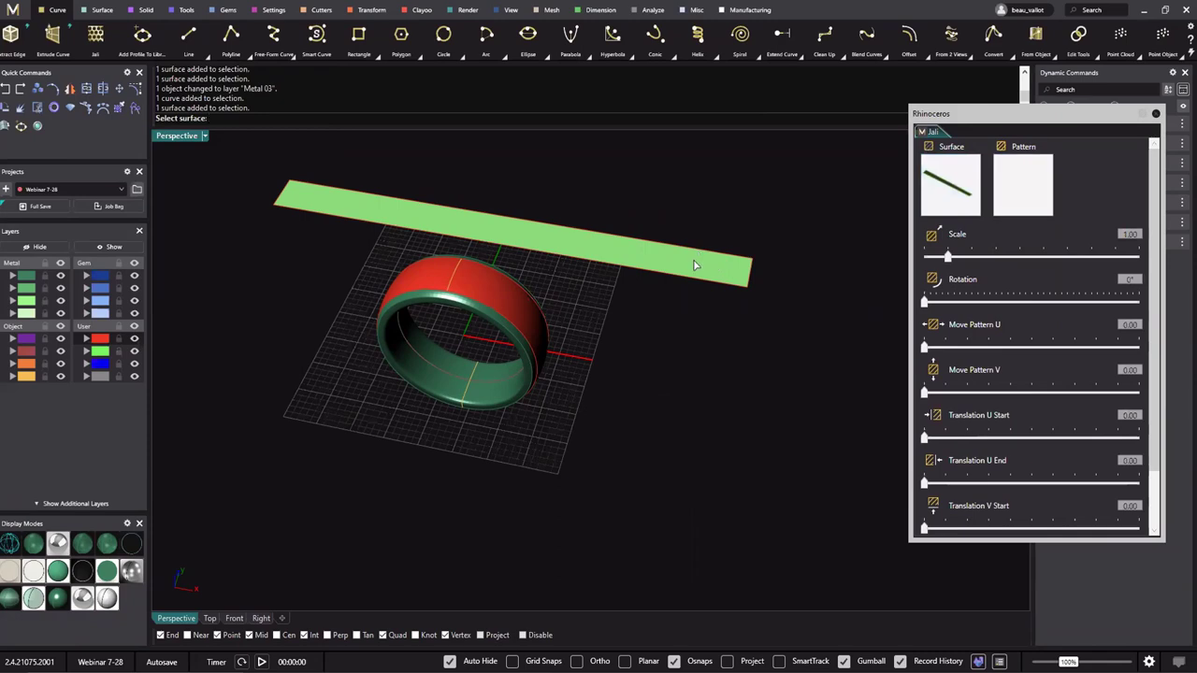
{"action": "left_click", "coordinate": [695, 266]}
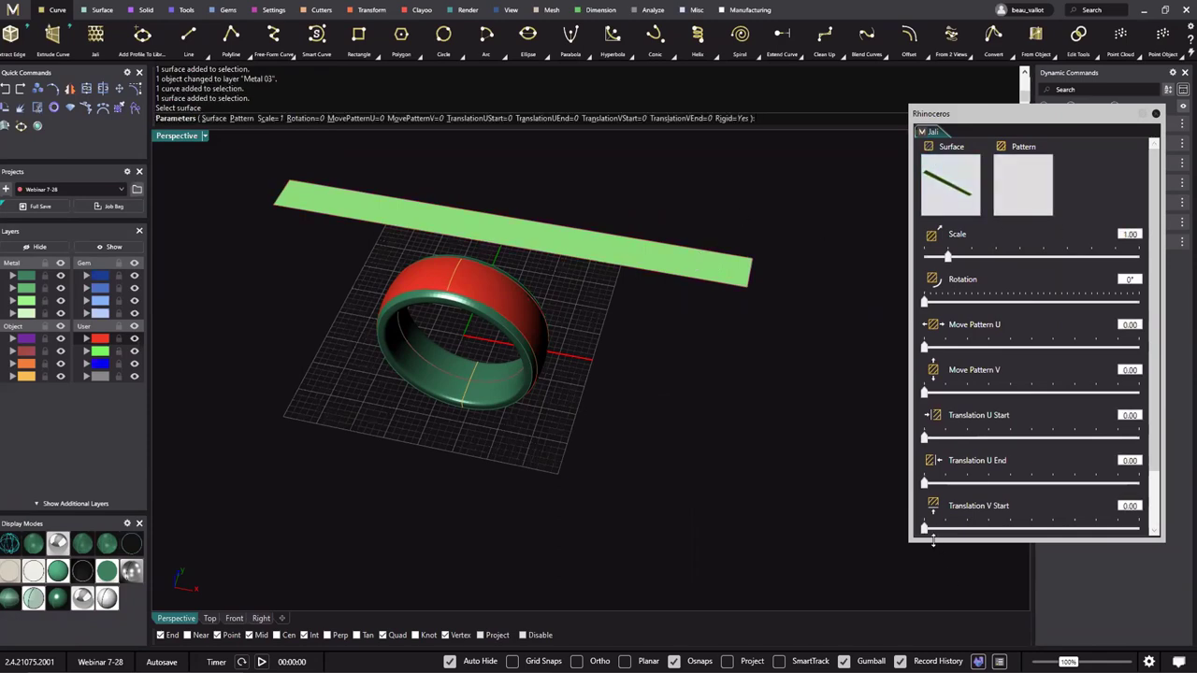
{"action": "left_click_drag", "start_coordinate": [933, 590], "coordinate": [926, 642]}
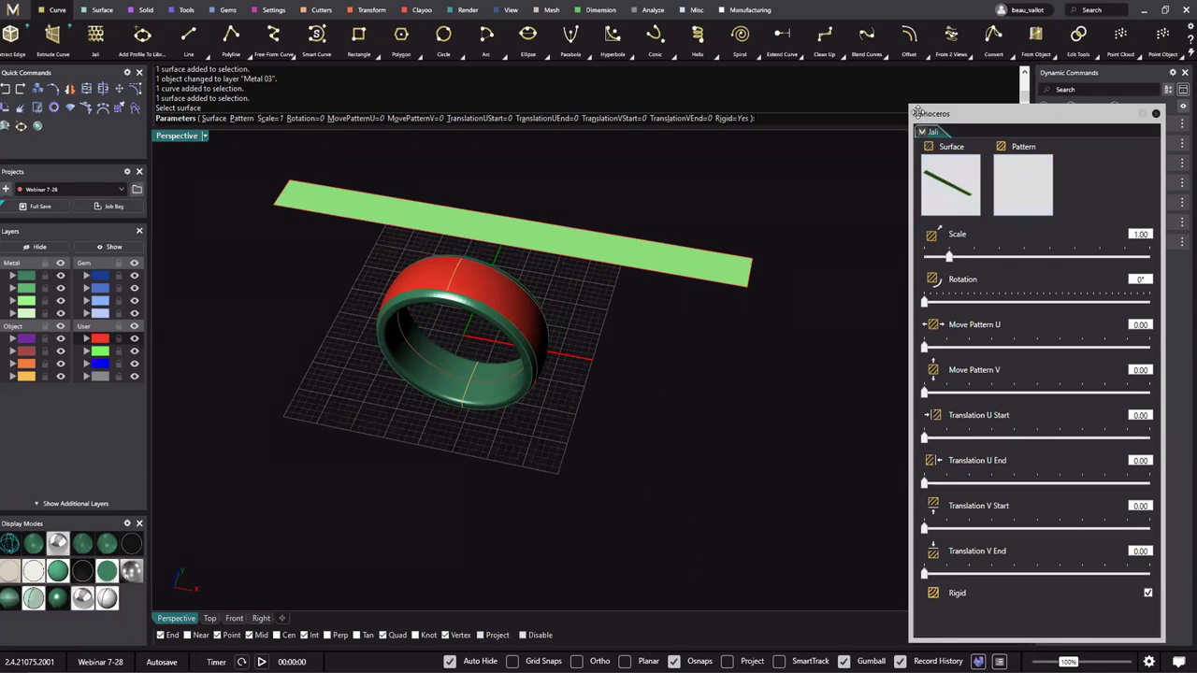
{"action": "left_click_drag", "start_coordinate": [922, 117], "coordinate": [846, 96]}
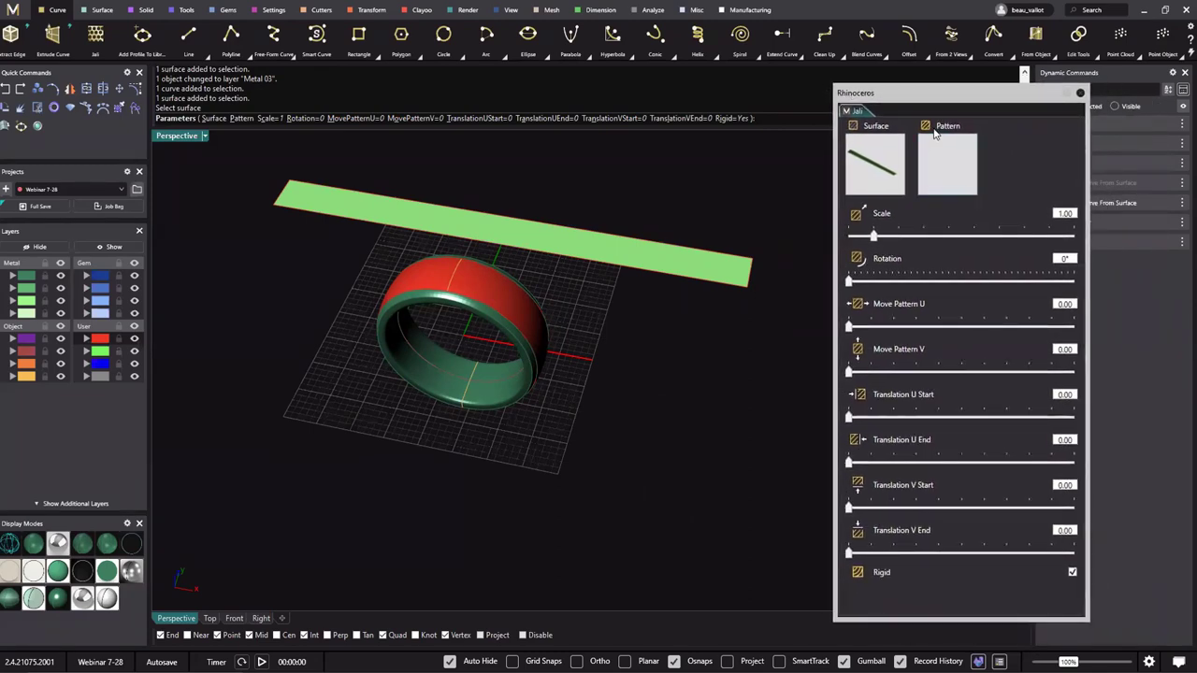
Find hexagonal pattern 178 in the pattern library and apply it to the flat strip.
{"action": "left_click", "coordinate": [946, 163]}
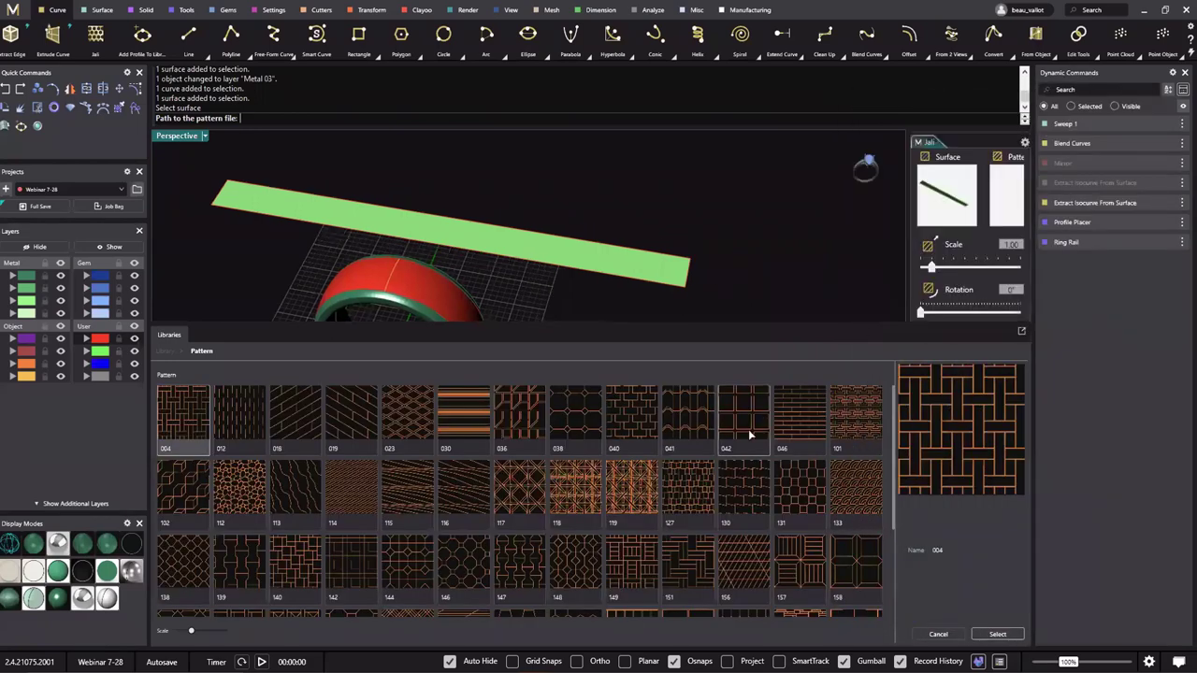
{"action": "scroll", "coordinate": [605, 453], "scroll_direction": "down", "scroll_amount": 3}
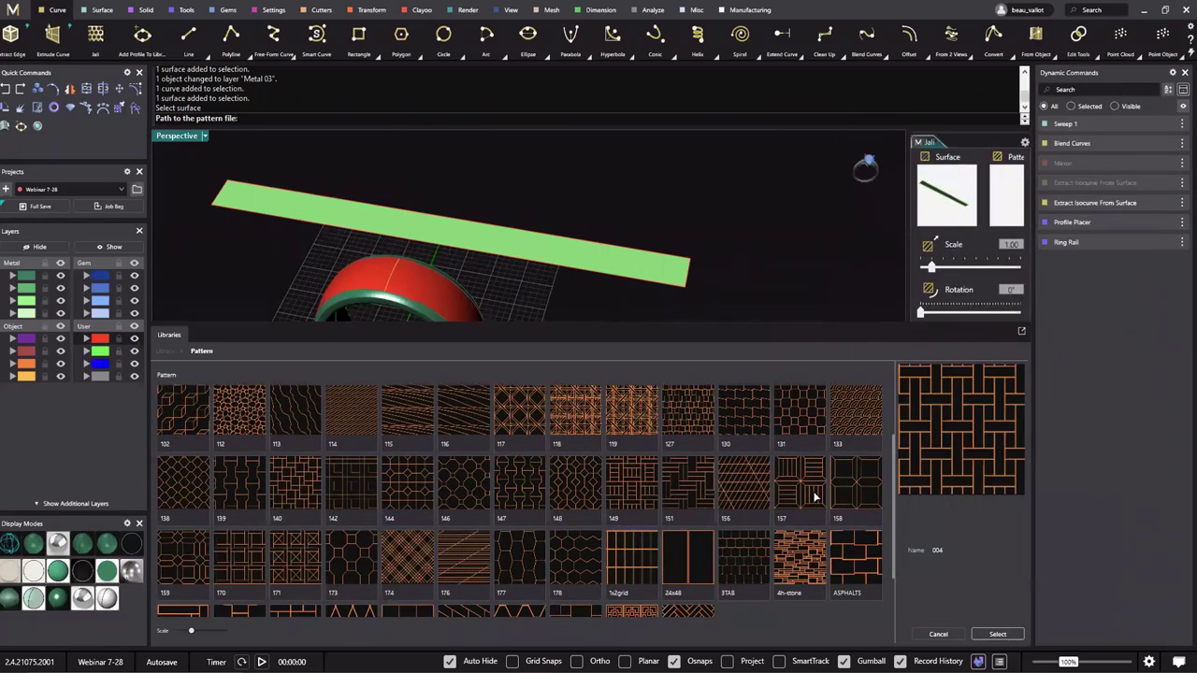
{"action": "scroll", "coordinate": [543, 519], "scroll_direction": "up", "scroll_amount": 5}
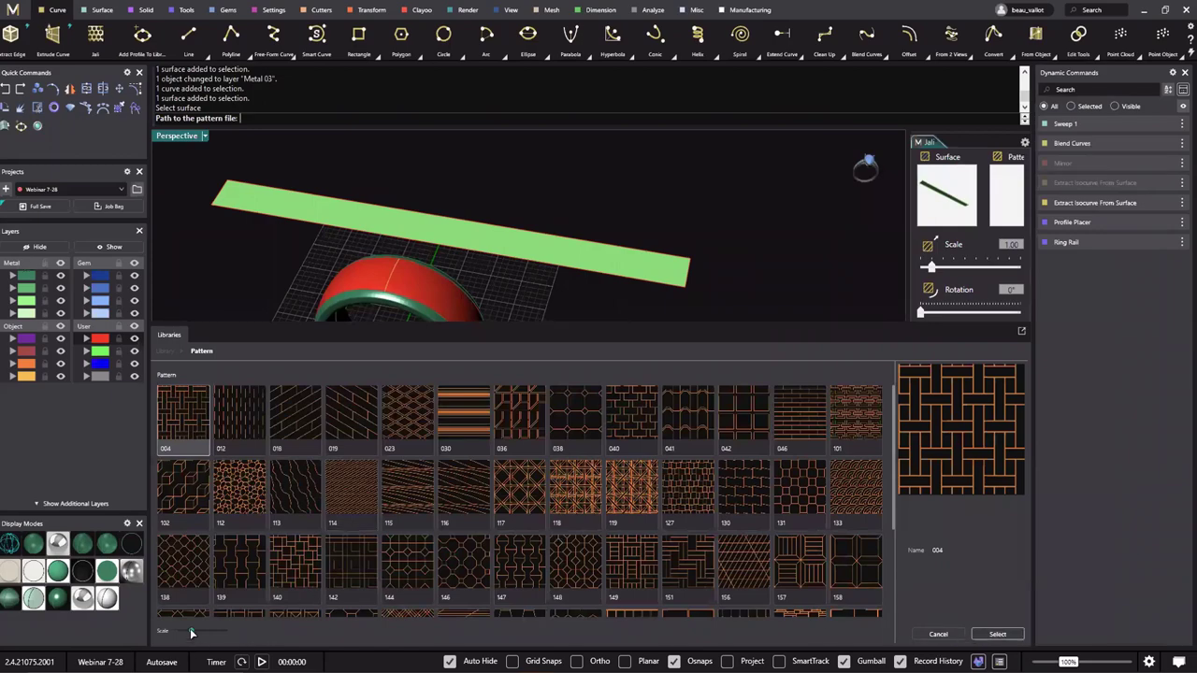
{"action": "left_click_drag", "start_coordinate": [202, 635], "coordinate": [219, 631]}
{"action": "scroll", "coordinate": [604, 519], "scroll_direction": "down", "scroll_amount": 10}
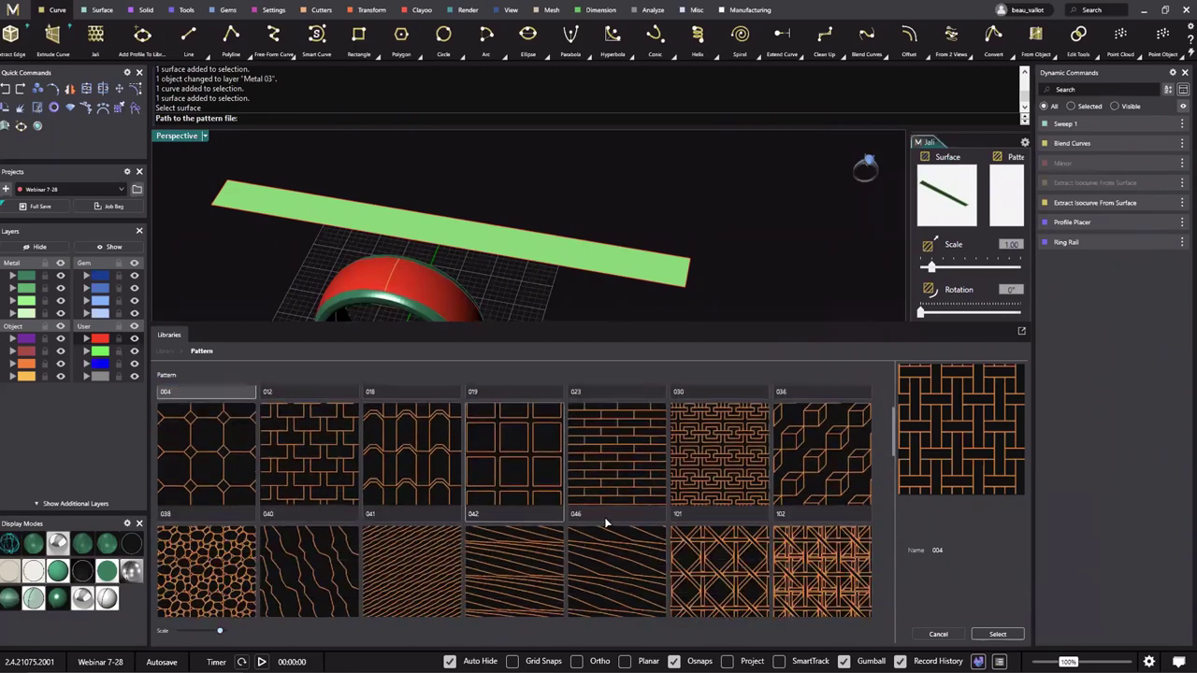
{"action": "scroll", "coordinate": [606, 524], "scroll_direction": "down", "scroll_amount": 3}
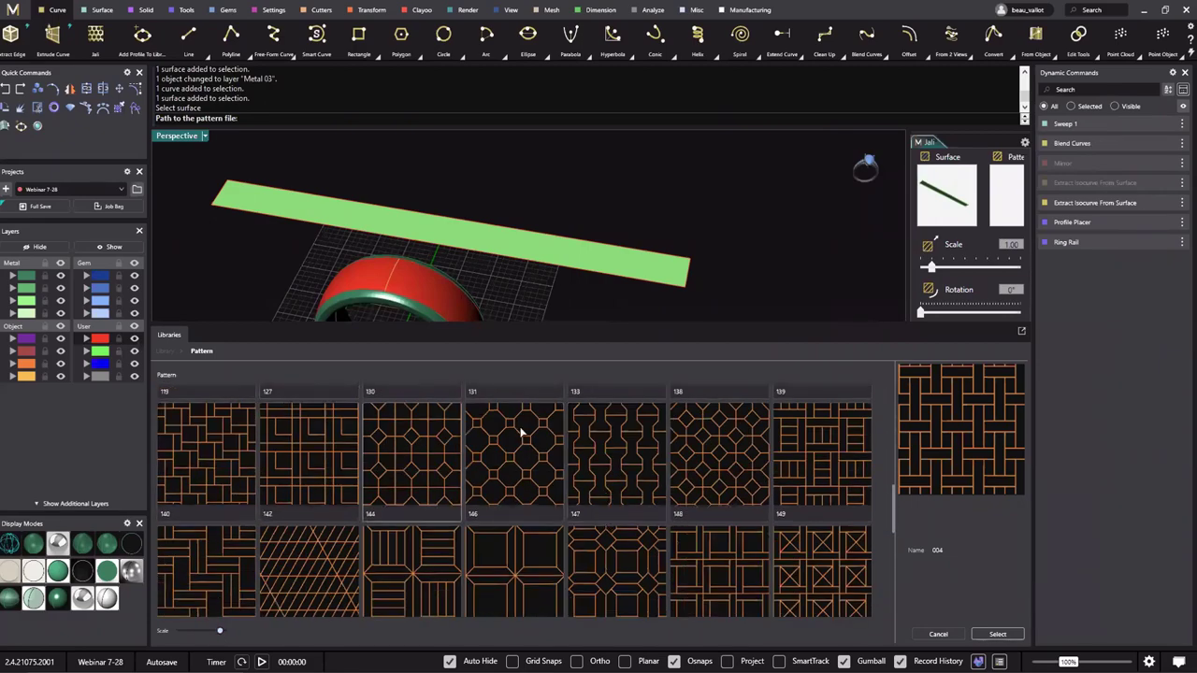
{"action": "scroll", "coordinate": [505, 458], "scroll_direction": "down", "scroll_amount": 1}
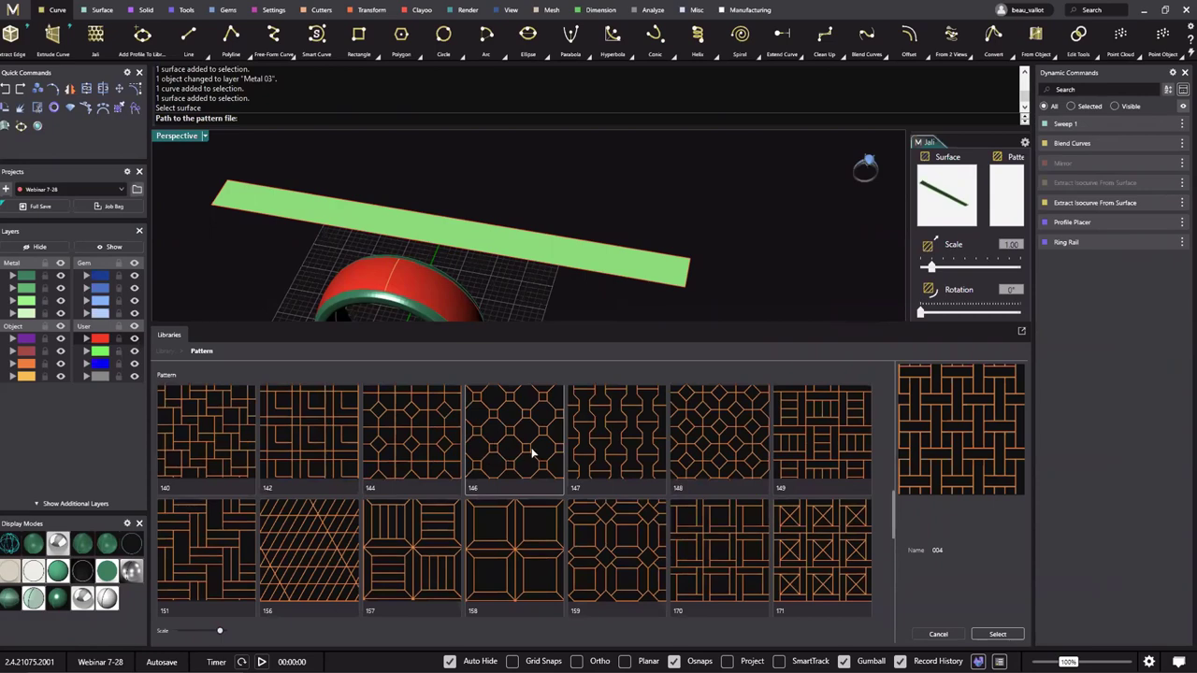
{"action": "scroll", "coordinate": [533, 453], "scroll_direction": "down", "scroll_amount": 8}
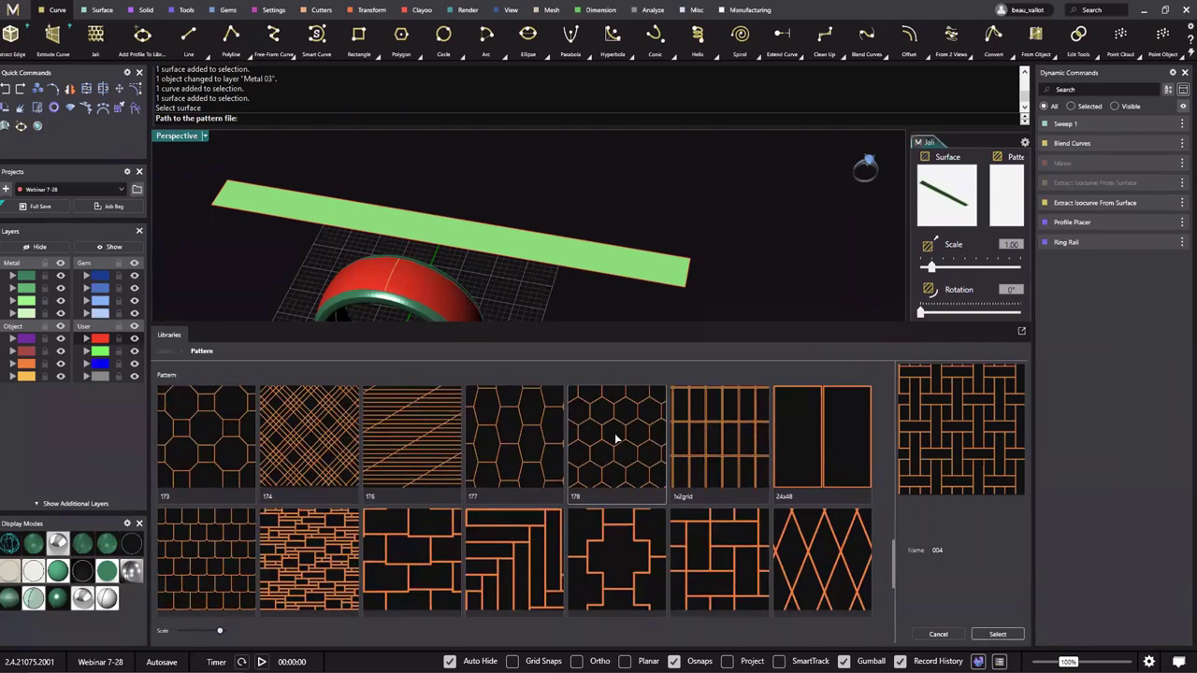
{"action": "left_click", "coordinate": [615, 439]}
{"action": "left_click", "coordinate": [997, 634]}
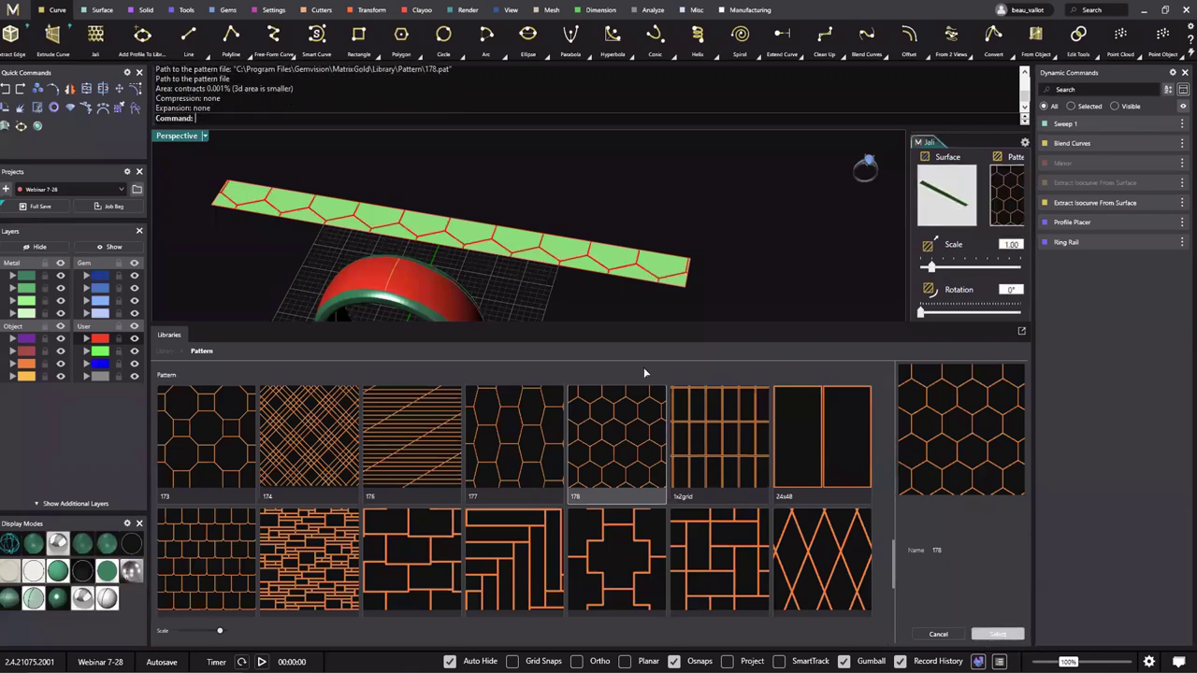
Set the Jali pattern scale to 0.50 and inspect the hexagons at the end of the strip.
{"action": "right_click_drag", "start_coordinate": [541, 358], "coordinate": [804, 290]}
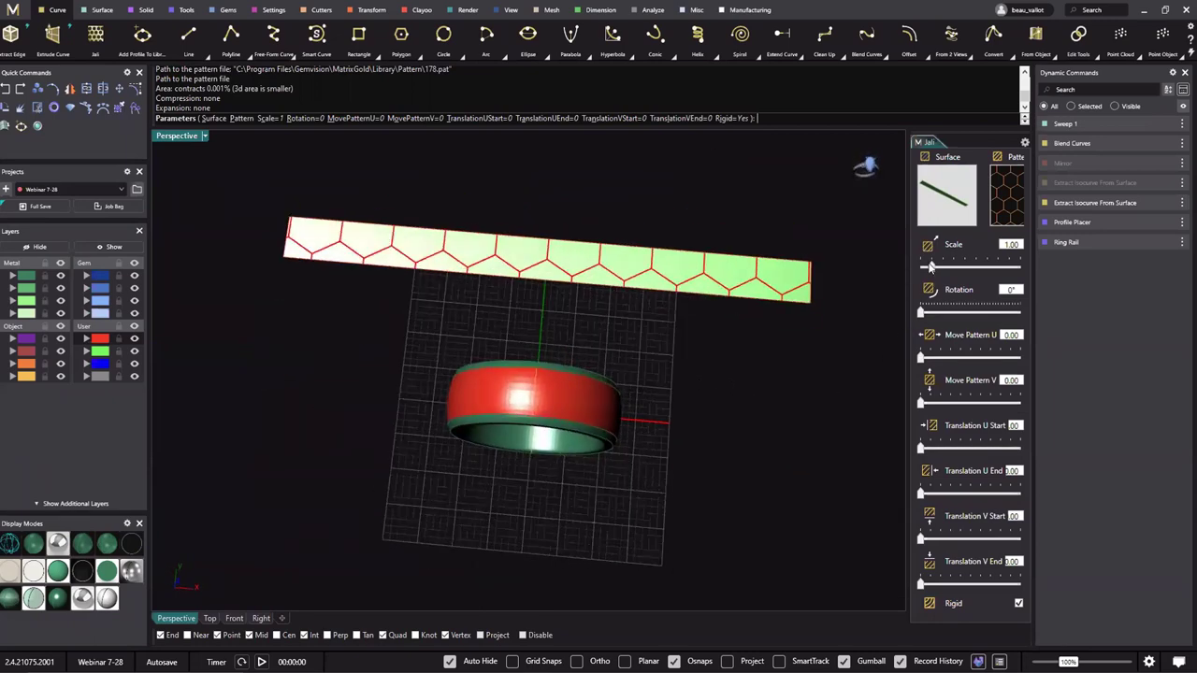
{"action": "left_click_drag", "start_coordinate": [930, 269], "coordinate": [921, 268]}
{"action": "right_click_drag", "start_coordinate": [750, 365], "coordinate": [727, 446]}
{"action": "scroll", "coordinate": [692, 446], "scroll_direction": "up", "scroll_amount": 4}
{"action": "right_click_drag", "start_coordinate": [644, 445], "coordinate": [679, 456]}
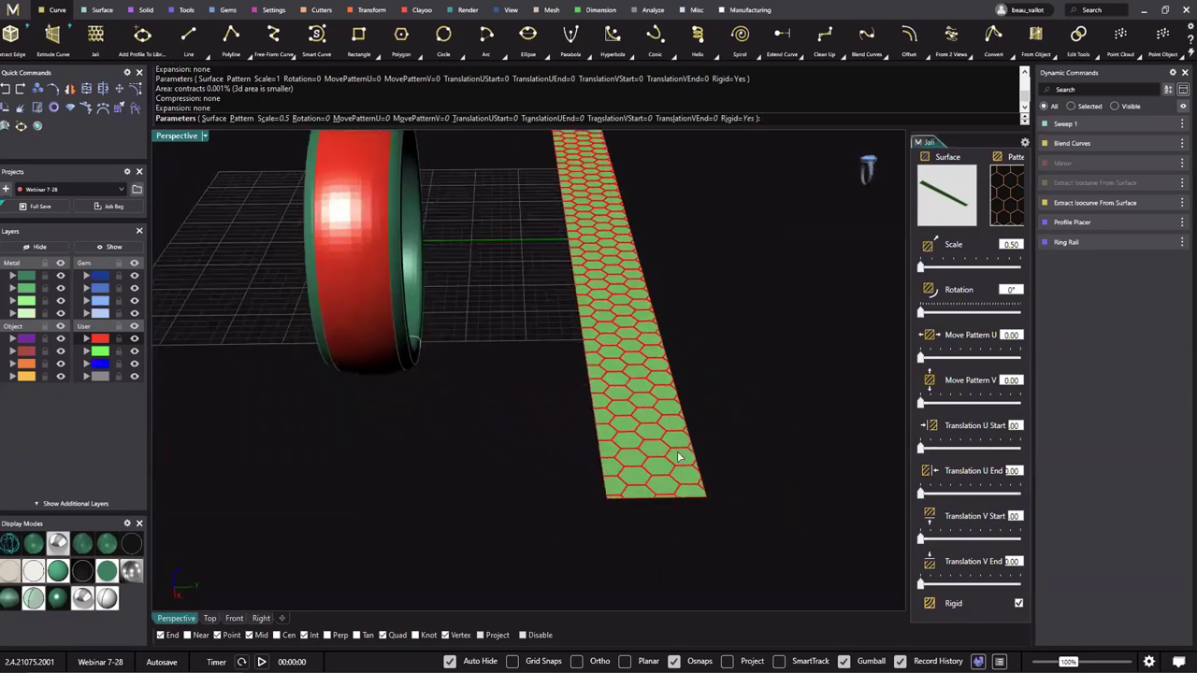
{"action": "scroll", "coordinate": [667, 421], "scroll_direction": "up", "scroll_amount": 5}
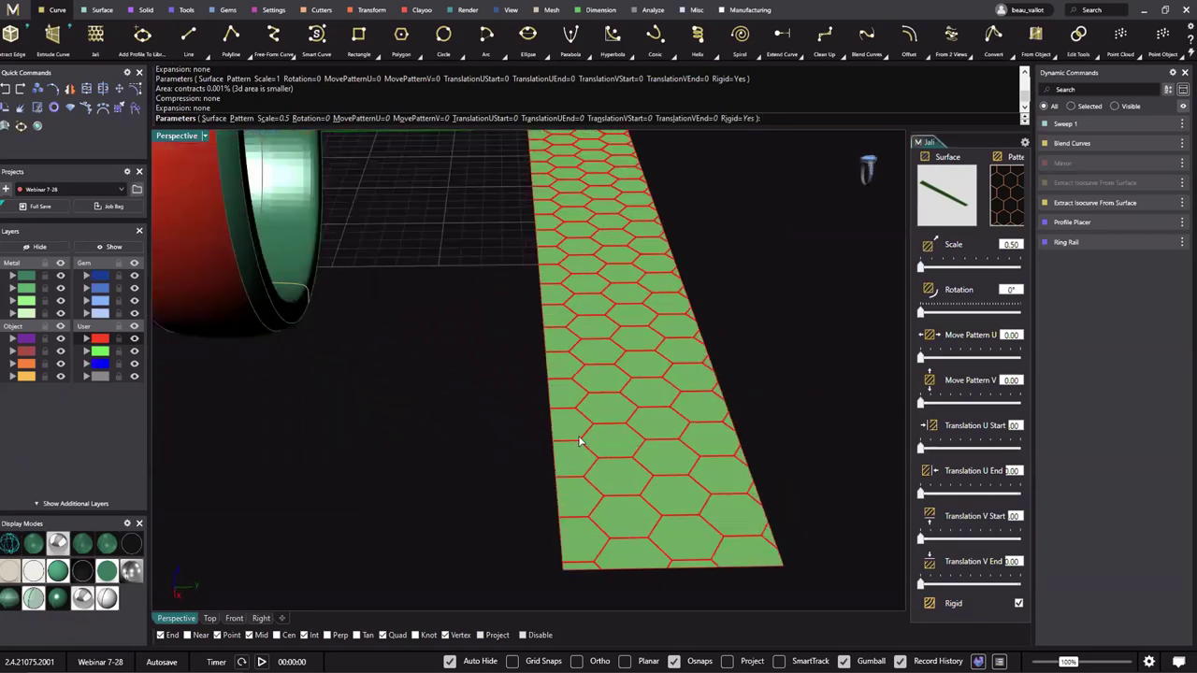
Set the Jali pattern's Move Pattern V value to 0.10 on the flat strip.
{"action": "right_click_drag", "start_coordinate": [543, 399], "coordinate": [671, 317]}
{"action": "scroll", "coordinate": [671, 317], "scroll_direction": "down", "scroll_amount": 5}
{"action": "right_click_drag", "start_coordinate": [481, 346], "coordinate": [775, 374]}
{"action": "scroll", "coordinate": [775, 374], "scroll_direction": "up", "scroll_amount": 4}
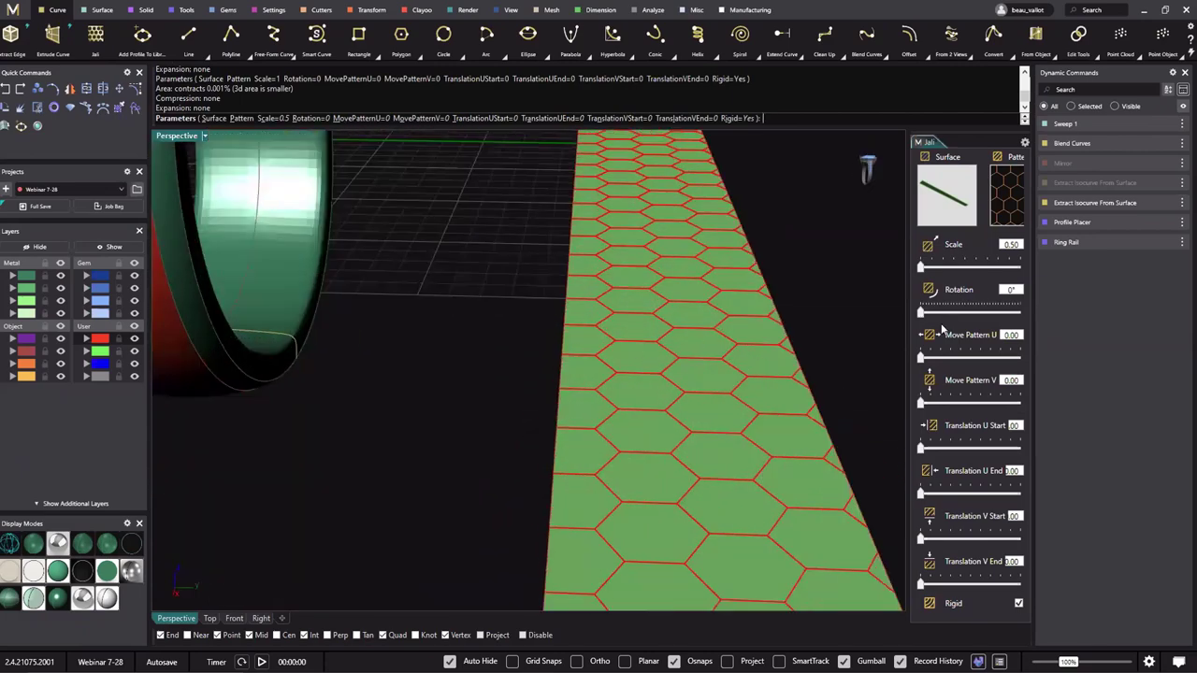
{"action": "right_click_drag", "start_coordinate": [501, 251], "coordinate": [637, 283]}
{"action": "right_click_drag", "start_coordinate": [540, 335], "coordinate": [686, 475]}
{"action": "scroll", "coordinate": [533, 392], "scroll_direction": "down", "scroll_amount": 4}
{"action": "left_click_drag", "start_coordinate": [921, 403], "coordinate": [929, 403]}
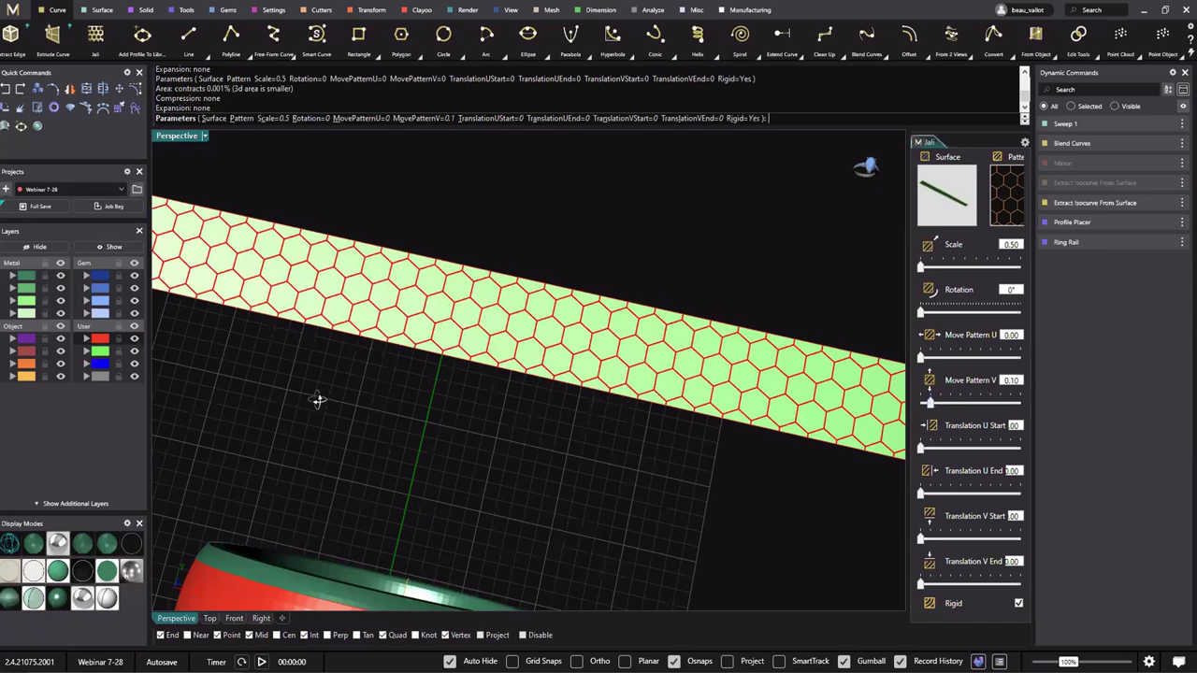
Try a Translation U End value of 0.05 on the strip's pattern and reset it to 0.
{"action": "right_click_drag", "start_coordinate": [318, 398], "coordinate": [668, 405]}
{"action": "scroll", "coordinate": [669, 406], "scroll_direction": "down", "scroll_amount": 6}
{"action": "scroll", "coordinate": [234, 298], "scroll_direction": "up", "scroll_amount": 5}
{"action": "right_click_drag", "start_coordinate": [355, 332], "coordinate": [361, 352]}
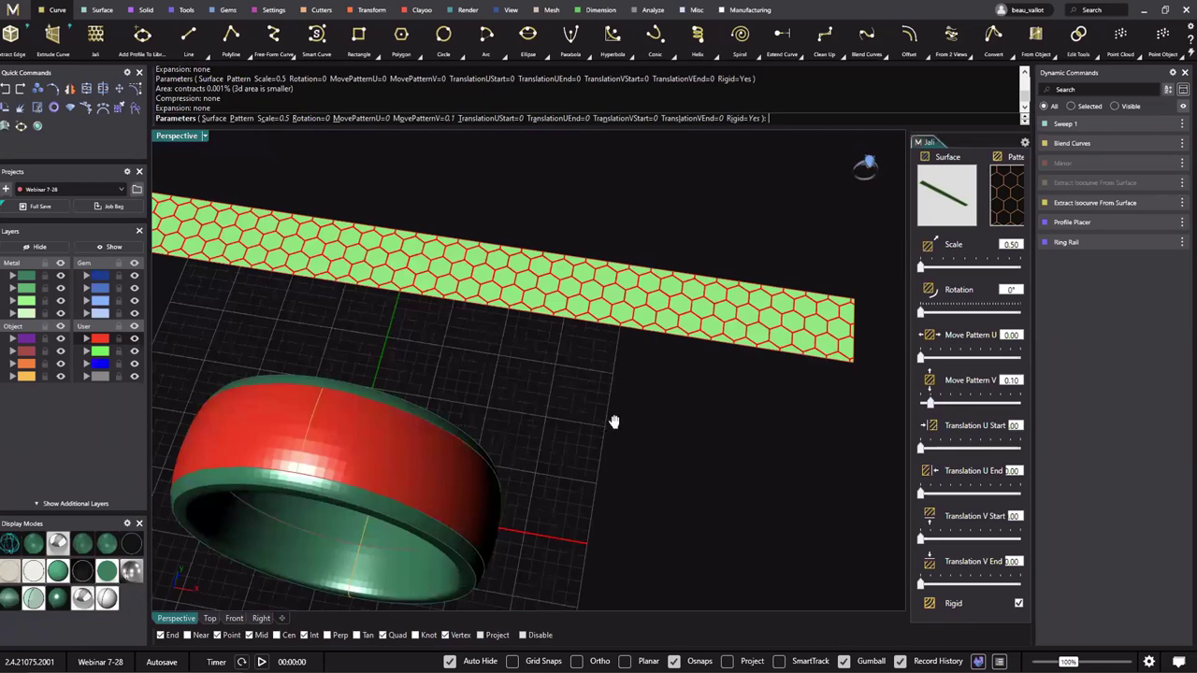
{"action": "right_click_drag", "start_coordinate": [614, 421], "coordinate": [636, 412], "text": "shift"}
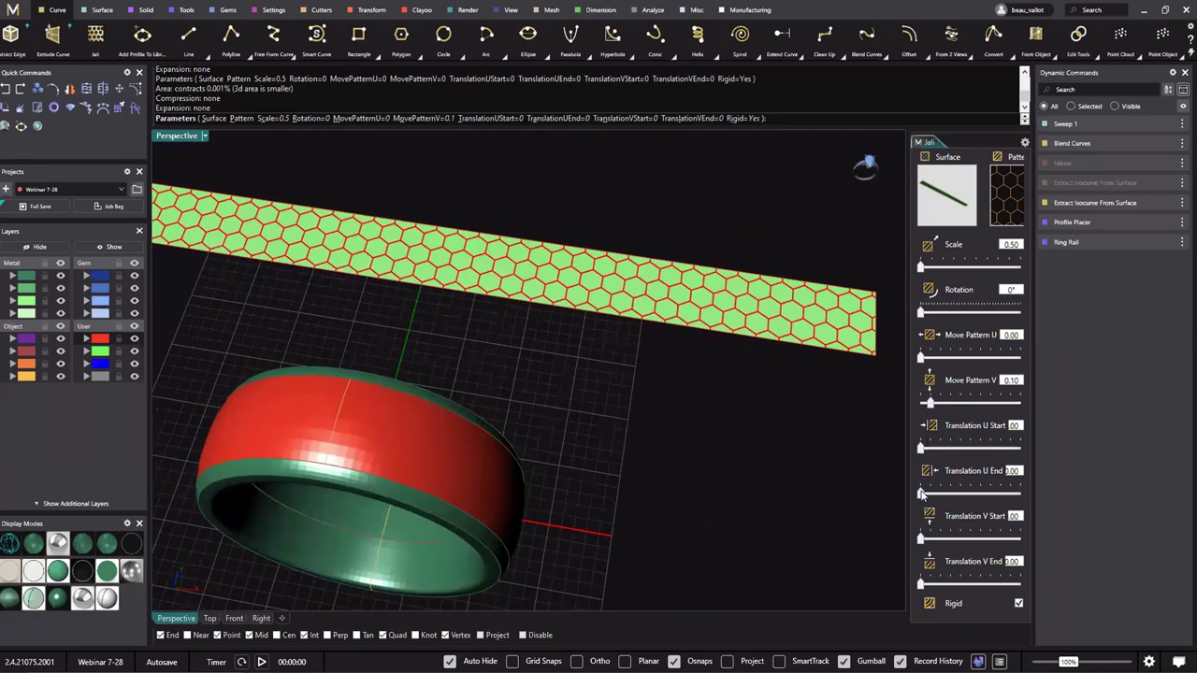
{"action": "left_click", "coordinate": [929, 497]}
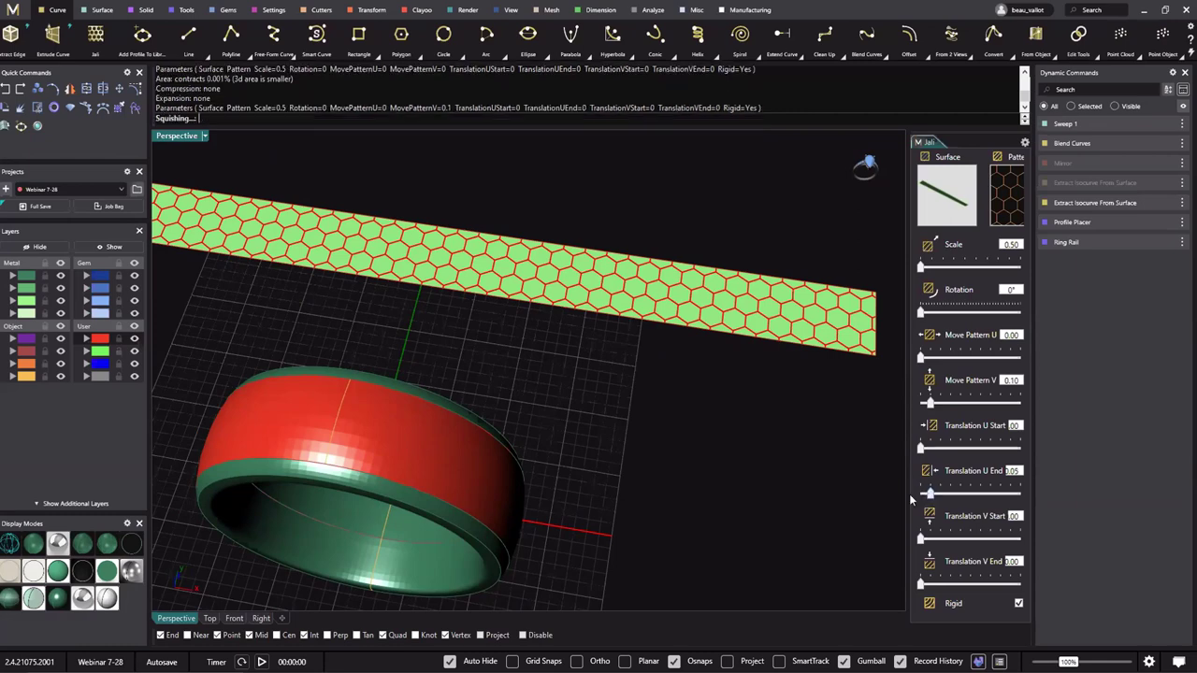
{"action": "left_click_drag", "start_coordinate": [928, 495], "coordinate": [921, 496]}
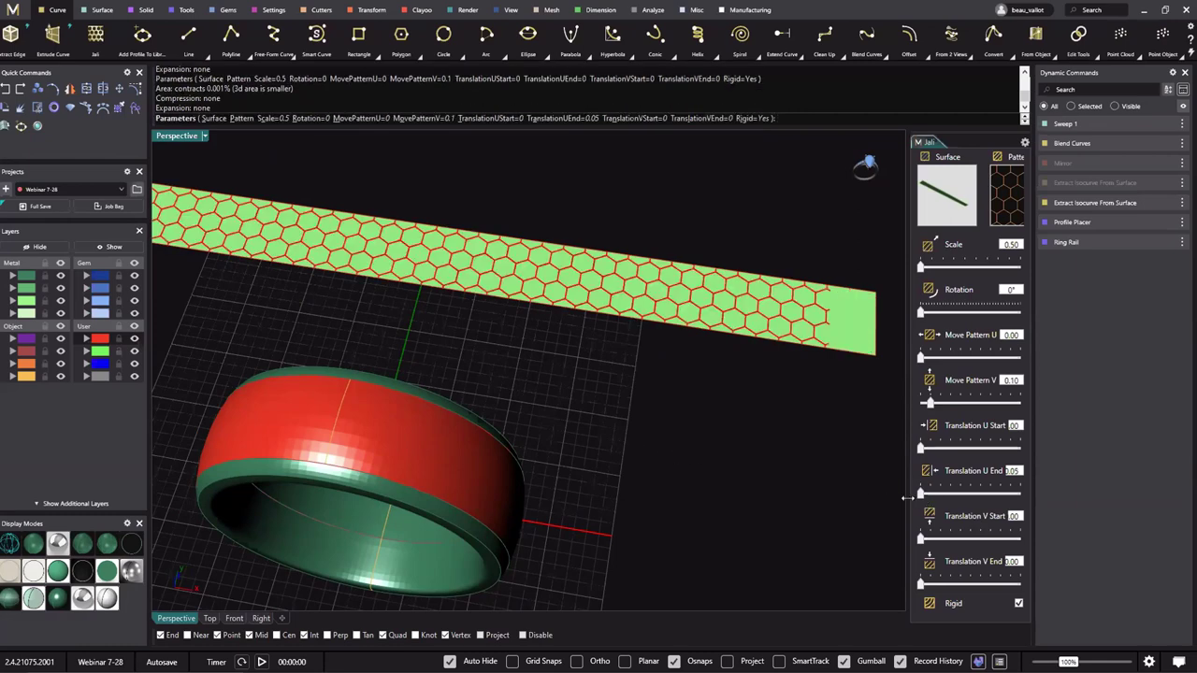
Raise the pattern's Move Pattern U value in 0.10 increments to 0.50, checking the hexagons at both ends of the strip.
{"action": "left_click", "coordinate": [929, 359]}
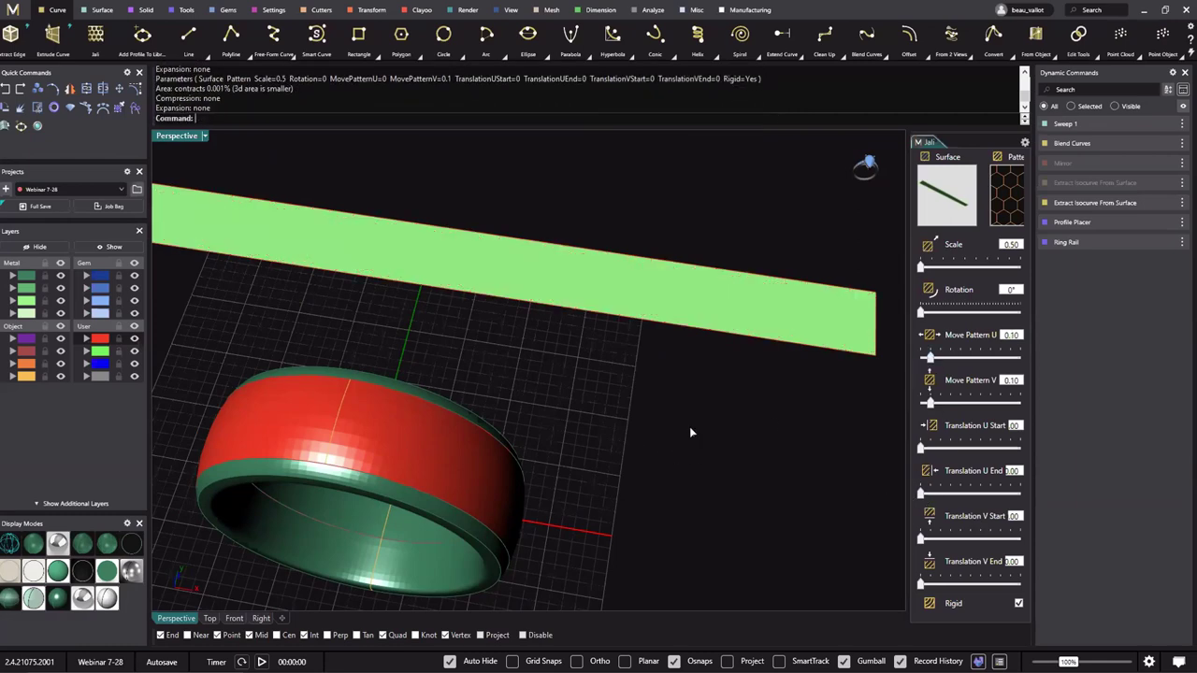
{"action": "right_click_drag", "start_coordinate": [676, 428], "coordinate": [898, 393]}
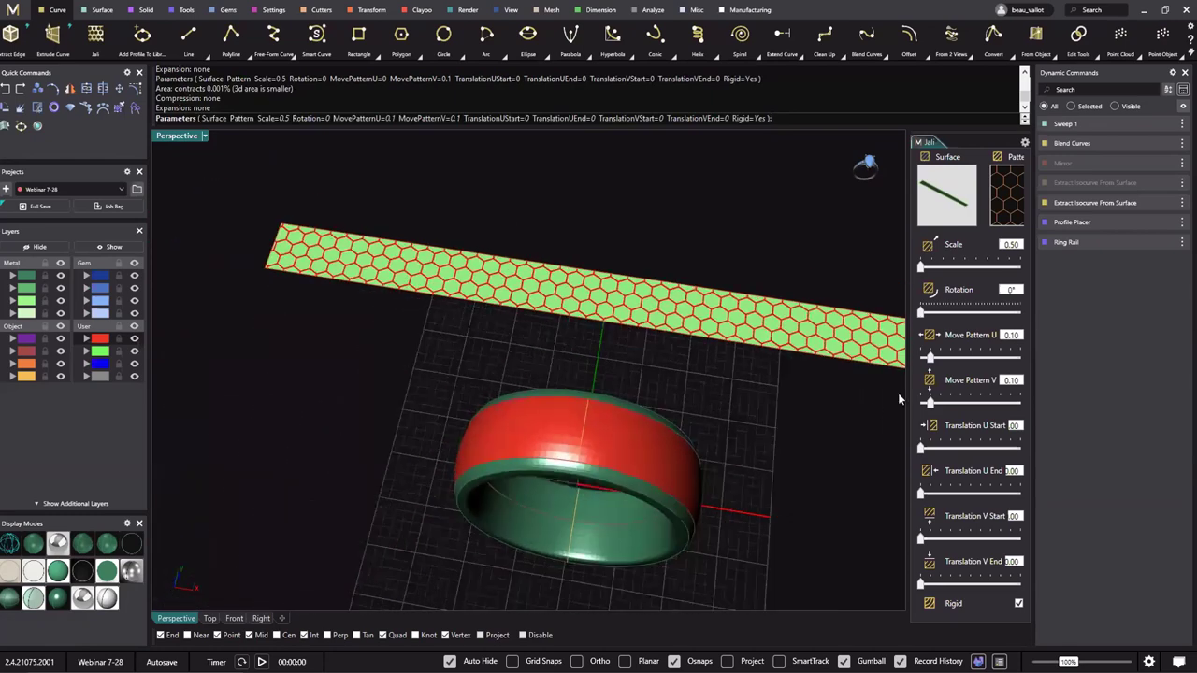
{"action": "left_click", "coordinate": [929, 359]}
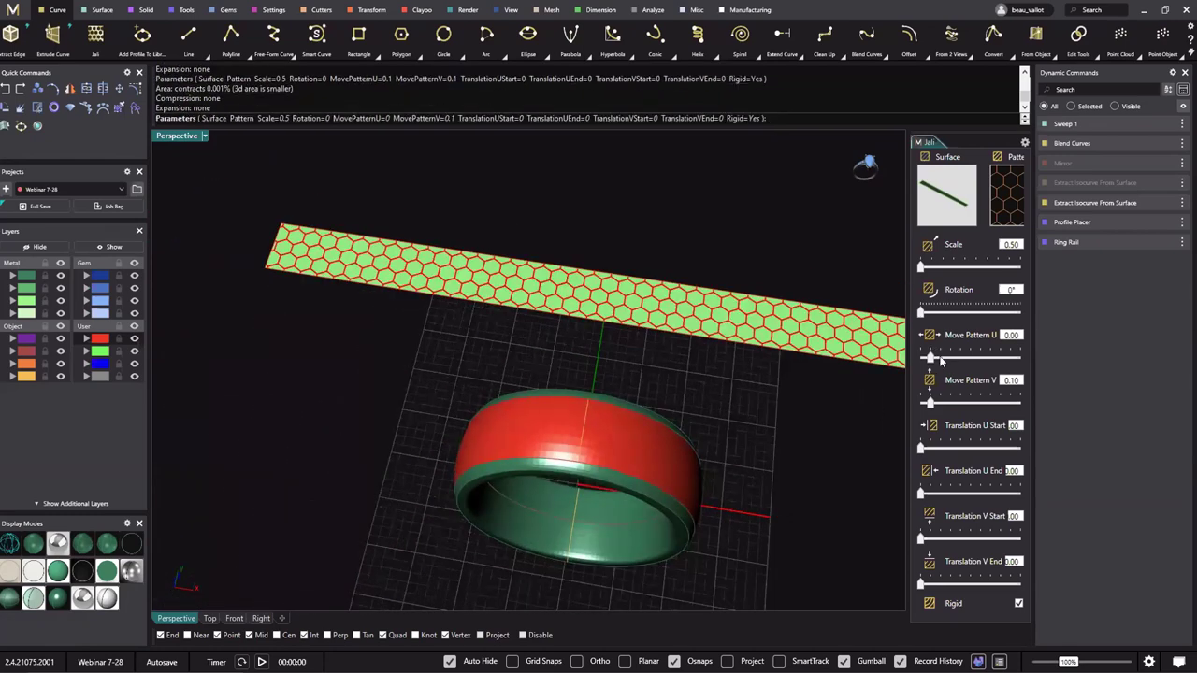
{"action": "left_click", "coordinate": [940, 359]}
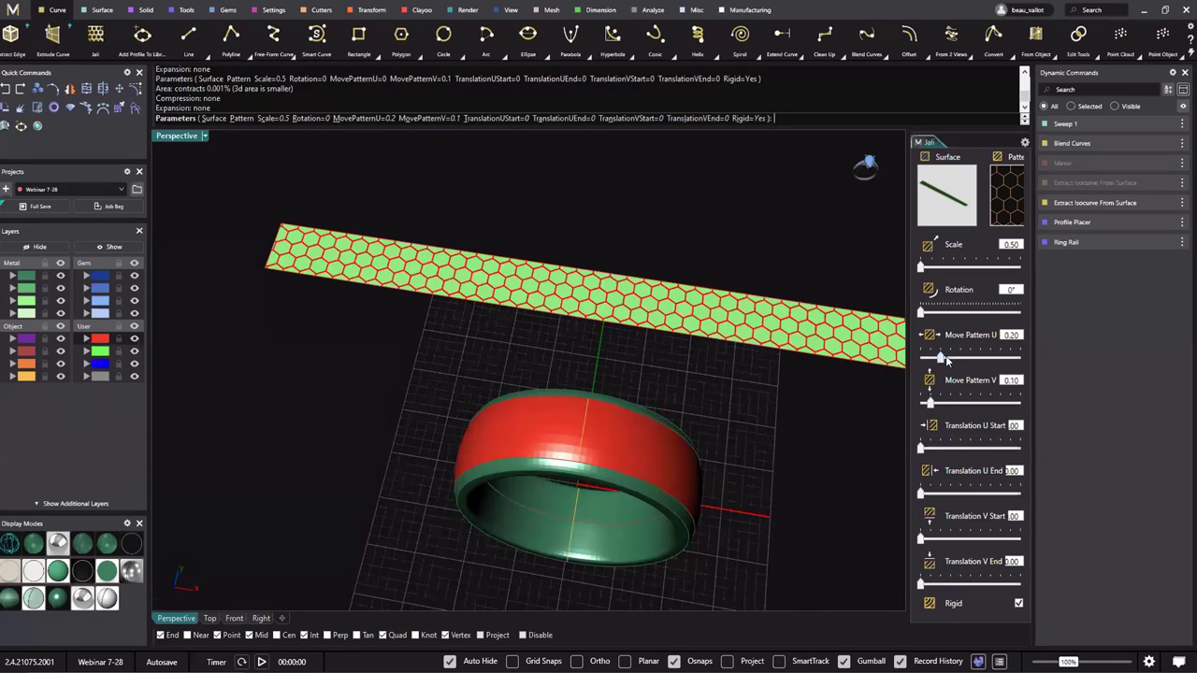
{"action": "left_click", "coordinate": [958, 359]}
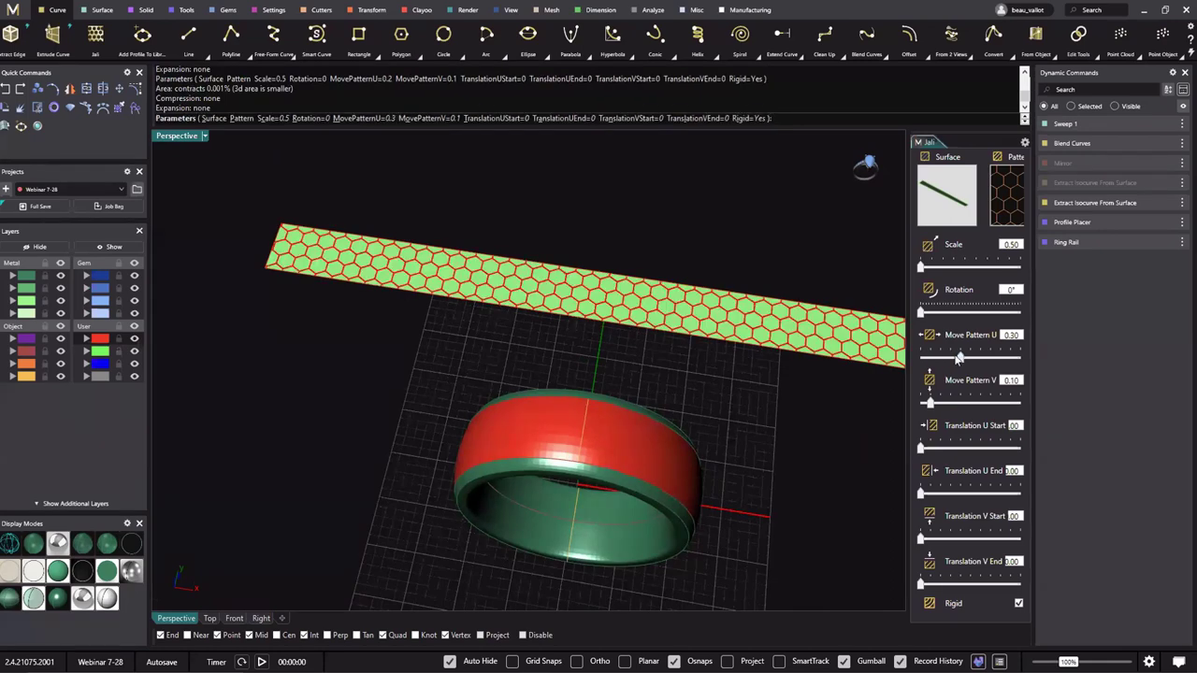
{"action": "left_click", "coordinate": [960, 359]}
{"action": "scroll", "coordinate": [289, 355], "scroll_direction": "up", "scroll_amount": 5}
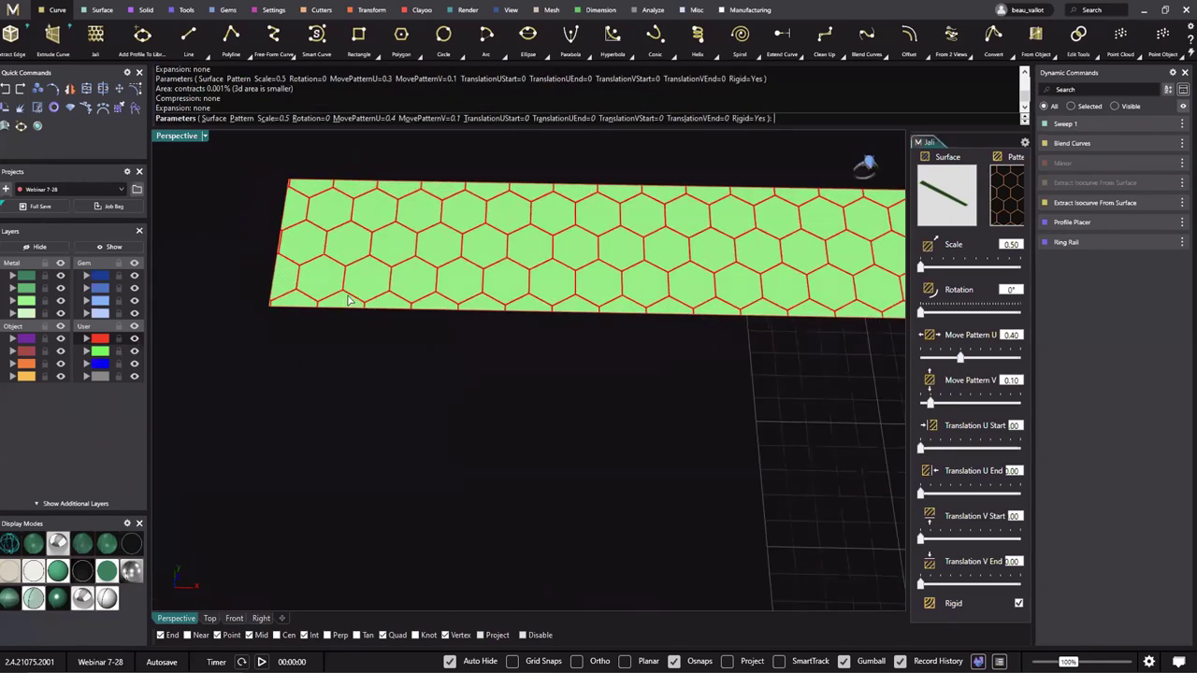
{"action": "scroll", "coordinate": [349, 299], "scroll_direction": "up", "scroll_amount": 5}
{"action": "scroll", "coordinate": [405, 421], "scroll_direction": "down", "scroll_amount": 5}
{"action": "right_click_drag", "start_coordinate": [412, 319], "coordinate": [809, 342]}
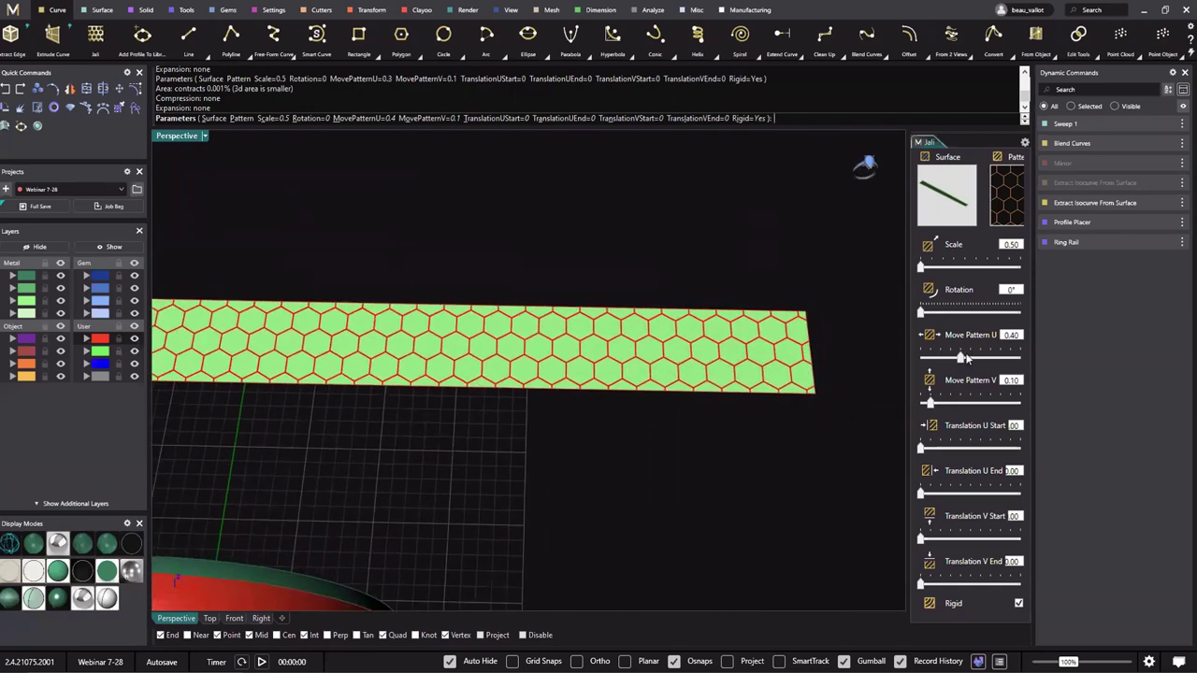
{"action": "left_click", "coordinate": [970, 356]}
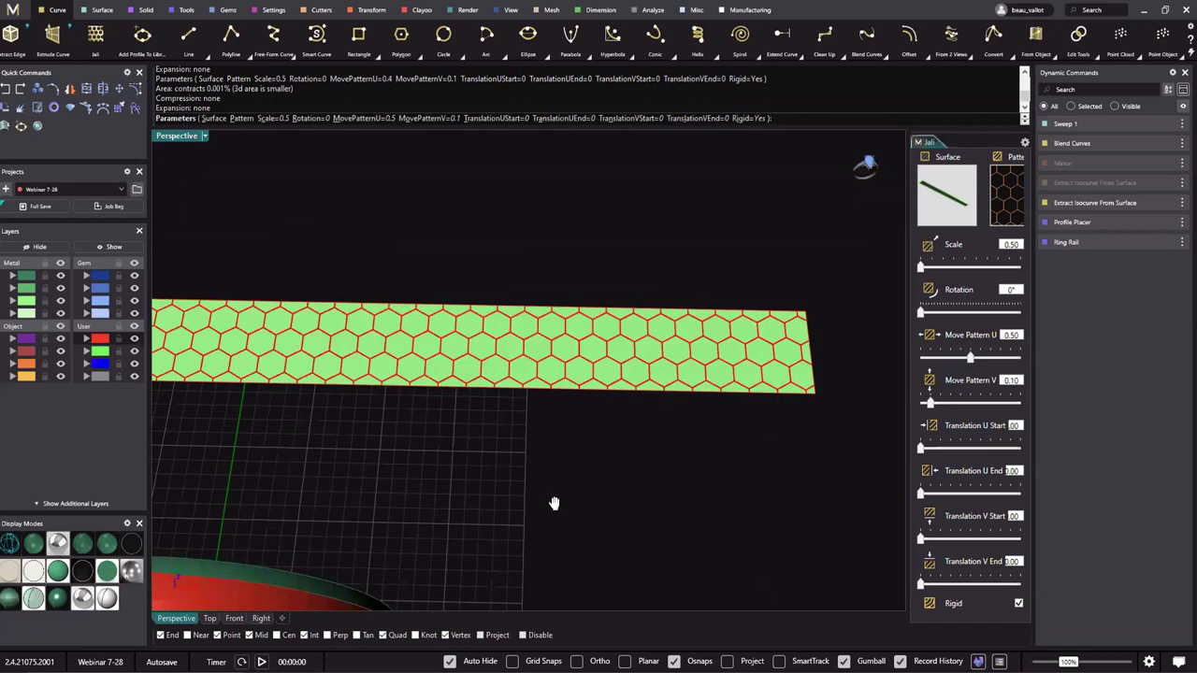
Examine the hexagons along the full length of the strip, including how they are cut at its ends and long edges.
{"action": "right_click_drag", "start_coordinate": [553, 499], "coordinate": [379, 378]}
{"action": "scroll", "coordinate": [323, 361], "scroll_direction": "down", "scroll_amount": 2}
{"action": "scroll", "coordinate": [343, 356], "scroll_direction": "up", "scroll_amount": 10}
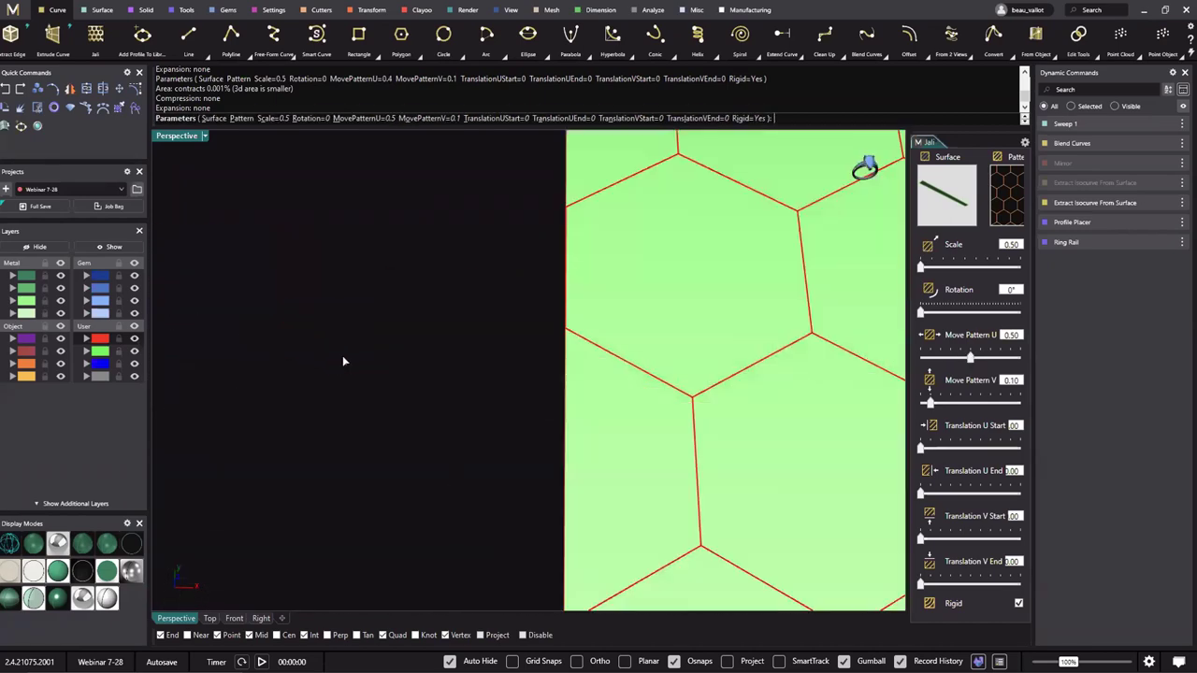
{"action": "scroll", "coordinate": [342, 356], "scroll_direction": "down", "scroll_amount": 7}
{"action": "scroll", "coordinate": [406, 320], "scroll_direction": "up", "scroll_amount": 3}
{"action": "scroll", "coordinate": [406, 319], "scroll_direction": "up", "scroll_amount": 4}
{"action": "scroll", "coordinate": [419, 343], "scroll_direction": "down", "scroll_amount": 8}
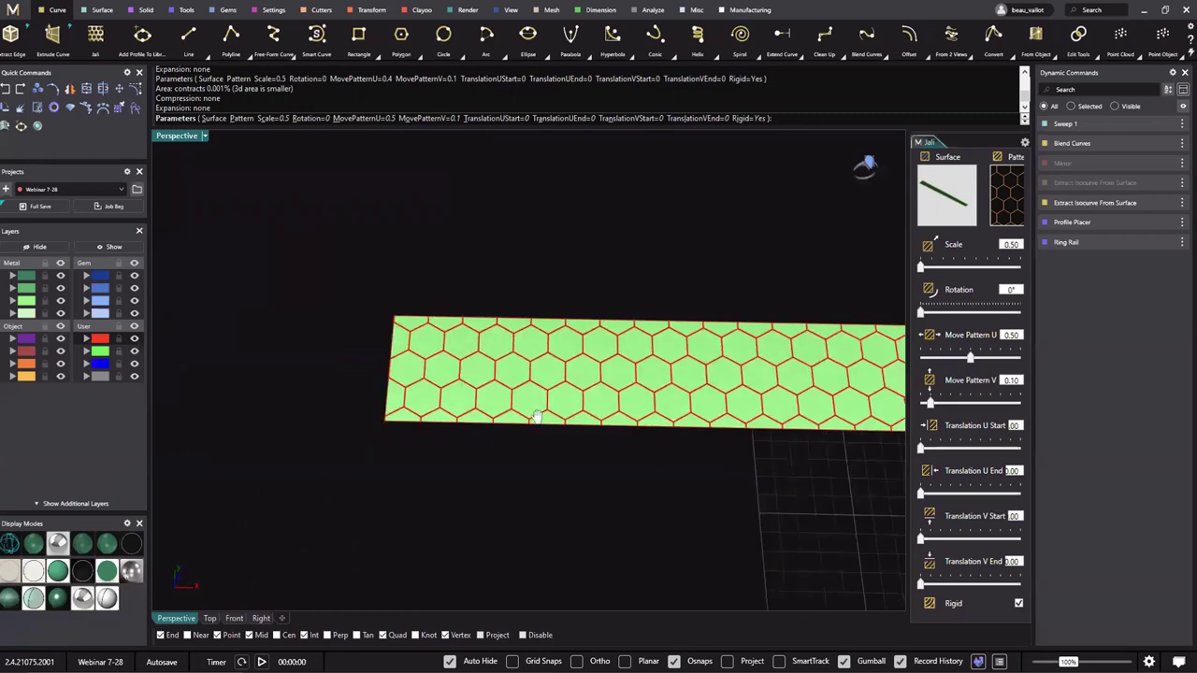
{"action": "right_click_drag", "start_coordinate": [531, 416], "coordinate": [379, 397], "text": "shift"}
{"action": "right_click_drag", "start_coordinate": [508, 388], "coordinate": [281, 361], "text": "shift"}
{"action": "right_click_drag", "start_coordinate": [468, 373], "coordinate": [270, 360], "text": "shift"}
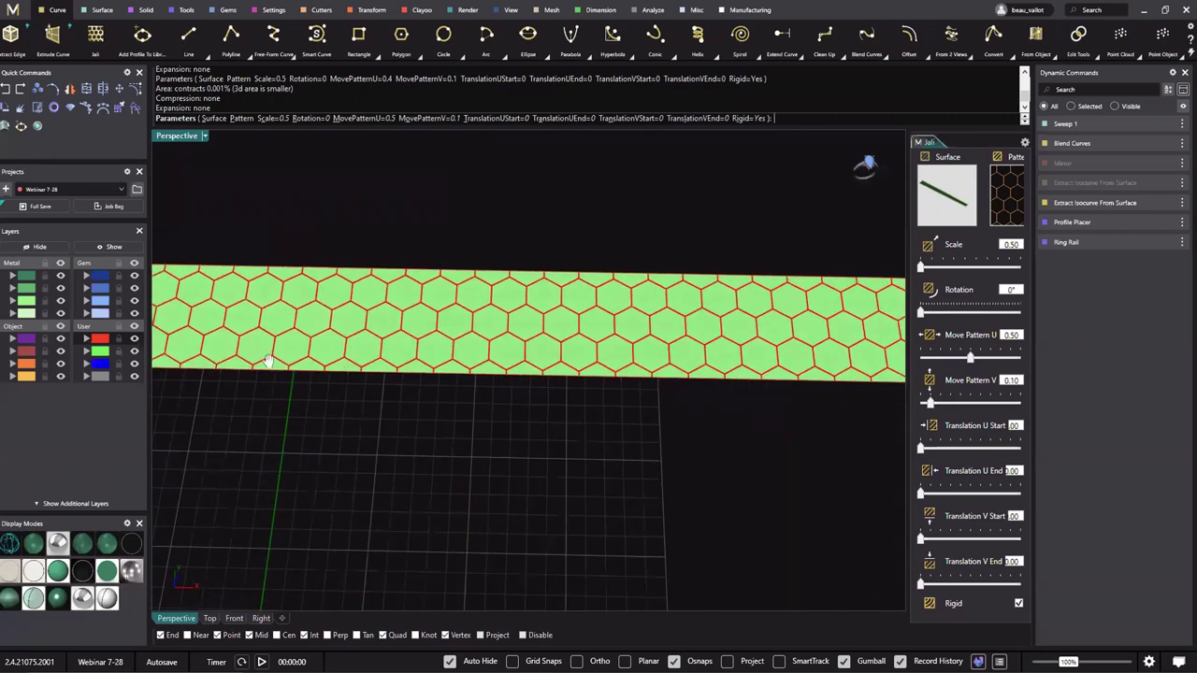
{"action": "right_click_drag", "start_coordinate": [346, 367], "coordinate": [265, 361], "text": "shift"}
{"action": "mouse_move", "coordinate": [519, 366]}
{"action": "right_mouse_down", "text": "shift"}
{"action": "mouse_move", "coordinate": [406, 358]}
{"action": "mouse_move", "coordinate": [866, 328]}
{"action": "right_mouse_up", "text": "shift"}
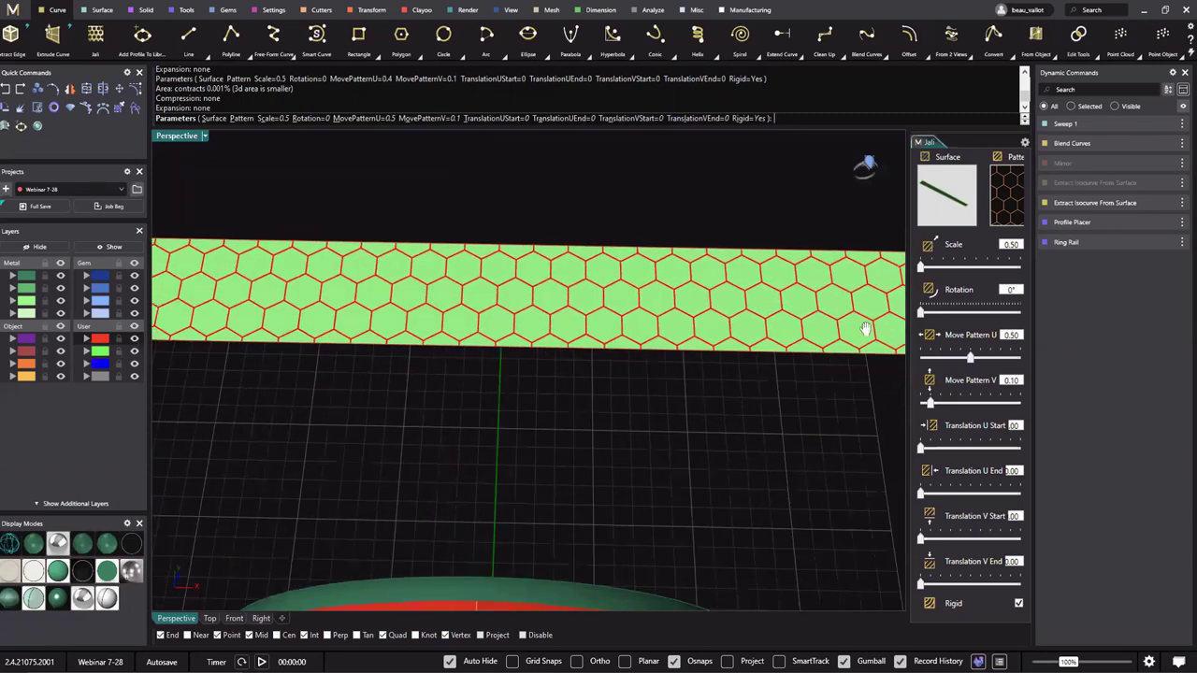
{"action": "right_click_drag", "start_coordinate": [718, 347], "coordinate": [879, 344], "text": "shift"}
{"action": "scroll", "coordinate": [690, 326], "scroll_direction": "down", "scroll_amount": 9}
{"action": "right_click_drag", "start_coordinate": [692, 326], "coordinate": [549, 374]}
{"action": "scroll", "coordinate": [660, 374], "scroll_direction": "up", "scroll_amount": 6}
{"action": "scroll", "coordinate": [660, 374], "scroll_direction": "down", "scroll_amount": 3}
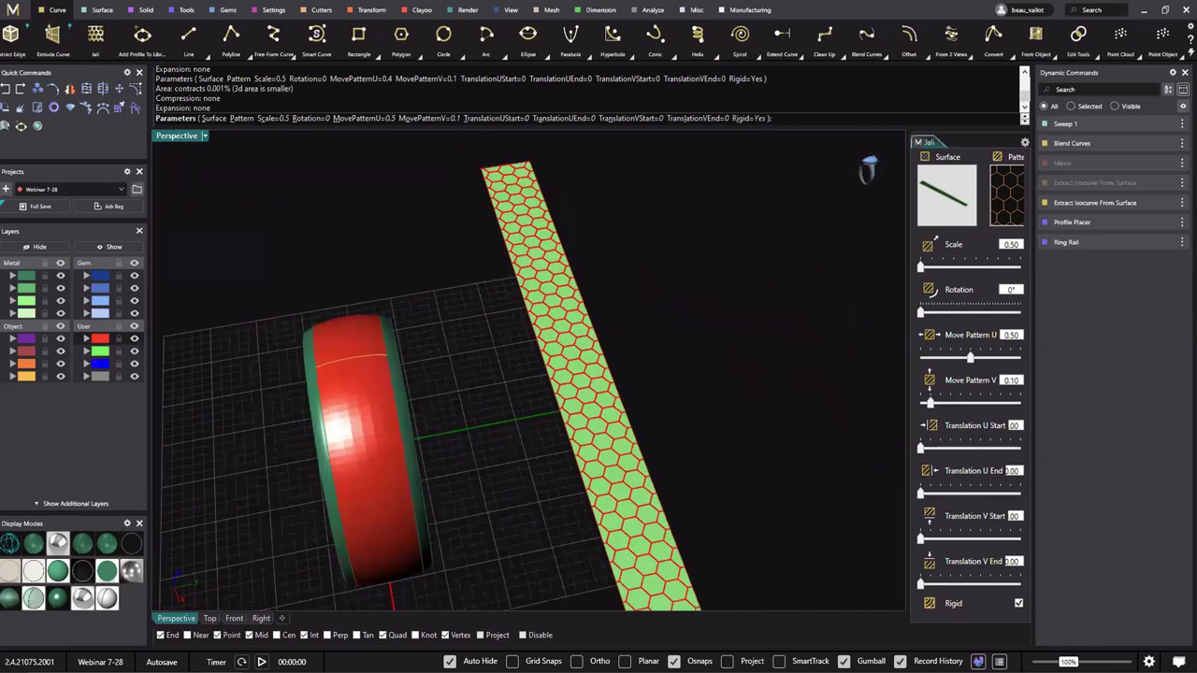
Switch to Paint 3D and undo every stroke on the ring photo, including the trial eraser marks.
{"action": "key", "text": "alt+Tab"}
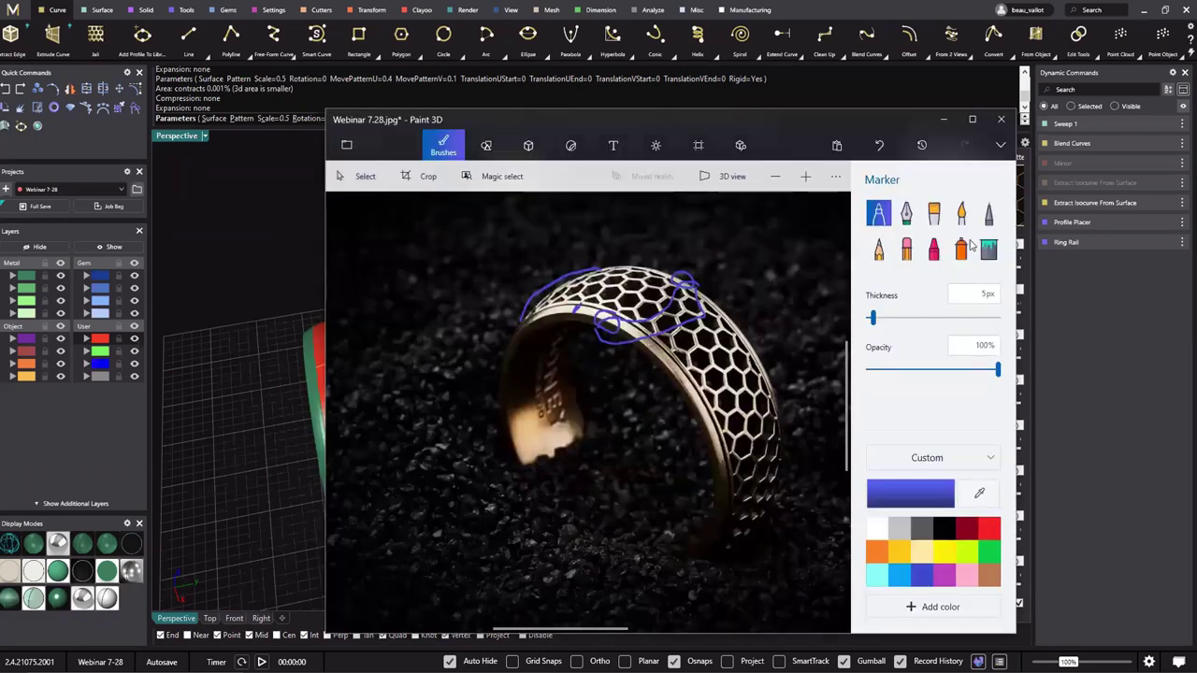
{"action": "left_click", "coordinate": [907, 251]}
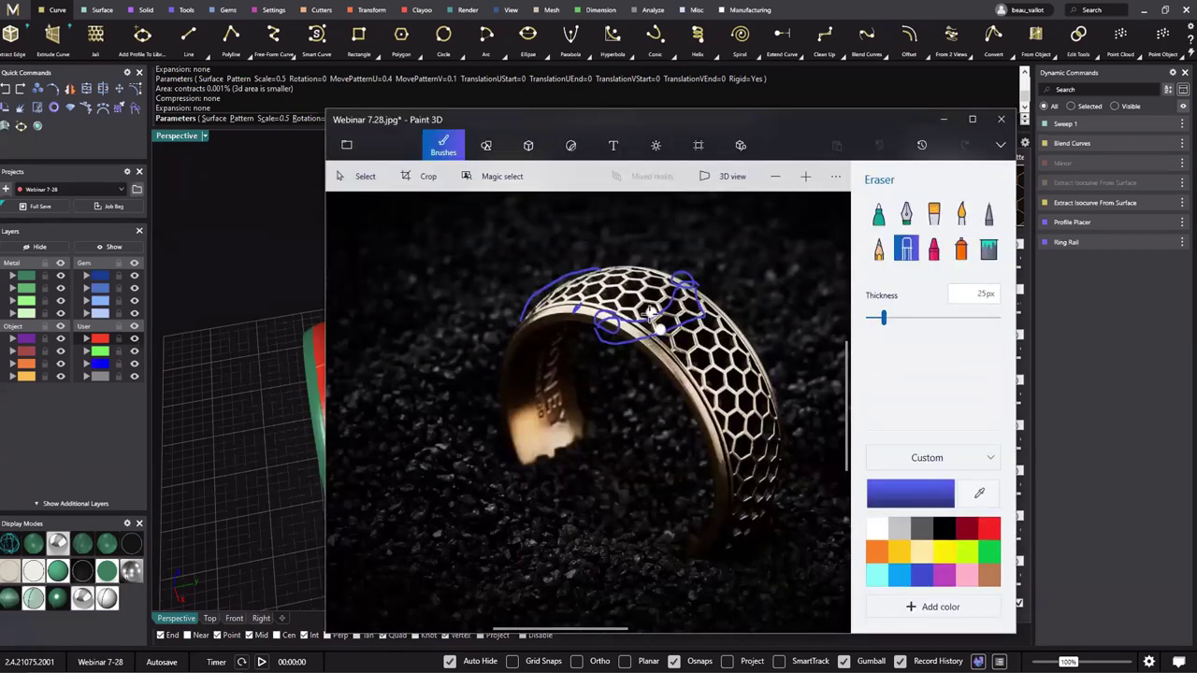
{"action": "left_click_drag", "start_coordinate": [658, 328], "coordinate": [600, 338]}
{"action": "left_click", "coordinate": [601, 338]}
{"action": "key", "text": "ctrl+z"}
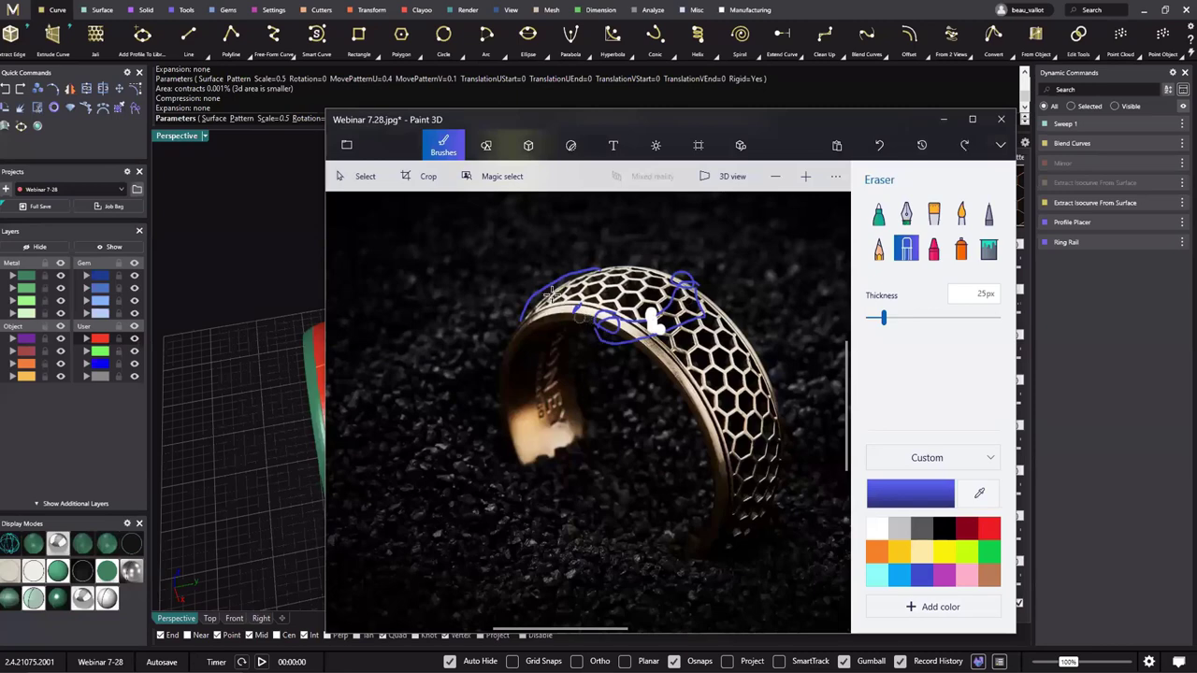
{"action": "key", "text": "ctrl+z"}
{"action": "key", "text": "ctrl+z"}
{"action": "key", "text": "ctrl+z"}
{"action": "key", "text": "ctrl+z"}
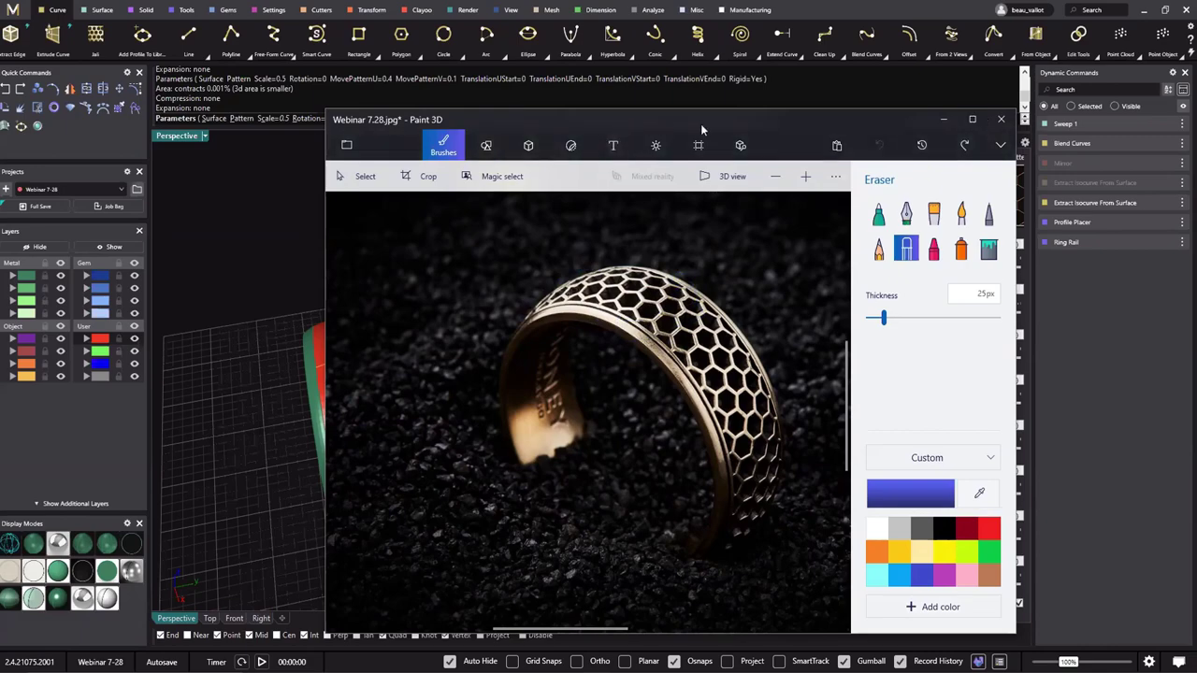
Place the ring photo beside the model to compare the honeycomb edges, and close Paint 3D without saving.
{"action": "left_click_drag", "start_coordinate": [671, 122], "coordinate": [805, 118]}
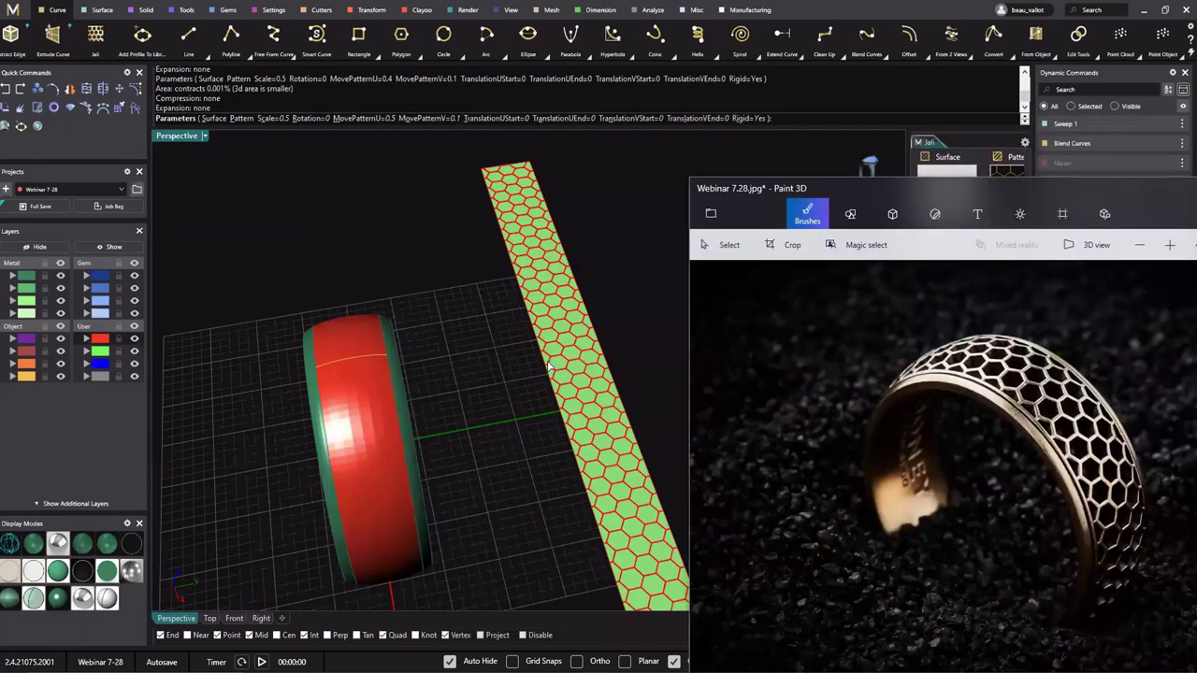
{"action": "scroll", "coordinate": [548, 372], "scroll_direction": "up", "scroll_amount": 8}
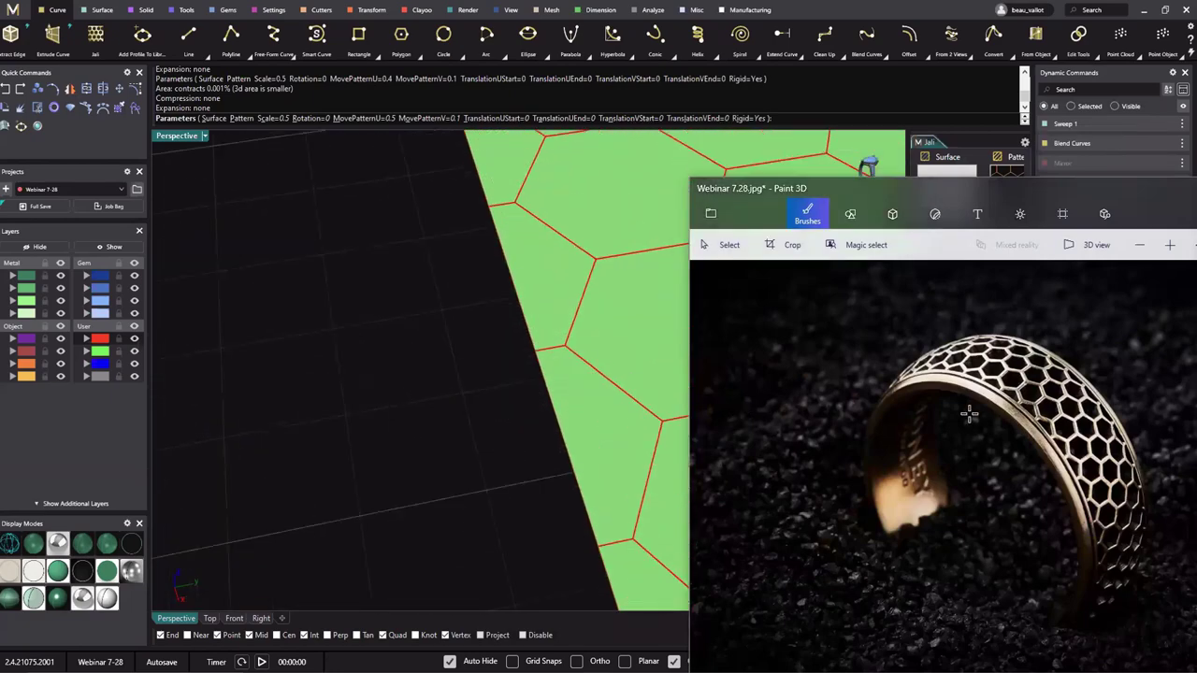
{"action": "left_click_drag", "start_coordinate": [1075, 190], "coordinate": [514, 227]}
{"action": "left_click", "coordinate": [804, 225]}
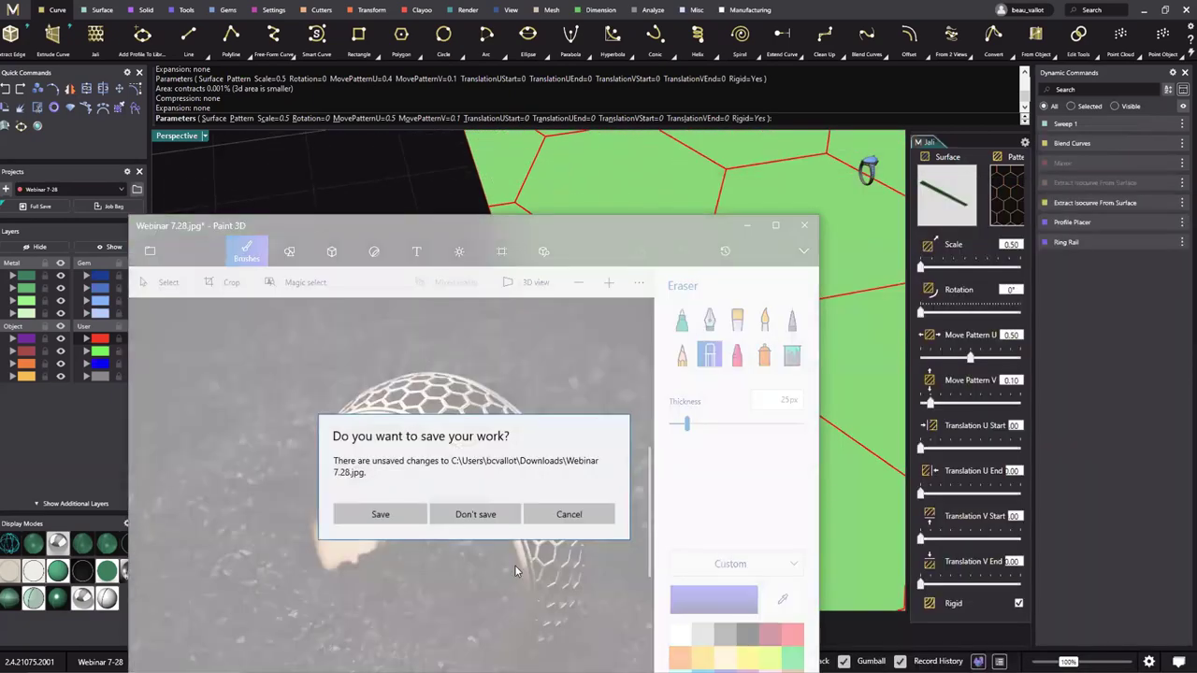
{"action": "left_click", "coordinate": [475, 520]}
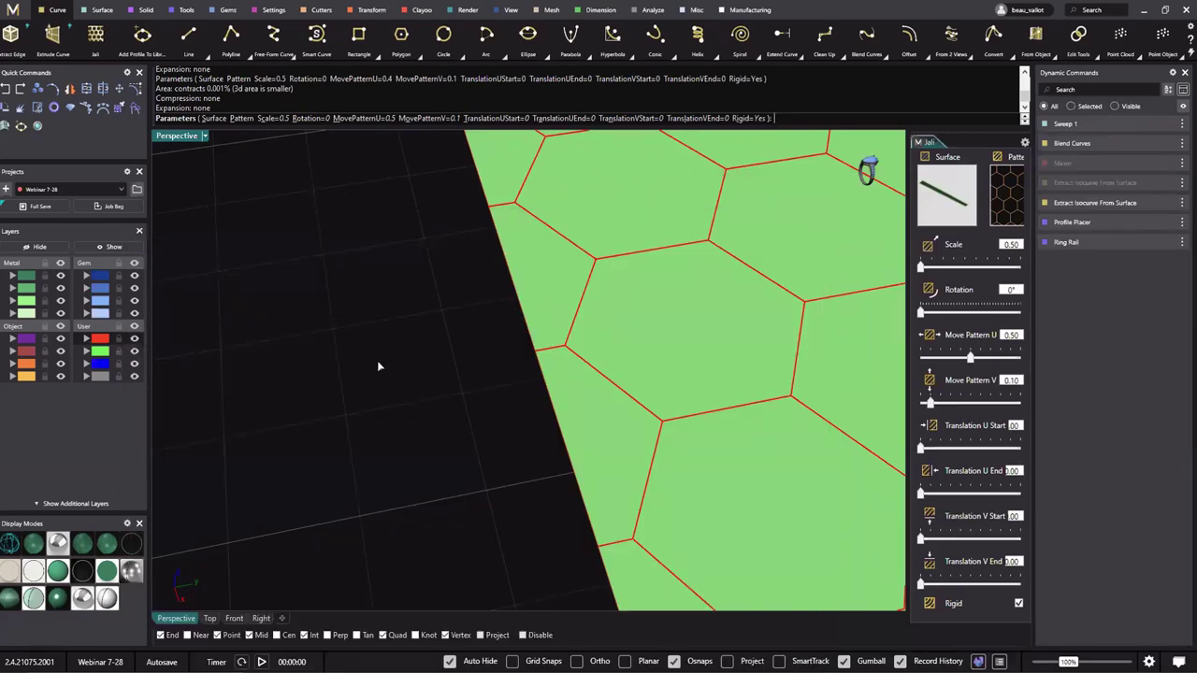
Examine the patterned strip next to the ring and check the partial hexagons at its edges.
{"action": "right_click_drag", "start_coordinate": [306, 404], "coordinate": [403, 395]}
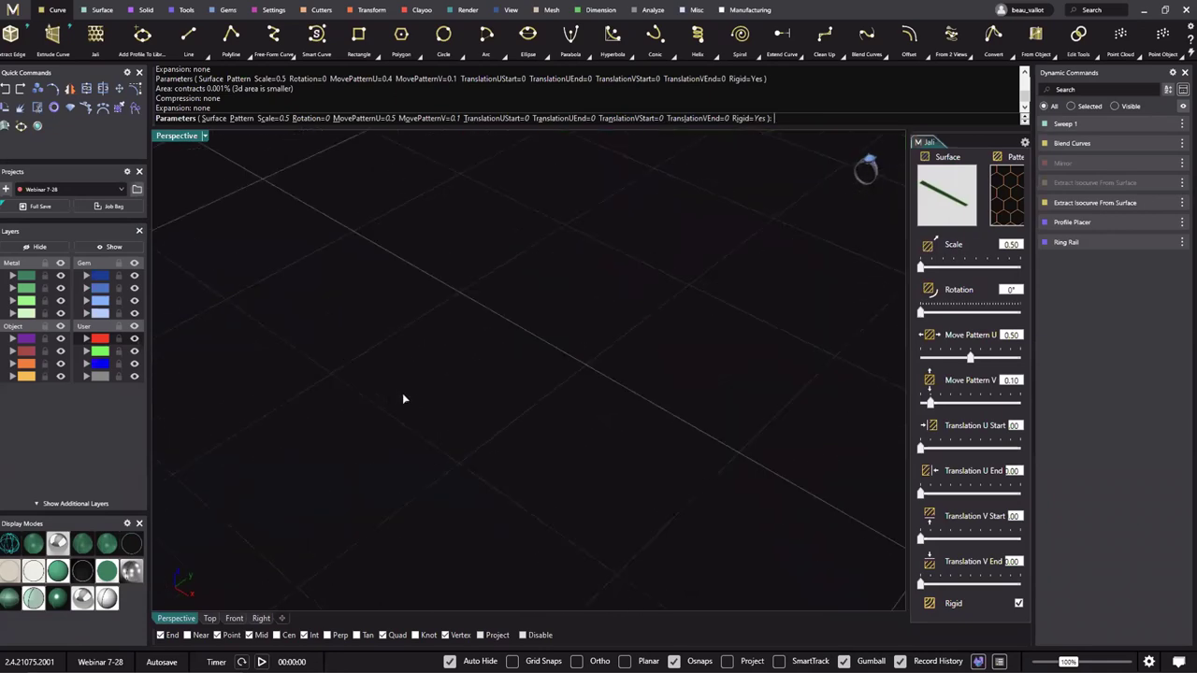
{"action": "scroll", "coordinate": [407, 393], "scroll_direction": "down", "scroll_amount": 6}
{"action": "scroll", "coordinate": [454, 386], "scroll_direction": "down", "scroll_amount": 8}
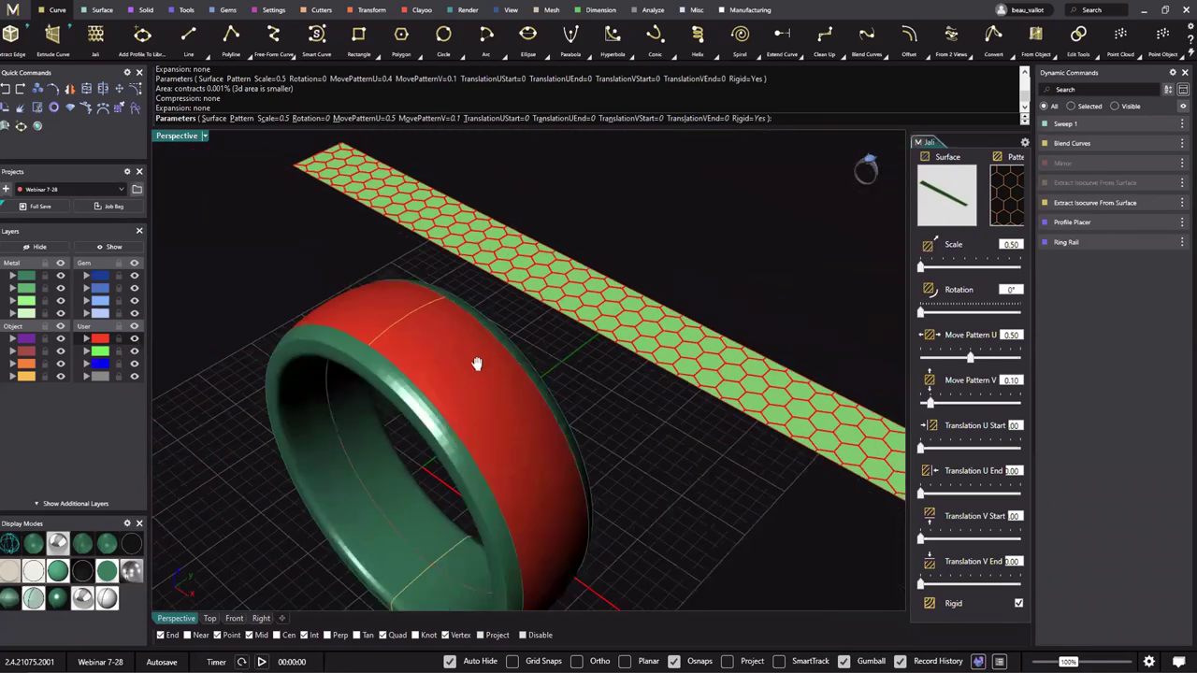
{"action": "scroll", "coordinate": [477, 410], "scroll_direction": "down", "scroll_amount": 3}
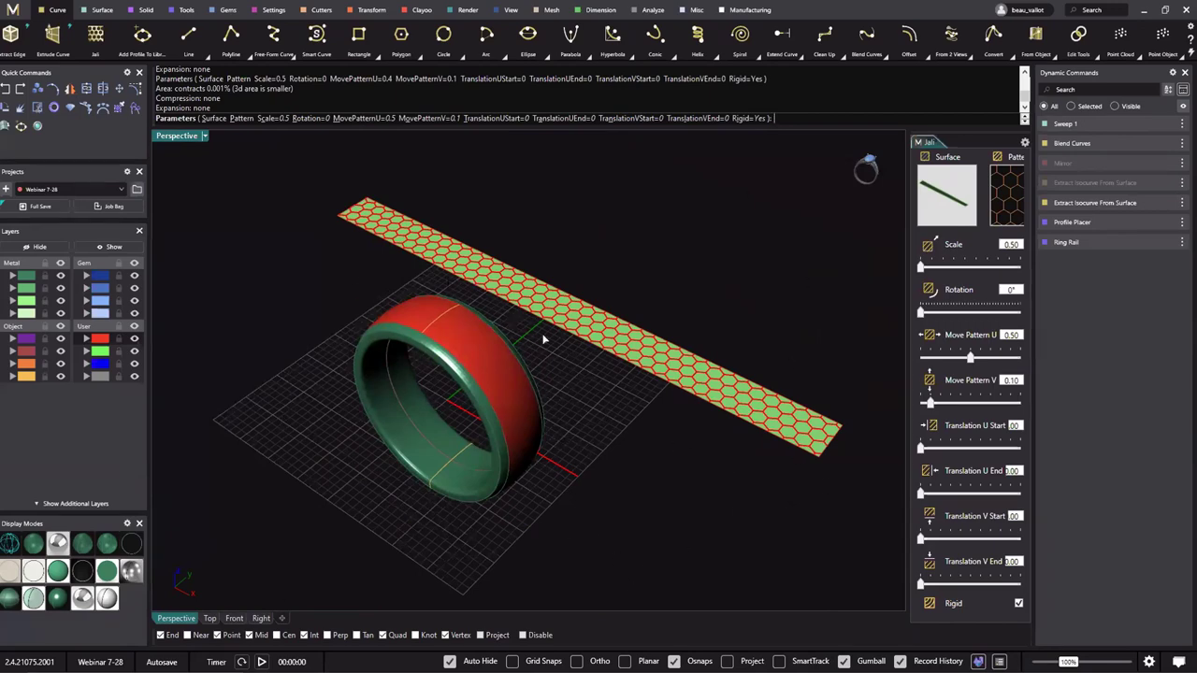
{"action": "right_click_drag", "start_coordinate": [663, 334], "coordinate": [436, 325]}
{"action": "scroll", "coordinate": [436, 325], "scroll_direction": "up", "scroll_amount": 6}
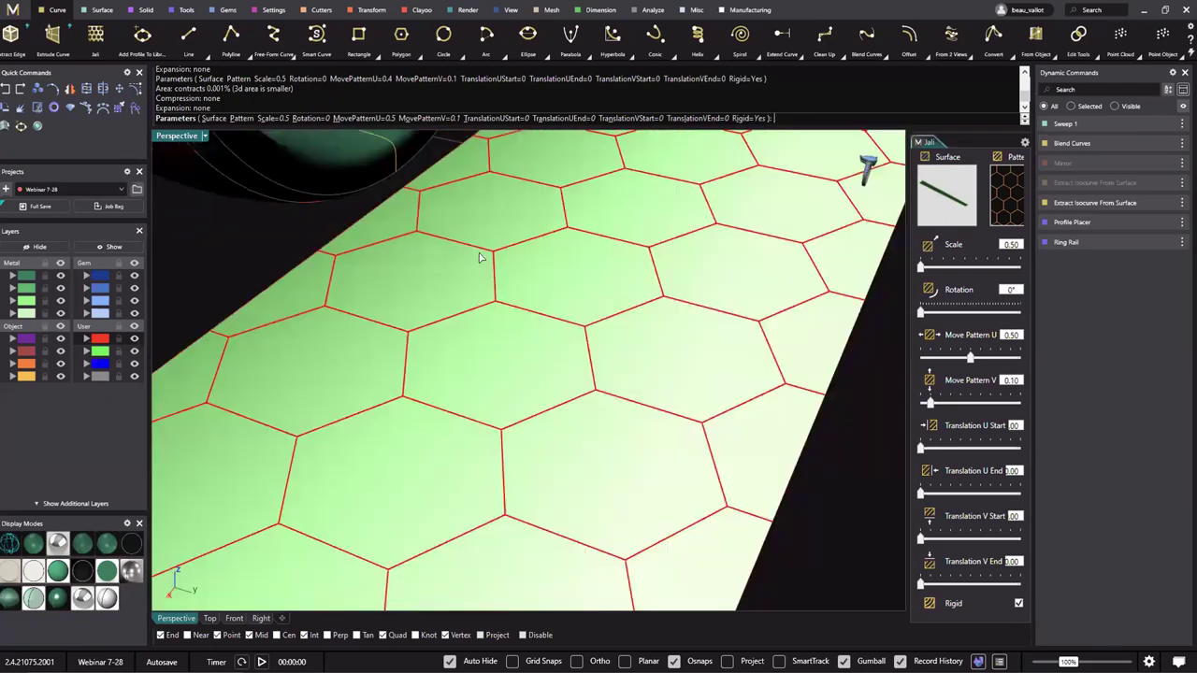
{"action": "scroll", "coordinate": [606, 294], "scroll_direction": "down", "scroll_amount": 1}
{"action": "scroll", "coordinate": [605, 293], "scroll_direction": "down", "scroll_amount": 5}
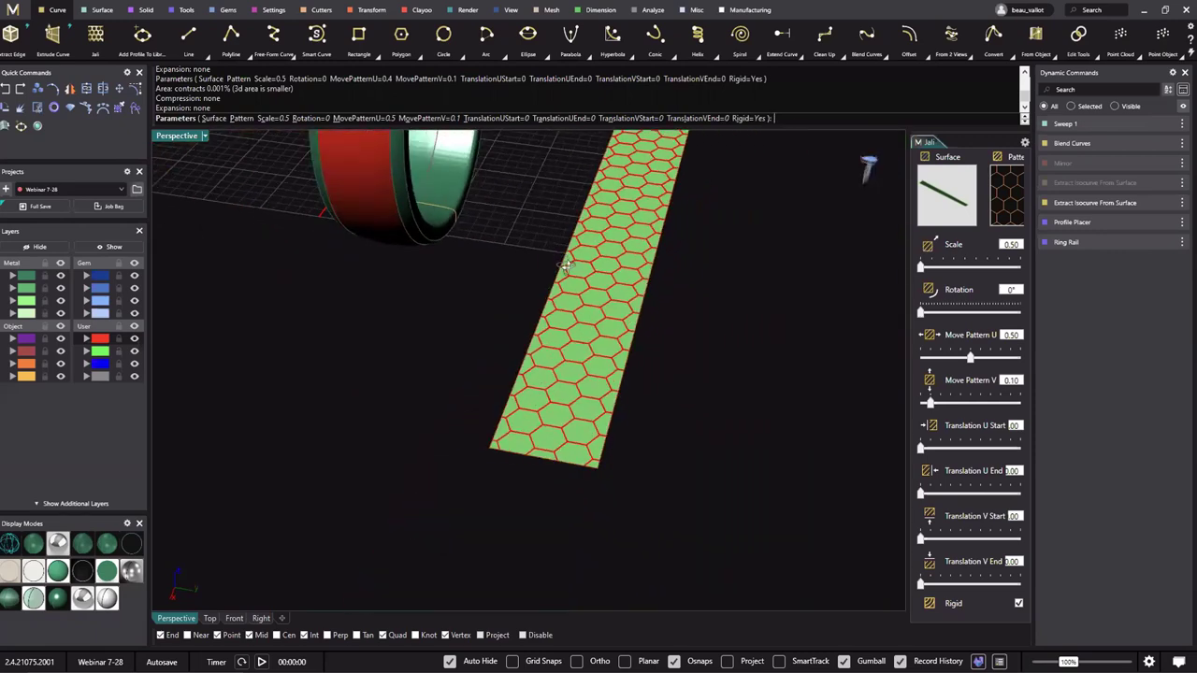
{"action": "right_click_drag", "start_coordinate": [606, 293], "coordinate": [651, 382]}
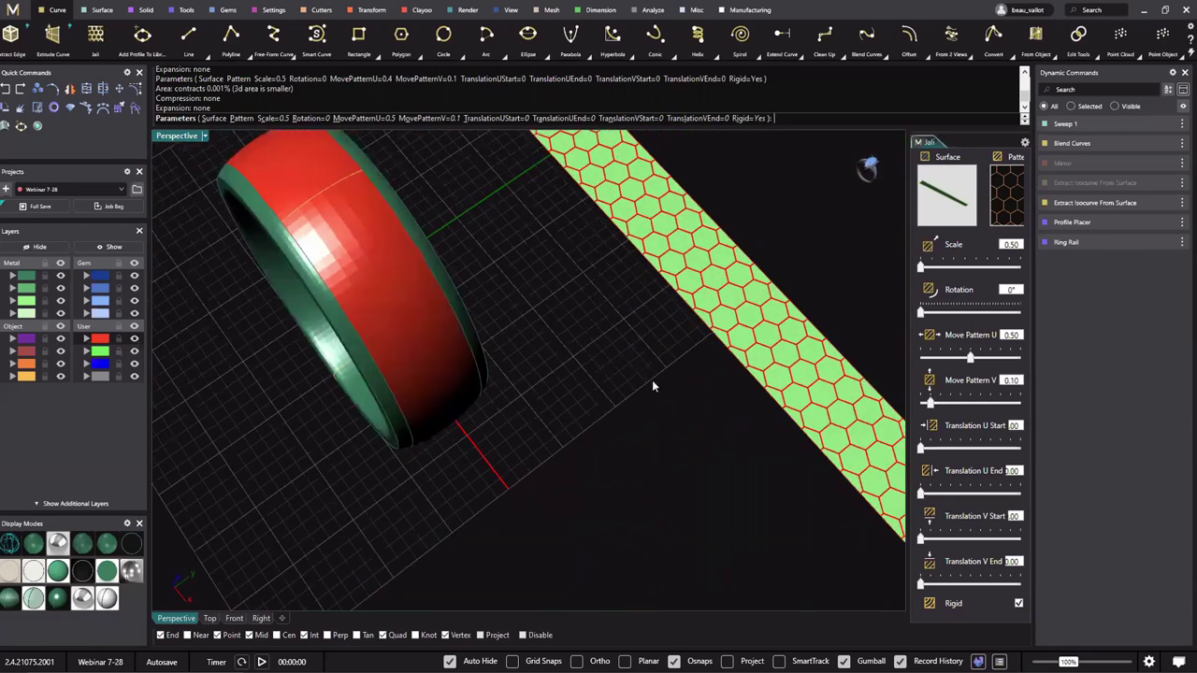
Accept the Jali settings to generate the hexagon curves on the flat strip, and clear the selection.
{"action": "right_click", "coordinate": [652, 383]}
{"action": "mouse_move", "coordinate": [748, 339]}
{"action": "right_mouse_down"}
{"action": "mouse_move", "coordinate": [804, 327]}
{"action": "mouse_move", "coordinate": [758, 352]}
{"action": "right_mouse_up"}
{"action": "left_click", "coordinate": [758, 351]}
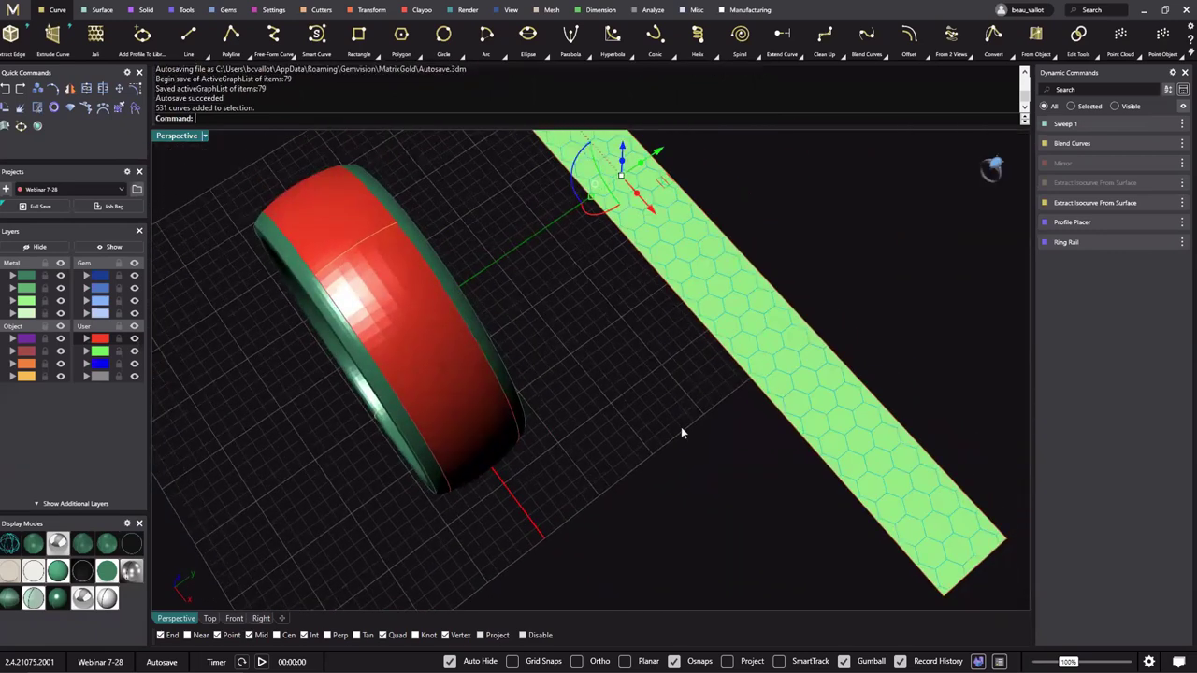
{"action": "right_click_drag", "start_coordinate": [674, 414], "coordinate": [241, 196]}
{"action": "key", "text": "Escape"}
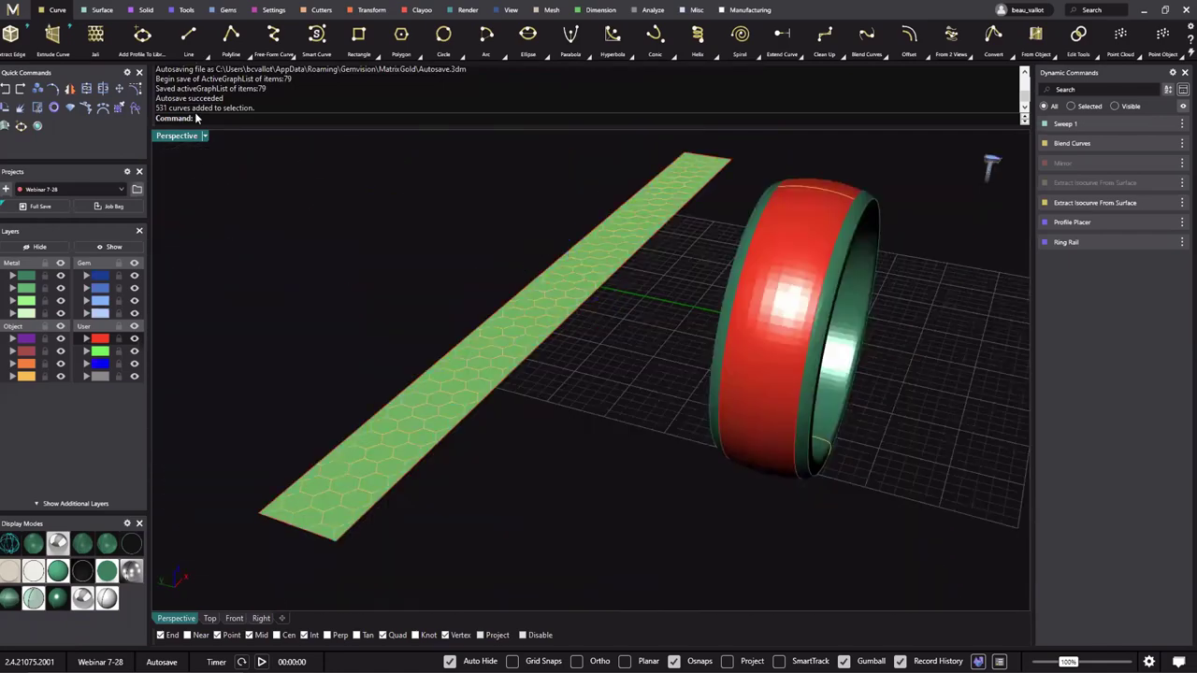
Select all the hexagon curves on the flat green strip as one set.
{"action": "scroll", "coordinate": [588, 326], "scroll_direction": "down", "scroll_amount": 3}
{"action": "right_click_drag", "start_coordinate": [589, 326], "coordinate": [692, 366]}
{"action": "scroll", "coordinate": [719, 409], "scroll_direction": "up", "scroll_amount": 5}
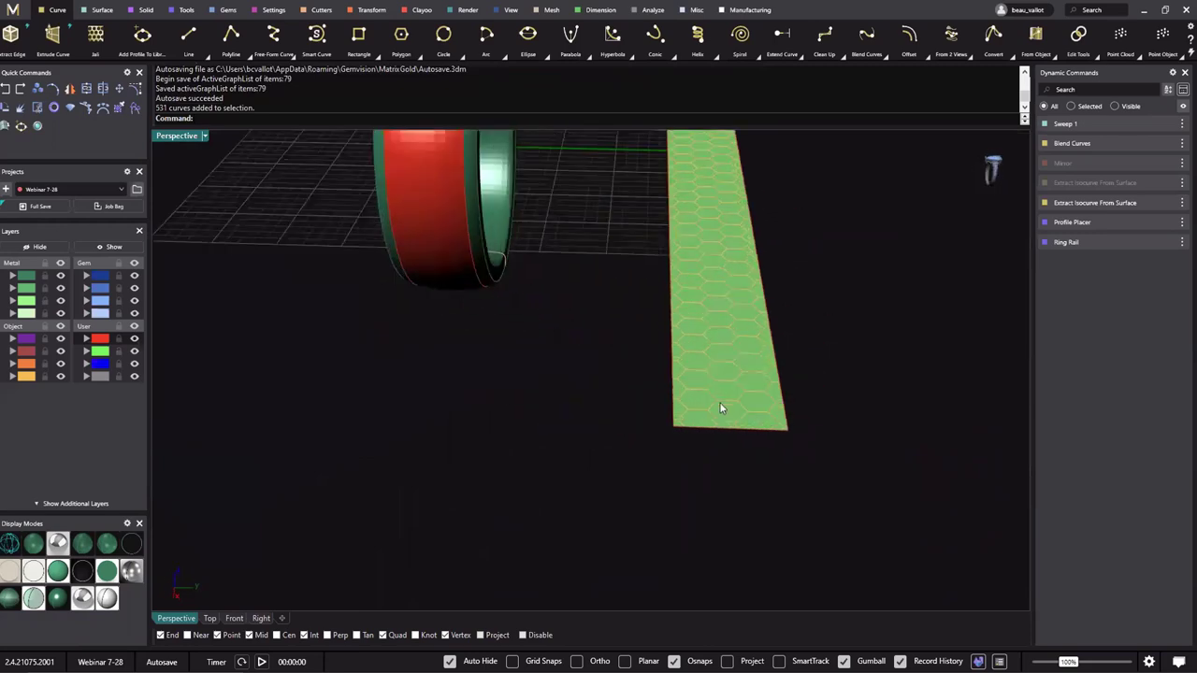
{"action": "left_click", "coordinate": [725, 407]}
{"action": "left_click", "coordinate": [748, 443]}
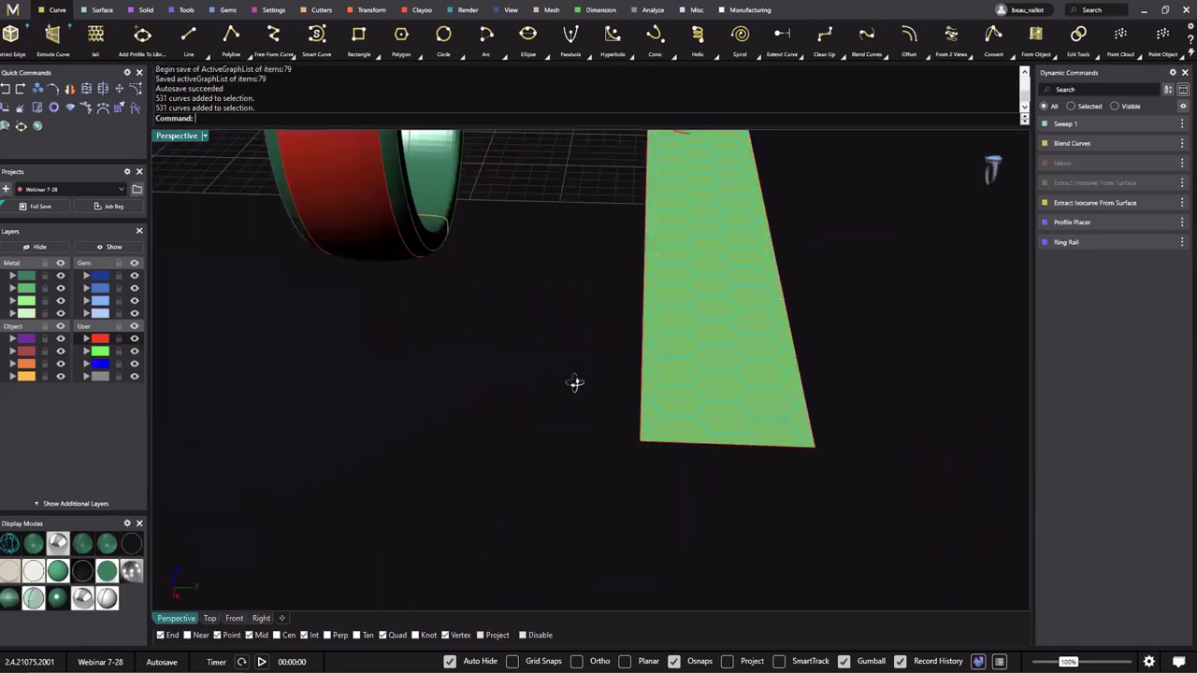
{"action": "right_click_drag", "start_coordinate": [574, 382], "coordinate": [468, 347]}
{"action": "scroll", "coordinate": [565, 339], "scroll_direction": "down", "scroll_amount": 5}
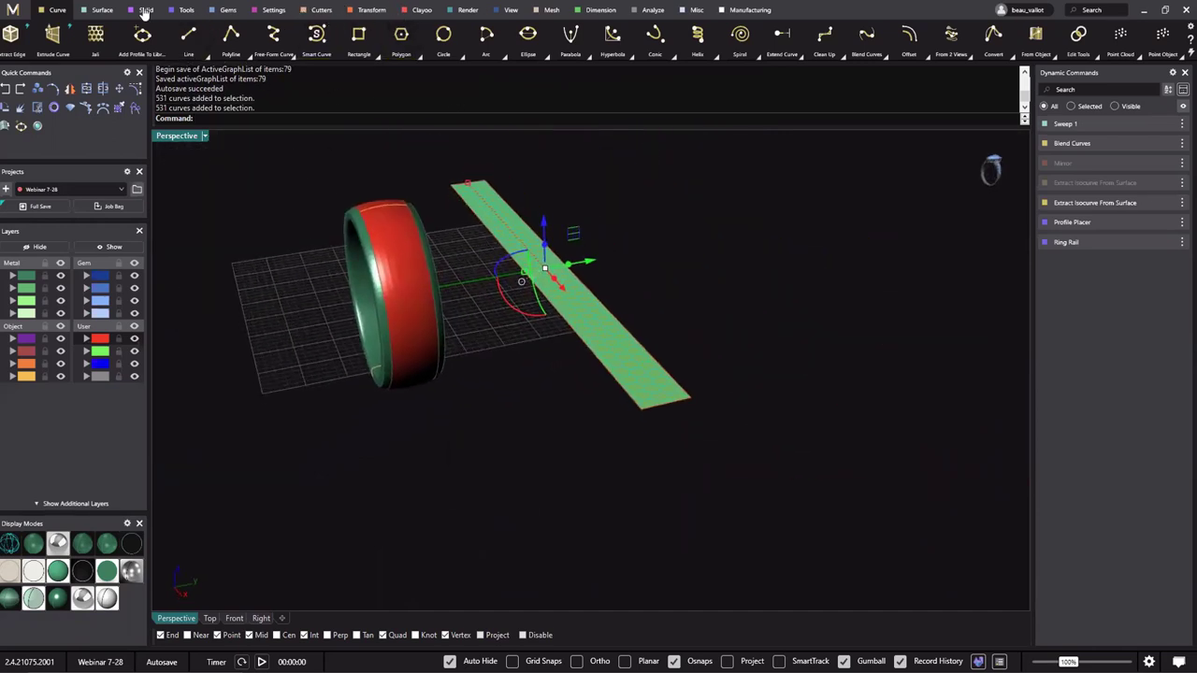
Run the Pipe command on the selected hexagon curves with a start size radius of 0.25.
{"action": "left_click", "coordinate": [144, 11]}
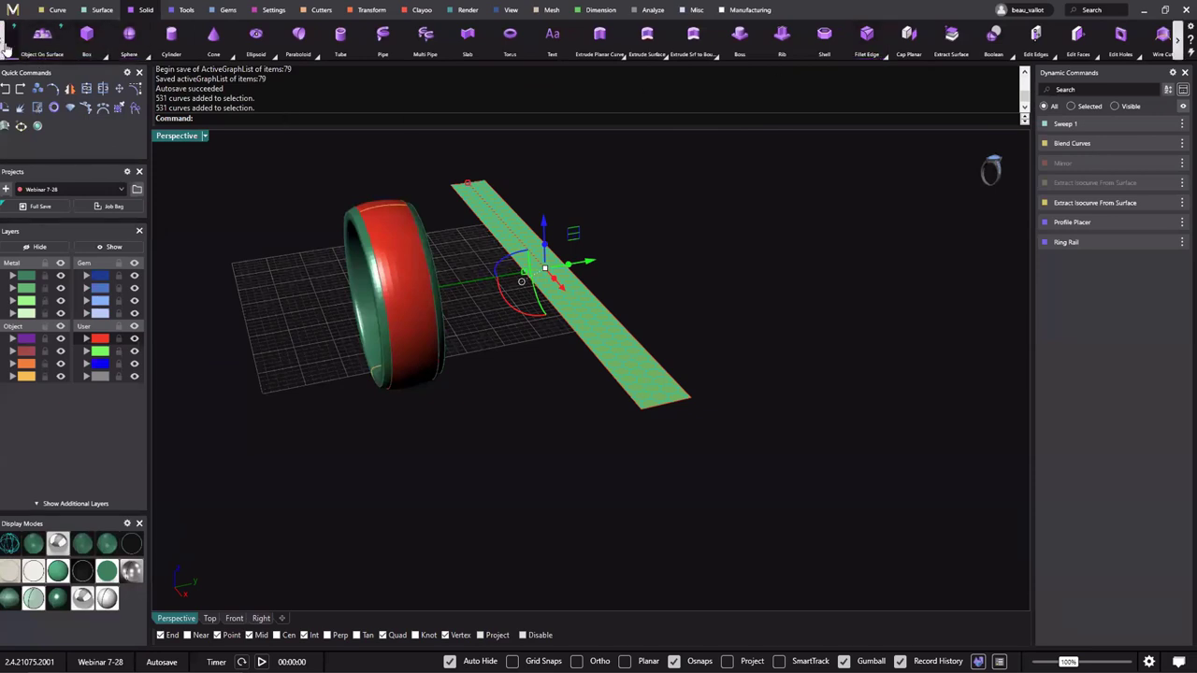
{"action": "scroll", "coordinate": [40, 45], "scroll_direction": "up", "scroll_amount": 3}
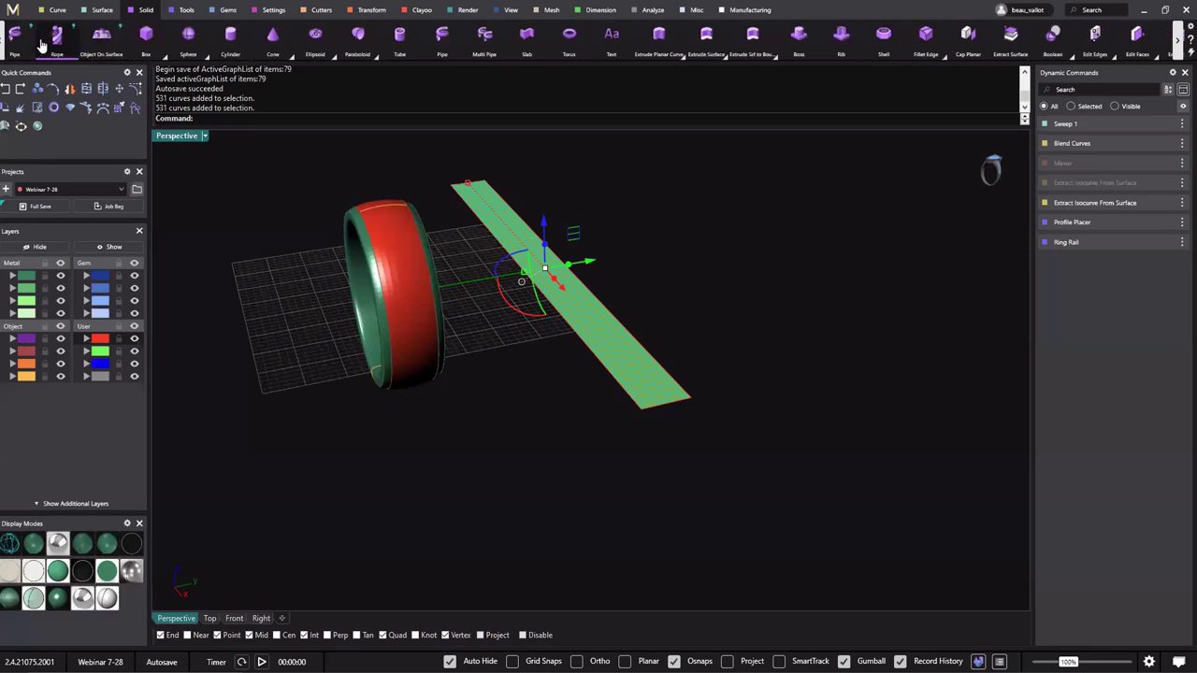
{"action": "left_click", "coordinate": [128, 48]}
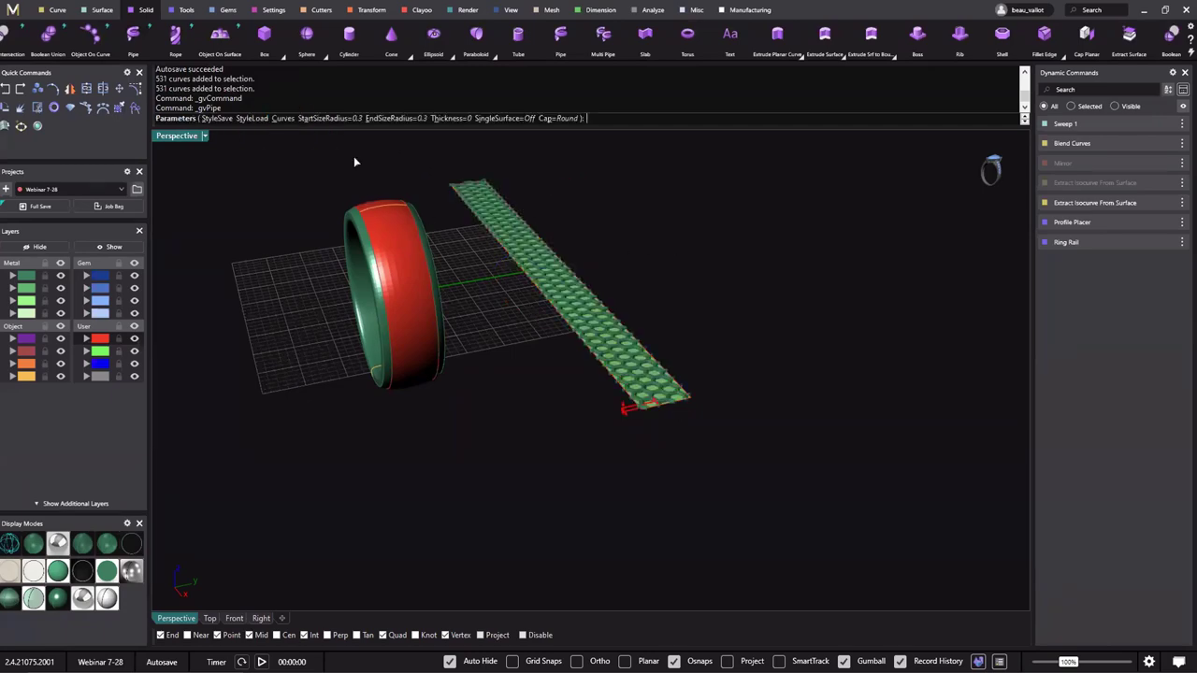
{"action": "right_click_drag", "start_coordinate": [532, 341], "coordinate": [691, 453]}
{"action": "scroll", "coordinate": [614, 380], "scroll_direction": "up", "scroll_amount": 6}
{"action": "right_click_drag", "start_coordinate": [614, 380], "coordinate": [513, 298]}
{"action": "right_click_drag", "start_coordinate": [935, 561], "coordinate": [780, 379], "text": "shift"}
{"action": "scroll", "coordinate": [780, 379], "scroll_direction": "up", "scroll_amount": 4}
{"action": "left_click", "coordinate": [1164, 187]}
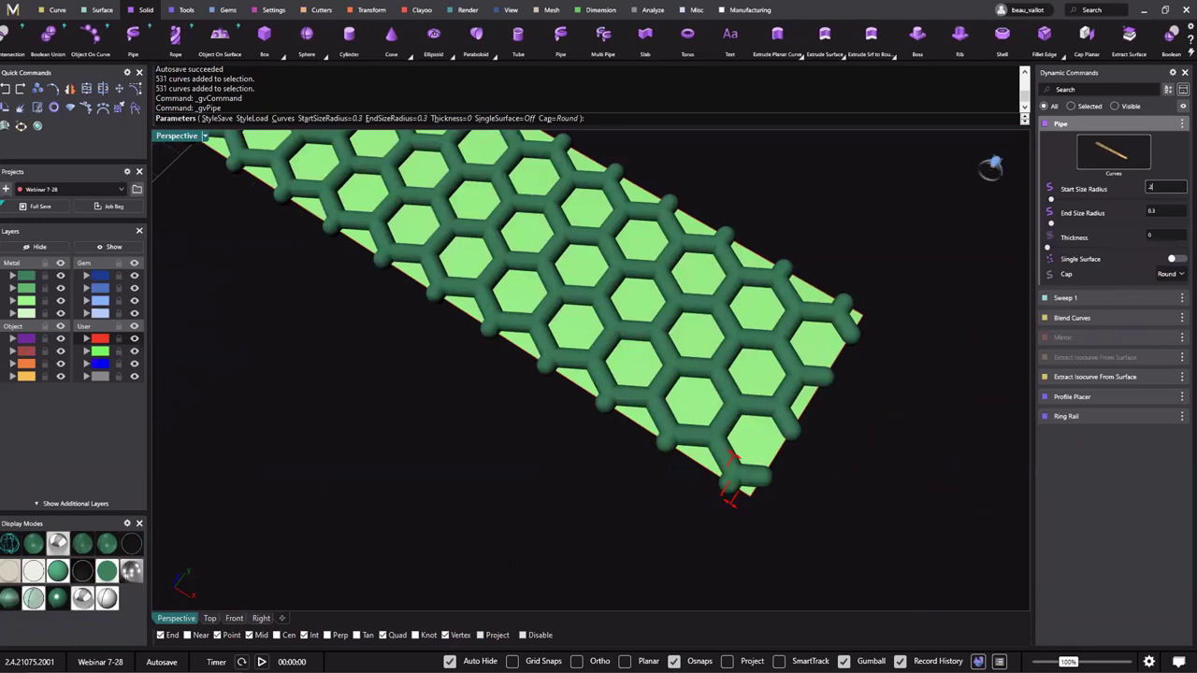
{"action": "left_click", "coordinate": [1164, 213]}
{"action": "type", "text": ".25"}
{"action": "key", "text": "Return"}
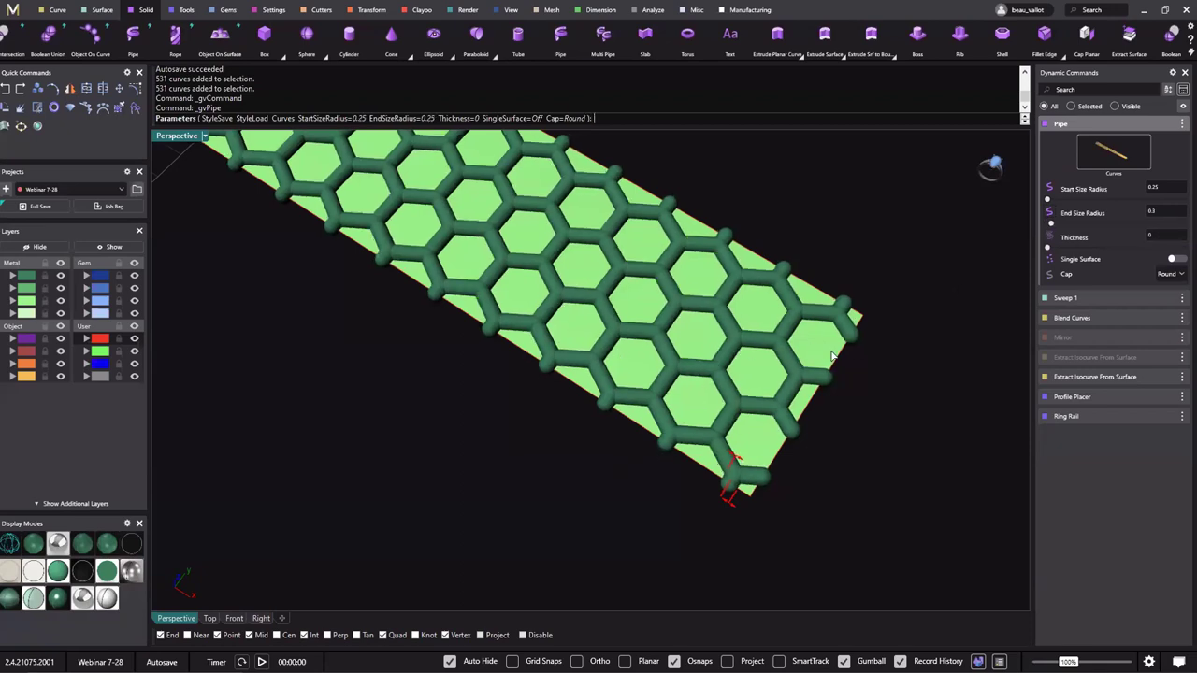
Examine the pipe preview along the flat strip, checking the thickness and joints of the honeycomb.
{"action": "right_click_drag", "start_coordinate": [675, 361], "coordinate": [692, 265]}
{"action": "scroll", "coordinate": [692, 265], "scroll_direction": "down", "scroll_amount": 5}
{"action": "right_click_drag", "start_coordinate": [719, 319], "coordinate": [634, 379]}
{"action": "scroll", "coordinate": [619, 292], "scroll_direction": "up", "scroll_amount": 10}
{"action": "scroll", "coordinate": [634, 379], "scroll_direction": "down", "scroll_amount": 5}
{"action": "right_click_drag", "start_coordinate": [521, 362], "coordinate": [802, 344]}
{"action": "scroll", "coordinate": [658, 376], "scroll_direction": "down", "scroll_amount": 3}
{"action": "scroll", "coordinate": [803, 344], "scroll_direction": "up", "scroll_amount": 3}
{"action": "scroll", "coordinate": [802, 344], "scroll_direction": "up", "scroll_amount": 5}
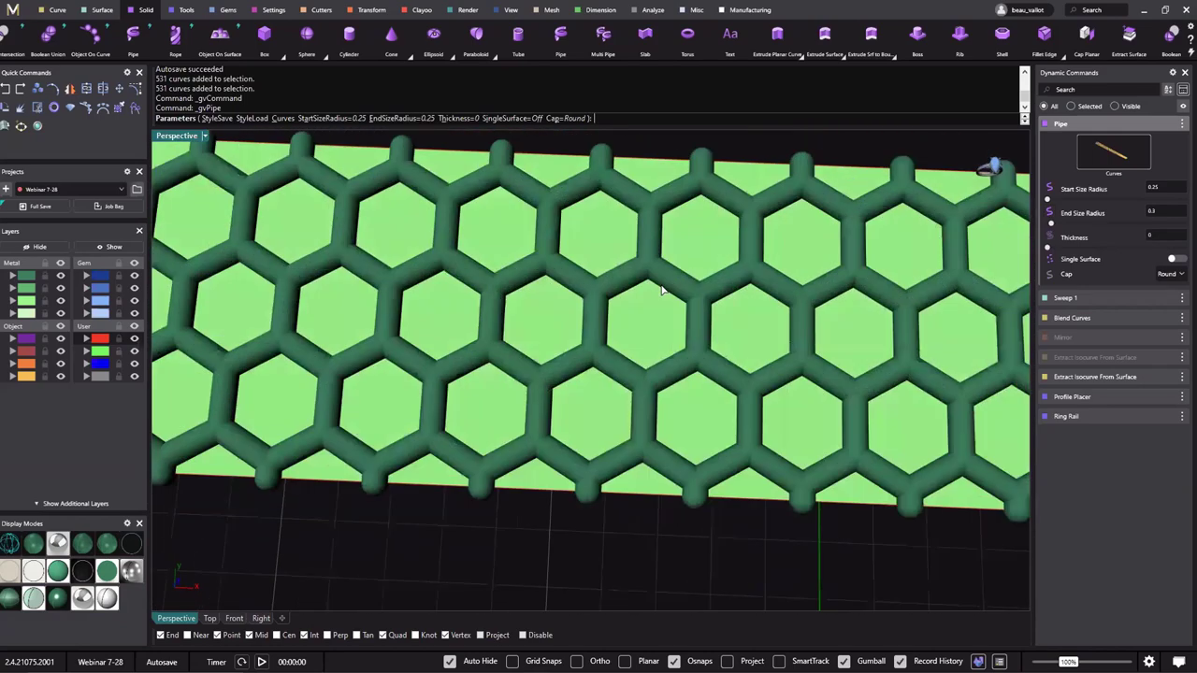
Set the pipes' end size radius to 0.25 and accept the Pipe settings to create the honeycomb mesh.
{"action": "left_click", "coordinate": [1159, 213]}
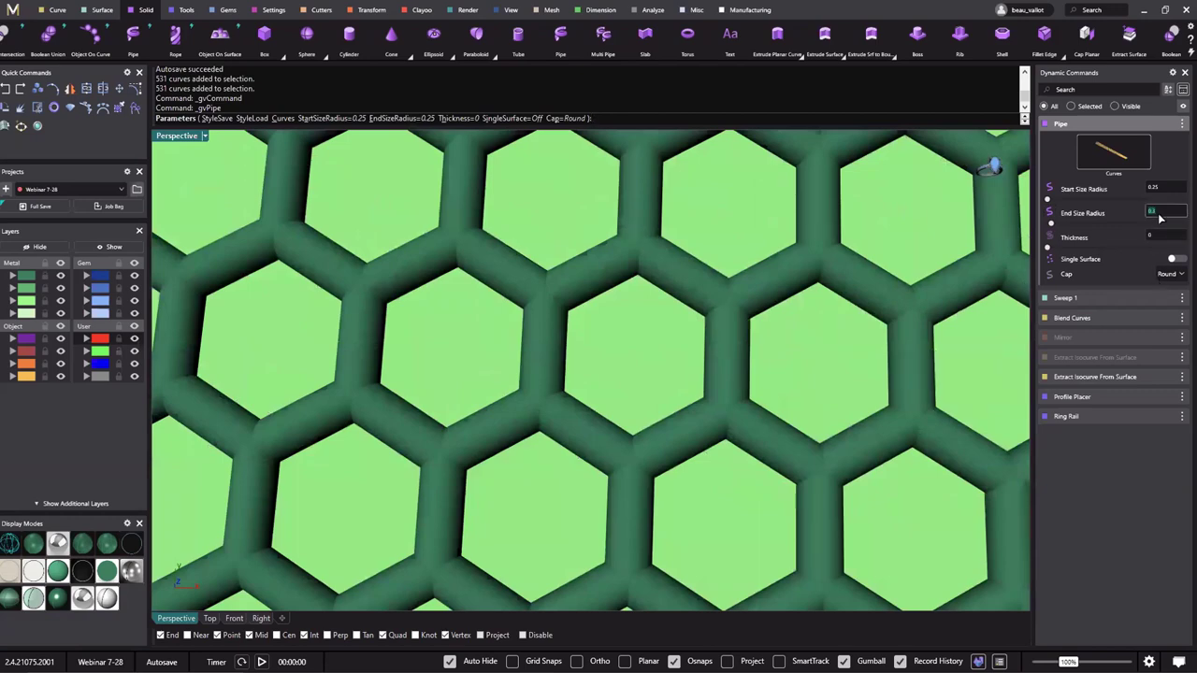
{"action": "type", "text": "2"}
{"action": "key", "text": "Return"}
{"action": "scroll", "coordinate": [773, 374], "scroll_direction": "down", "scroll_amount": 10}
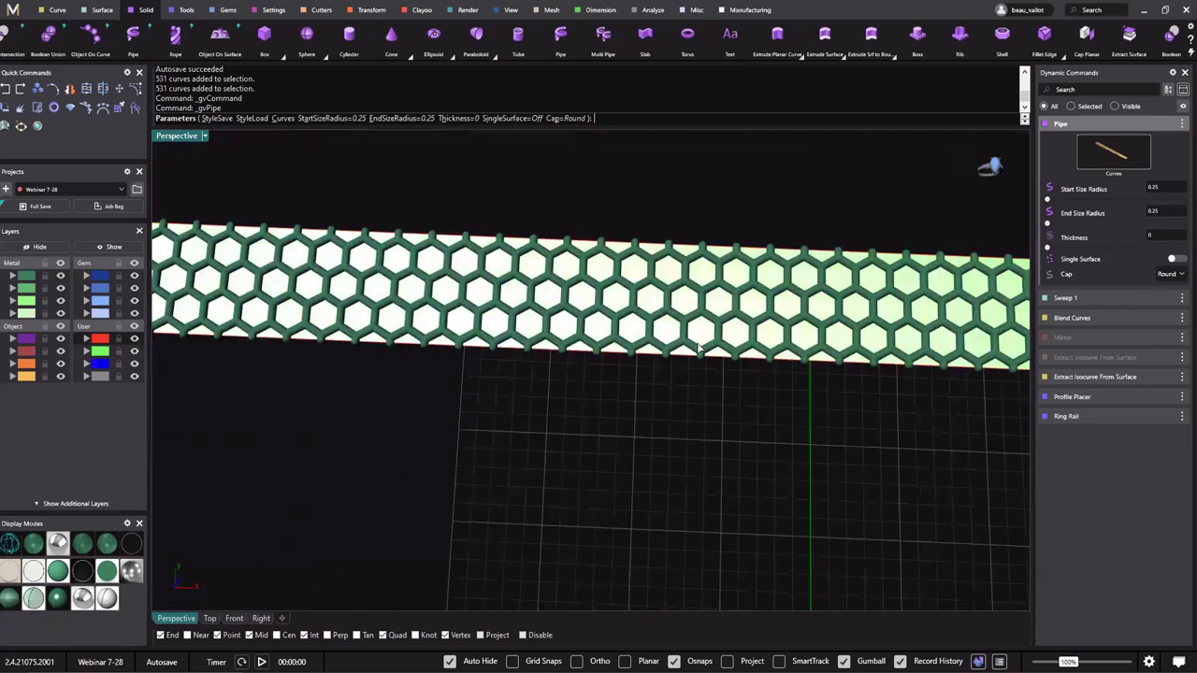
{"action": "right_click_drag", "start_coordinate": [775, 376], "coordinate": [745, 472]}
{"action": "right_click", "coordinate": [746, 473]}
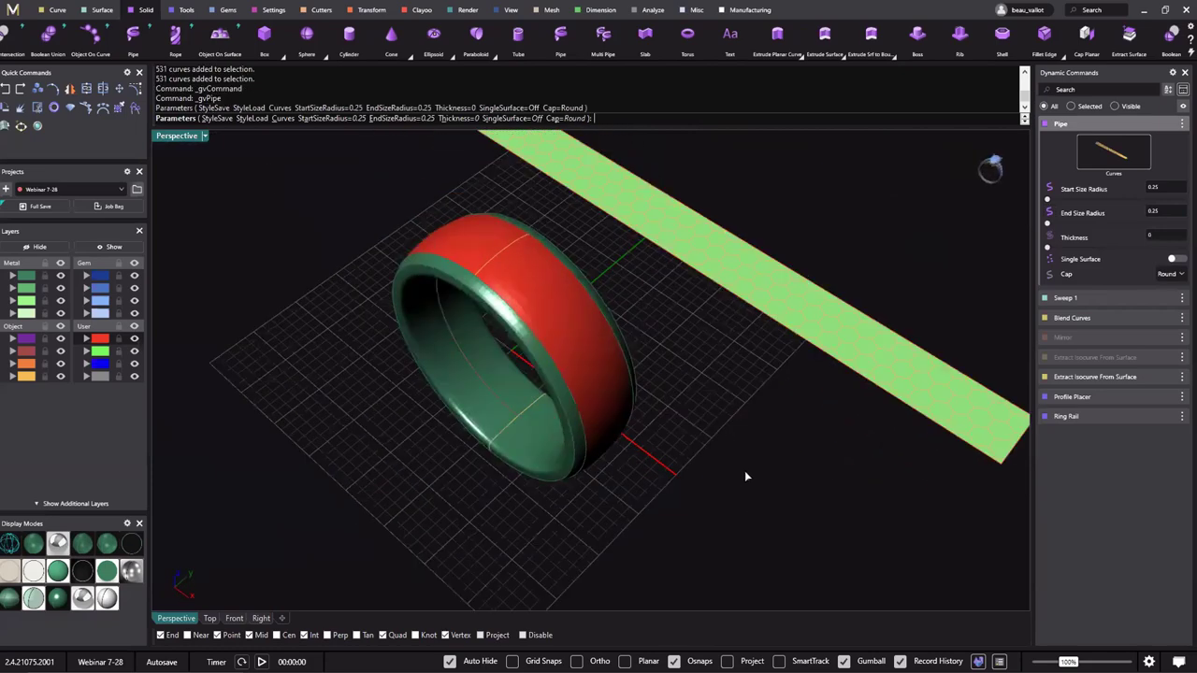
{"action": "key", "text": "Return"}
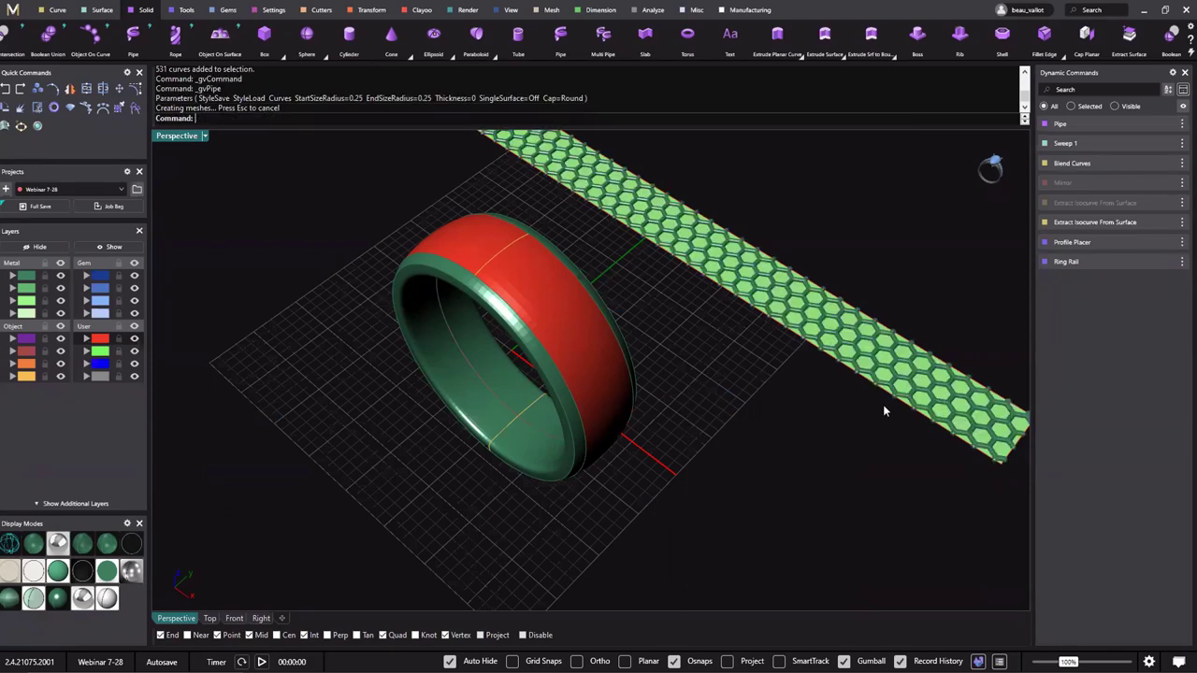
Hide the profile curves at the top and bottom of the ring band.
{"action": "right_click_drag", "start_coordinate": [721, 489], "coordinate": [369, 335]}
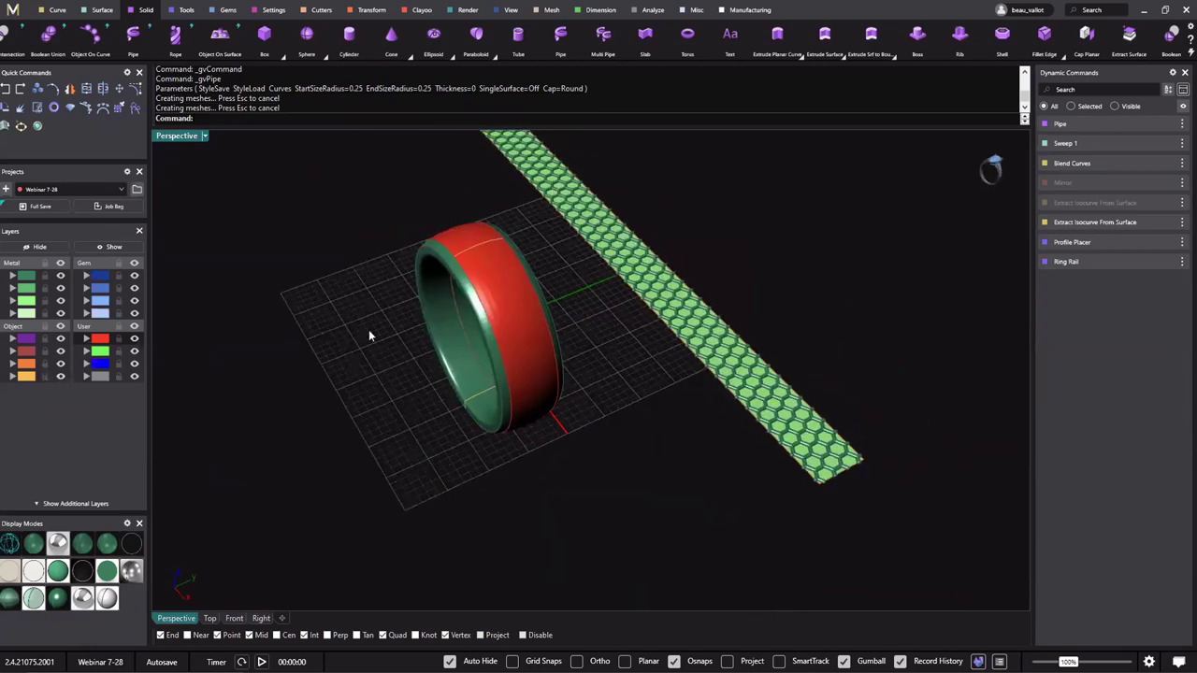
{"action": "left_click", "coordinate": [490, 241]}
{"action": "left_click", "coordinate": [528, 272]}
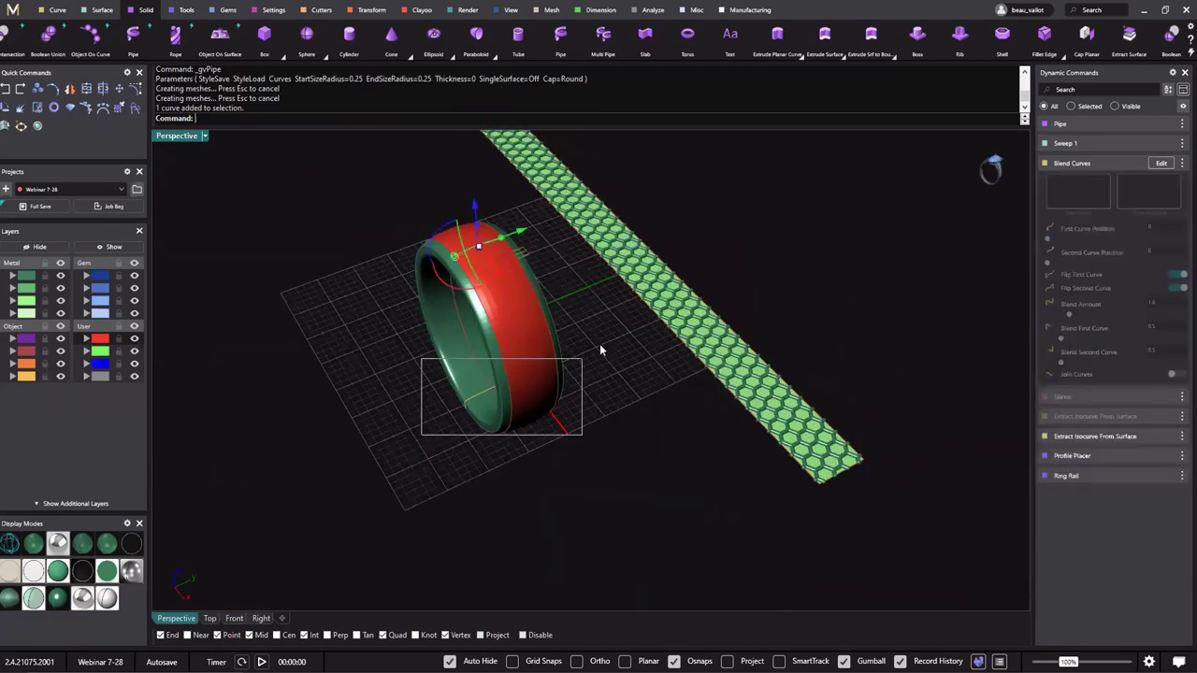
{"action": "left_click_drag", "start_coordinate": [422, 435], "coordinate": [601, 348], "text": "shift"}
{"action": "left_click", "coordinate": [65, 248]}
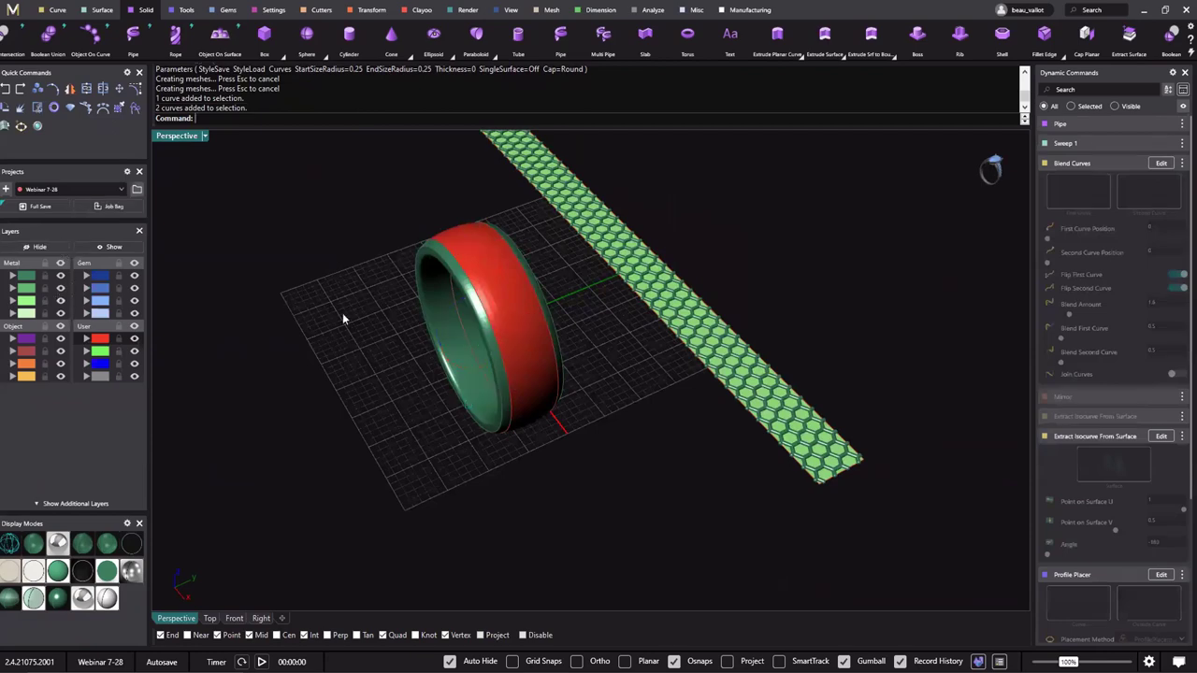
Identify the red domed surface of the ring by selecting it, and clear the selection.
{"action": "right_click_drag", "start_coordinate": [506, 348], "coordinate": [1015, 237]}
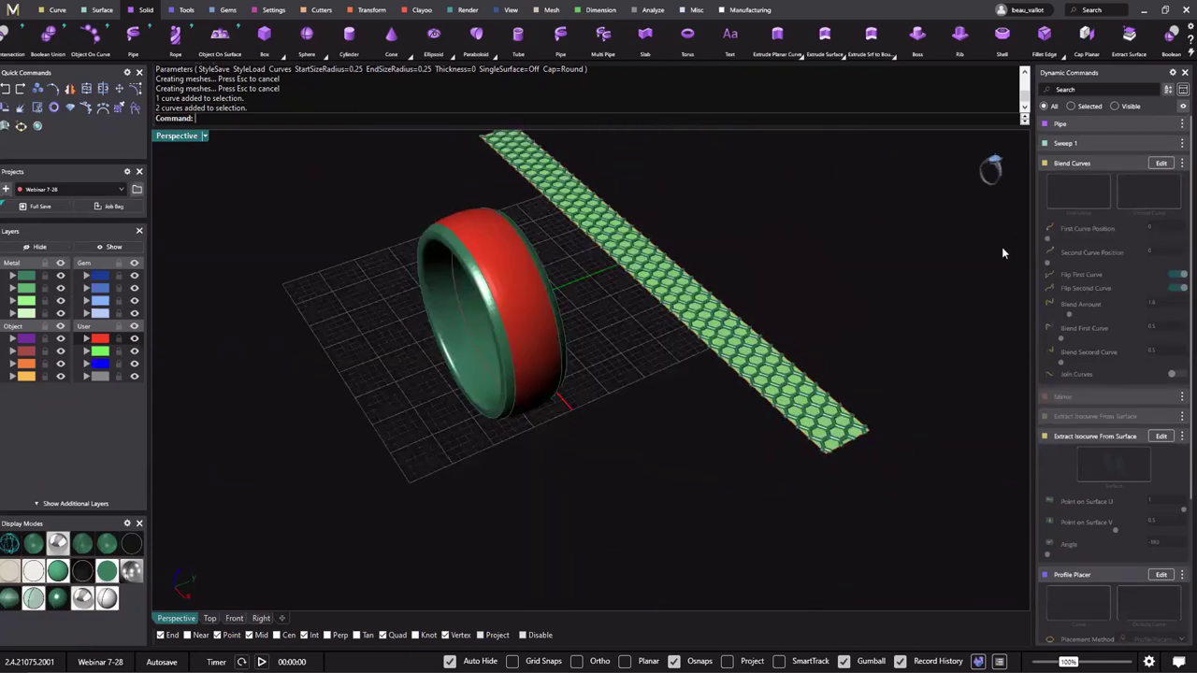
{"action": "left_click", "coordinate": [1063, 165]}
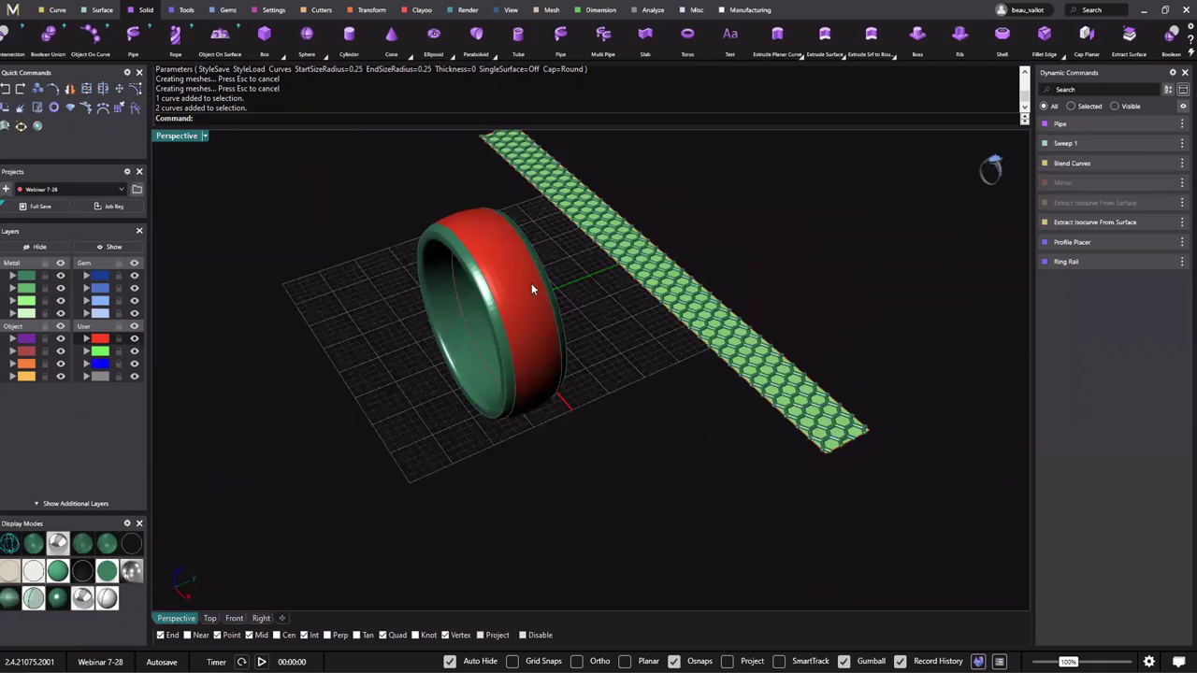
{"action": "left_click", "coordinate": [469, 219]}
{"action": "left_click", "coordinate": [524, 255]}
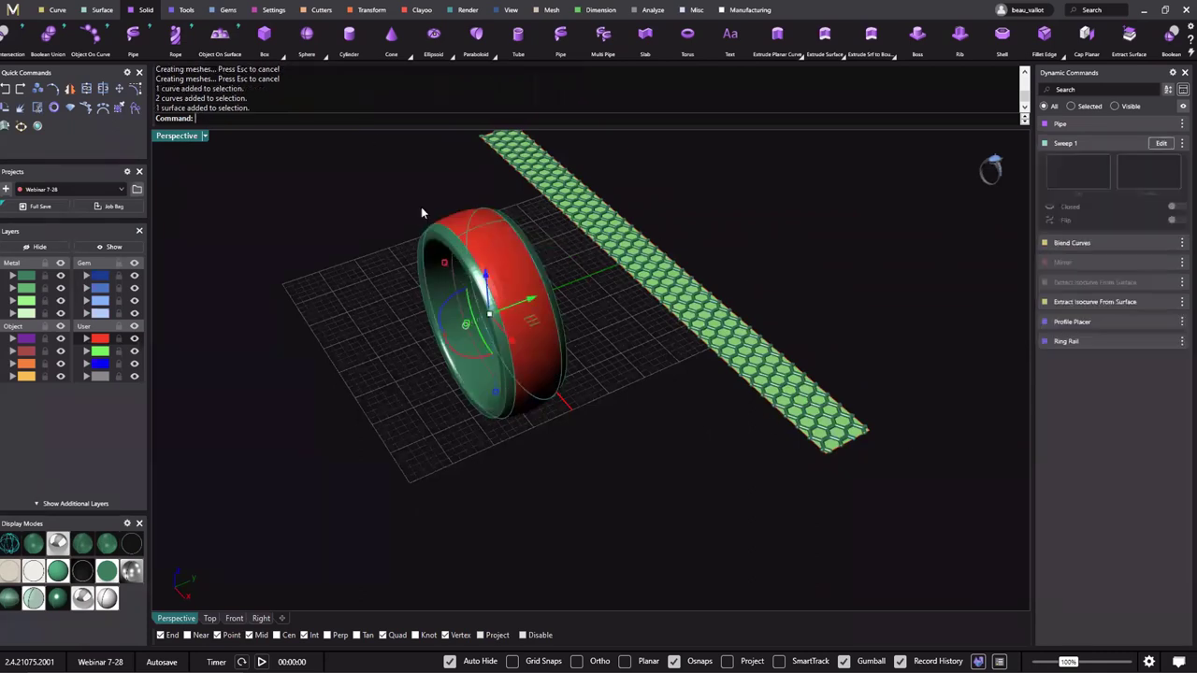
{"action": "left_click", "coordinate": [191, 389]}
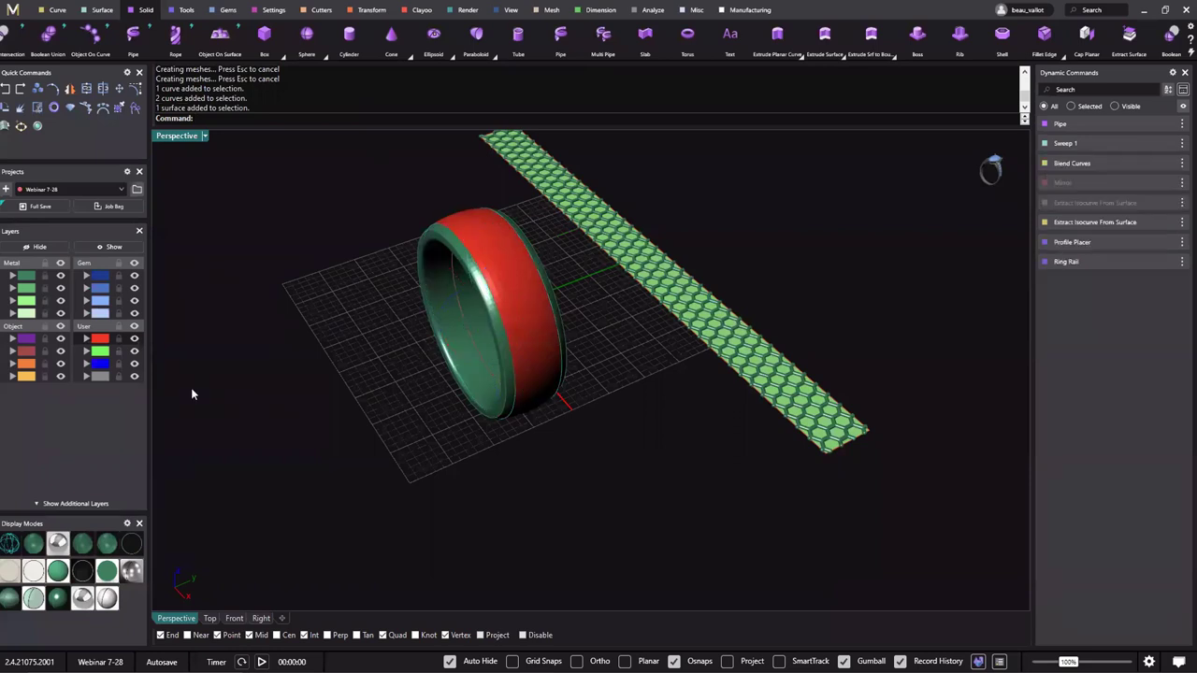
Start Smart Flow to pick the flat green strip as the base surface for the piped honeycomb.
{"action": "left_click", "coordinate": [374, 10]}
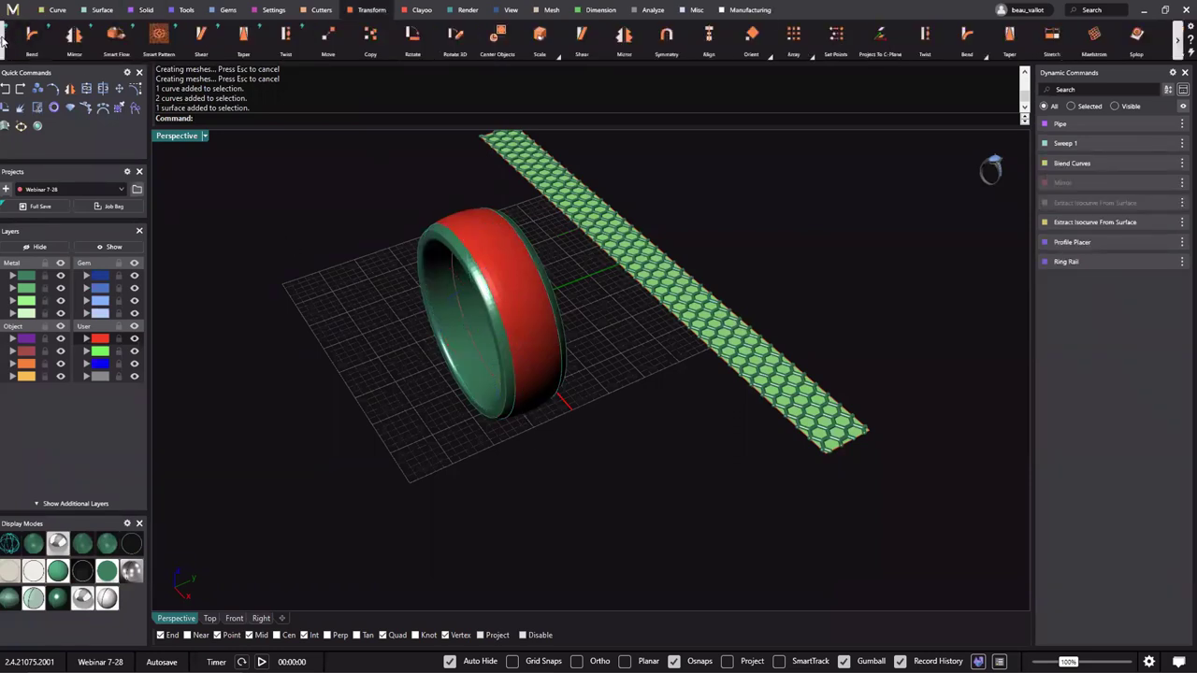
{"action": "scroll", "coordinate": [15, 39], "scroll_direction": "up", "scroll_amount": 3}
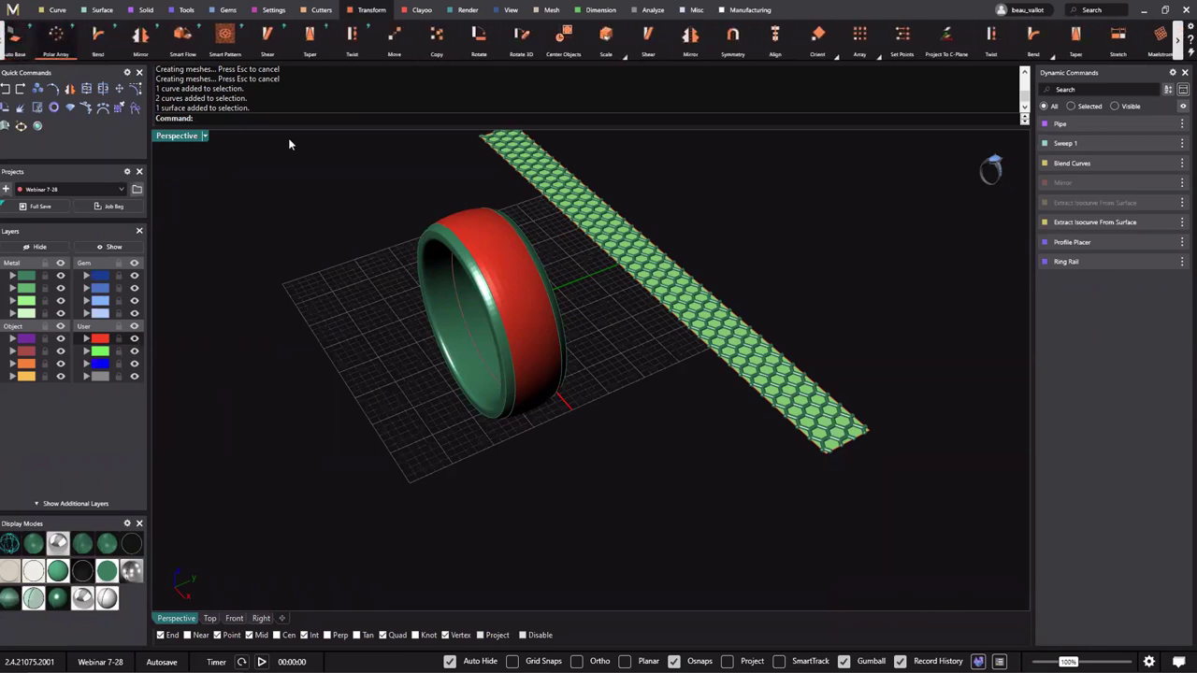
{"action": "left_click", "coordinate": [183, 35]}
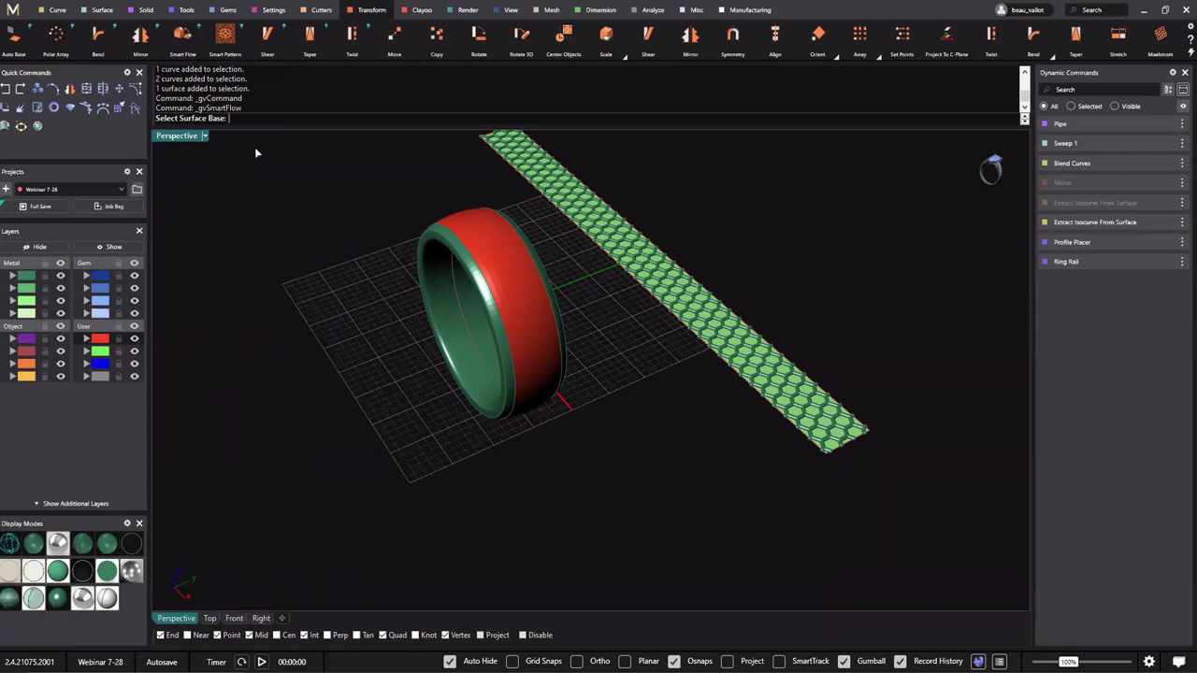
{"action": "scroll", "coordinate": [855, 462], "scroll_direction": "up", "scroll_amount": 5}
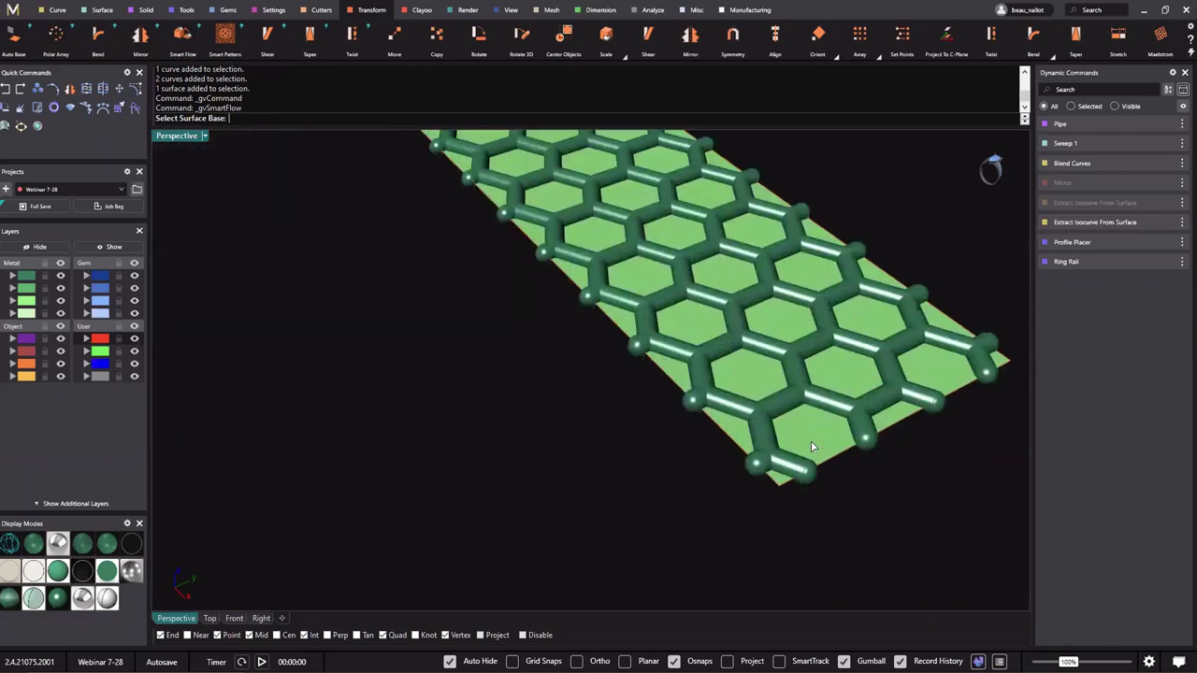
Assign the flat green strip as Smart Flow's base surface and the ring's red outer surface as its destination.
{"action": "left_click", "coordinate": [825, 440]}
{"action": "scroll", "coordinate": [655, 381], "scroll_direction": "down", "scroll_amount": 6}
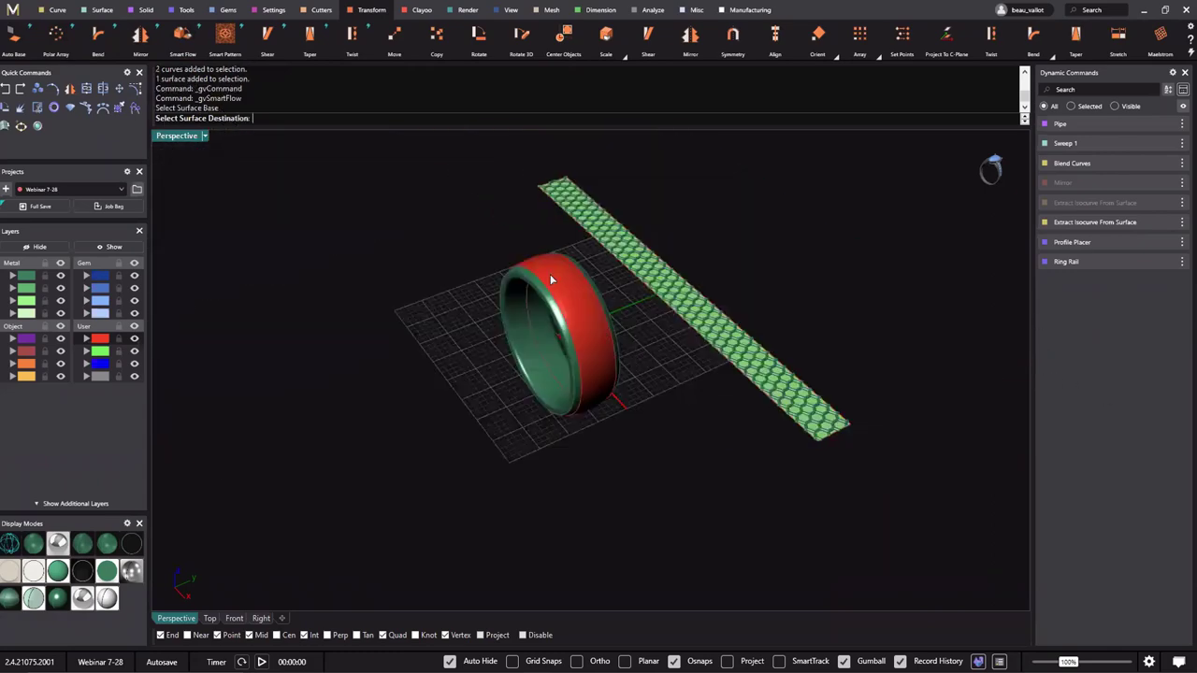
{"action": "scroll", "coordinate": [553, 278], "scroll_direction": "up", "scroll_amount": 4}
{"action": "left_click", "coordinate": [581, 274]}
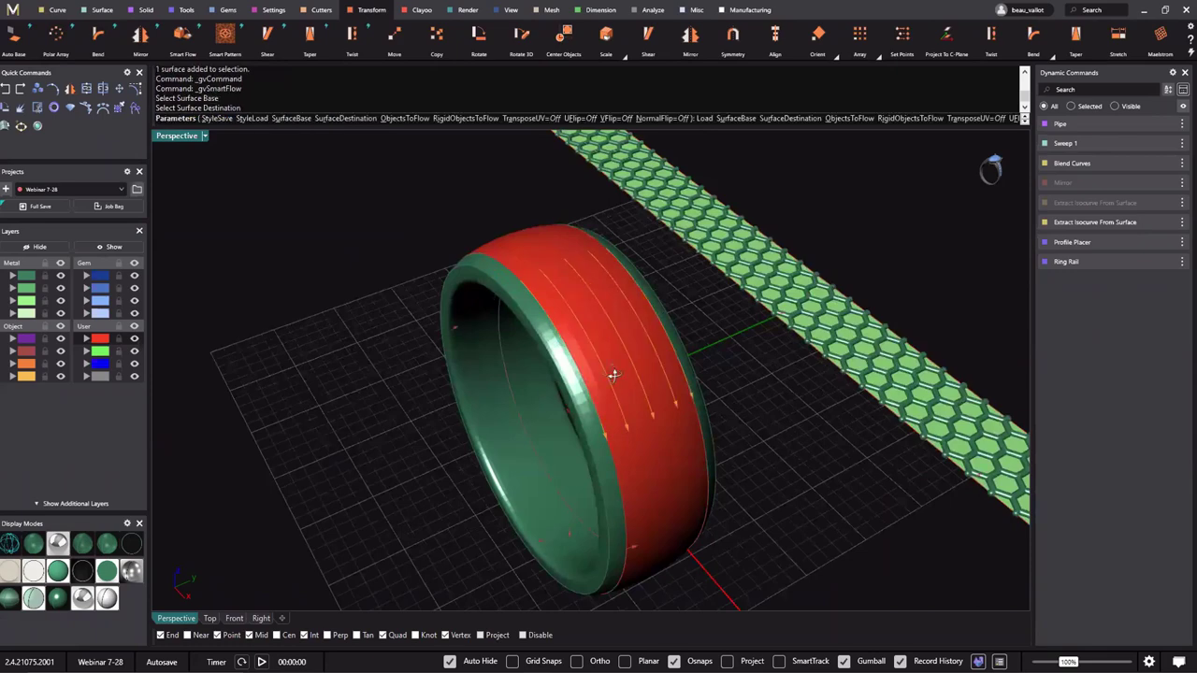
{"action": "scroll", "coordinate": [643, 339], "scroll_direction": "down", "scroll_amount": 4}
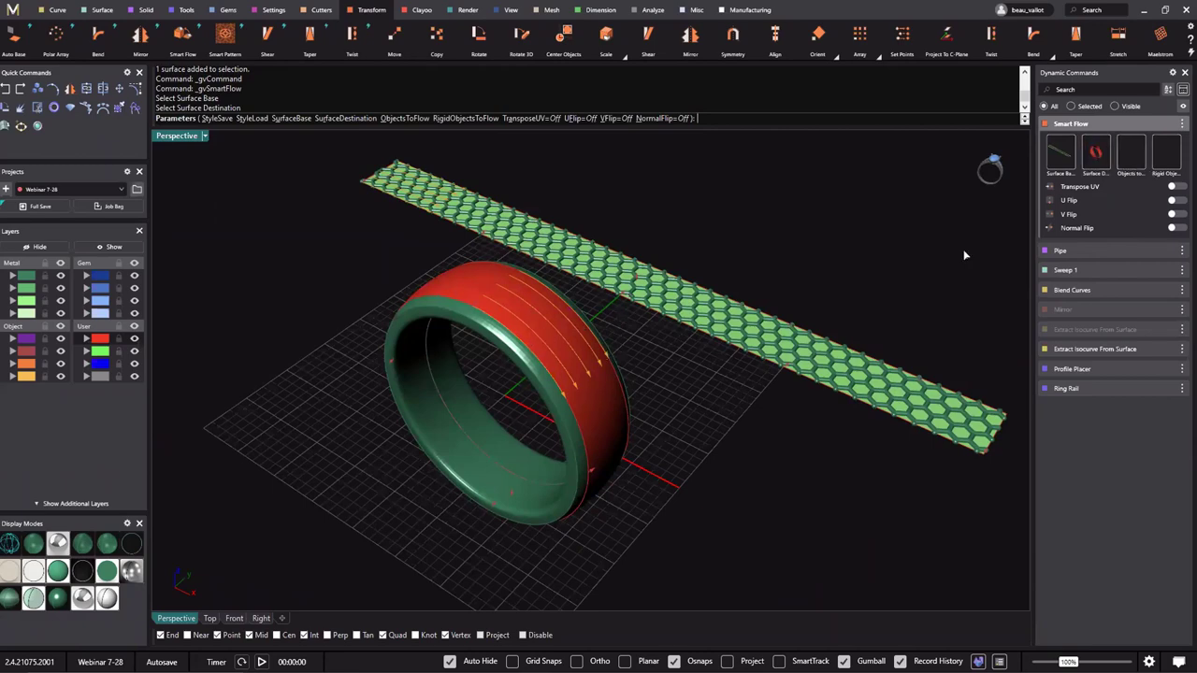
Choose the honeycomb pipe group as the objects to flow and apply the Smart Flow onto the ring.
{"action": "left_click", "coordinate": [1134, 168]}
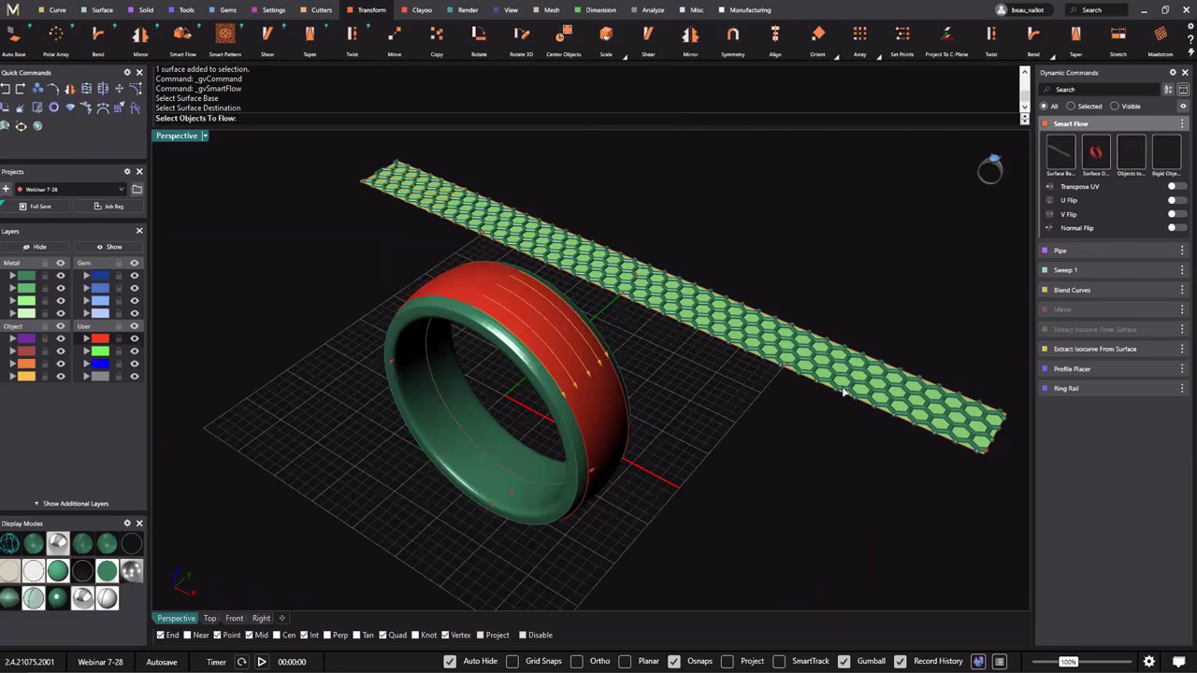
{"action": "scroll", "coordinate": [848, 415], "scroll_direction": "up", "scroll_amount": 5}
{"action": "scroll", "coordinate": [818, 425], "scroll_direction": "down", "scroll_amount": 5}
{"action": "right_click_drag", "start_coordinate": [761, 415], "coordinate": [502, 176]}
{"action": "scroll", "coordinate": [567, 367], "scroll_direction": "up", "scroll_amount": 4}
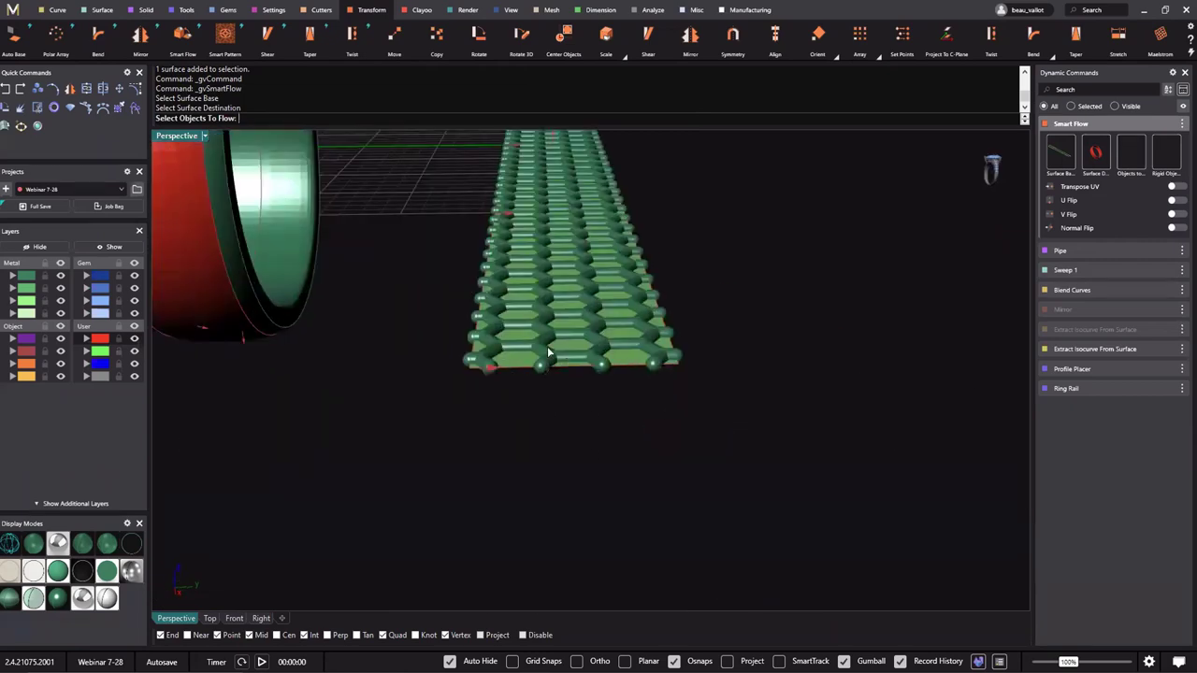
{"action": "scroll", "coordinate": [549, 352], "scroll_direction": "up", "scroll_amount": 8}
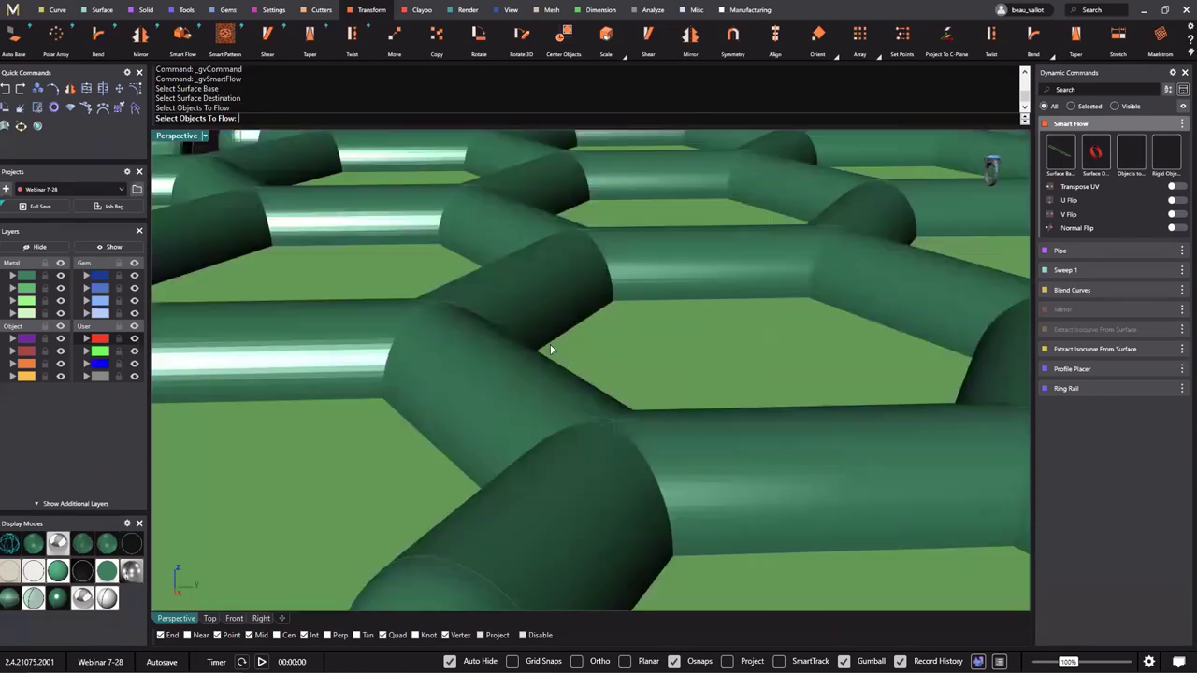
{"action": "left_click", "coordinate": [550, 345]}
{"action": "scroll", "coordinate": [540, 396], "scroll_direction": "down", "scroll_amount": 12}
{"action": "key", "text": "Return"}
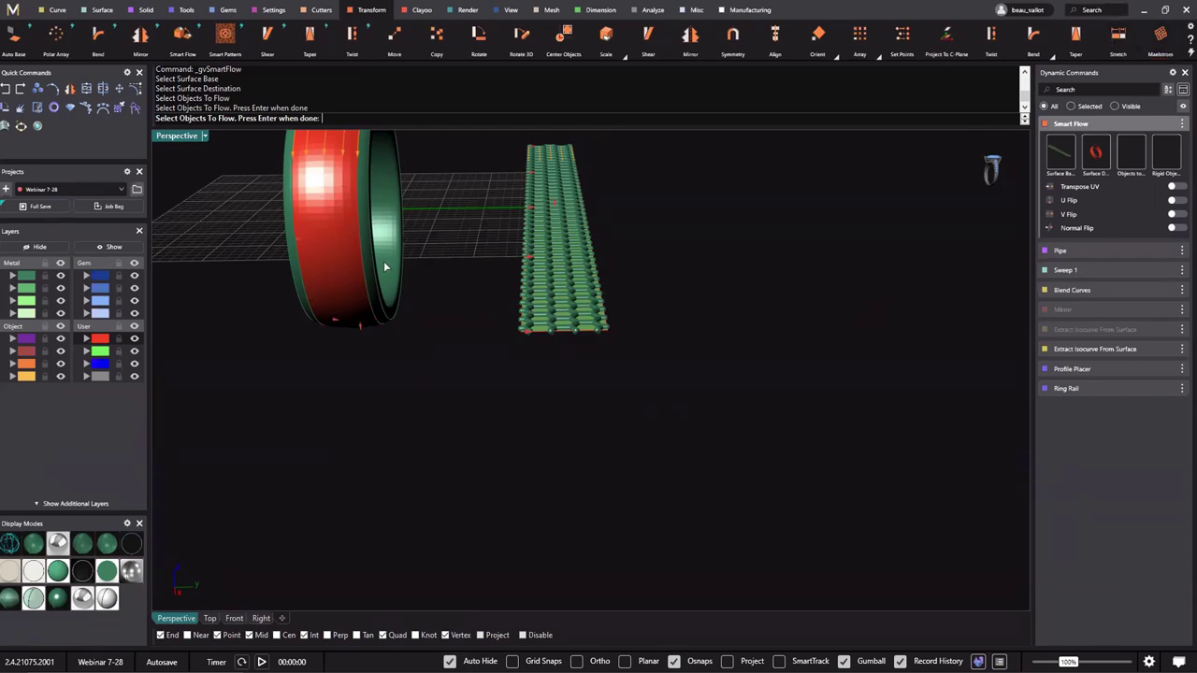
{"action": "key", "text": "Return"}
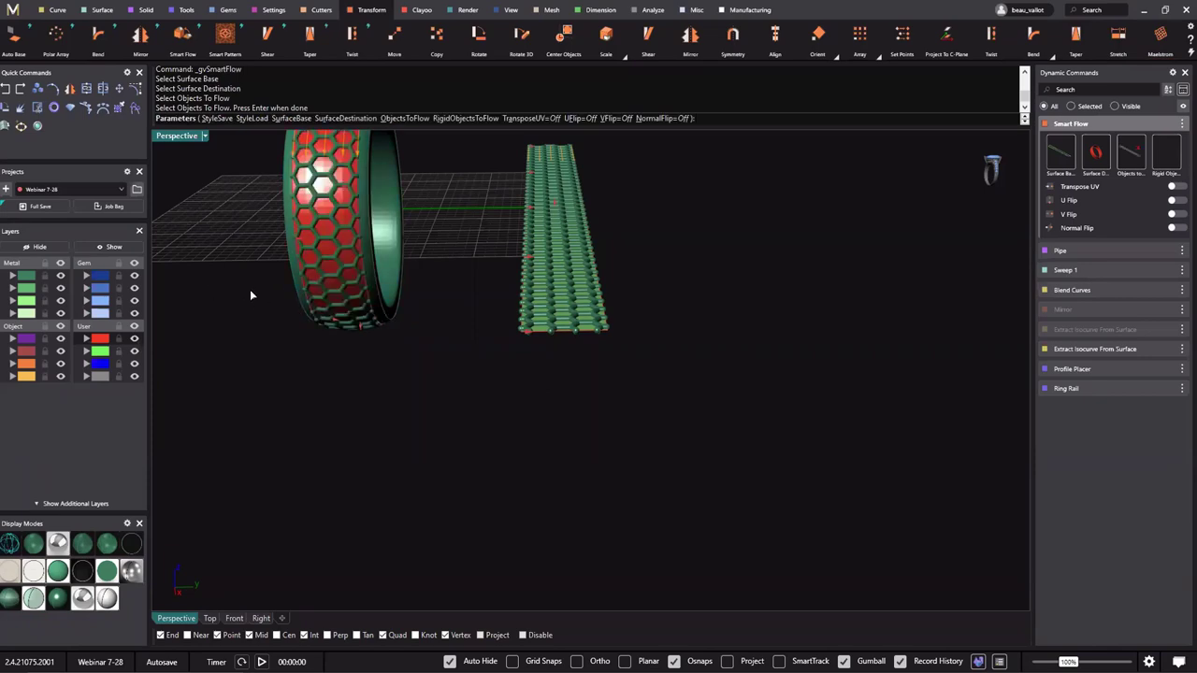
{"action": "right_click_drag", "start_coordinate": [253, 304], "coordinate": [515, 444]}
{"action": "right_click", "coordinate": [515, 445]}
{"action": "key", "text": "Return"}
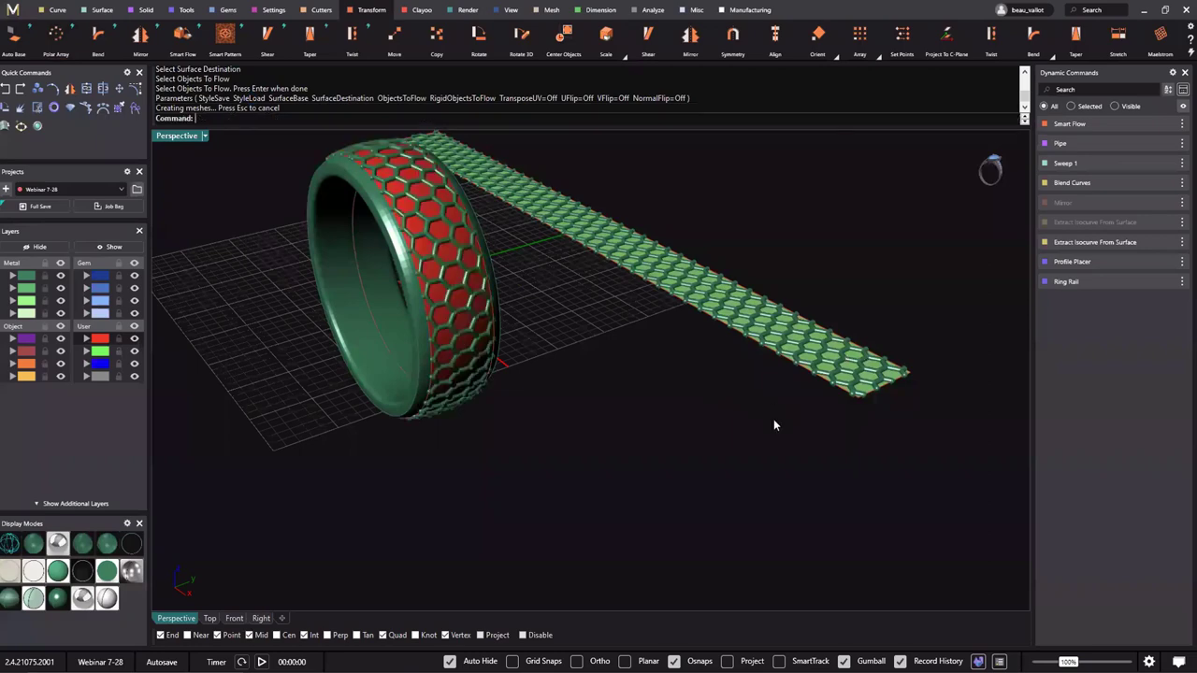
Hide the user layer that holds the red outer ring surface.
{"action": "right_click_drag", "start_coordinate": [774, 419], "coordinate": [495, 351]}
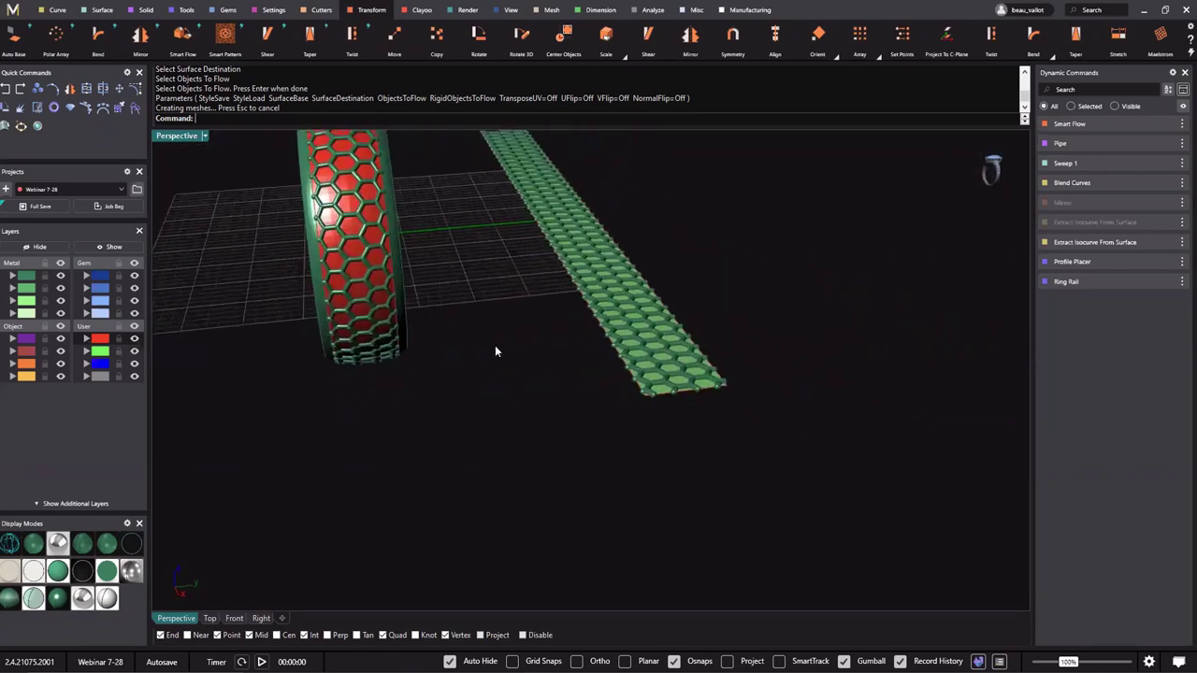
{"action": "left_click", "coordinate": [146, 345]}
{"action": "left_click", "coordinate": [134, 339]}
Examine how the honeycomb pipes and their rounded ends sit on the ring band and along its edges.
{"action": "scroll", "coordinate": [458, 374], "scroll_direction": "down", "scroll_amount": 5}
{"action": "scroll", "coordinate": [474, 368], "scroll_direction": "up", "scroll_amount": 15}
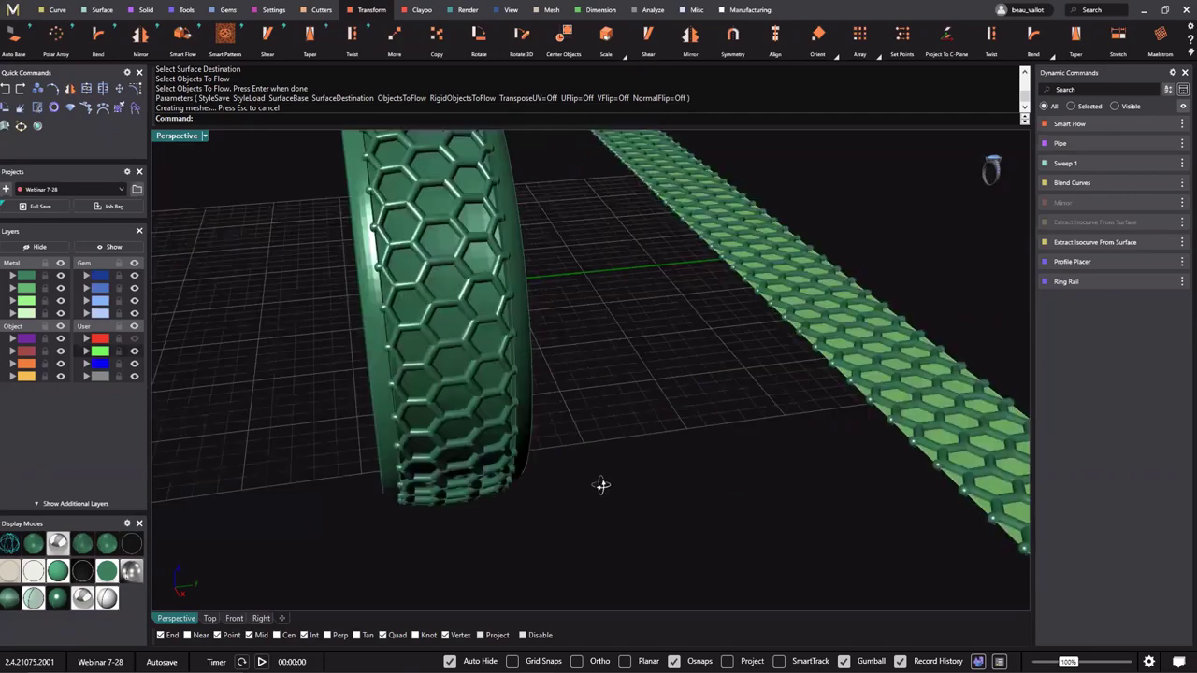
{"action": "right_click_drag", "start_coordinate": [666, 436], "coordinate": [628, 385]}
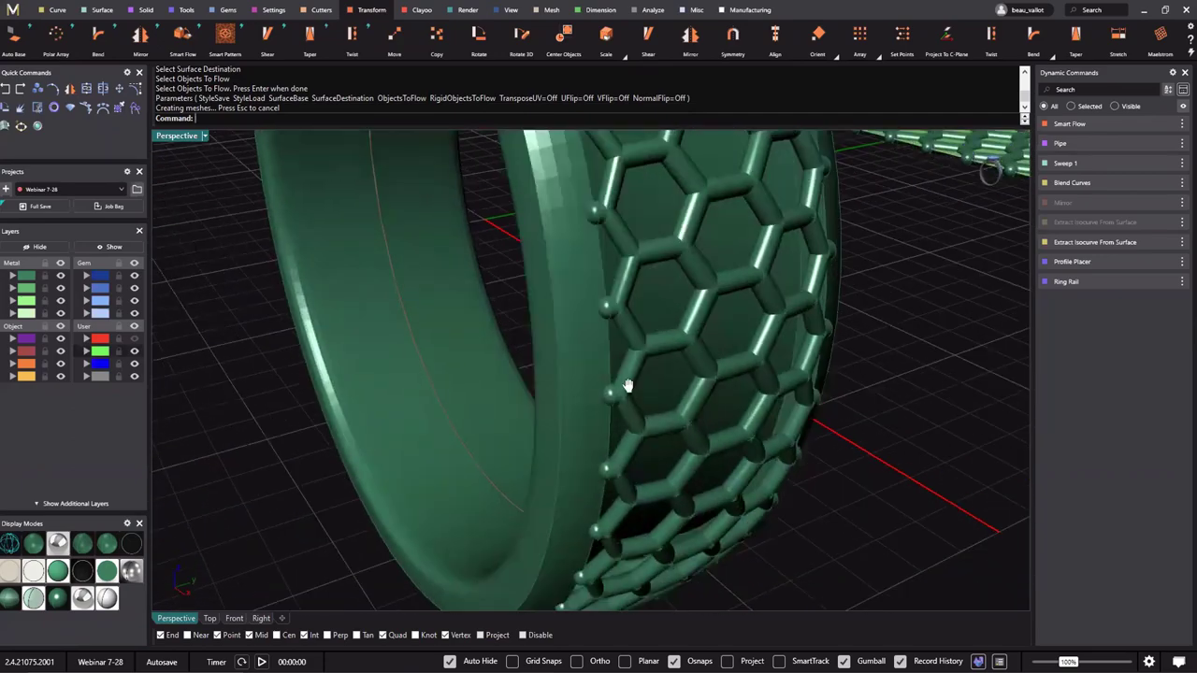
{"action": "scroll", "coordinate": [551, 318], "scroll_direction": "down", "scroll_amount": 3}
{"action": "right_click_drag", "start_coordinate": [533, 316], "coordinate": [551, 328]}
{"action": "scroll", "coordinate": [466, 417], "scroll_direction": "up", "scroll_amount": 6}
{"action": "scroll", "coordinate": [369, 521], "scroll_direction": "up", "scroll_amount": 4}
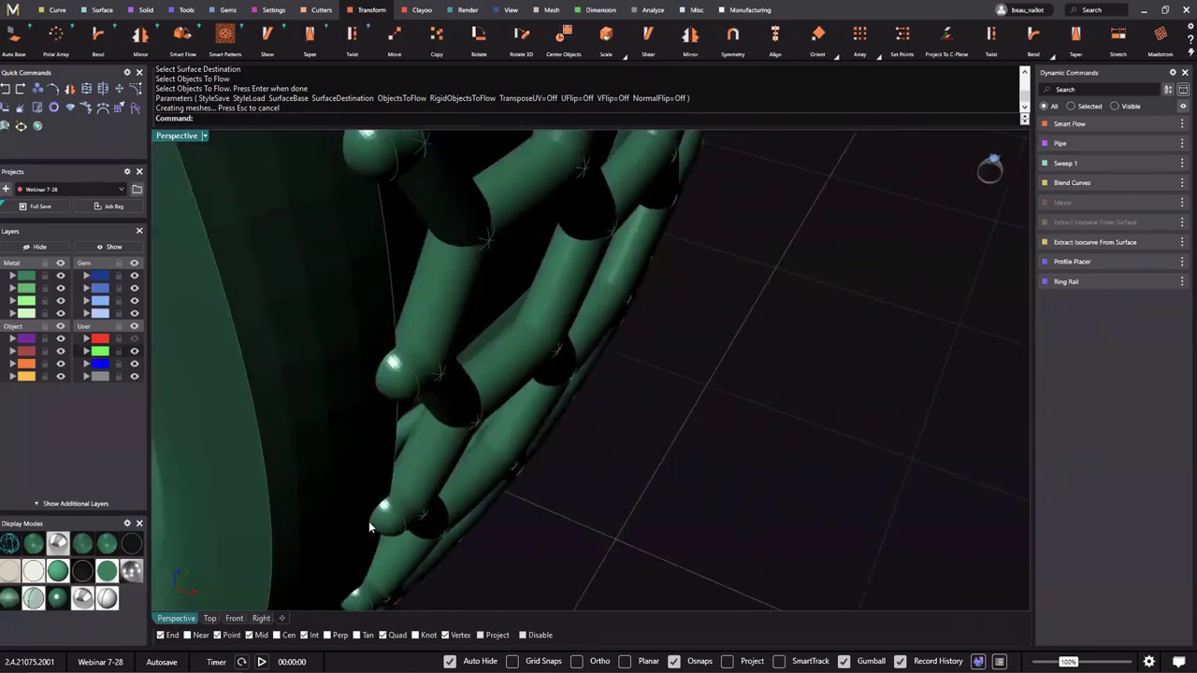
{"action": "scroll", "coordinate": [394, 500], "scroll_direction": "down", "scroll_amount": 8}
{"action": "right_click_drag", "start_coordinate": [406, 510], "coordinate": [898, 528]}
{"action": "scroll", "coordinate": [540, 498], "scroll_direction": "down", "scroll_amount": 5}
Select the honeycomb pipes without the flat base surface and raise them slightly above it.
{"action": "left_click_drag", "start_coordinate": [922, 545], "coordinate": [581, 227]}
{"action": "left_click", "coordinate": [632, 355], "text": "ctrl"}
{"action": "right_click_drag", "start_coordinate": [655, 387], "coordinate": [727, 236]}
{"action": "left_click_drag", "start_coordinate": [728, 236], "coordinate": [726, 233]}
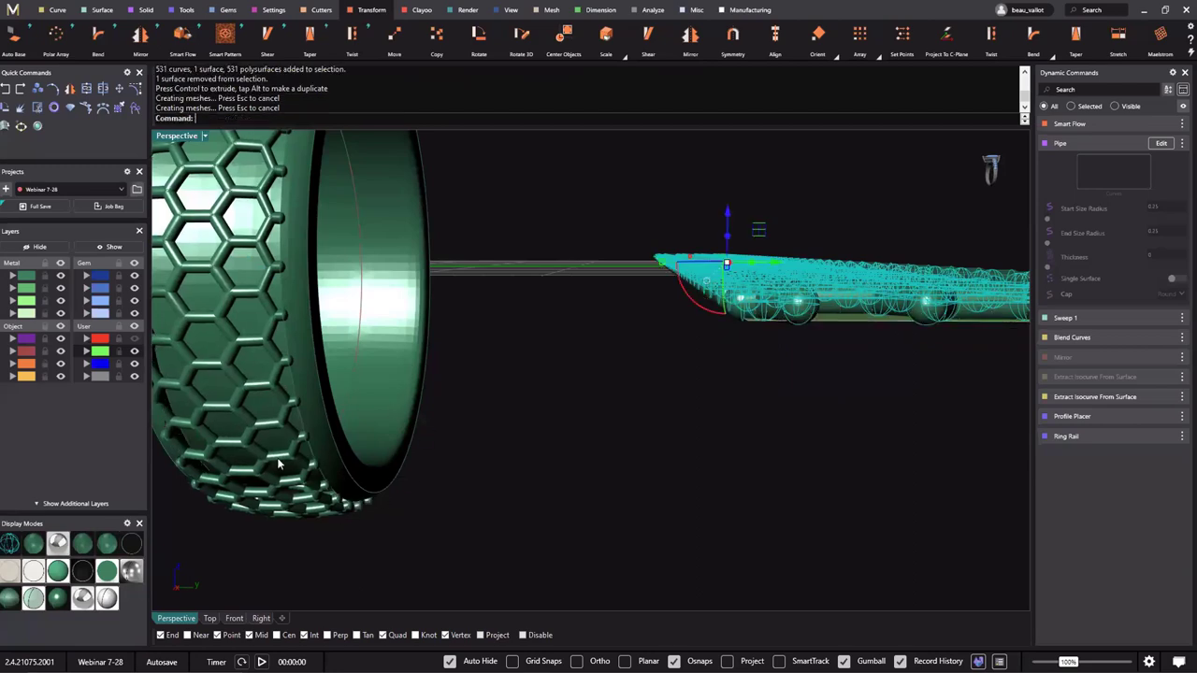
Move the selected honeycomb pipes down until they lie beneath the flat base surface, and clear the selection.
{"action": "scroll", "coordinate": [380, 504], "scroll_direction": "up", "scroll_amount": 5}
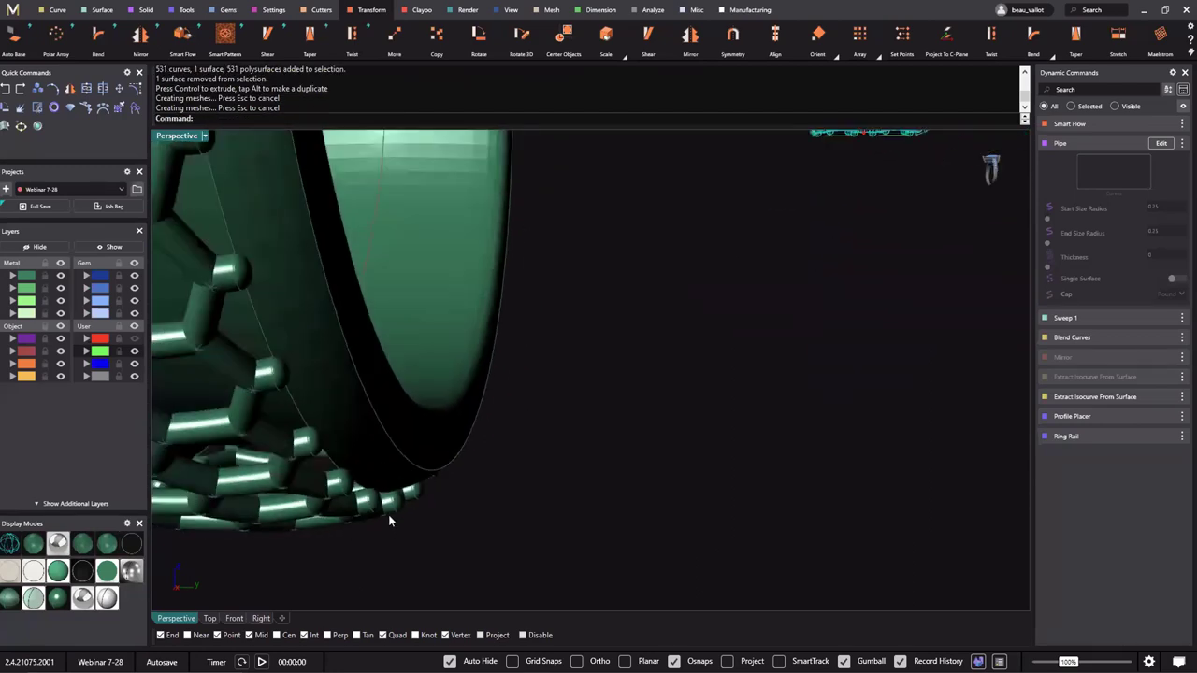
{"action": "scroll", "coordinate": [521, 530], "scroll_direction": "down", "scroll_amount": 5}
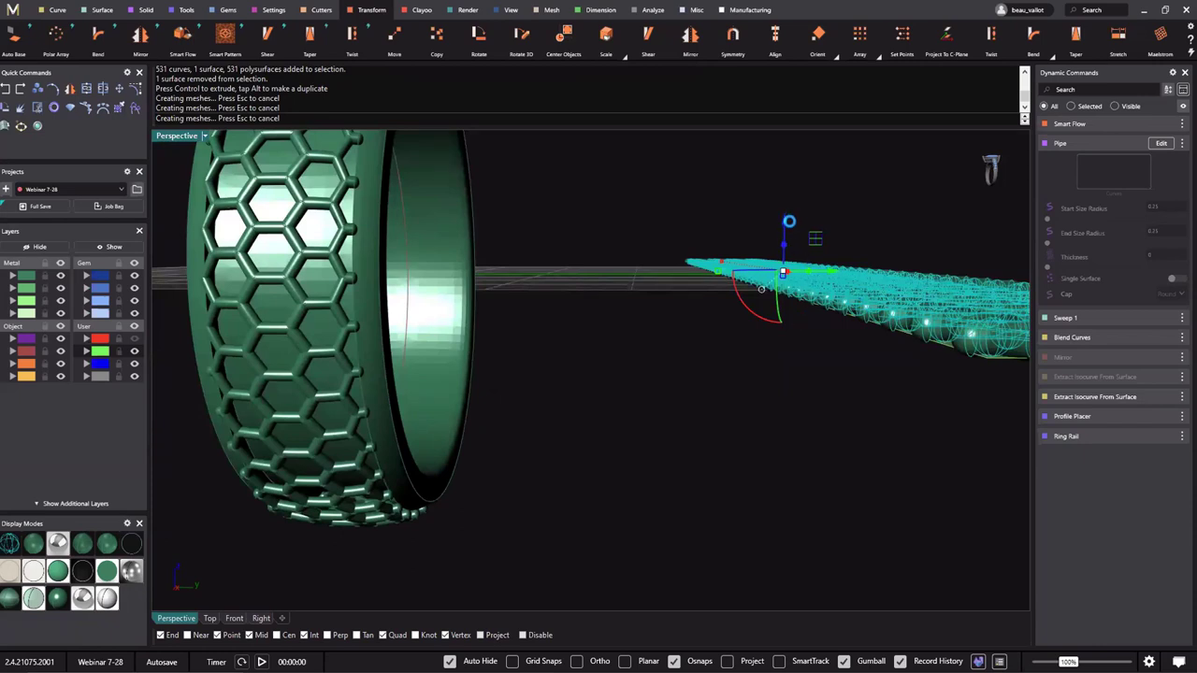
{"action": "right_click_drag", "start_coordinate": [824, 348], "coordinate": [729, 419]}
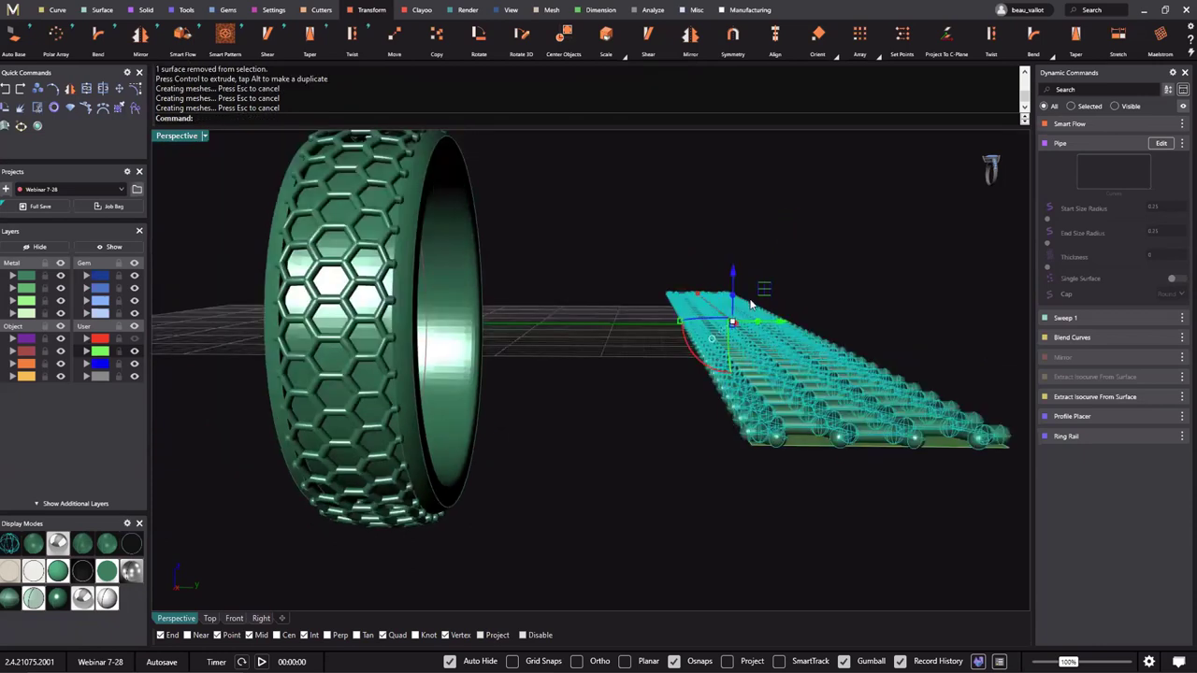
{"action": "left_click_drag", "start_coordinate": [735, 271], "coordinate": [734, 285]}
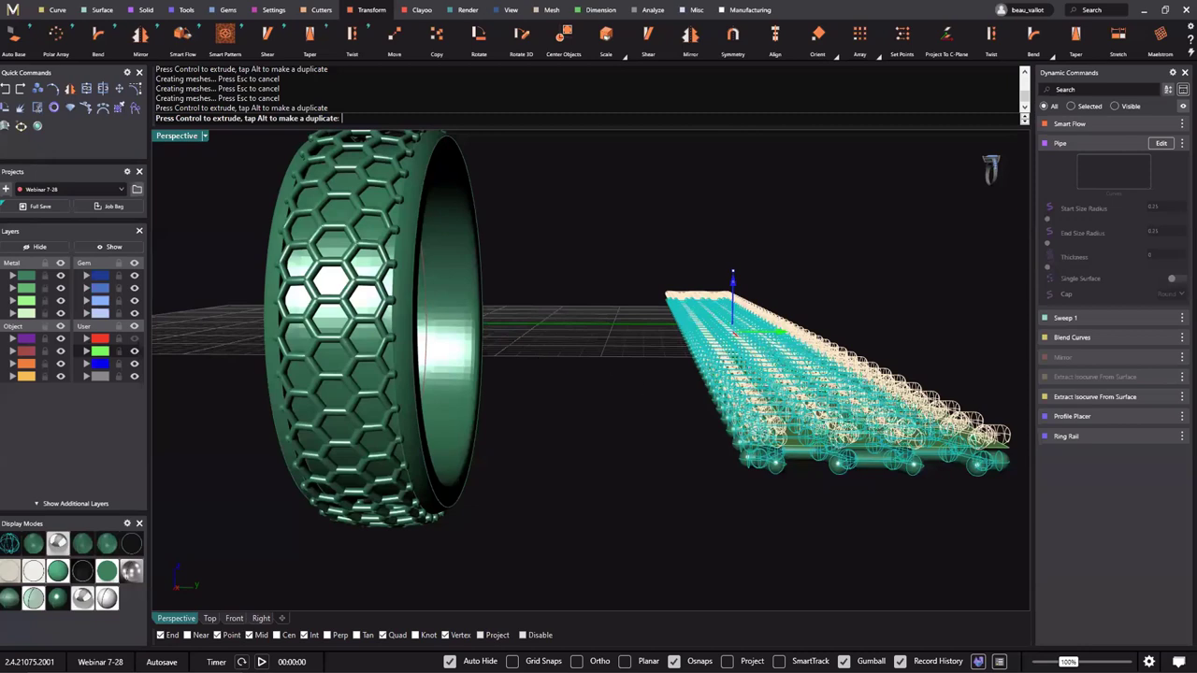
{"action": "mouse_move", "coordinate": [1073, 337]}
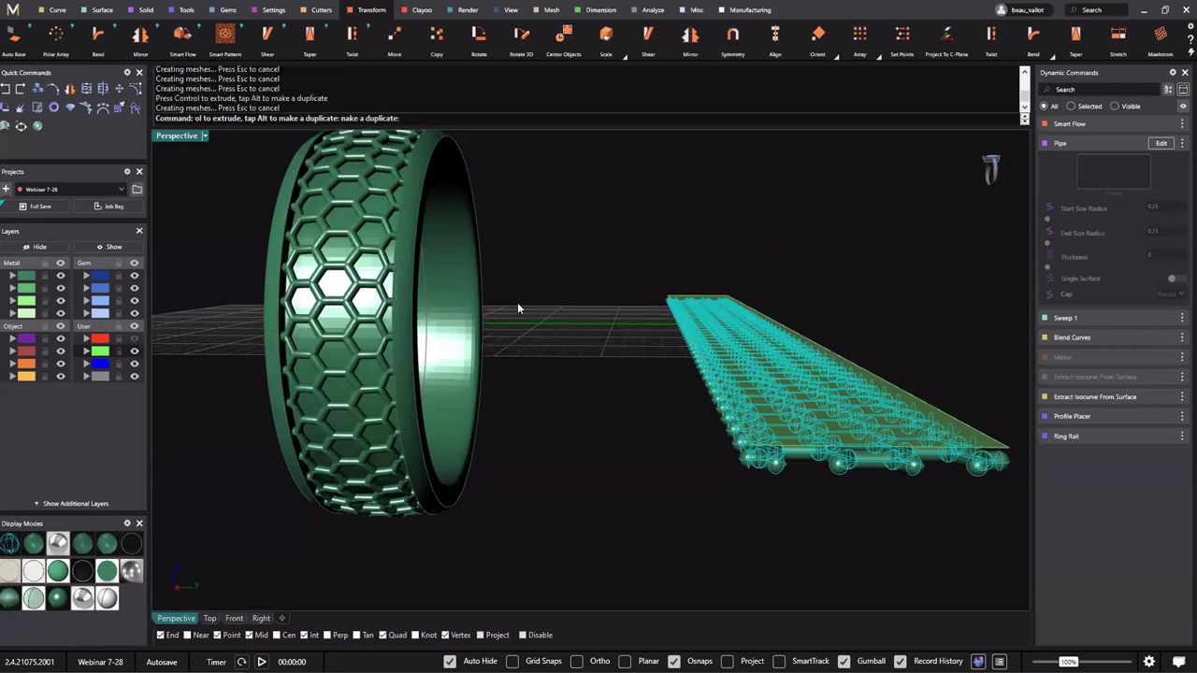
{"action": "left_click", "coordinate": [560, 448]}
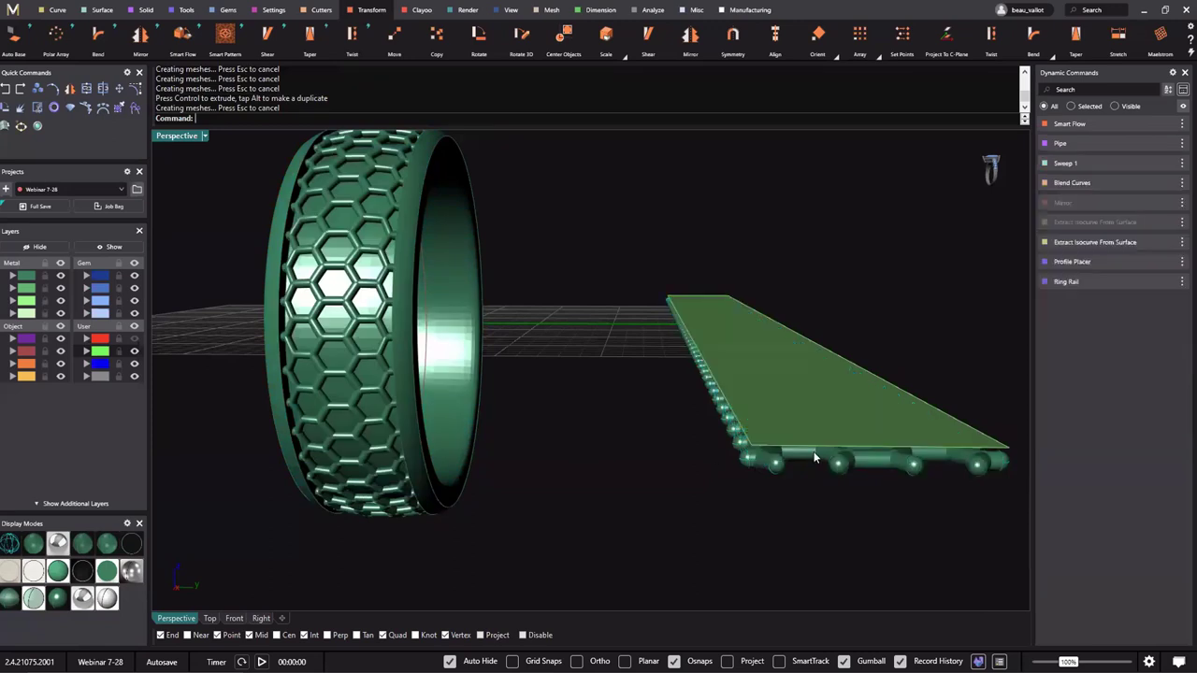
Edit the active Extract Isocurve From Surface operation and set its Point on Surface U to 0.5.
{"action": "left_click", "coordinate": [1150, 242]}
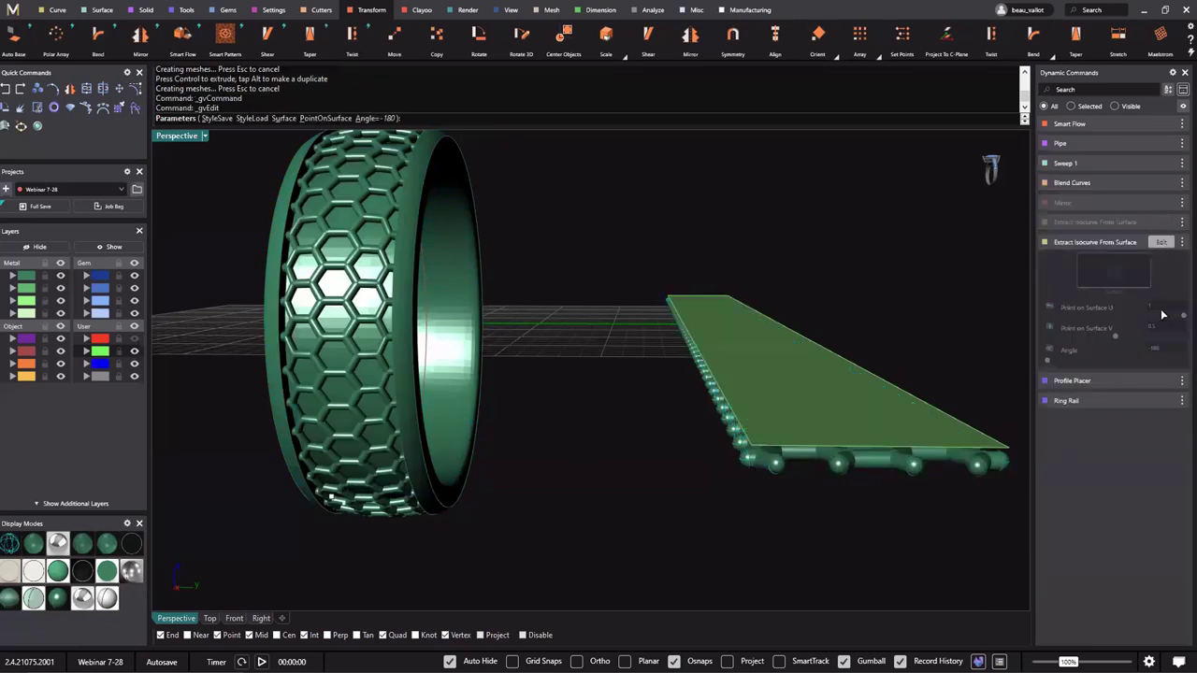
{"action": "left_click", "coordinate": [1155, 308]}
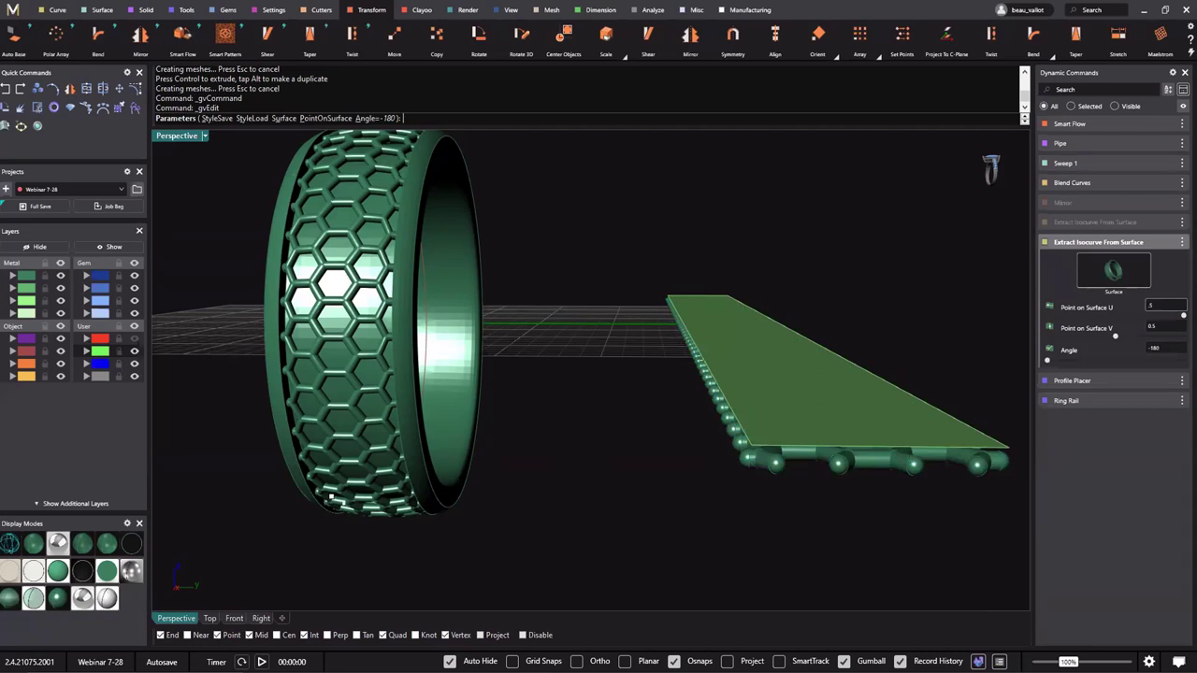
{"action": "type", "text": ".5"}
{"action": "key", "text": "Return"}
{"action": "right_click_drag", "start_coordinate": [705, 259], "coordinate": [702, 306]}
{"action": "key", "text": "Return"}
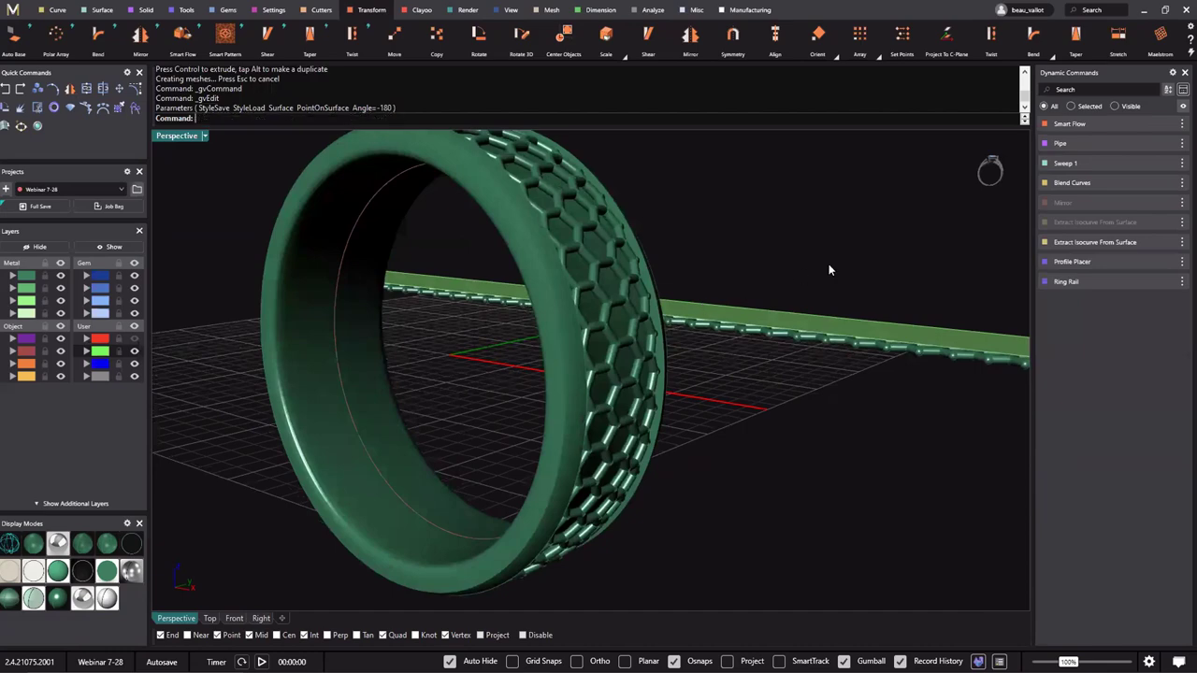
Edit the same Extract Isocurve From Surface operation again and set its Point on Surface U to 1.
{"action": "right_click_drag", "start_coordinate": [792, 272], "coordinate": [716, 284]}
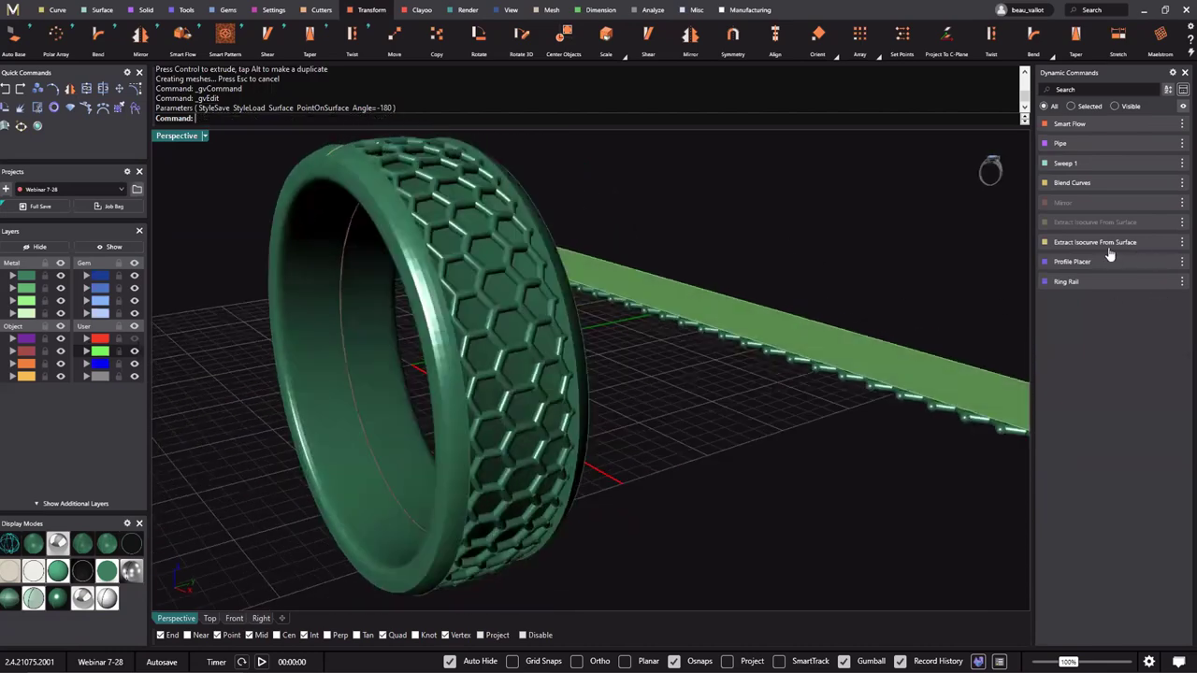
{"action": "mouse_move", "coordinate": [1141, 245]}
{"action": "left_click", "coordinate": [1160, 244]}
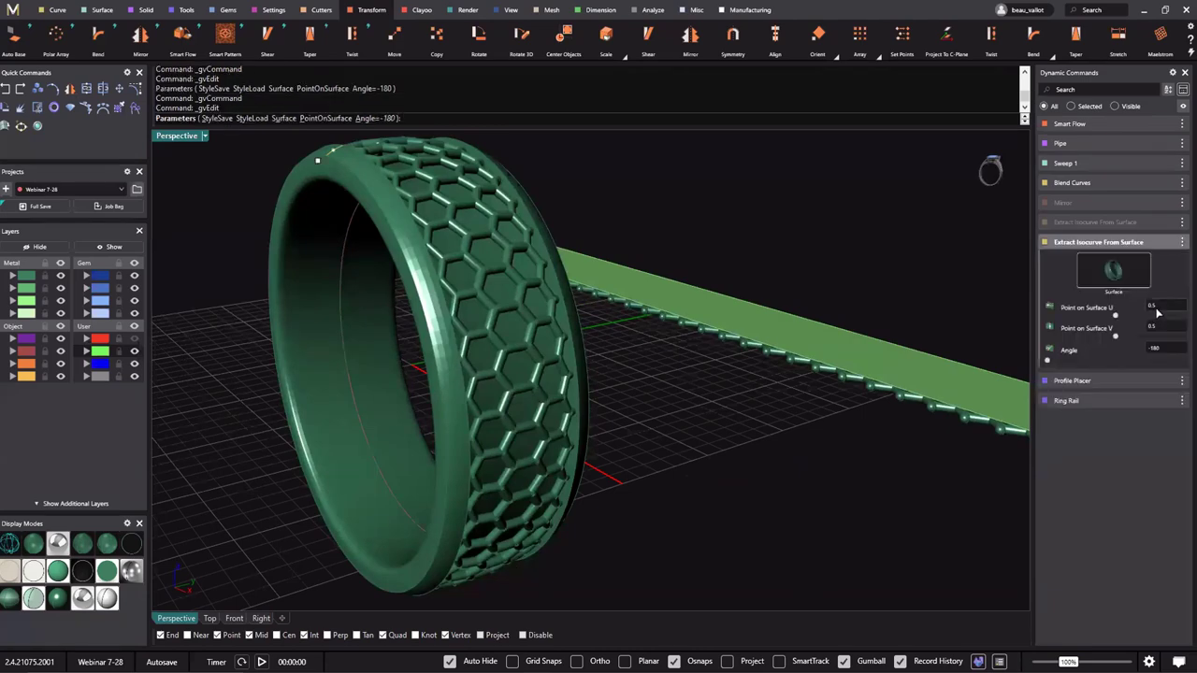
{"action": "double_click", "coordinate": [1178, 313]}
{"action": "type", "text": "1"}
{"action": "double_click", "coordinate": [1164, 326]}
{"action": "key", "text": "Tab"}
{"action": "right_click", "coordinate": [872, 255]}
Edit the greyed-out Extract Isocurve From Surface operation, setting Point on Surface U to 1 and V to 0.45.
{"action": "right_click_drag", "start_coordinate": [677, 345], "coordinate": [587, 236]}
{"action": "right_click_drag", "start_coordinate": [591, 165], "coordinate": [411, 375]}
{"action": "left_click", "coordinate": [1121, 228]}
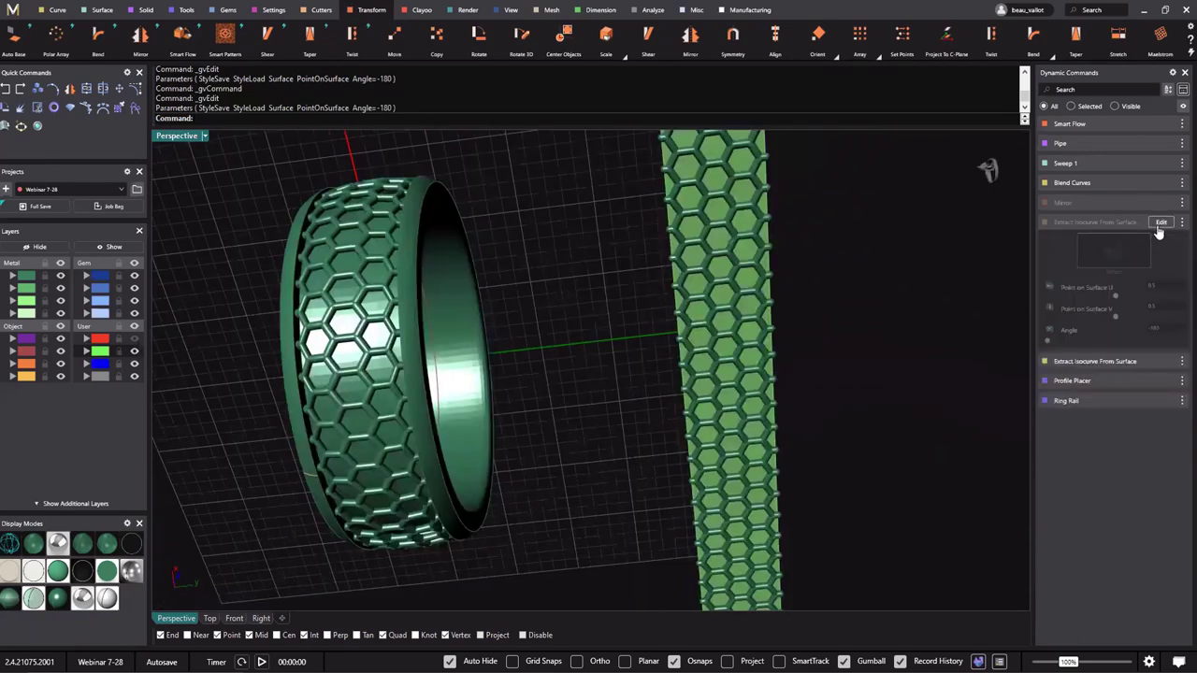
{"action": "left_click", "coordinate": [1161, 221]}
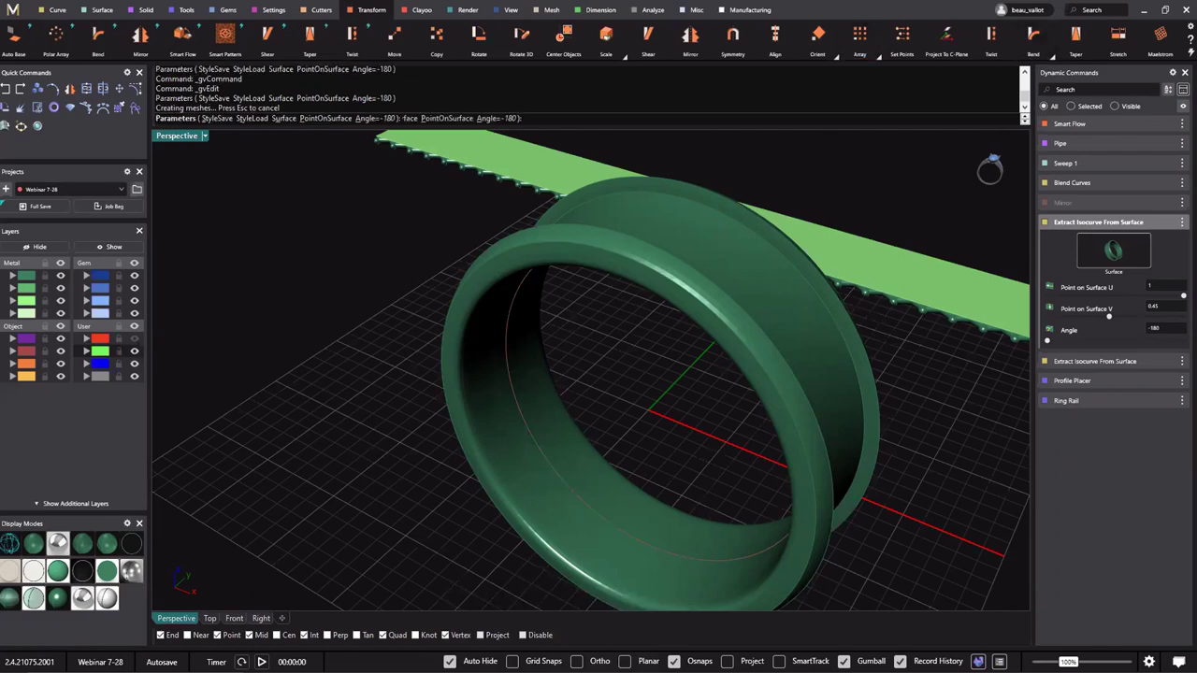
{"action": "right_click", "coordinate": [527, 294]}
{"action": "right_click_drag", "start_coordinate": [501, 310], "coordinate": [948, 355]}
{"action": "left_click", "coordinate": [963, 353]}
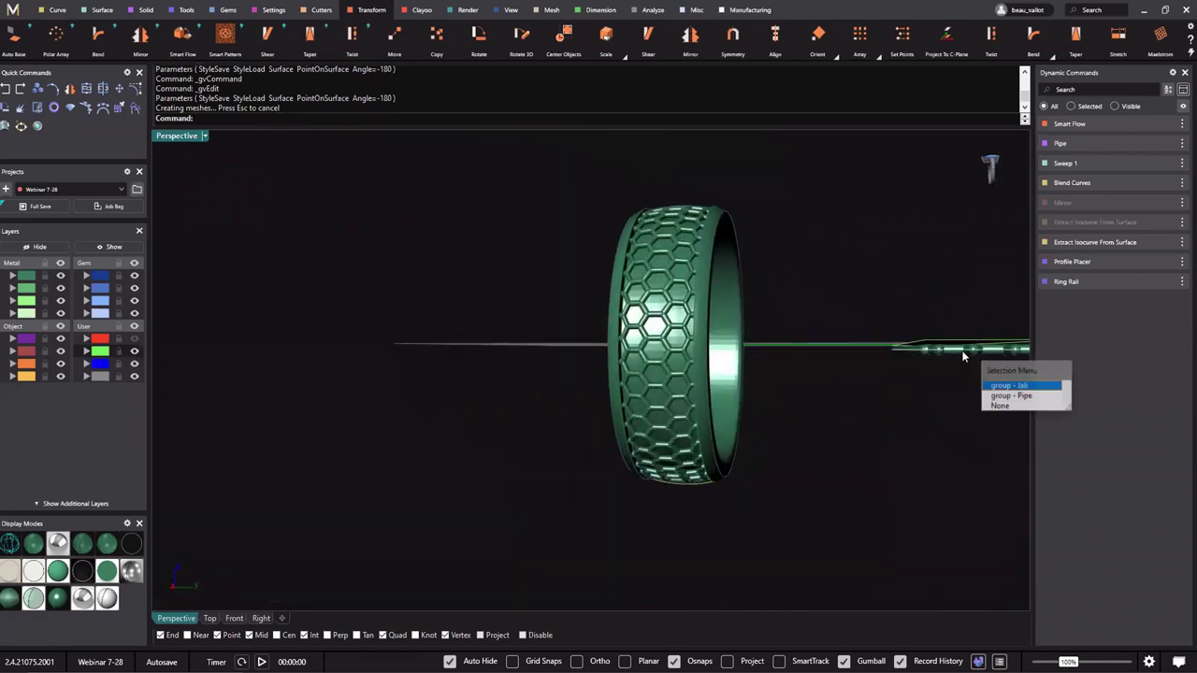
{"action": "left_click", "coordinate": [839, 464]}
{"action": "right_click_drag", "start_coordinate": [859, 527], "coordinate": [782, 511]}
{"action": "left_click_drag", "start_coordinate": [771, 514], "coordinate": [1009, 305]}
{"action": "scroll", "coordinate": [884, 317], "scroll_direction": "up", "scroll_amount": 8}
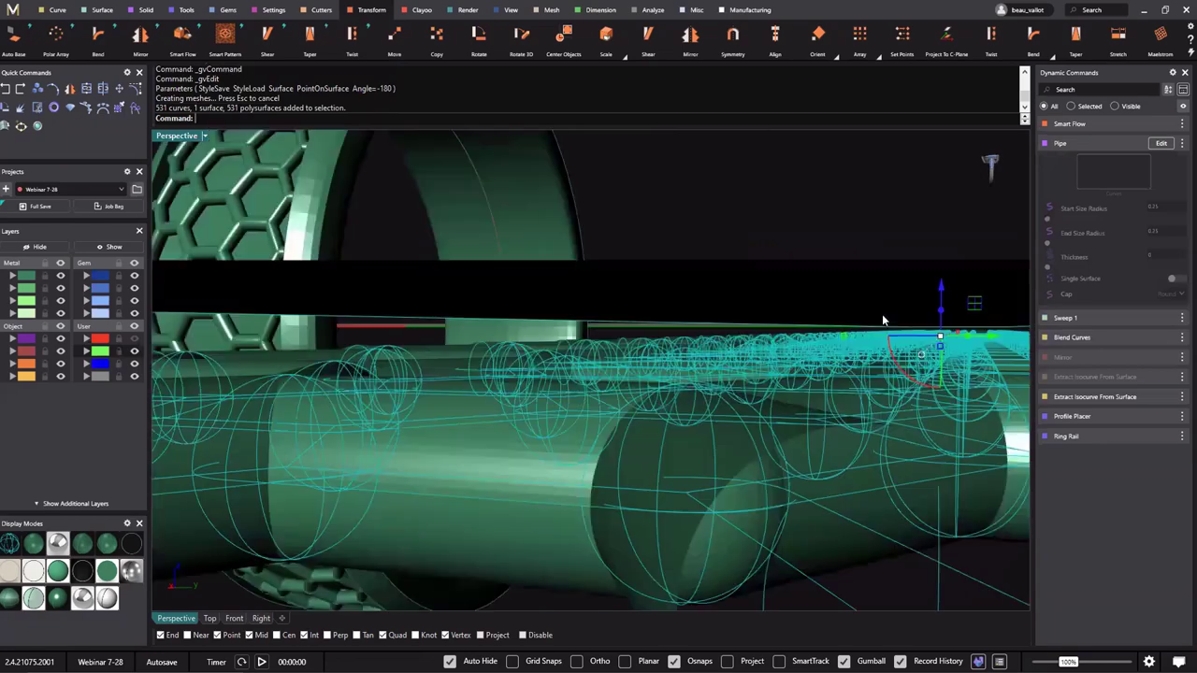
{"action": "scroll", "coordinate": [848, 330], "scroll_direction": "down", "scroll_amount": 3}
{"action": "right_click_drag", "start_coordinate": [848, 330], "coordinate": [913, 286]}
{"action": "scroll", "coordinate": [738, 377], "scroll_direction": "up", "scroll_amount": 3}
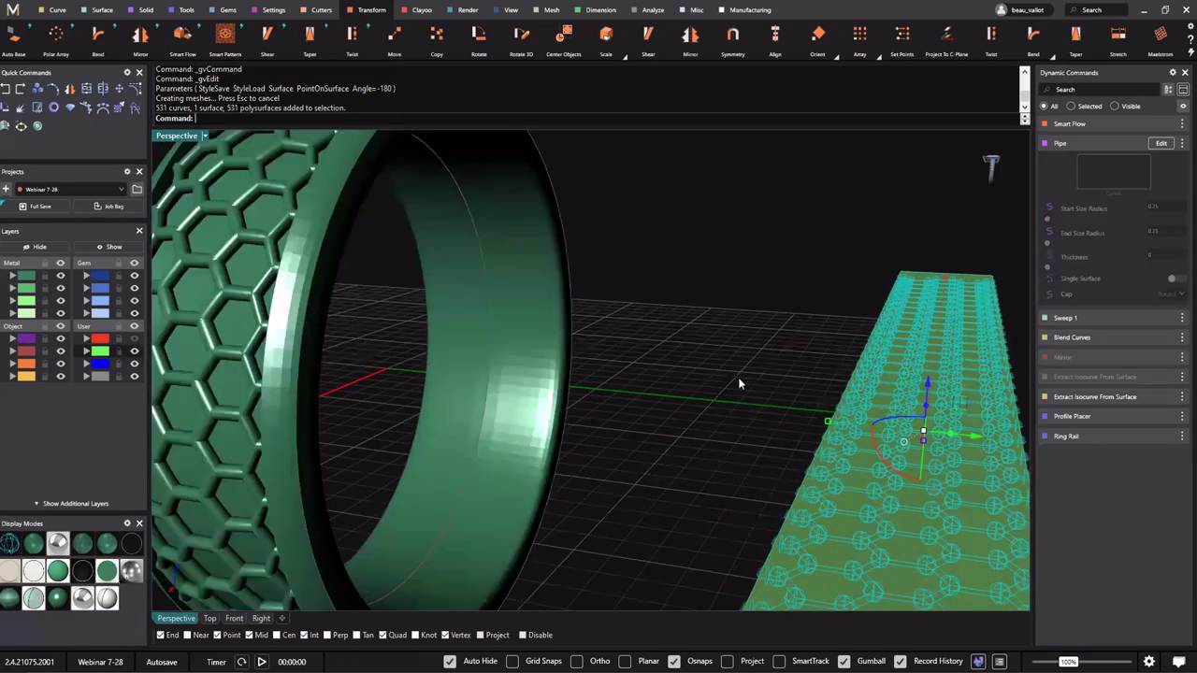
{"action": "scroll", "coordinate": [724, 382], "scroll_direction": "down", "scroll_amount": 5}
{"action": "left_click", "coordinate": [900, 371], "text": "ctrl"}
{"action": "right_click_drag", "start_coordinate": [901, 371], "coordinate": [897, 341]}
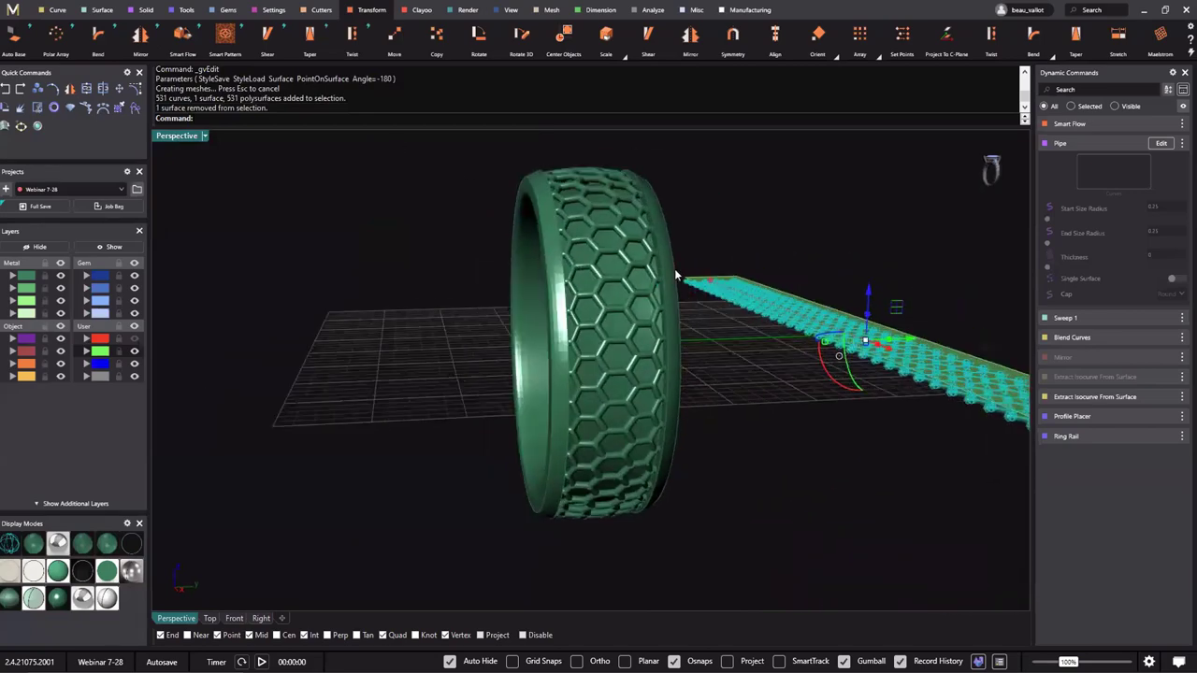
Clear the selection and examine how the honeycomb pipes sit against the ring's recessed band from outside and underneath.
{"action": "scroll", "coordinate": [674, 268], "scroll_direction": "up", "scroll_amount": 2}
{"action": "scroll", "coordinate": [798, 336], "scroll_direction": "up", "scroll_amount": 2}
{"action": "right_click_drag", "start_coordinate": [799, 336], "coordinate": [705, 492]}
{"action": "left_click", "coordinate": [774, 271]}
{"action": "scroll", "coordinate": [677, 346], "scroll_direction": "down", "scroll_amount": 4}
{"action": "scroll", "coordinate": [705, 492], "scroll_direction": "up", "scroll_amount": 8}
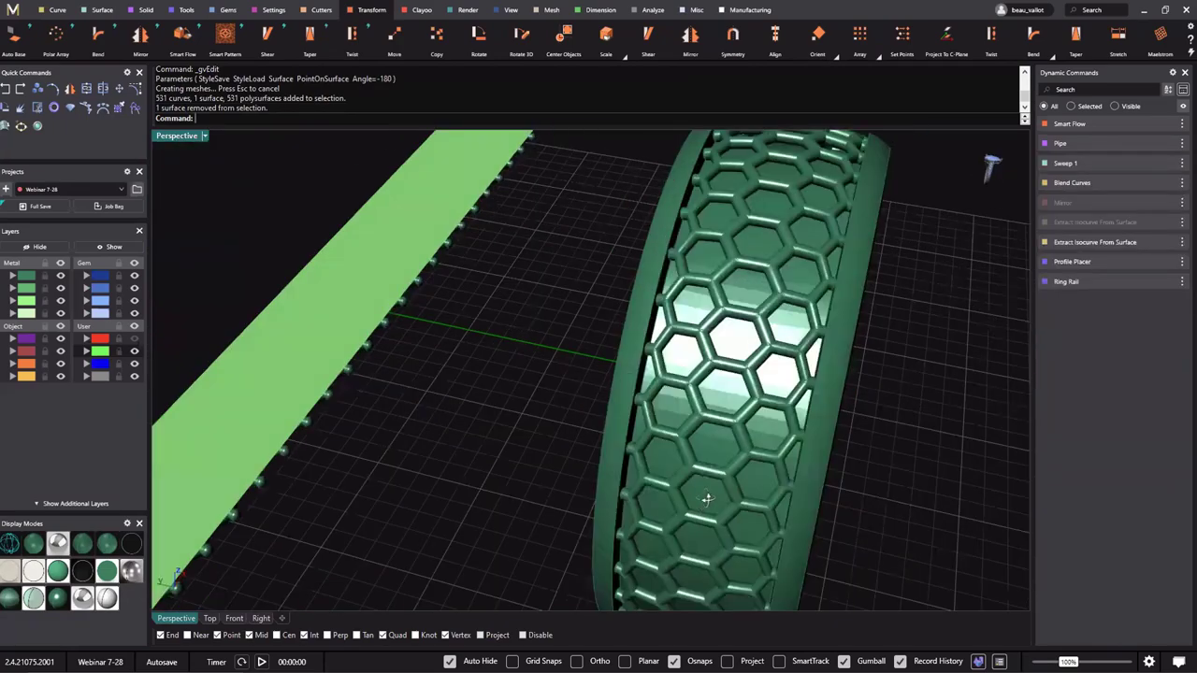
{"action": "scroll", "coordinate": [744, 486], "scroll_direction": "up", "scroll_amount": 10}
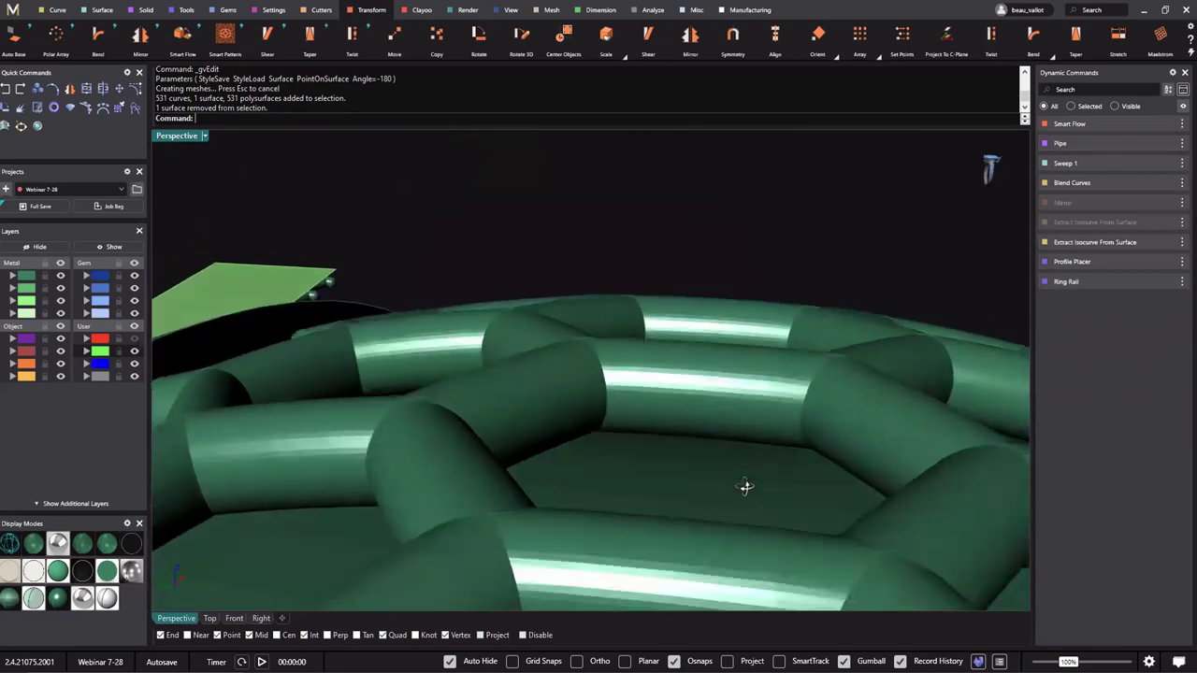
{"action": "scroll", "coordinate": [752, 332], "scroll_direction": "up", "scroll_amount": 10}
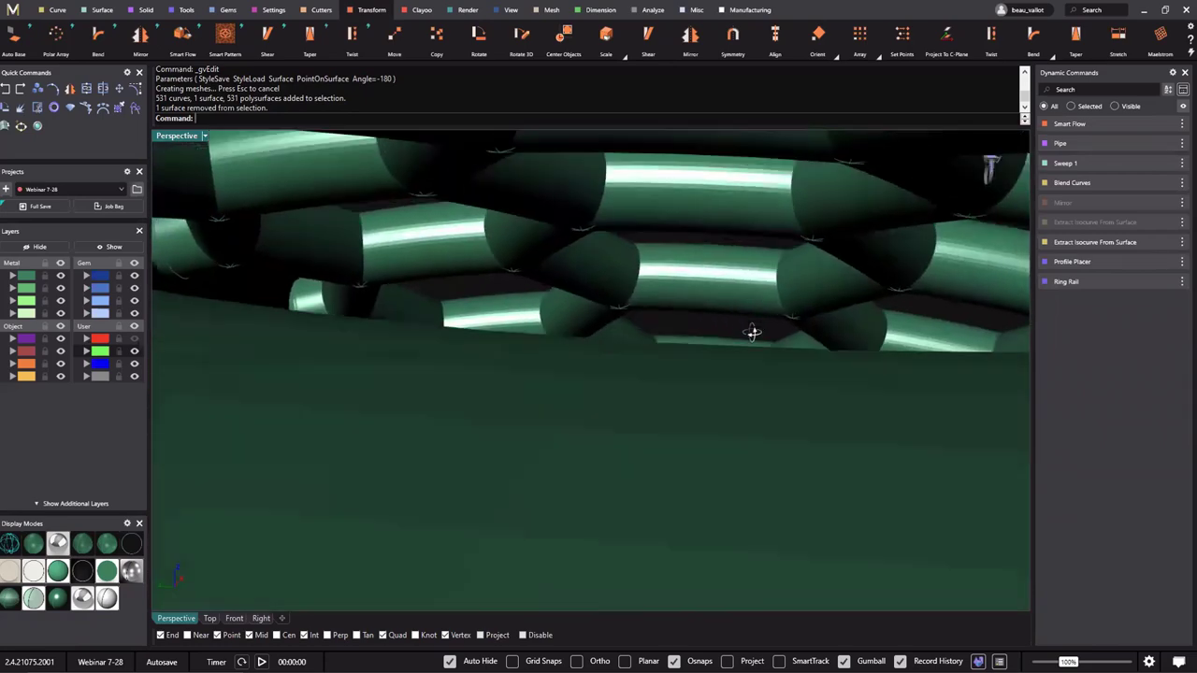
{"action": "scroll", "coordinate": [752, 334], "scroll_direction": "down", "scroll_amount": 15}
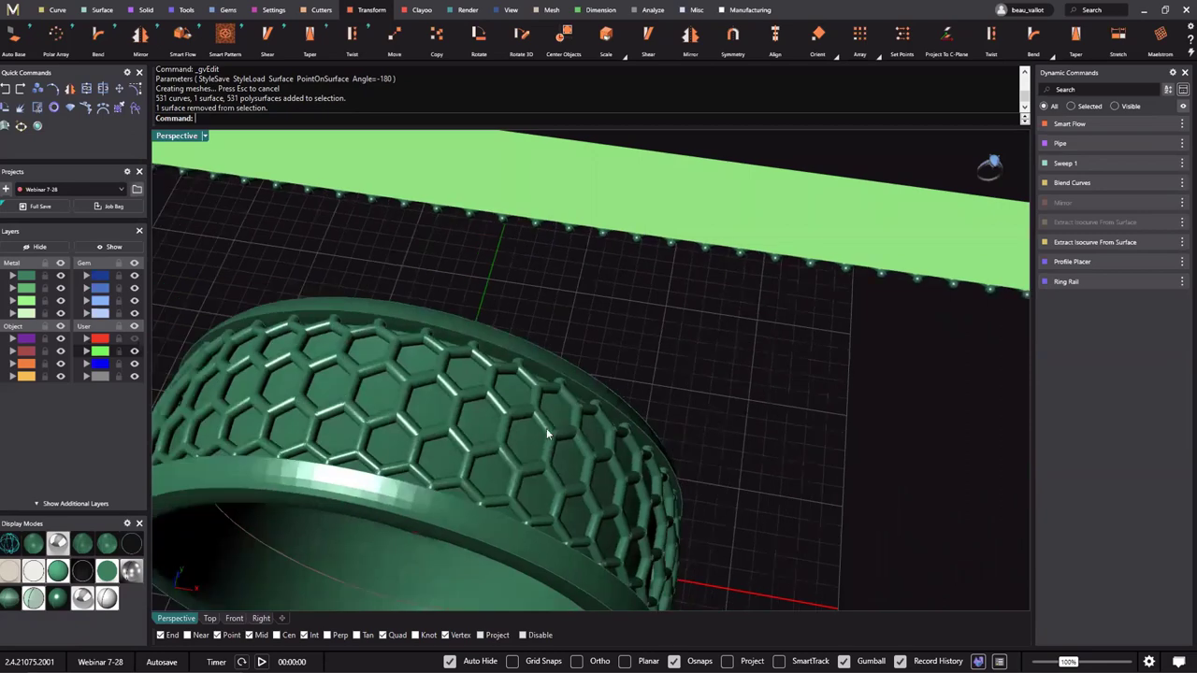
Show the red User 01 layer, select its curve and surface, and move them to the gray User 04 layer.
{"action": "right_click_drag", "start_coordinate": [548, 433], "coordinate": [534, 434], "text": "shift"}
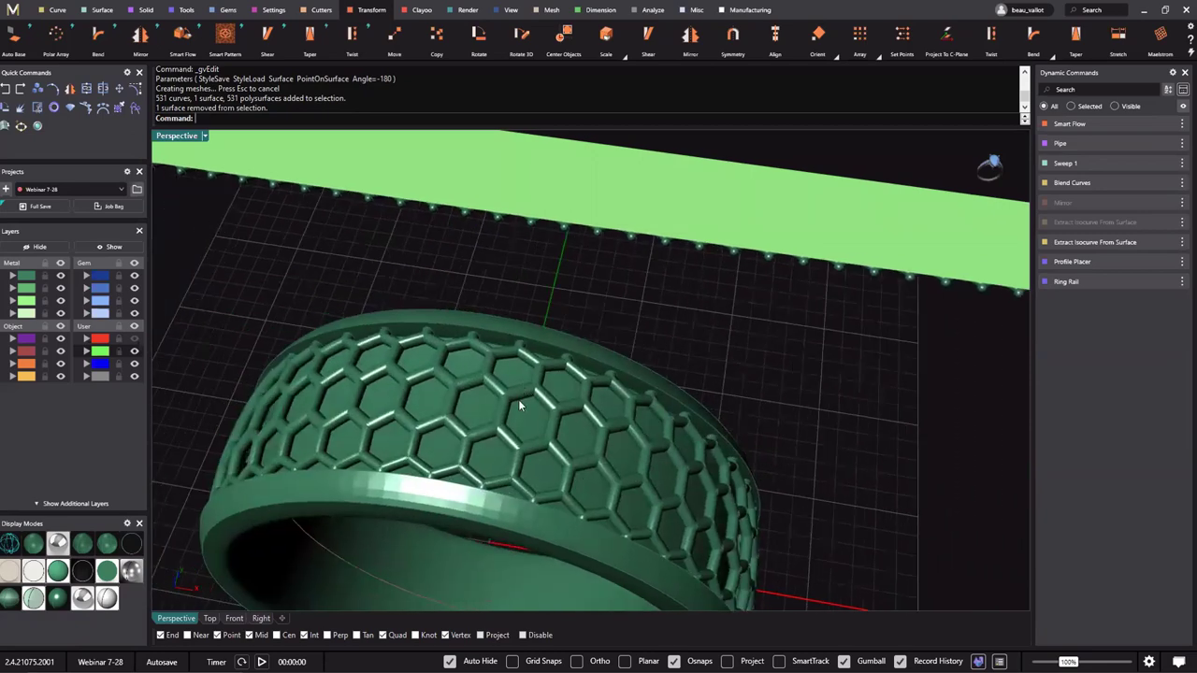
{"action": "right_click_drag", "start_coordinate": [424, 308], "coordinate": [620, 296]}
{"action": "scroll", "coordinate": [558, 322], "scroll_direction": "down", "scroll_amount": 5}
{"action": "right_click_drag", "start_coordinate": [561, 322], "coordinate": [160, 351]}
{"action": "left_click", "coordinate": [135, 342]}
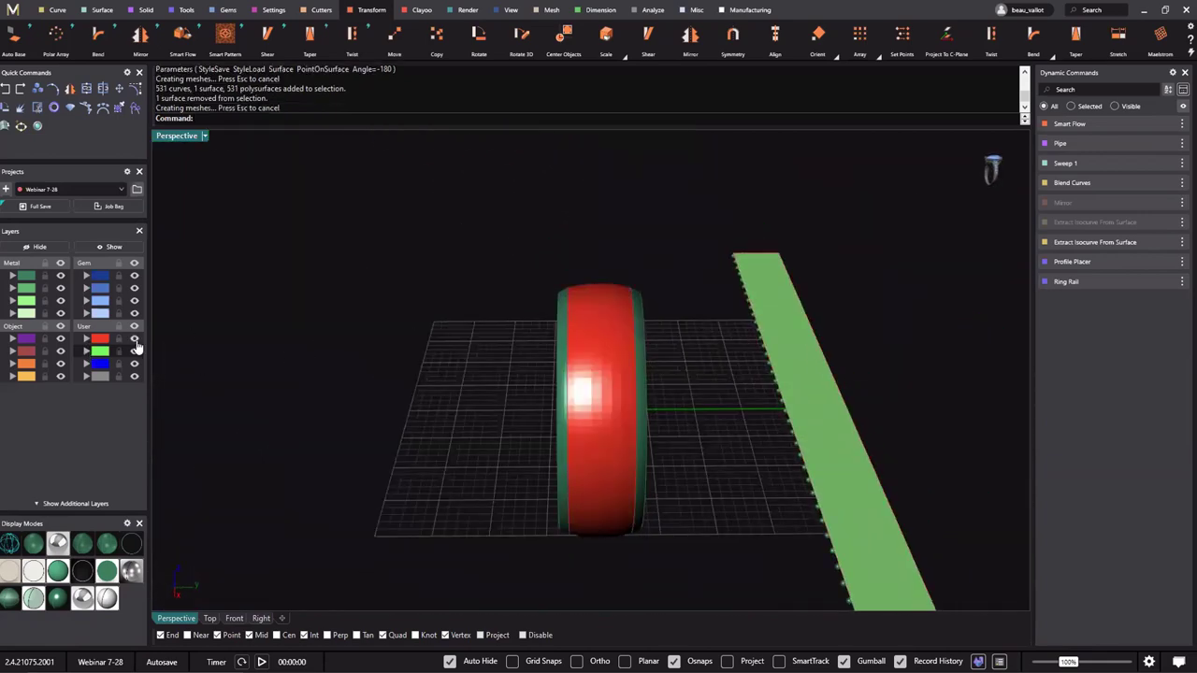
{"action": "left_click", "coordinate": [135, 343]}
{"action": "left_click", "coordinate": [136, 343]}
{"action": "left_click", "coordinate": [100, 341]}
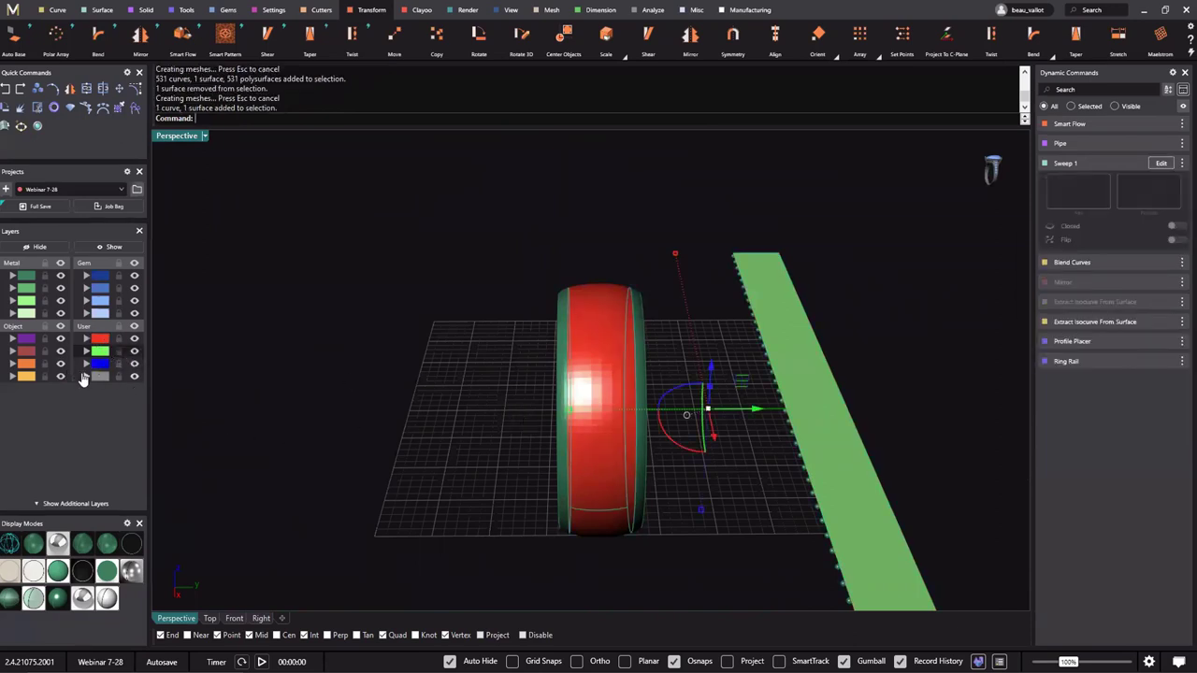
{"action": "left_click", "coordinate": [83, 376]}
{"action": "left_click", "coordinate": [291, 425]}
Move the flat honeycomb strip with its curves, surface and pipes to the User 04 layer and hide that layer.
{"action": "right_click_drag", "start_coordinate": [696, 472], "coordinate": [756, 455]}
{"action": "scroll", "coordinate": [756, 455], "scroll_direction": "down", "scroll_amount": 2}
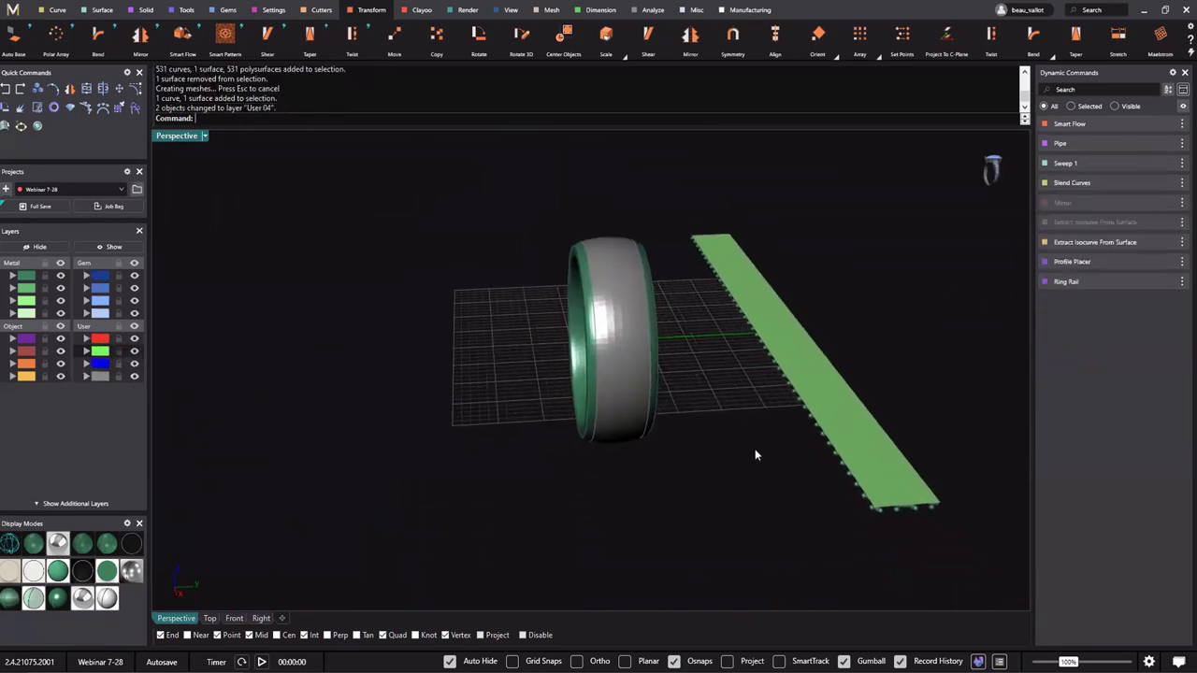
{"action": "left_click_drag", "start_coordinate": [967, 181], "coordinate": [658, 573]}
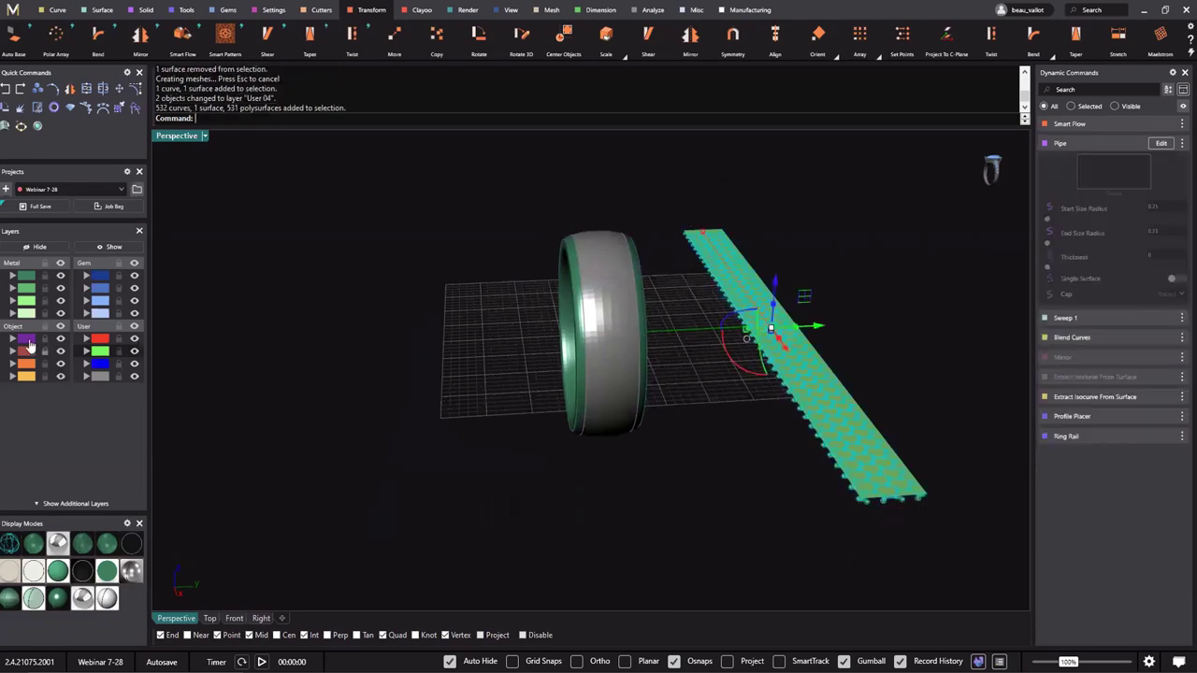
{"action": "left_click", "coordinate": [94, 377]}
{"action": "left_click", "coordinate": [134, 376]}
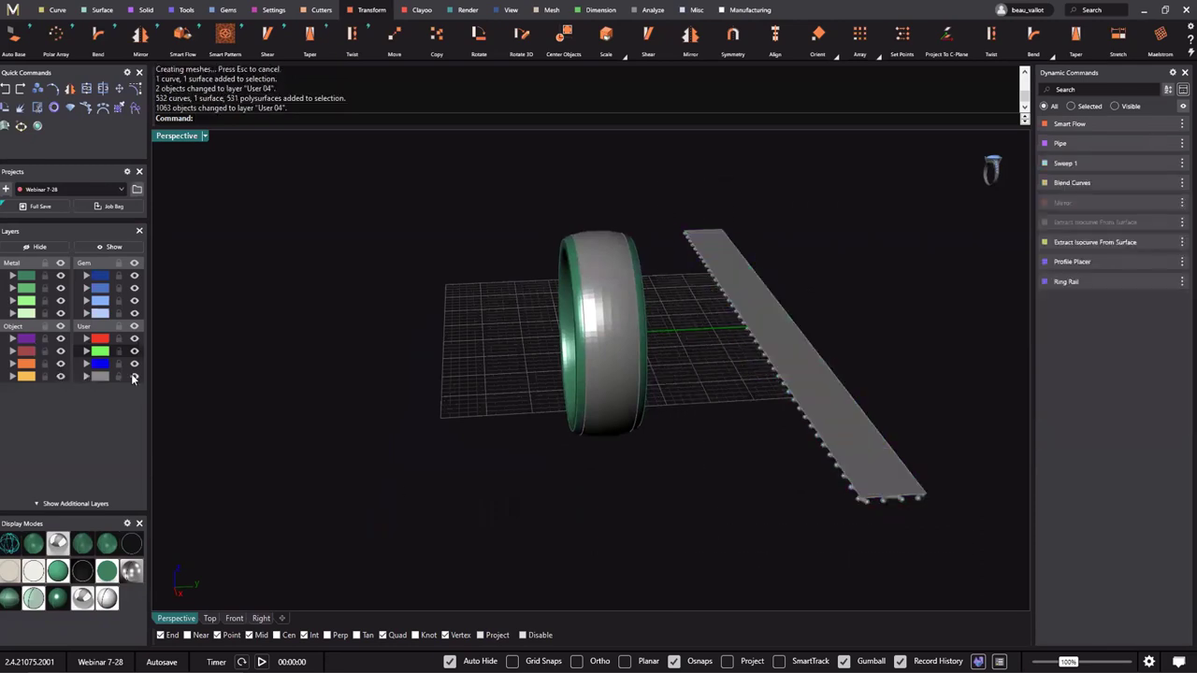
Show the hidden object again on the ring model.
{"action": "right_click_drag", "start_coordinate": [640, 435], "coordinate": [725, 546]}
{"action": "left_click", "coordinate": [103, 250]}
{"action": "right_click_drag", "start_coordinate": [414, 305], "coordinate": [182, 334]}
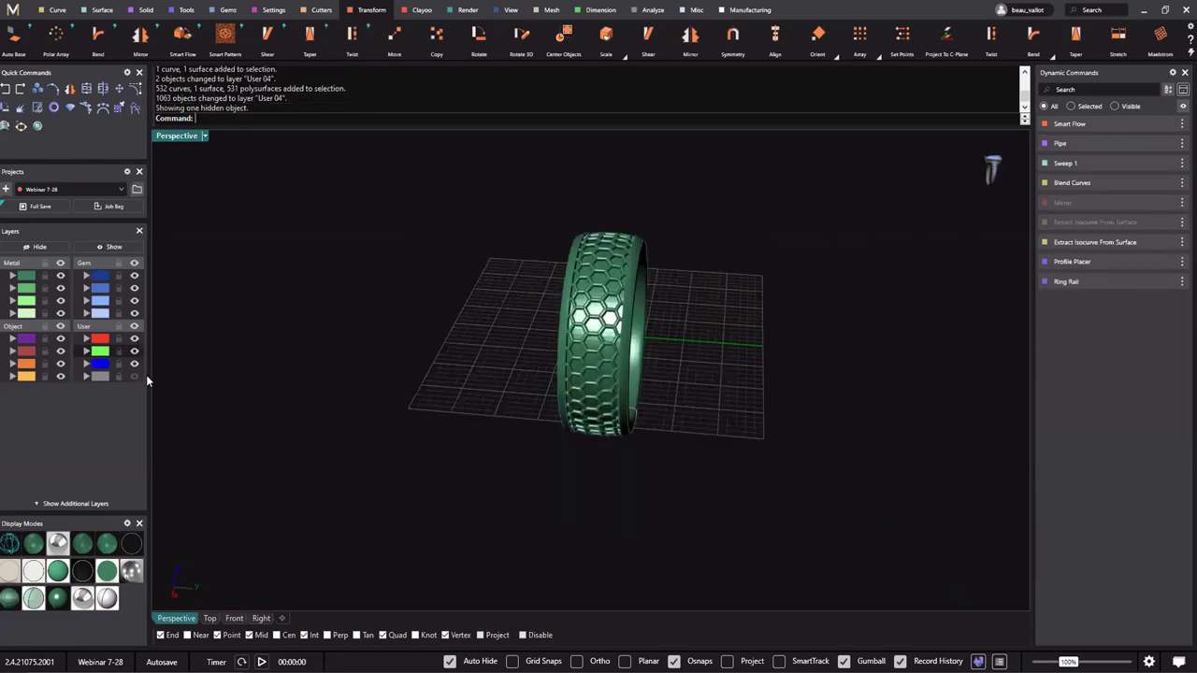
{"action": "right_click_drag", "start_coordinate": [449, 356], "coordinate": [543, 363]}
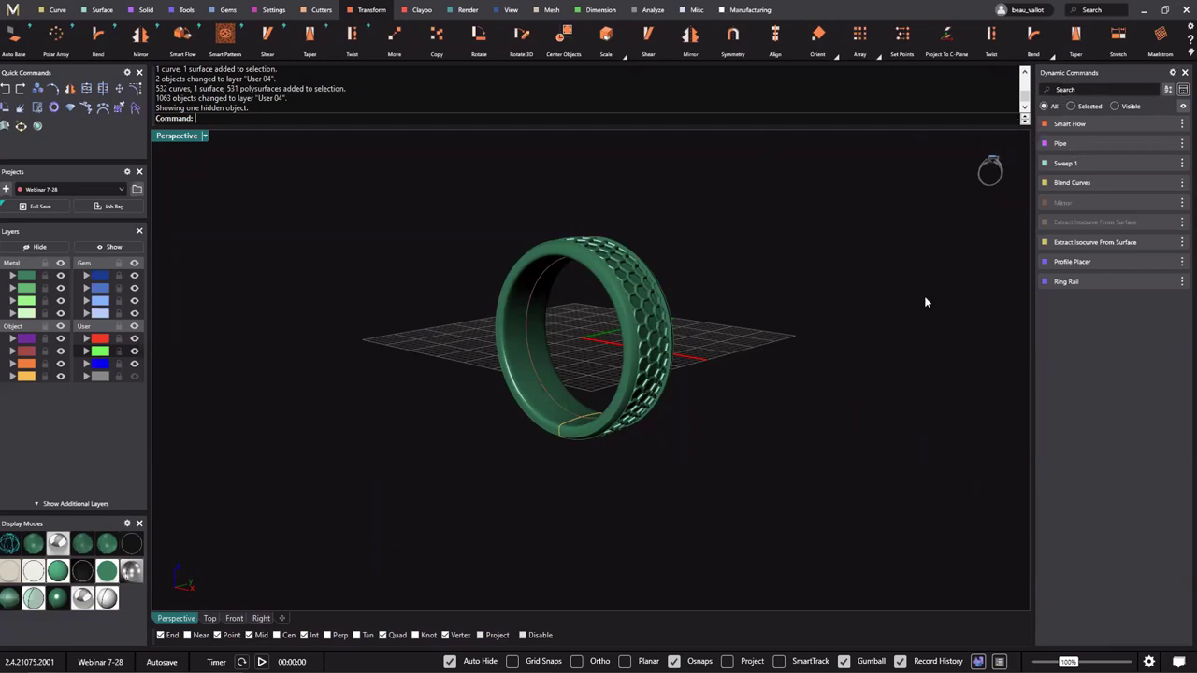
{"action": "right_click_drag", "start_coordinate": [924, 302], "coordinate": [1064, 118]}
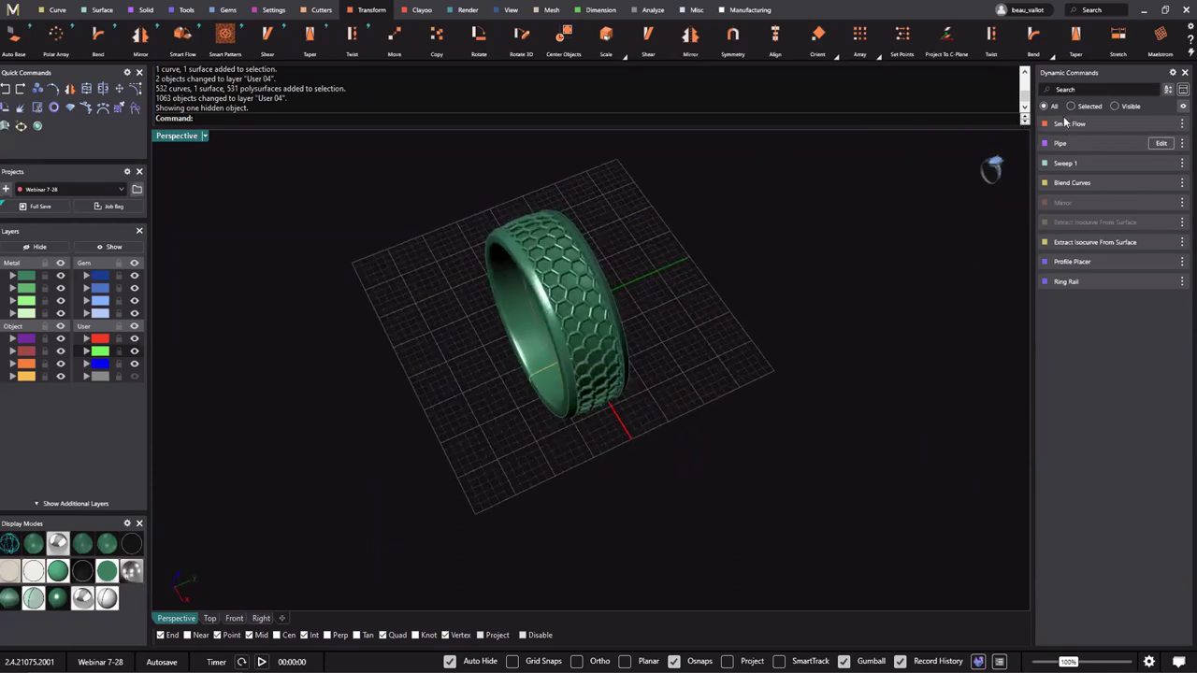
{"action": "key", "text": "ctrl+alt+g"}
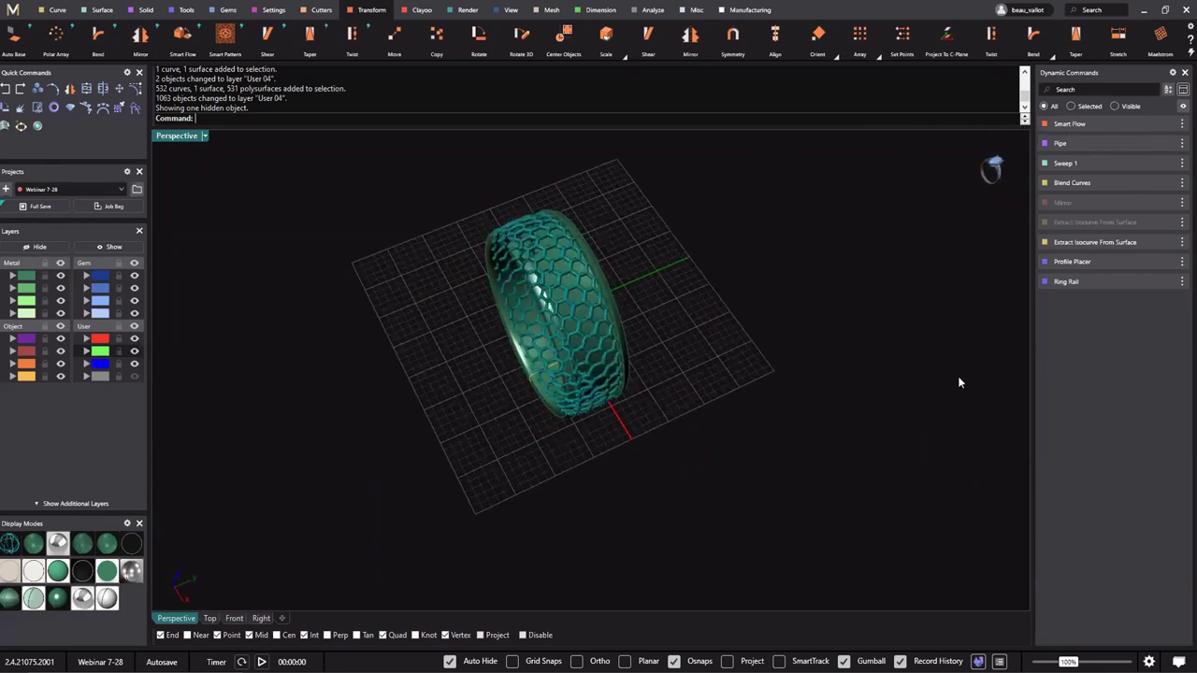
{"action": "key", "text": "Escape"}
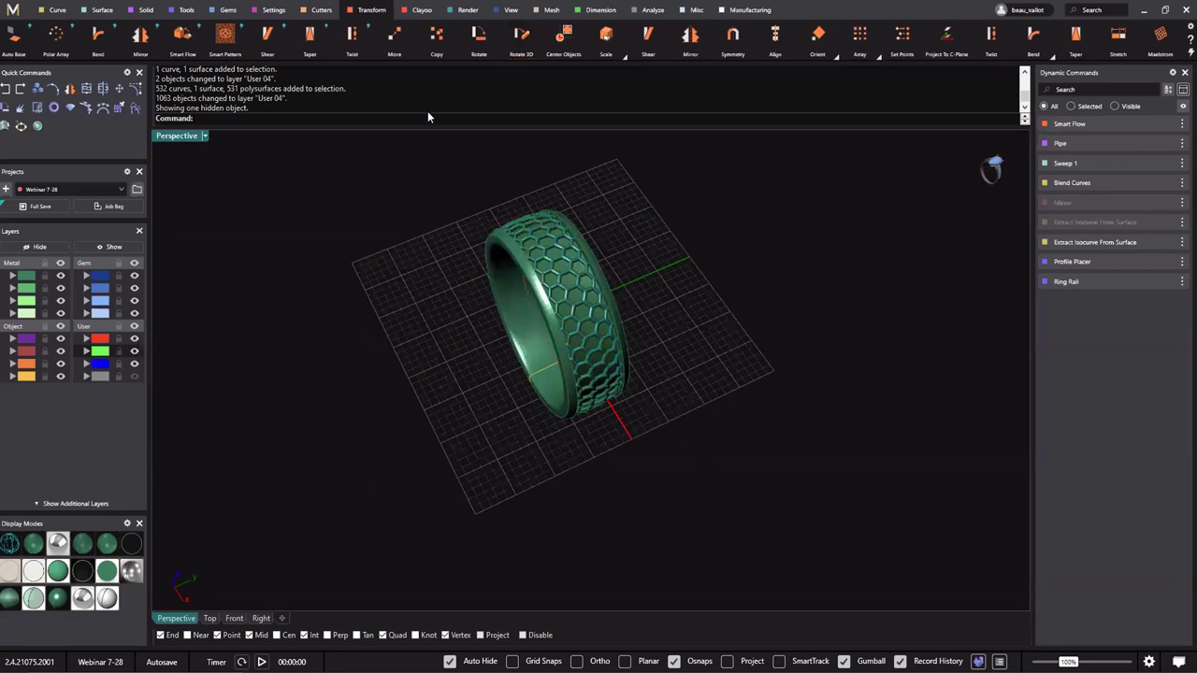
Open the layer state manager to check for saved layer states, and close it.
{"action": "type", "text": "LayerStateManager"}
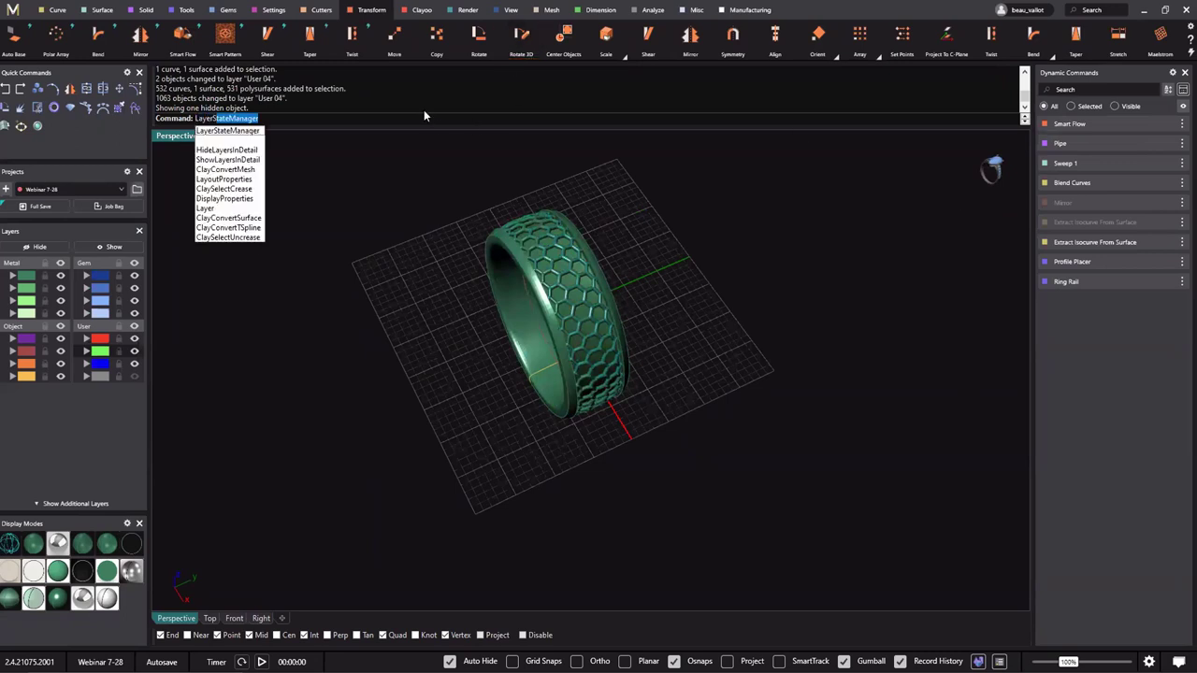
{"action": "key", "text": "Return"}
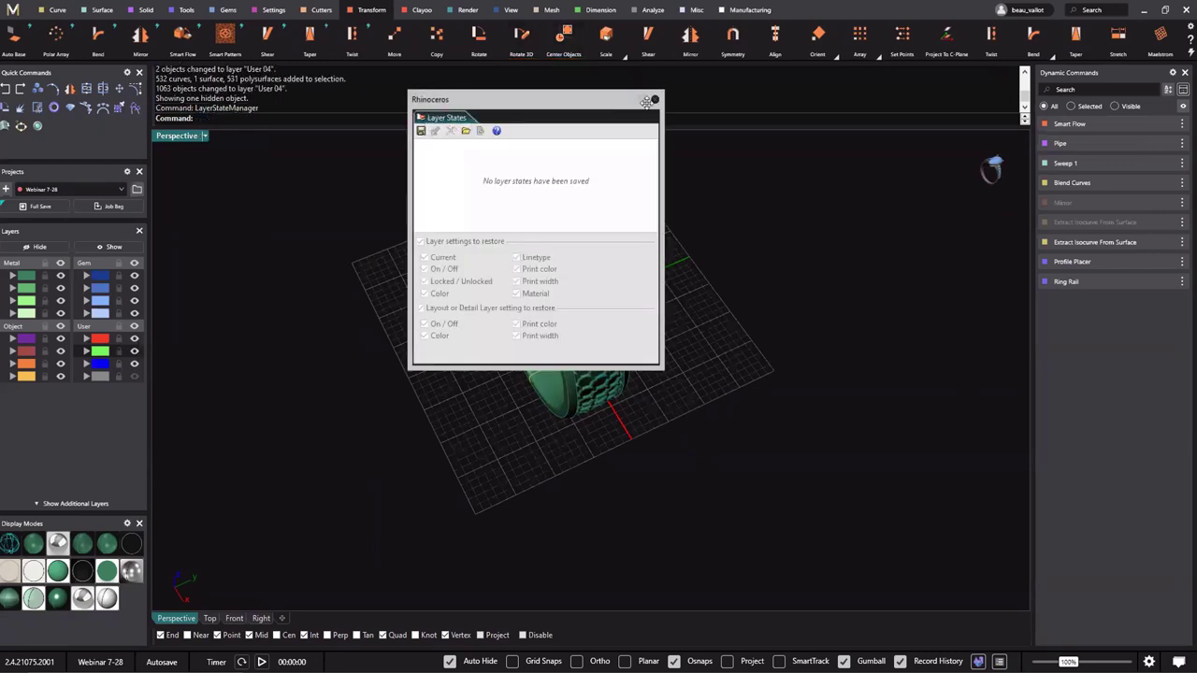
{"action": "left_click", "coordinate": [655, 100]}
Open the full layer list with the Layer command, look over the other available panels, and close the list.
{"action": "type", "text": "Layer"}
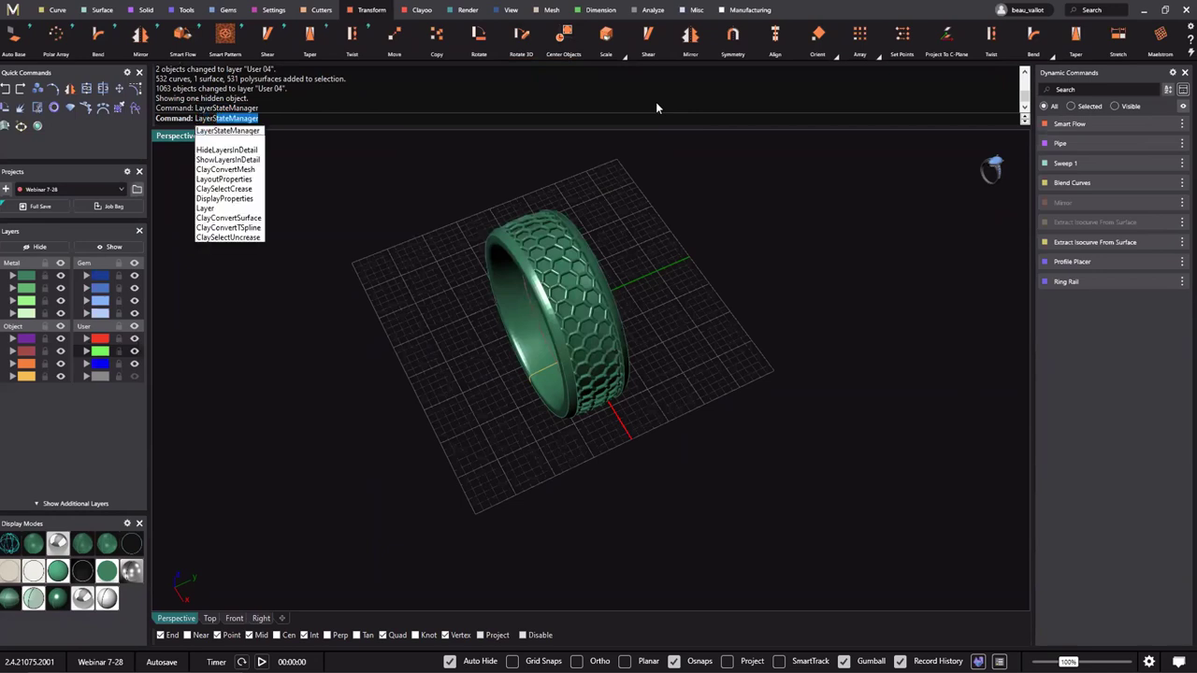
{"action": "key", "text": "BackSpace"}
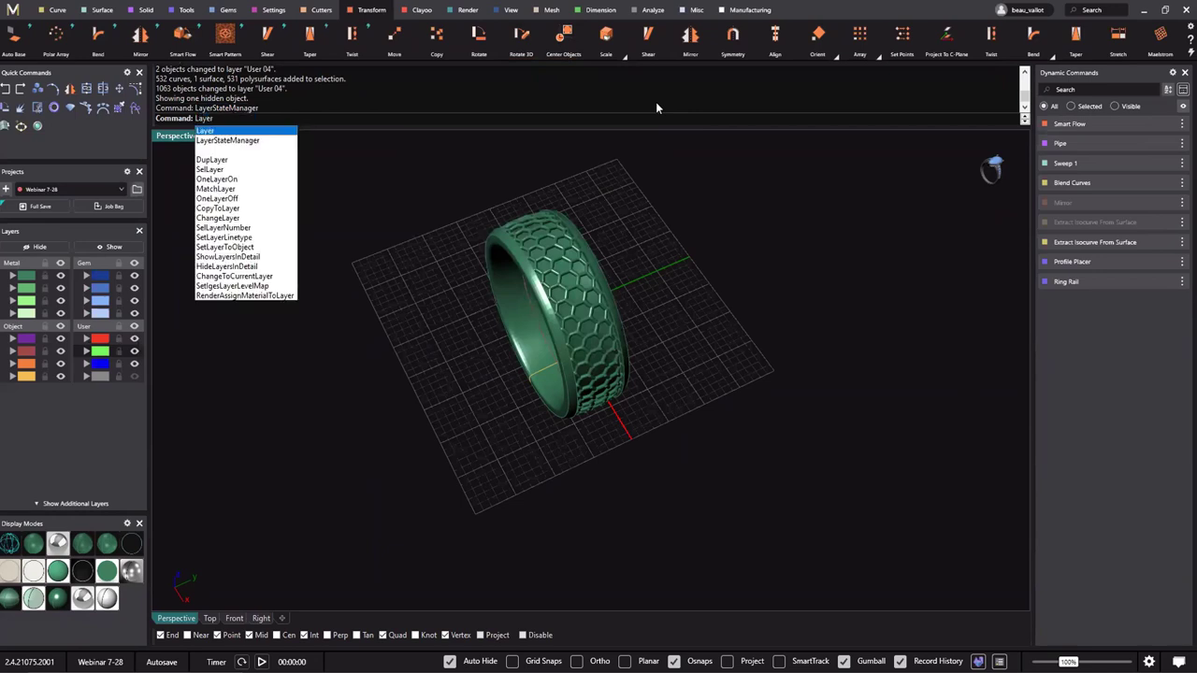
{"action": "key", "text": "Return"}
{"action": "left_click_drag", "start_coordinate": [984, 250], "coordinate": [791, 213]}
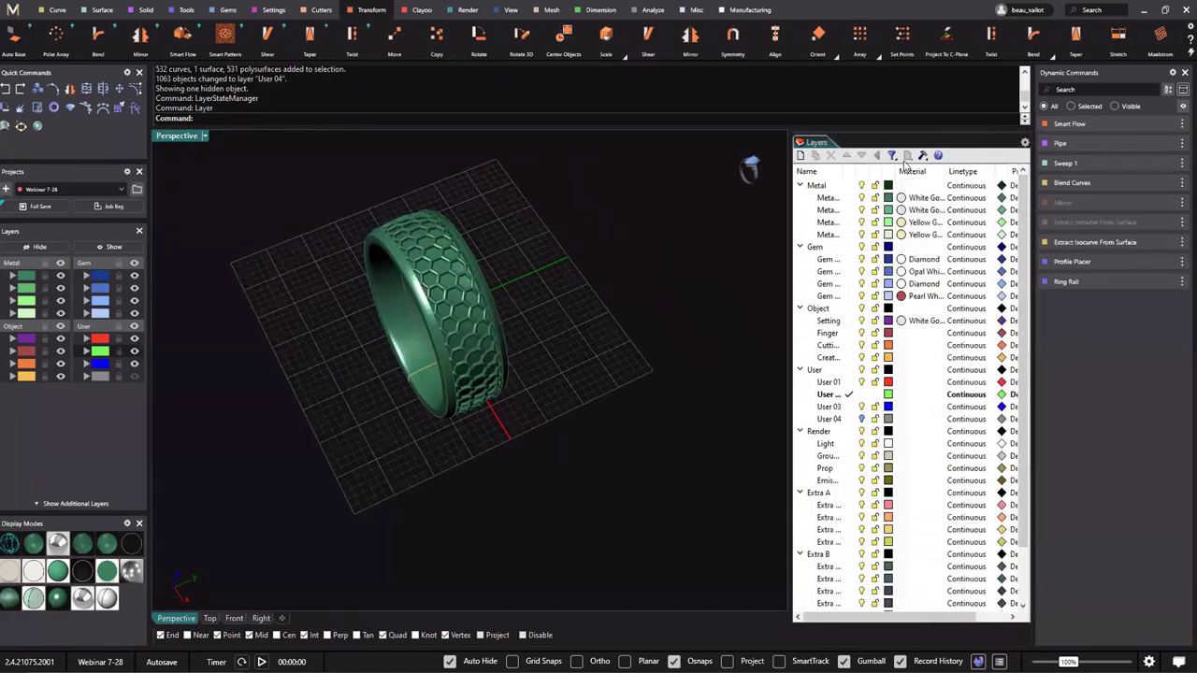
{"action": "left_click", "coordinate": [1024, 144]}
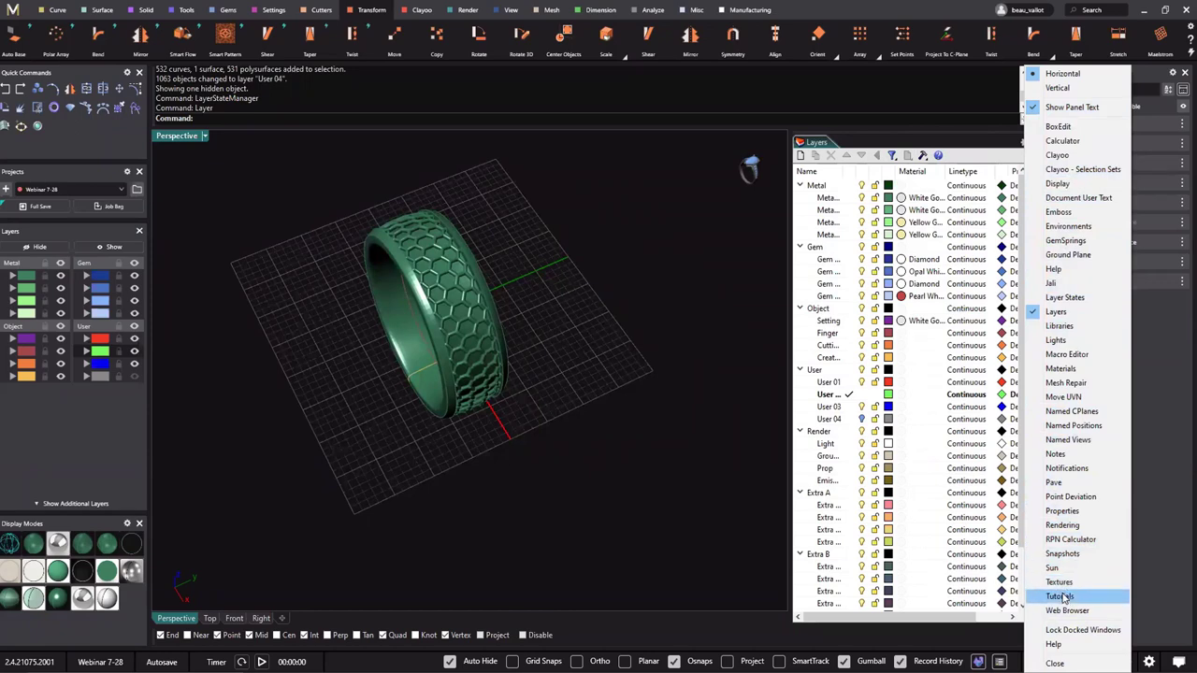
{"action": "left_click", "coordinate": [716, 443]}
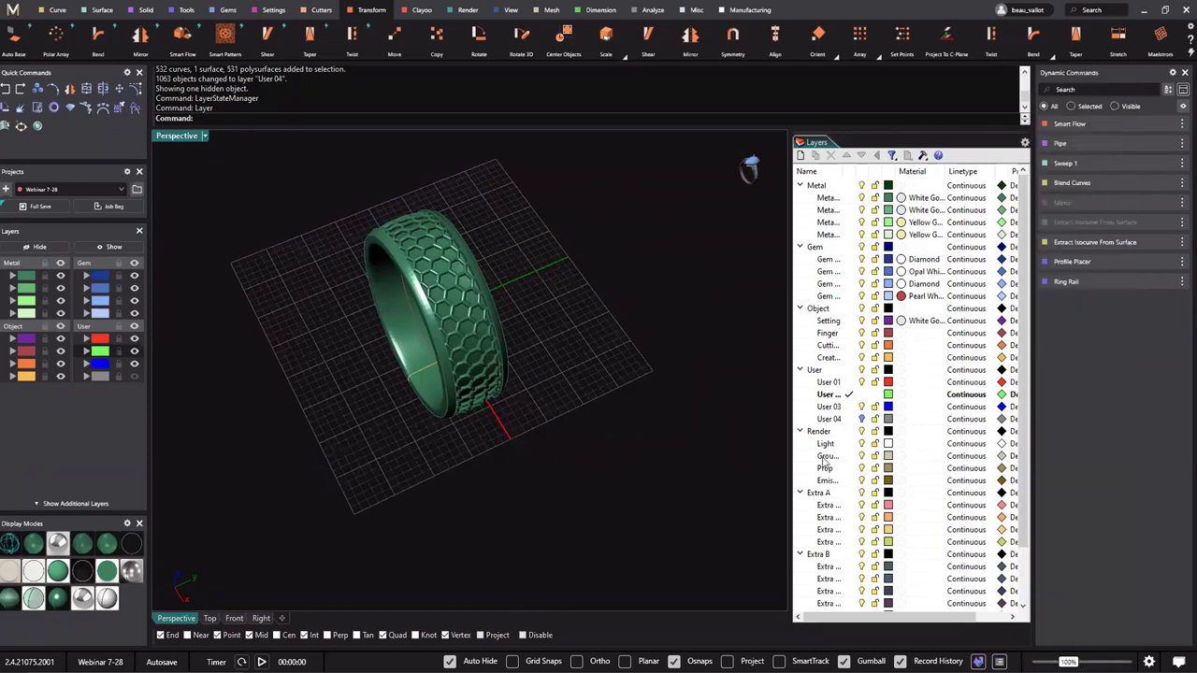
{"action": "left_click", "coordinate": [1025, 144]}
{"action": "left_click", "coordinate": [1085, 663]}
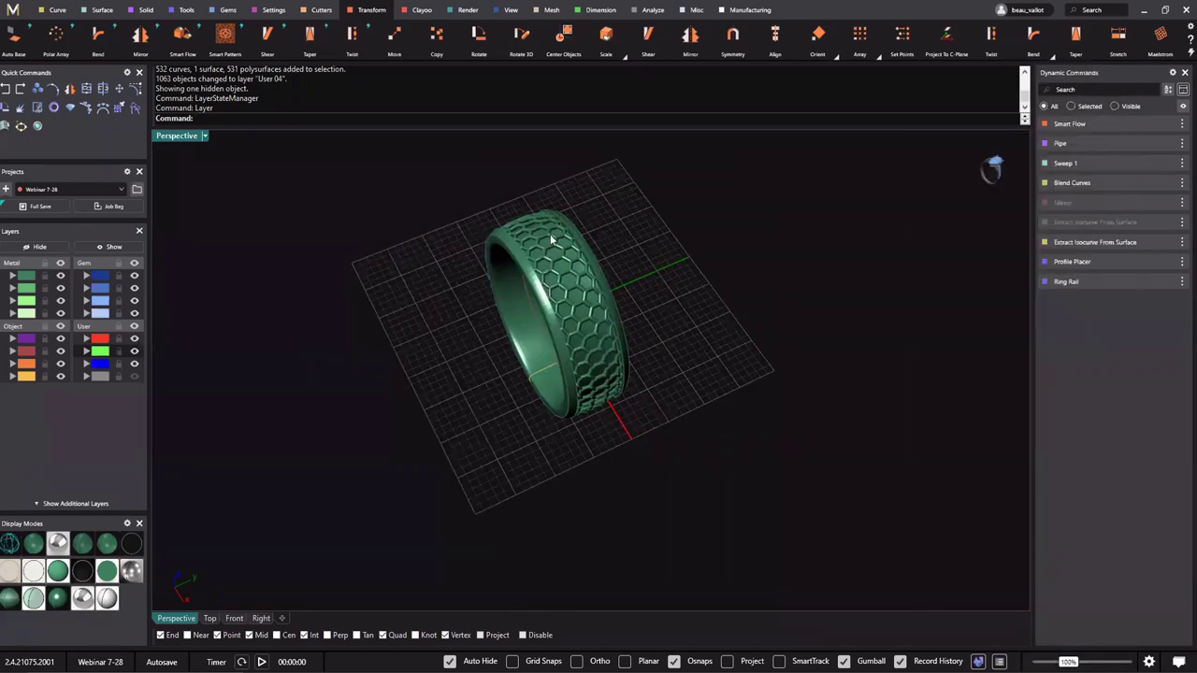
{"action": "right_click_drag", "start_coordinate": [588, 366], "coordinate": [690, 355]}
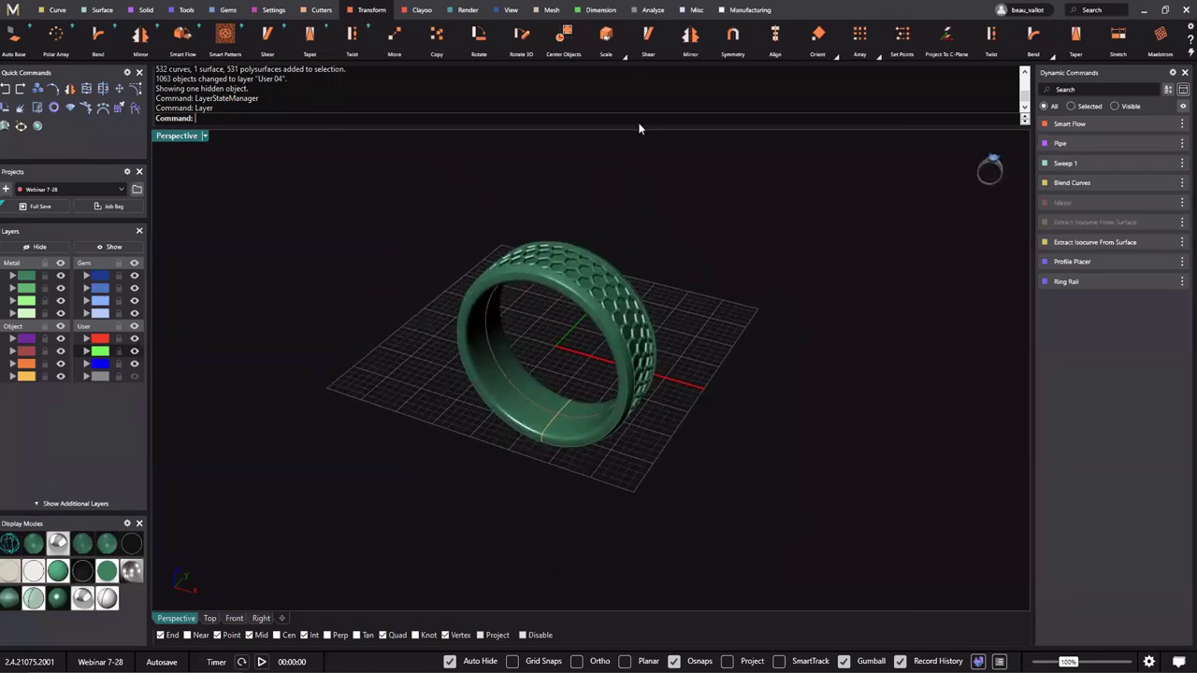
{"action": "left_click", "coordinate": [467, 10]}
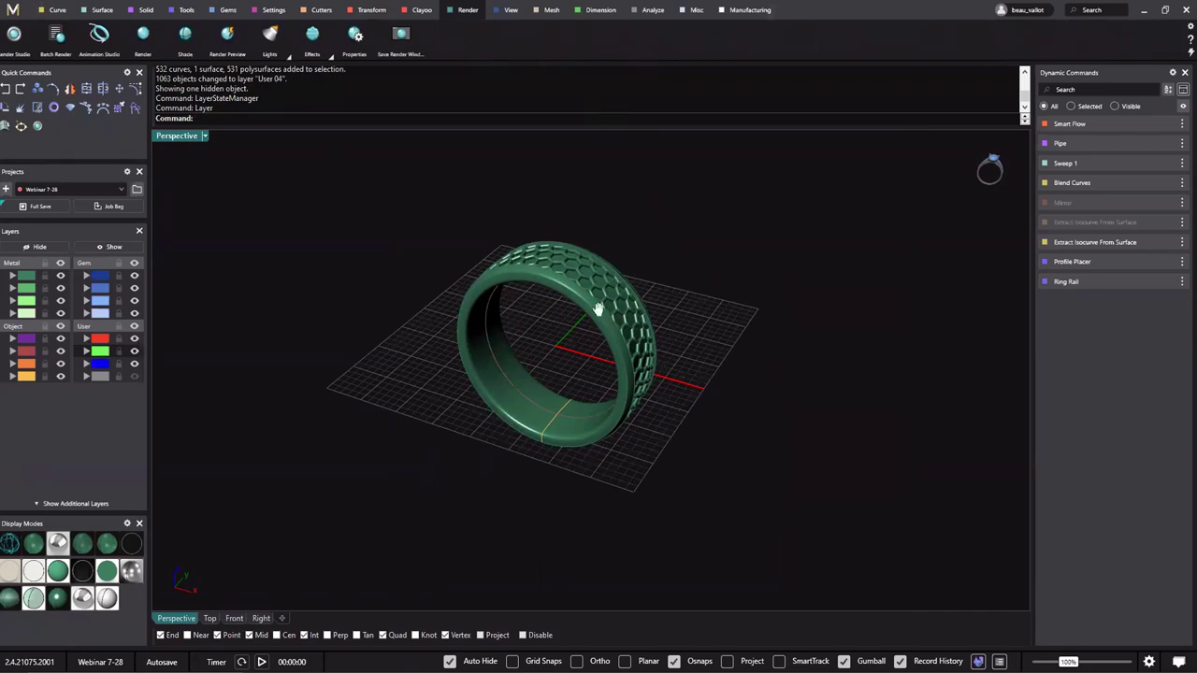
{"action": "right_click_drag", "start_coordinate": [598, 309], "coordinate": [620, 374]}
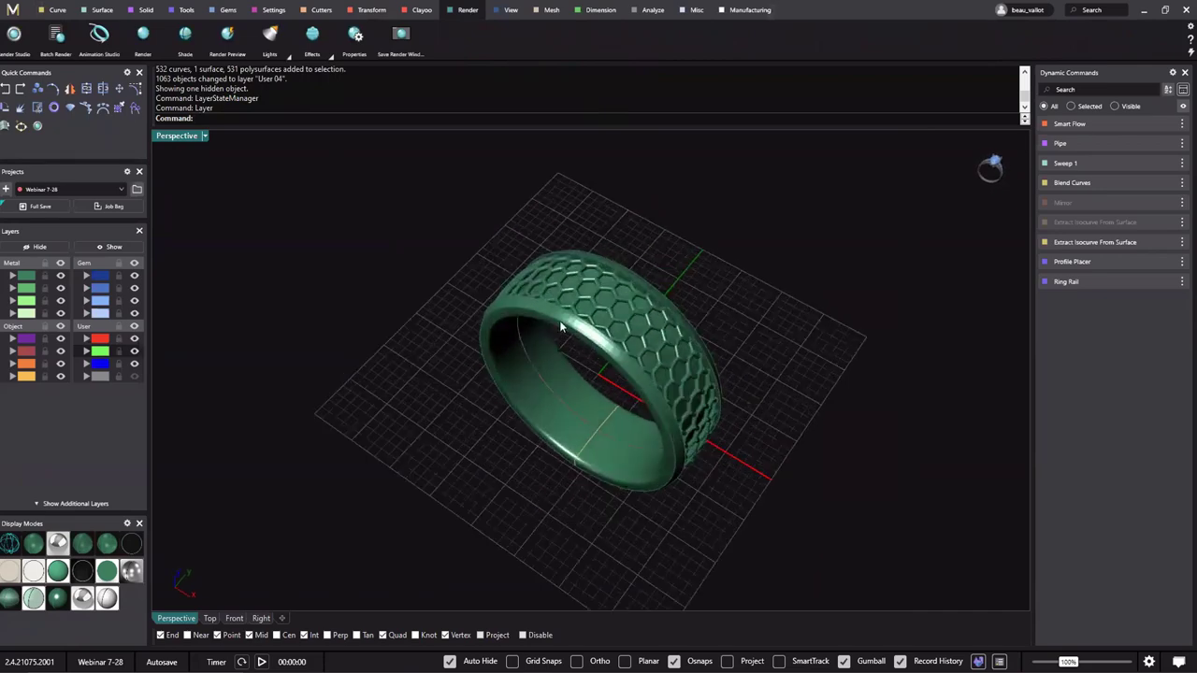
{"action": "right_click_drag", "start_coordinate": [561, 326], "coordinate": [388, 249]}
Create a round diamond gem about 1.5 mm wide and move it up into a hexagonal cell on top of the ring.
{"action": "left_click", "coordinate": [228, 16]}
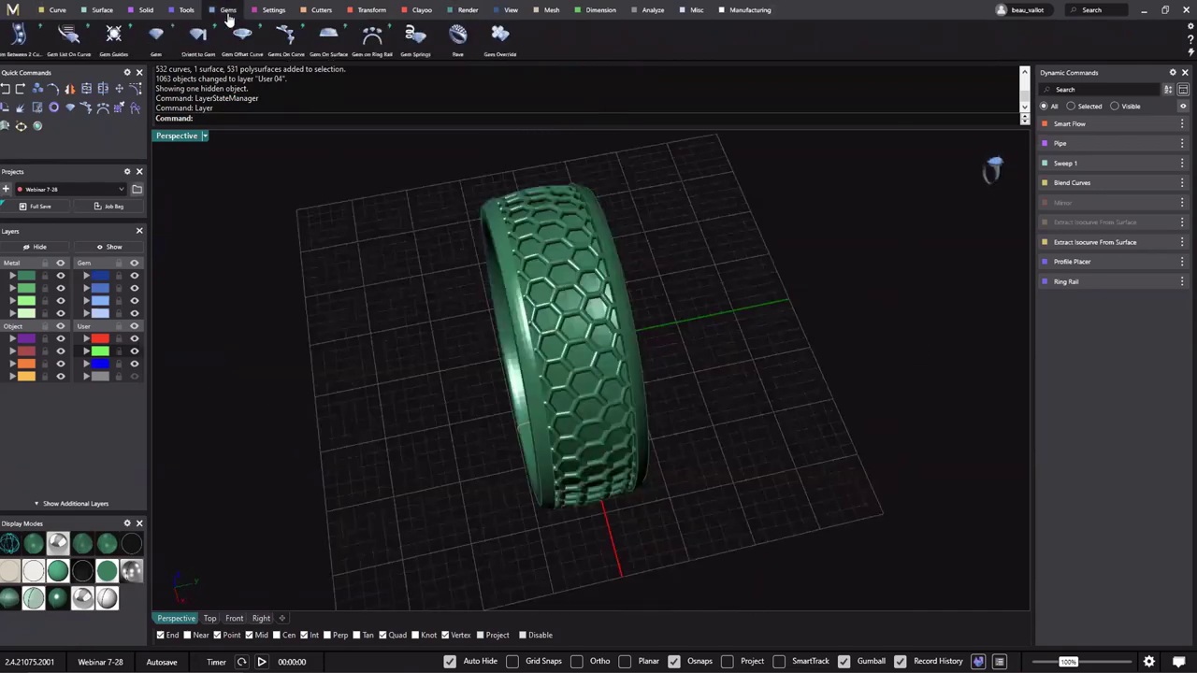
{"action": "right_click_drag", "start_coordinate": [580, 270], "coordinate": [304, 396]}
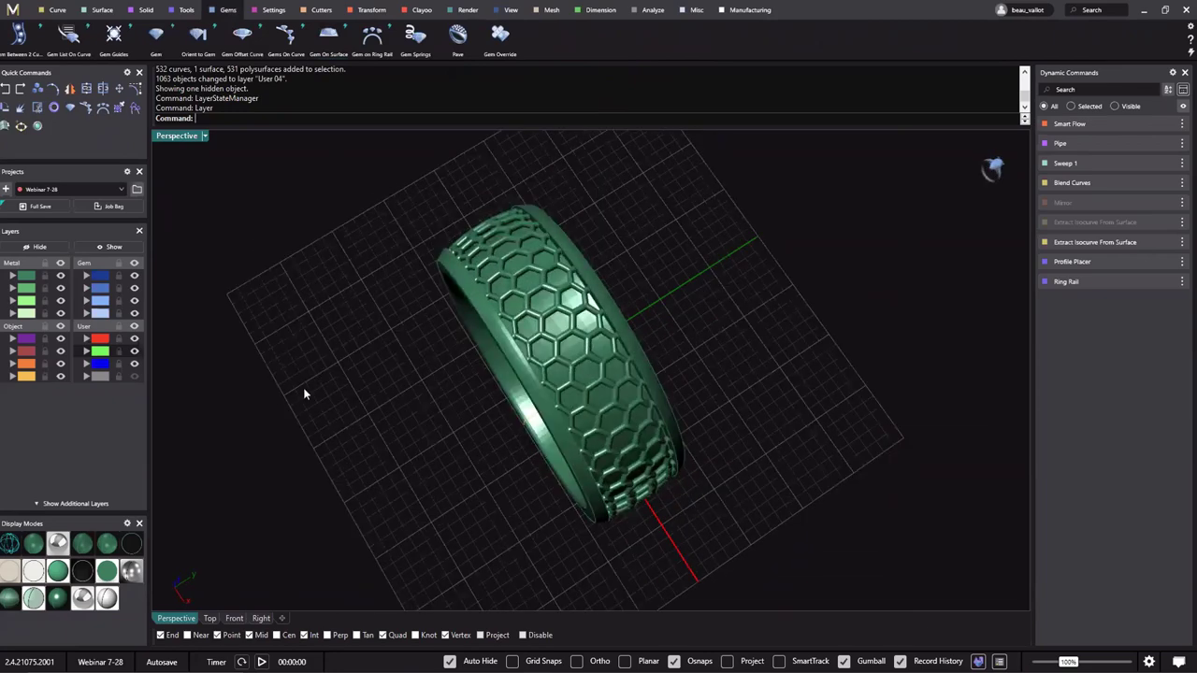
{"action": "scroll", "coordinate": [457, 403], "scroll_direction": "up", "scroll_amount": 5}
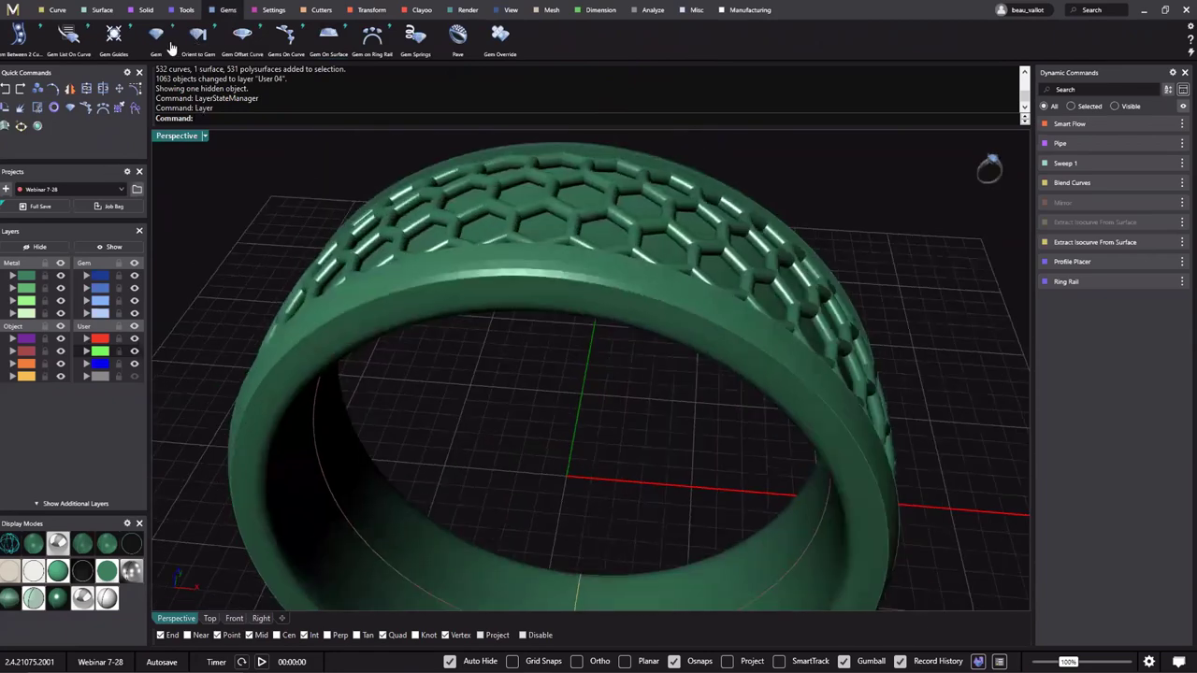
{"action": "left_click", "coordinate": [155, 36]}
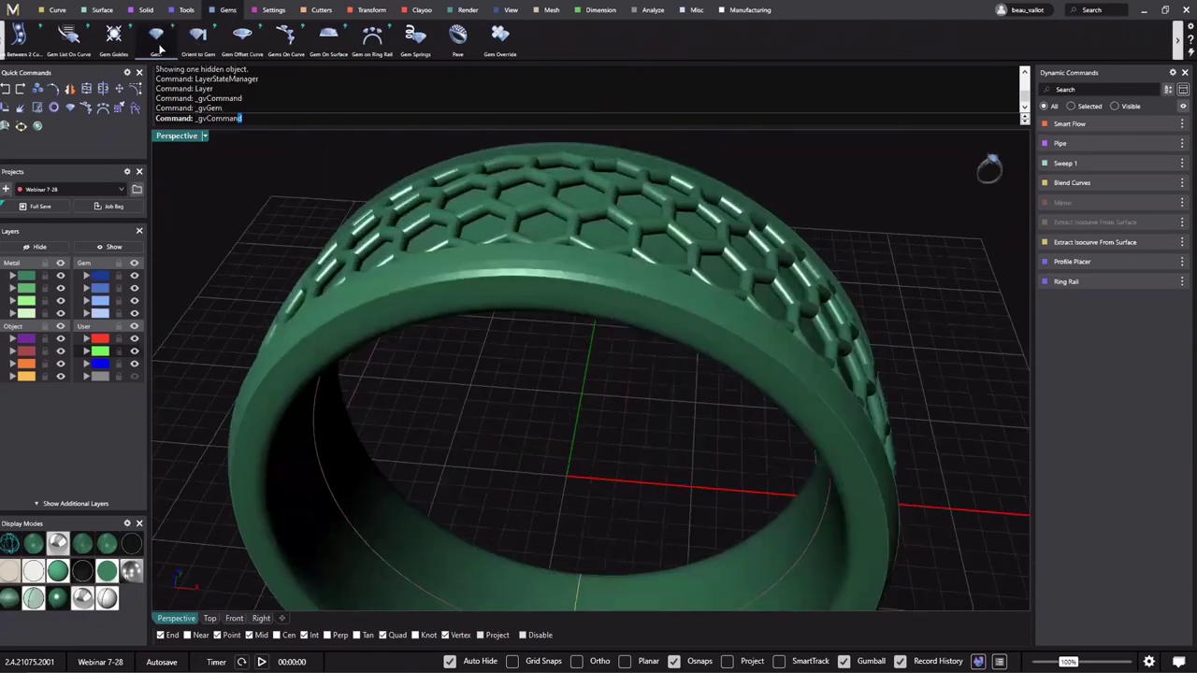
{"action": "left_click_drag", "start_coordinate": [647, 473], "coordinate": [562, 457]}
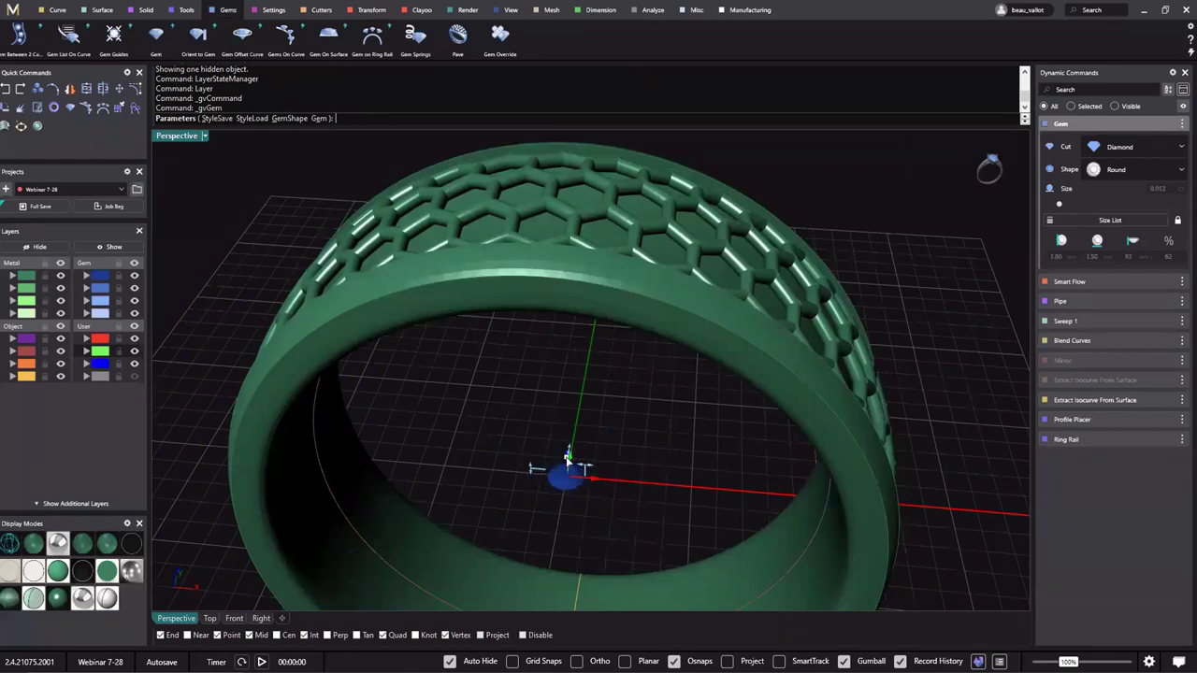
{"action": "scroll", "coordinate": [572, 194], "scroll_direction": "up", "scroll_amount": 5}
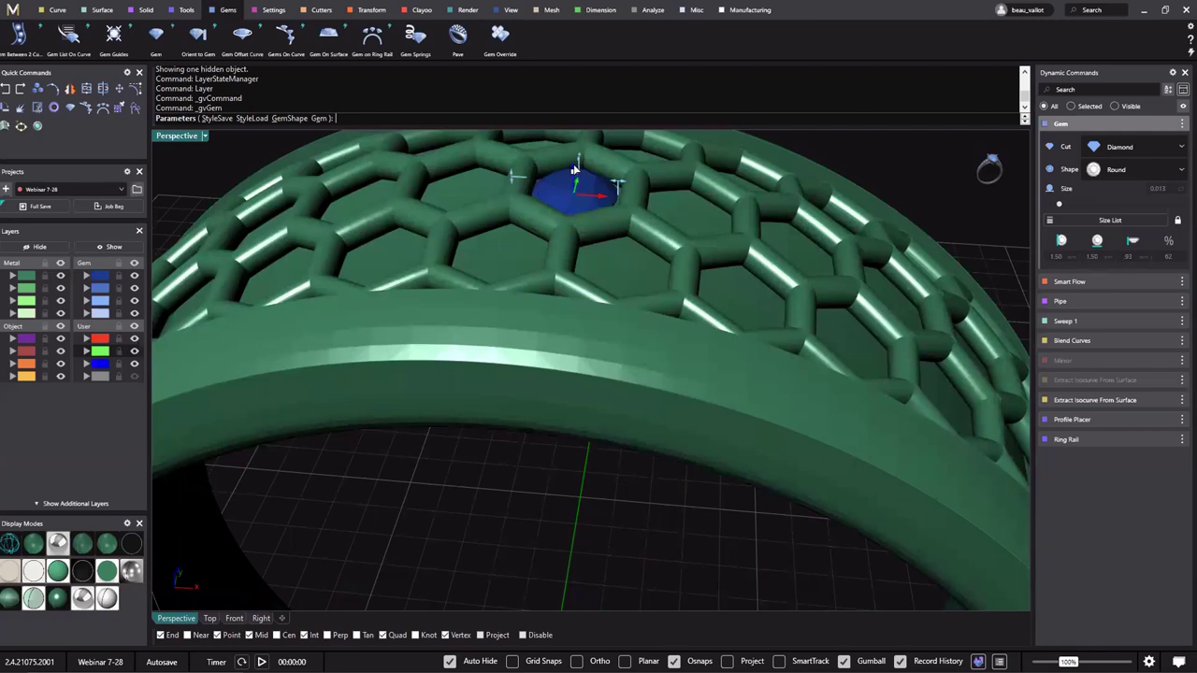
{"action": "left_click_drag", "start_coordinate": [574, 169], "coordinate": [610, 189]}
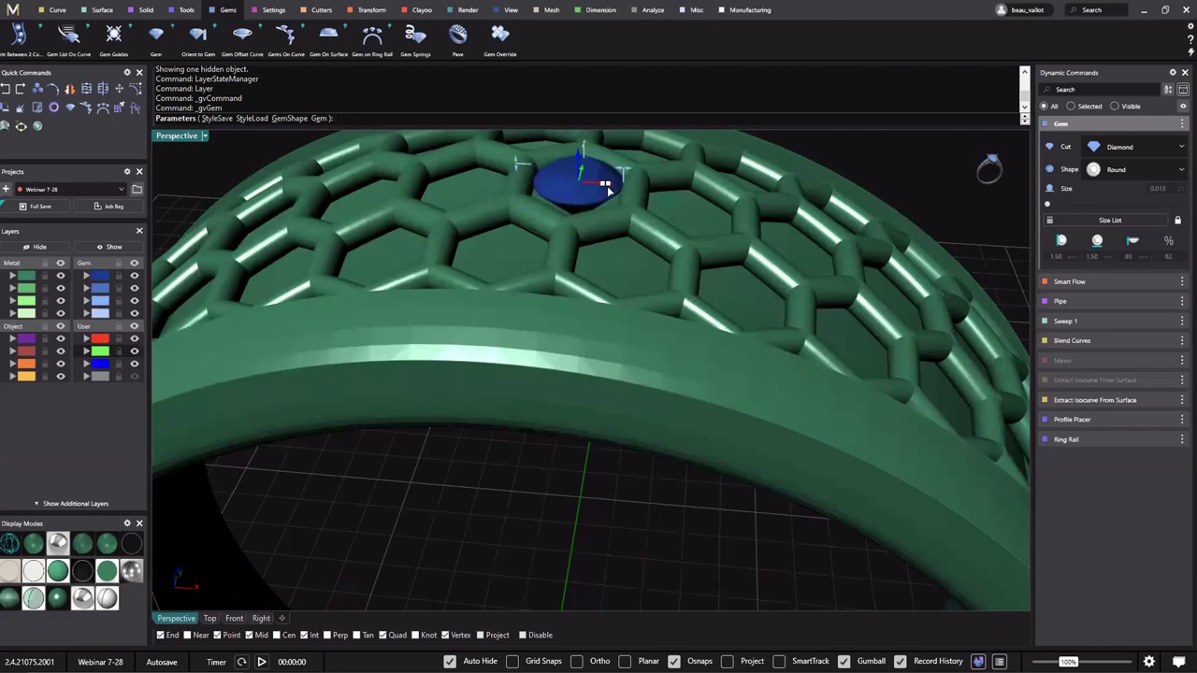
Adjust the gem's position within the hexagonal cell and reduce its width to about 1.1 mm.
{"action": "right_click_drag", "start_coordinate": [553, 241], "coordinate": [566, 235]}
{"action": "scroll", "coordinate": [572, 271], "scroll_direction": "down", "scroll_amount": 3}
{"action": "right_click_drag", "start_coordinate": [584, 309], "coordinate": [587, 396]}
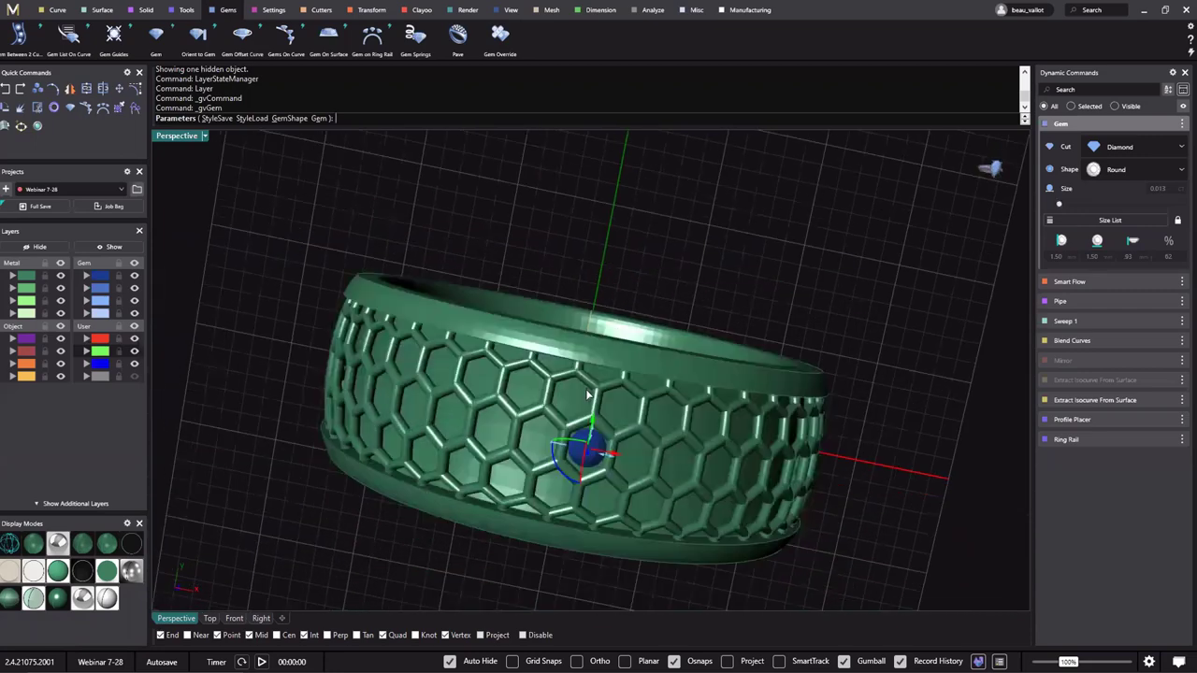
{"action": "scroll", "coordinate": [588, 395], "scroll_direction": "up", "scroll_amount": 6}
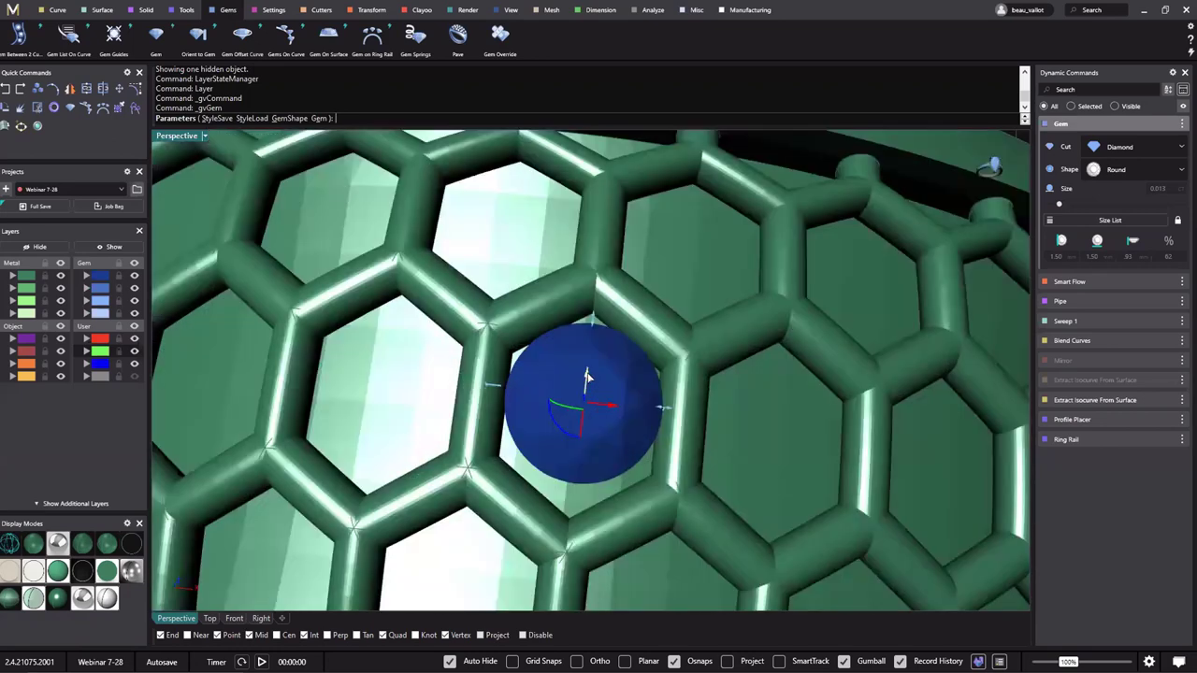
{"action": "left_click_drag", "start_coordinate": [588, 376], "coordinate": [638, 420]}
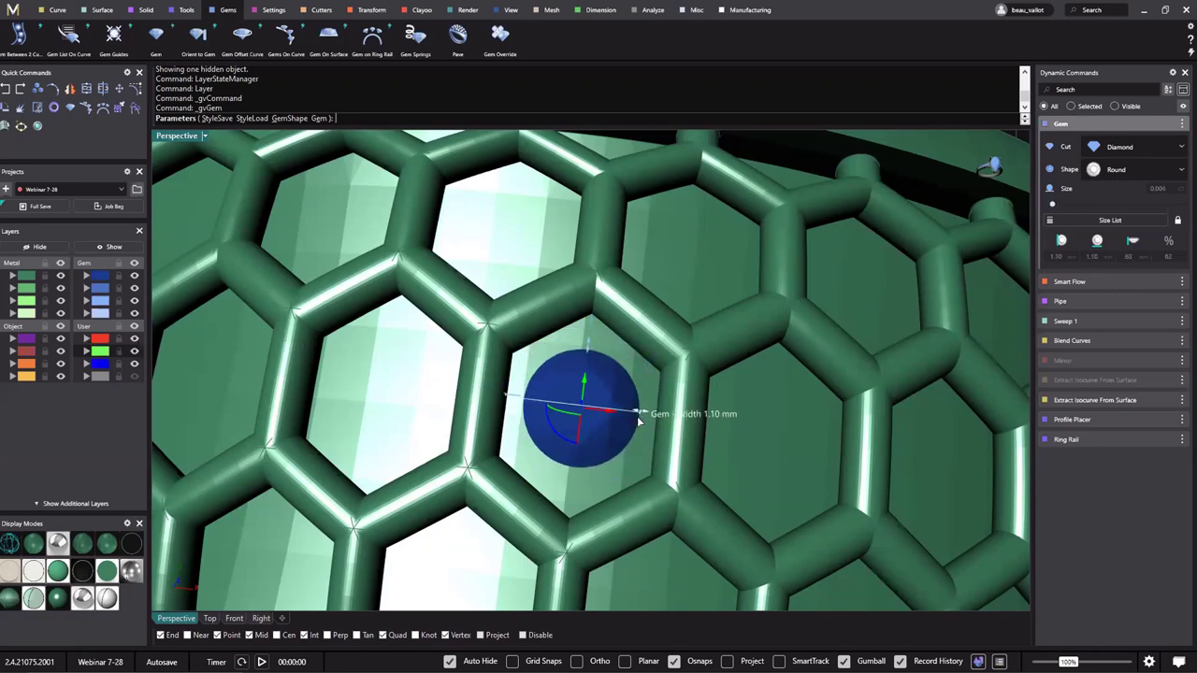
Finish the Gem command and lower the stone slightly into its hexagonal cell.
{"action": "scroll", "coordinate": [637, 420], "scroll_direction": "down", "scroll_amount": 7}
{"action": "right_click_drag", "start_coordinate": [624, 360], "coordinate": [600, 221]}
{"action": "scroll", "coordinate": [597, 239], "scroll_direction": "up", "scroll_amount": 7}
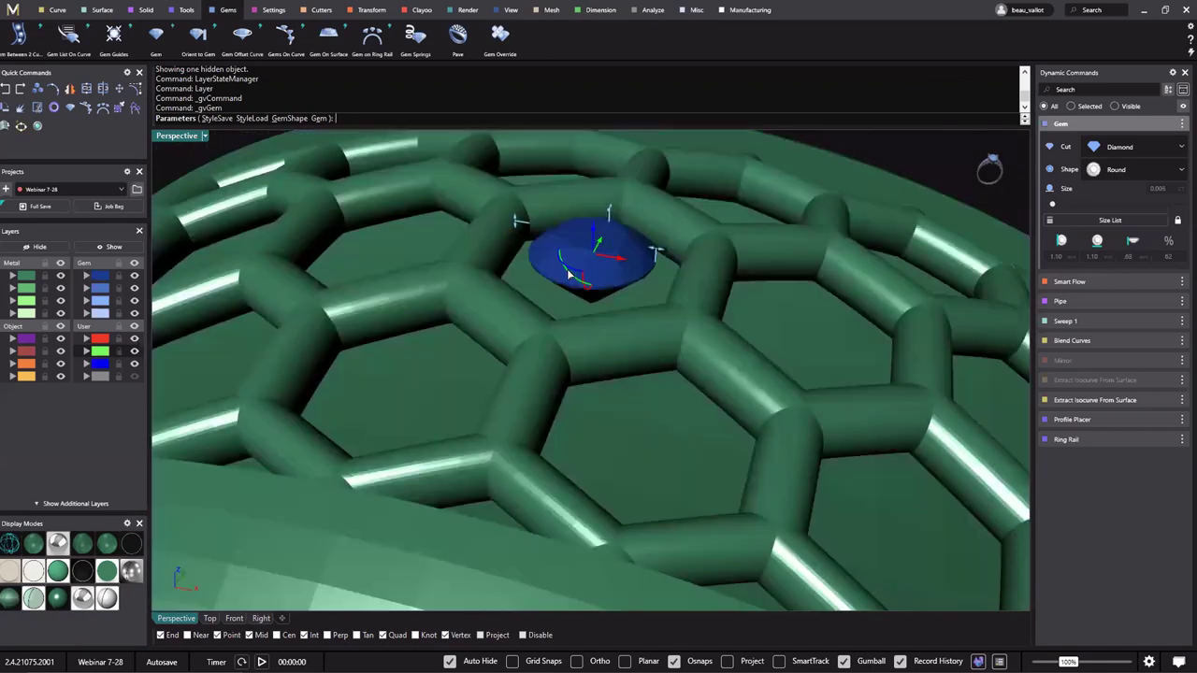
{"action": "key", "text": "Return"}
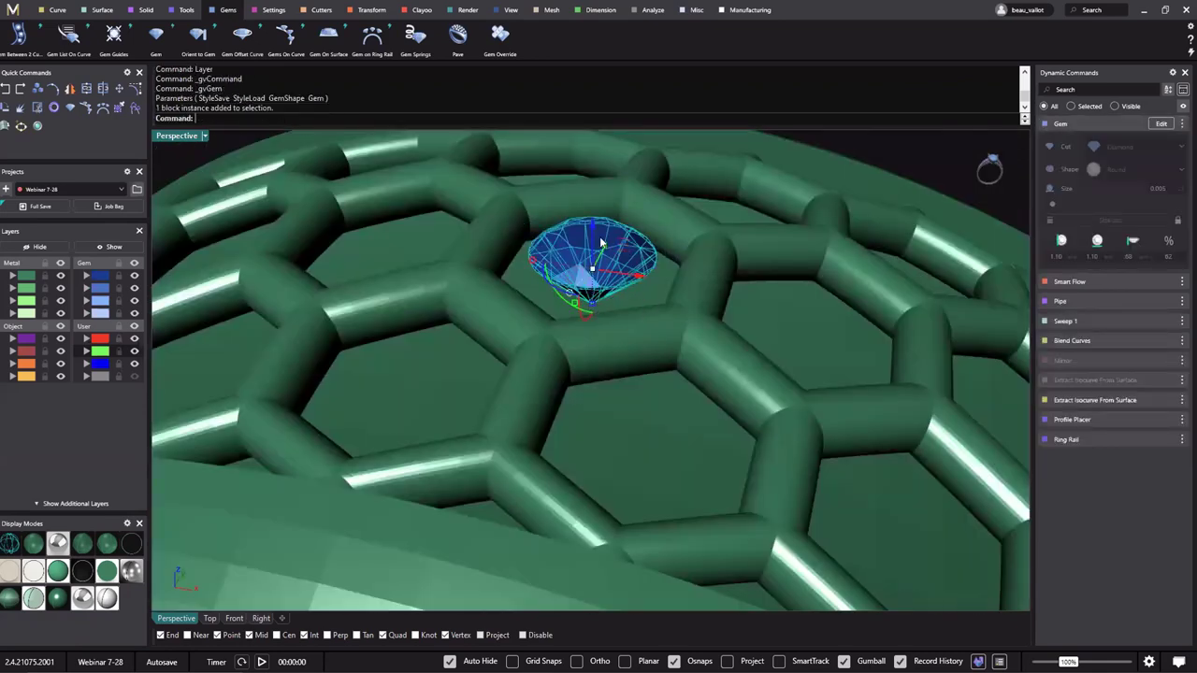
{"action": "left_click_drag", "start_coordinate": [593, 241], "coordinate": [592, 253]}
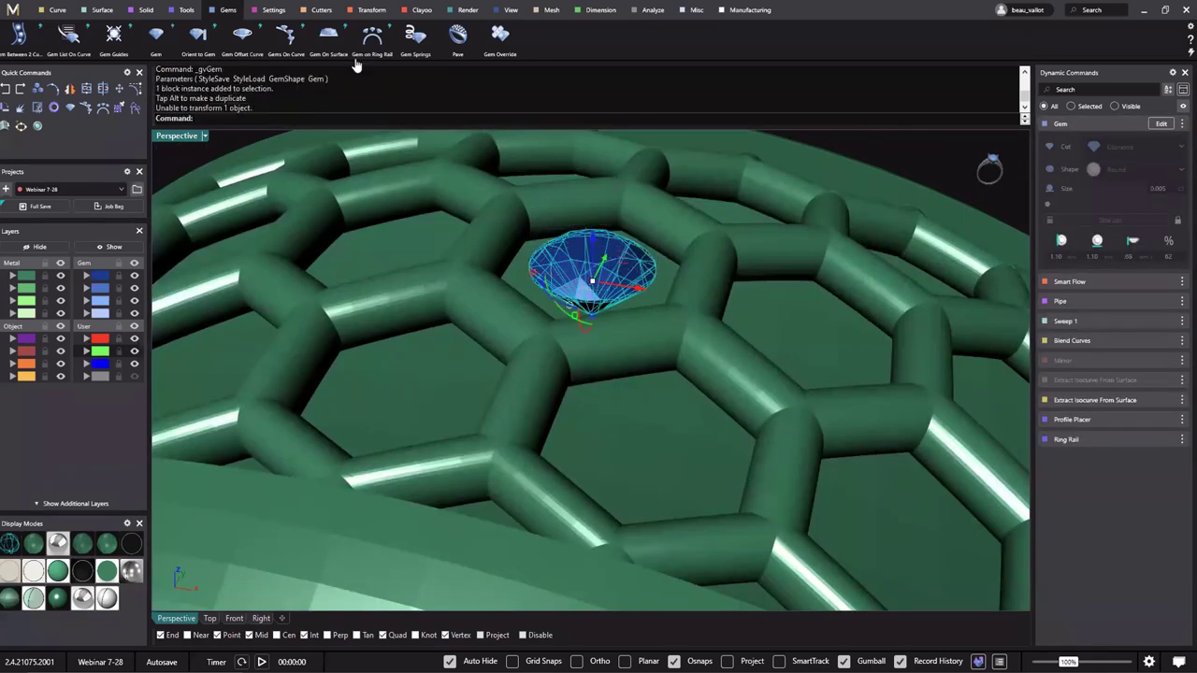
Add a prong head to the diamond with head size 0.5 mm and prong height above girdle 0 mm.
{"action": "left_click", "coordinate": [266, 11]}
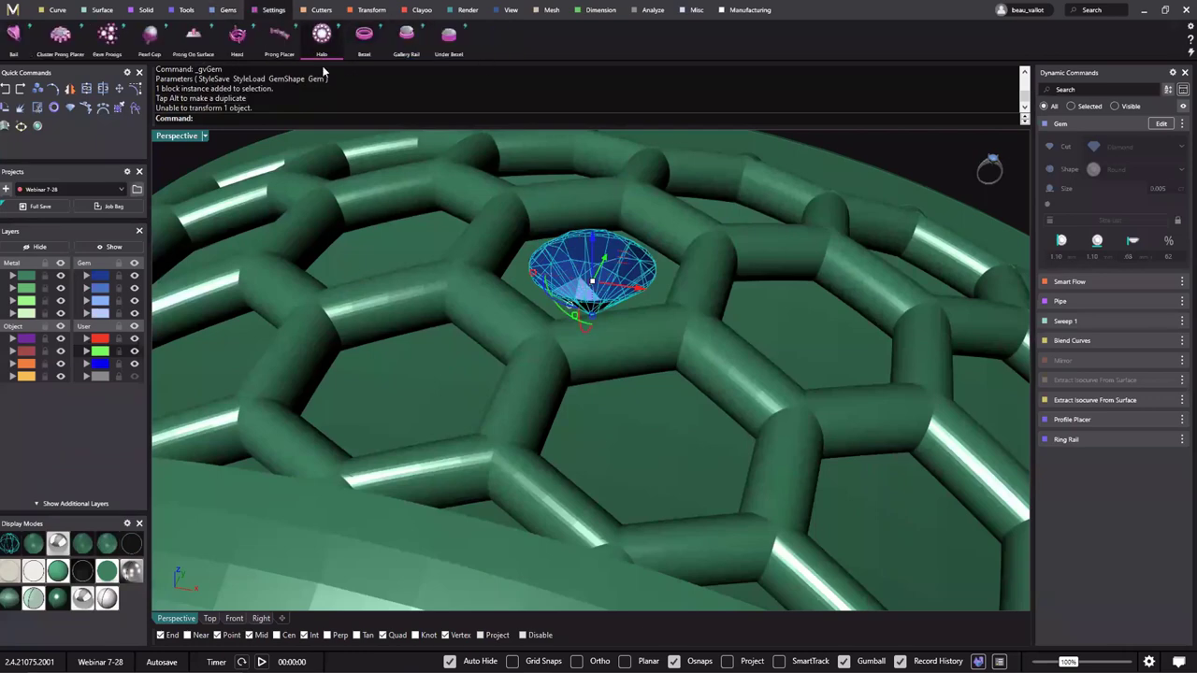
{"action": "left_click", "coordinate": [236, 38]}
{"action": "left_click", "coordinate": [567, 280]}
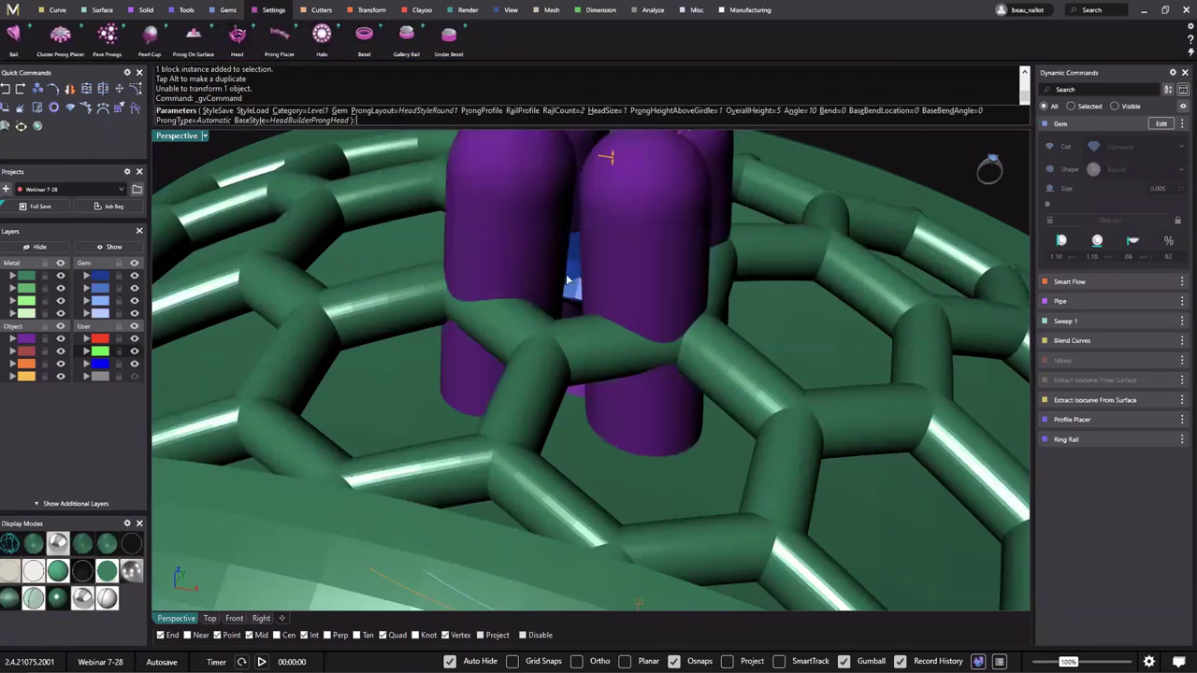
{"action": "left_click_drag", "start_coordinate": [613, 201], "coordinate": [633, 254]}
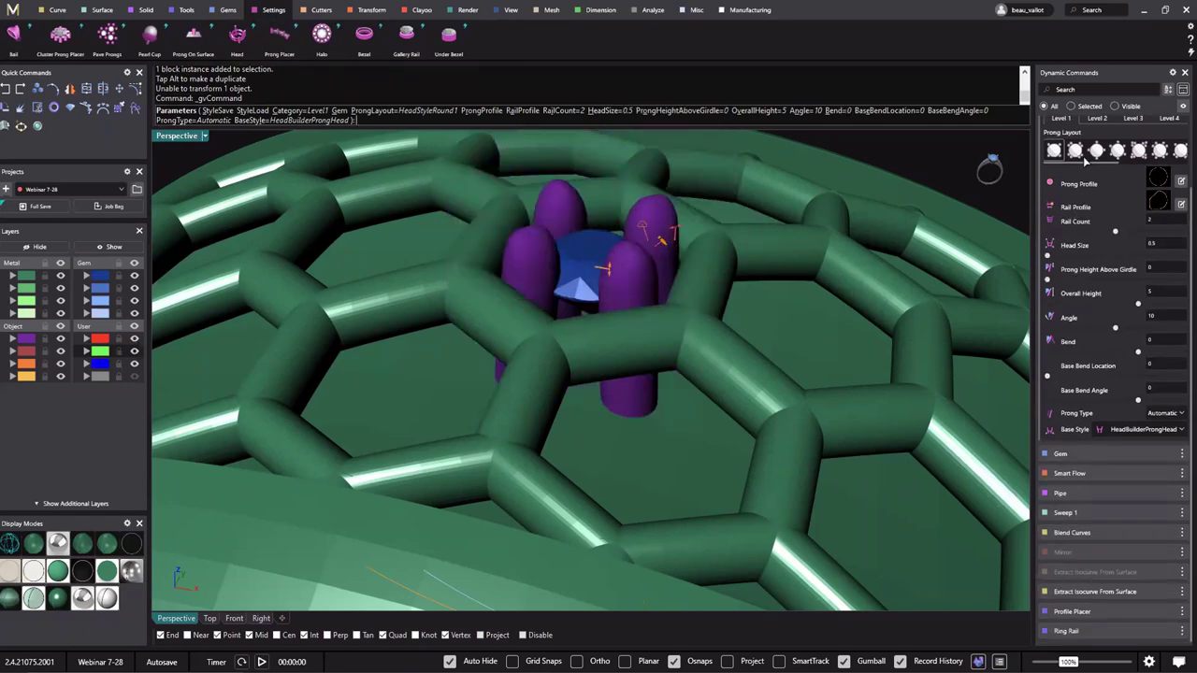
Set the head's rail count to 1, try a prong angle of 24, and choose the HeadStyleRound3 four-prong layout.
{"action": "scroll", "coordinate": [708, 321], "scroll_direction": "down", "scroll_amount": 2}
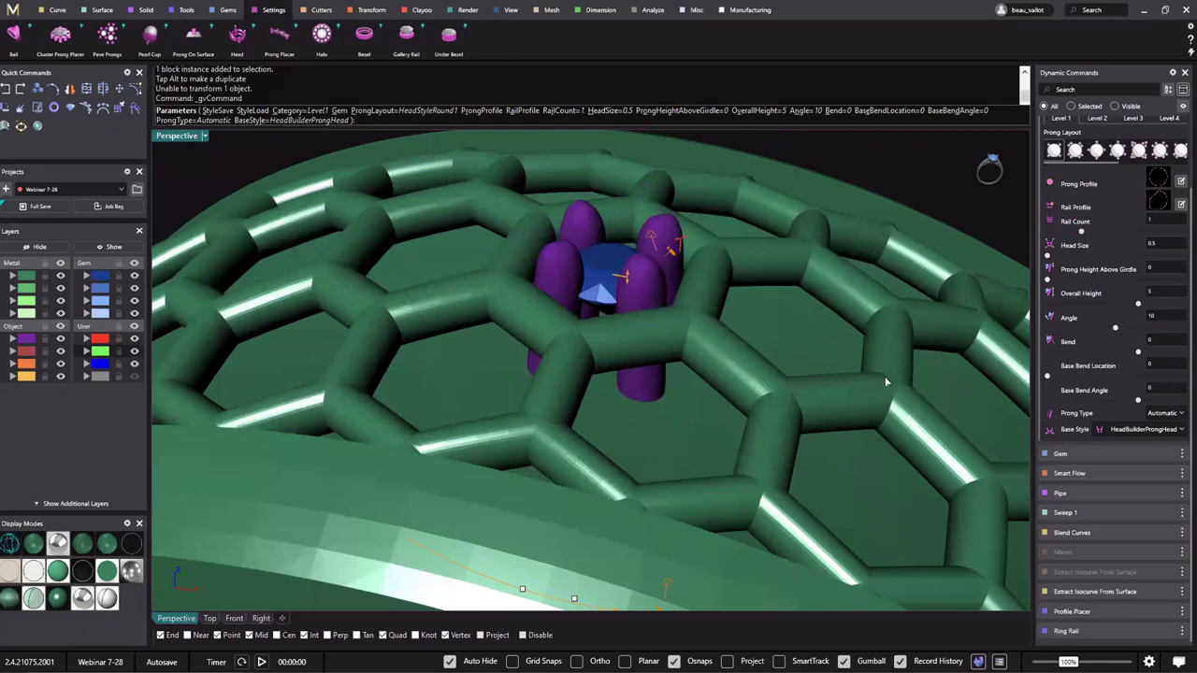
{"action": "left_click_drag", "start_coordinate": [1110, 330], "coordinate": [1166, 327]}
{"action": "scroll", "coordinate": [1150, 232], "scroll_direction": "up", "scroll_amount": 2}
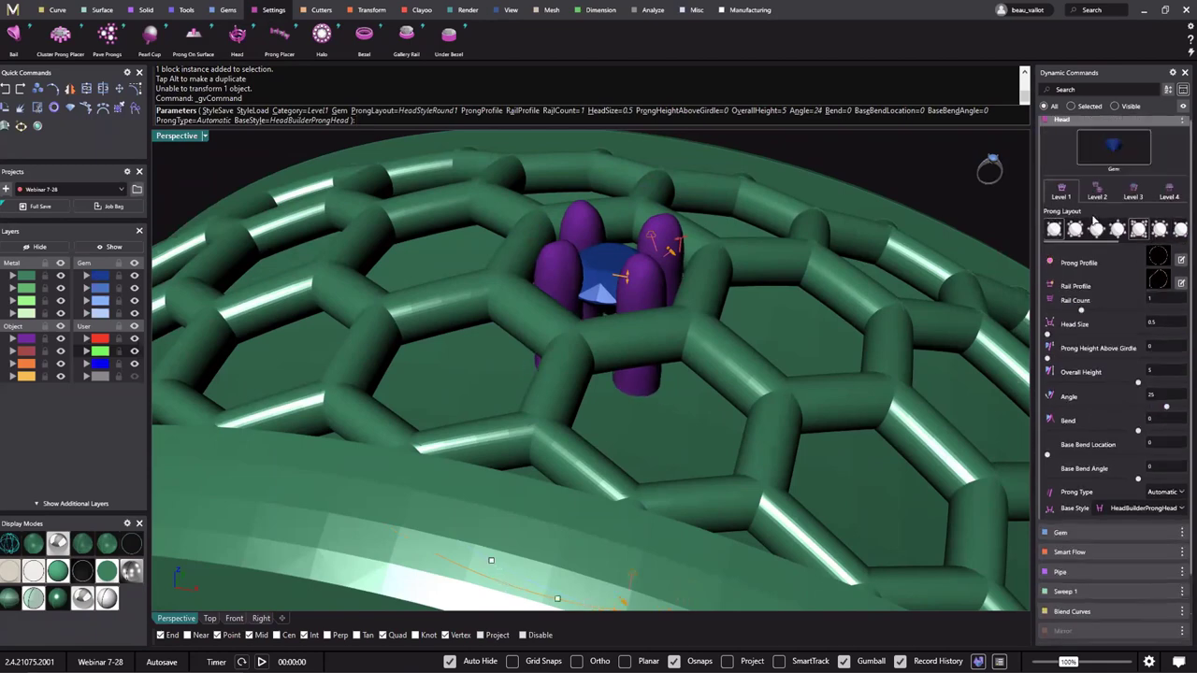
{"action": "left_click", "coordinate": [1099, 231]}
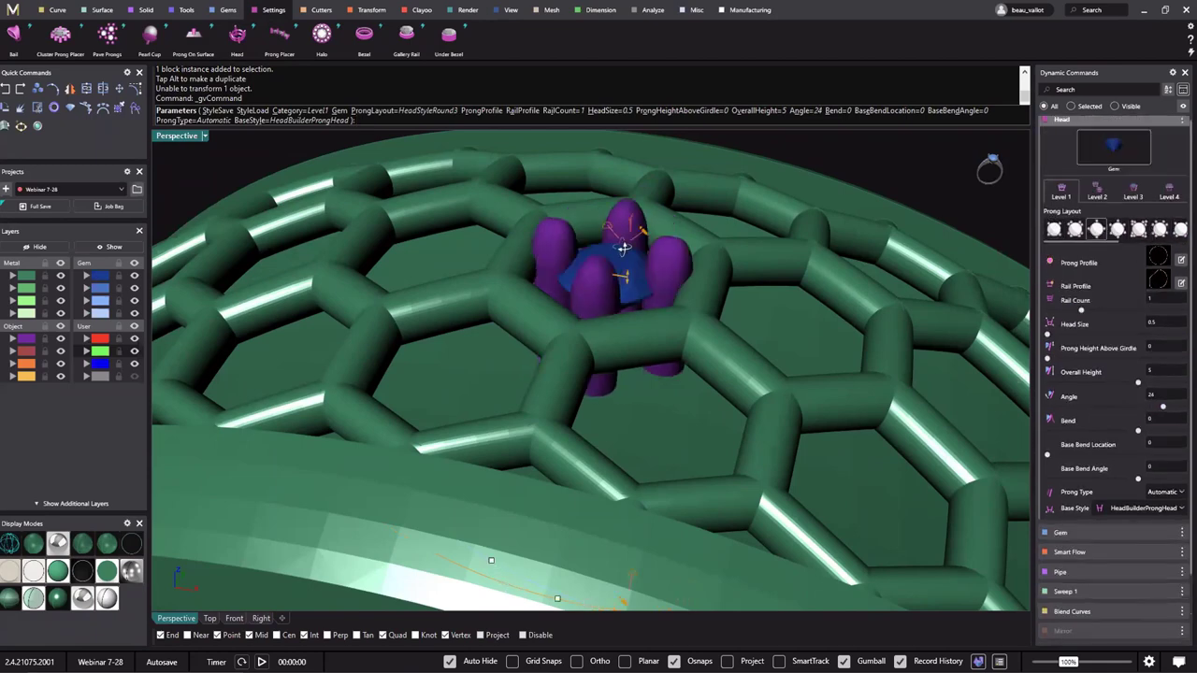
{"action": "right_click_drag", "start_coordinate": [621, 247], "coordinate": [674, 327]}
{"action": "scroll", "coordinate": [563, 424], "scroll_direction": "up", "scroll_amount": 5}
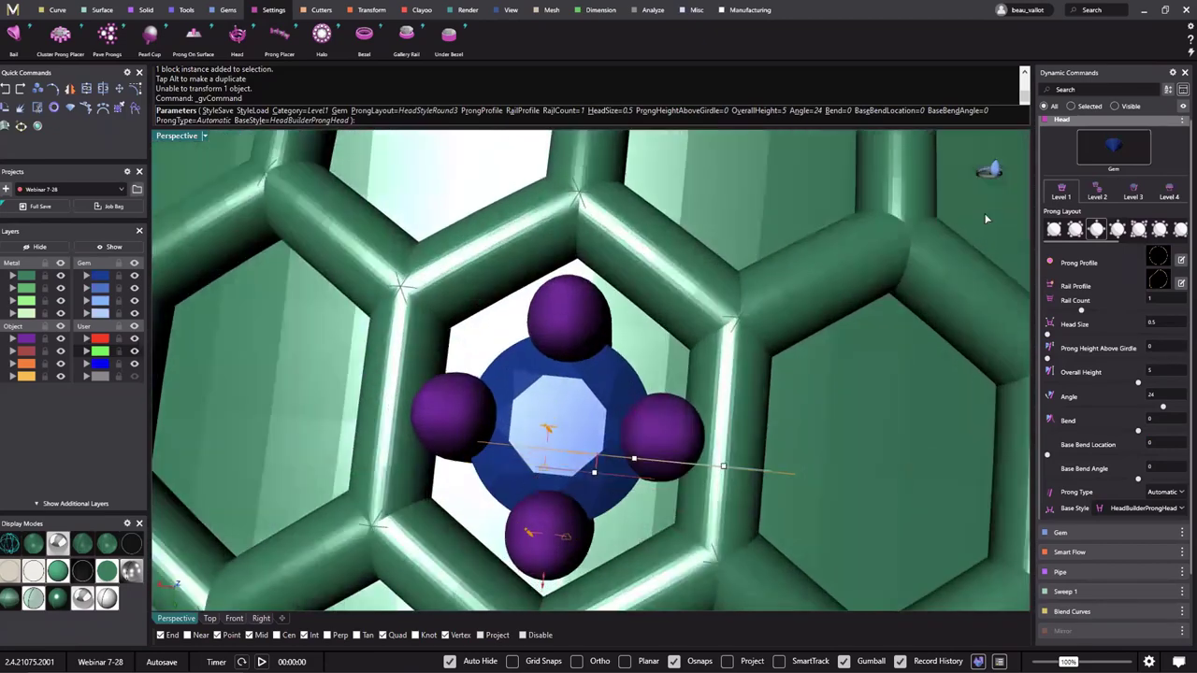
Set the top prongs' nudge to 0.08 mm and their dome rotation to 40.
{"action": "left_click", "coordinate": [1107, 194]}
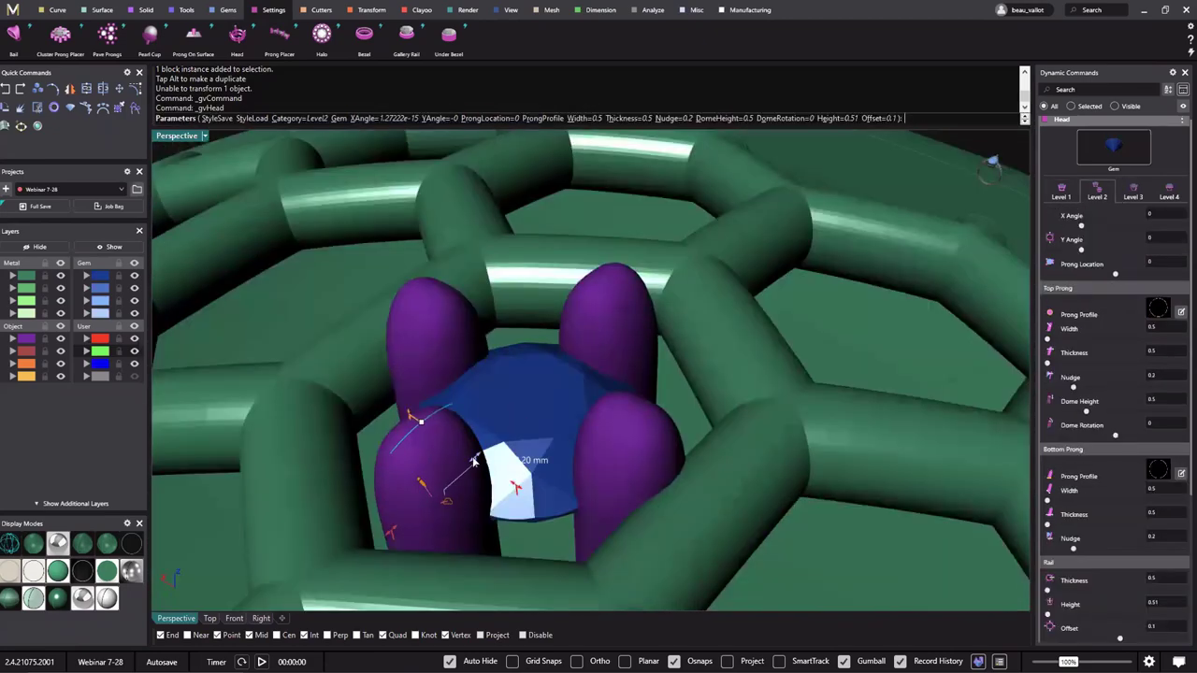
{"action": "left_click_drag", "start_coordinate": [470, 467], "coordinate": [456, 480]}
{"action": "right_click_drag", "start_coordinate": [494, 393], "coordinate": [359, 323]}
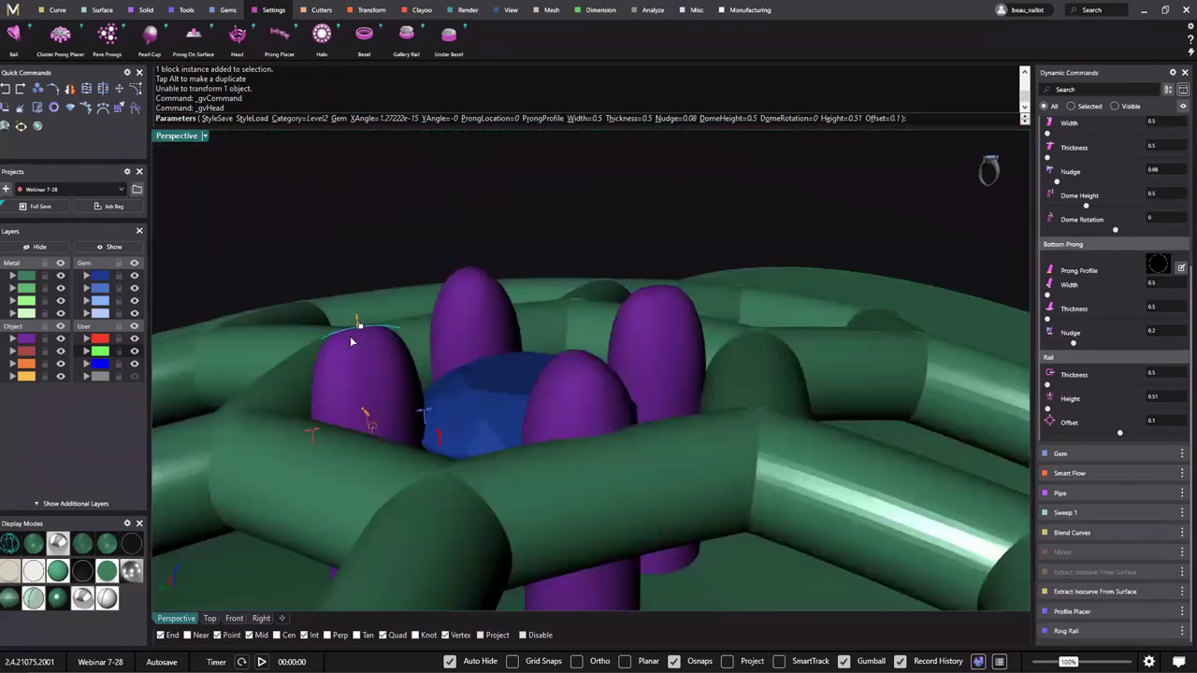
{"action": "mouse_move", "coordinate": [373, 333]}
{"action": "left_click_drag", "start_coordinate": [377, 331], "coordinate": [444, 363]}
{"action": "scroll", "coordinate": [441, 353], "scroll_direction": "up", "scroll_amount": 2}
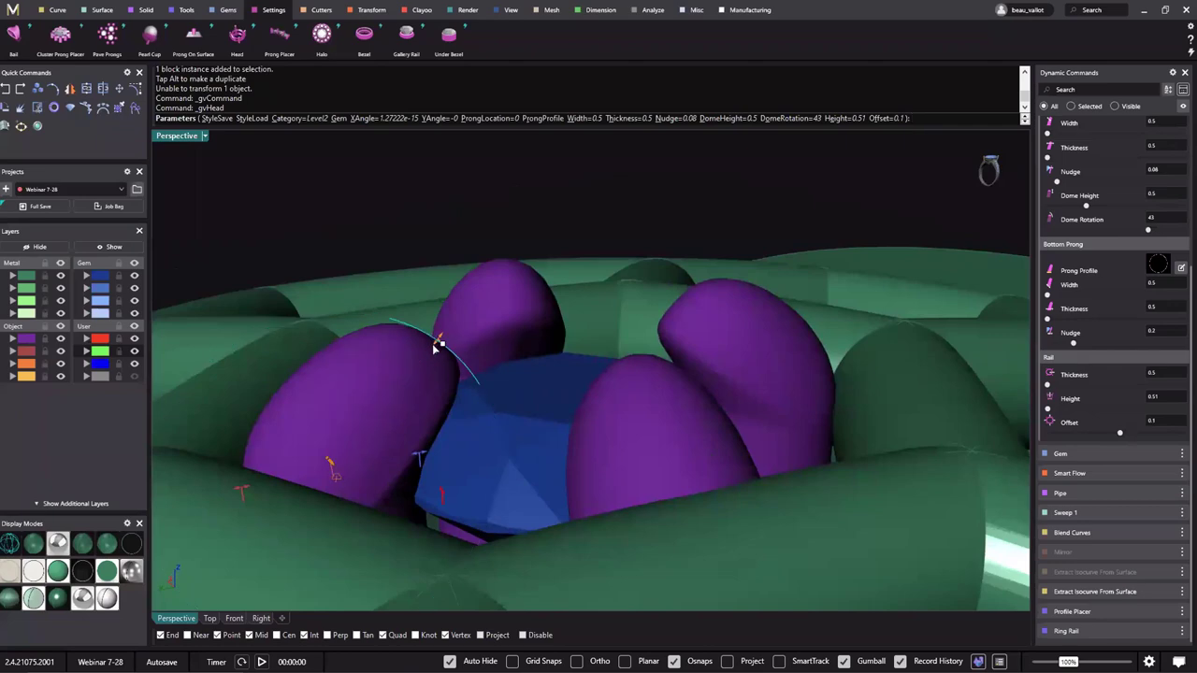
{"action": "left_click_drag", "start_coordinate": [435, 346], "coordinate": [429, 342]}
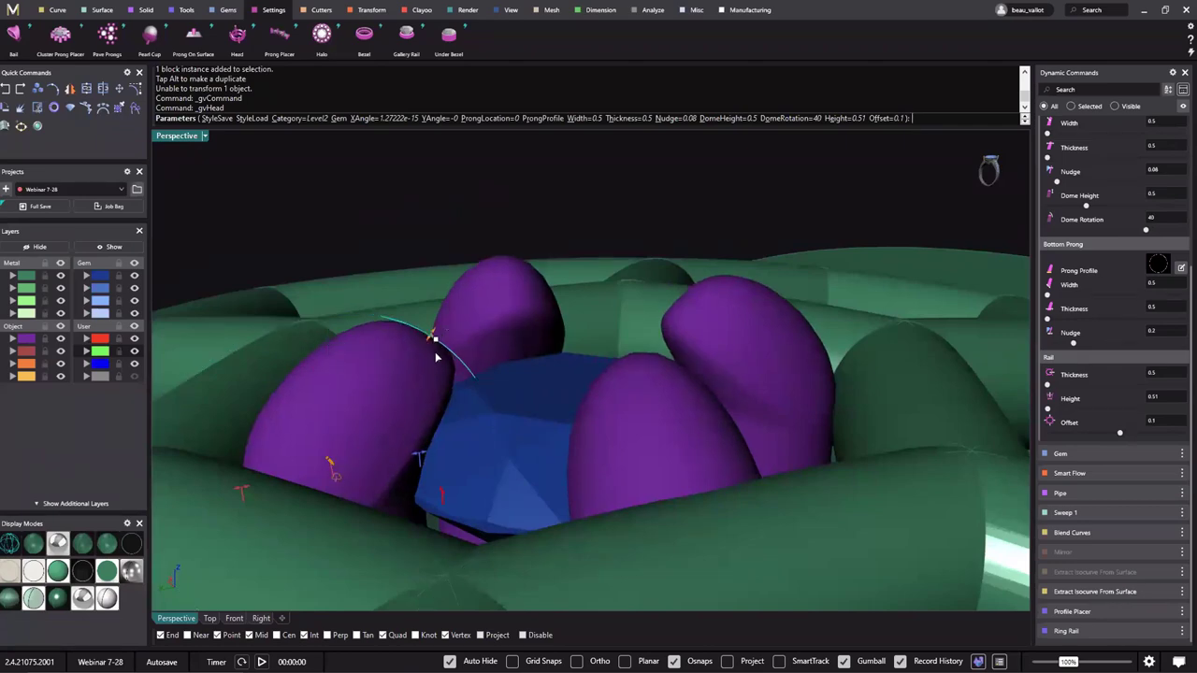
Lower the dome height of the head's top prongs to 0.3 mm.
{"action": "scroll", "coordinate": [436, 349], "scroll_direction": "down", "scroll_amount": 5}
{"action": "right_click_drag", "start_coordinate": [420, 436], "coordinate": [548, 403]}
{"action": "scroll", "coordinate": [548, 398], "scroll_direction": "up", "scroll_amount": 5}
{"action": "scroll", "coordinate": [1113, 234], "scroll_direction": "up", "scroll_amount": 3}
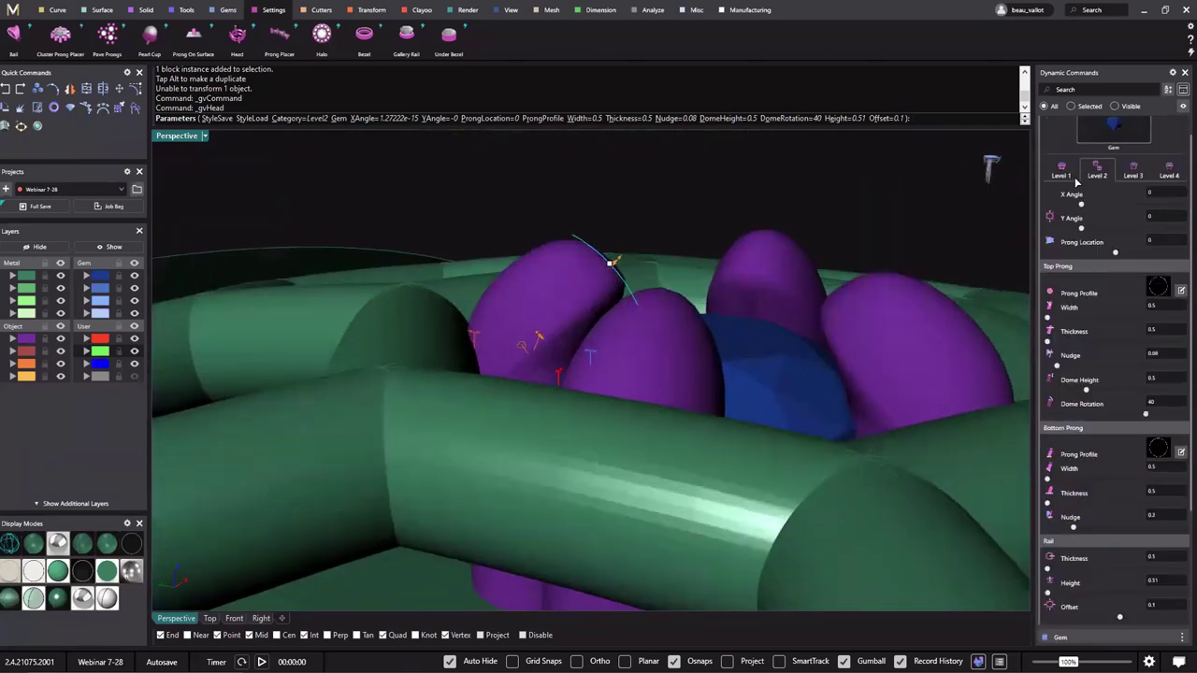
{"action": "left_click", "coordinate": [1061, 175]}
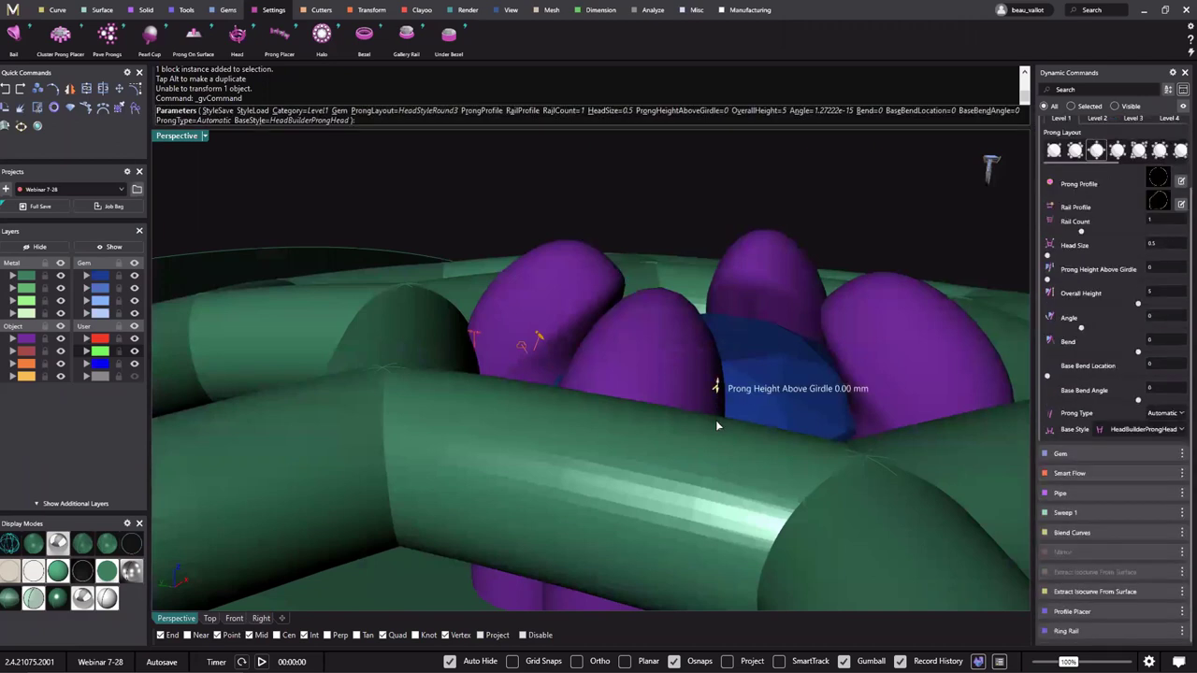
{"action": "scroll", "coordinate": [1066, 154], "scroll_direction": "up", "scroll_amount": 1}
{"action": "left_click", "coordinate": [1096, 140]}
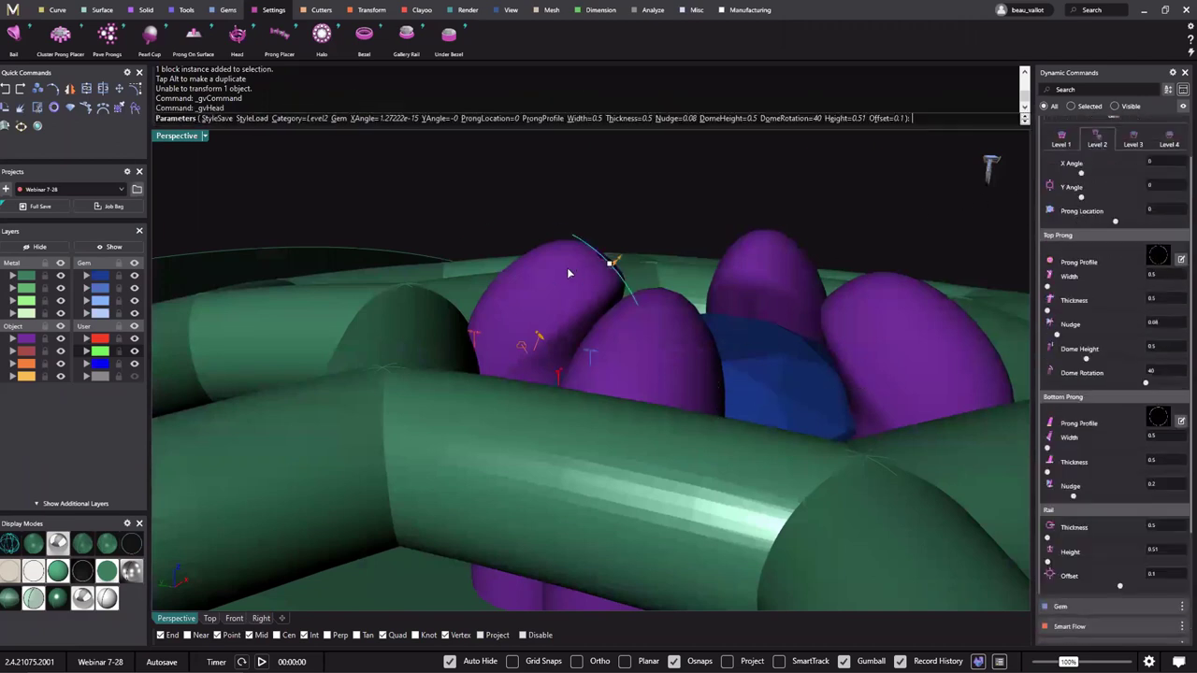
{"action": "mouse_move", "coordinate": [619, 264]}
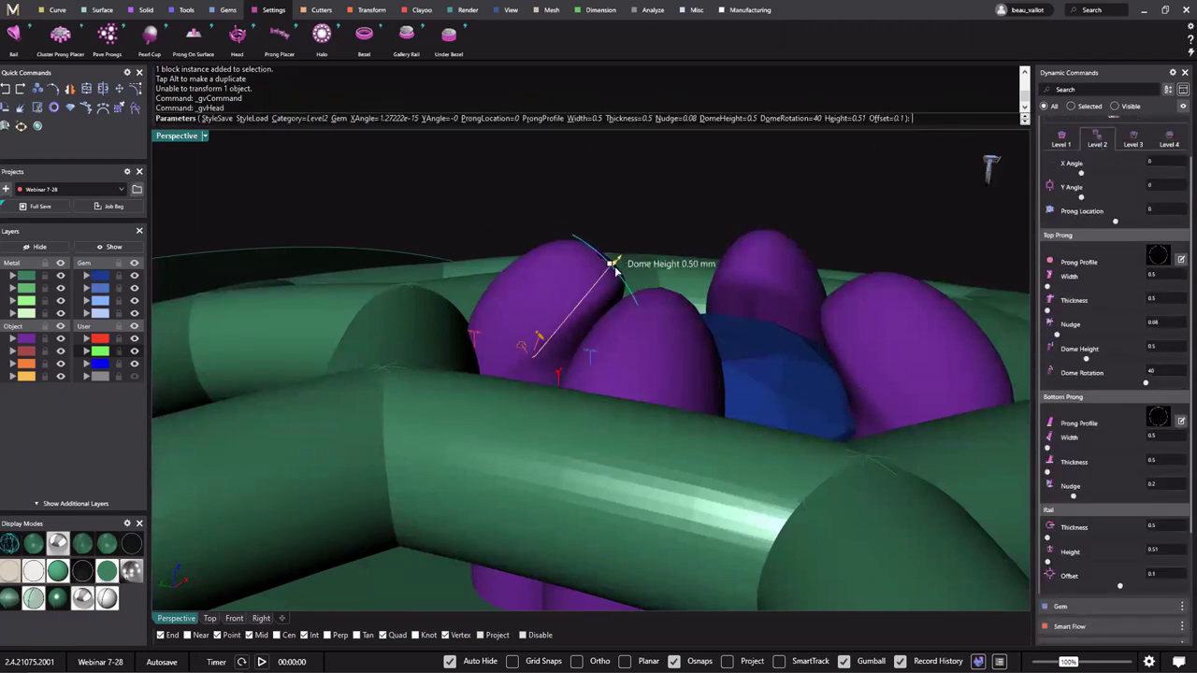
{"action": "left_click_drag", "start_coordinate": [613, 265], "coordinate": [577, 301]}
Shorten the head's overall height to 1.15 mm so its base stays within the ring, and finish the head.
{"action": "right_click_drag", "start_coordinate": [577, 301], "coordinate": [721, 406]}
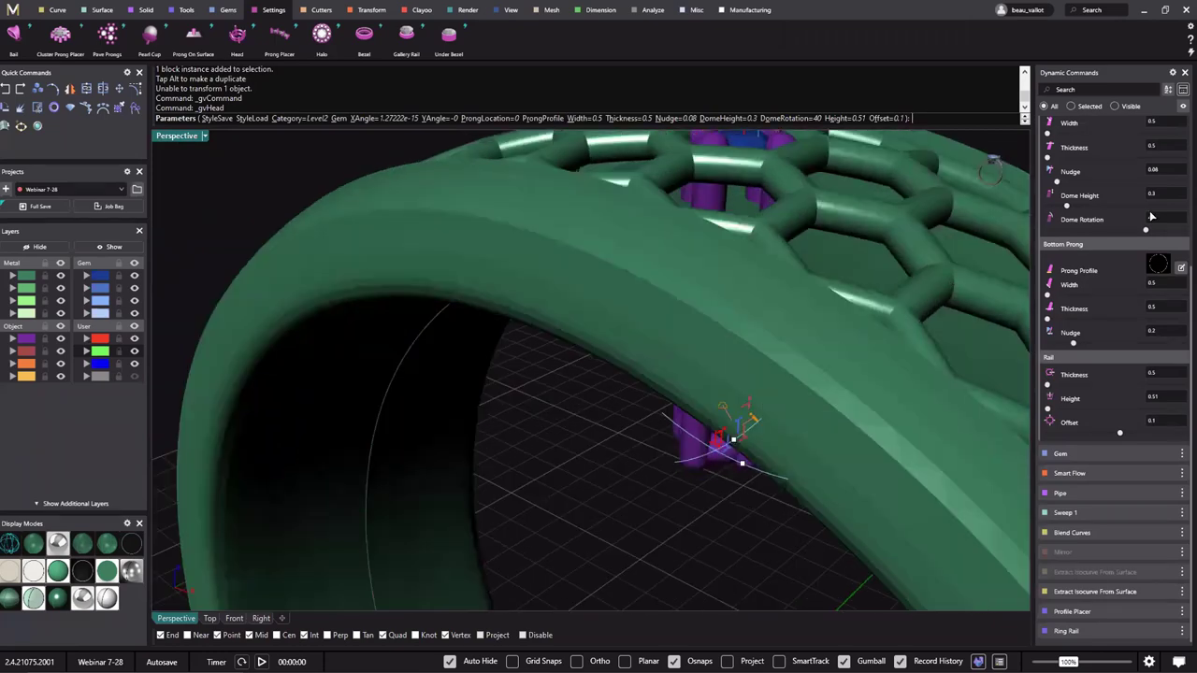
{"action": "scroll", "coordinate": [1151, 217], "scroll_direction": "up", "scroll_amount": 5}
{"action": "left_click", "coordinate": [1060, 201]}
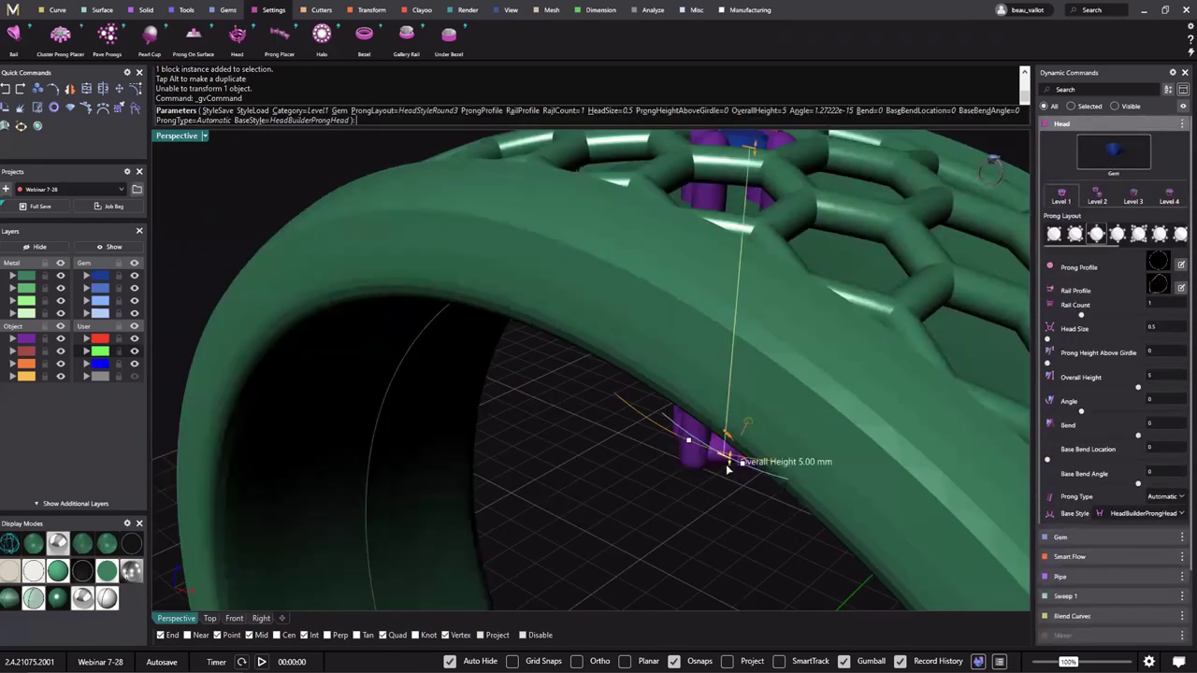
{"action": "left_click_drag", "start_coordinate": [745, 234], "coordinate": [759, 215]}
{"action": "mouse_move", "coordinate": [720, 227]}
{"action": "right_mouse_down"}
{"action": "mouse_move", "coordinate": [660, 245]}
{"action": "mouse_move", "coordinate": [692, 283]}
{"action": "mouse_move", "coordinate": [711, 271]}
{"action": "mouse_move", "coordinate": [668, 217]}
{"action": "mouse_move", "coordinate": [731, 255]}
{"action": "mouse_move", "coordinate": [739, 226]}
{"action": "right_mouse_up"}
{"action": "scroll", "coordinate": [749, 307], "scroll_direction": "up", "scroll_amount": 5}
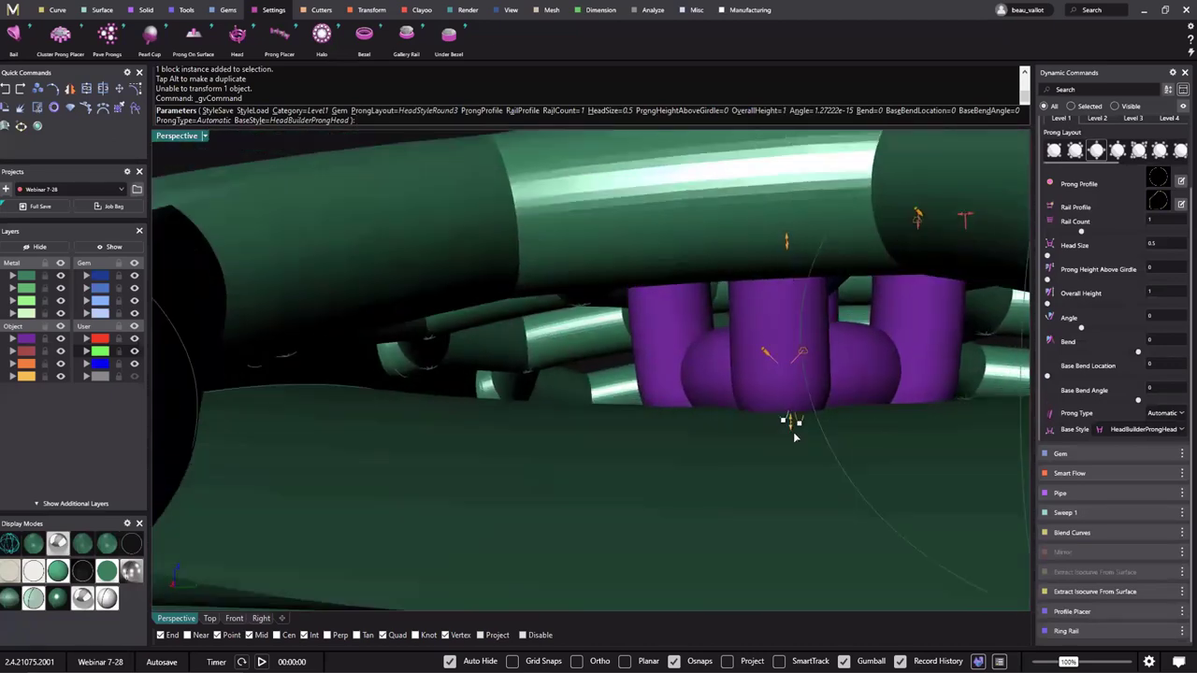
{"action": "left_click_drag", "start_coordinate": [792, 430], "coordinate": [789, 456]}
{"action": "scroll", "coordinate": [763, 411], "scroll_direction": "down", "scroll_amount": 5}
{"action": "right_click_drag", "start_coordinate": [763, 411], "coordinate": [585, 427]}
{"action": "right_click", "coordinate": [586, 428]}
Select the diamond together with its prong head, copy and paste them in place, and clear the selection.
{"action": "left_click", "coordinate": [608, 291]}
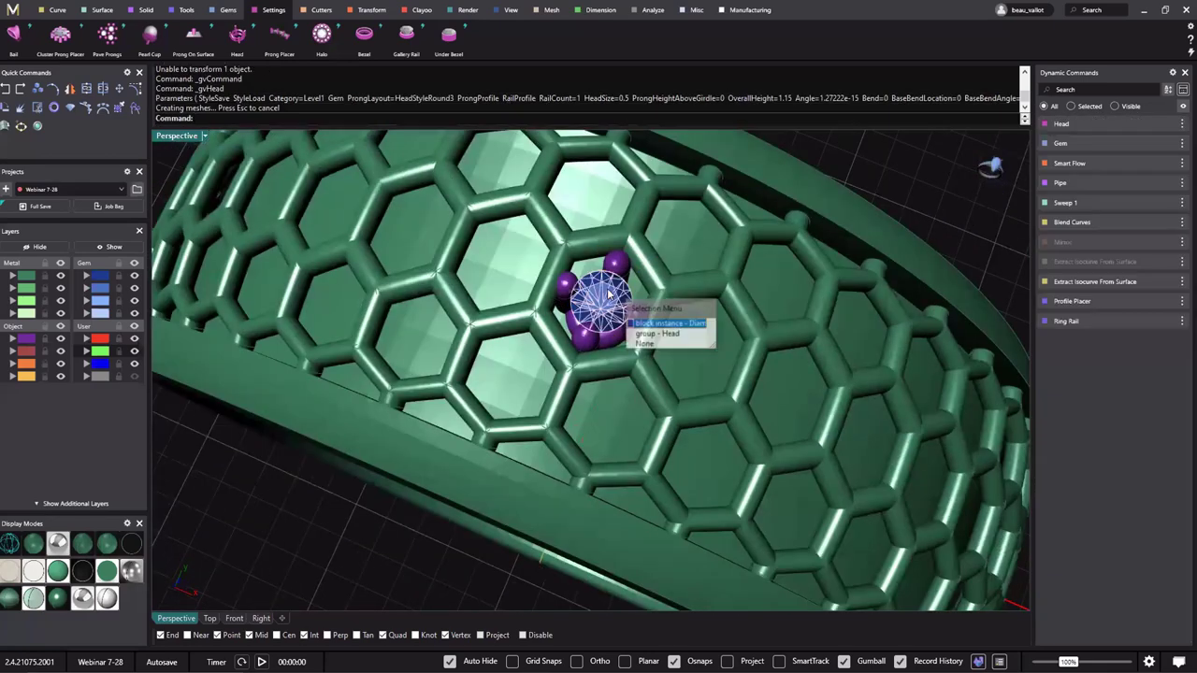
{"action": "left_click", "coordinate": [648, 323]}
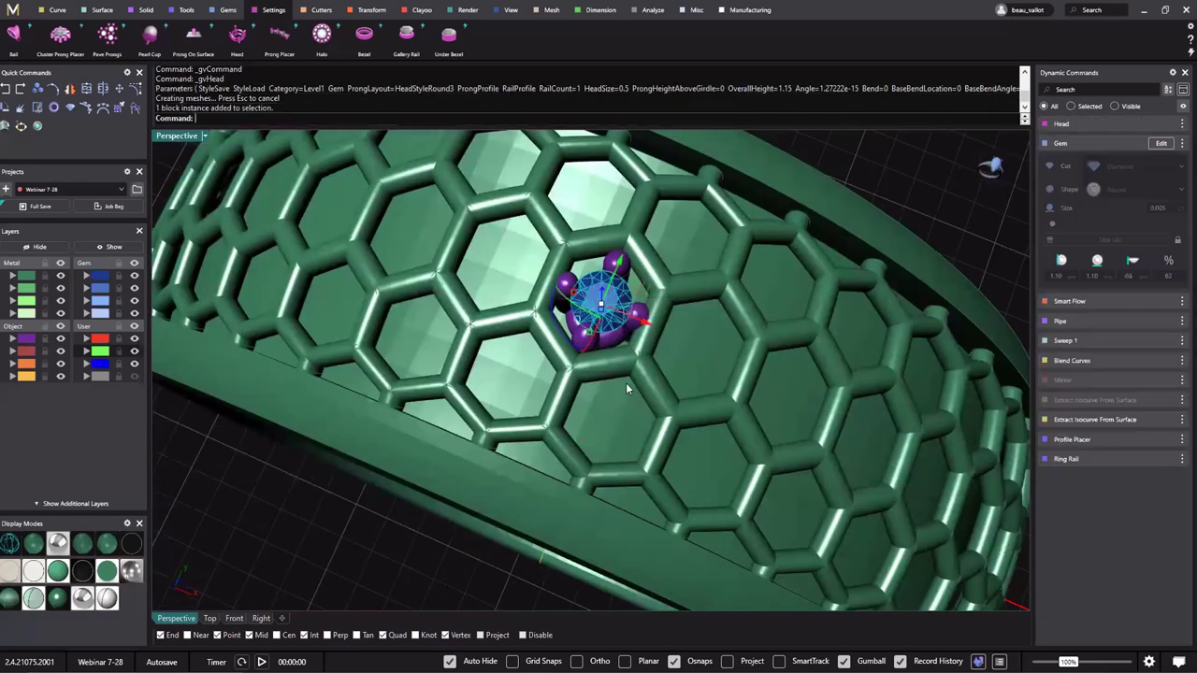
{"action": "left_click", "coordinate": [640, 312], "text": "shift"}
{"action": "right_click_drag", "start_coordinate": [656, 393], "coordinate": [665, 354]}
{"action": "scroll", "coordinate": [666, 354], "scroll_direction": "down", "scroll_amount": 4}
{"action": "scroll", "coordinate": [665, 348], "scroll_direction": "down", "scroll_amount": 2}
{"action": "key", "text": "ctrl+c"}
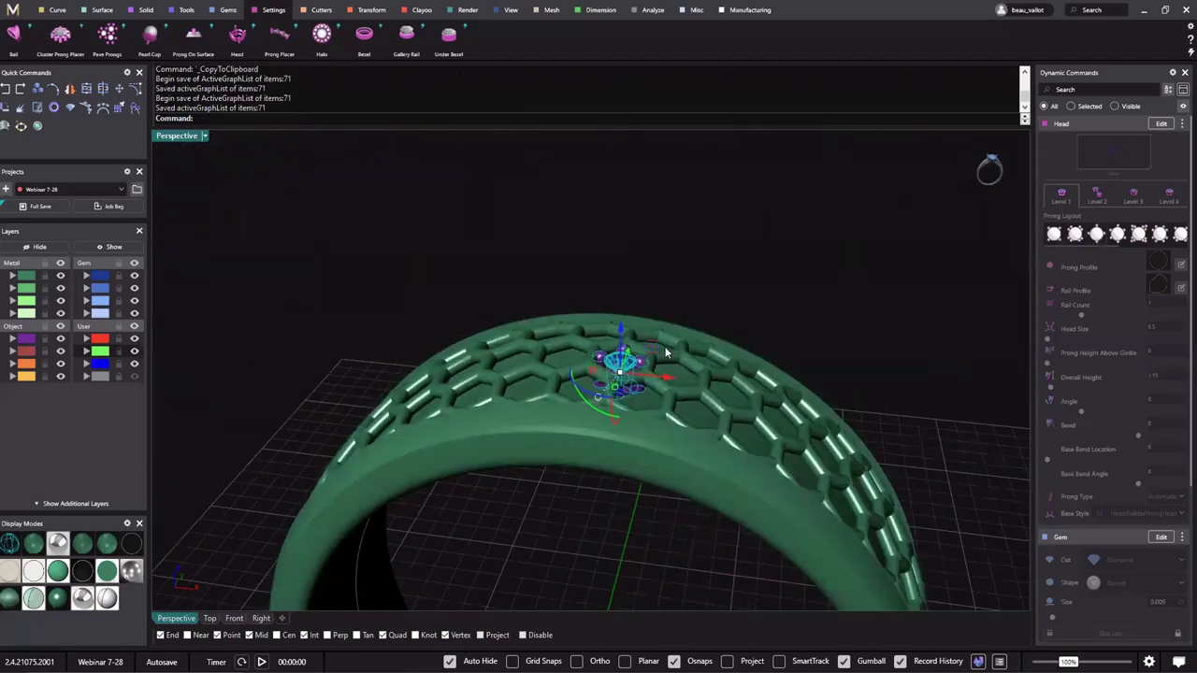
{"action": "key", "text": "ctrl+v"}
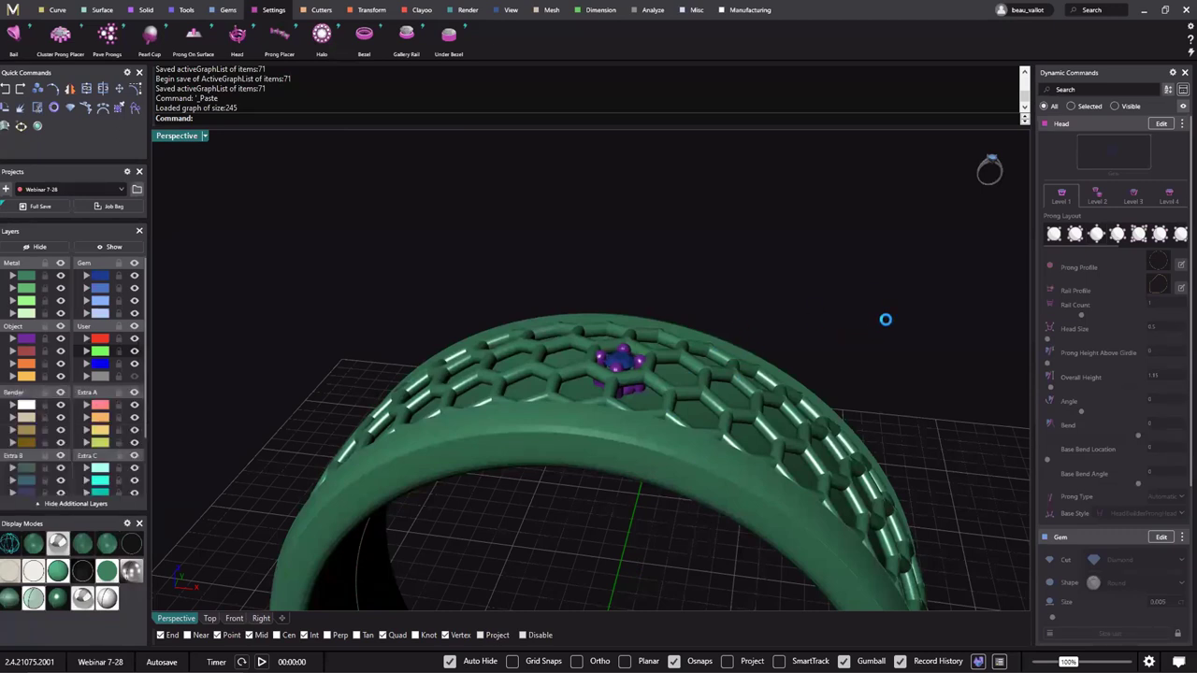
{"action": "scroll", "coordinate": [827, 316], "scroll_direction": "up", "scroll_amount": 2}
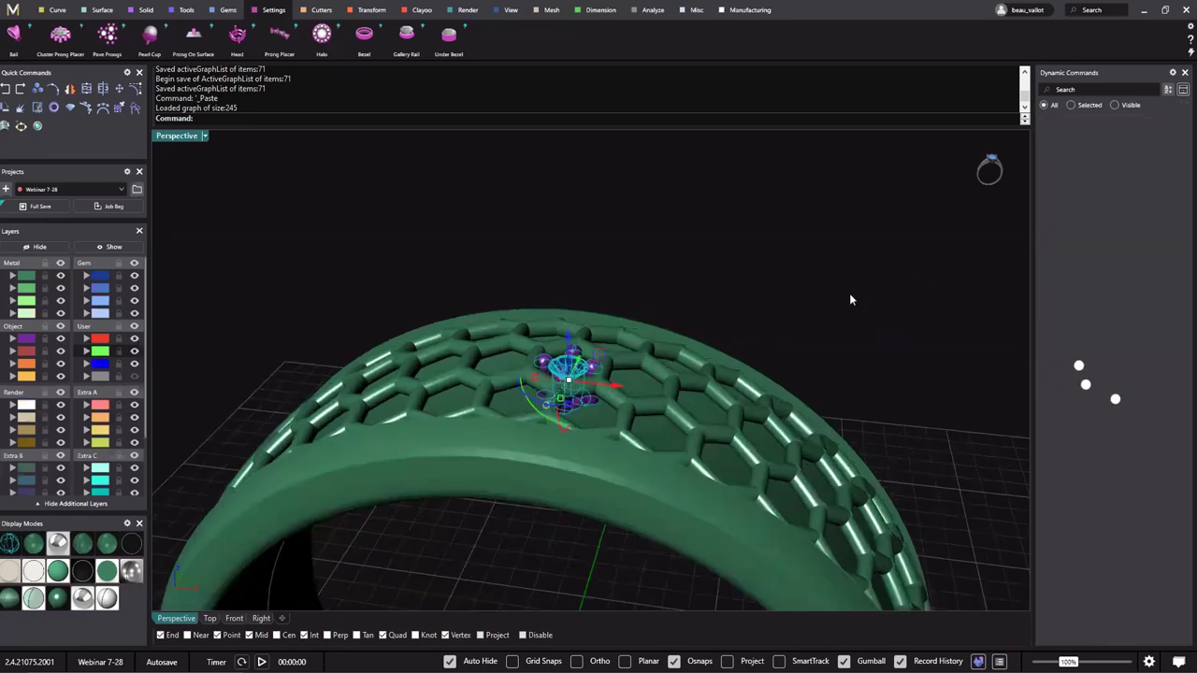
{"action": "left_click", "coordinate": [916, 299]}
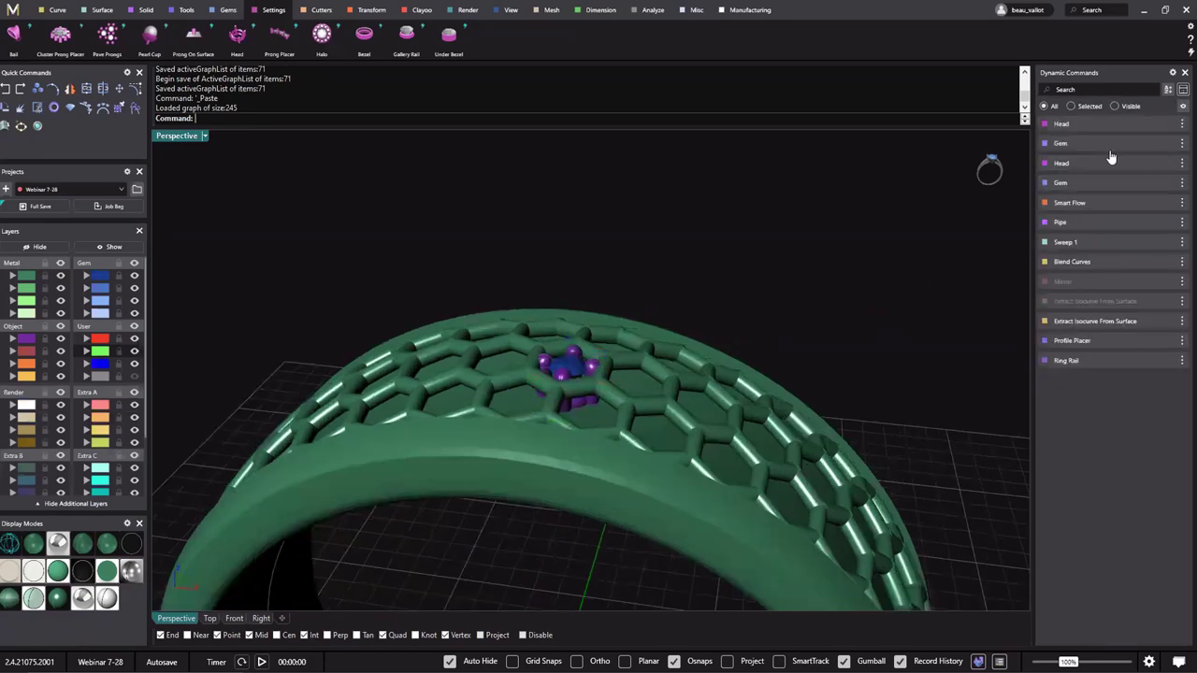
Edit the pasted gem and move it with its head to a hexagonal cell further down near the ring's edge.
{"action": "left_click", "coordinate": [1167, 147]}
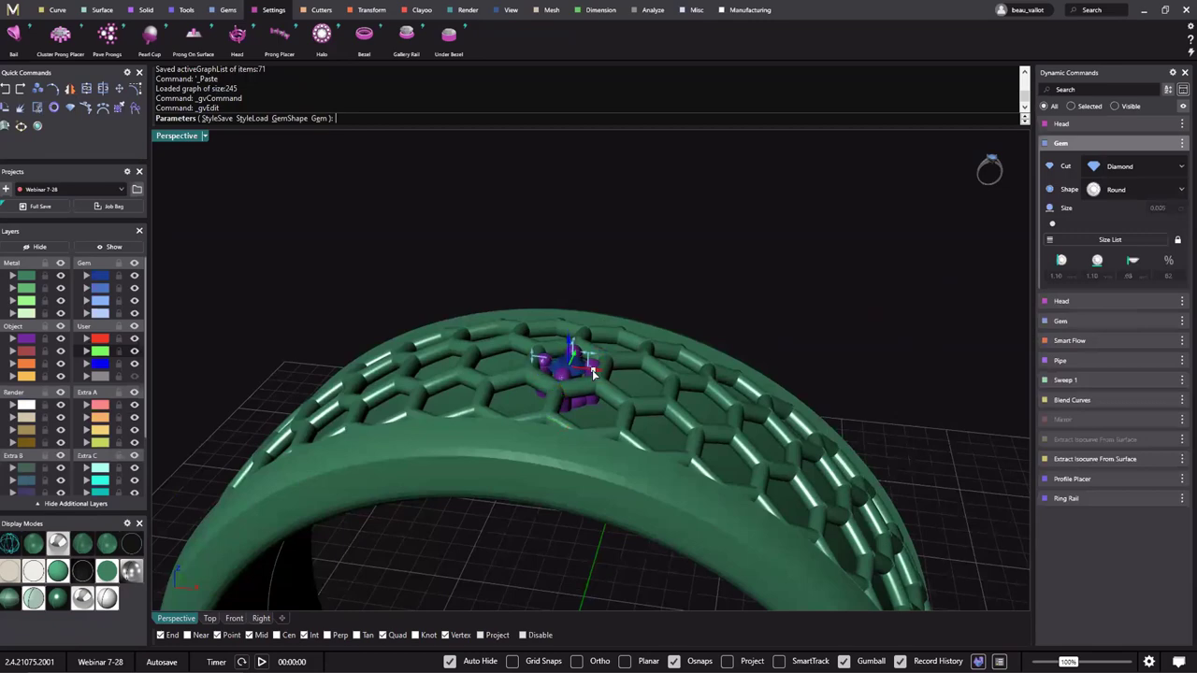
{"action": "left_click_drag", "start_coordinate": [594, 373], "coordinate": [765, 404], "text": "alt"}
{"action": "right_click_drag", "start_coordinate": [826, 482], "coordinate": [514, 442]}
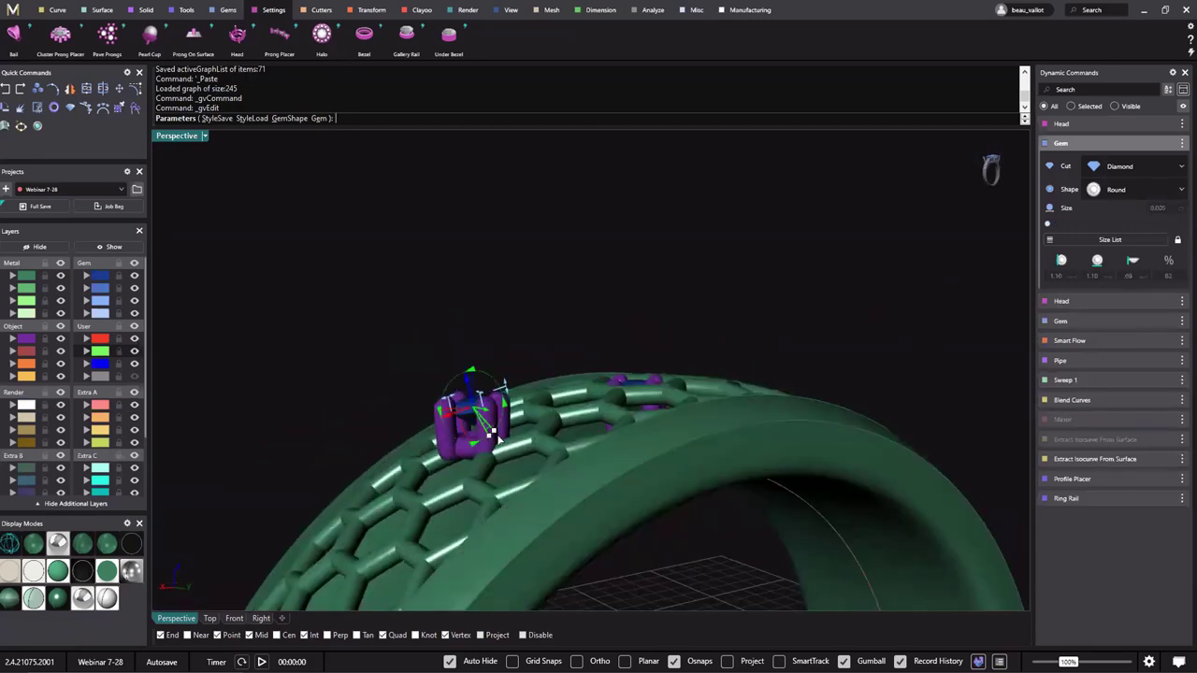
{"action": "right_click_drag", "start_coordinate": [617, 486], "coordinate": [477, 376]}
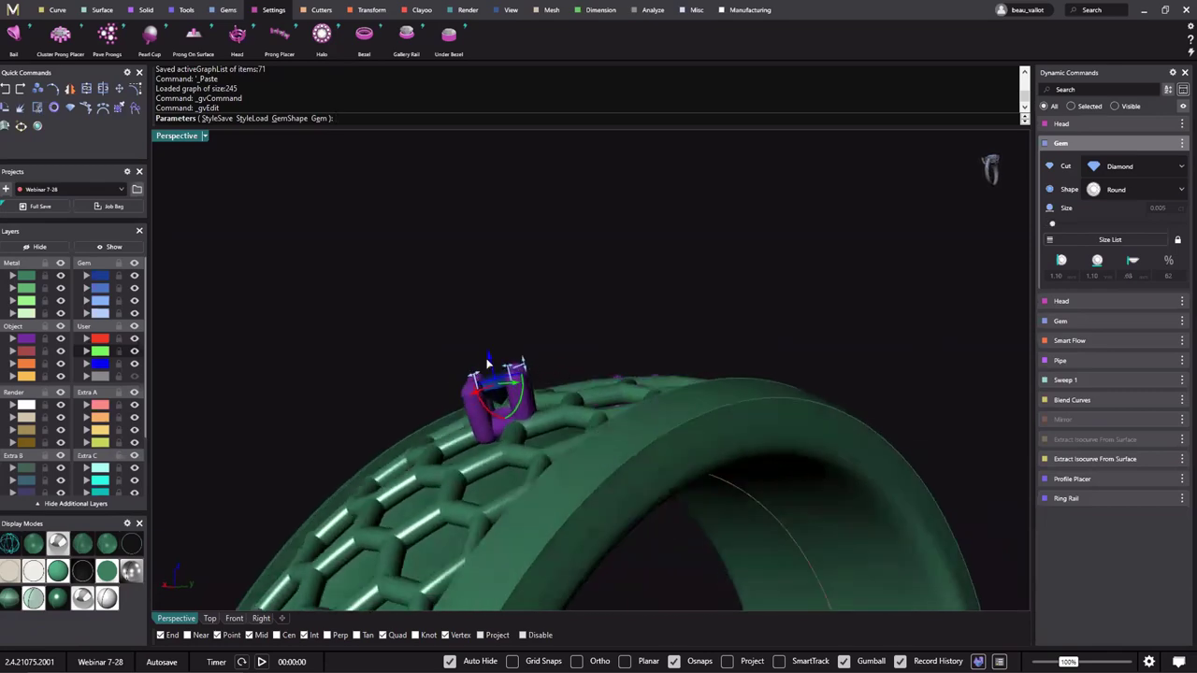
{"action": "left_click_drag", "start_coordinate": [487, 356], "coordinate": [504, 401]}
{"action": "right_click_drag", "start_coordinate": [590, 485], "coordinate": [697, 491]}
{"action": "left_click_drag", "start_coordinate": [656, 494], "coordinate": [731, 519]}
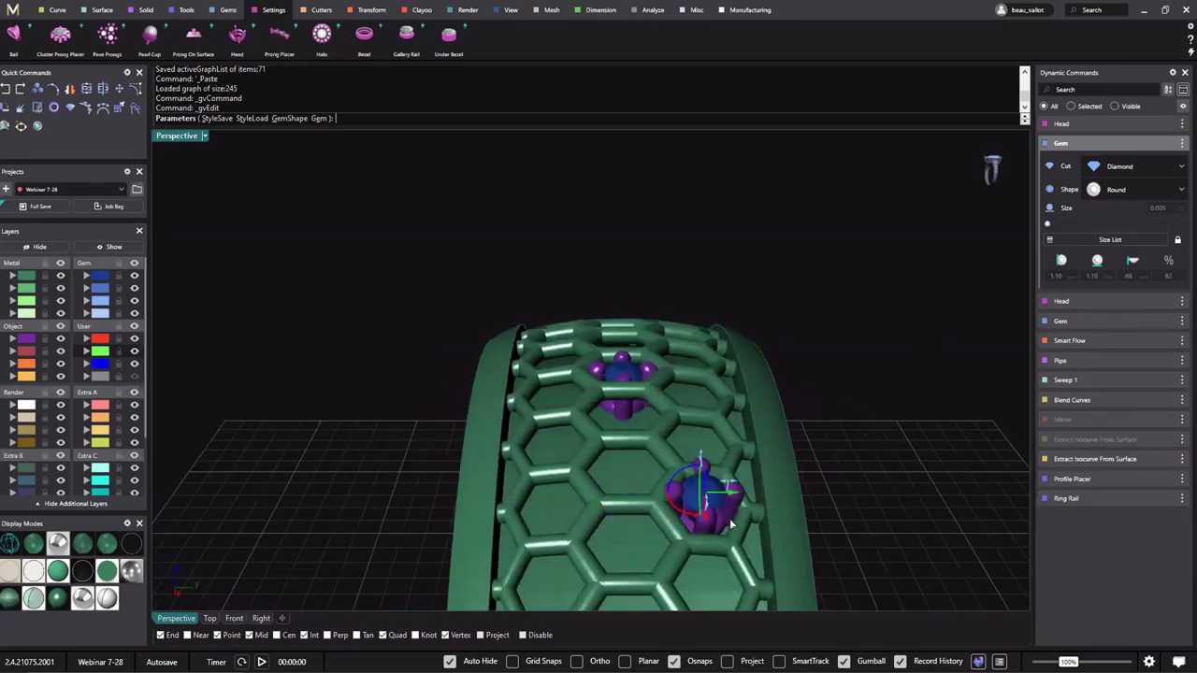
Fine-tune the second gem's depth and centring in its hexagonal cell and finish the gem edit.
{"action": "right_click_drag", "start_coordinate": [732, 524], "coordinate": [720, 447]}
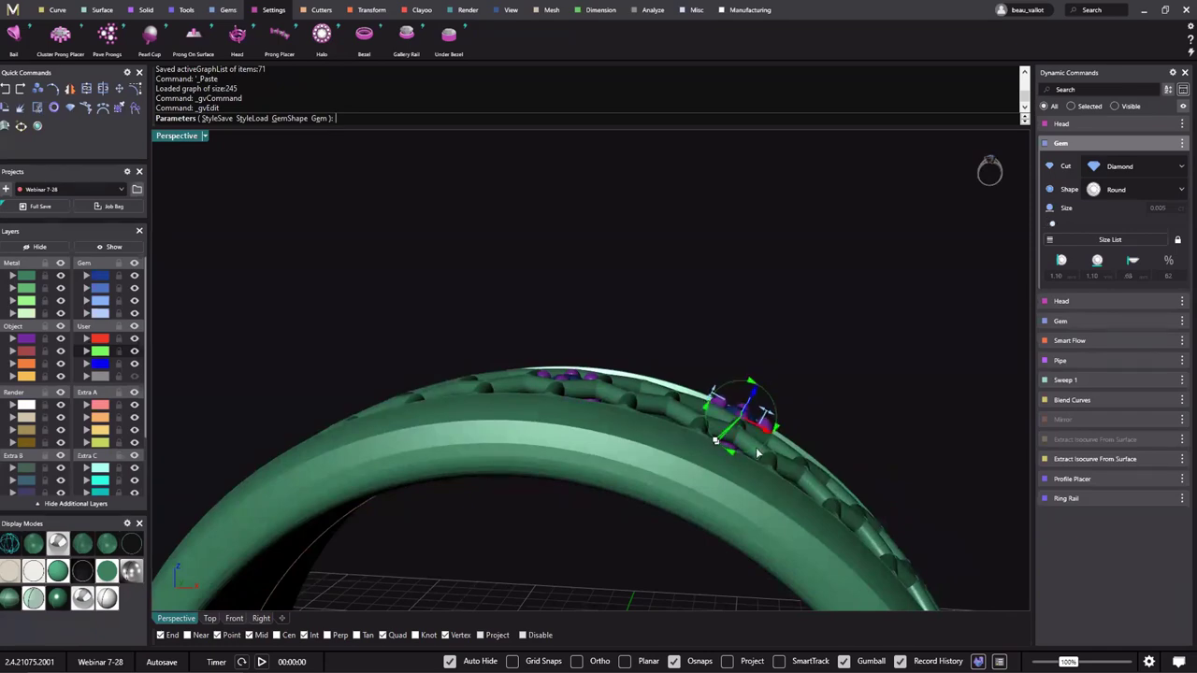
{"action": "scroll", "coordinate": [711, 449], "scroll_direction": "up", "scroll_amount": 3}
{"action": "left_click_drag", "start_coordinate": [739, 378], "coordinate": [742, 373]}
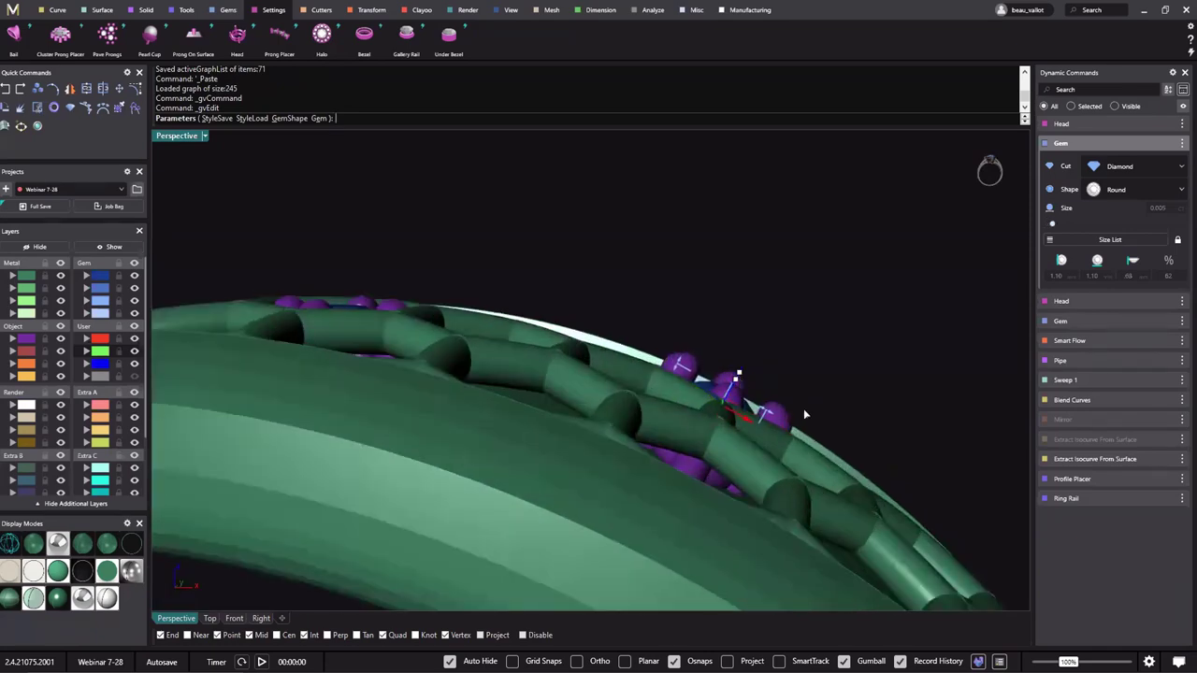
{"action": "right_click_drag", "start_coordinate": [803, 410], "coordinate": [591, 424]}
{"action": "scroll", "coordinate": [587, 427], "scroll_direction": "up", "scroll_amount": 5}
{"action": "left_click_drag", "start_coordinate": [603, 406], "coordinate": [602, 409]}
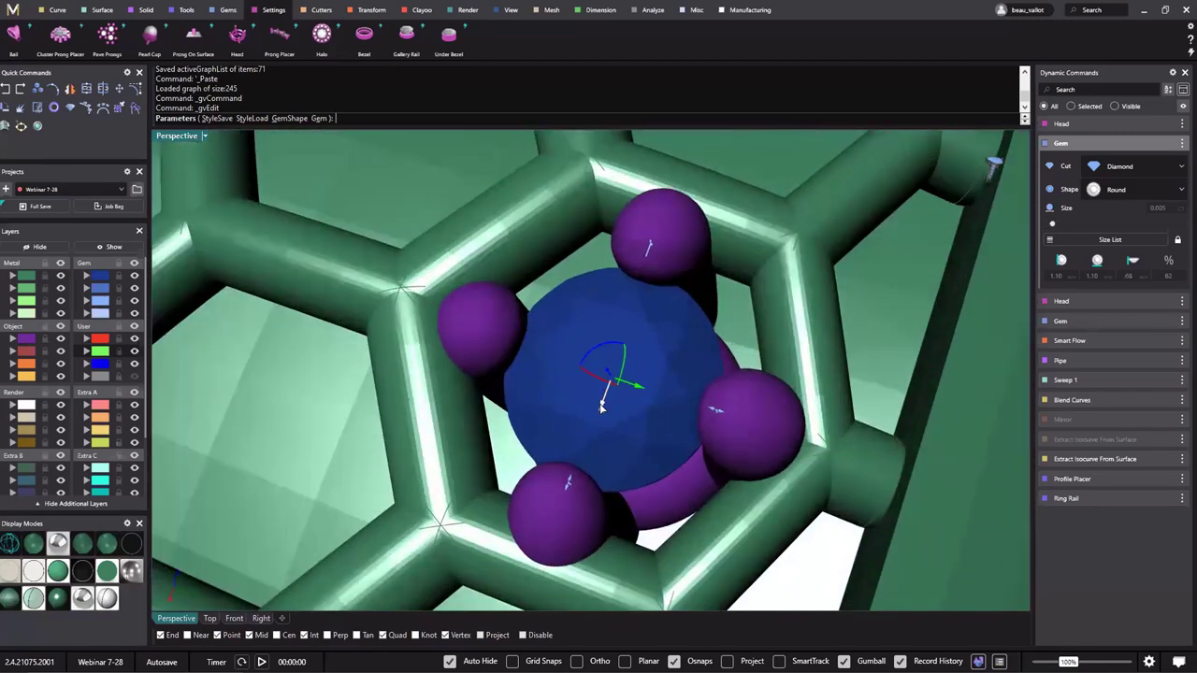
{"action": "right_click_drag", "start_coordinate": [596, 445], "coordinate": [633, 373]}
{"action": "left_click_drag", "start_coordinate": [629, 372], "coordinate": [632, 374]}
{"action": "right_click_drag", "start_coordinate": [651, 422], "coordinate": [653, 471]}
{"action": "scroll", "coordinate": [660, 408], "scroll_direction": "down", "scroll_amount": 5}
{"action": "right_click", "coordinate": [794, 421]}
Select the second gem with its prong head and duplicate them in place by copying and pasting.
{"action": "left_click", "coordinate": [659, 445]}
{"action": "scroll", "coordinate": [699, 412], "scroll_direction": "up", "scroll_amount": 5}
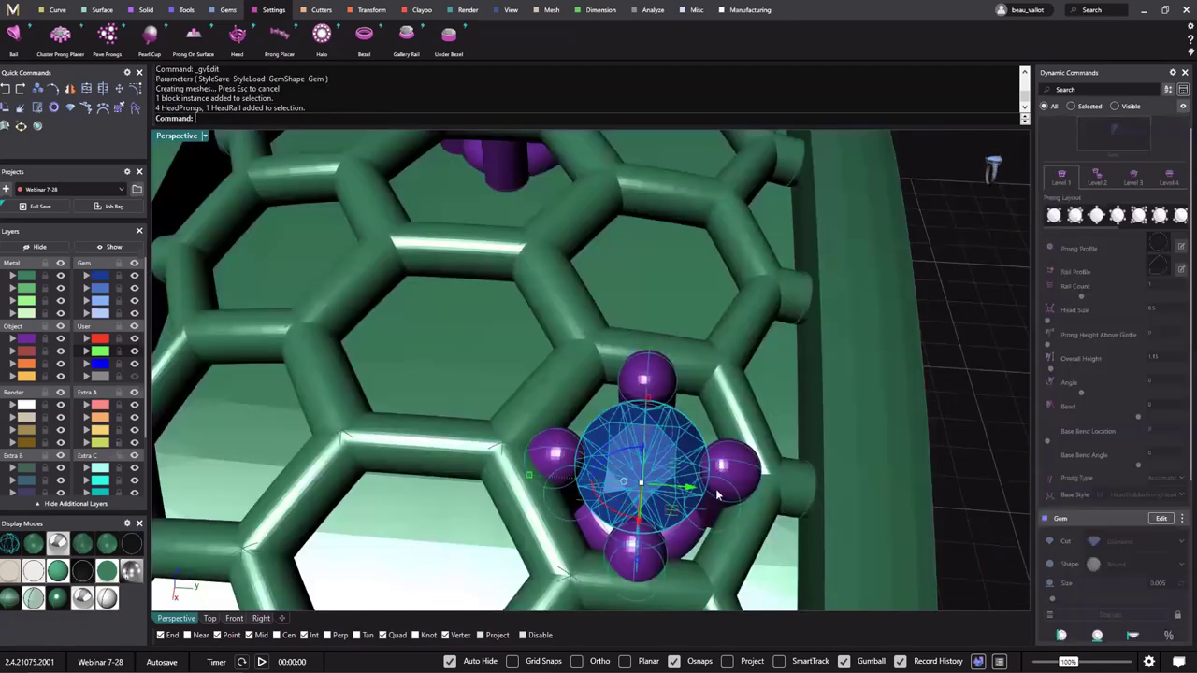
{"action": "scroll", "coordinate": [702, 411], "scroll_direction": "down", "scroll_amount": 3}
{"action": "key", "text": "ctrl+c"}
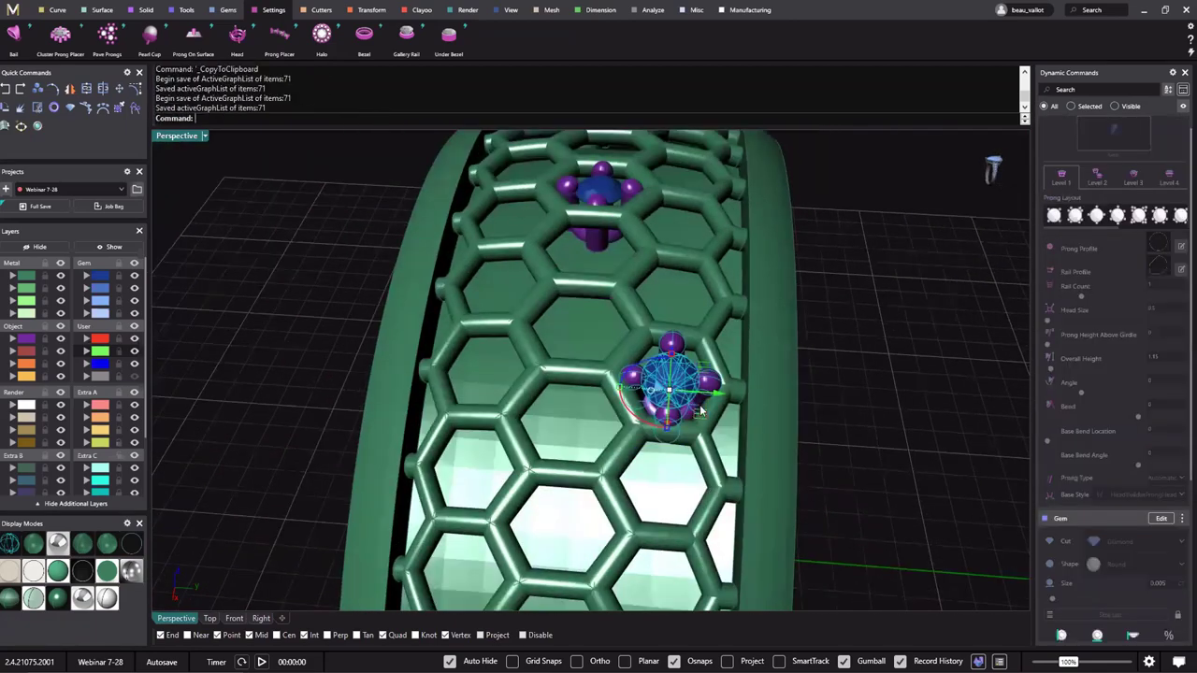
{"action": "key", "text": "ctrl+v"}
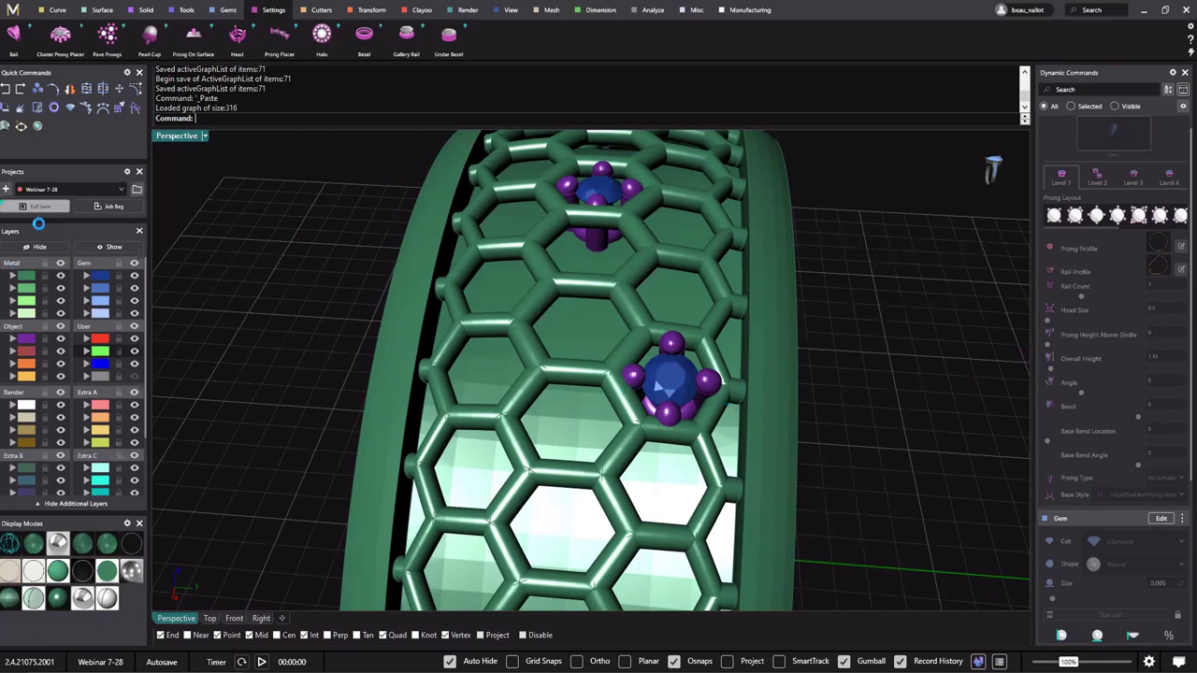
{"action": "left_click", "coordinate": [633, 387]}
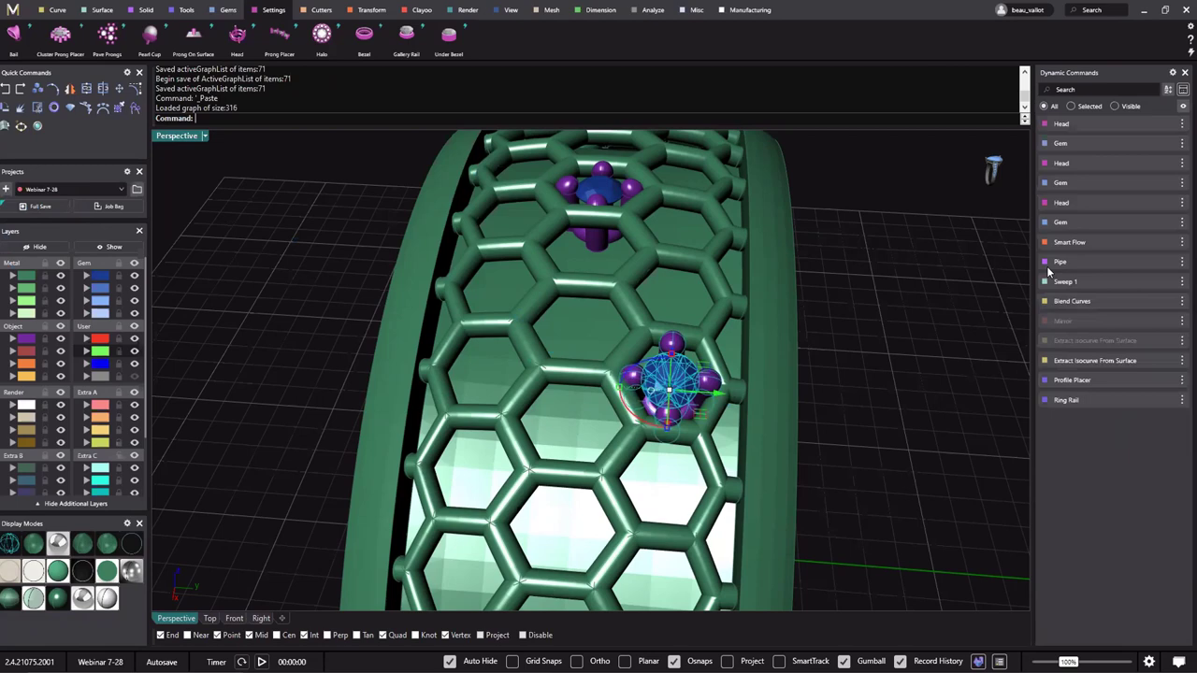
Edit the pasted third gem and move it with its head across the ring toward the opposite edge.
{"action": "left_click", "coordinate": [1061, 143]}
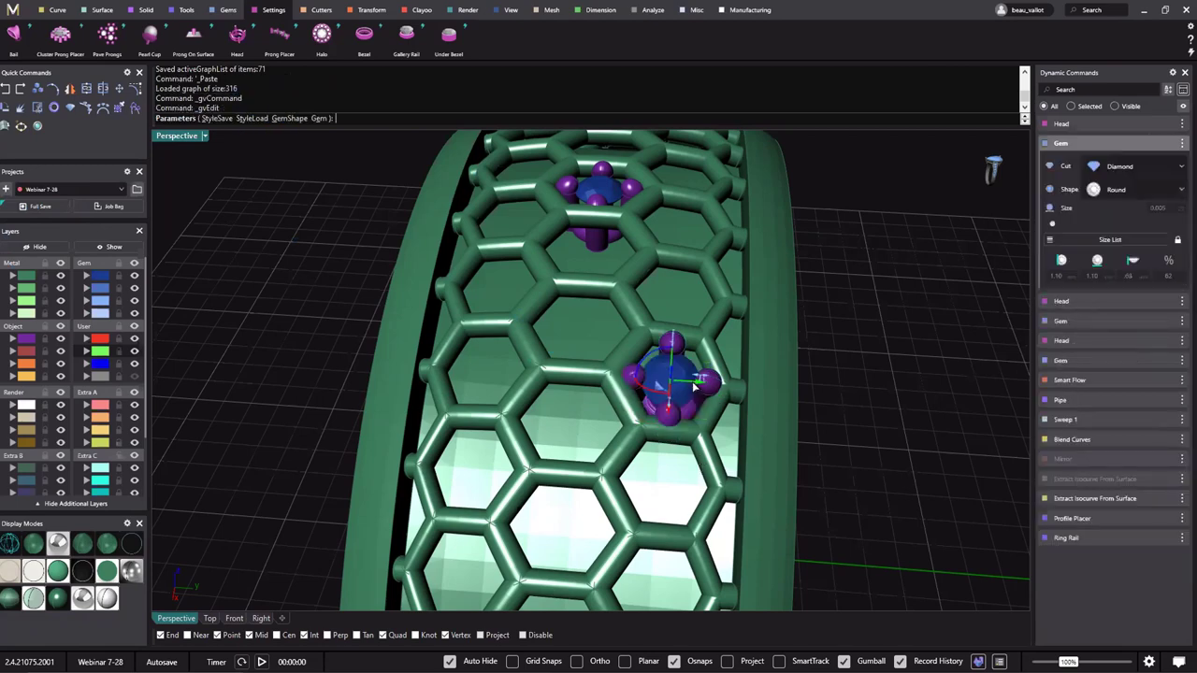
{"action": "left_click_drag", "start_coordinate": [697, 382], "coordinate": [509, 360]}
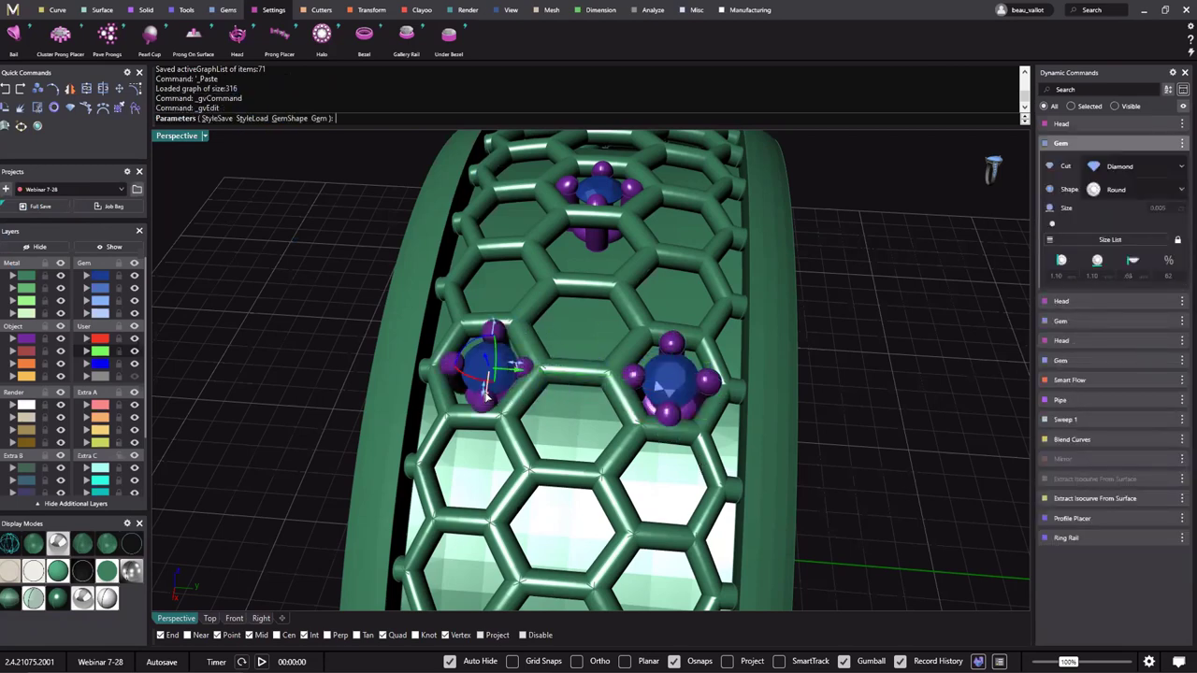
{"action": "mouse_move", "coordinate": [487, 399]}
{"action": "left_mouse_down"}
{"action": "mouse_move", "coordinate": [489, 427]}
{"action": "mouse_move", "coordinate": [495, 402]}
{"action": "left_mouse_up"}
{"action": "right_click_drag", "start_coordinate": [493, 402], "coordinate": [472, 416]}
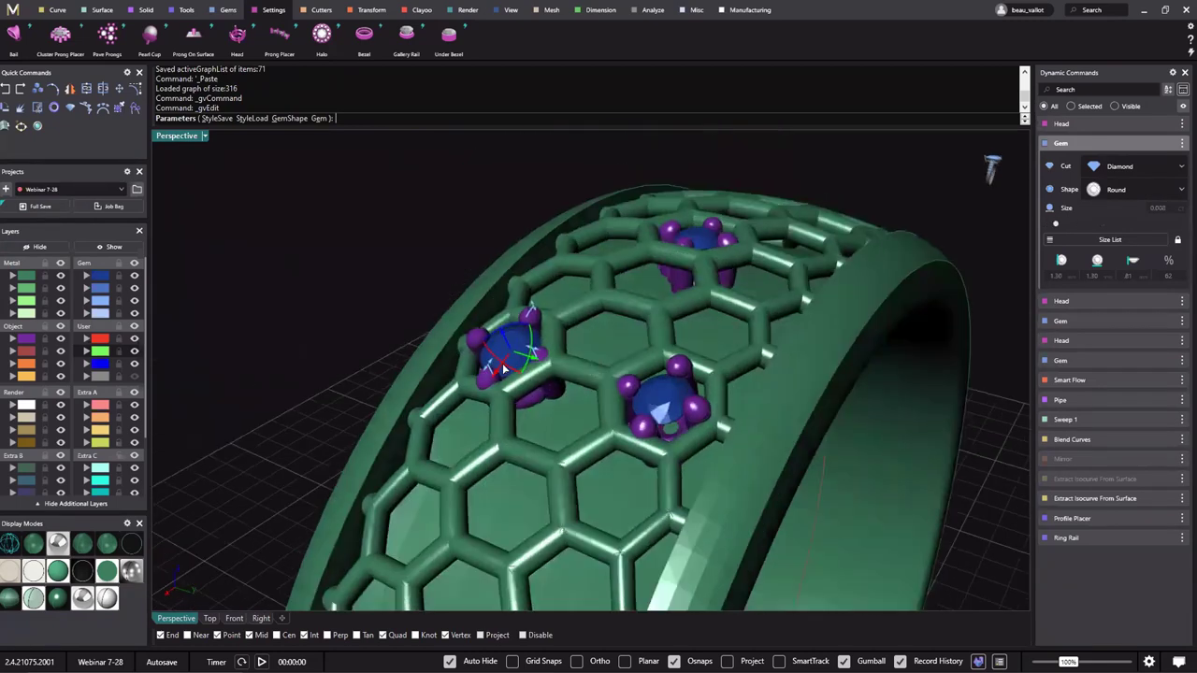
Move the third gem down to an edge cell, size it to 1.00 mm and centre it within the hexagon.
{"action": "scroll", "coordinate": [473, 418], "scroll_direction": "up", "scroll_amount": 2}
{"action": "left_click_drag", "start_coordinate": [503, 365], "coordinate": [476, 493]}
{"action": "mouse_move", "coordinate": [475, 494]}
{"action": "right_mouse_down"}
{"action": "mouse_move", "coordinate": [527, 503]}
{"action": "mouse_move", "coordinate": [455, 524]}
{"action": "mouse_move", "coordinate": [466, 507]}
{"action": "right_mouse_up"}
{"action": "left_click_drag", "start_coordinate": [465, 503], "coordinate": [445, 546]}
{"action": "right_click_drag", "start_coordinate": [446, 547], "coordinate": [686, 296]}
{"action": "scroll", "coordinate": [502, 475], "scroll_direction": "up", "scroll_amount": 5}
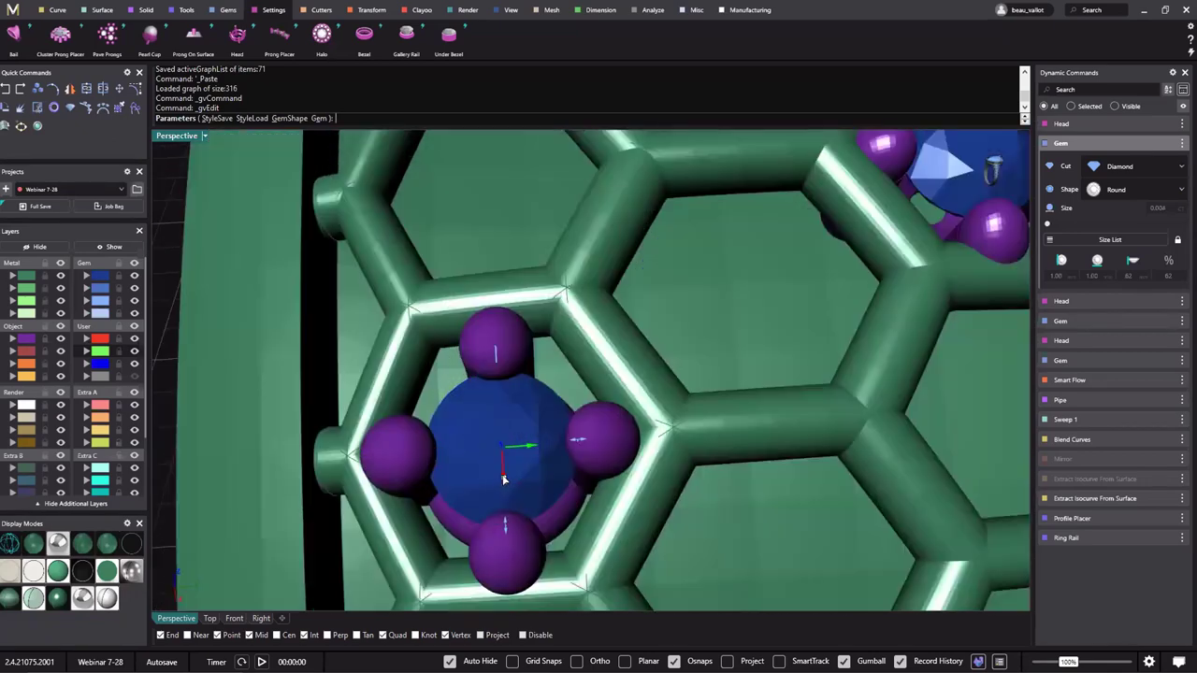
{"action": "left_click_drag", "start_coordinate": [503, 477], "coordinate": [504, 481]}
Lower the third gem and its head slightly into the ring in side view and finish the gem edit.
{"action": "right_click_drag", "start_coordinate": [520, 510], "coordinate": [664, 404]}
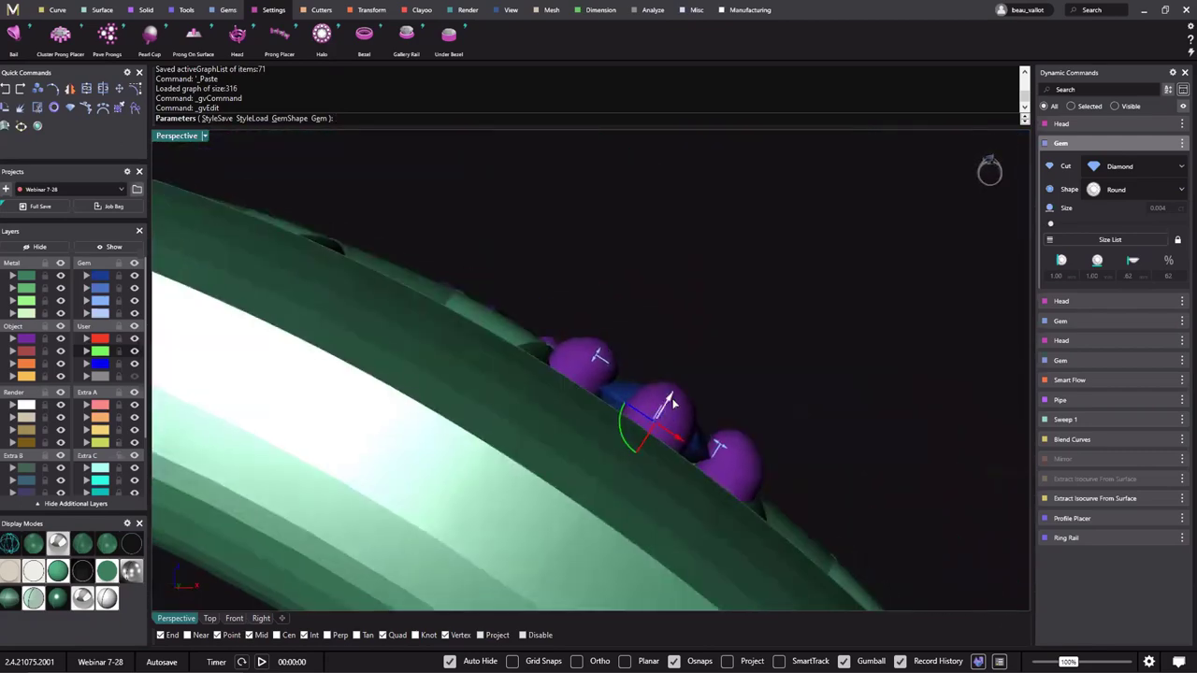
{"action": "left_click_drag", "start_coordinate": [671, 406], "coordinate": [665, 417]}
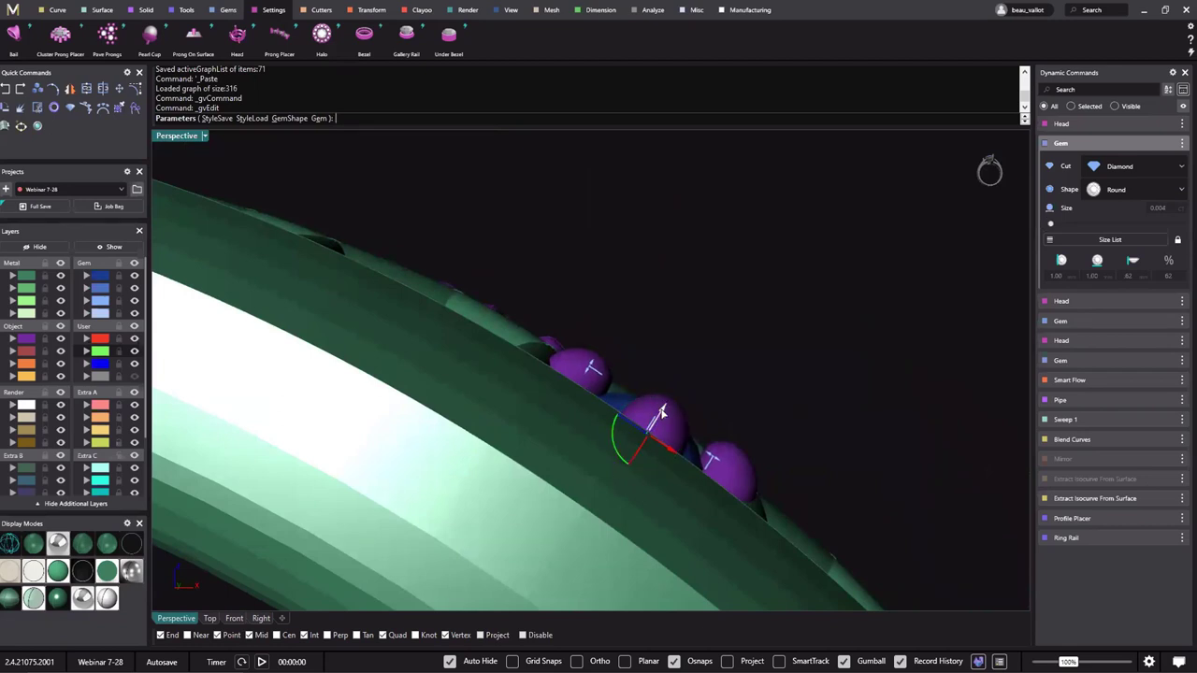
{"action": "right_click_drag", "start_coordinate": [661, 413], "coordinate": [542, 512]}
{"action": "right_click", "coordinate": [542, 512]}
{"action": "scroll", "coordinate": [543, 505], "scroll_direction": "down", "scroll_amount": 2}
{"action": "scroll", "coordinate": [552, 449], "scroll_direction": "down", "scroll_amount": 8}
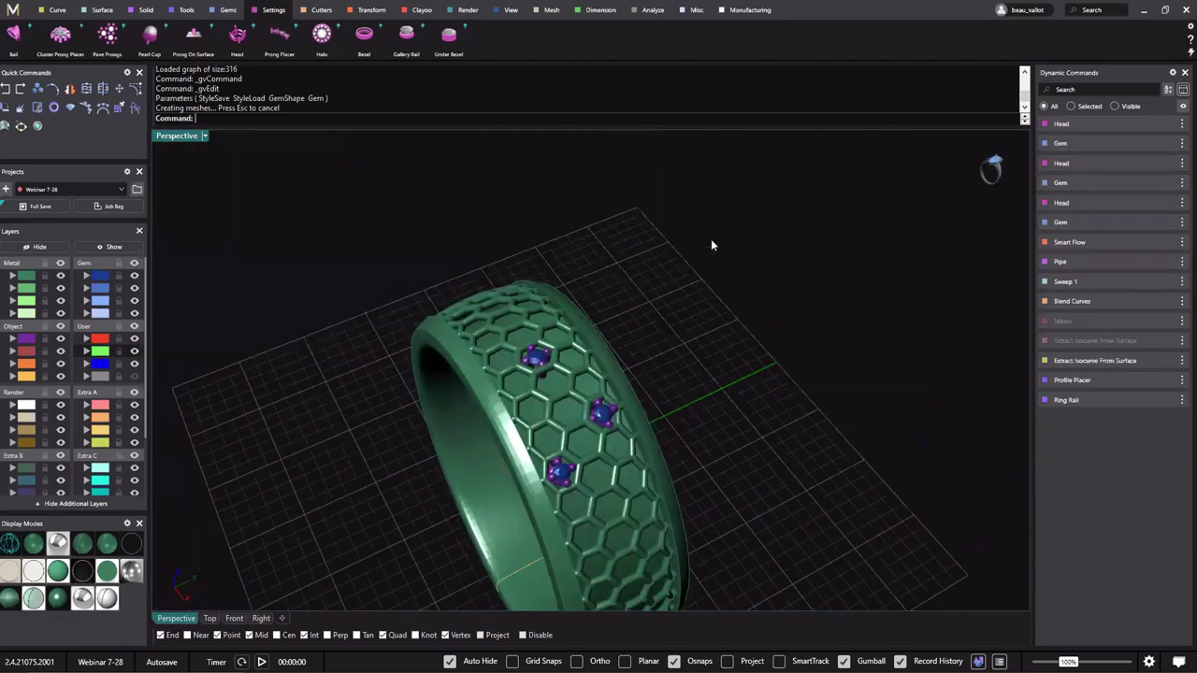
Select the whole ring with all its stones and heads and save it to the project's job bag.
{"action": "scroll", "coordinate": [711, 245], "scroll_direction": "down", "scroll_amount": 3}
{"action": "left_click_drag", "start_coordinate": [709, 242], "coordinate": [380, 501]}
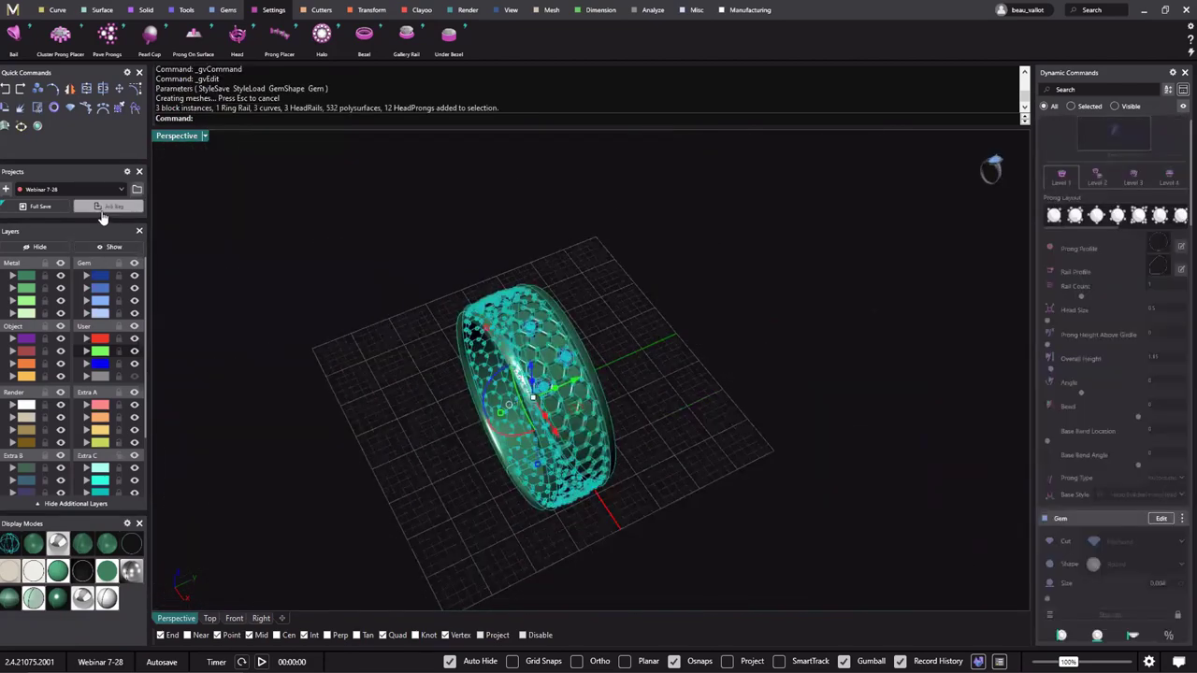
{"action": "left_click", "coordinate": [101, 212]}
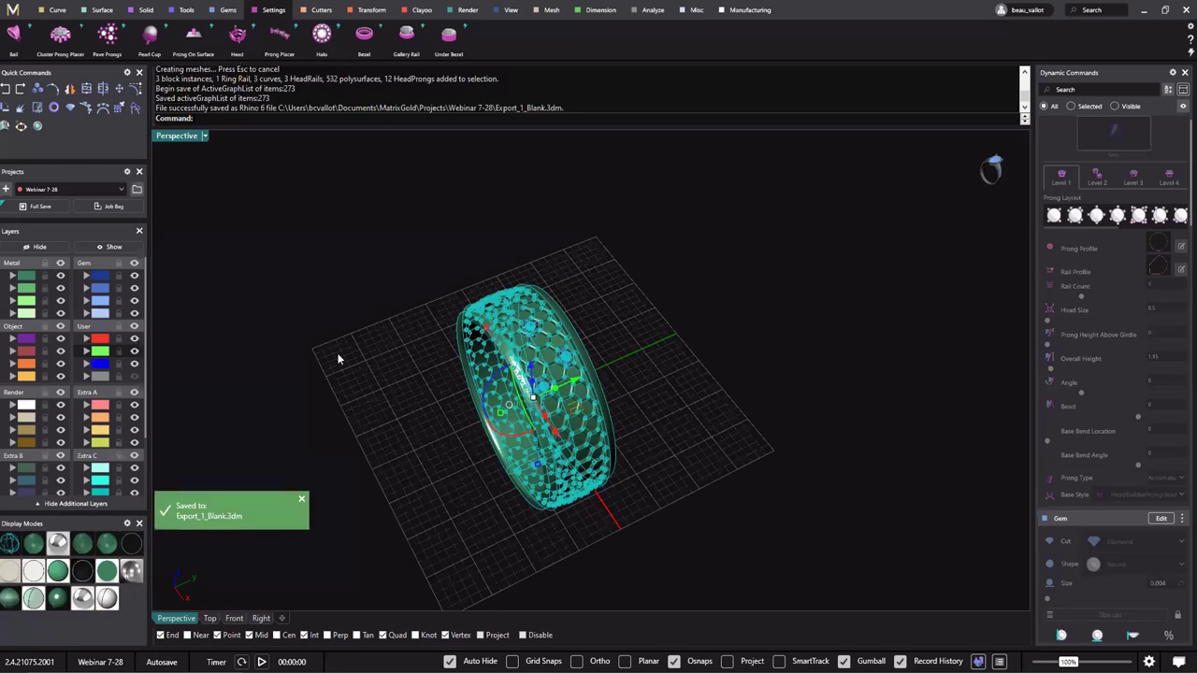
Select the three diamonds in the honeycomb cells without their heads.
{"action": "scroll", "coordinate": [465, 342], "scroll_direction": "up", "scroll_amount": 10}
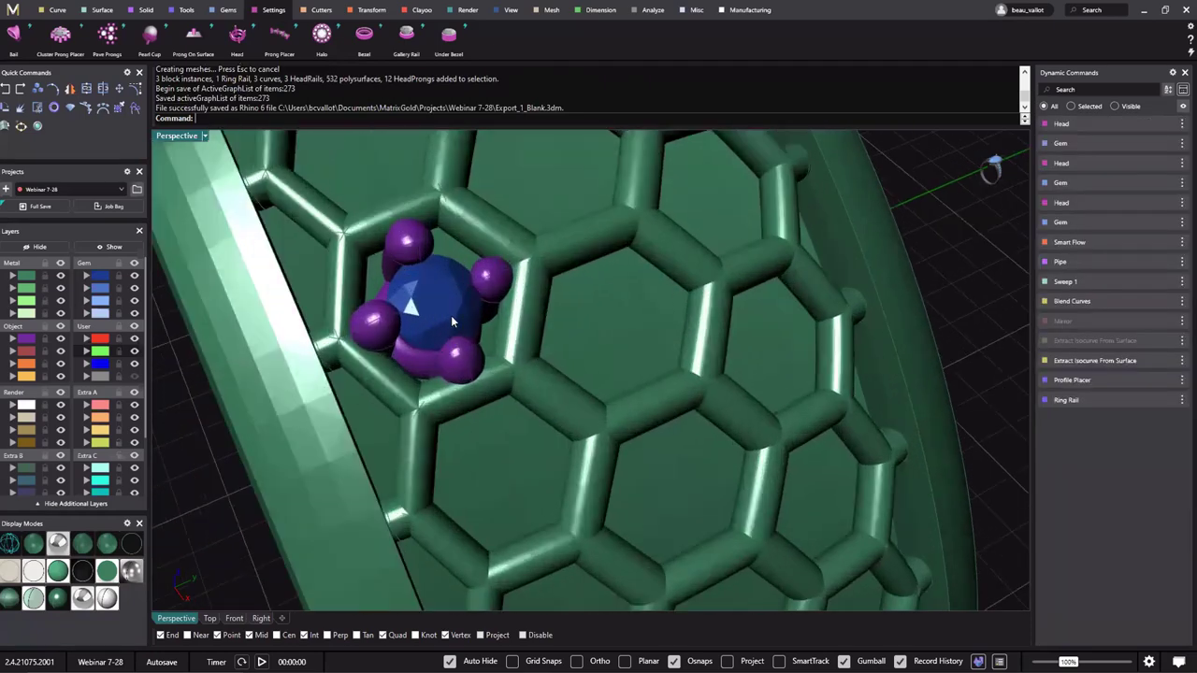
{"action": "left_click", "coordinate": [468, 320]}
{"action": "scroll", "coordinate": [468, 320], "scroll_direction": "down", "scroll_amount": 3}
{"action": "right_click_drag", "start_coordinate": [641, 475], "coordinate": [662, 590], "text": "shift"}
{"action": "left_click", "coordinate": [647, 251], "text": "shift"}
{"action": "right_click_drag", "start_coordinate": [647, 251], "coordinate": [687, 412], "text": "shift"}
{"action": "right_click_drag", "start_coordinate": [464, 243], "coordinate": [451, 230]}
{"action": "left_click", "coordinate": [451, 230], "text": "shift"}
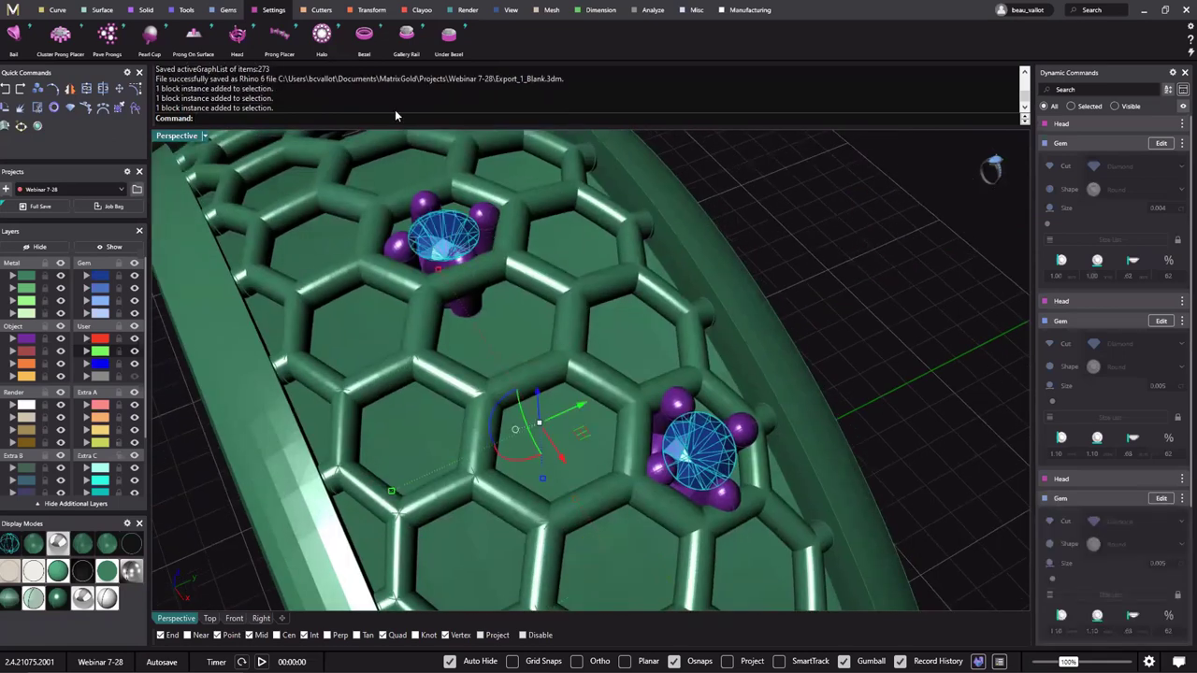
Create Gem Cutters for the three selected diamonds and load the saved cutter style 02.json.
{"action": "scroll", "coordinate": [484, 391], "scroll_direction": "down", "scroll_amount": 6}
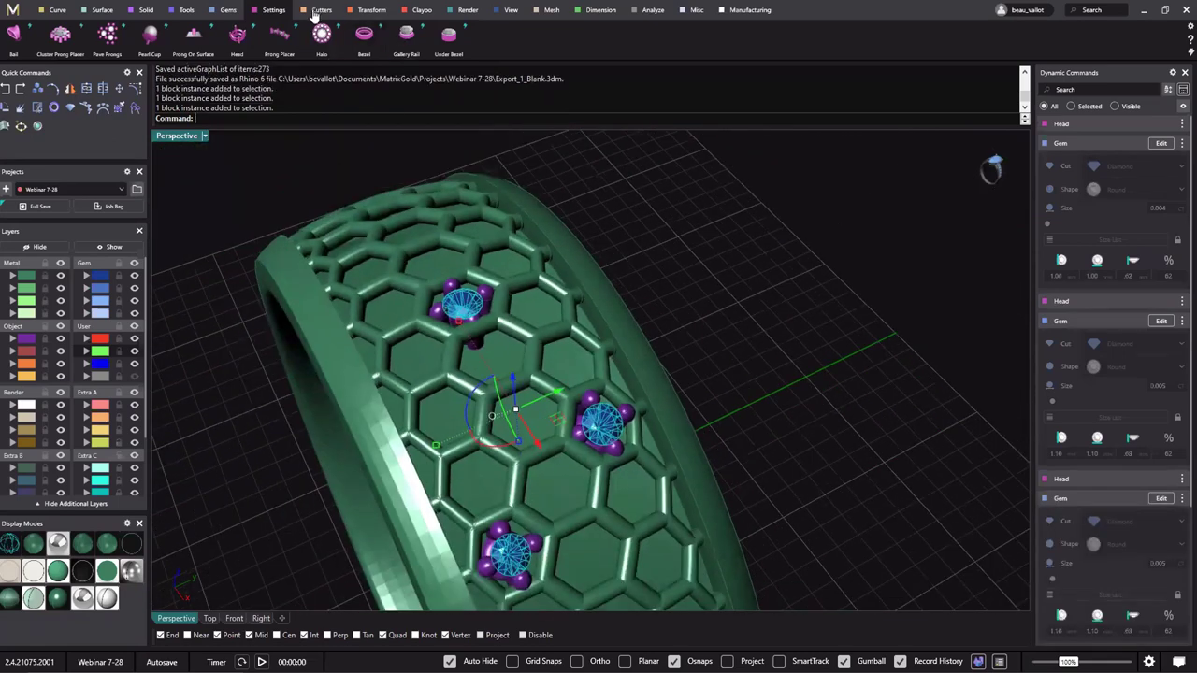
{"action": "left_click", "coordinate": [316, 11]}
{"action": "left_click", "coordinate": [196, 38]}
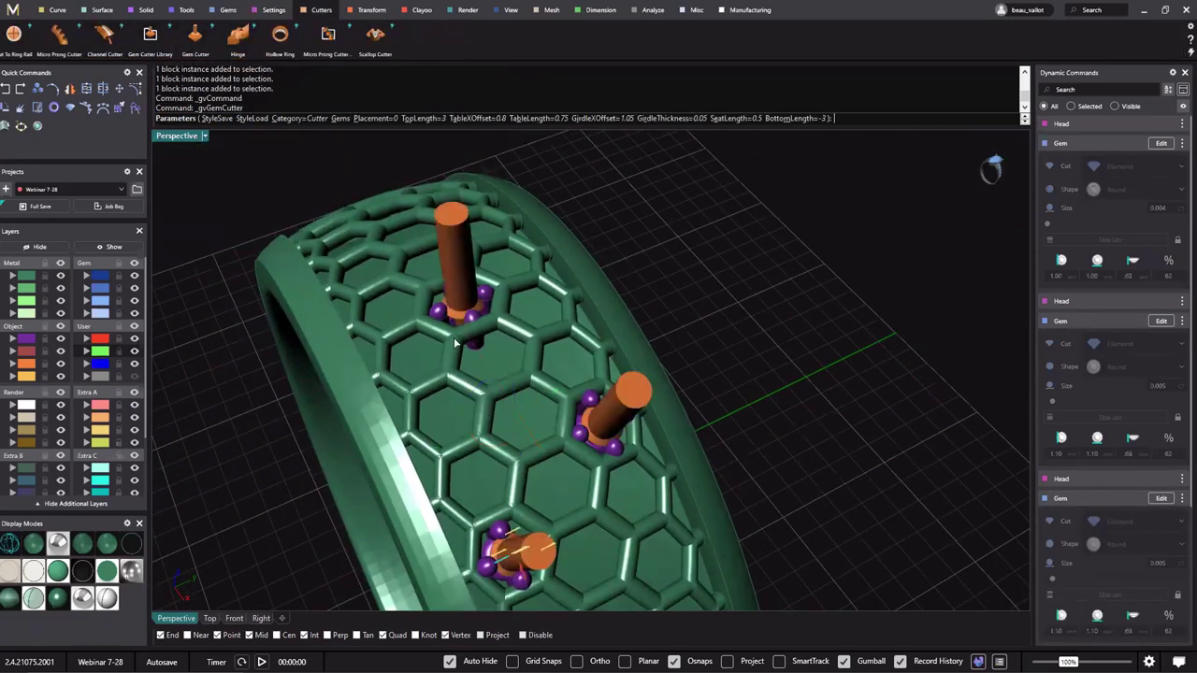
{"action": "mouse_move", "coordinate": [570, 449]}
{"action": "right_mouse_down"}
{"action": "mouse_move", "coordinate": [537, 393]}
{"action": "mouse_move", "coordinate": [521, 449]}
{"action": "mouse_move", "coordinate": [561, 439]}
{"action": "right_mouse_up"}
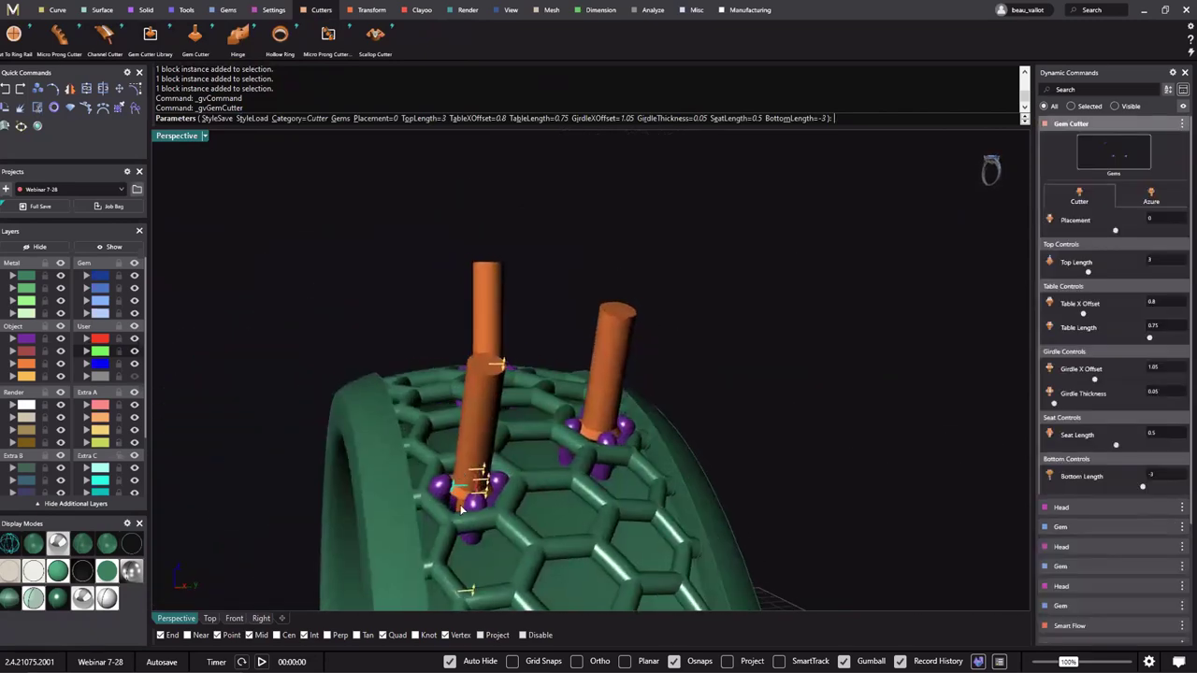
{"action": "scroll", "coordinate": [606, 448], "scroll_direction": "up", "scroll_amount": 6}
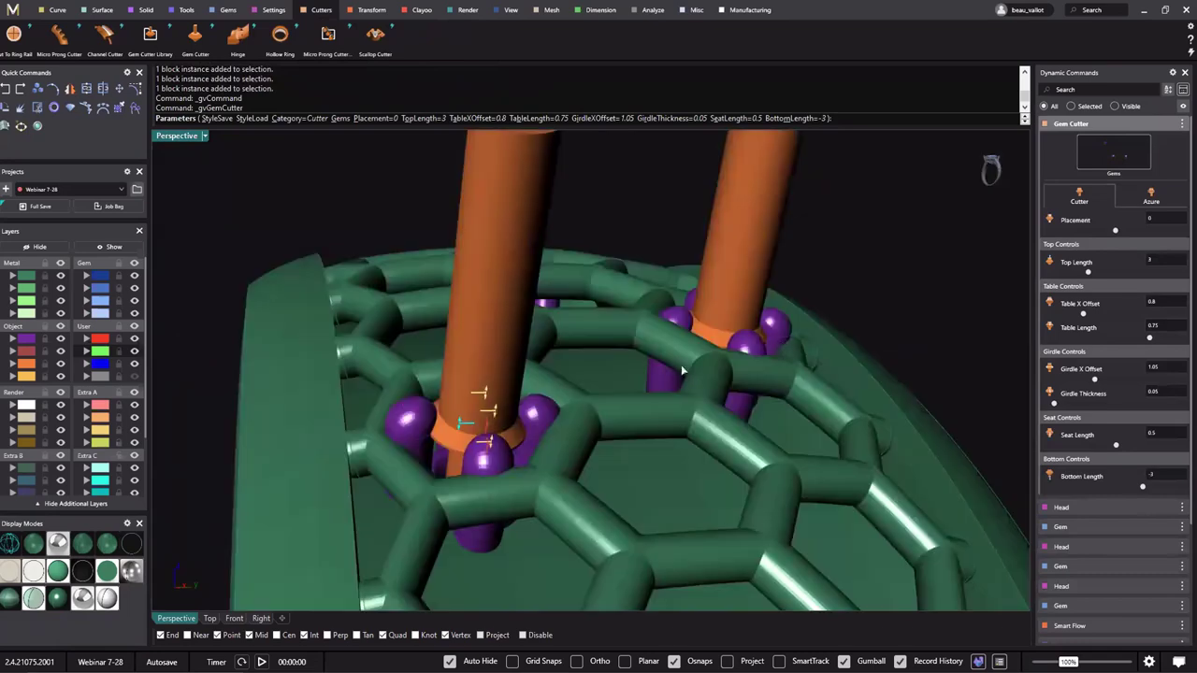
{"action": "key", "text": "F6"}
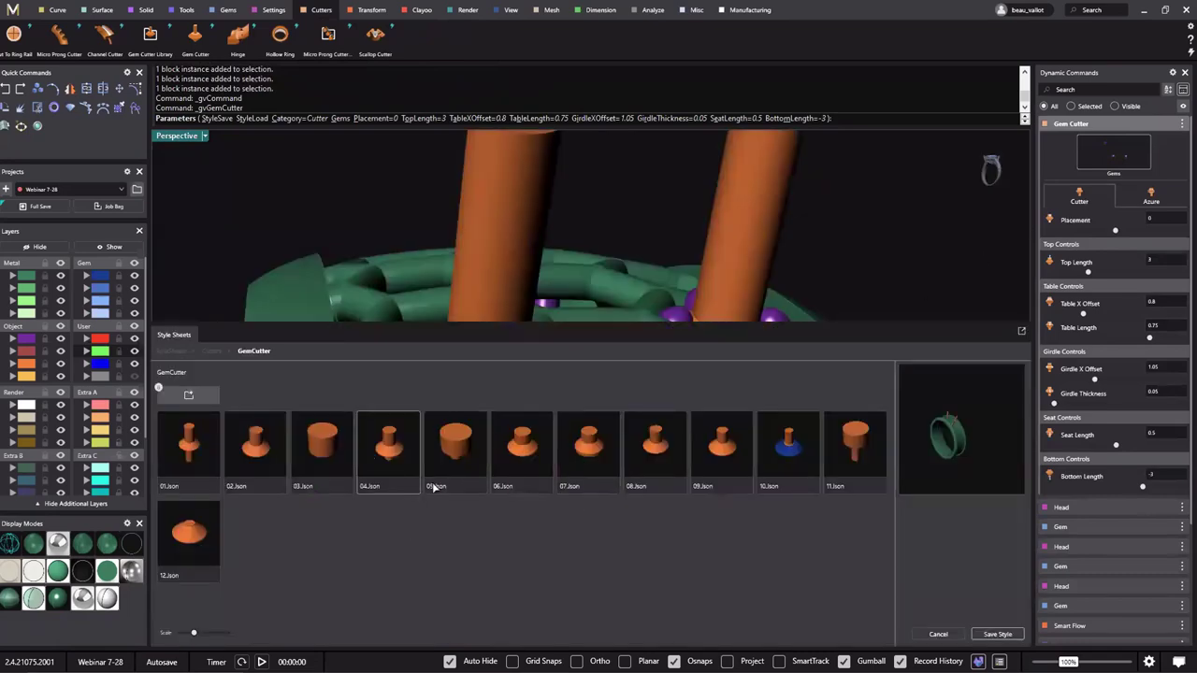
{"action": "double_click", "coordinate": [276, 453]}
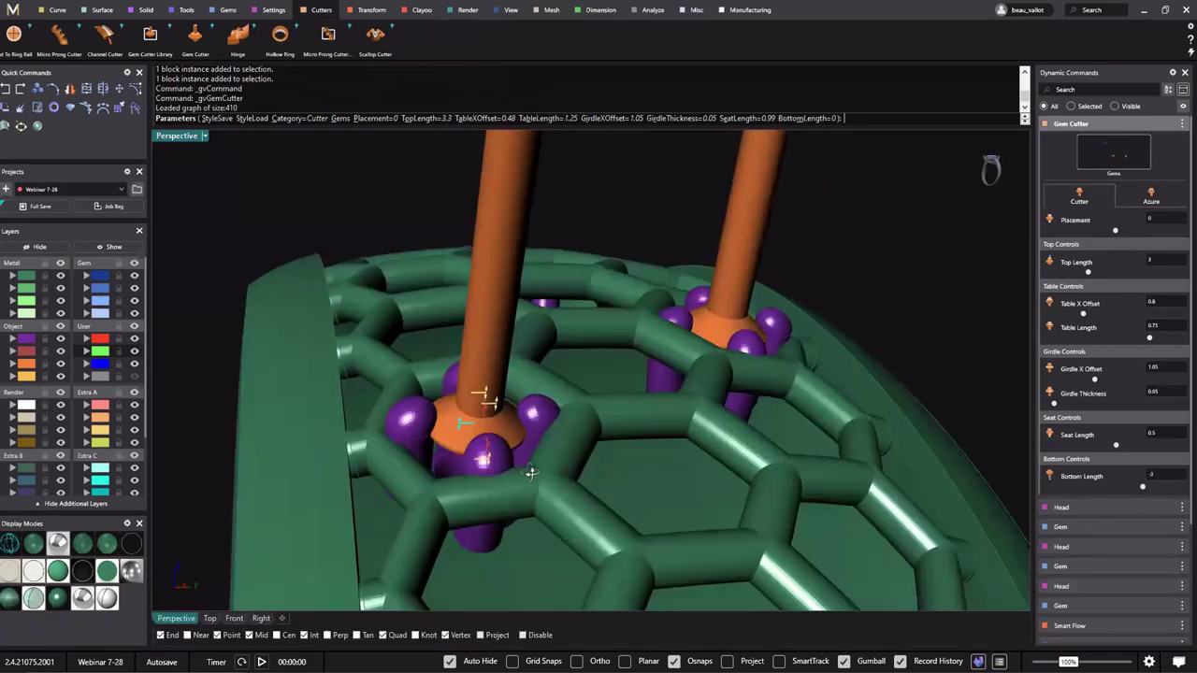
Set the gem cutters' girdle thickness to 0.13 with their placement at 0.
{"action": "scroll", "coordinate": [540, 455], "scroll_direction": "up", "scroll_amount": 5}
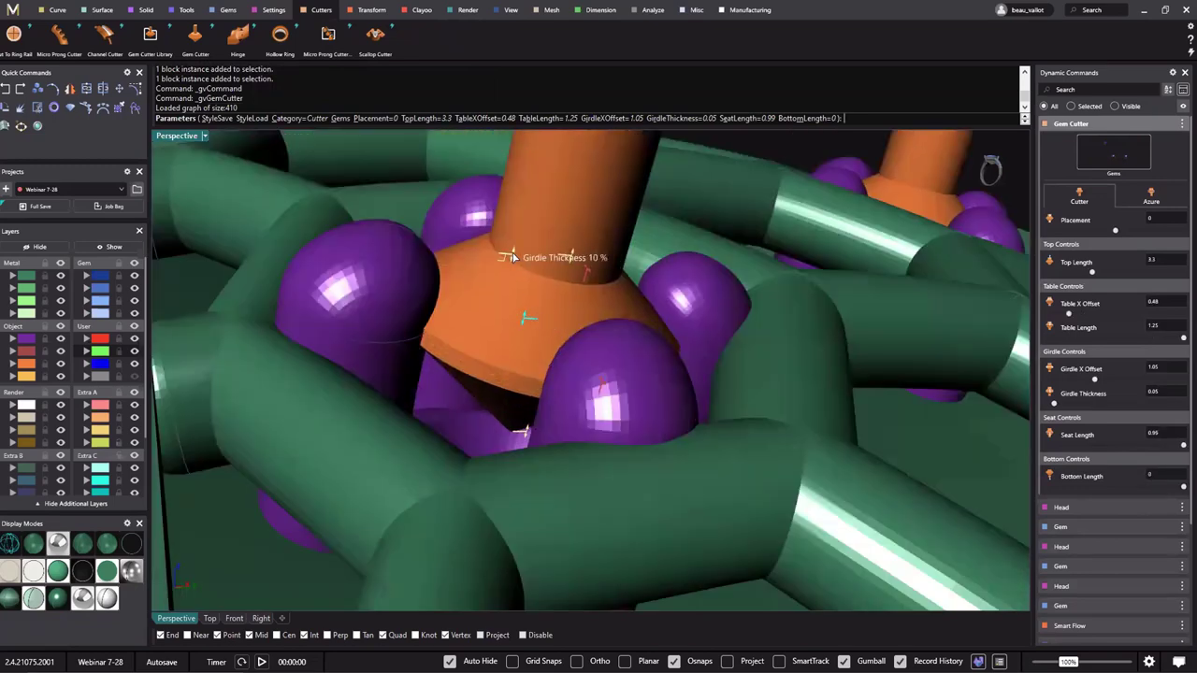
{"action": "left_click_drag", "start_coordinate": [509, 259], "coordinate": [512, 256]}
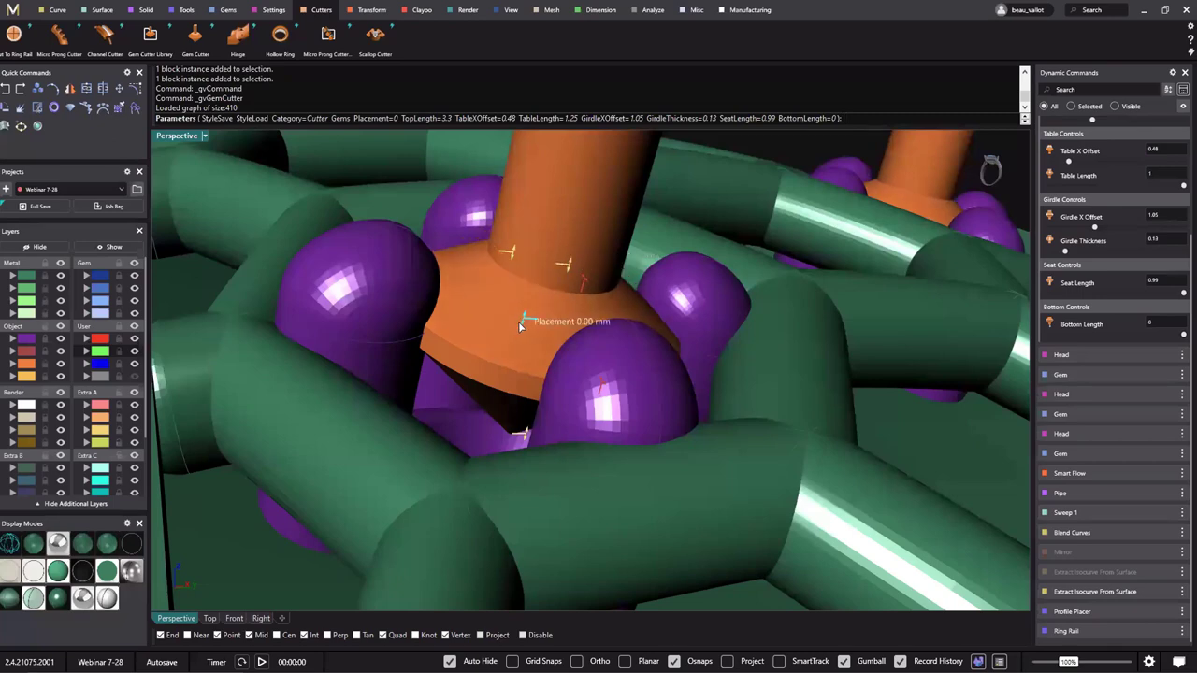
{"action": "left_click", "coordinate": [525, 323]}
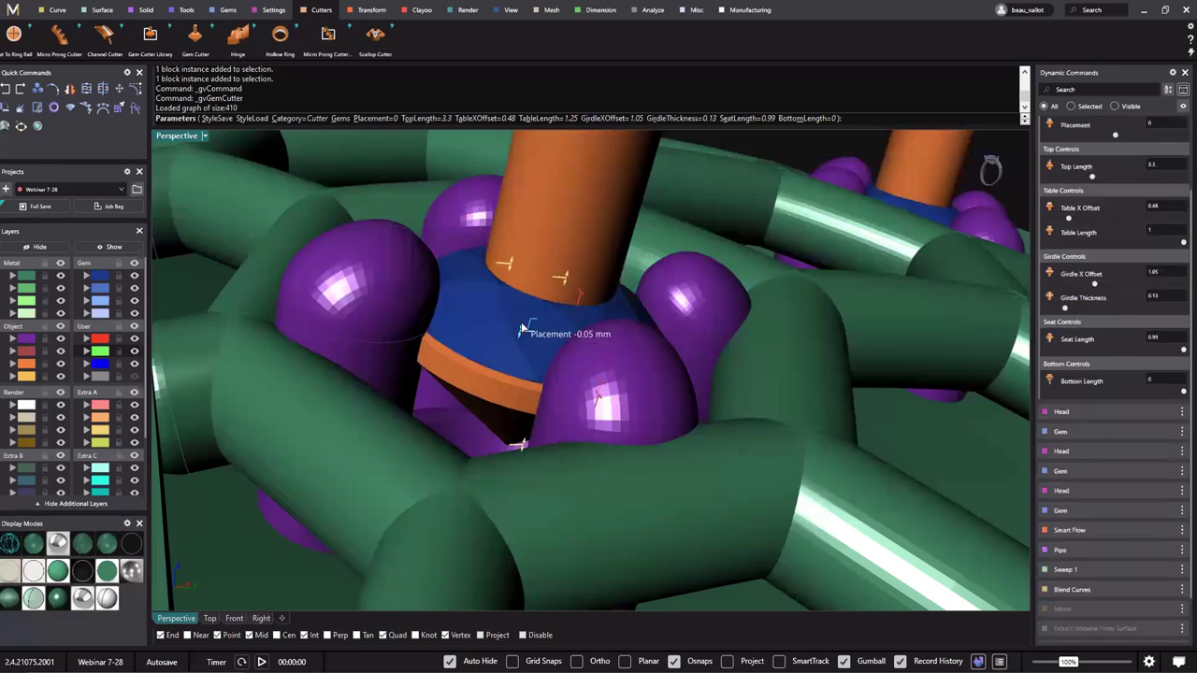
{"action": "scroll", "coordinate": [525, 337], "scroll_direction": "down", "scroll_amount": 8}
{"action": "right_click_drag", "start_coordinate": [440, 409], "coordinate": [585, 386]}
{"action": "scroll", "coordinate": [585, 385], "scroll_direction": "down", "scroll_amount": 10}
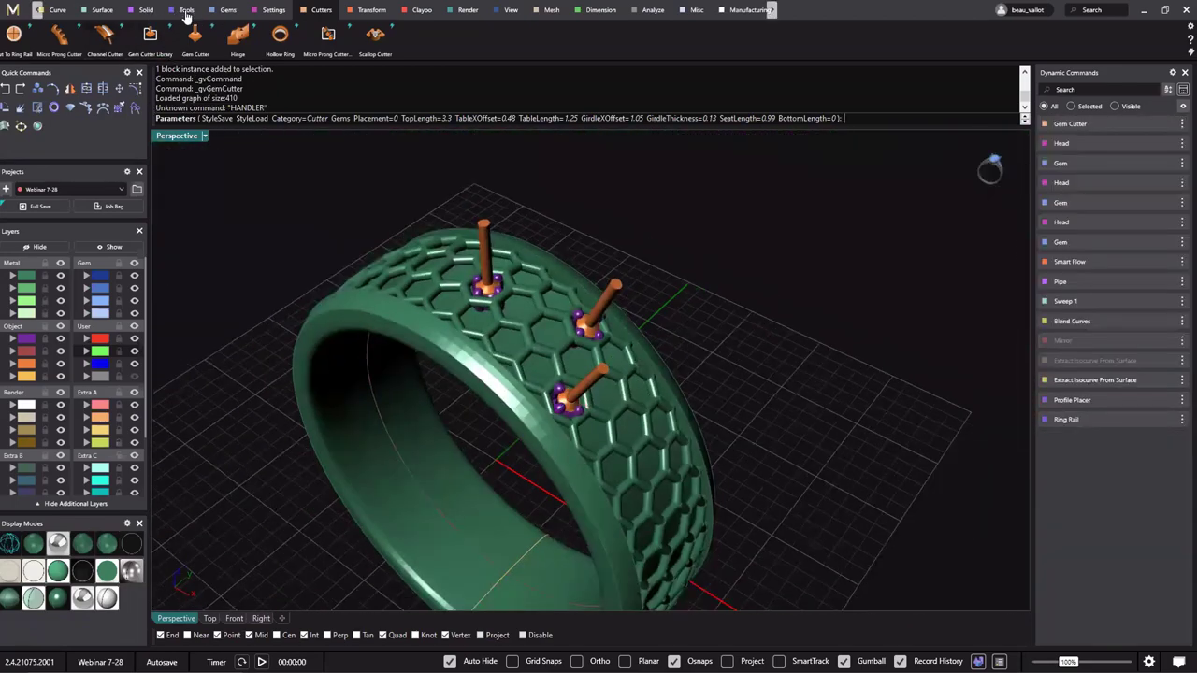
Start a Boolean Difference and pick the prongs and rails of all three heads as the objects to cut.
{"action": "left_click", "coordinate": [146, 10]}
{"action": "left_click", "coordinate": [16, 34]}
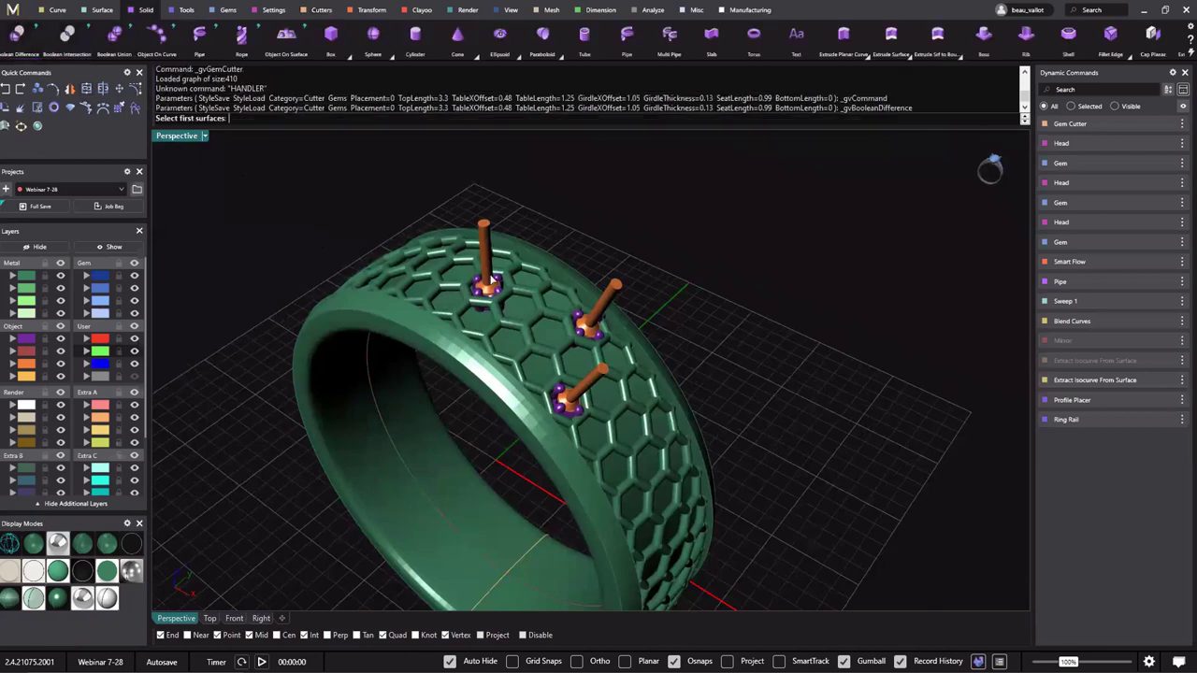
{"action": "scroll", "coordinate": [472, 293], "scroll_direction": "up", "scroll_amount": 6}
{"action": "left_click", "coordinate": [472, 293]}
{"action": "left_click", "coordinate": [509, 323]}
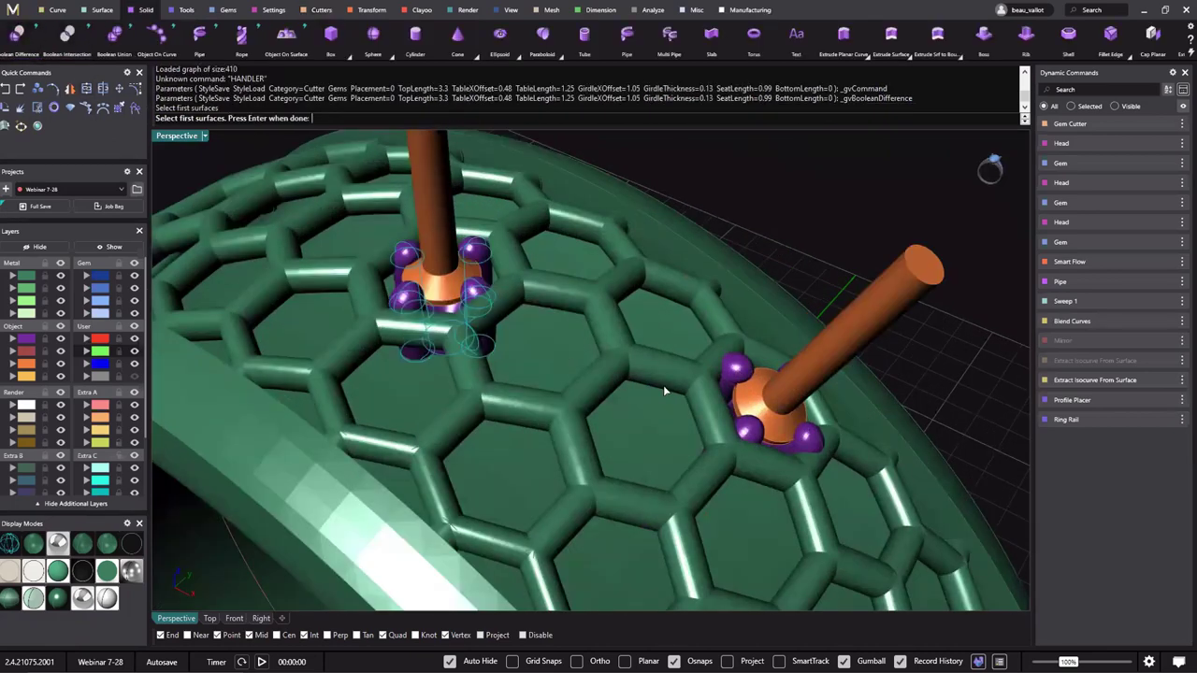
{"action": "left_click", "coordinate": [762, 439]}
{"action": "left_click", "coordinate": [798, 473]}
{"action": "scroll", "coordinate": [764, 482], "scroll_direction": "down", "scroll_amount": 4}
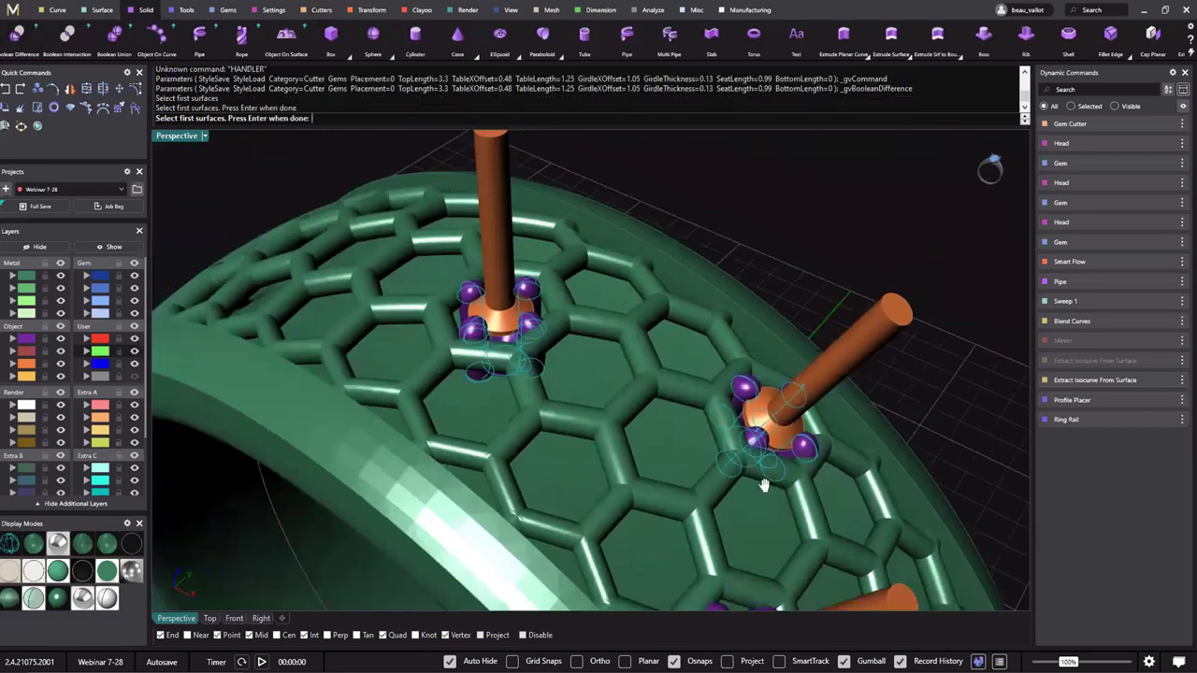
{"action": "right_click_drag", "start_coordinate": [608, 462], "coordinate": [519, 386], "text": "shift"}
{"action": "left_click", "coordinate": [613, 473]}
{"action": "left_click", "coordinate": [662, 501]}
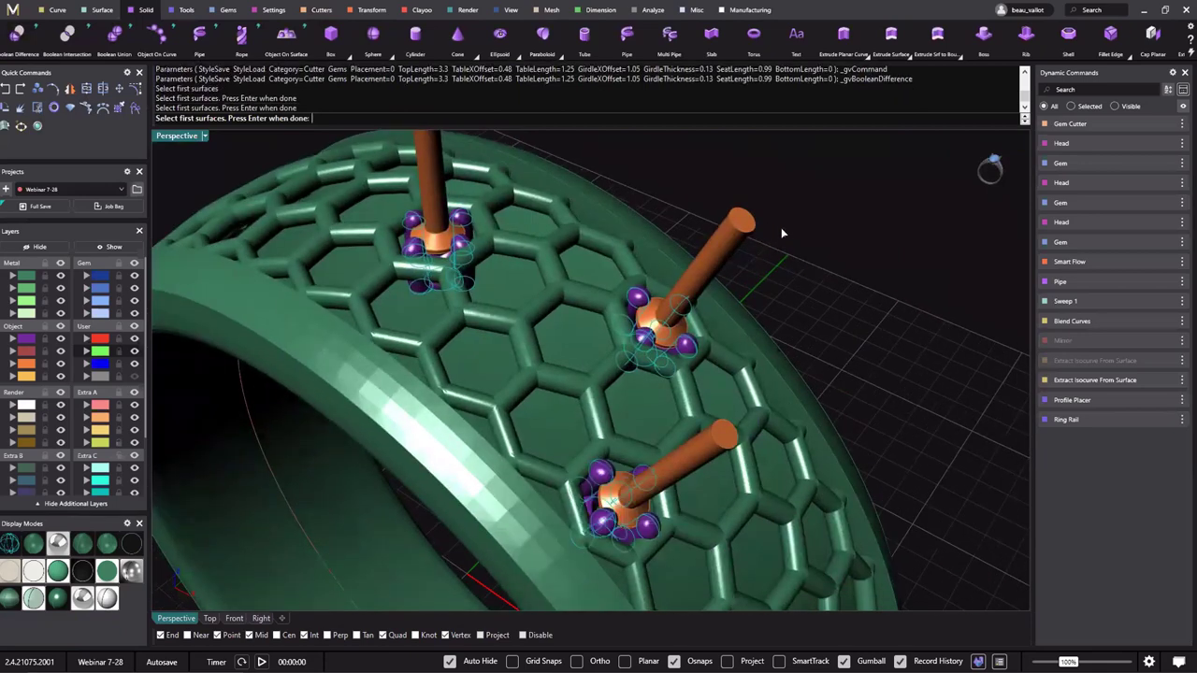
Subtract the three gem cutters from the heads and finish the Boolean Difference.
{"action": "right_click", "coordinate": [778, 227]}
{"action": "left_click", "coordinate": [748, 222]}
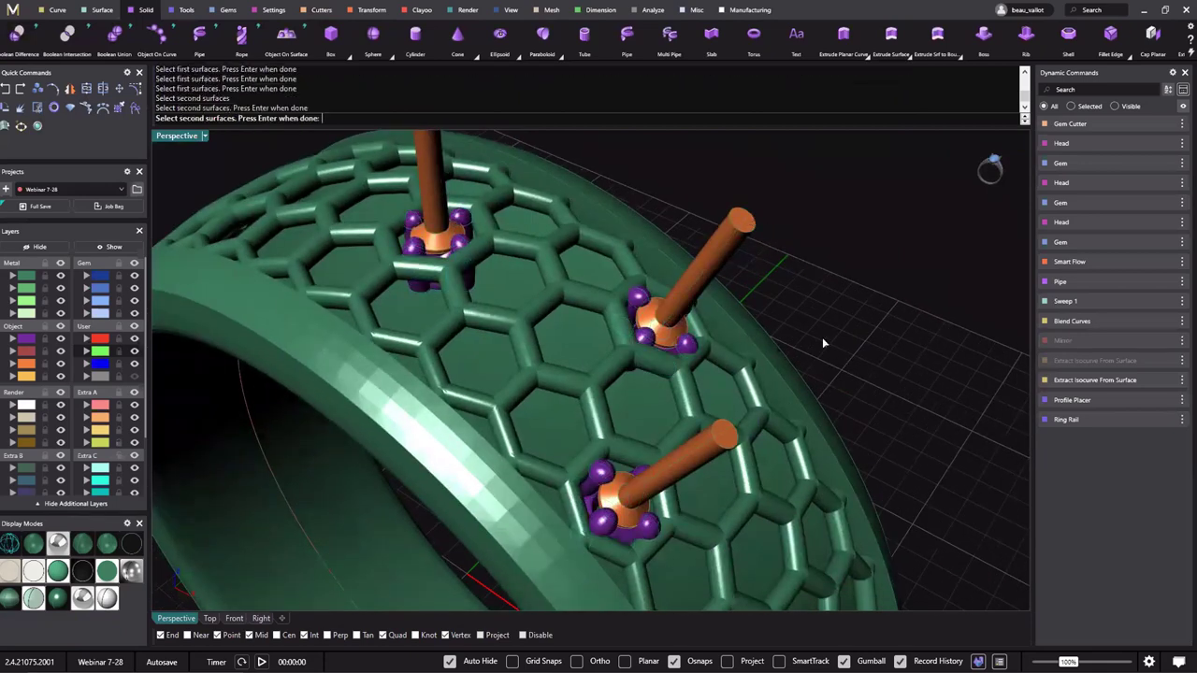
{"action": "key", "text": "Return"}
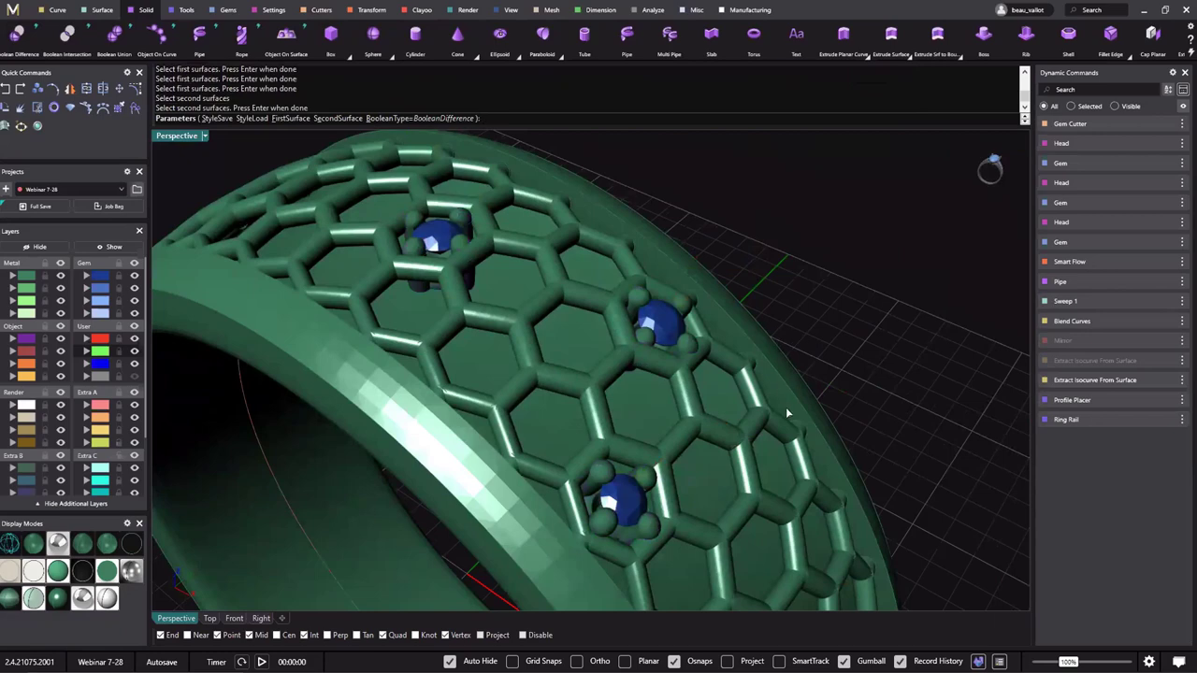
{"action": "right_click", "coordinate": [814, 332]}
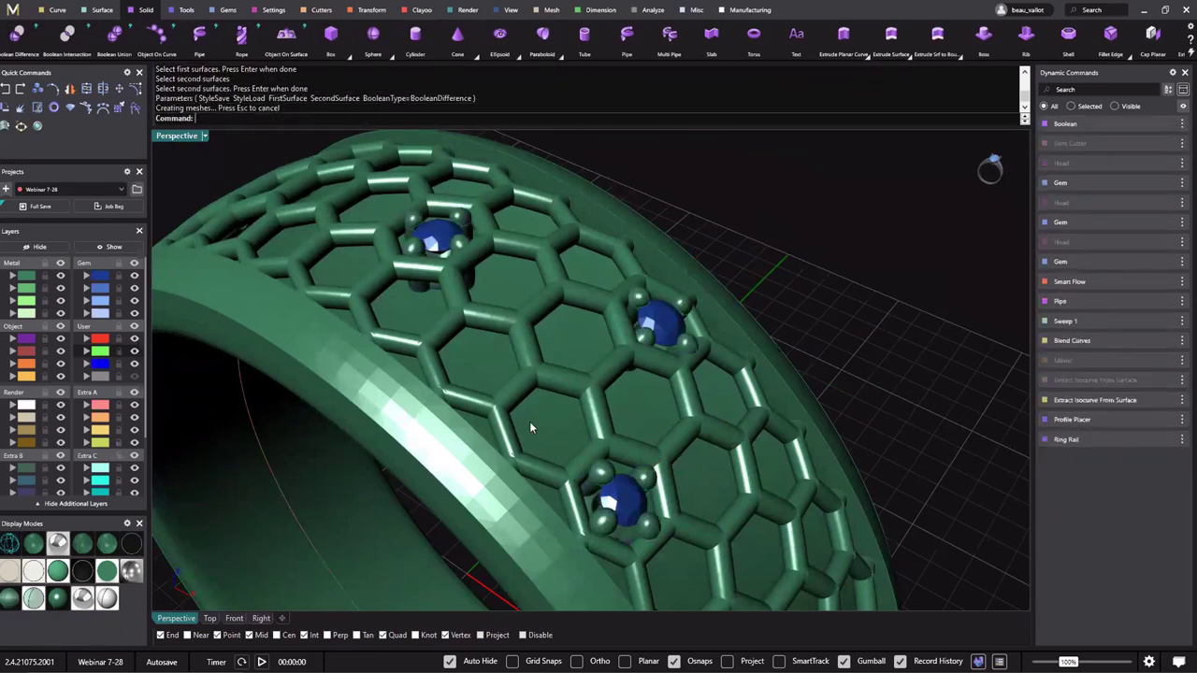
Select the cut prong heads together with all three diamonds on the ring.
{"action": "right_click_drag", "start_coordinate": [417, 282], "coordinate": [503, 350]}
{"action": "scroll", "coordinate": [486, 197], "scroll_direction": "down", "scroll_amount": 5}
{"action": "right_click_drag", "start_coordinate": [480, 187], "coordinate": [485, 239]}
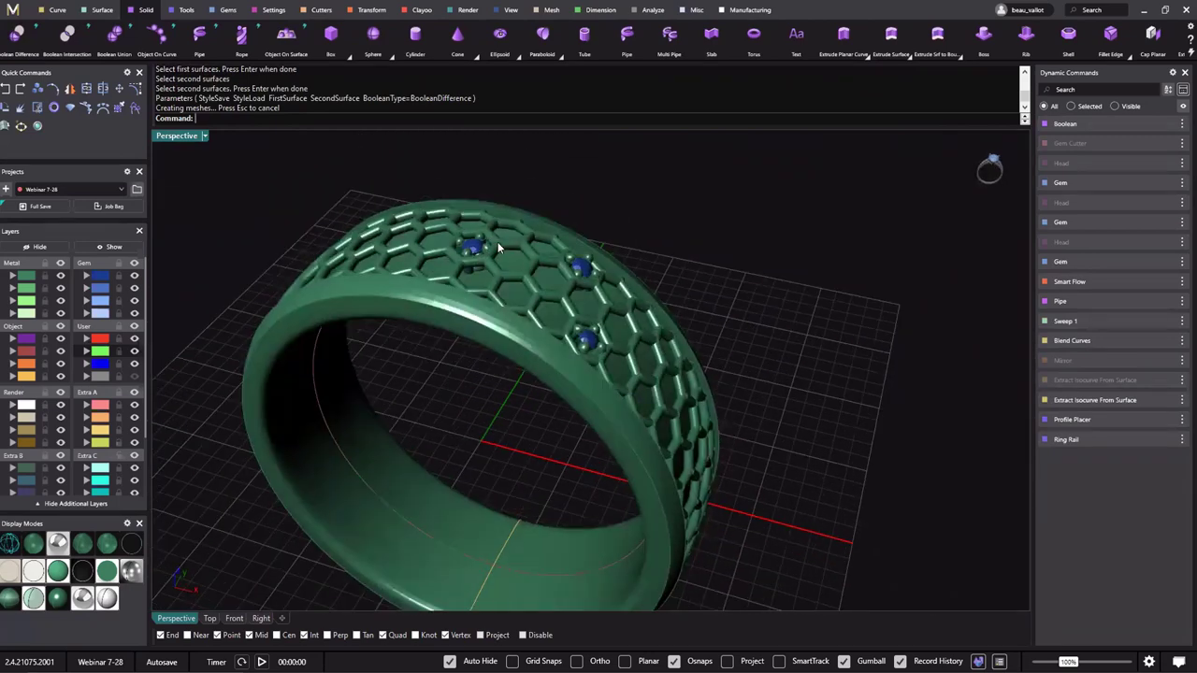
{"action": "scroll", "coordinate": [481, 245], "scroll_direction": "up", "scroll_amount": 10}
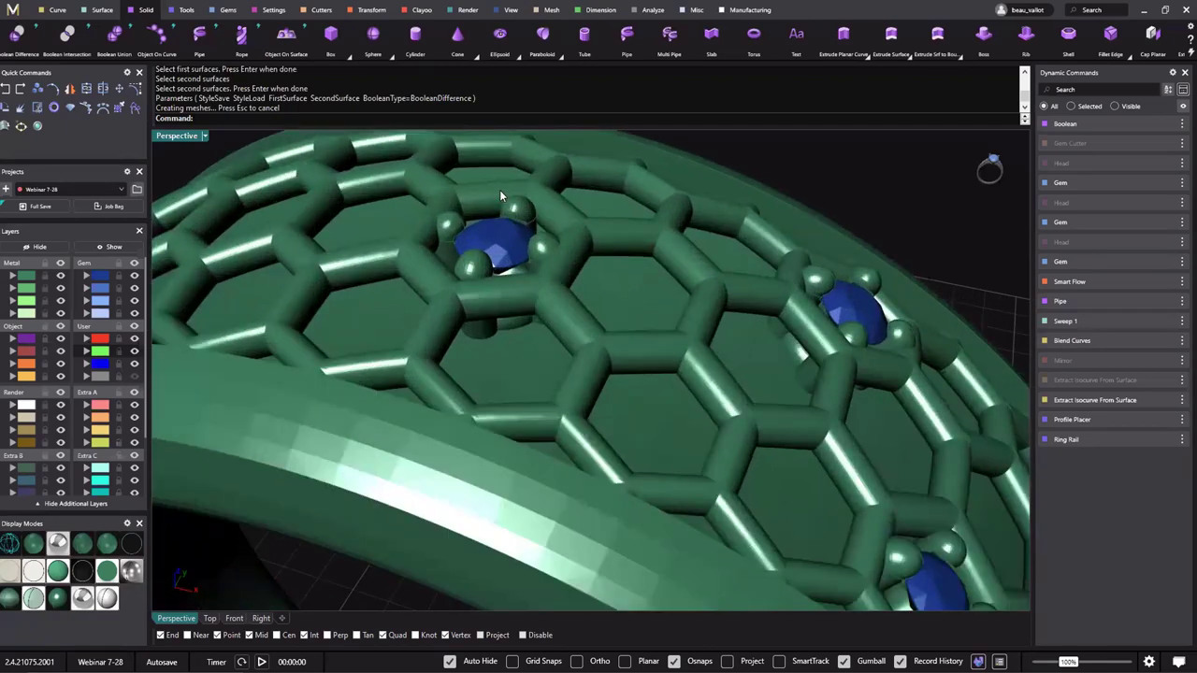
{"action": "left_click", "coordinate": [480, 255]}
{"action": "left_click", "coordinate": [843, 315]}
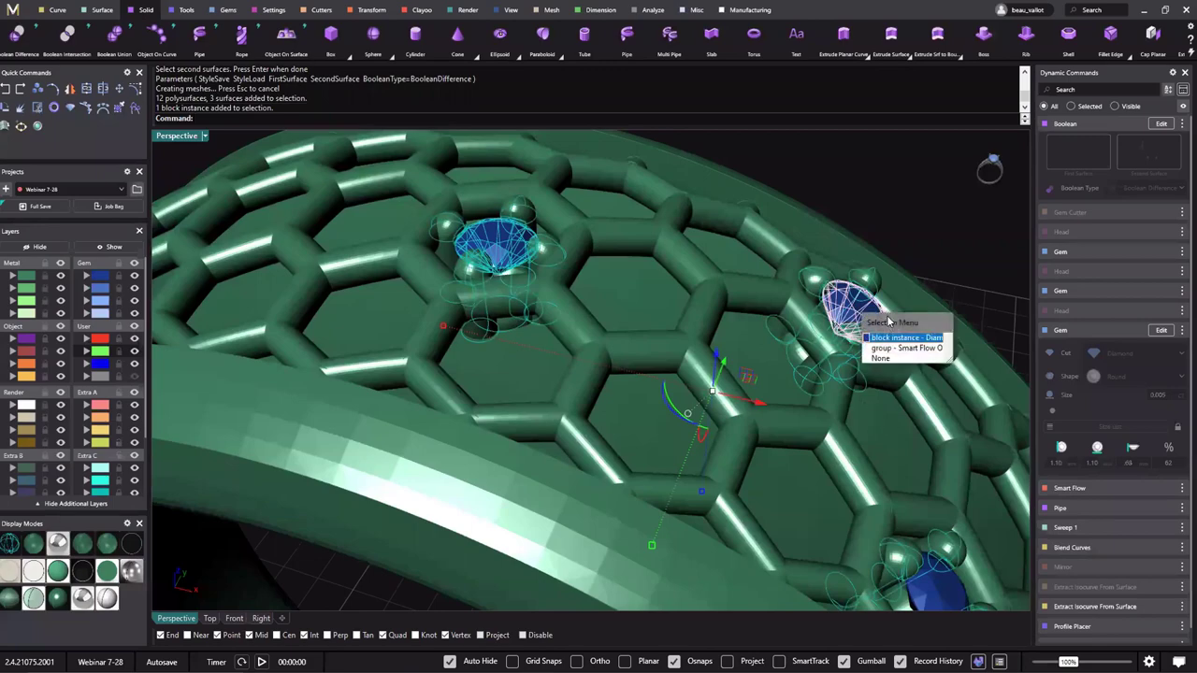
{"action": "left_click", "coordinate": [903, 338]}
{"action": "right_click_drag", "start_coordinate": [765, 529], "coordinate": [618, 455], "text": "shift"}
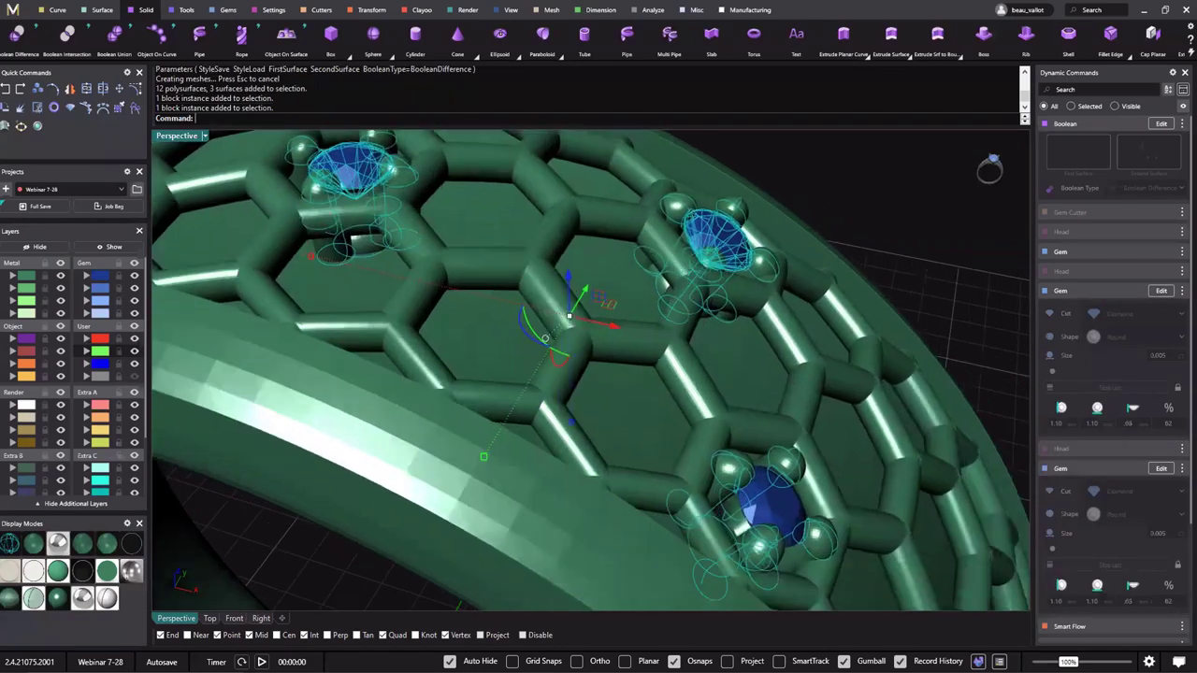
{"action": "left_click", "coordinate": [787, 512], "text": "shift"}
{"action": "scroll", "coordinate": [754, 486], "scroll_direction": "up", "scroll_amount": 5}
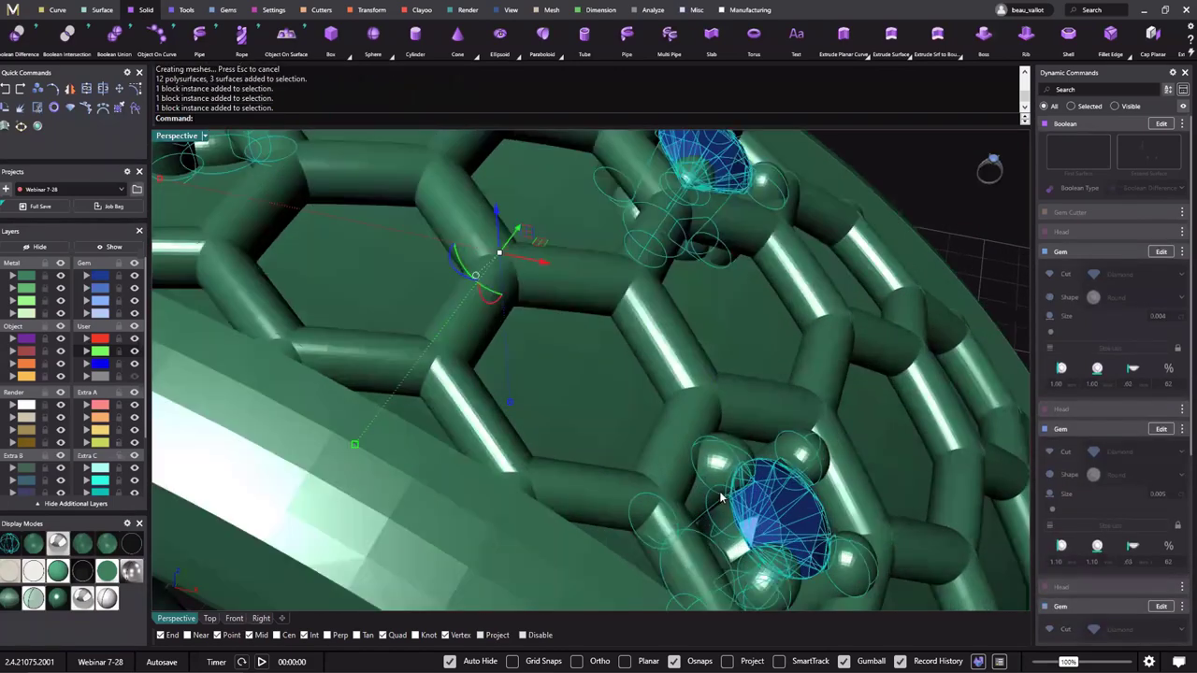
{"action": "scroll", "coordinate": [721, 508], "scroll_direction": "down", "scroll_amount": 10}
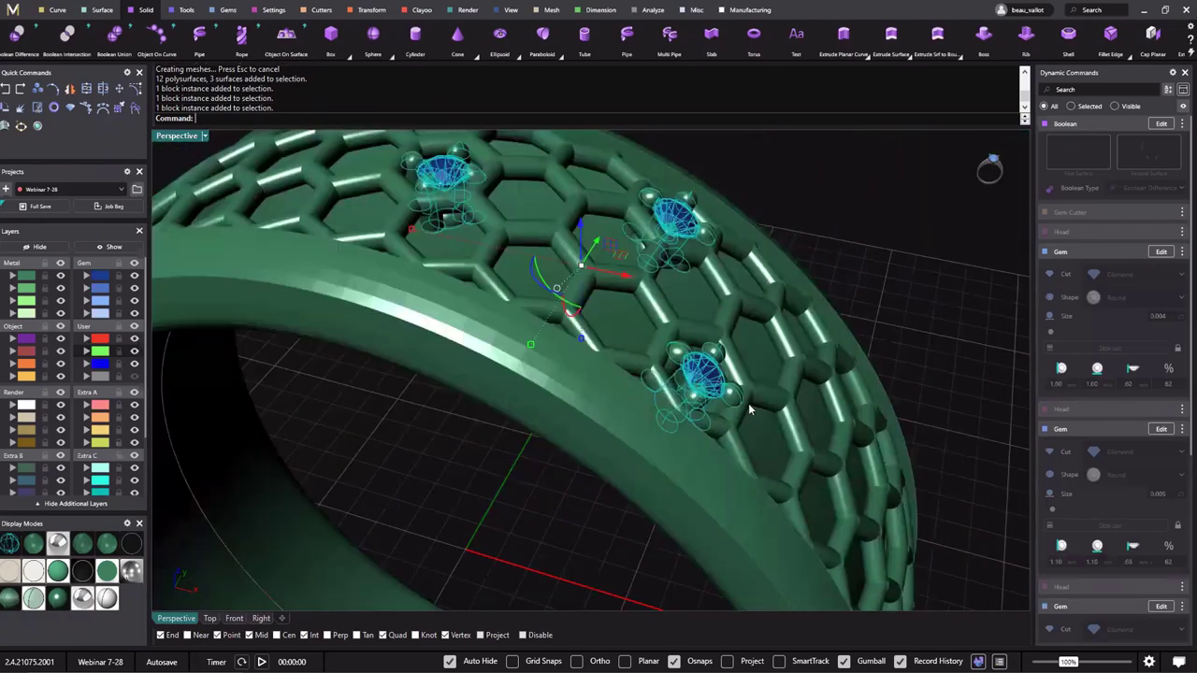
{"action": "right_click_drag", "start_coordinate": [709, 404], "coordinate": [619, 361]}
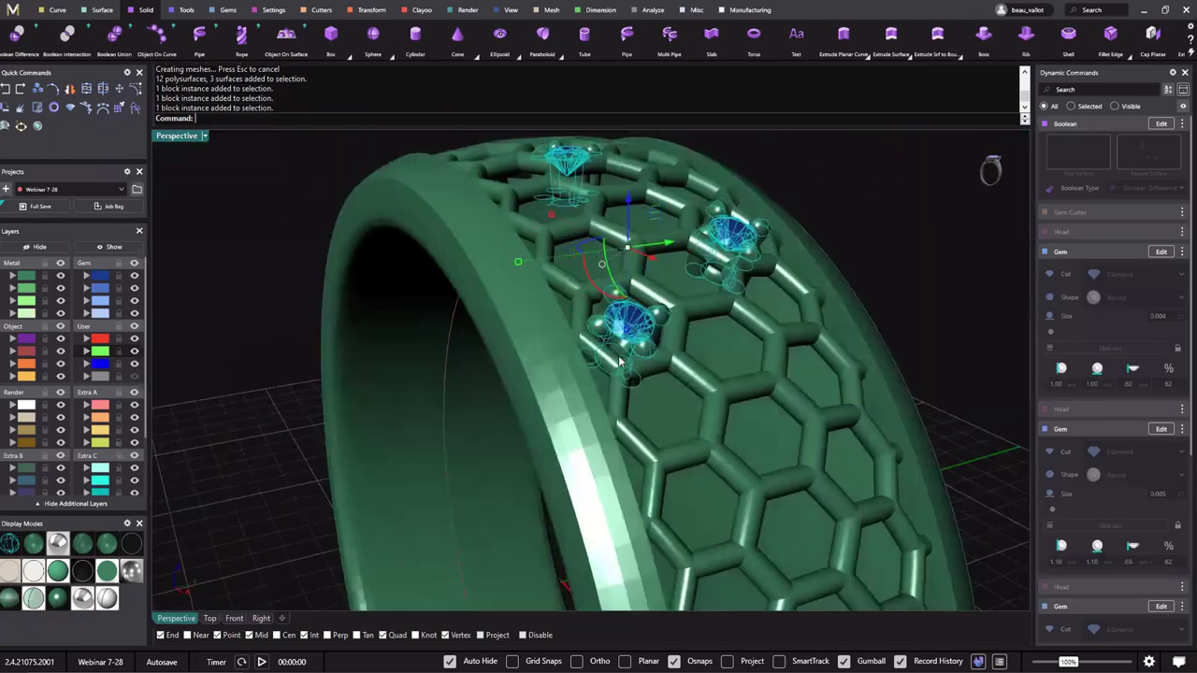
Polar array the selected heads and diamonds around the ring with an object count of 8.
{"action": "scroll", "coordinate": [743, 329], "scroll_direction": "down", "scroll_amount": 5}
{"action": "right_click_drag", "start_coordinate": [652, 325], "coordinate": [585, 327], "text": "shift"}
{"action": "scroll", "coordinate": [598, 337], "scroll_direction": "up", "scroll_amount": 4}
{"action": "scroll", "coordinate": [596, 339], "scroll_direction": "up", "scroll_amount": 2}
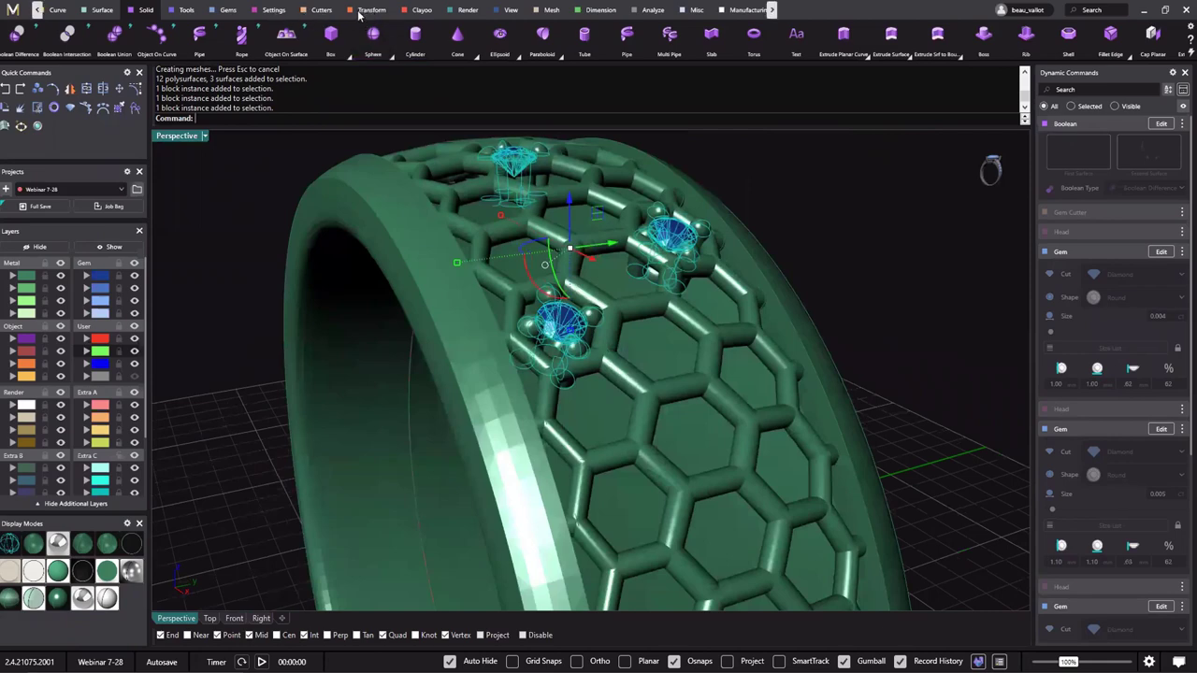
{"action": "left_click", "coordinate": [371, 11]}
{"action": "left_click", "coordinate": [56, 35]}
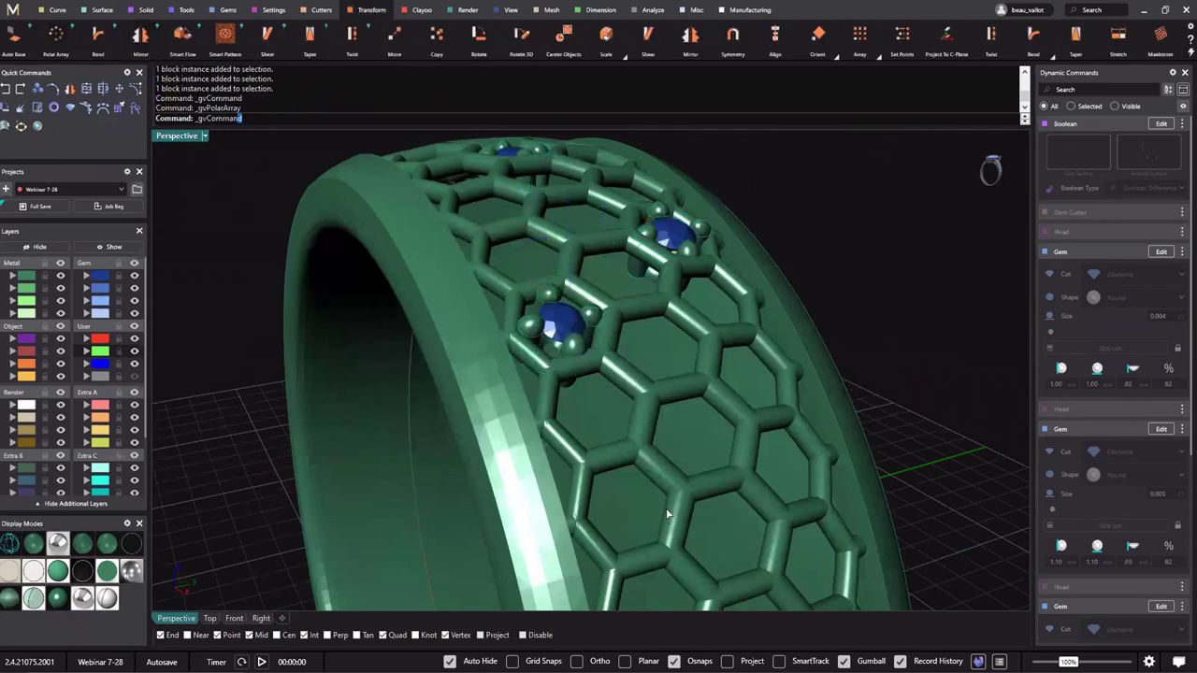
{"action": "right_click_drag", "start_coordinate": [659, 379], "coordinate": [819, 379]}
{"action": "scroll", "coordinate": [819, 383], "scroll_direction": "down", "scroll_amount": 5}
{"action": "right_click_drag", "start_coordinate": [796, 477], "coordinate": [853, 302]}
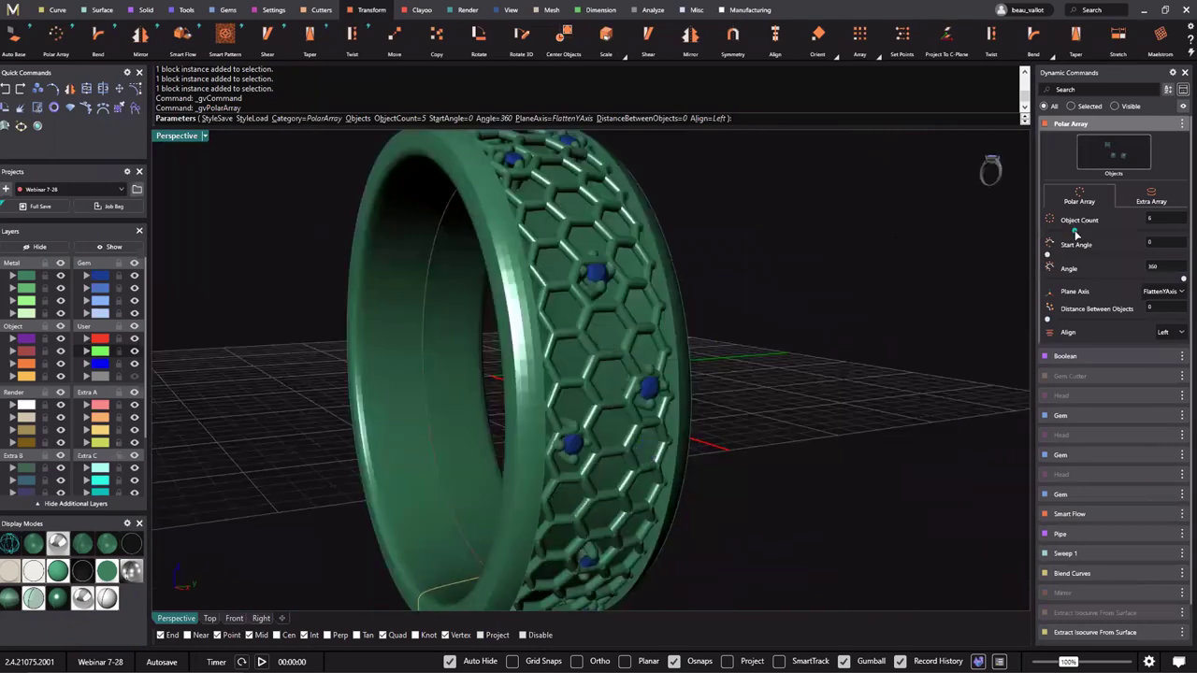
{"action": "left_click_drag", "start_coordinate": [1075, 228], "coordinate": [1083, 233]}
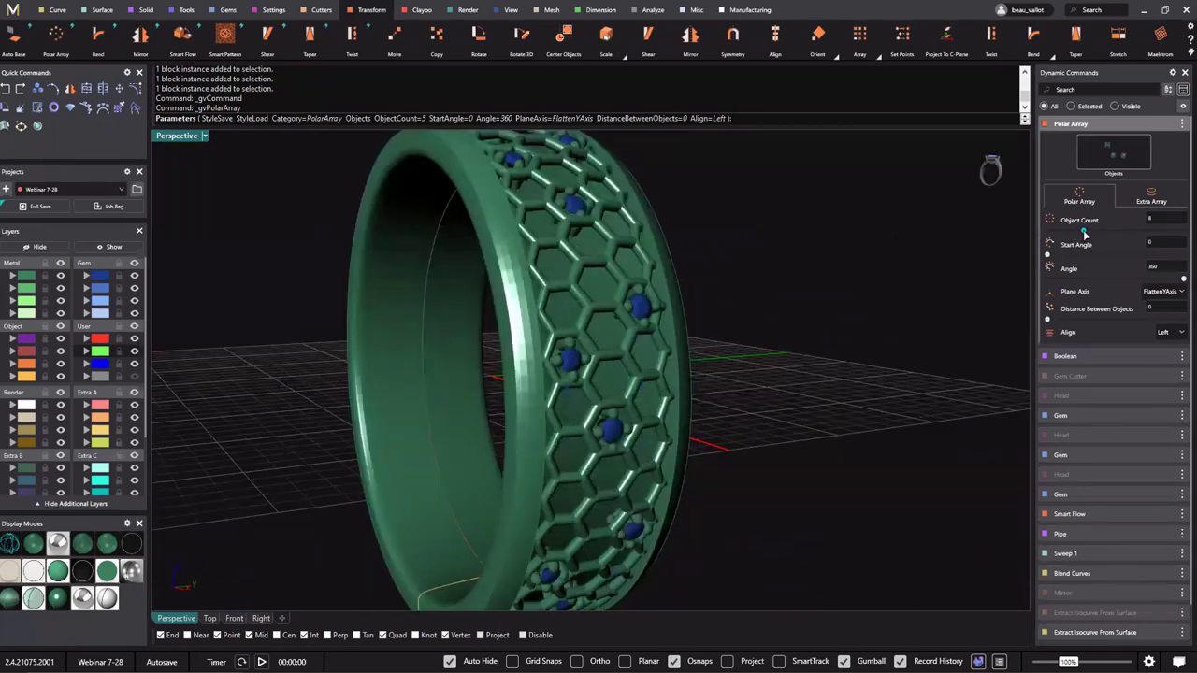
{"action": "right_click_drag", "start_coordinate": [852, 277], "coordinate": [779, 253]}
{"action": "right_click_drag", "start_coordinate": [769, 252], "coordinate": [773, 303]}
{"action": "right_click", "coordinate": [773, 298]}
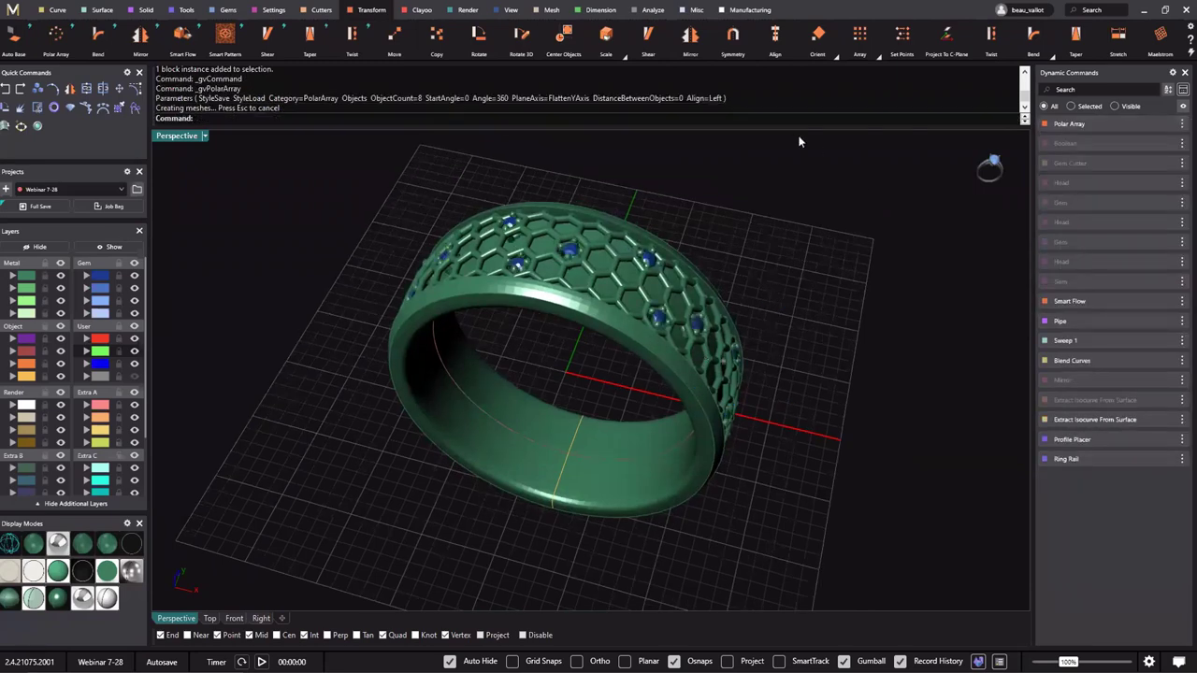
Select the whole model, create a full save of the project named Honeycomb, and clear the selection.
{"action": "key", "text": "ctrl+a"}
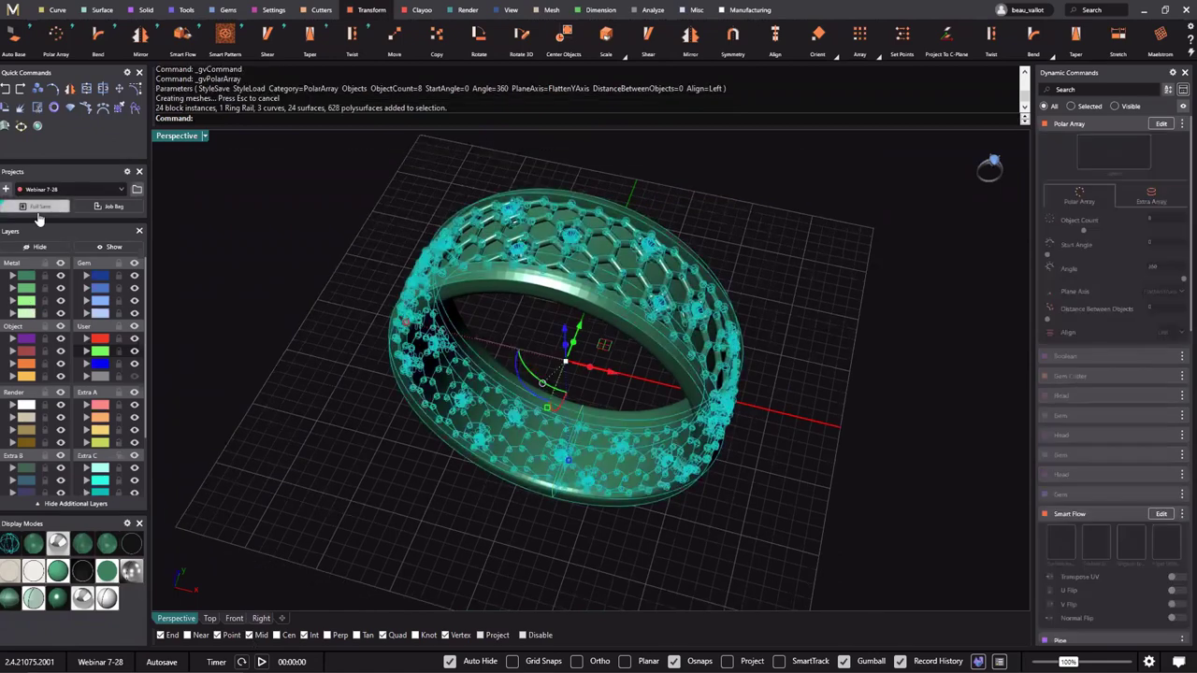
{"action": "left_click", "coordinate": [37, 206]}
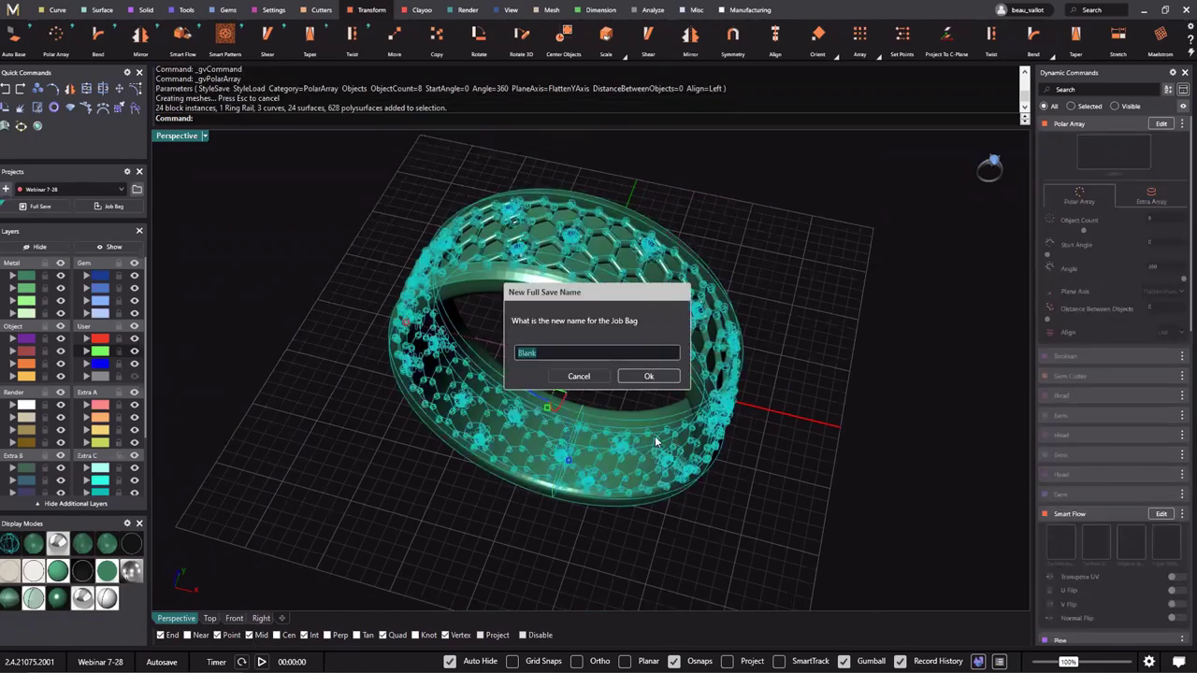
{"action": "type", "text": "hN"}
{"action": "type", "text": "one"}
{"action": "type", "text": "ycomb"}
{"action": "key", "text": "Return"}
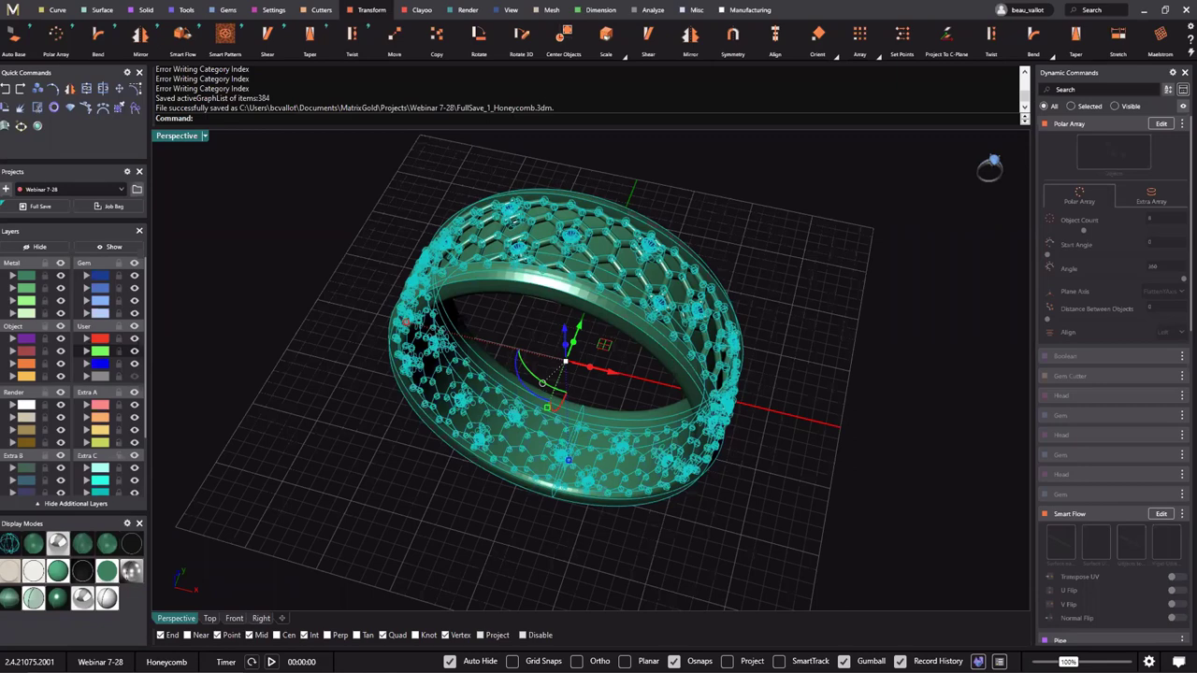
{"action": "left_click", "coordinate": [957, 375]}
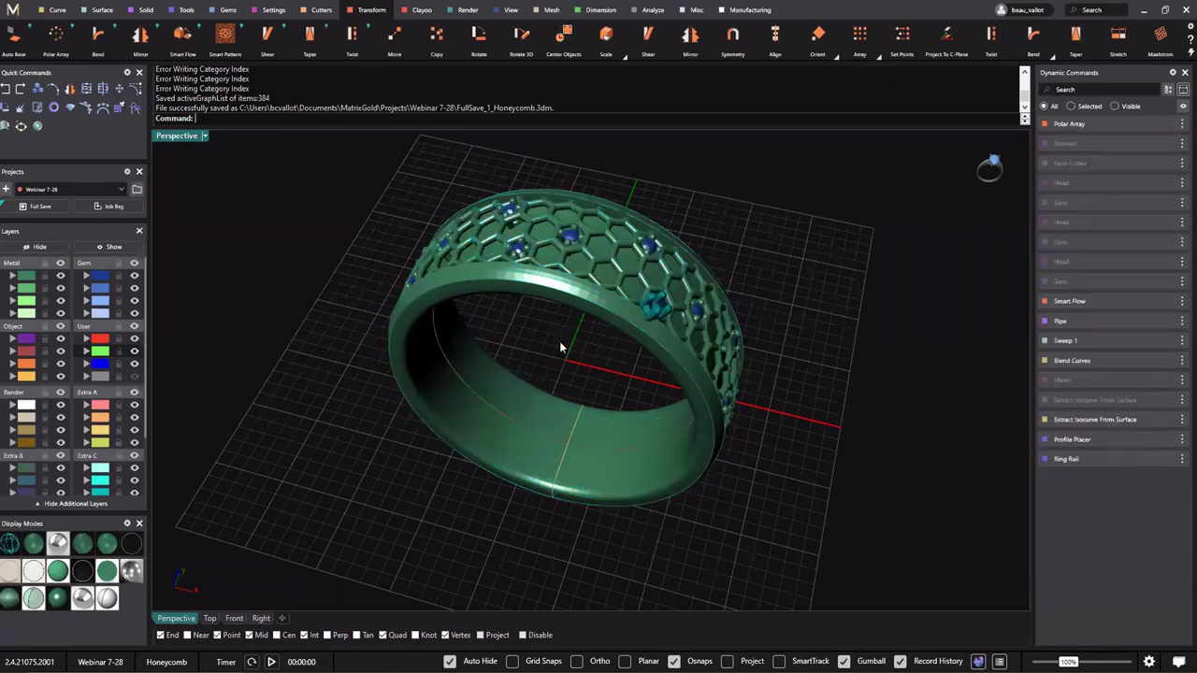
Open the Render Studio settings and apply the Matrix Classic general style to the ring scene.
{"action": "right_click_drag", "start_coordinate": [559, 341], "coordinate": [421, 253]}
{"action": "left_click", "coordinate": [466, 10]}
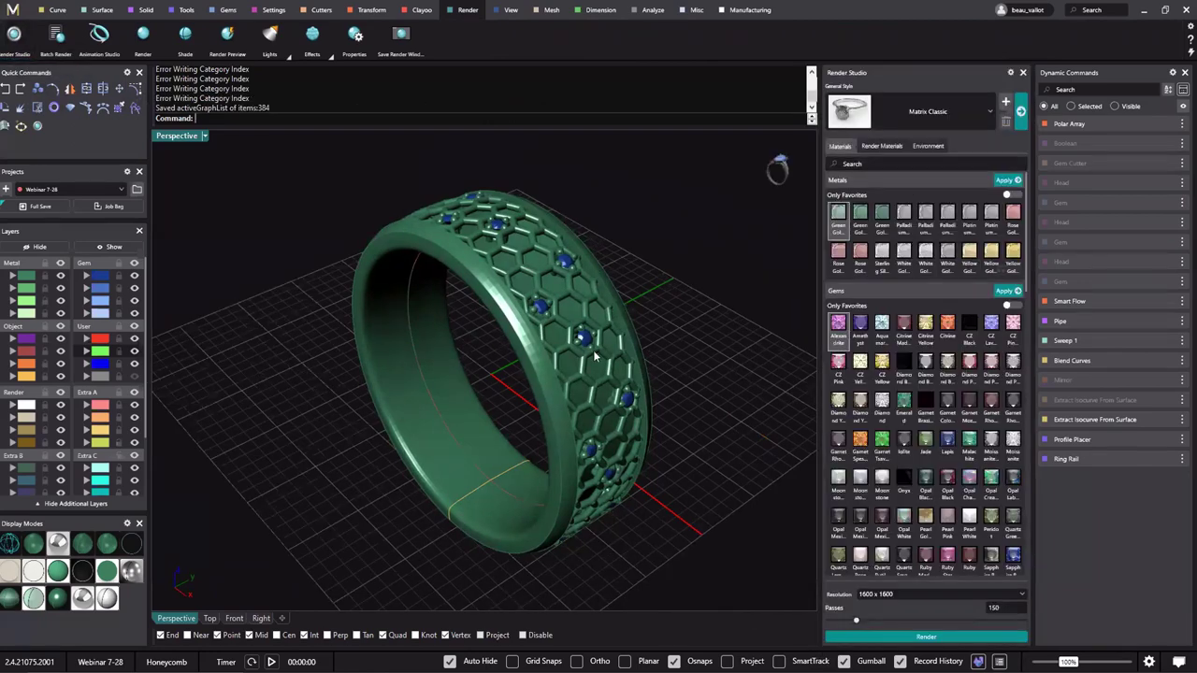
{"action": "right_click_drag", "start_coordinate": [592, 352], "coordinate": [610, 339]}
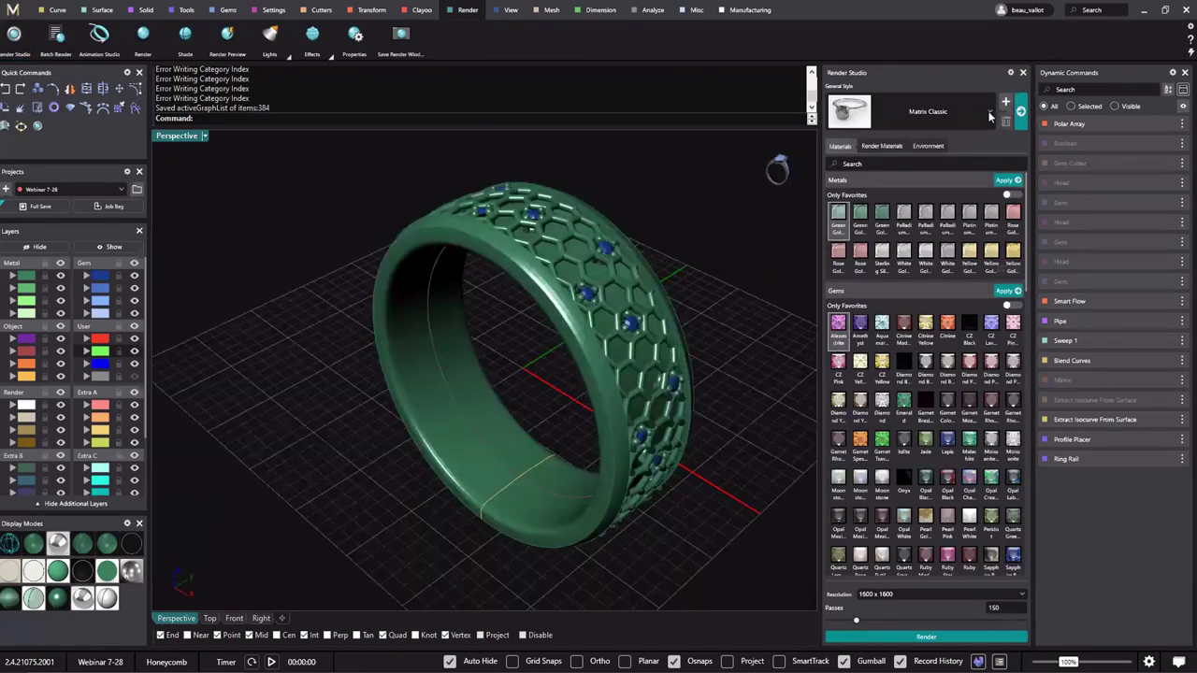
{"action": "left_click", "coordinate": [990, 113]}
{"action": "left_click", "coordinate": [937, 194]}
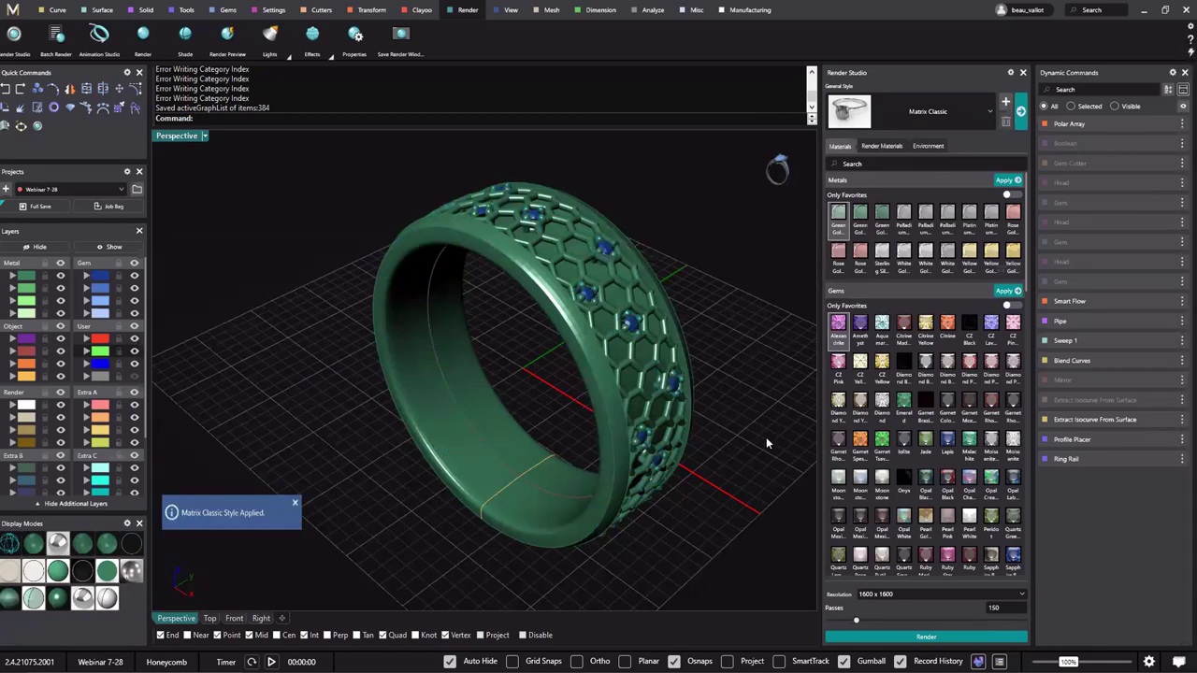
Select all metal parts of the ring and assign them a Yellow Gold render material.
{"action": "right_click_drag", "start_coordinate": [591, 408], "coordinate": [687, 436]}
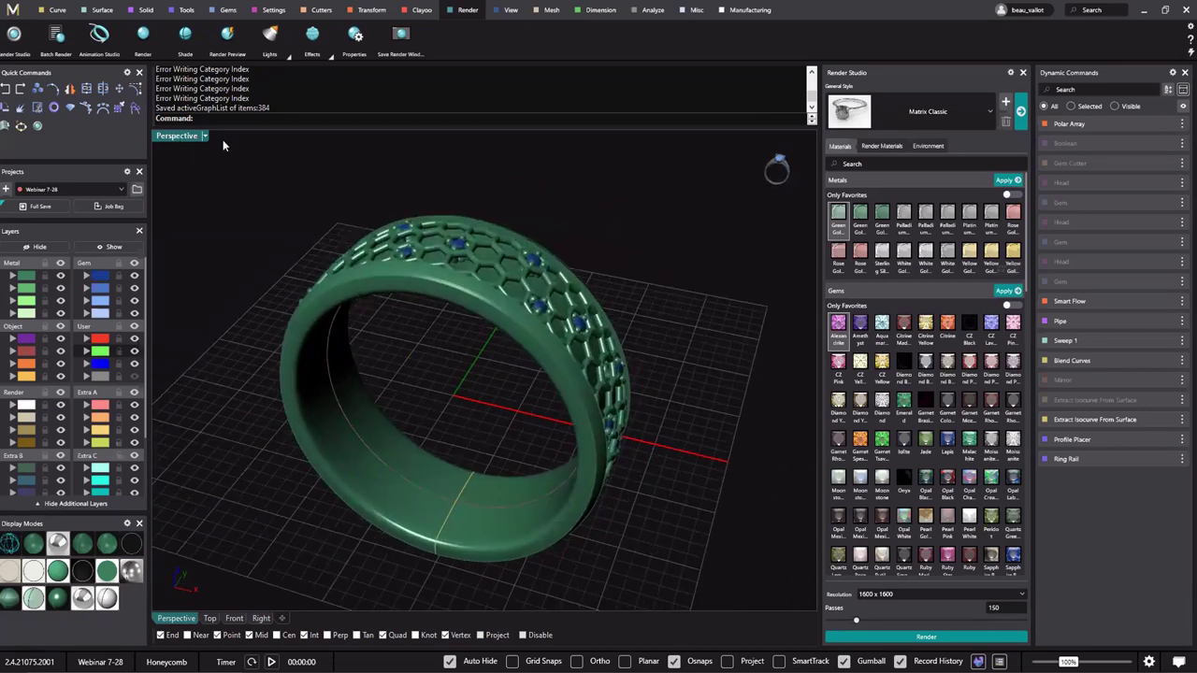
{"action": "left_click", "coordinate": [204, 136]}
{"action": "left_click", "coordinate": [449, 182]}
{"action": "key", "text": "ctrl+a"}
{"action": "right_click_drag", "start_coordinate": [324, 353], "coordinate": [41, 235]}
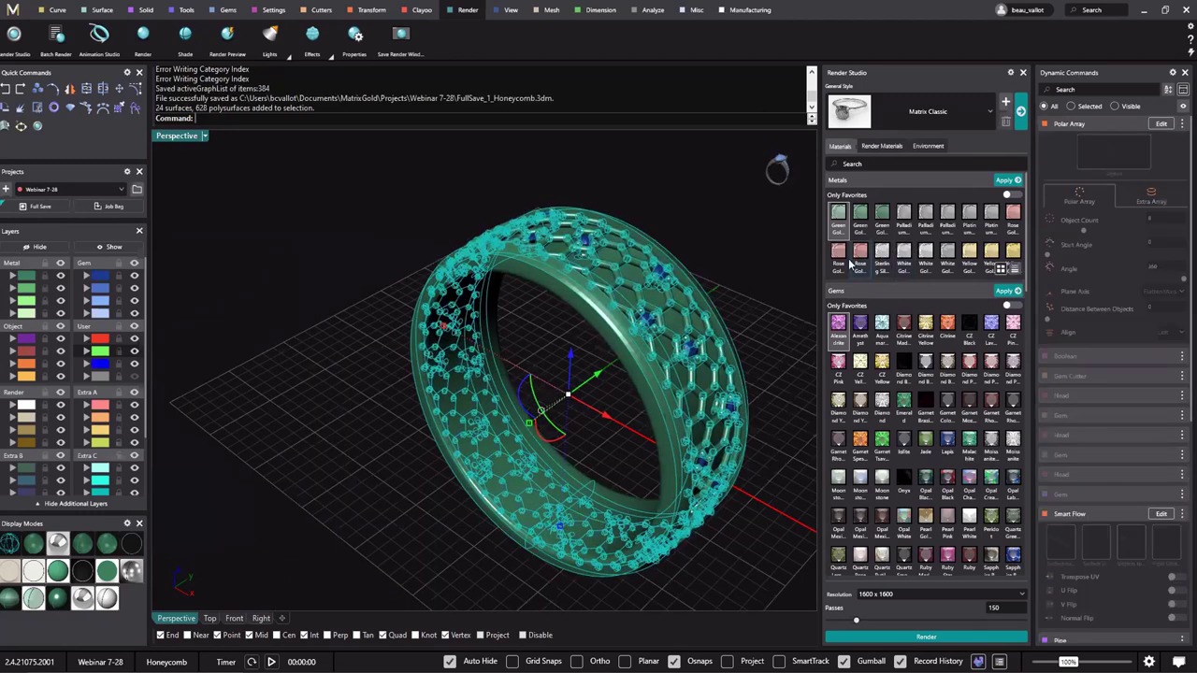
{"action": "left_click", "coordinate": [999, 293]}
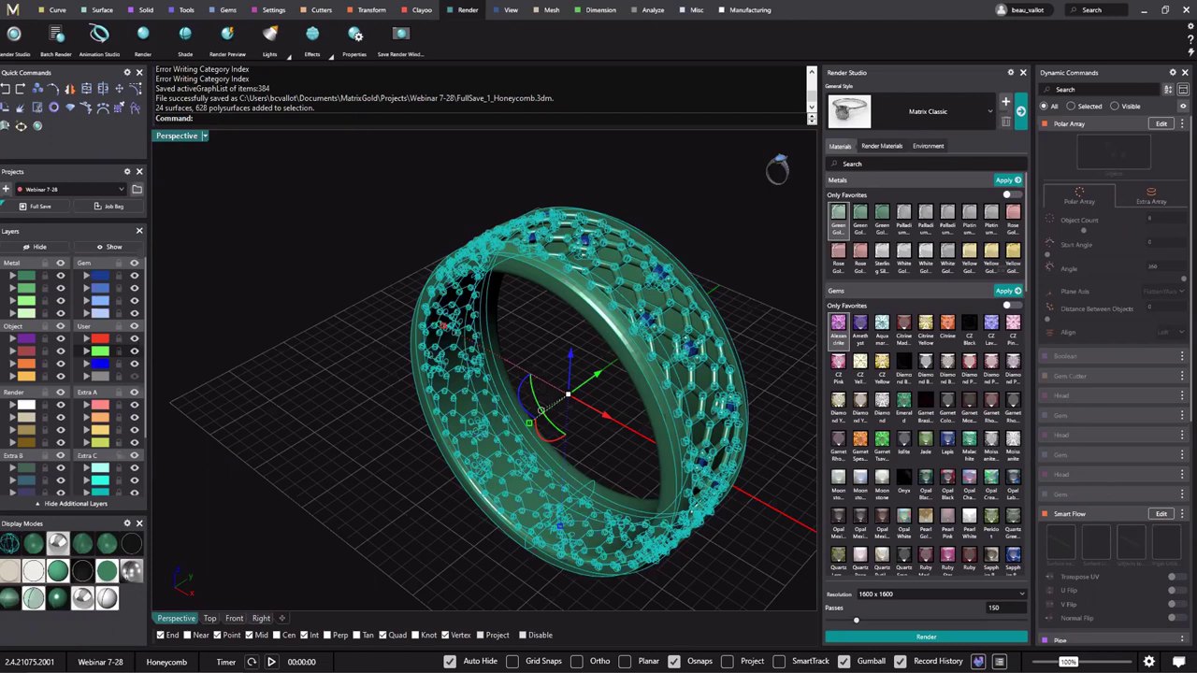
{"action": "left_click", "coordinate": [1000, 185]}
{"action": "left_click", "coordinate": [999, 182]}
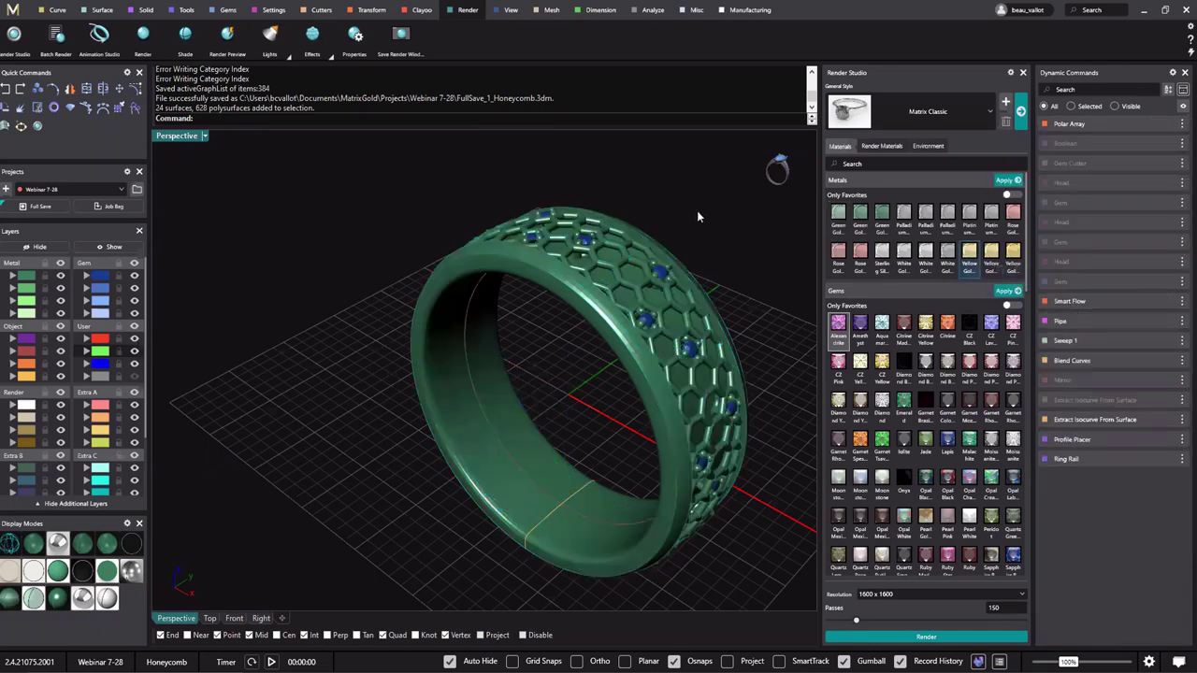
Select all the gems on the ring and assign them the Diamond render material.
{"action": "left_click", "coordinate": [837, 181]}
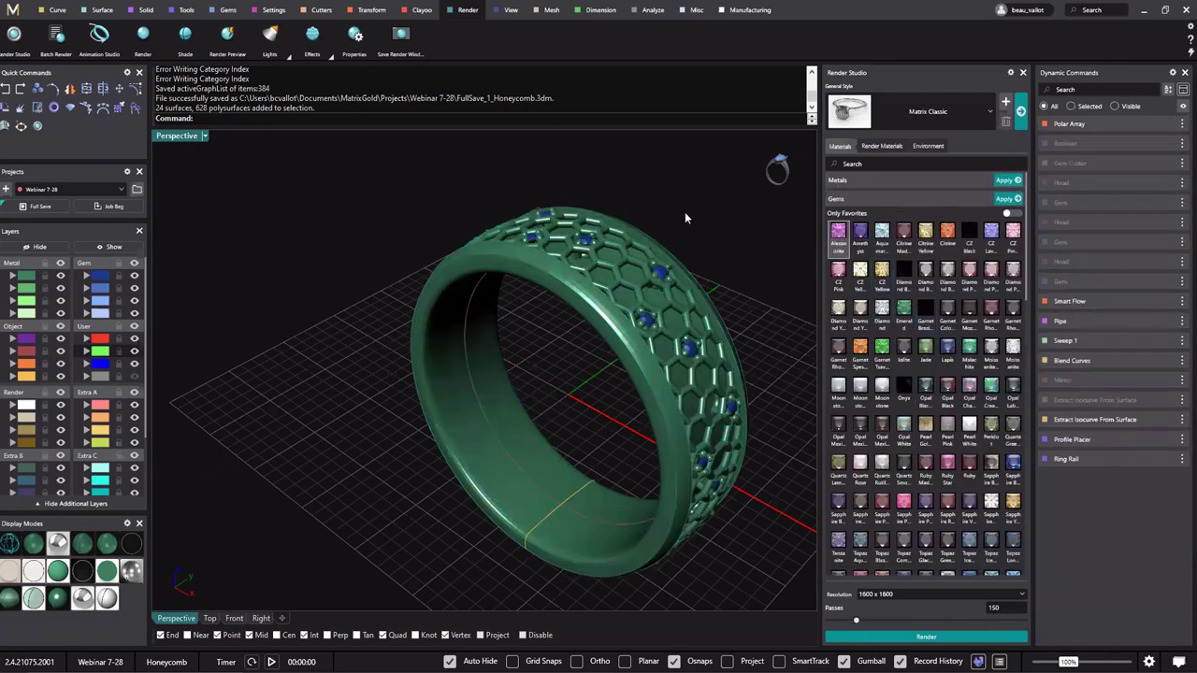
{"action": "left_click", "coordinate": [97, 281]}
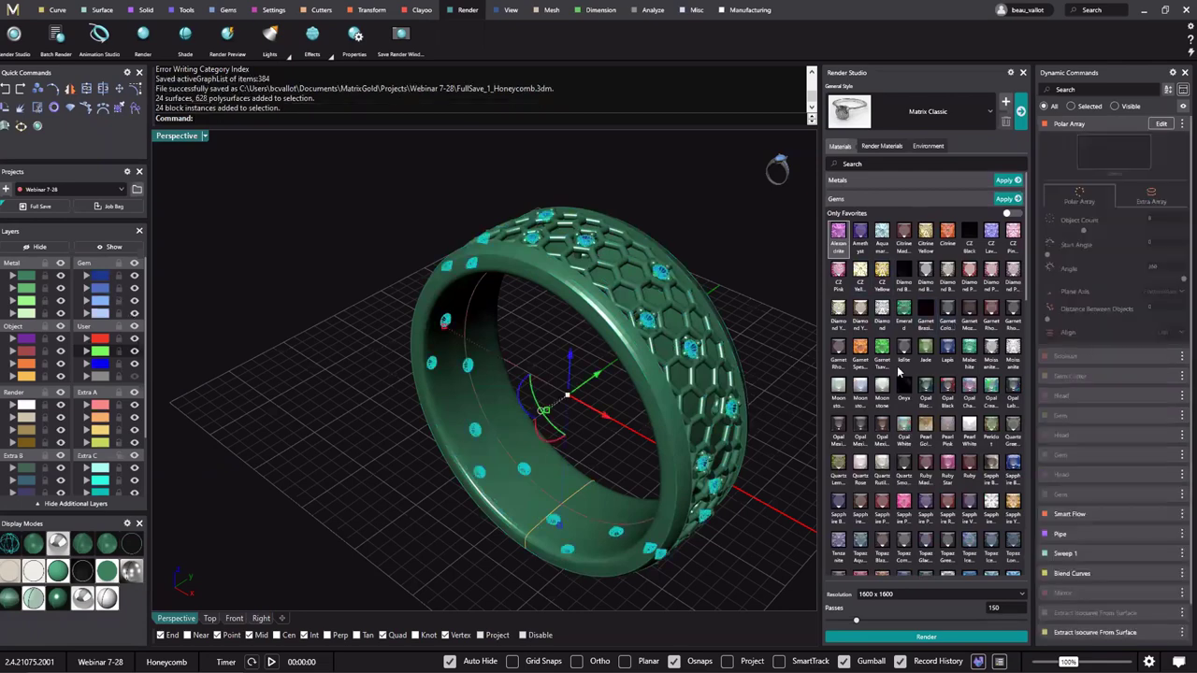
{"action": "scroll", "coordinate": [880, 322], "scroll_direction": "down", "scroll_amount": 1}
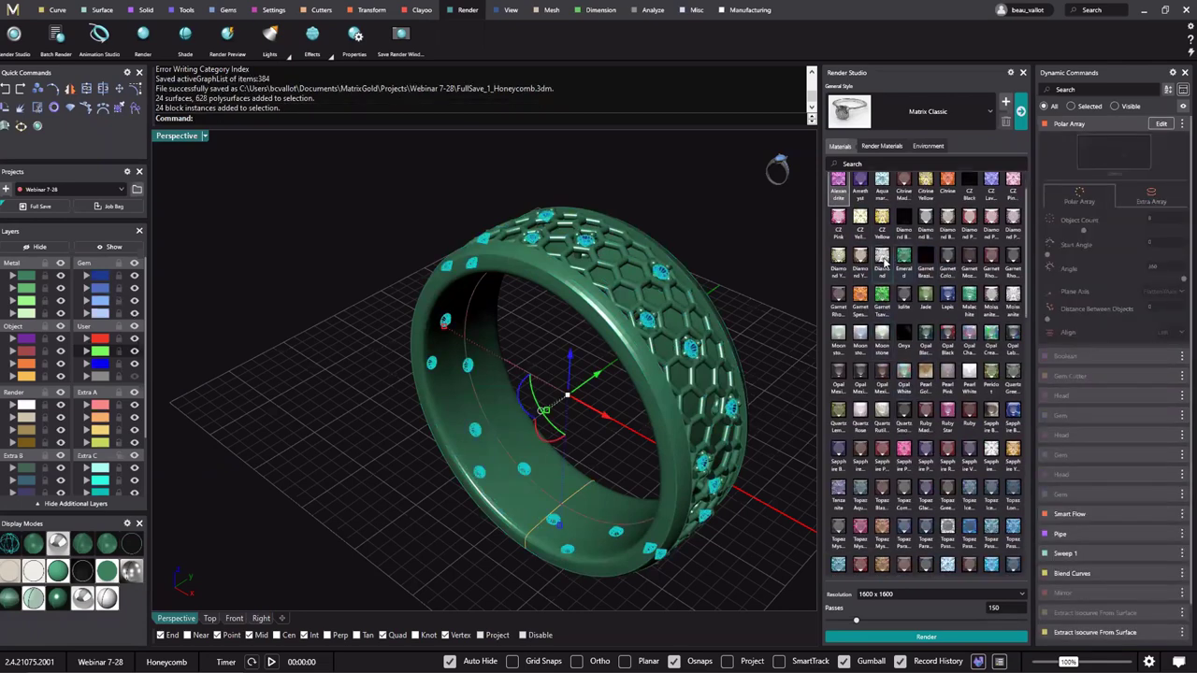
{"action": "scroll", "coordinate": [880, 322], "scroll_direction": "up", "scroll_amount": 1}
{"action": "left_click", "coordinate": [1007, 198]}
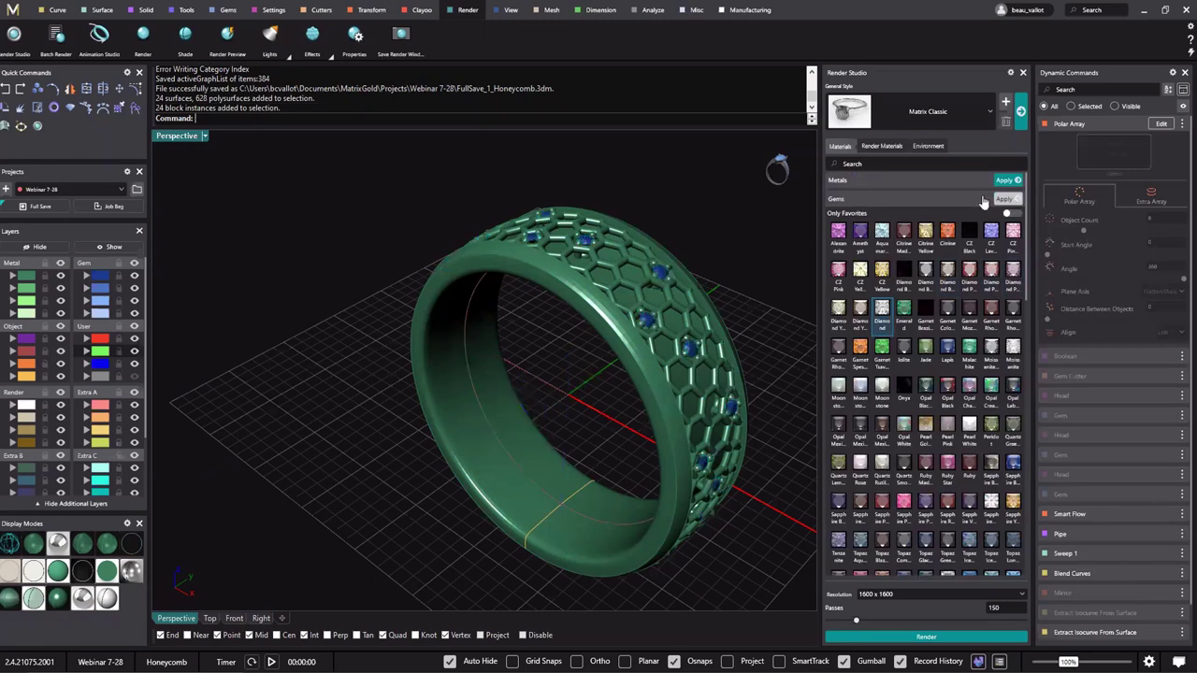
Apply the dark Shiny material to the render's ground plane.
{"action": "left_click", "coordinate": [837, 199]}
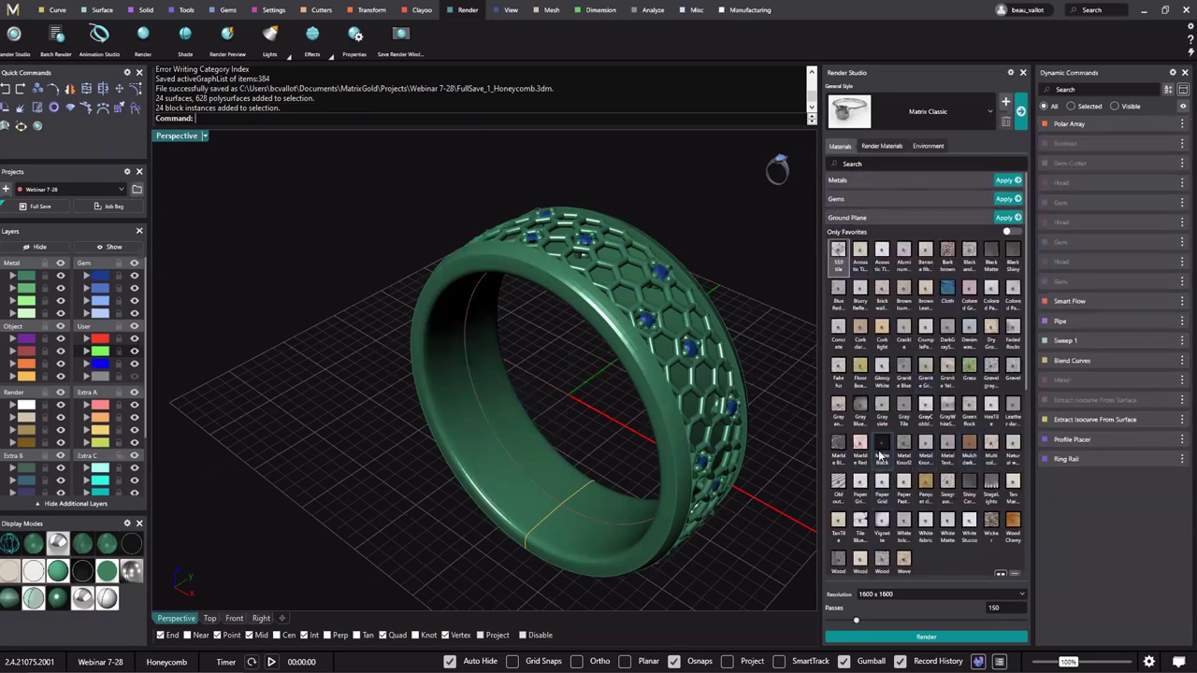
{"action": "scroll", "coordinate": [956, 461], "scroll_direction": "down", "scroll_amount": 1}
{"action": "left_click", "coordinate": [967, 458]}
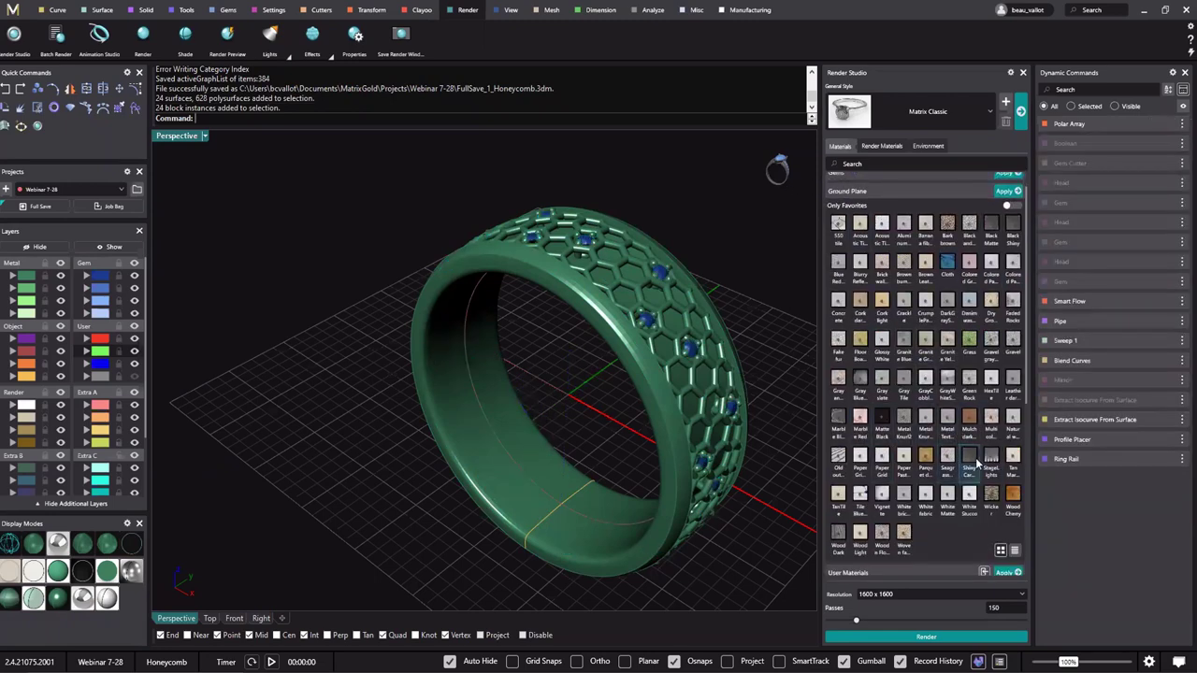
{"action": "left_click", "coordinate": [1008, 191]}
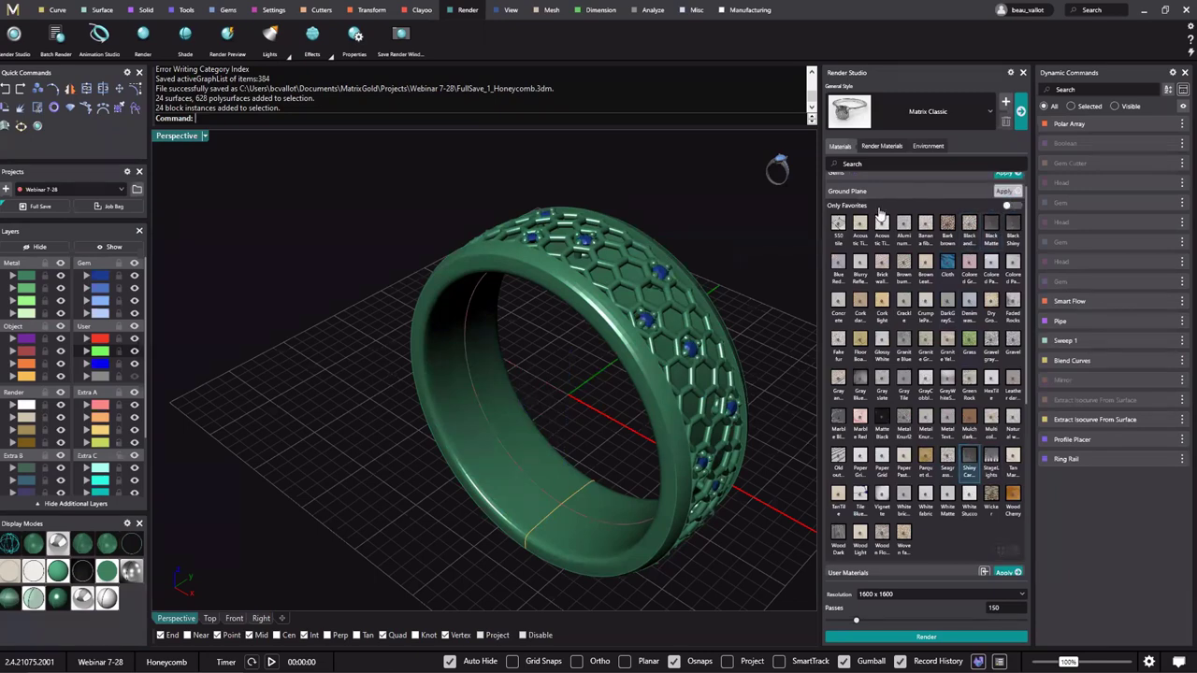
Collapse the render material categories and set the Perspective viewport's display mode to Raytraced.
{"action": "left_click", "coordinate": [844, 195]}
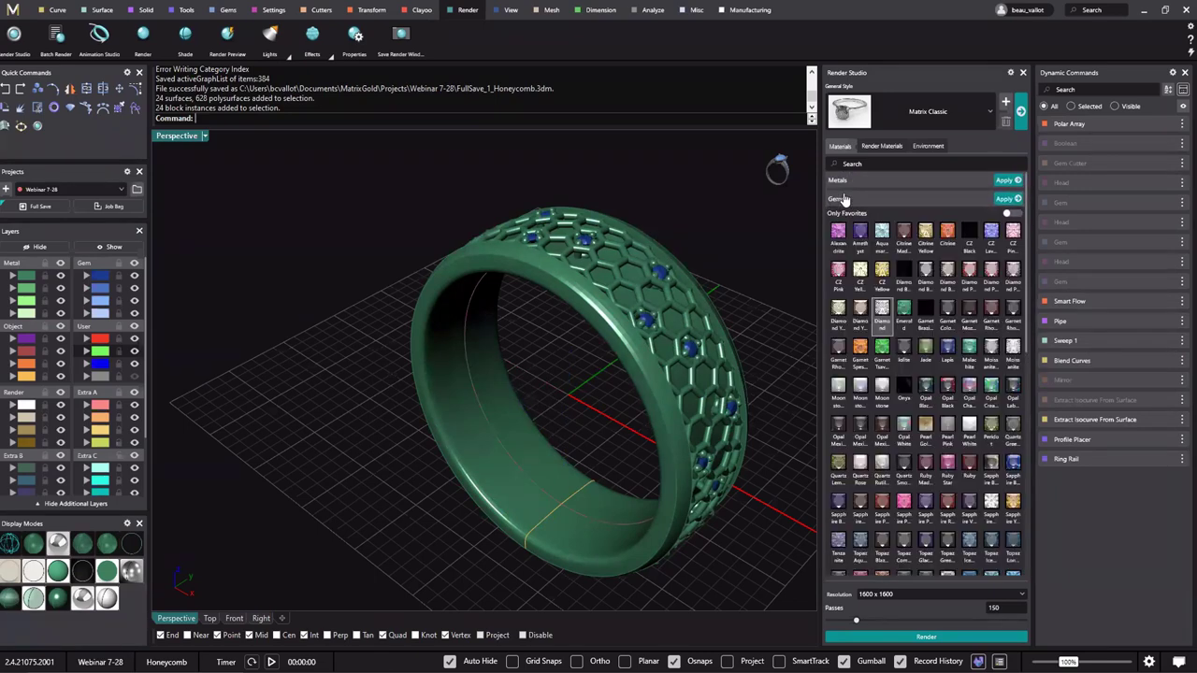
{"action": "left_click", "coordinate": [844, 198]}
{"action": "left_click", "coordinate": [835, 240]}
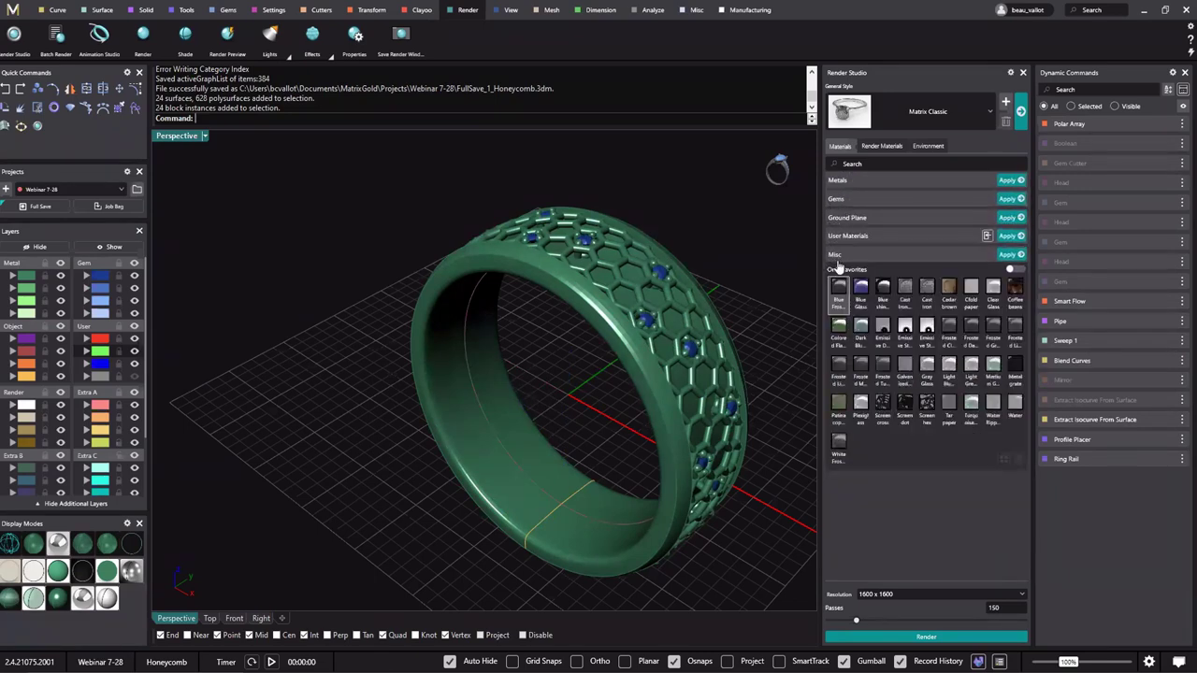
{"action": "left_click", "coordinate": [837, 258]}
{"action": "left_click", "coordinate": [204, 136]}
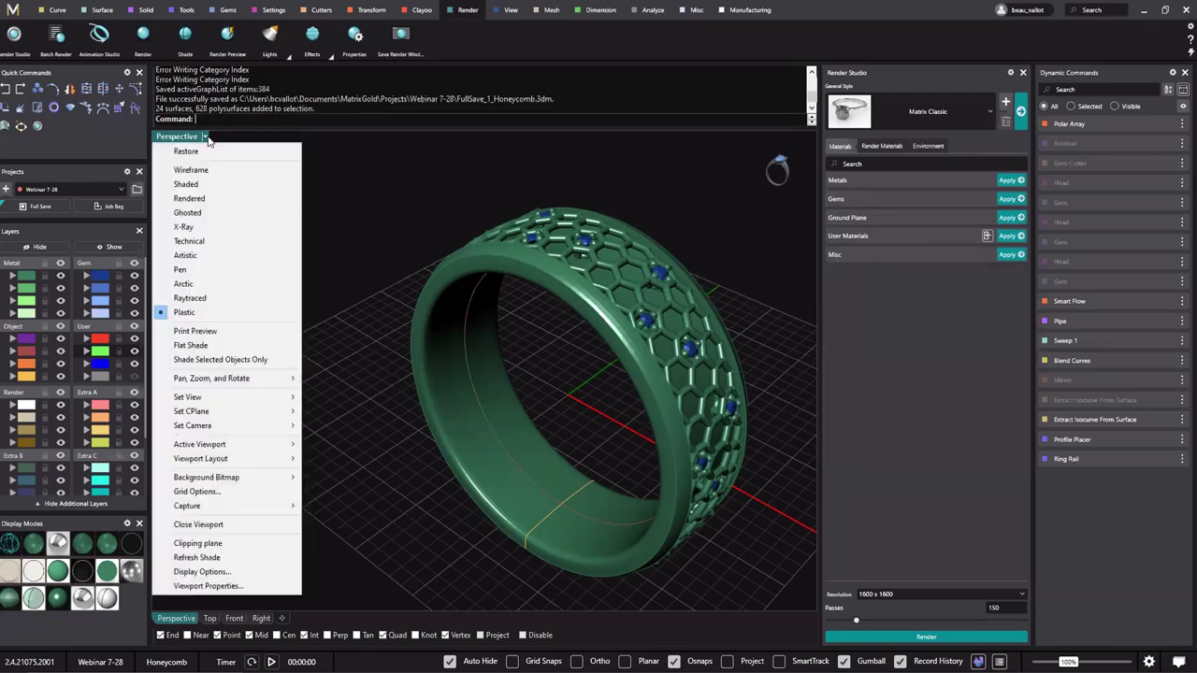
{"action": "left_click", "coordinate": [192, 301]}
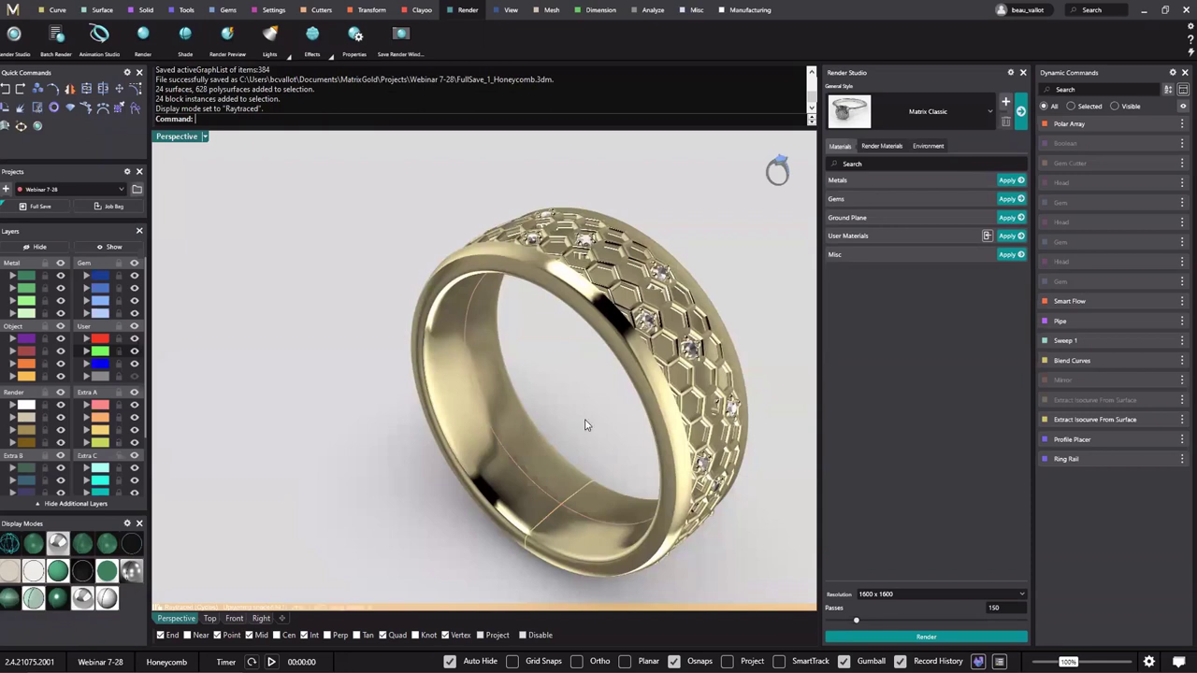
Undo the polar array of heads and diamonds, and redo it.
{"action": "right_click_drag", "start_coordinate": [611, 441], "coordinate": [467, 374], "text": "shift"}
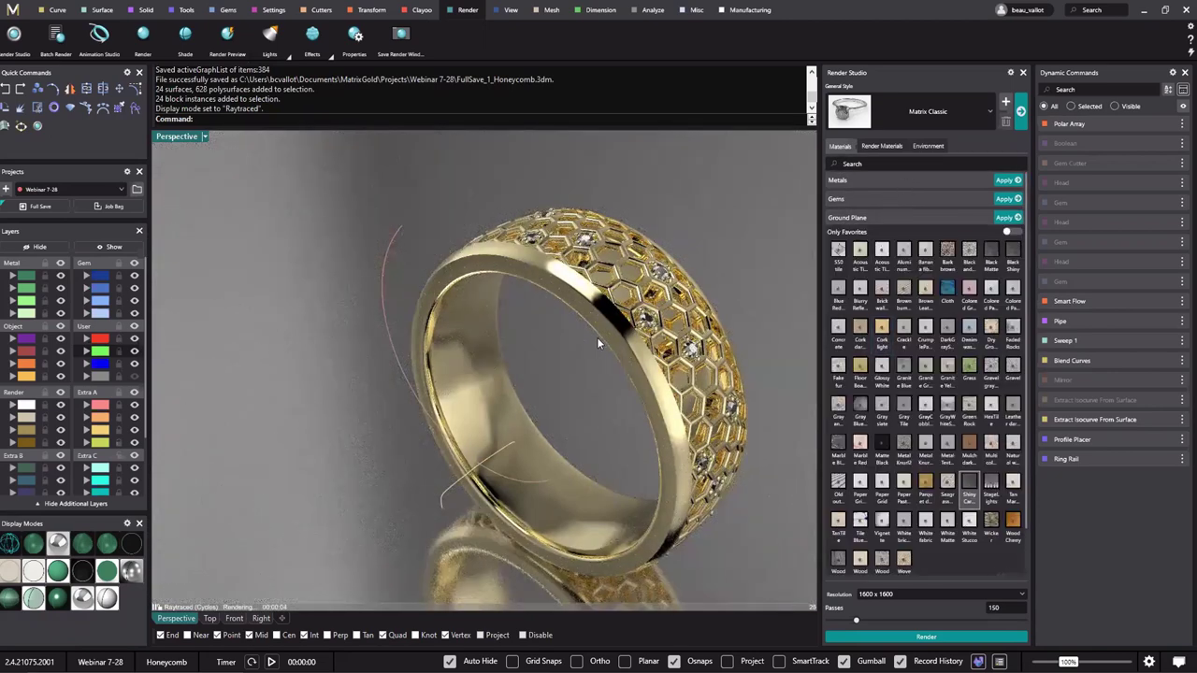
{"action": "key", "text": "ctrl+z"}
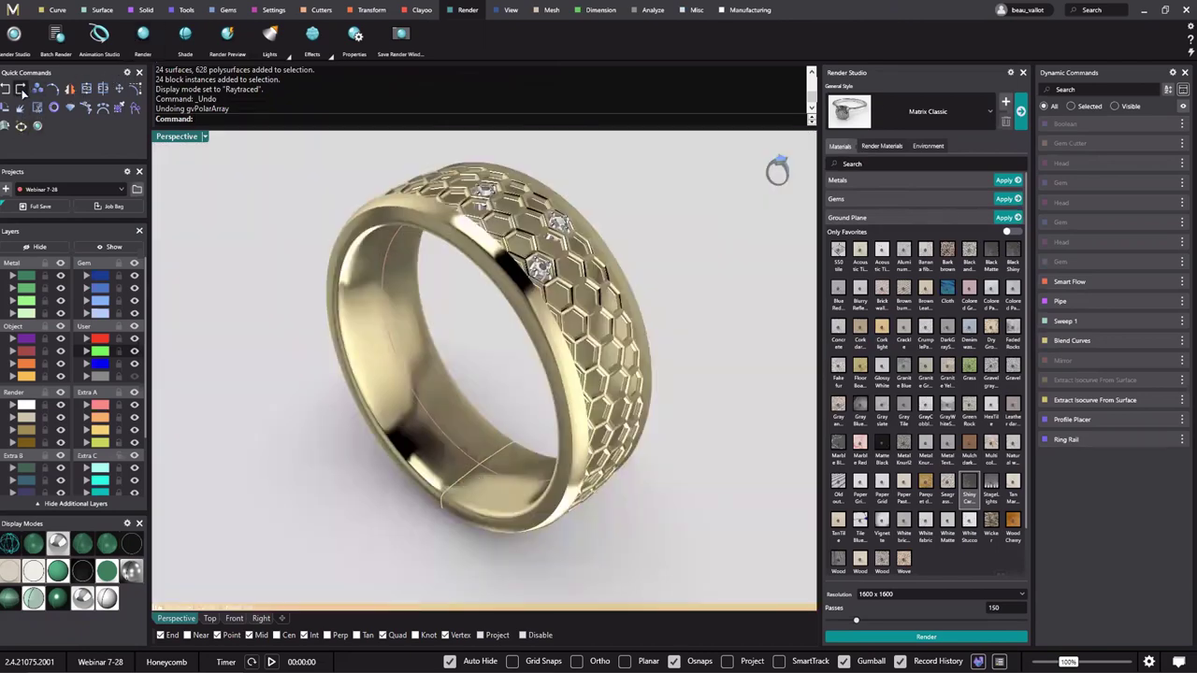
{"action": "key", "text": "ctrl+y"}
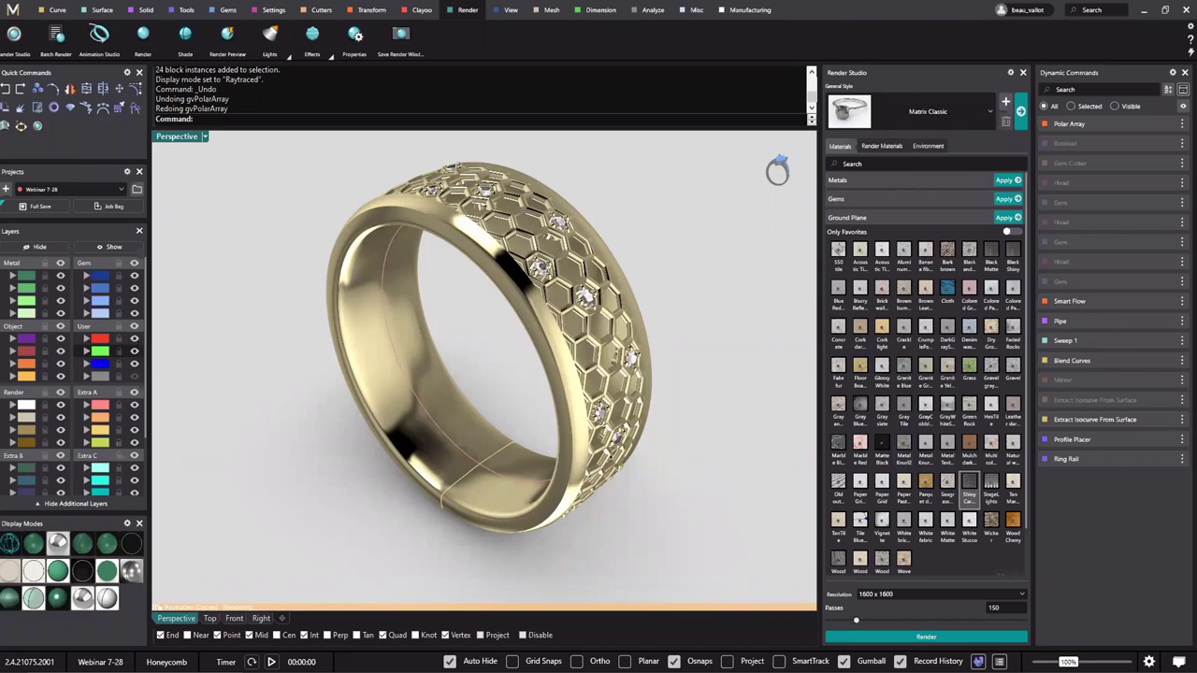
Switch to Snagit Editor, sample the gold colour from the ring in the reference photo, and copy the fill's hex code.
{"action": "key", "text": "alt+Tab"}
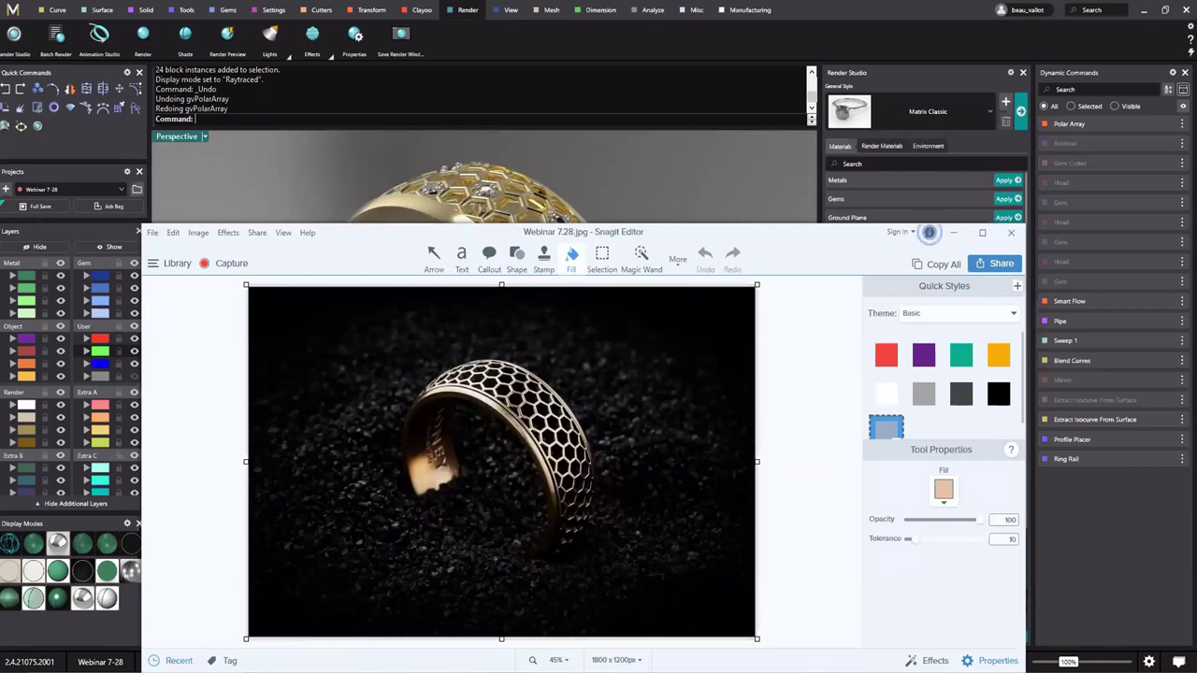
{"action": "left_click", "coordinate": [944, 491]}
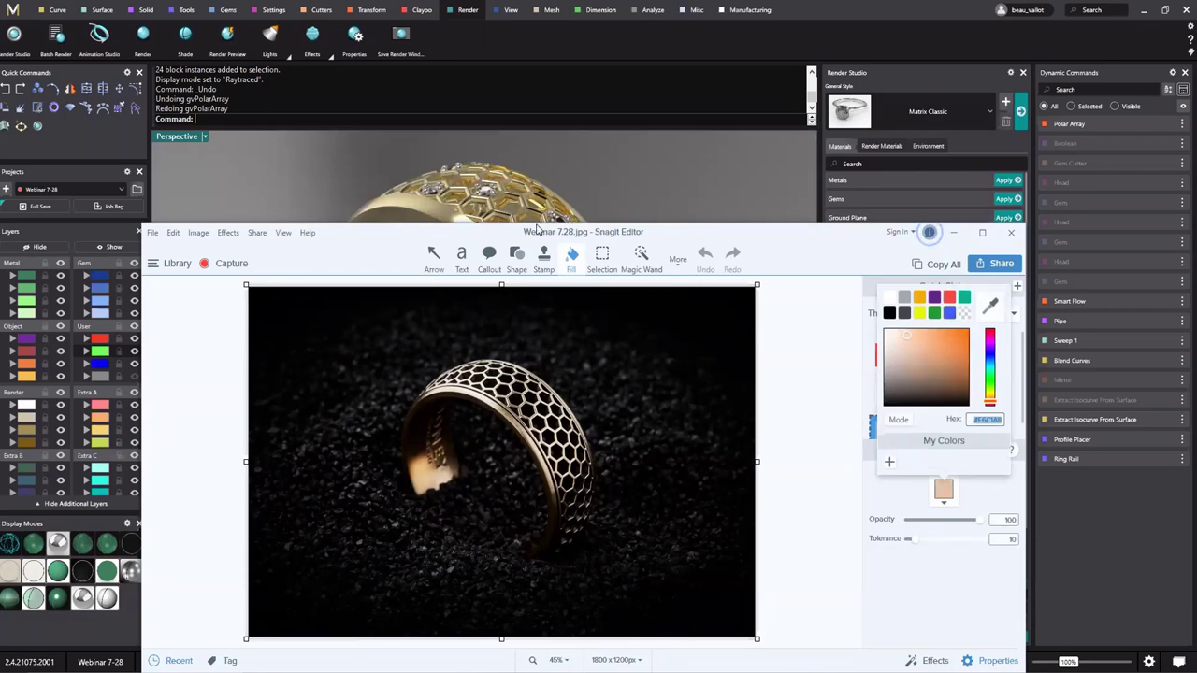
{"action": "left_click", "coordinate": [996, 307]}
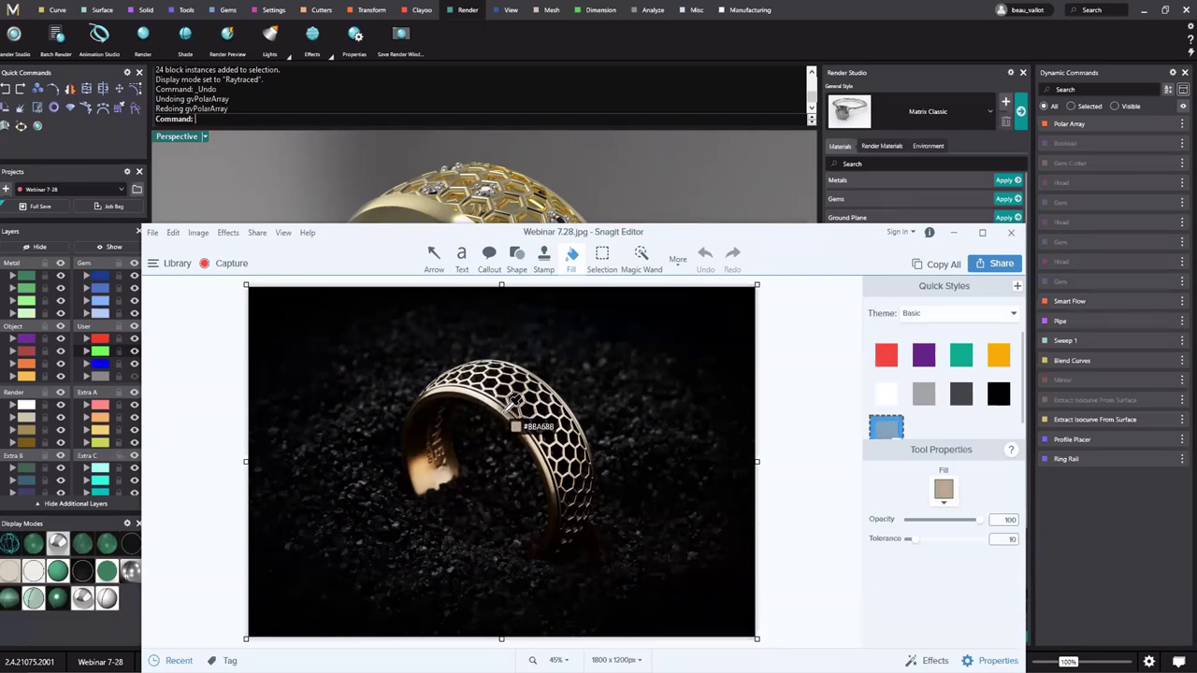
{"action": "left_click", "coordinate": [512, 402]}
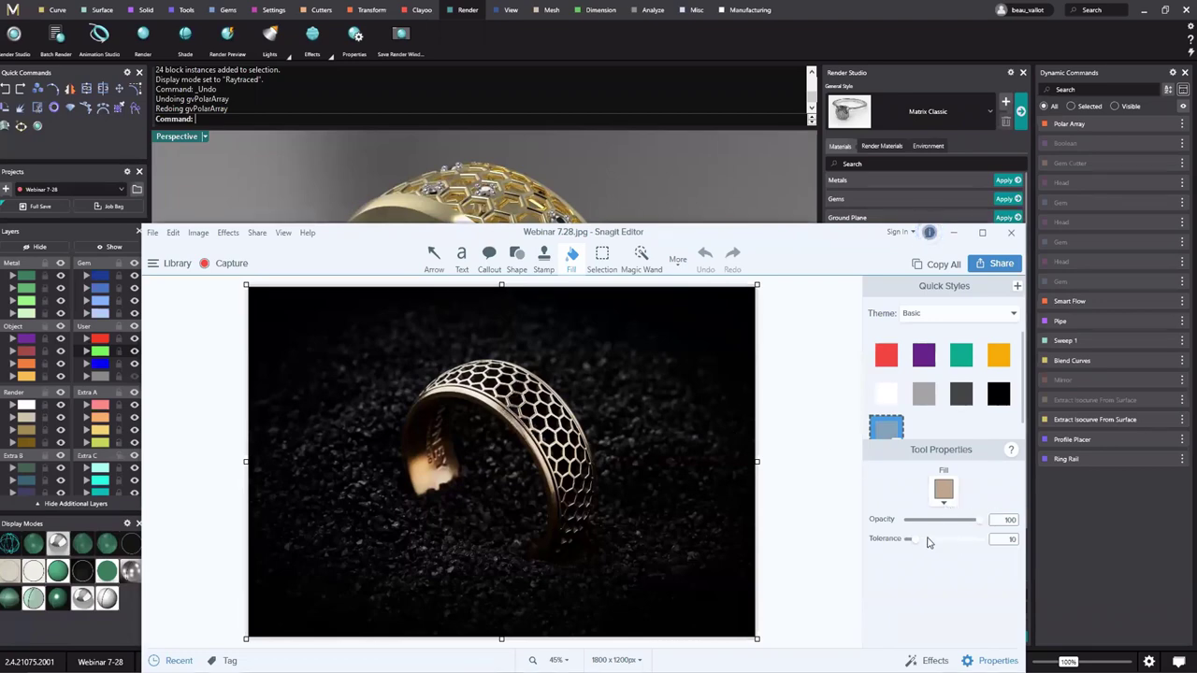
{"action": "left_click", "coordinate": [944, 501]}
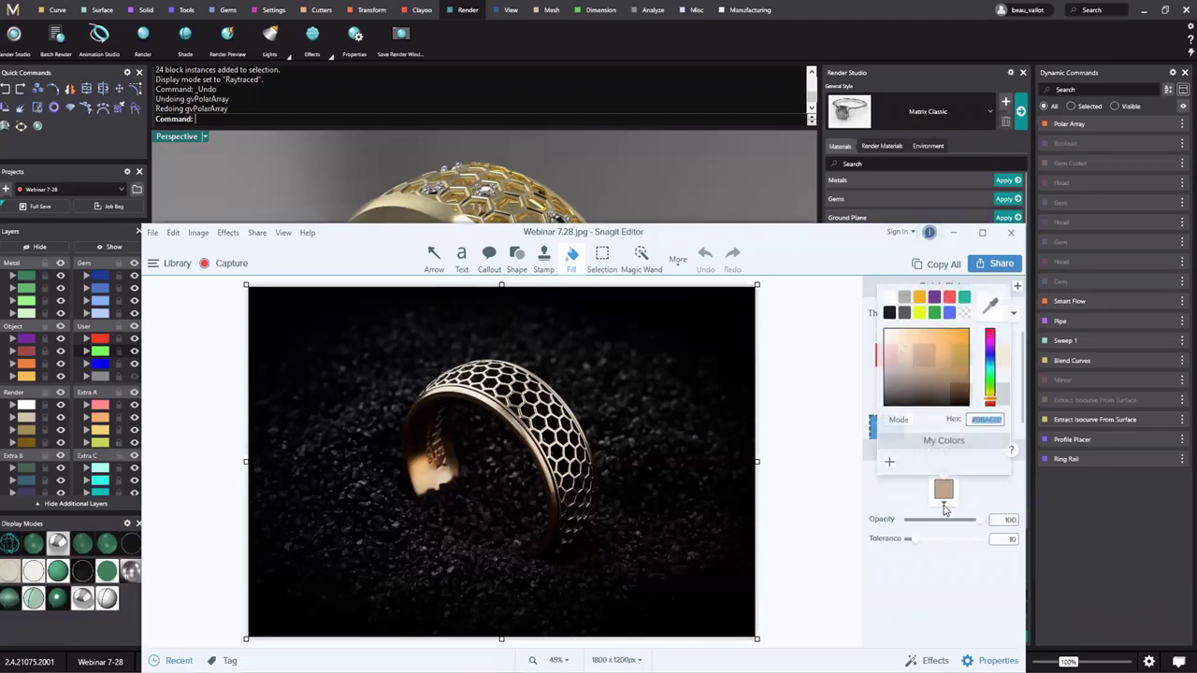
{"action": "left_click", "coordinate": [972, 419]}
{"action": "left_click_drag", "start_coordinate": [975, 422], "coordinate": [1010, 425]}
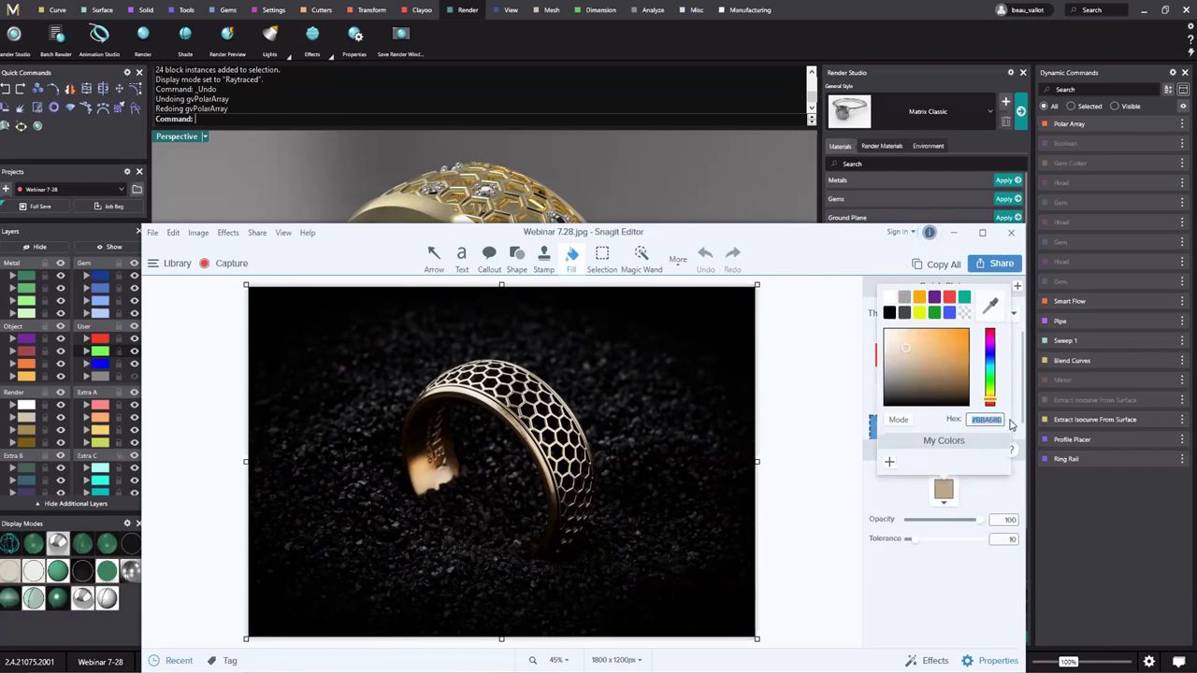
Return to the ring model in Matrix and limit the render materials in the document to those in use.
{"action": "left_click", "coordinate": [790, 249]}
{"action": "left_click", "coordinate": [930, 198]}
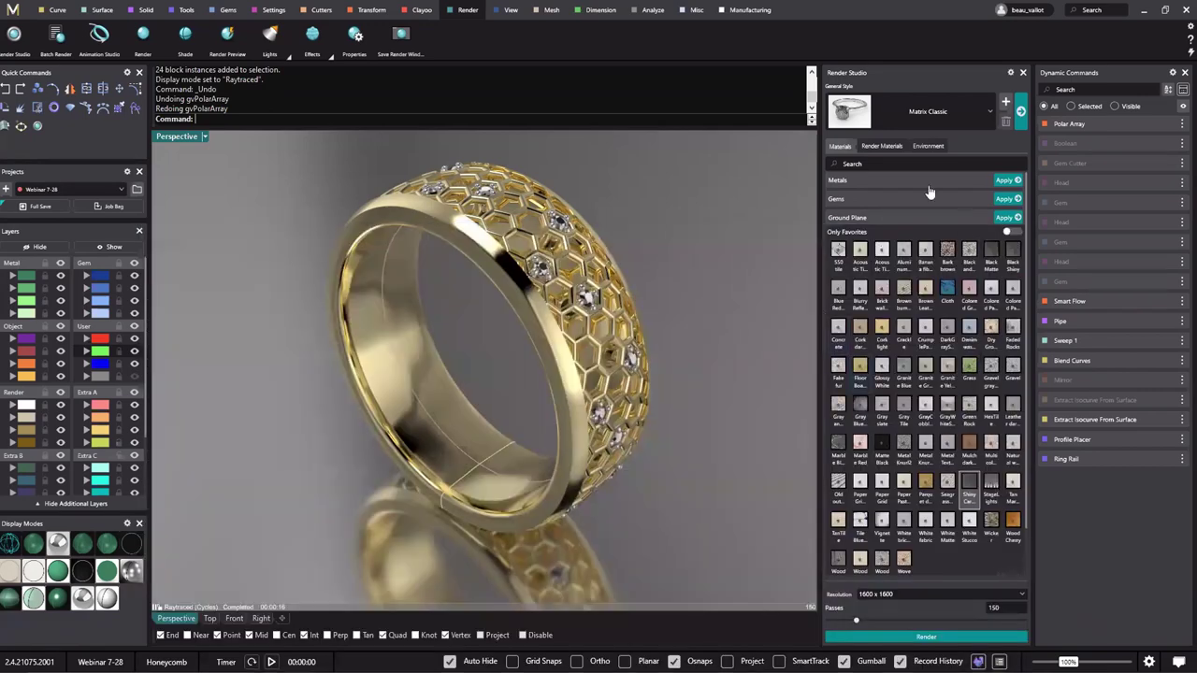
{"action": "left_click", "coordinate": [876, 147]}
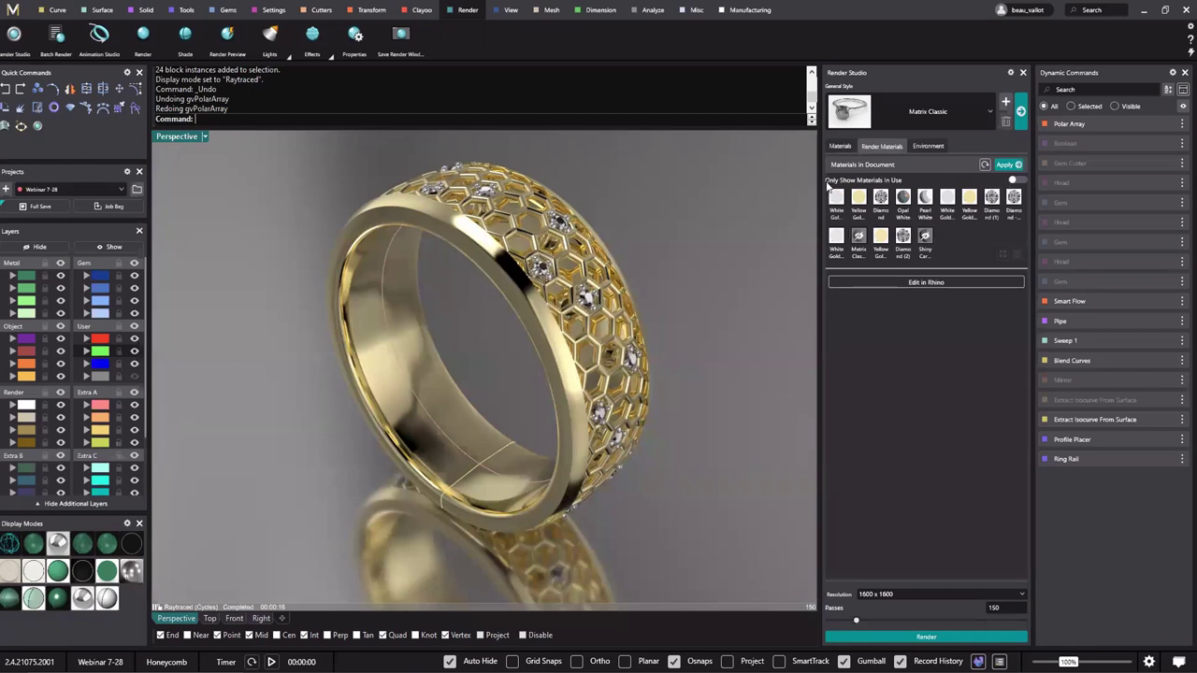
{"action": "left_click", "coordinate": [1016, 180]}
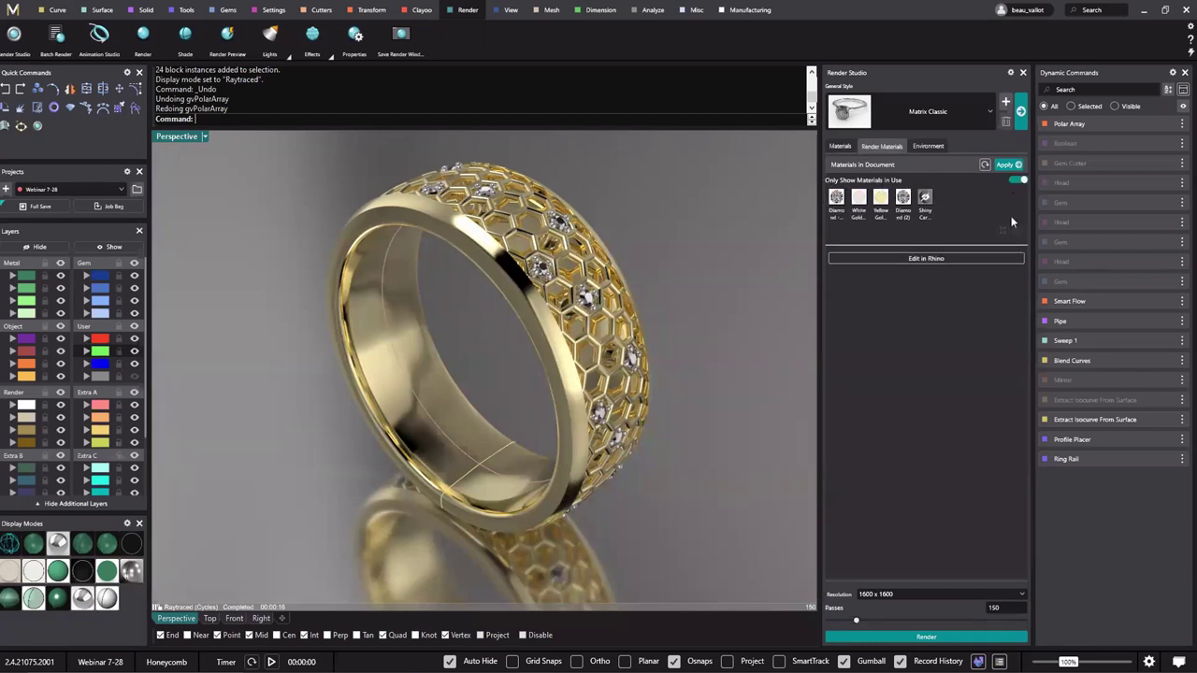
Set the Yellow Gold render material's colour to the hex code copied from the reference photo.
{"action": "left_click", "coordinate": [884, 211]}
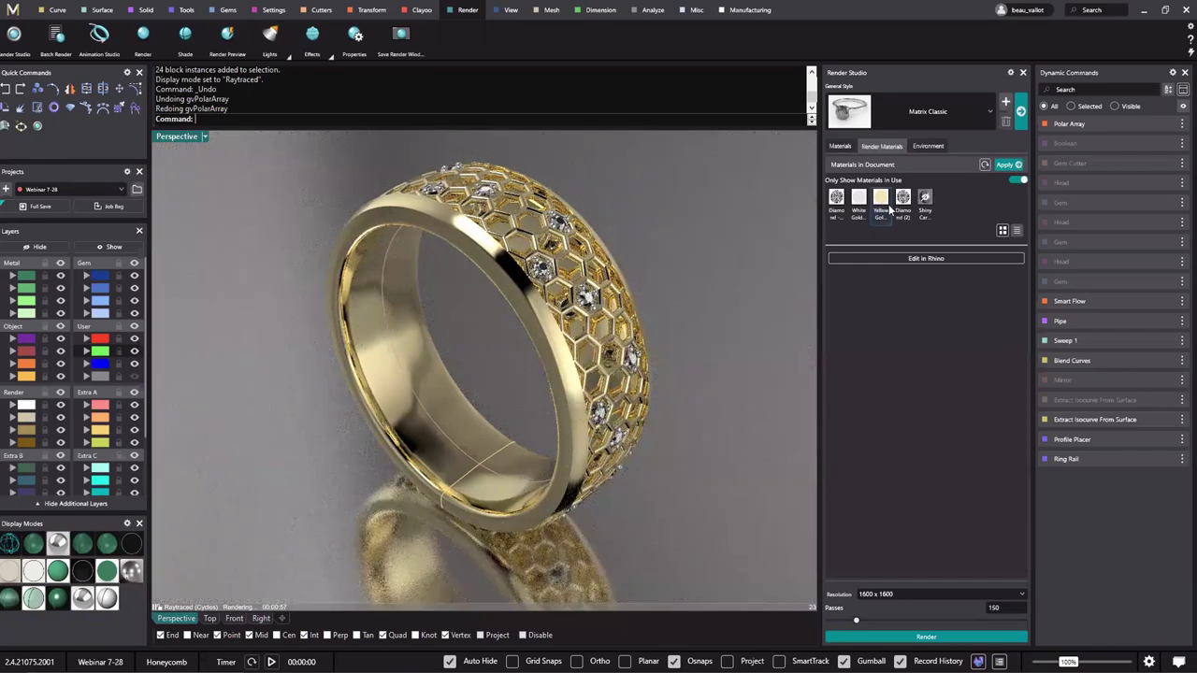
{"action": "left_click", "coordinate": [884, 214]}
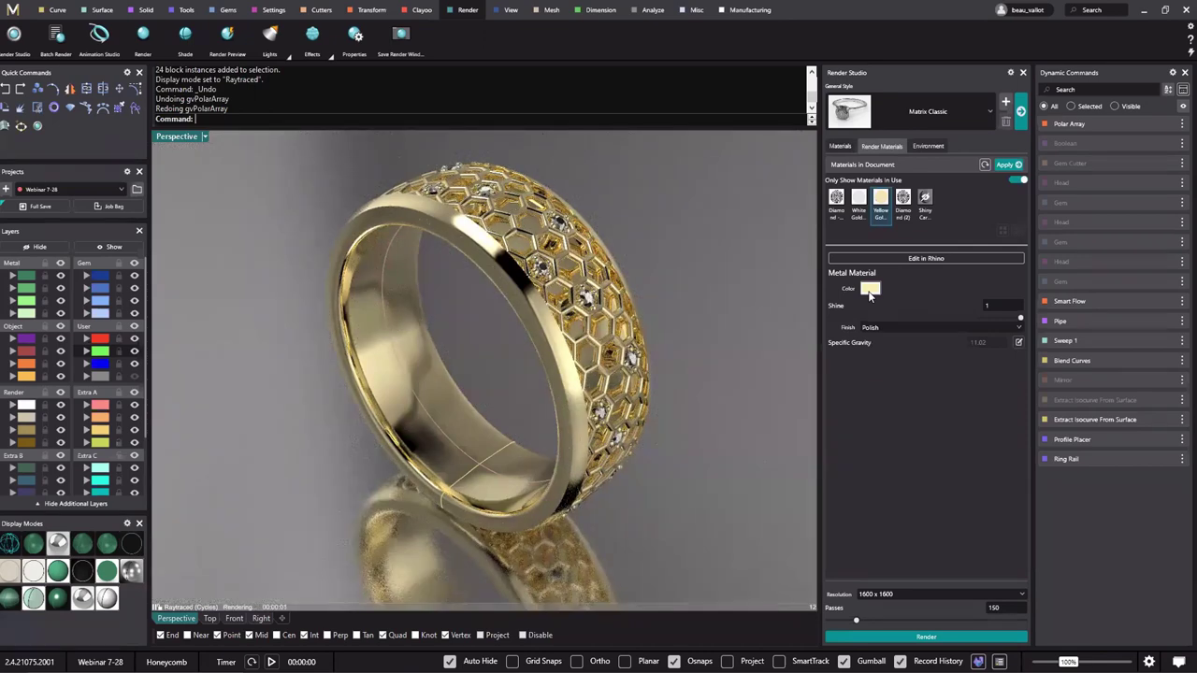
{"action": "left_click", "coordinate": [870, 290]}
{"action": "left_click", "coordinate": [952, 368]}
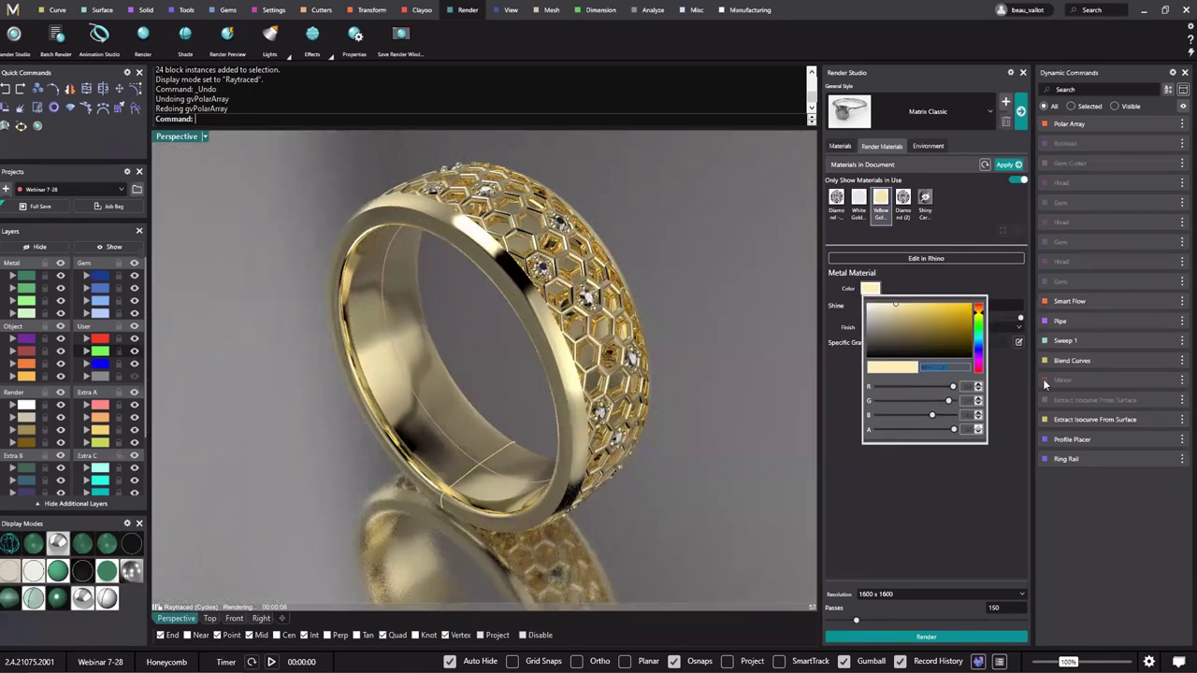
{"action": "key", "text": "Return"}
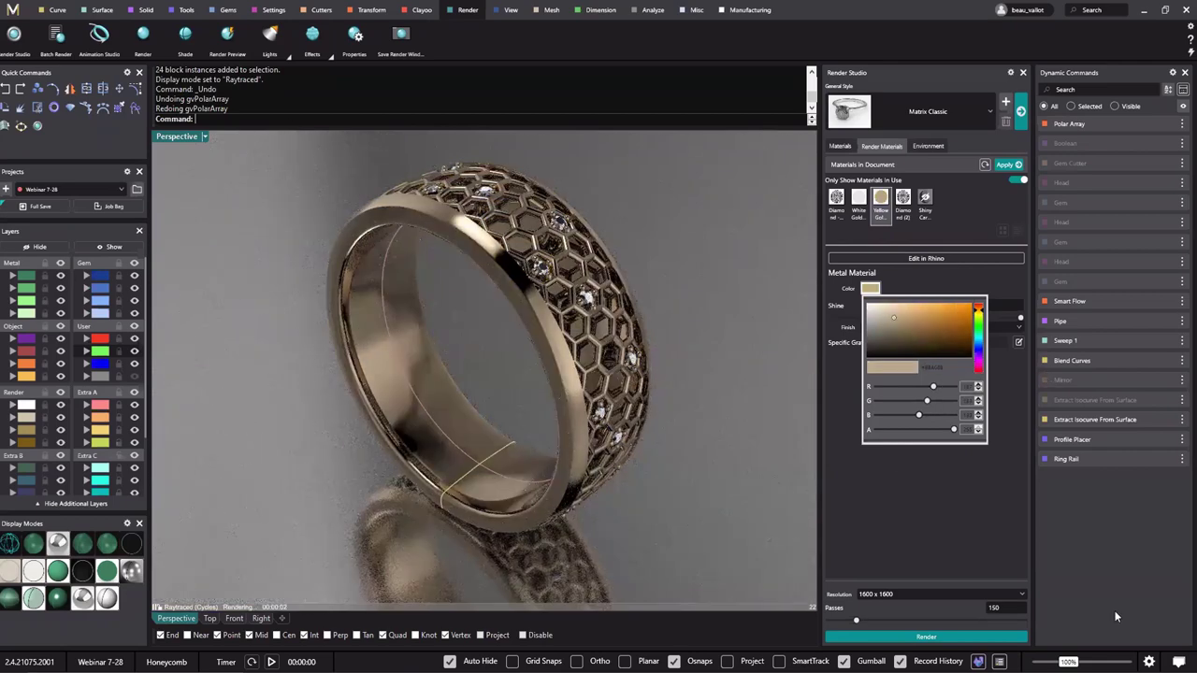
{"action": "left_click", "coordinate": [939, 539]}
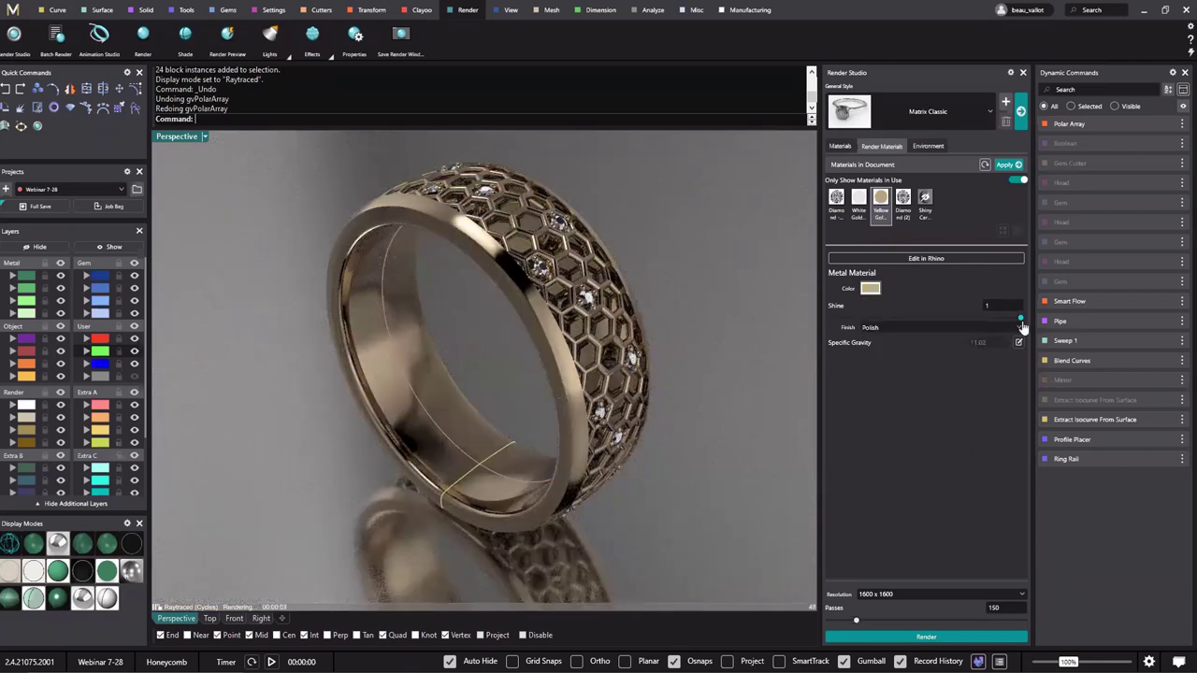
Try Shine values of 0.31 and 0.8 on the Yellow Gold material, comparing the ring with the reference photo.
{"action": "left_click_drag", "start_coordinate": [1013, 324], "coordinate": [889, 318]}
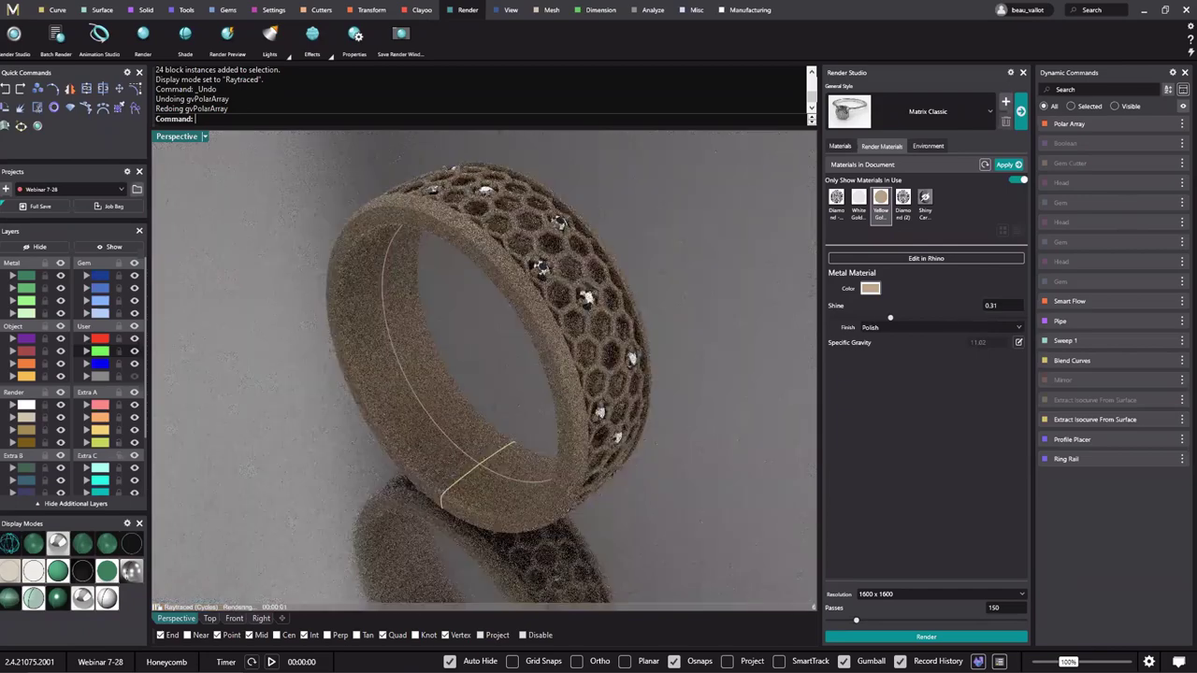
{"action": "key", "text": "alt+Tab"}
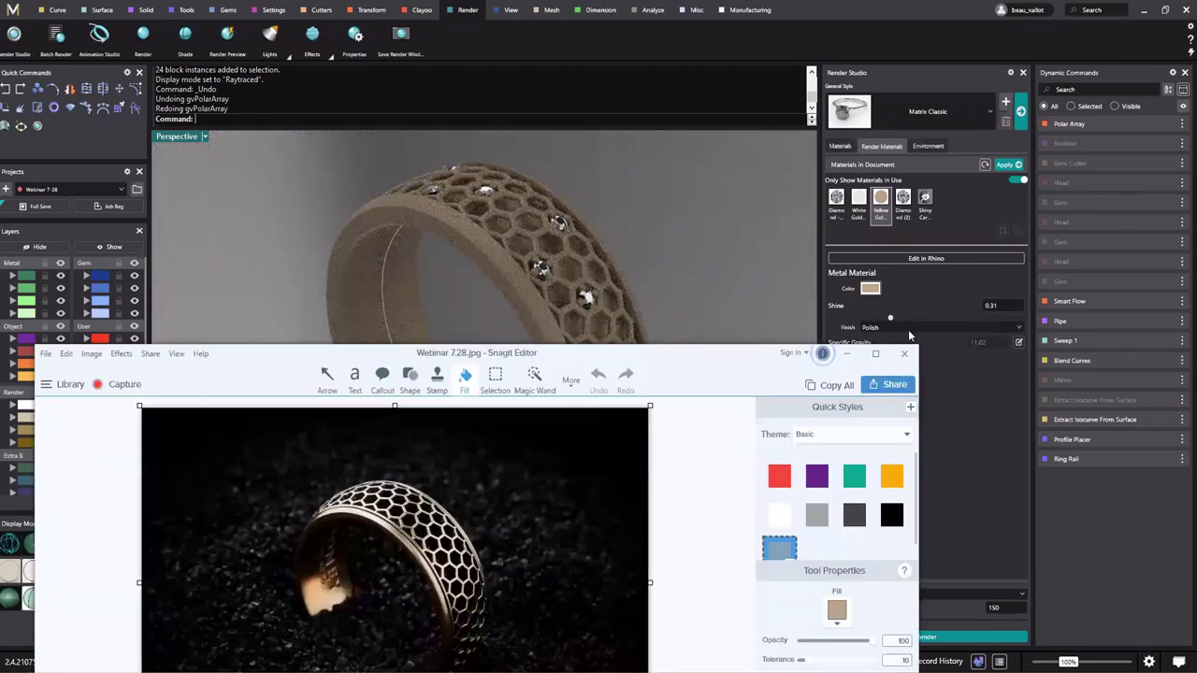
{"action": "key", "text": "alt+Tab"}
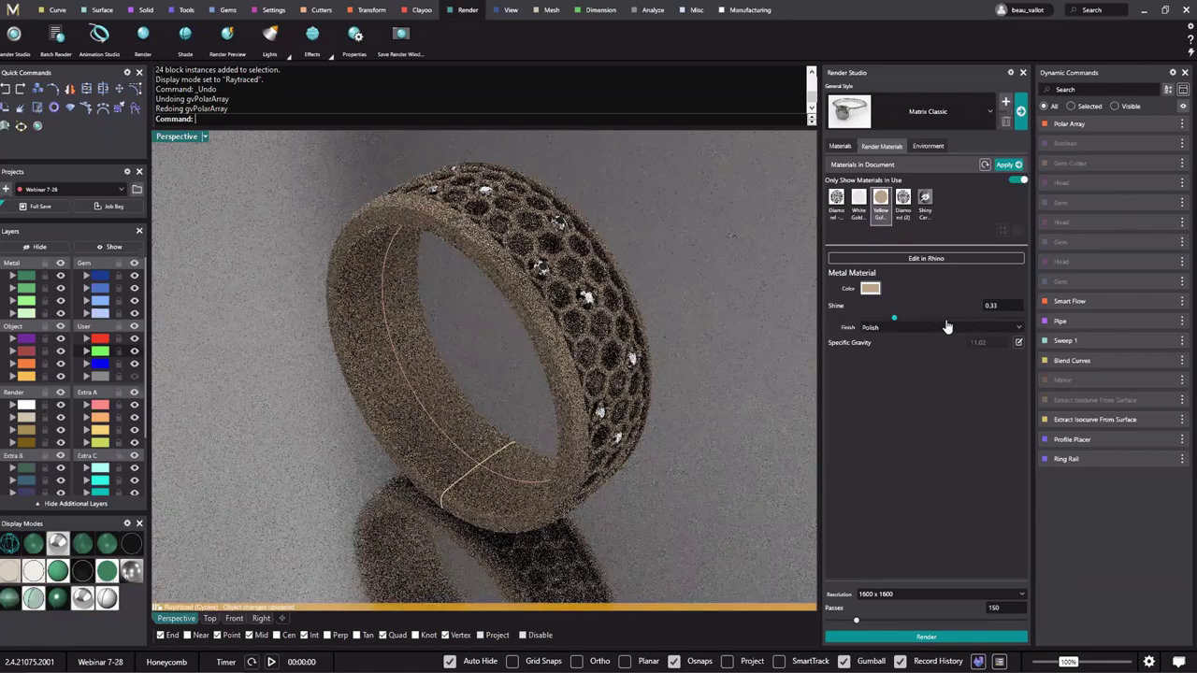
{"action": "left_click_drag", "start_coordinate": [955, 319], "coordinate": [983, 318]}
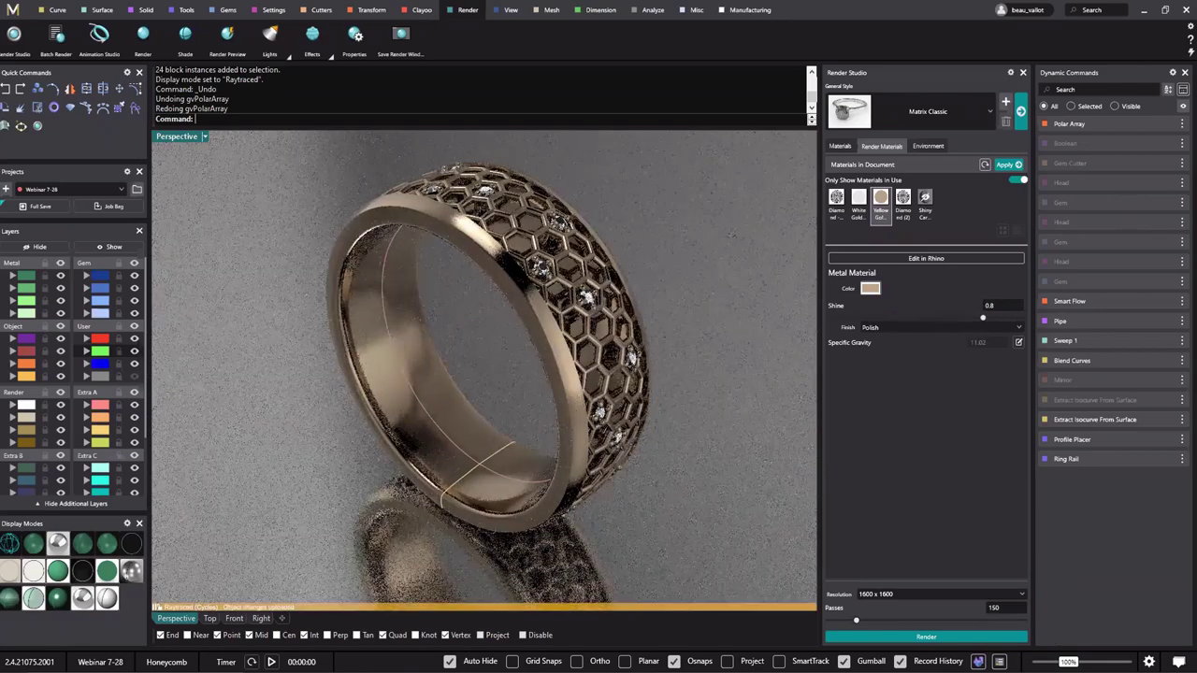
{"action": "key", "text": "alt+Tab"}
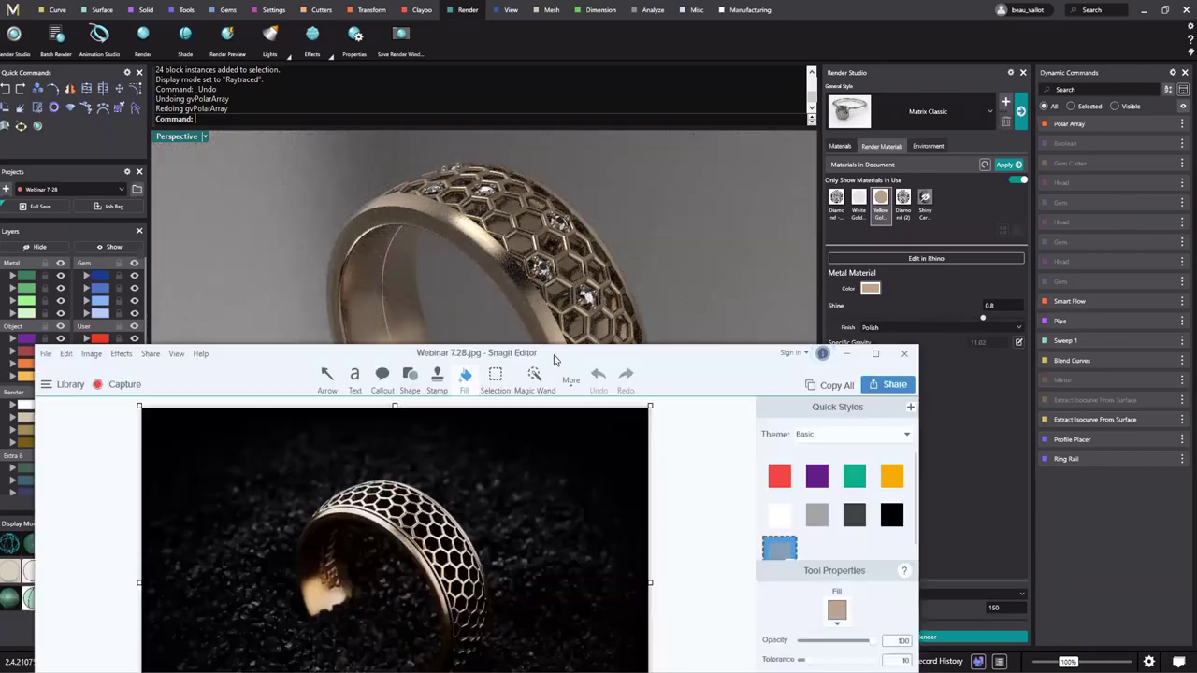
{"action": "left_click_drag", "start_coordinate": [554, 356], "coordinate": [706, 441]}
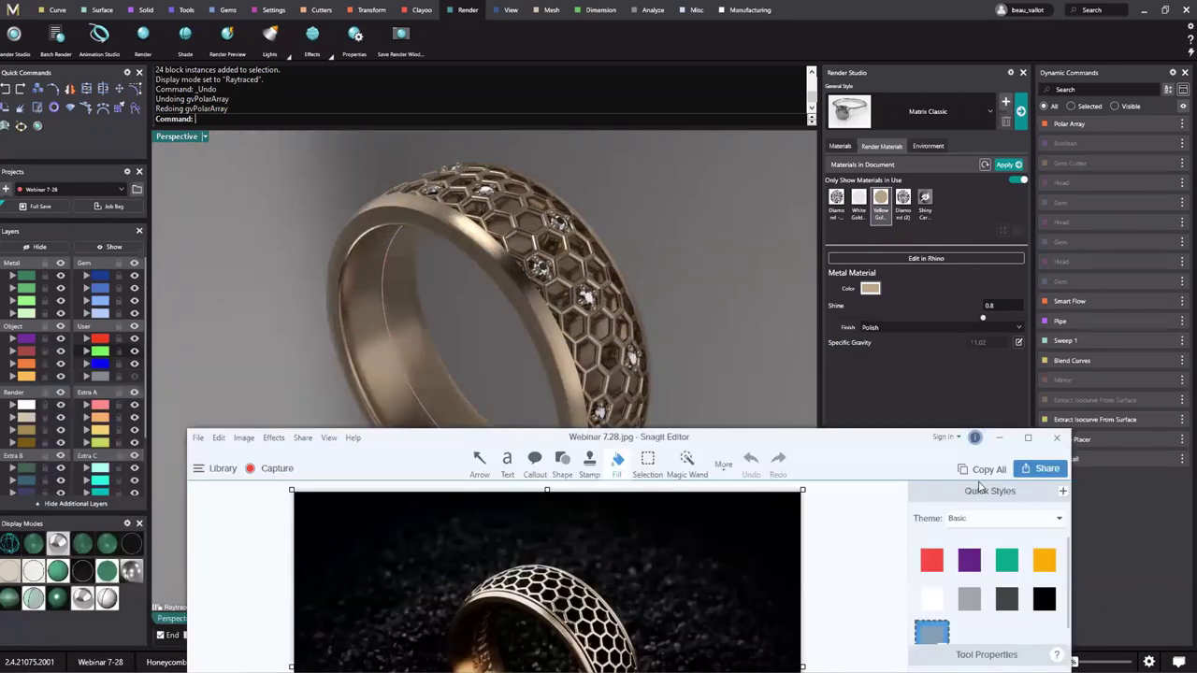
Set the Yellow Gold material's Shine to 0.85.
{"action": "left_click_drag", "start_coordinate": [989, 320], "coordinate": [997, 318]}
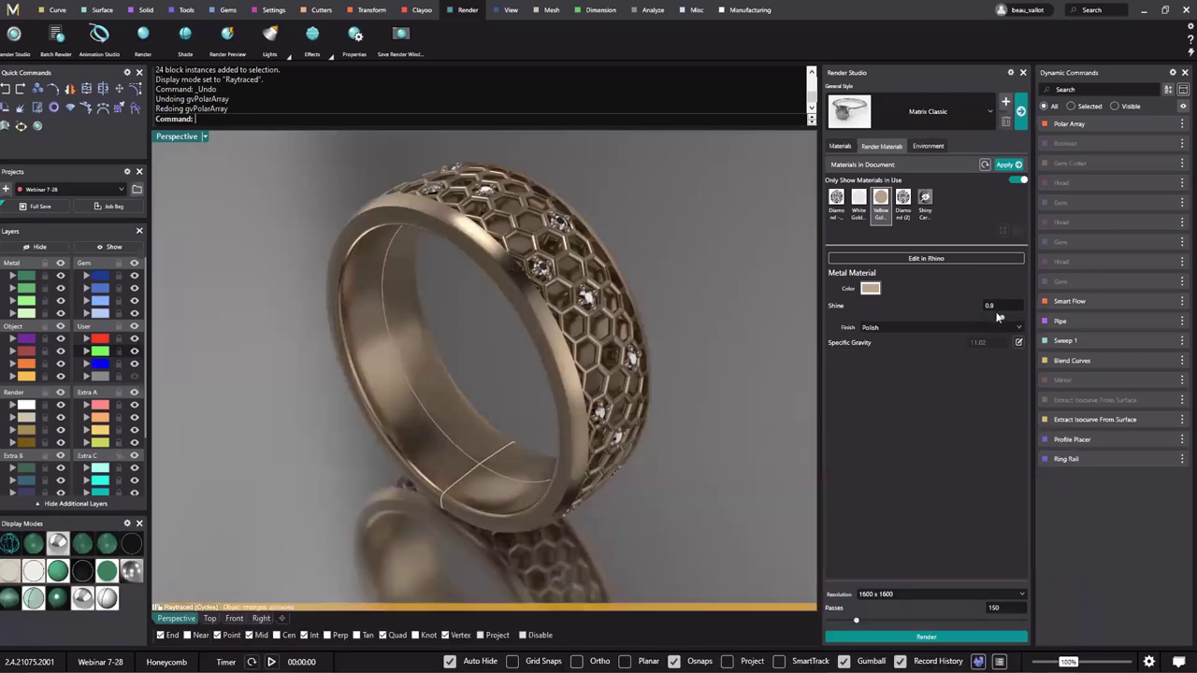
{"action": "left_click", "coordinate": [997, 305]}
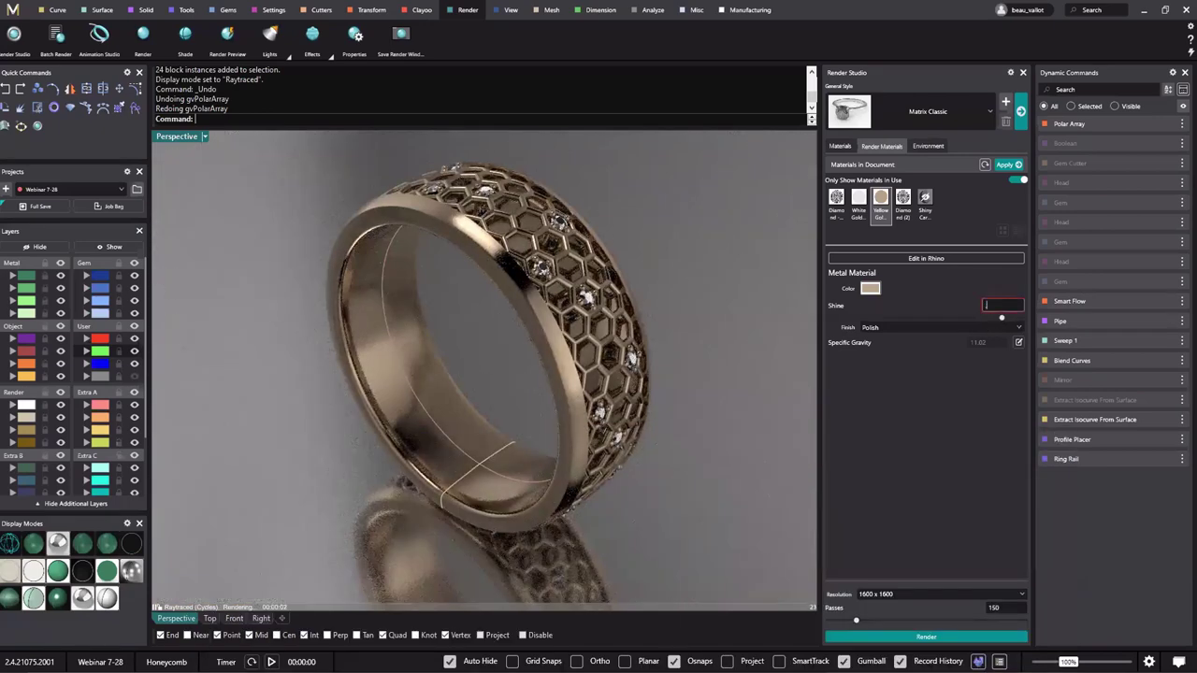
{"action": "type", "text": "0.85"}
{"action": "key", "text": "Return"}
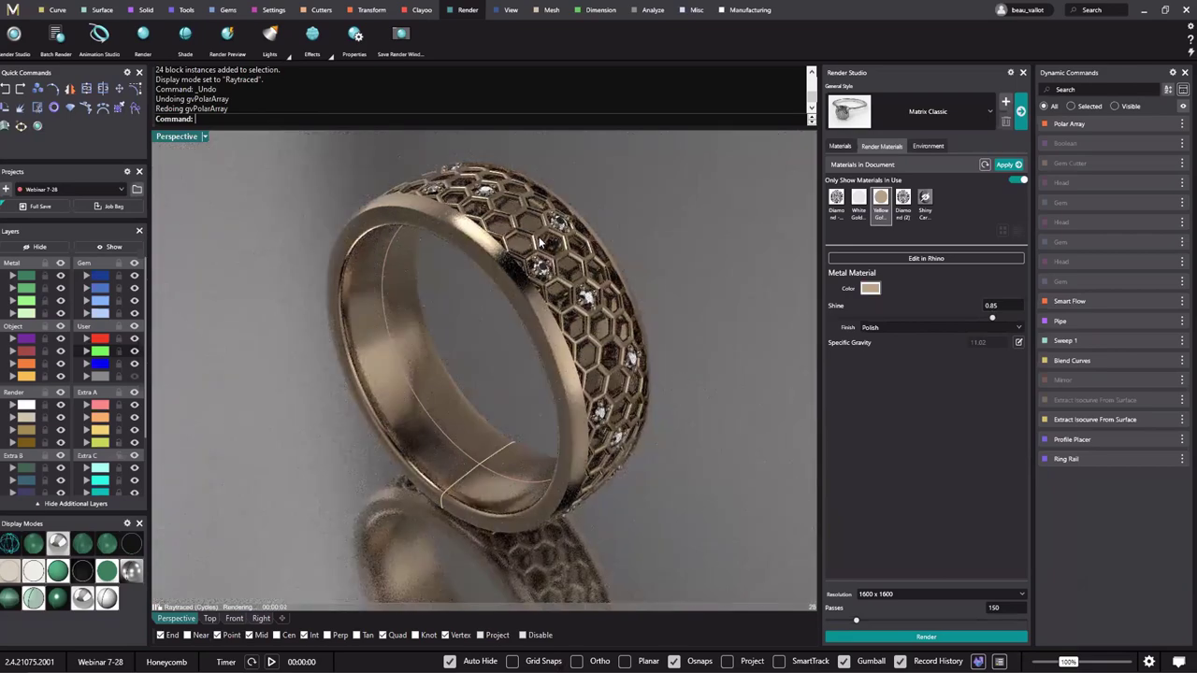
Enable the raytraced preview render for the Diamond (2) gem material.
{"action": "scroll", "coordinate": [536, 241], "scroll_direction": "up", "scroll_amount": 3}
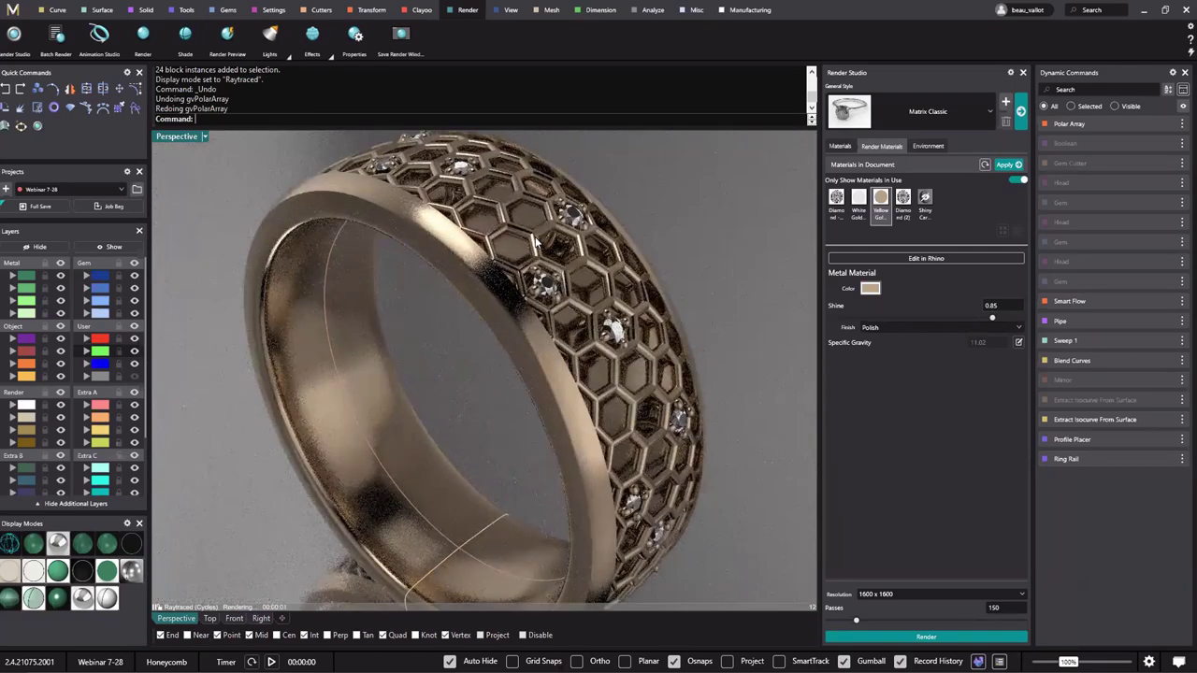
{"action": "left_click", "coordinate": [902, 198]}
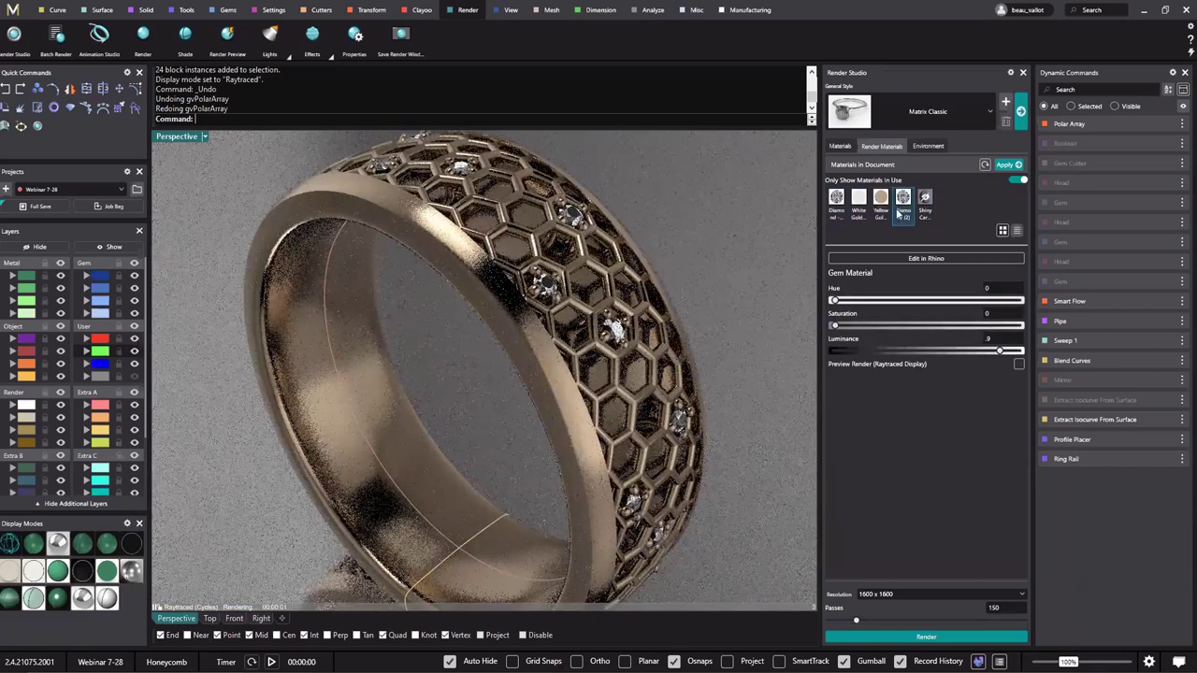
{"action": "left_click", "coordinate": [1019, 365]}
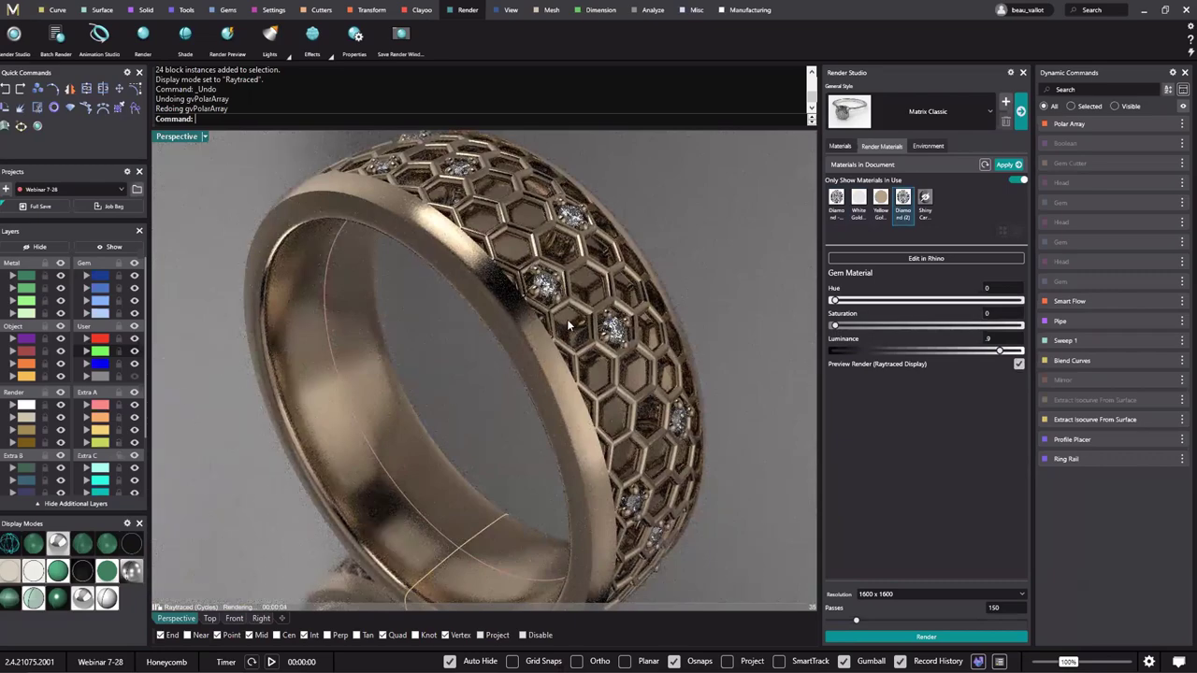
Restore the four-viewport layout from the maximized Perspective view and make the Top view active.
{"action": "scroll", "coordinate": [580, 519], "scroll_direction": "down", "scroll_amount": 2}
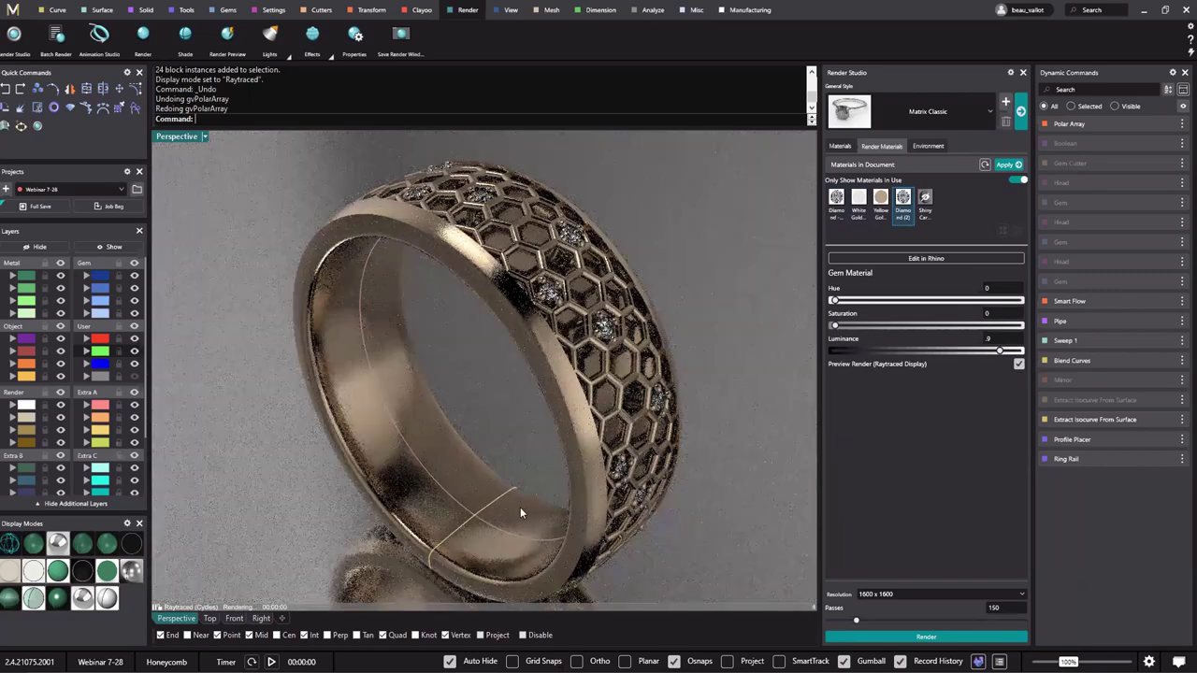
{"action": "right_click_drag", "start_coordinate": [520, 416], "coordinate": [513, 400]}
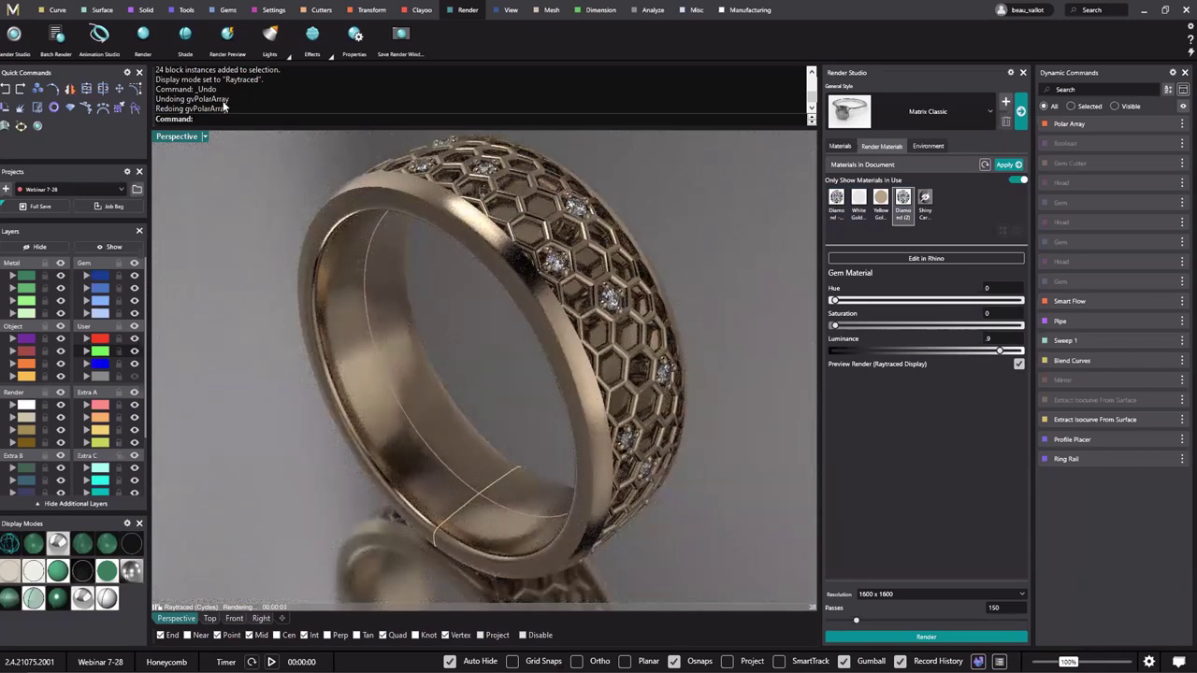
{"action": "double_click", "coordinate": [166, 138]}
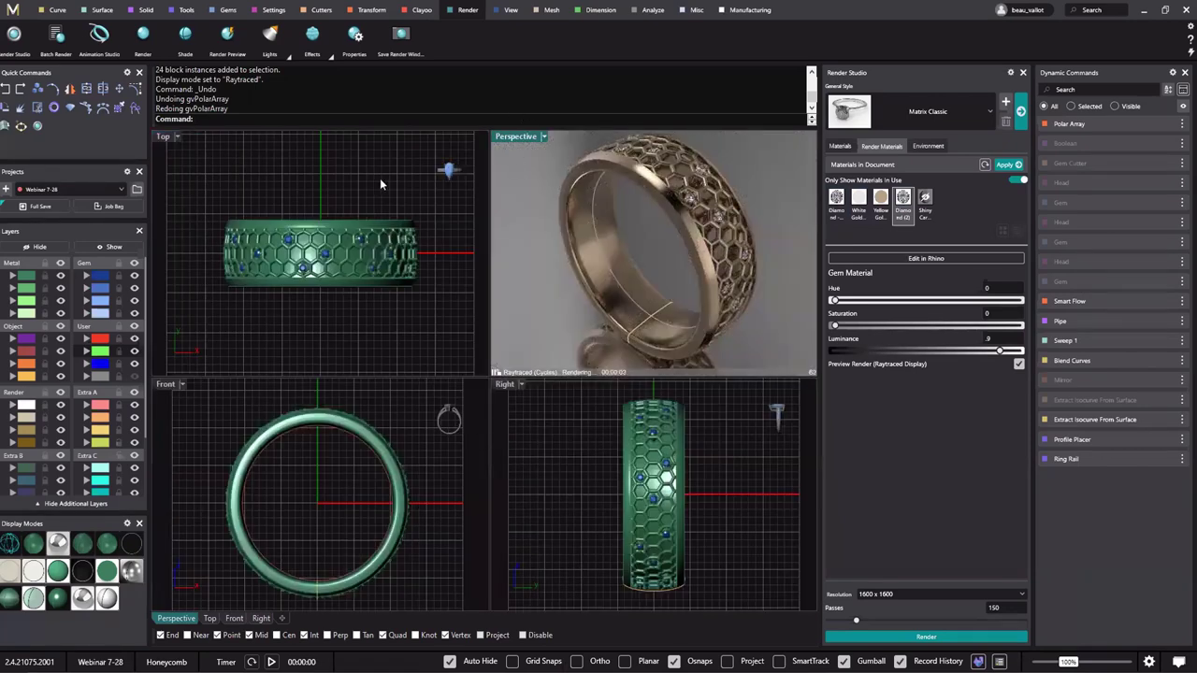
{"action": "left_click", "coordinate": [379, 182]}
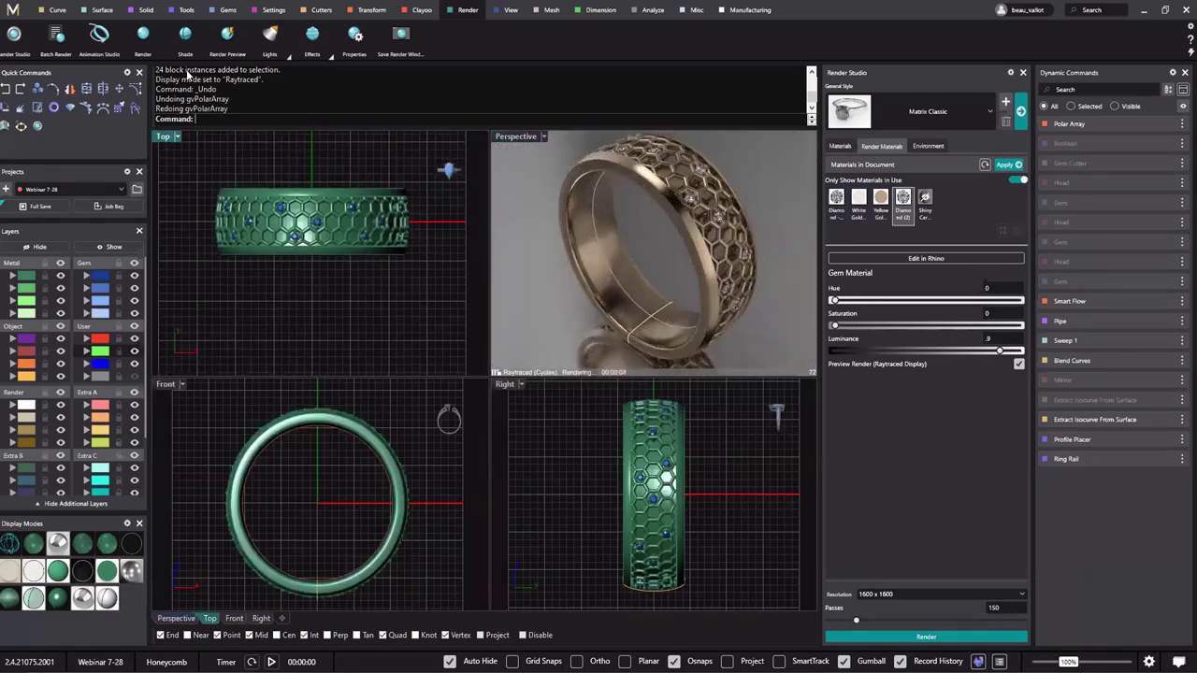
{"action": "left_click", "coordinate": [289, 58]}
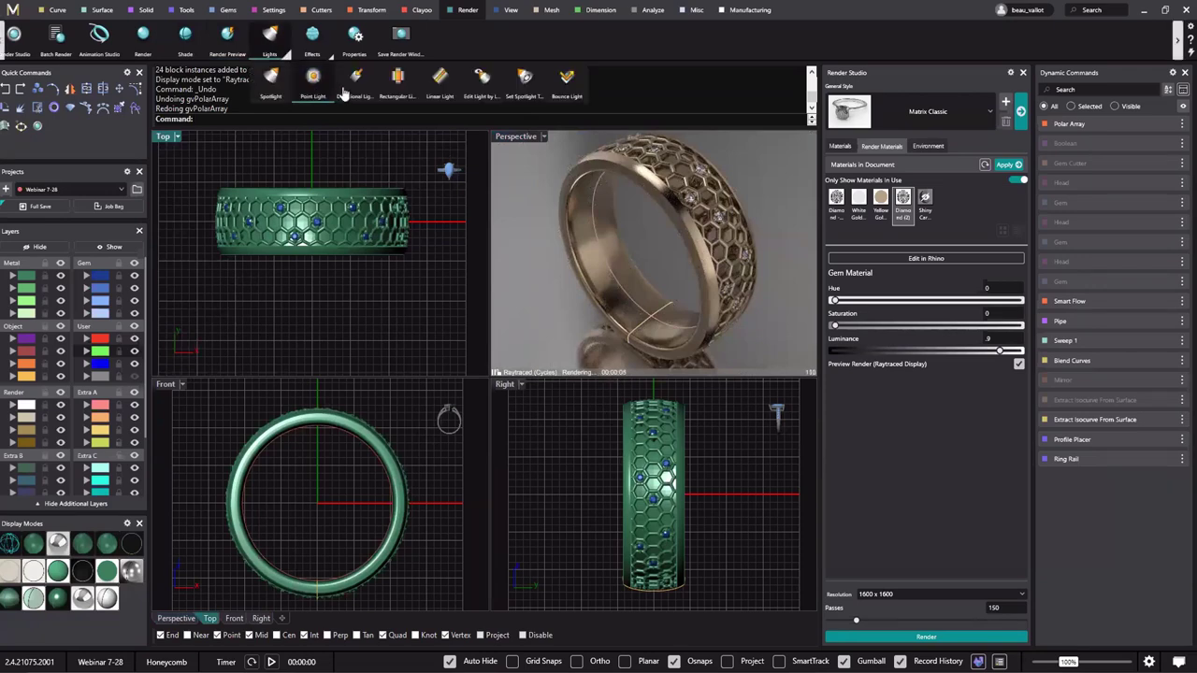
{"action": "left_click", "coordinate": [397, 82]}
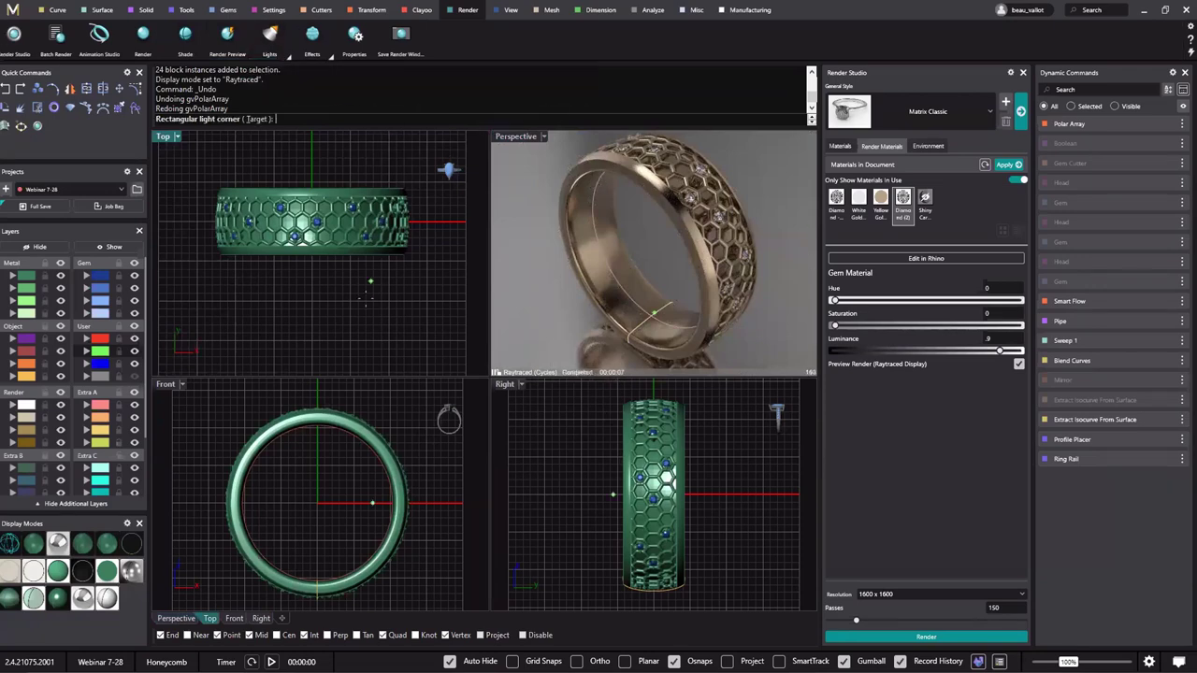
{"action": "key", "text": "Escape"}
Add a directional light in the Top view, below and to the right of the ring, pointing diagonally up toward it.
{"action": "left_click", "coordinate": [289, 58]}
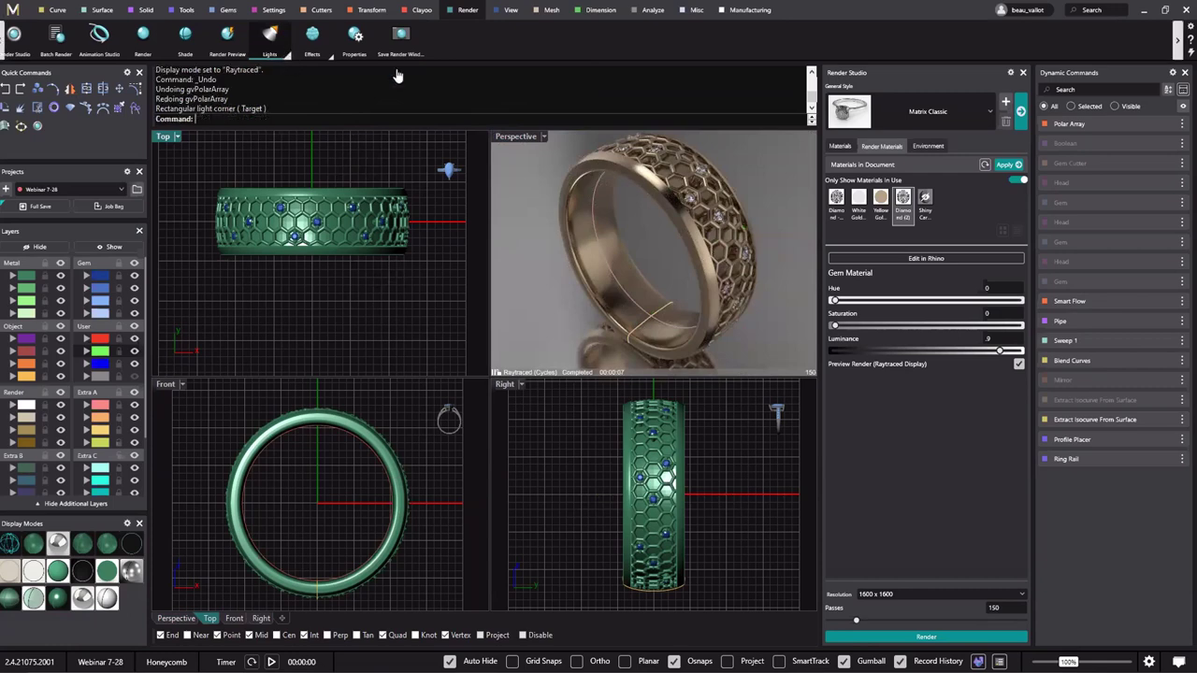
{"action": "left_click", "coordinate": [355, 80]}
{"action": "left_click", "coordinate": [439, 334]}
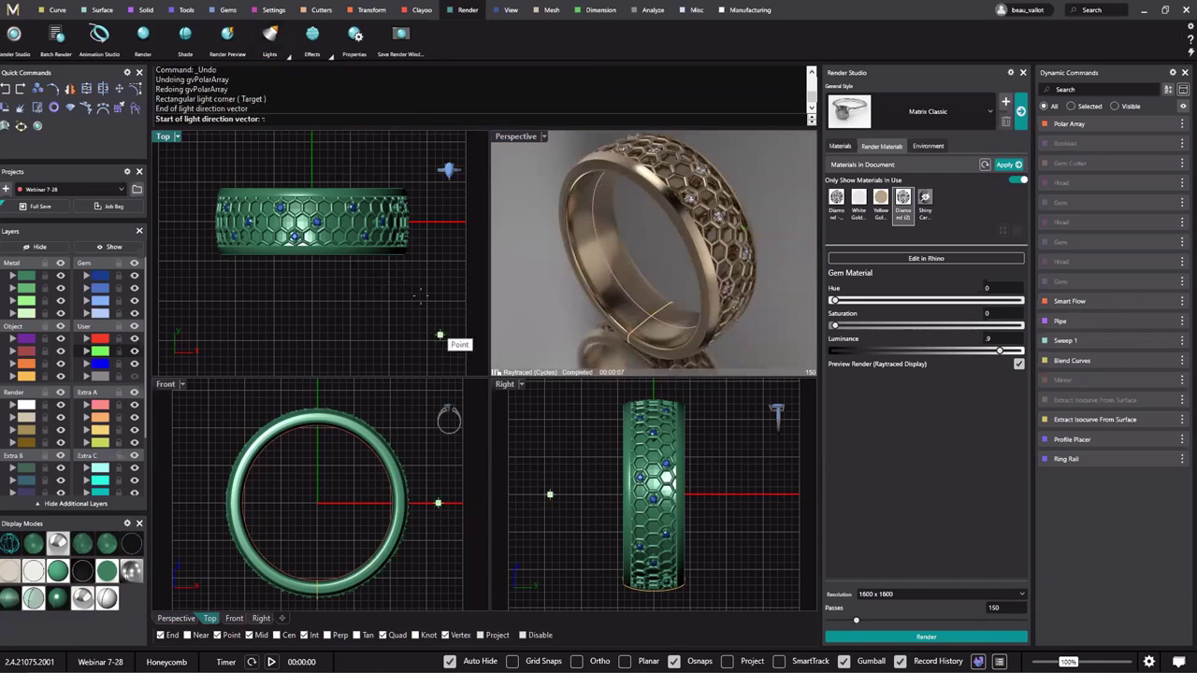
{"action": "left_click", "coordinate": [458, 359]}
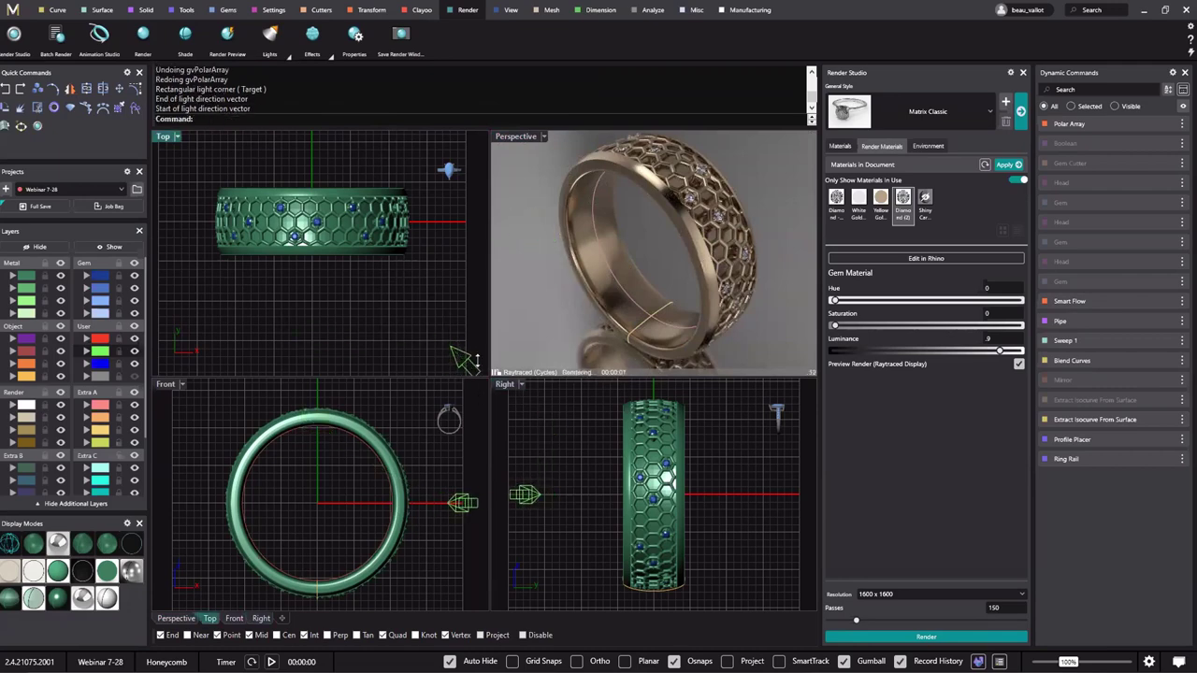
Mirror the directional light with a copy across the vertical axis through the origin in the Front view.
{"action": "left_click", "coordinate": [474, 504]}
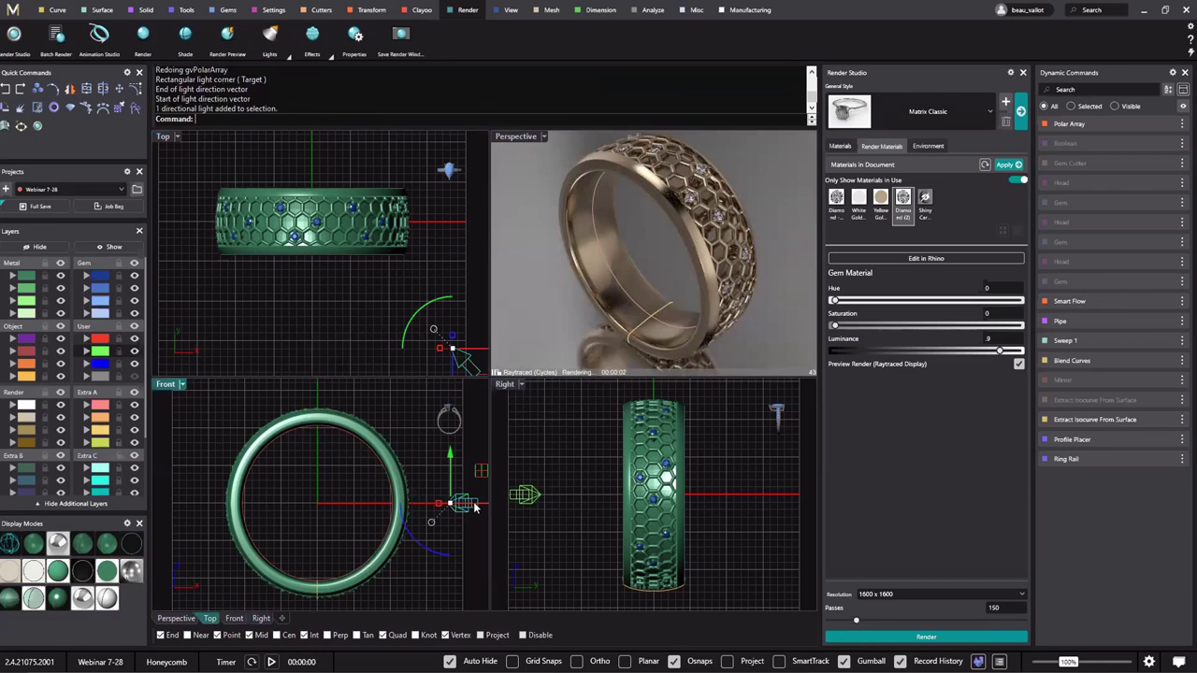
{"action": "left_click", "coordinate": [68, 91]}
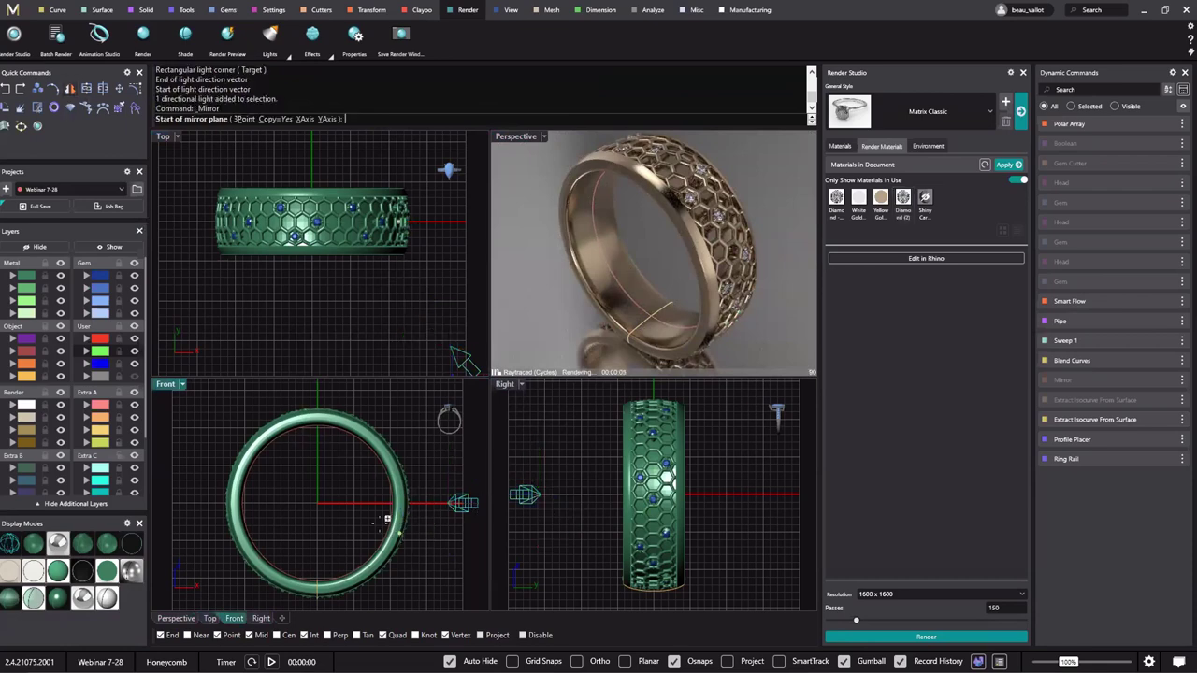
{"action": "left_click", "coordinate": [318, 504]}
{"action": "left_click", "coordinate": [321, 460]}
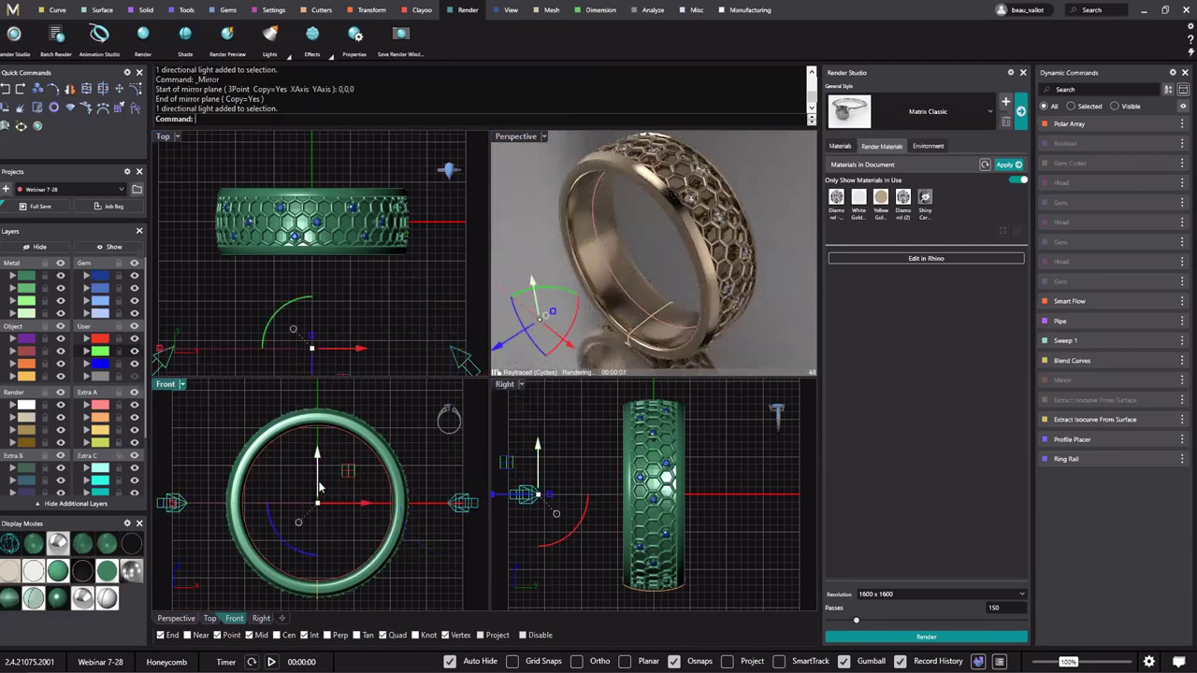
Raise both directional lights above the ring and tilt them in the Right view so they point down toward it.
{"action": "left_click_drag", "start_coordinate": [318, 472], "coordinate": [316, 391]}
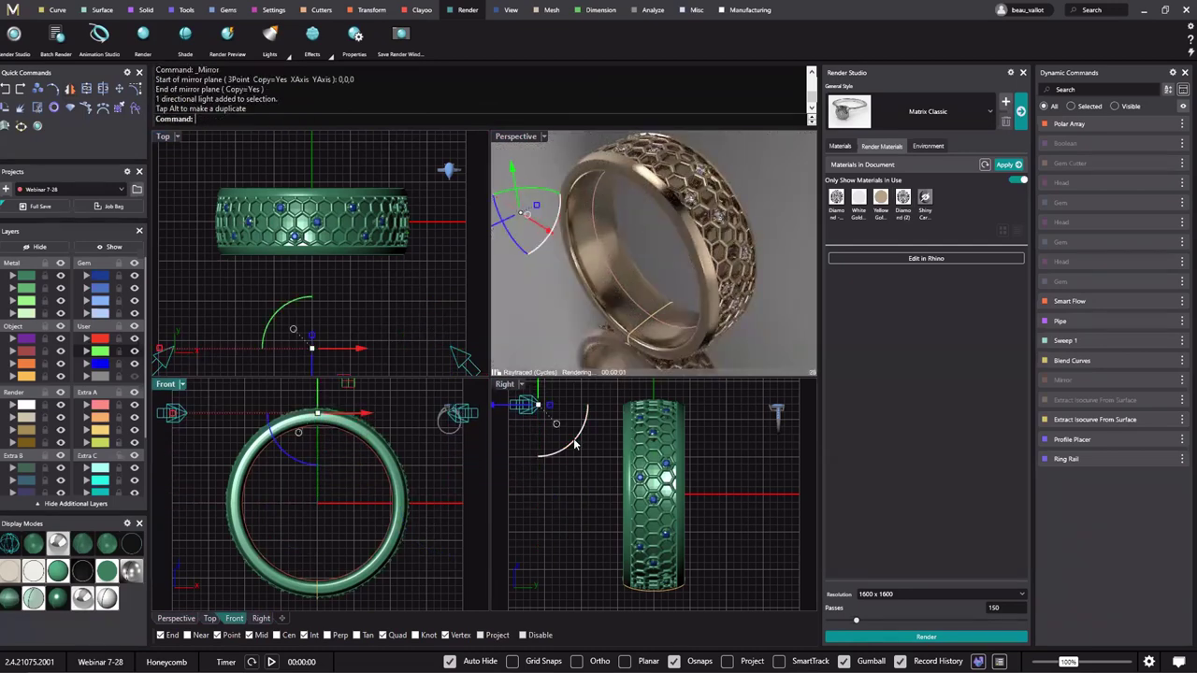
{"action": "left_click_drag", "start_coordinate": [574, 441], "coordinate": [573, 458]}
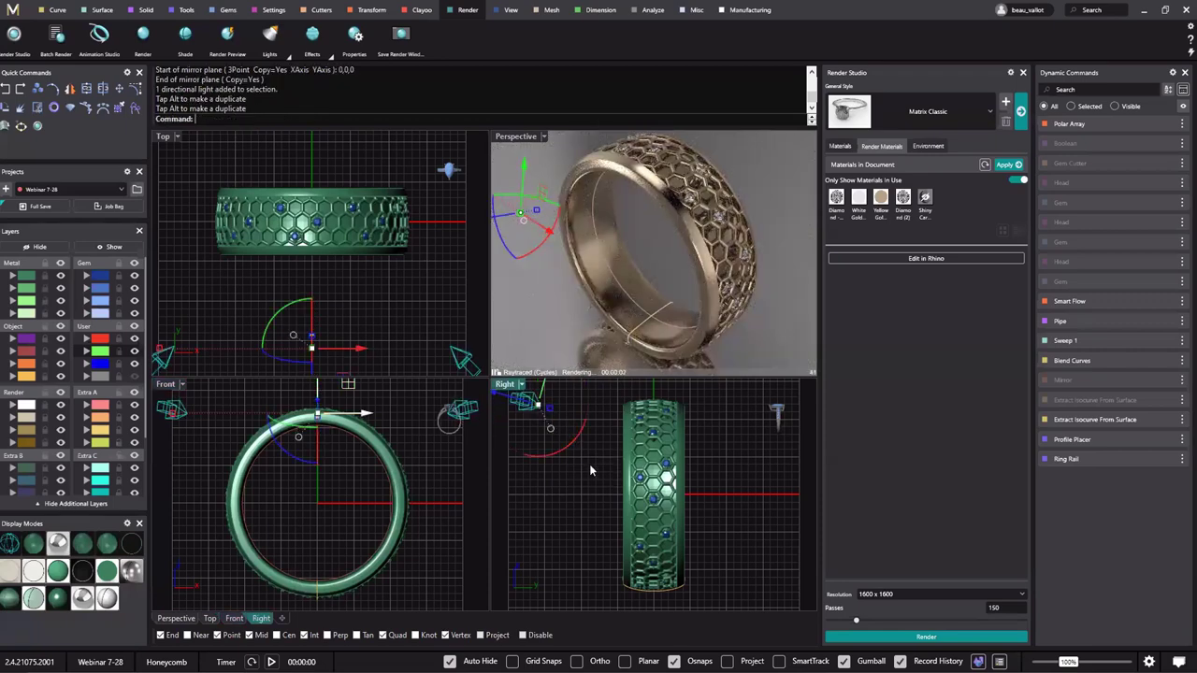
{"action": "scroll", "coordinate": [571, 473], "scroll_direction": "down", "scroll_amount": 2}
{"action": "right_click_drag", "start_coordinate": [568, 471], "coordinate": [610, 526]}
{"action": "left_click_drag", "start_coordinate": [588, 477], "coordinate": [586, 514]}
{"action": "right_click_drag", "start_coordinate": [592, 524], "coordinate": [631, 536]}
{"action": "scroll", "coordinate": [631, 537], "scroll_direction": "down", "scroll_amount": 8}
{"action": "left_click_drag", "start_coordinate": [608, 455], "coordinate": [649, 411]}
{"action": "left_click_drag", "start_coordinate": [692, 501], "coordinate": [669, 535]}
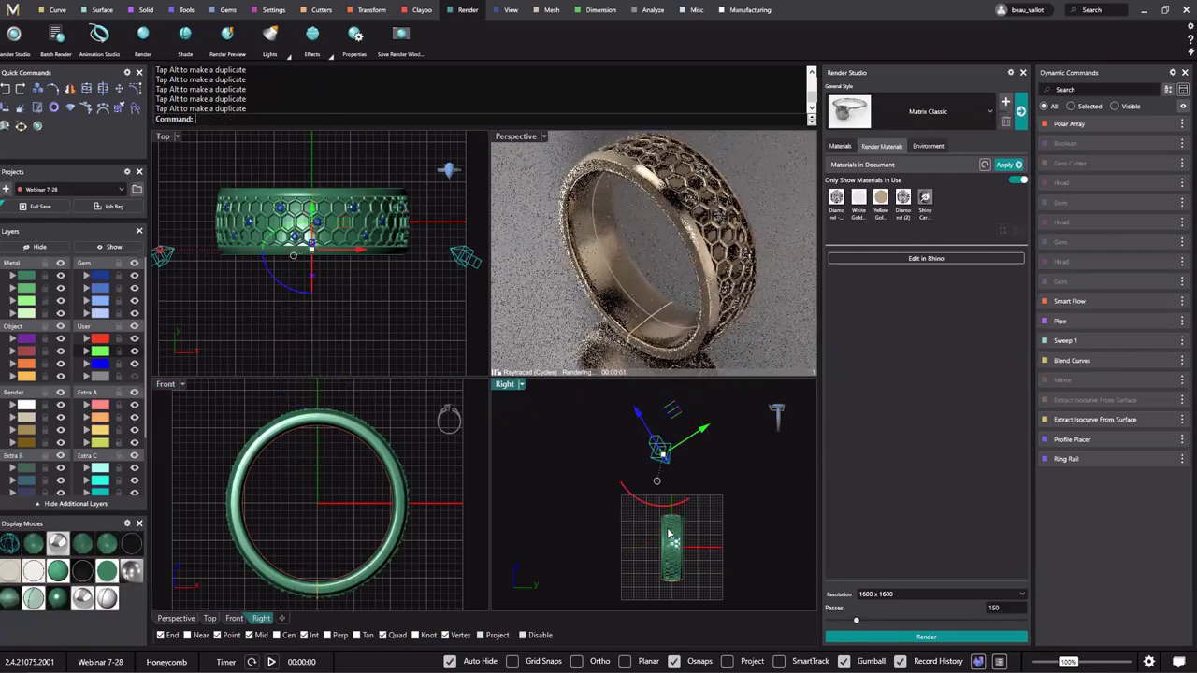
Move both lights in the Right view from directly above the ring to a spot diagonally above its front side.
{"action": "left_click", "coordinate": [703, 437]}
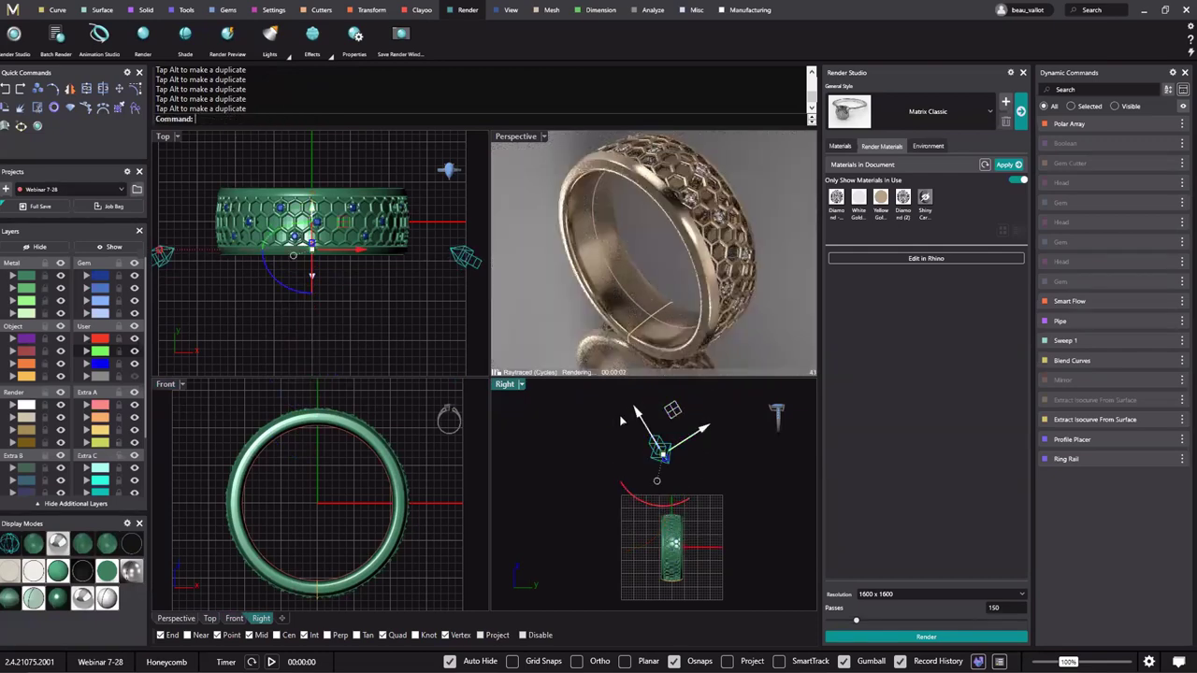
{"action": "left_click_drag", "start_coordinate": [678, 411], "coordinate": [594, 441]}
{"action": "left_click_drag", "start_coordinate": [583, 541], "coordinate": [587, 546]}
{"action": "scroll", "coordinate": [598, 483], "scroll_direction": "down", "scroll_amount": 2}
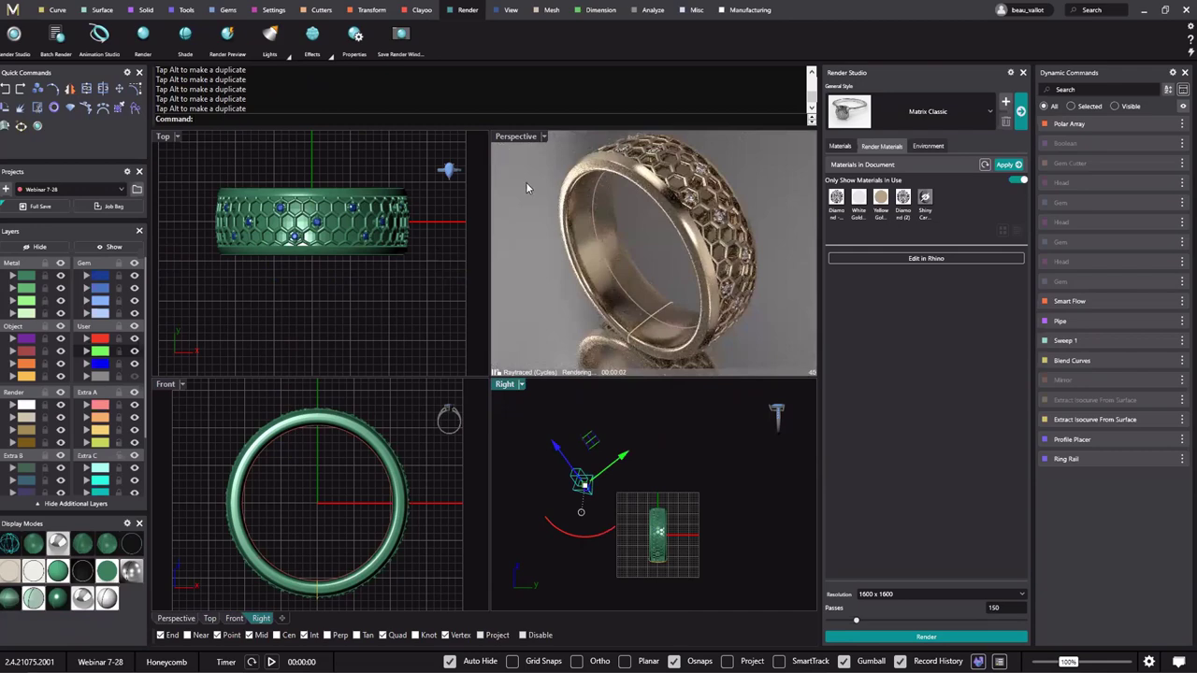
Set the Perspective view to Plastic display and rotate the light on the positive X side to aim more toward the ring.
{"action": "left_click", "coordinate": [546, 137]}
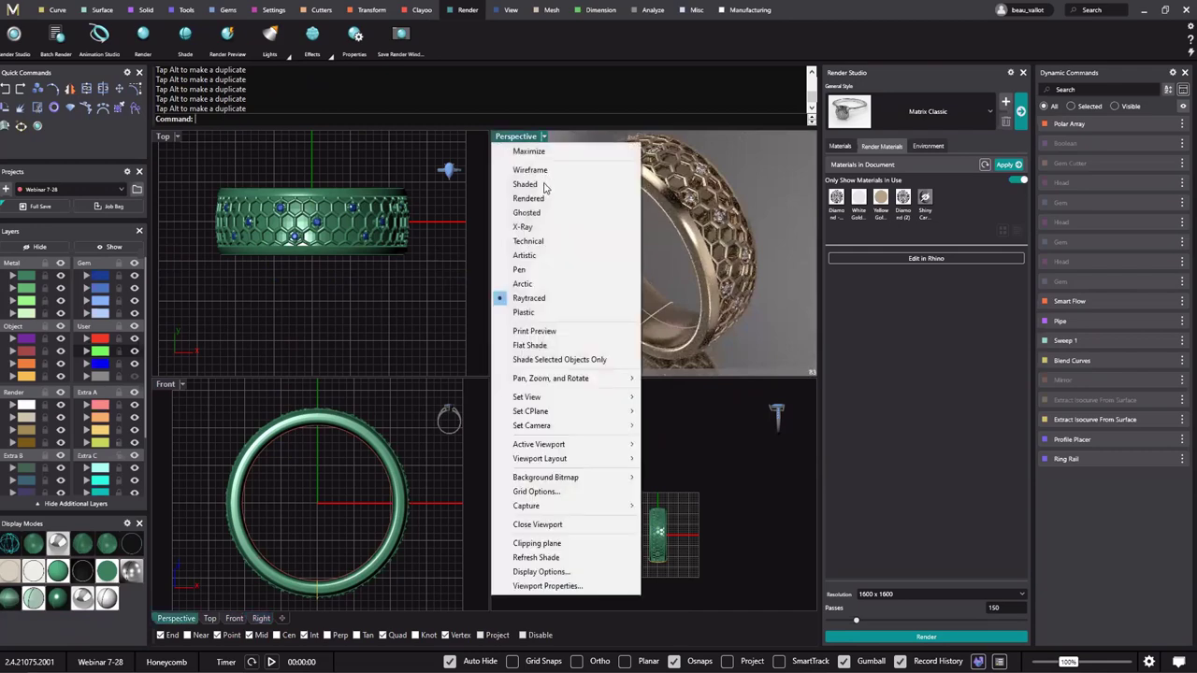
{"action": "left_click", "coordinate": [529, 311]}
{"action": "right_click_drag", "start_coordinate": [564, 187], "coordinate": [720, 315]}
{"action": "scroll", "coordinate": [587, 235], "scroll_direction": "down", "scroll_amount": 4}
{"action": "left_click", "coordinate": [607, 301]}
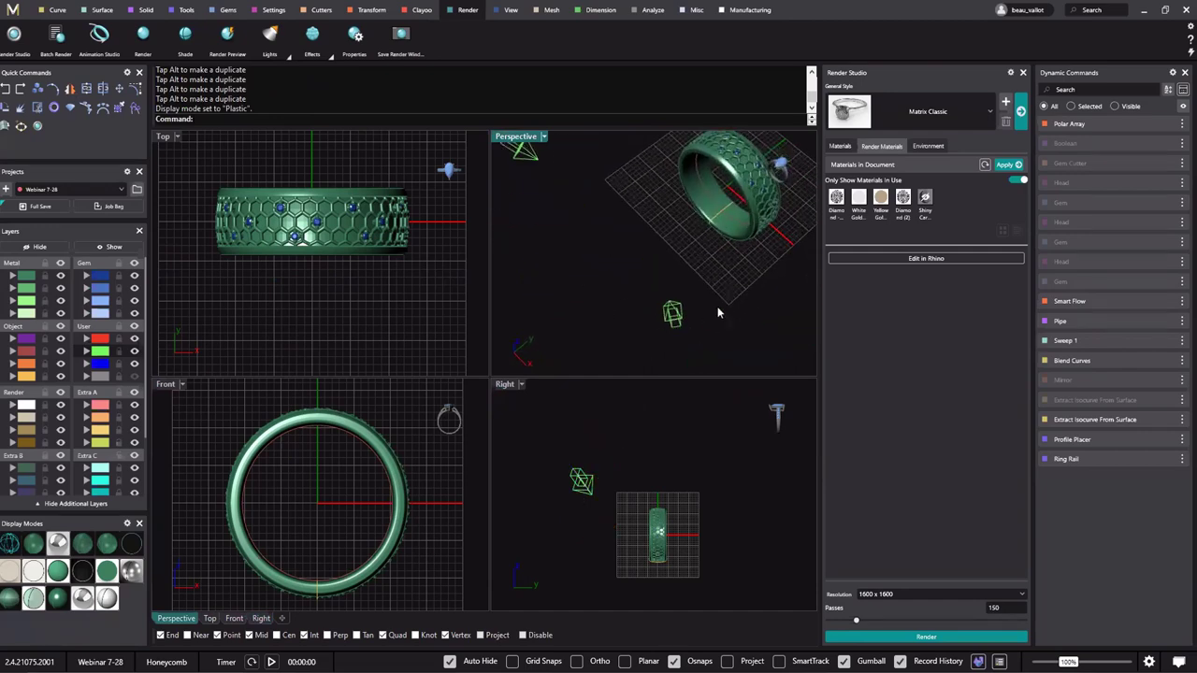
{"action": "left_click", "coordinate": [670, 313]}
{"action": "left_click_drag", "start_coordinate": [647, 278], "coordinate": [628, 289]}
Delete the directional light on the negative X side of the ring.
{"action": "left_click", "coordinate": [533, 159]}
{"action": "left_click", "coordinate": [524, 161]}
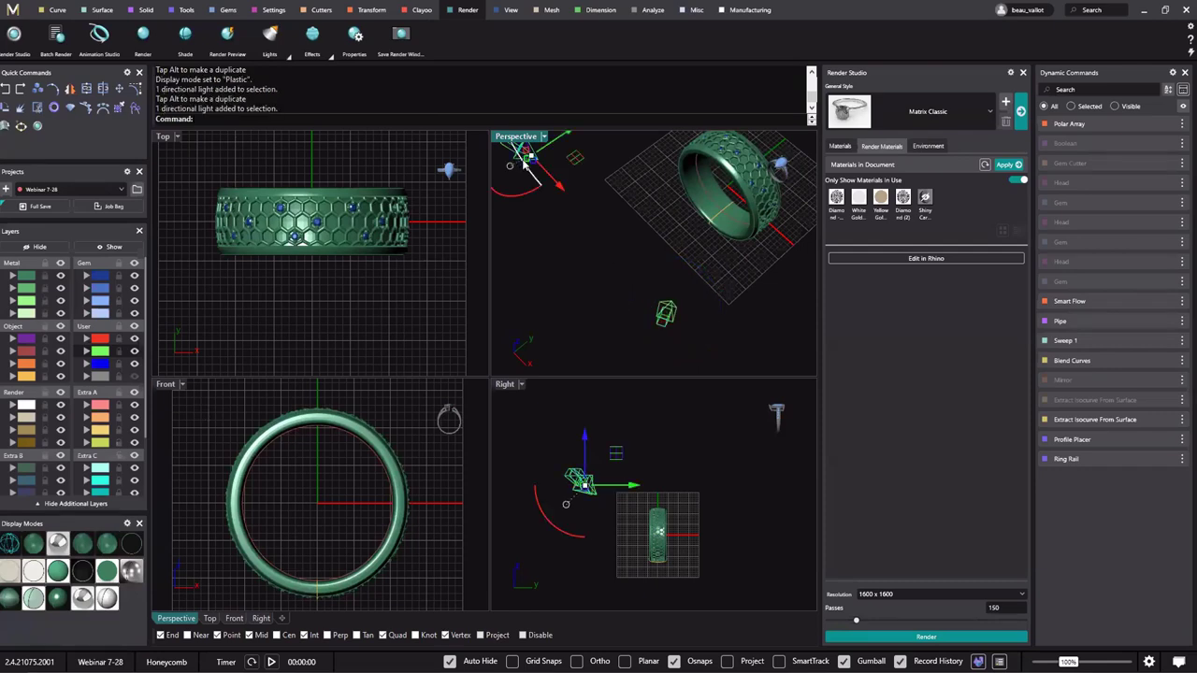
{"action": "key", "text": "Delete"}
Mirror the remaining light with a copy in the Front view, across a vertical plane starting at 0,0,0.
{"action": "left_click", "coordinate": [588, 486]}
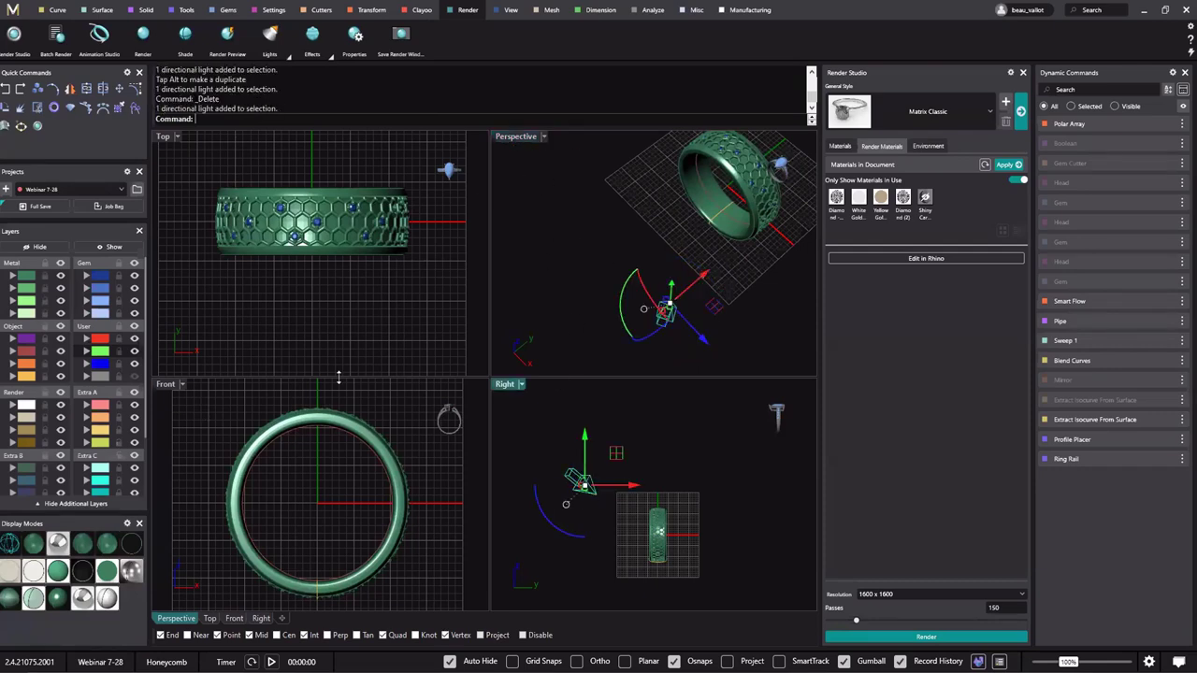
{"action": "scroll", "coordinate": [364, 420], "scroll_direction": "down", "scroll_amount": 5}
{"action": "right_click_drag", "start_coordinate": [331, 502], "coordinate": [293, 586]}
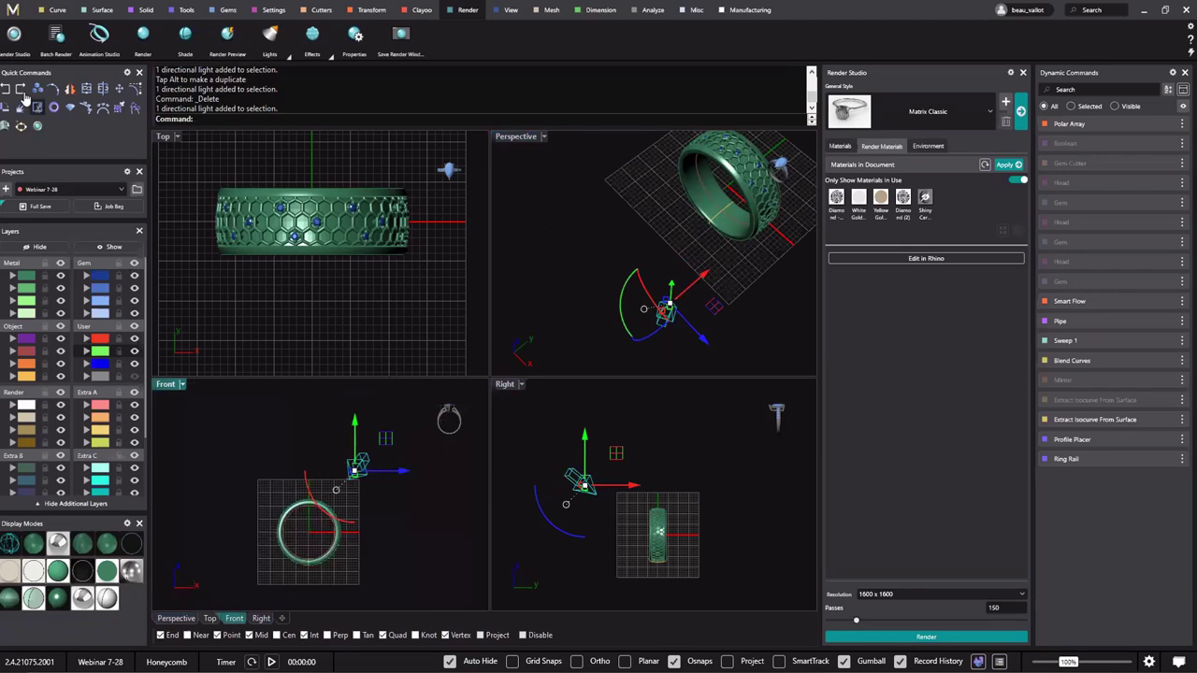
{"action": "left_click", "coordinate": [70, 88]}
{"action": "type", "text": "0,0,0"}
{"action": "key", "text": "Return"}
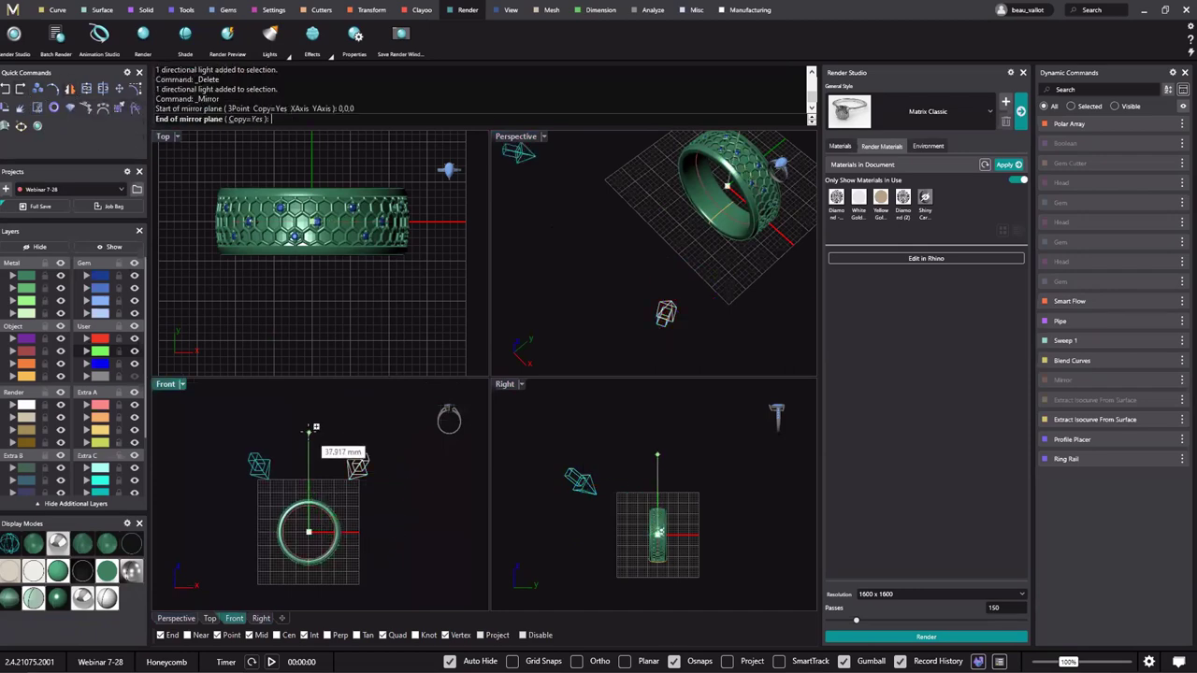
{"action": "left_click", "coordinate": [309, 432]}
Set the Perspective view to Raytraced display, frame the ring closely at an angle and maximize the view.
{"action": "left_click", "coordinate": [543, 137]}
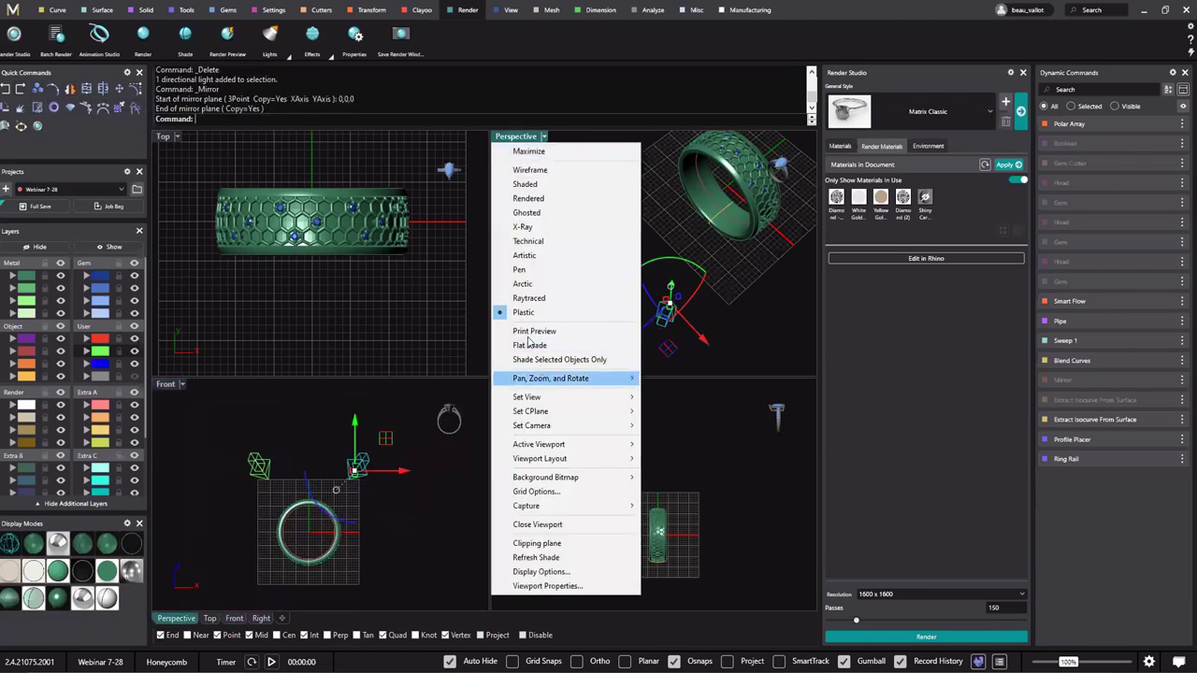
{"action": "left_click", "coordinate": [561, 296]}
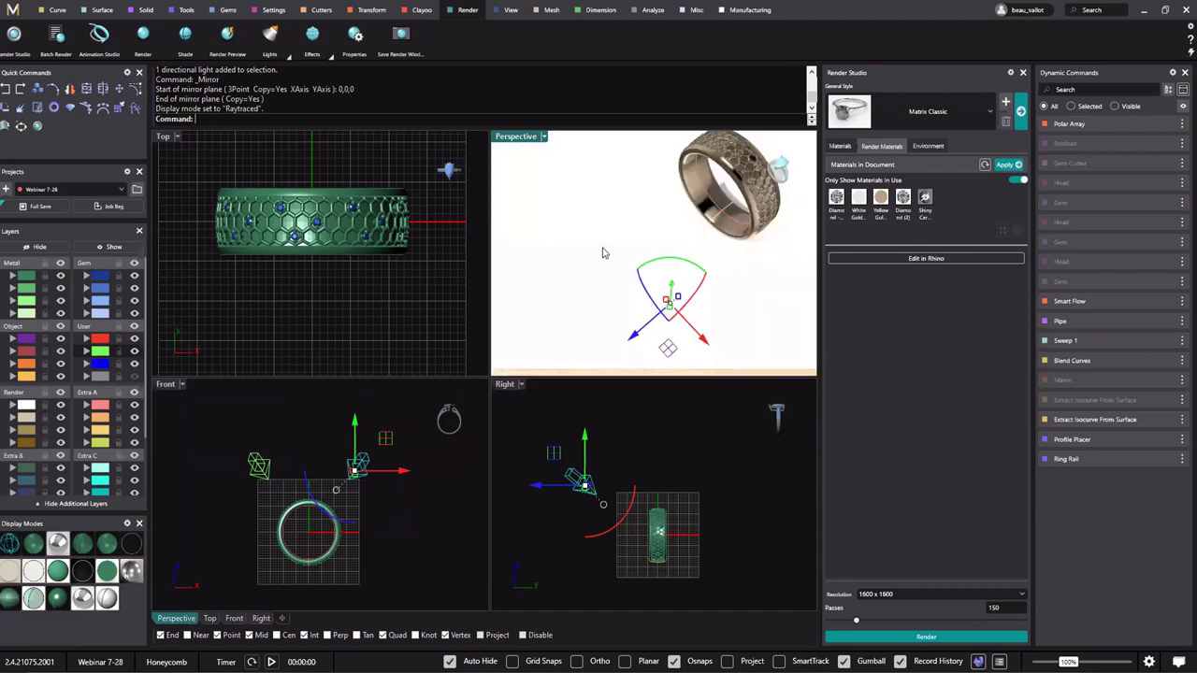
{"action": "right_click_drag", "start_coordinate": [671, 193], "coordinate": [674, 198]}
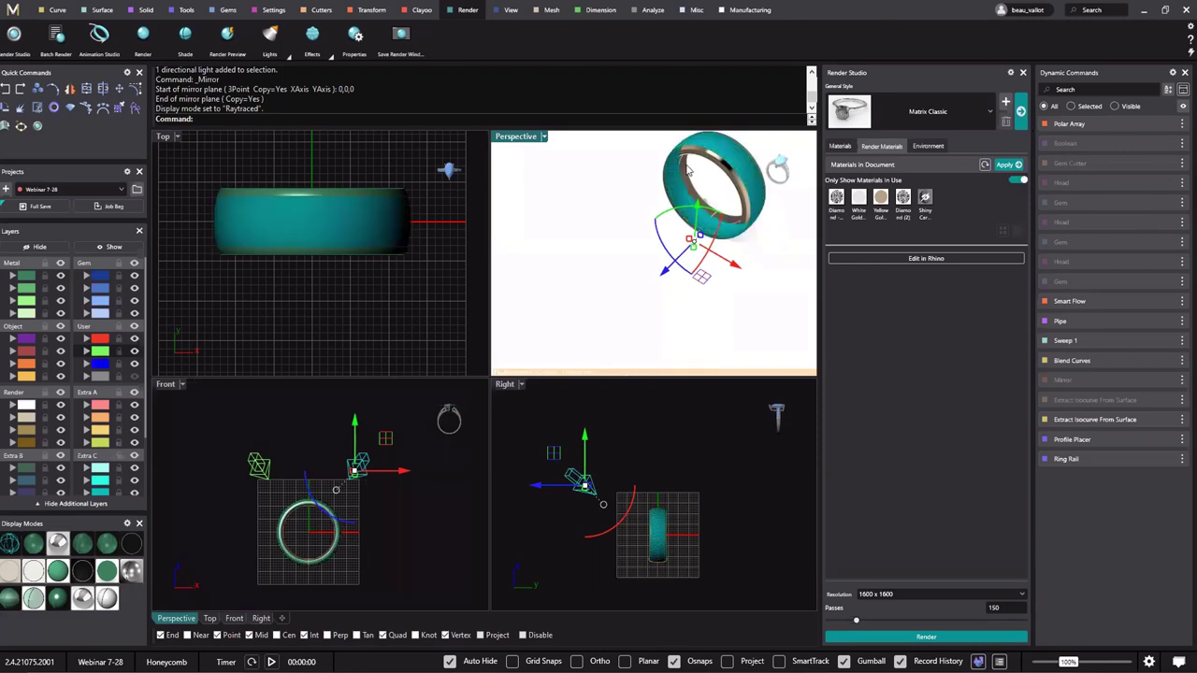
{"action": "scroll", "coordinate": [752, 167], "scroll_direction": "up", "scroll_amount": 2}
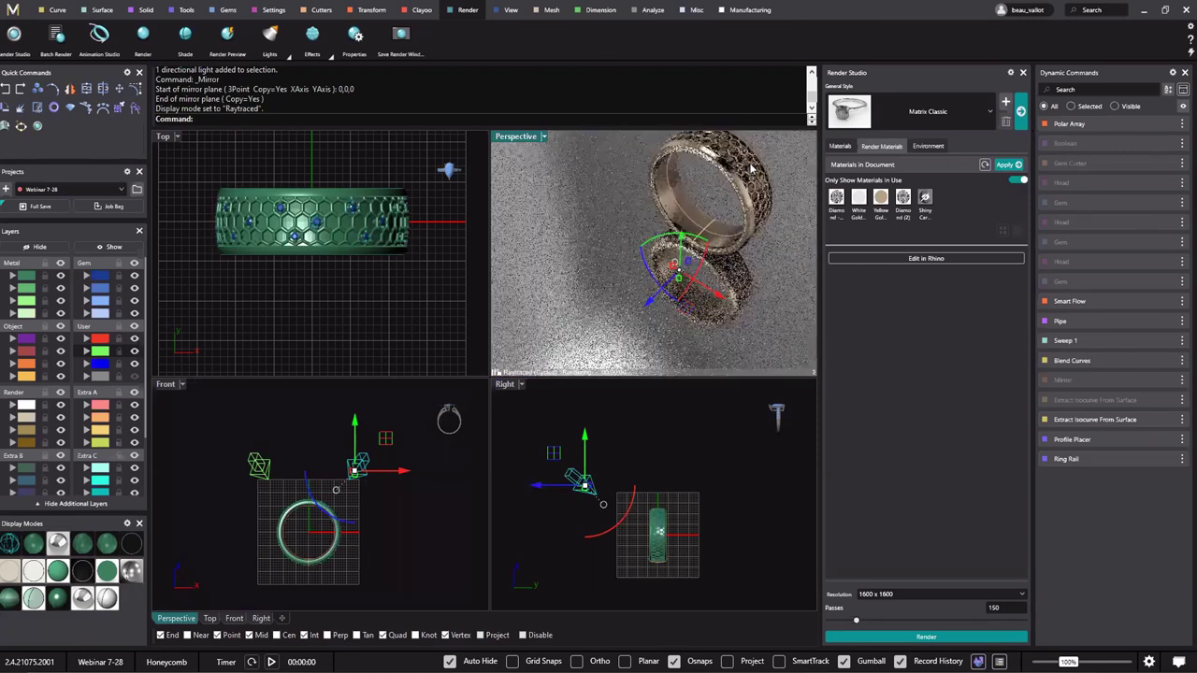
{"action": "scroll", "coordinate": [752, 168], "scroll_direction": "up", "scroll_amount": 1}
{"action": "right_click_drag", "start_coordinate": [699, 214], "coordinate": [635, 203]}
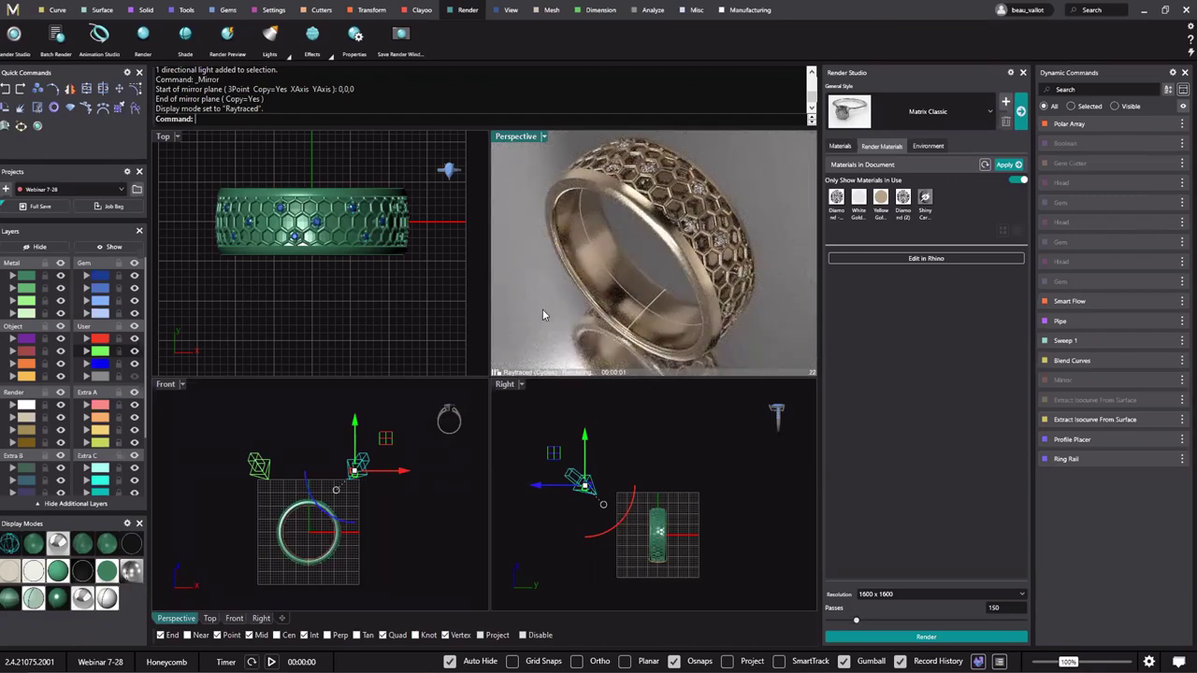
{"action": "key", "text": "ctrl+m"}
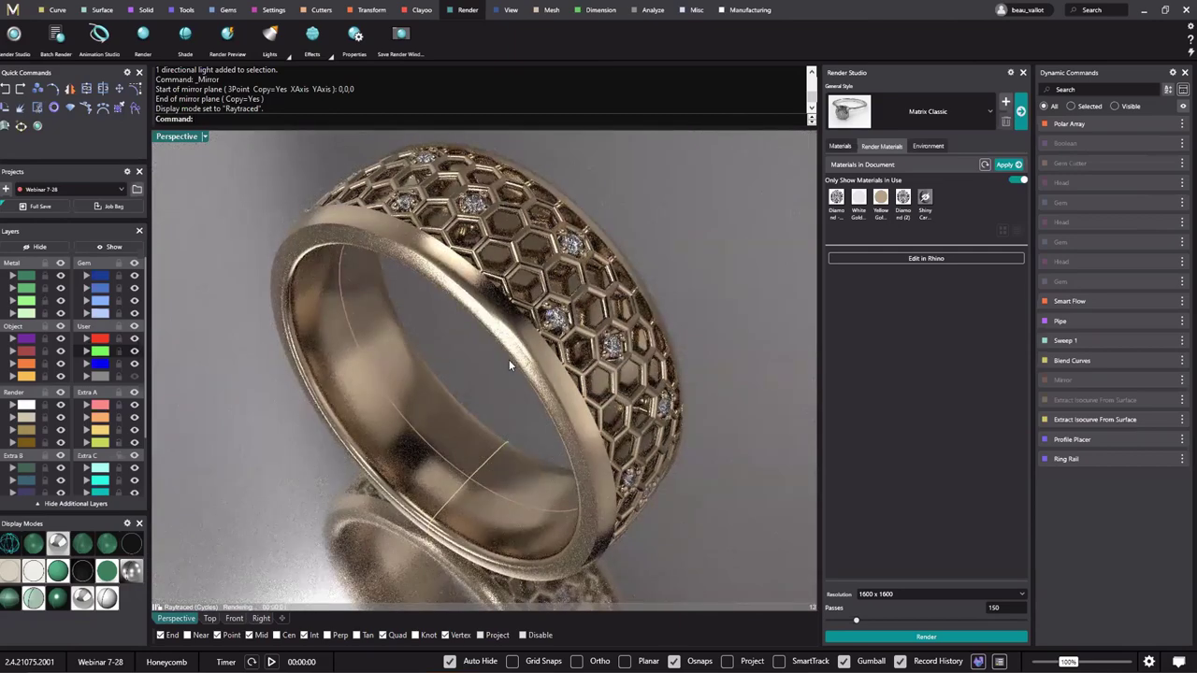
{"action": "right_click_drag", "start_coordinate": [534, 361], "coordinate": [516, 370]}
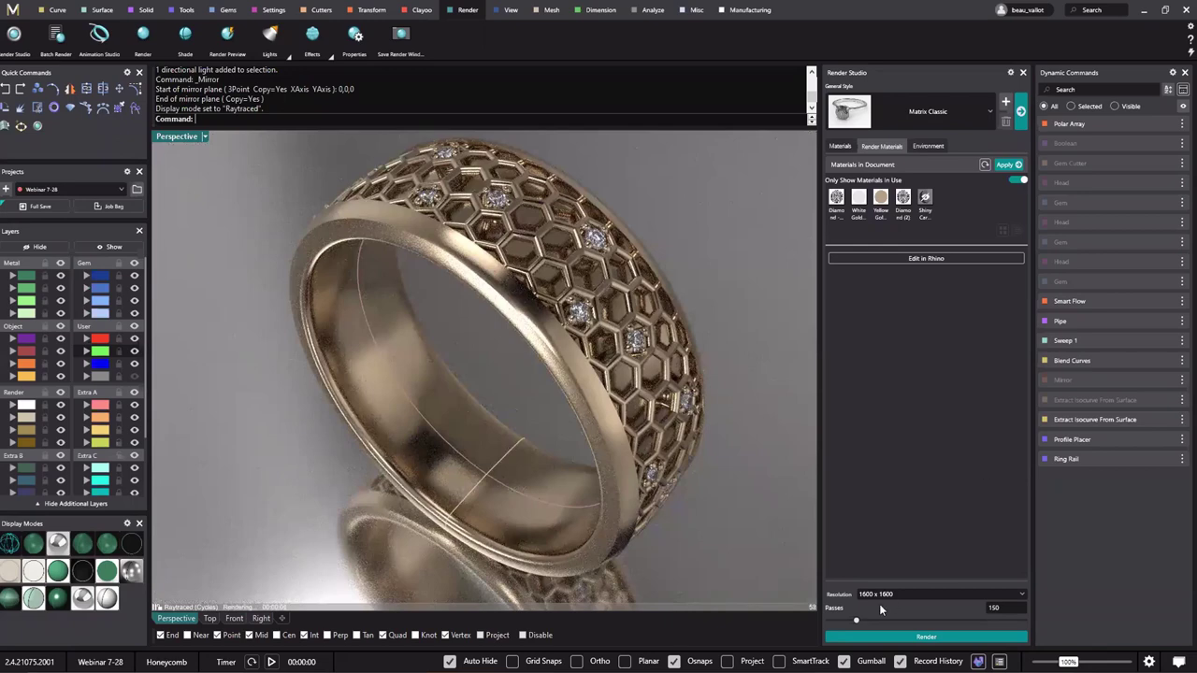
Render the Perspective view at 1600 x 1600 with 150 passes and close the reference photo window.
{"action": "left_click_drag", "start_coordinate": [1012, 608], "coordinate": [834, 619]}
{"action": "left_click", "coordinate": [927, 595]}
{"action": "left_click", "coordinate": [923, 595]}
{"action": "left_click", "coordinate": [923, 639]}
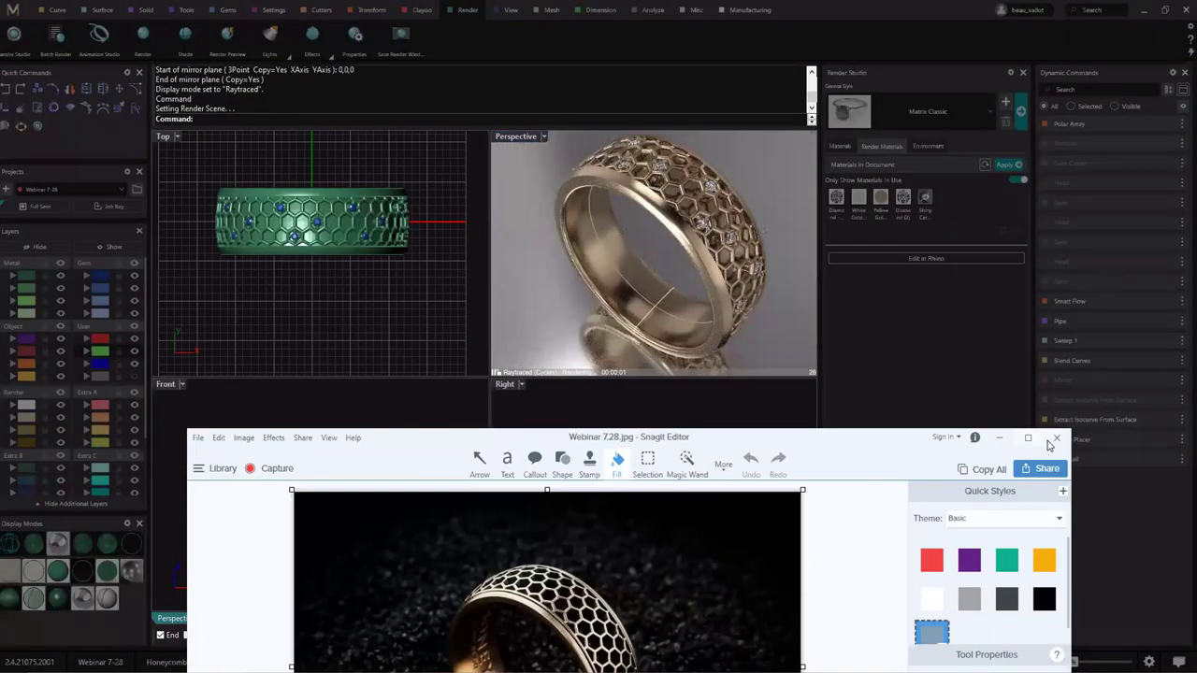
{"action": "left_click", "coordinate": [1054, 438]}
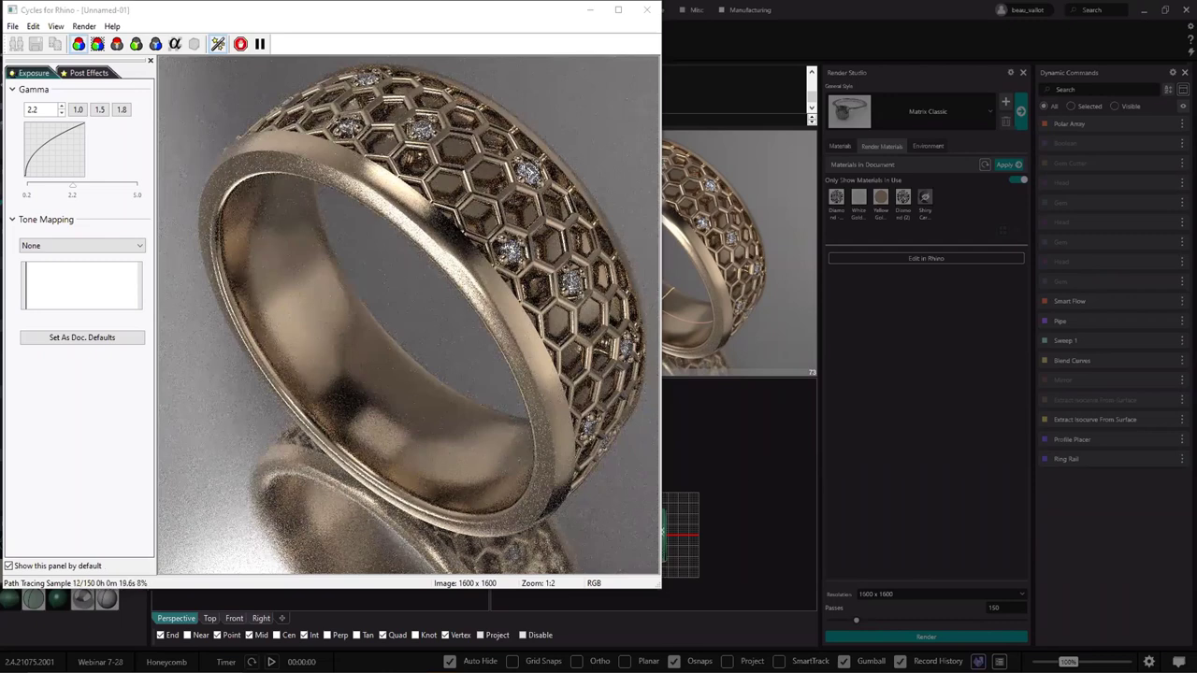
Switch to Snagit Editor and place its window with the reference photo beside the render window.
{"action": "key", "text": "alt+Tab"}
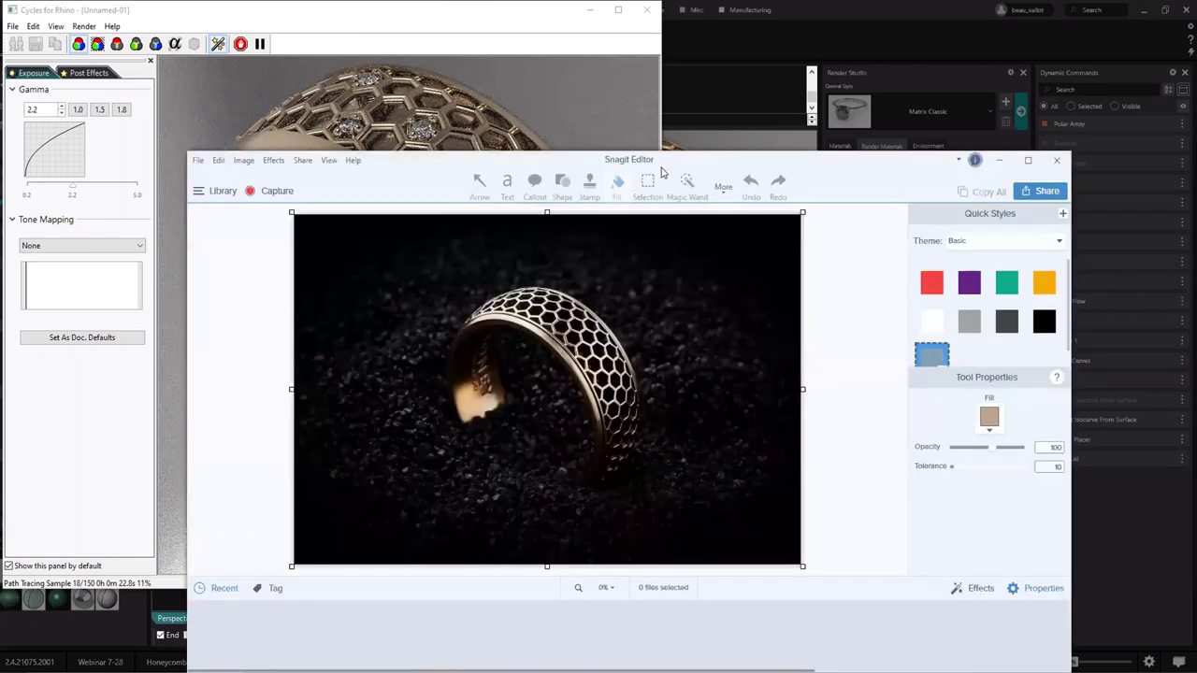
{"action": "left_click_drag", "start_coordinate": [661, 168], "coordinate": [990, 246]}
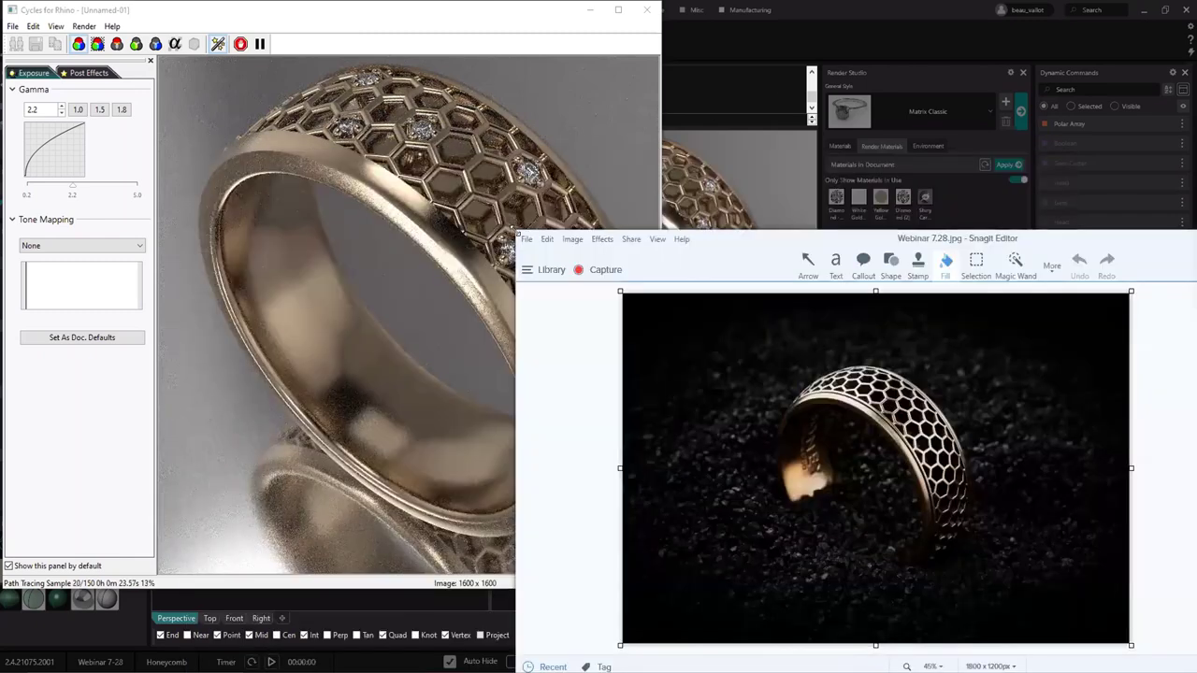
{"action": "left_click_drag", "start_coordinate": [517, 235], "coordinate": [700, 201]}
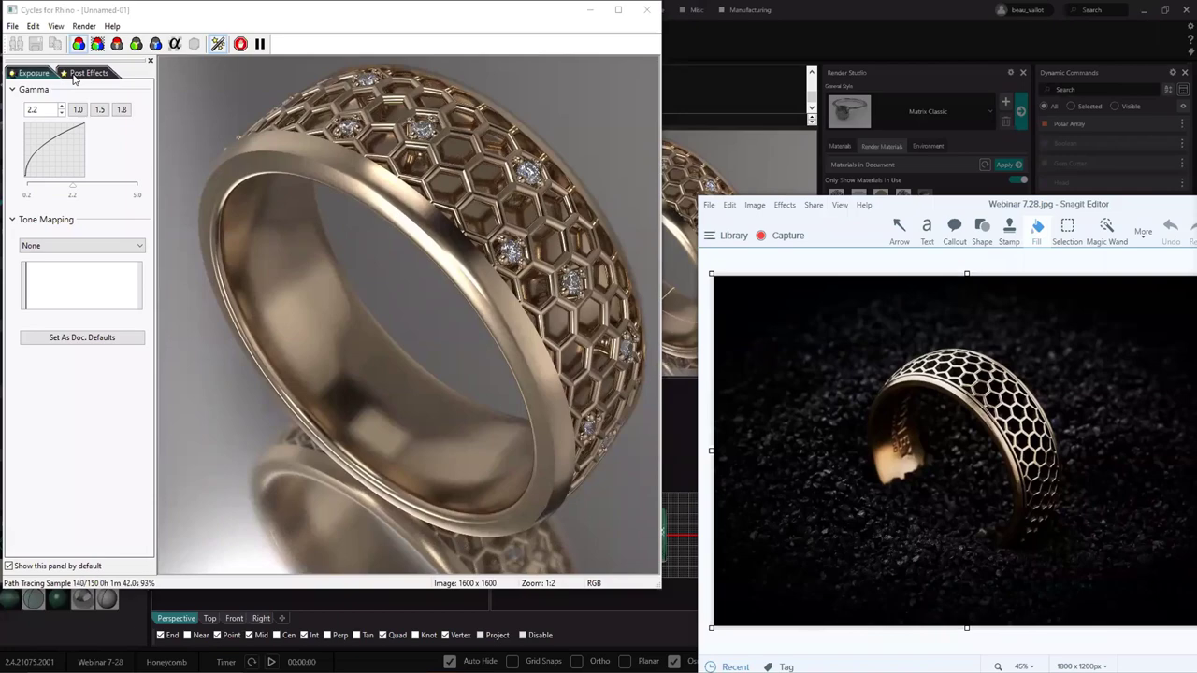
Examine the diamonds and honeycomb in the render up close, and enlarge the render window to fit the whole image.
{"action": "scroll", "coordinate": [452, 157], "scroll_direction": "up", "scroll_amount": 1}
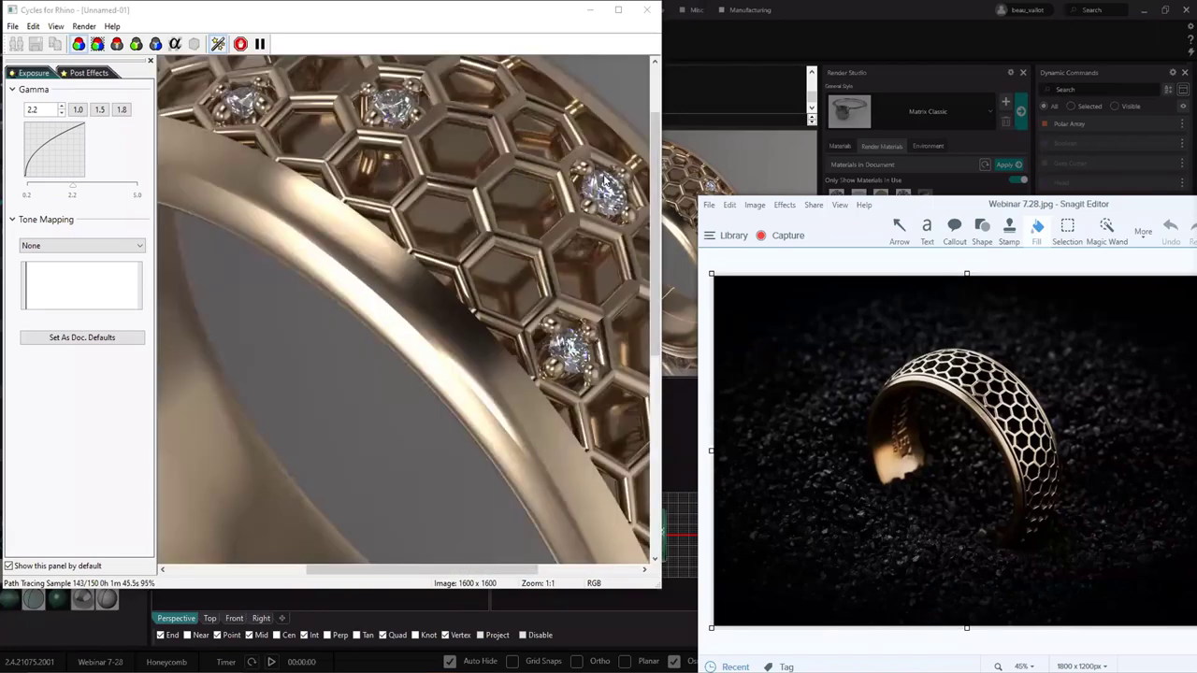
{"action": "scroll", "coordinate": [606, 181], "scroll_direction": "up", "scroll_amount": 1}
{"action": "scroll", "coordinate": [607, 186], "scroll_direction": "down", "scroll_amount": 1}
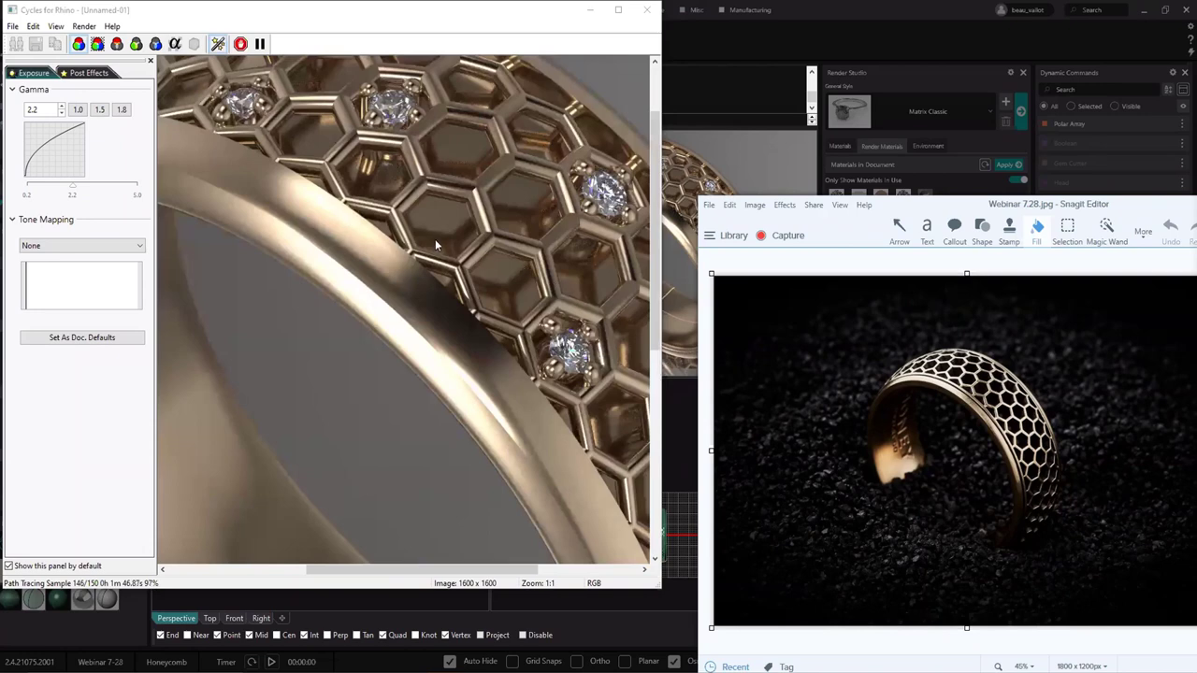
{"action": "scroll", "coordinate": [435, 245], "scroll_direction": "down", "scroll_amount": 1}
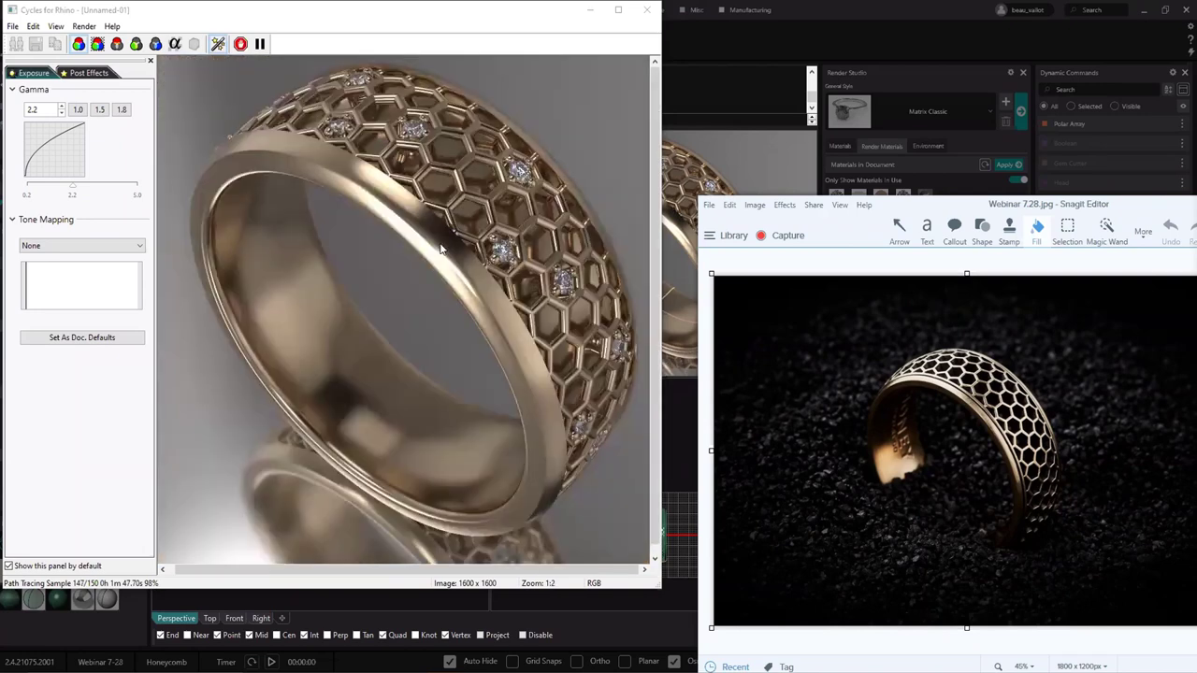
{"action": "left_click", "coordinate": [655, 587]}
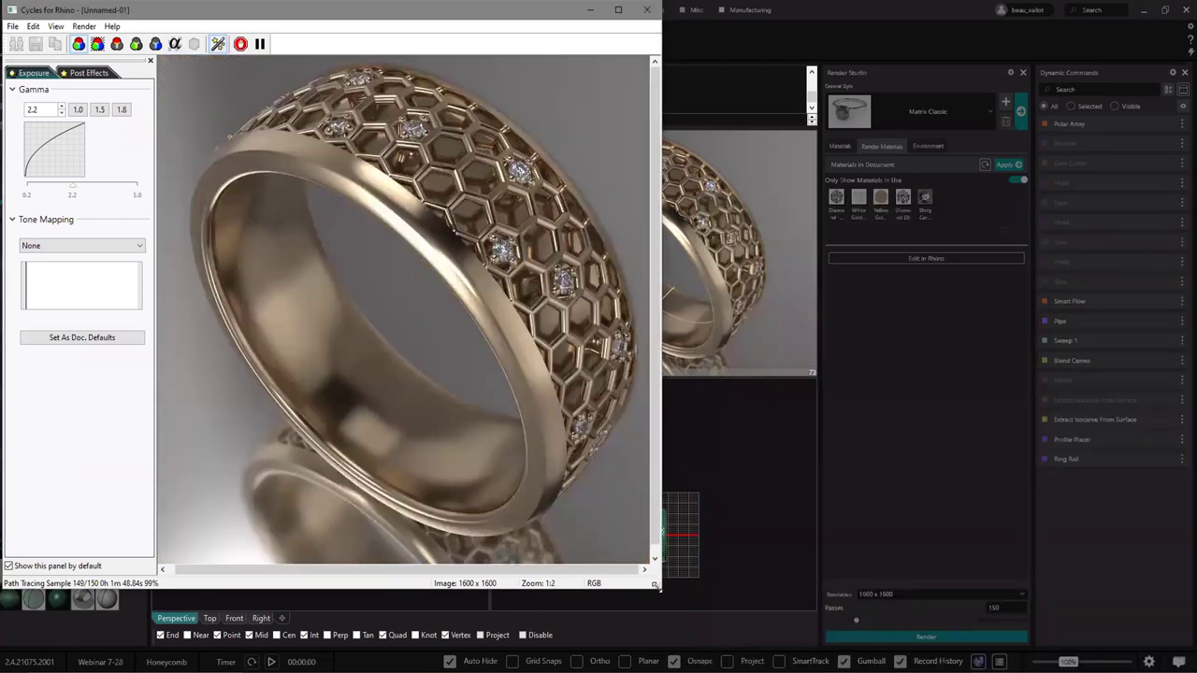
{"action": "left_click_drag", "start_coordinate": [655, 586], "coordinate": [668, 594]}
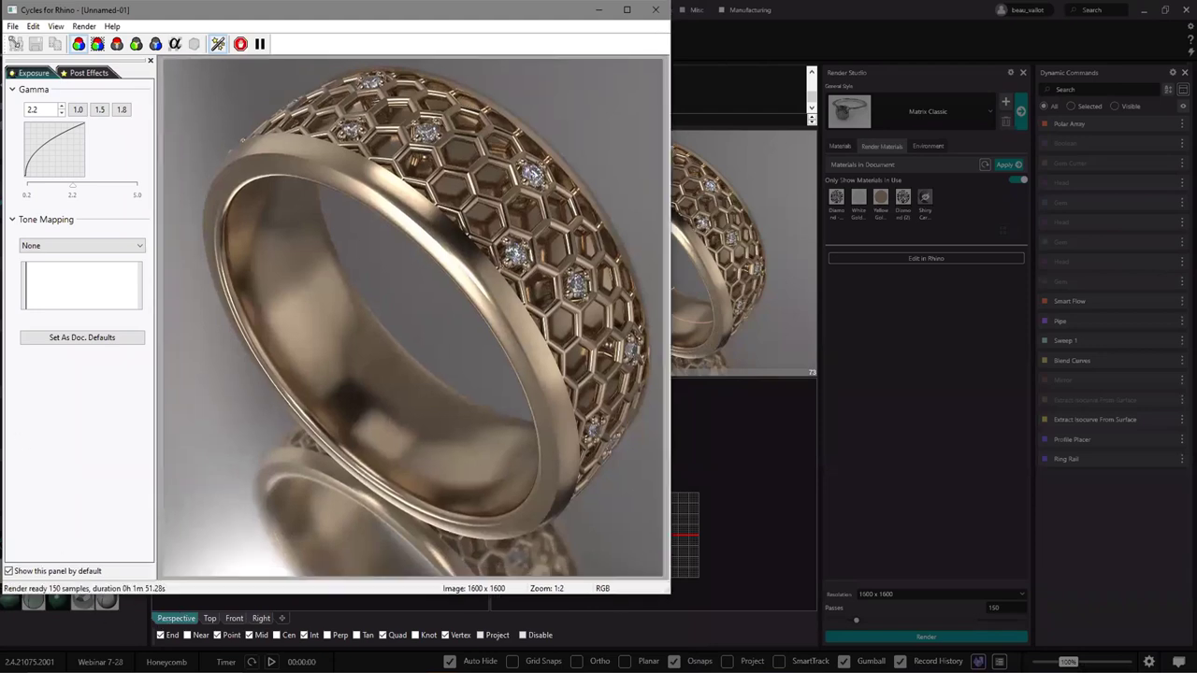
Show the post effects in the maximized render window and enable Focal Blur with slow focal blur settings updated in the document properties.
{"action": "left_click", "coordinate": [78, 73]}
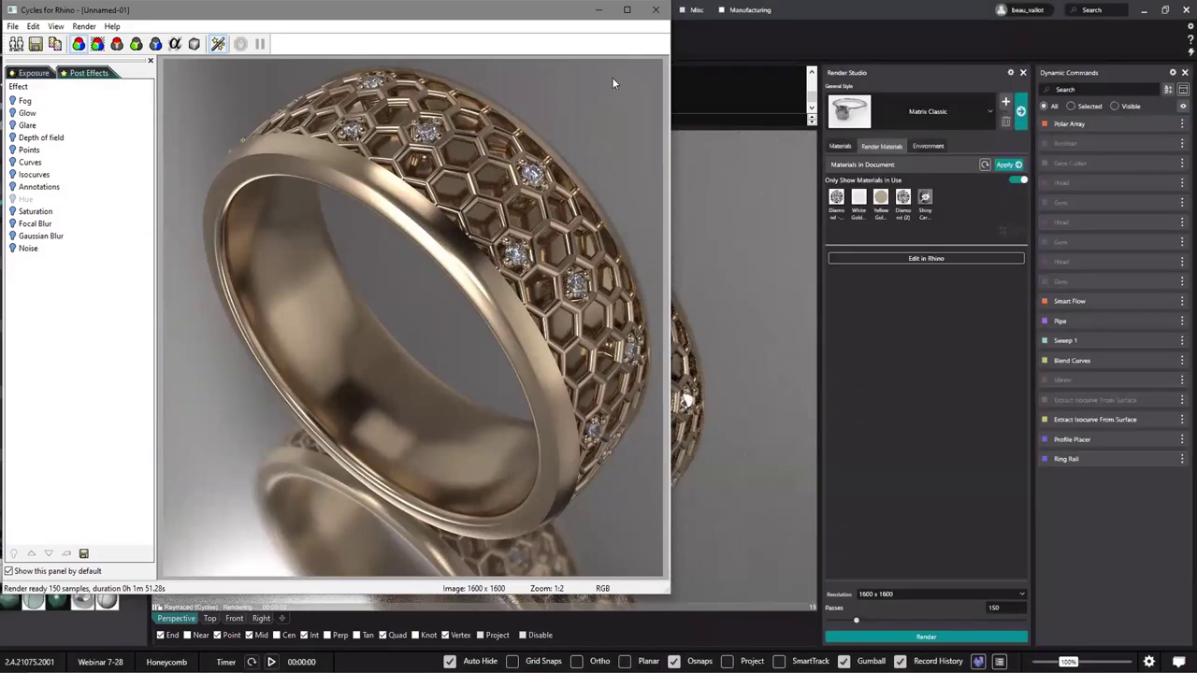
{"action": "left_click", "coordinate": [626, 9]}
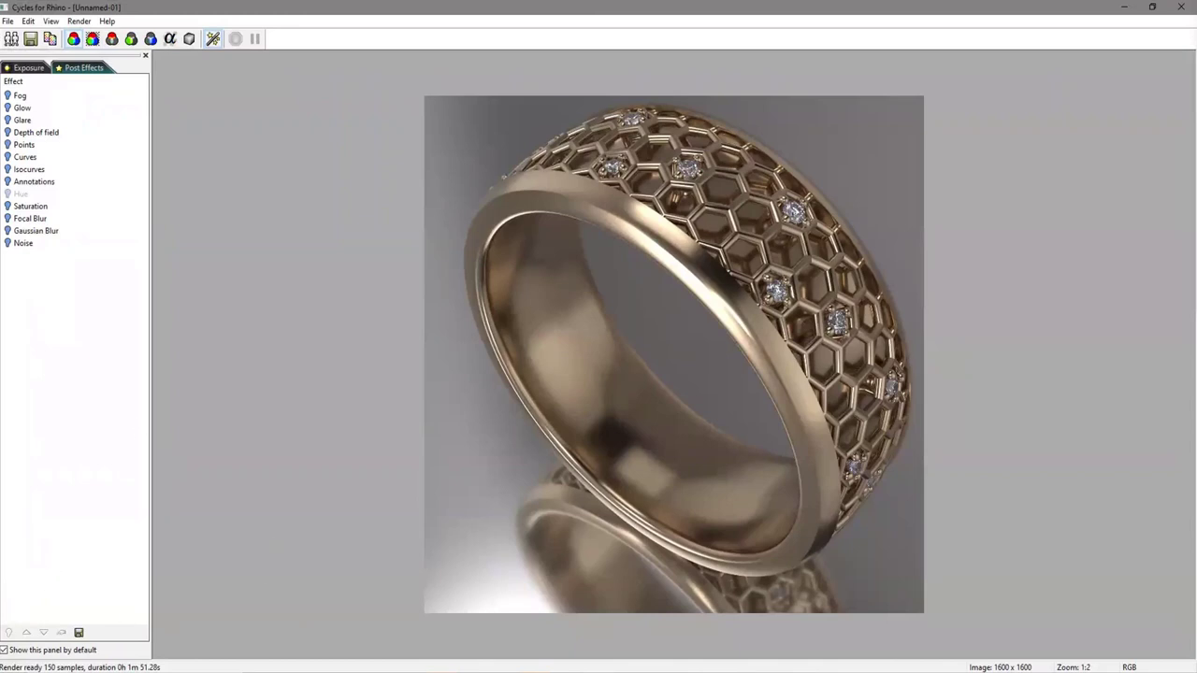
{"action": "left_click", "coordinate": [32, 220]}
{"action": "left_click", "coordinate": [7, 219]}
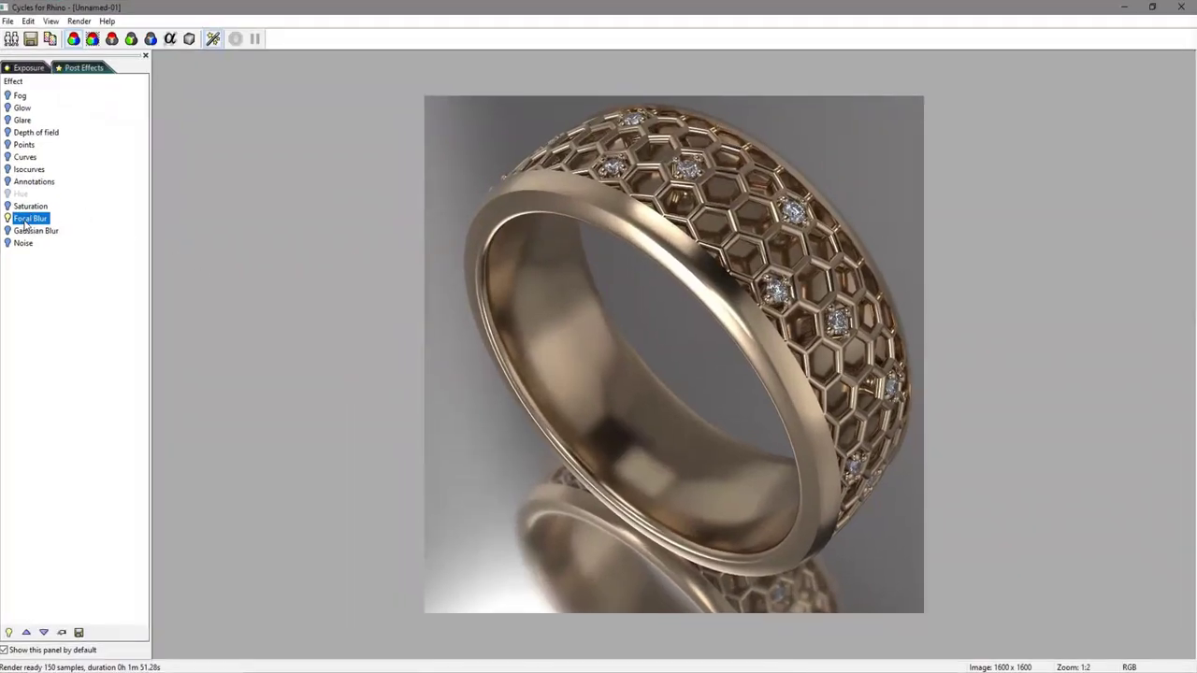
{"action": "double_click", "coordinate": [28, 221]}
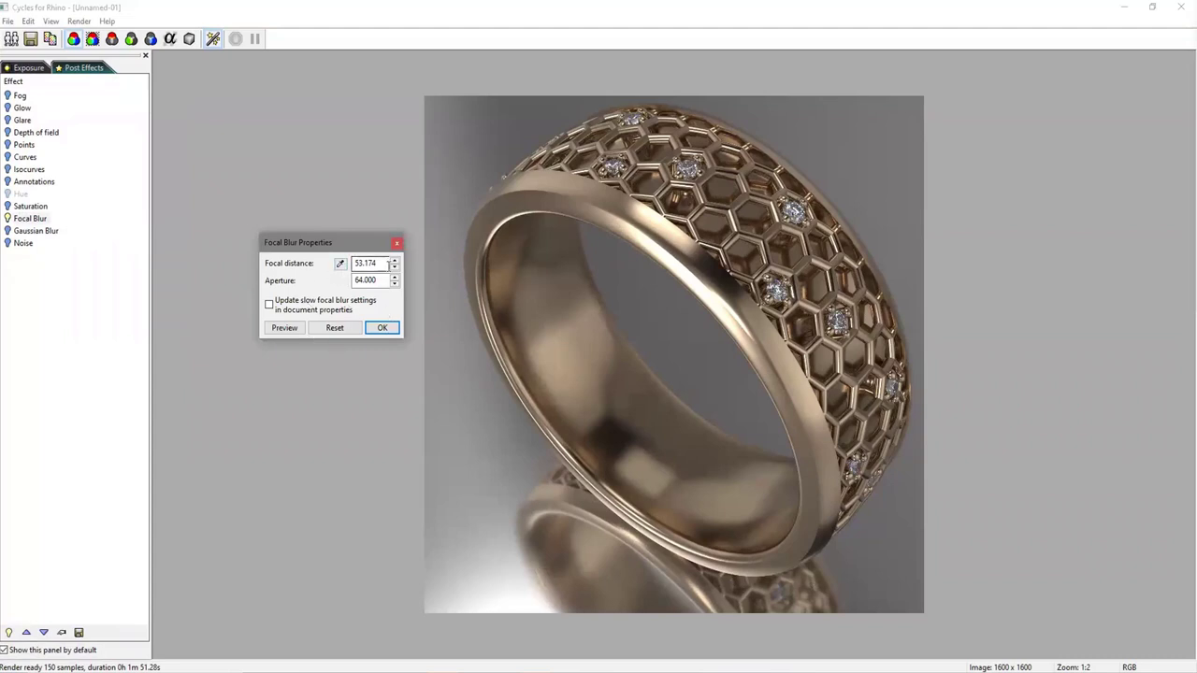
{"action": "left_click", "coordinate": [268, 309]}
{"action": "left_click_drag", "start_coordinate": [311, 243], "coordinate": [348, 242]}
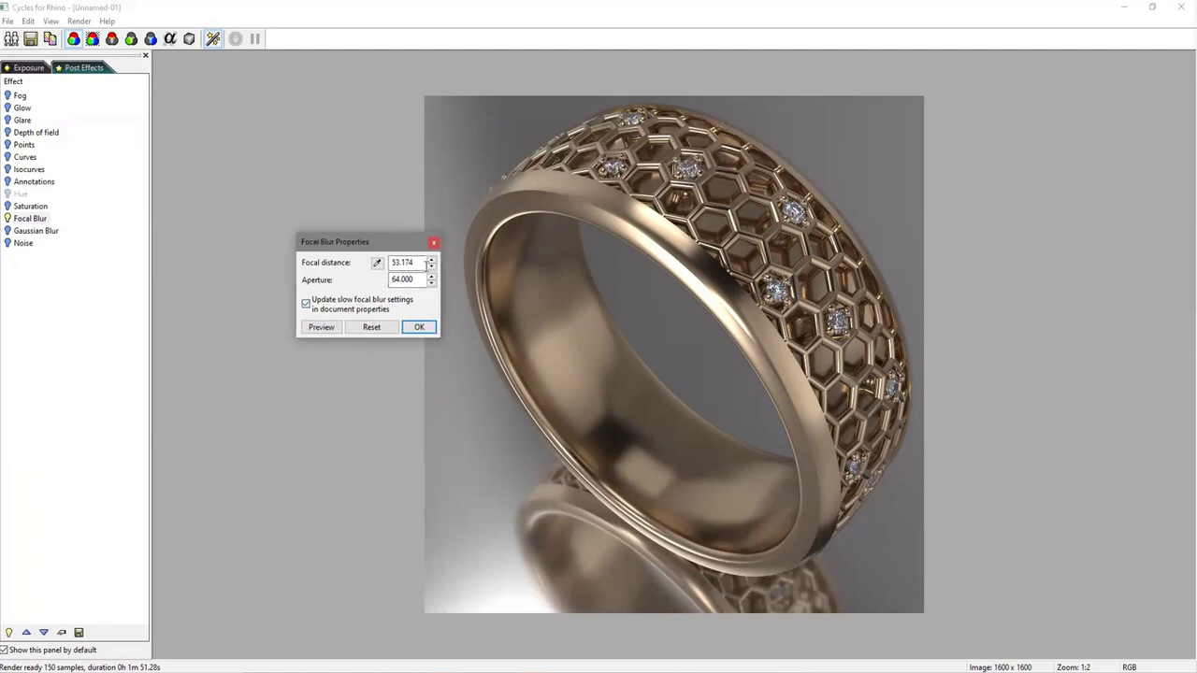
Pick the focal blur distance on the diamond nearest the polished rim, set the aperture to 77, and apply without enabling slow focal blur.
{"action": "left_click", "coordinate": [377, 263]}
{"action": "left_click", "coordinate": [768, 297]}
{"action": "left_click", "coordinate": [431, 276]}
{"action": "left_click", "coordinate": [432, 276]}
{"action": "left_click", "coordinate": [432, 277]}
{"action": "left_click", "coordinate": [432, 277]}
{"action": "left_click", "coordinate": [432, 278]}
{"action": "left_click", "coordinate": [432, 278]}
{"action": "left_click", "coordinate": [432, 278]}
{"action": "left_click", "coordinate": [321, 327]}
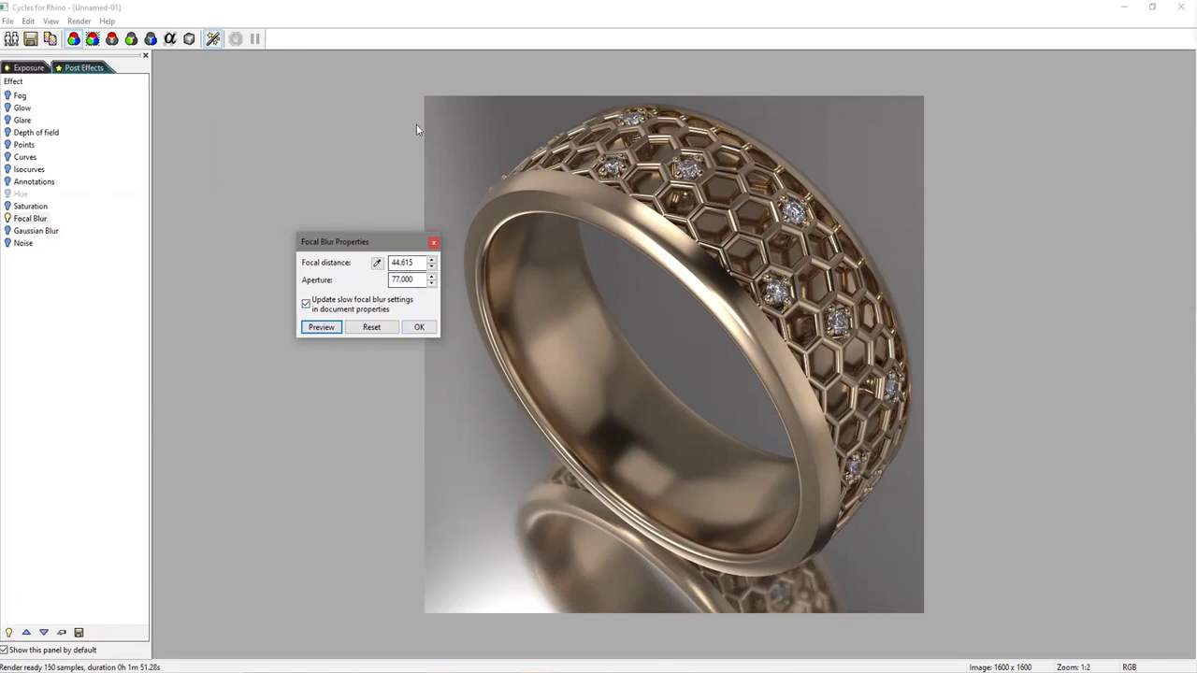
{"action": "left_click_drag", "start_coordinate": [312, 240], "coordinate": [234, 206]}
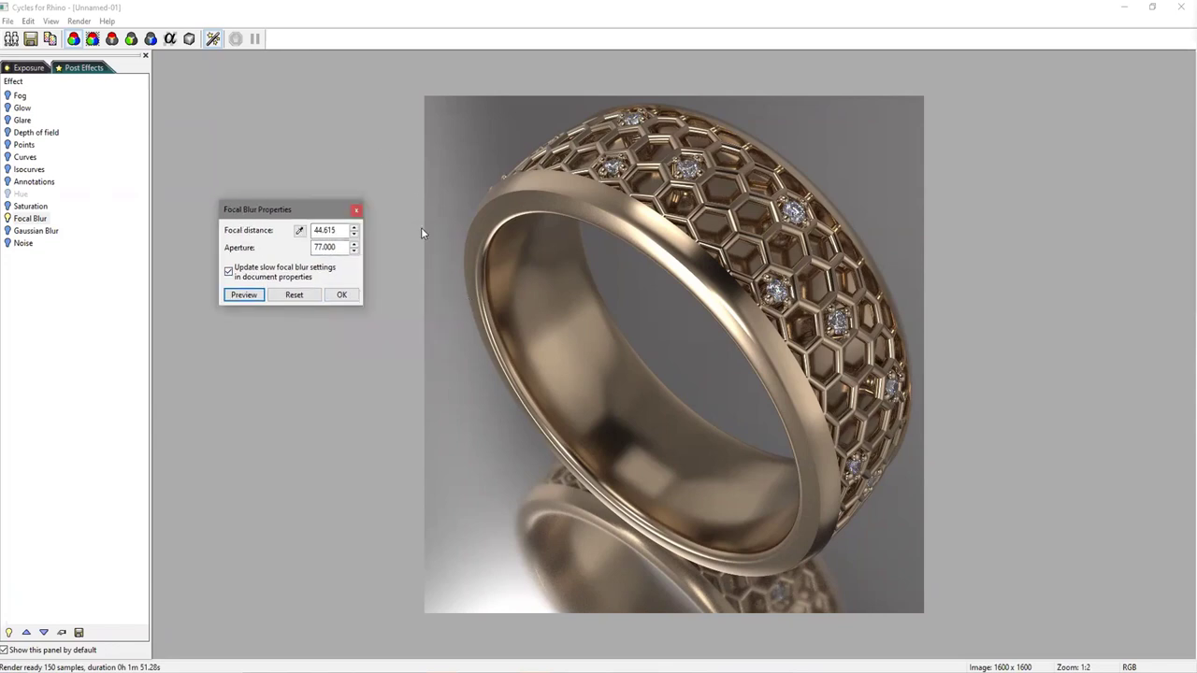
{"action": "left_click", "coordinate": [341, 294]}
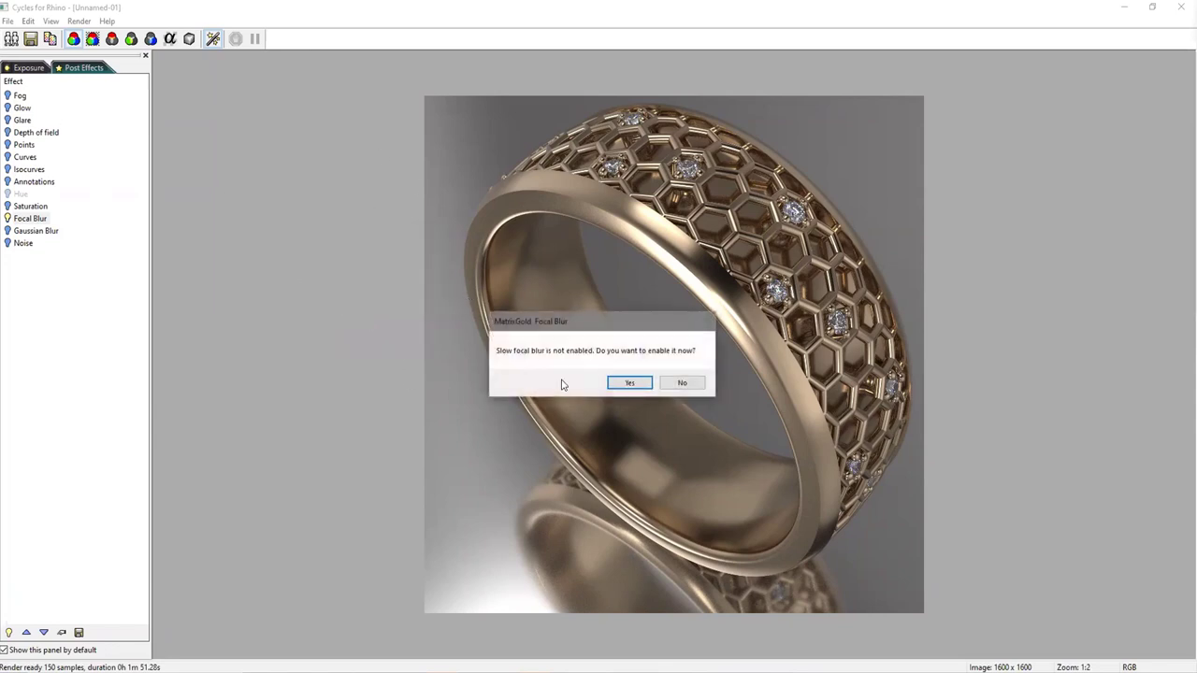
{"action": "left_click", "coordinate": [683, 383]}
Enable the Depth of field effect with blurring strength 9.95 and pick its focal distance on the diamond nearest the polished rim.
{"action": "left_click", "coordinate": [9, 133]}
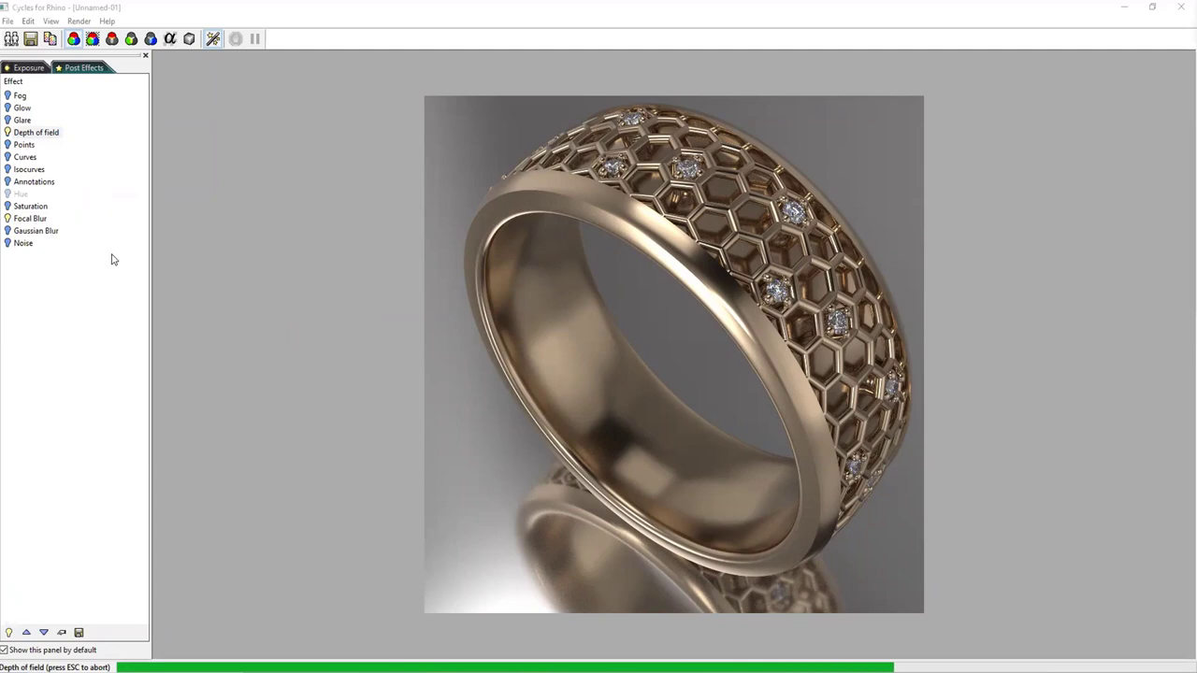
{"action": "double_click", "coordinate": [36, 132]}
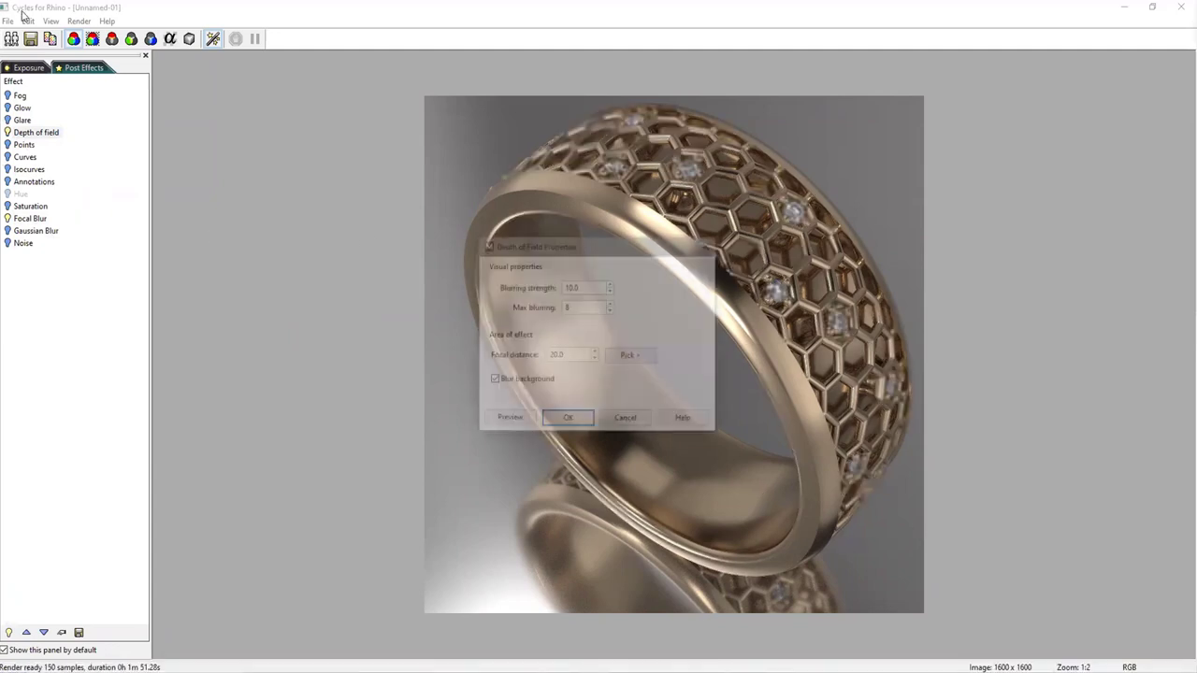
{"action": "left_click_drag", "start_coordinate": [574, 246], "coordinate": [241, 191]}
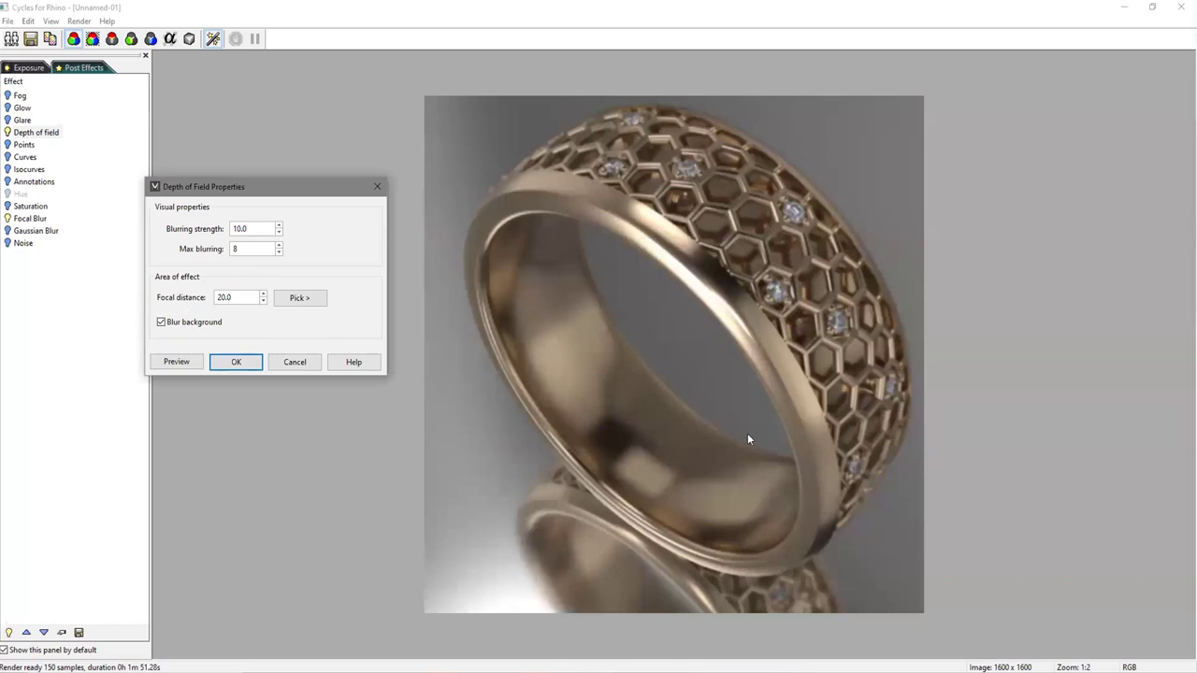
{"action": "left_click", "coordinate": [278, 232]}
{"action": "left_click", "coordinate": [298, 298]}
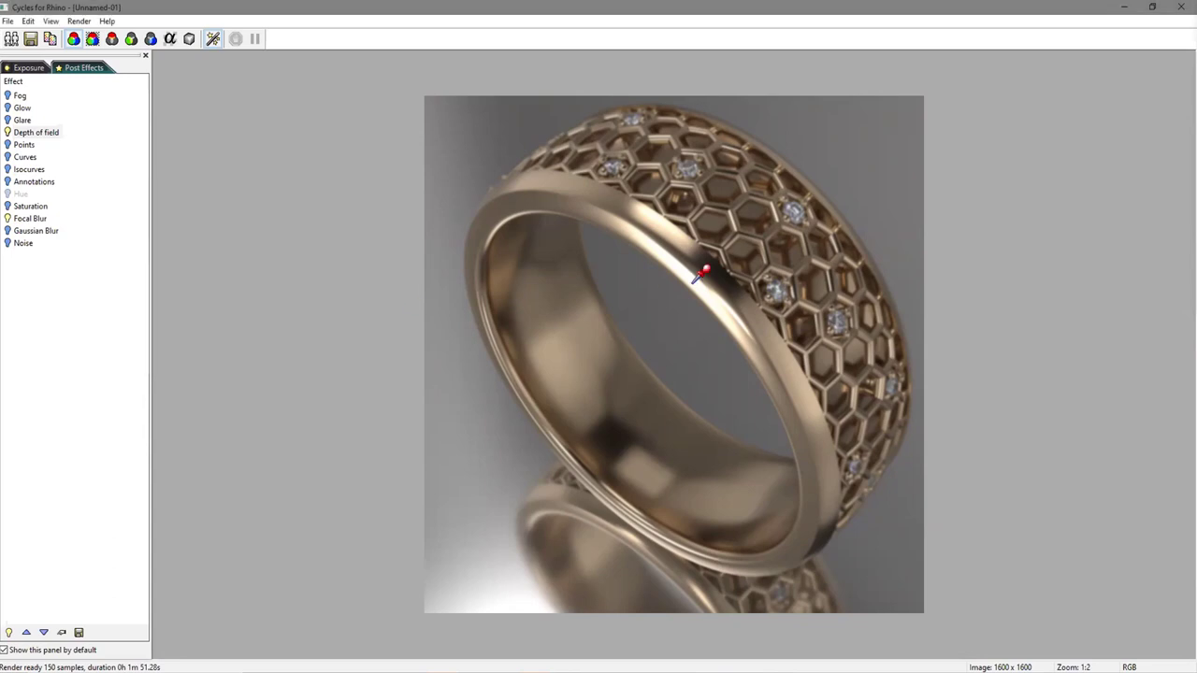
{"action": "left_click", "coordinate": [770, 294]}
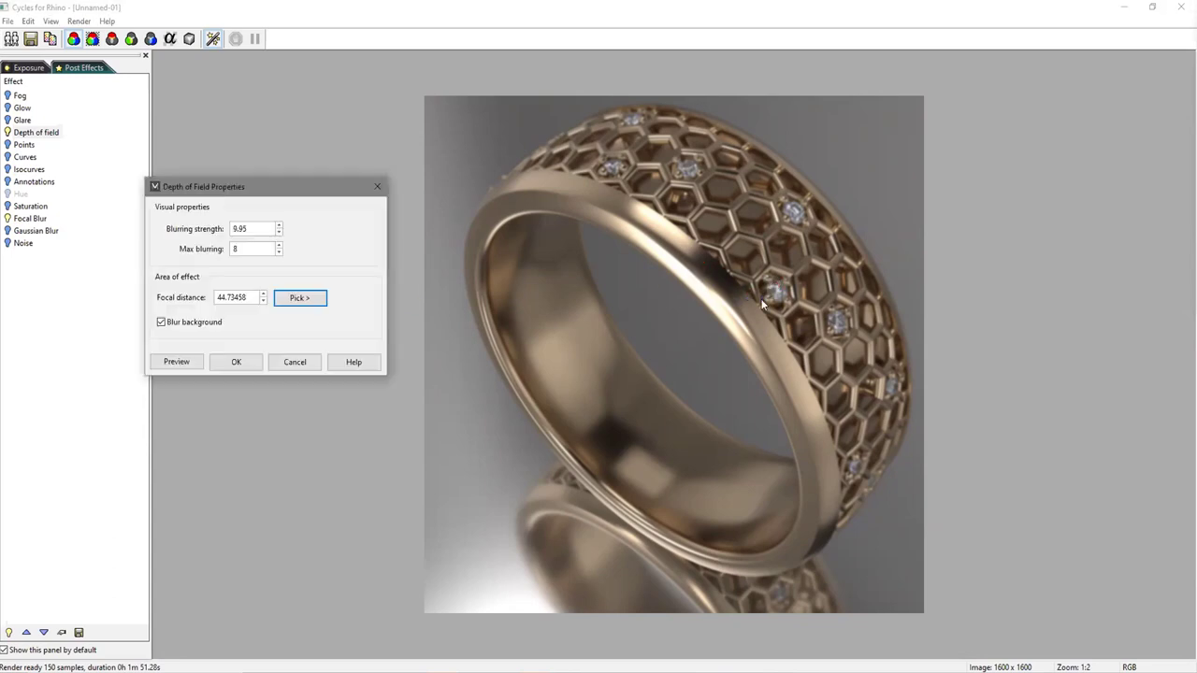
Preview and apply the depth of field settings, and inspect the blurred render up close.
{"action": "left_click", "coordinate": [184, 364]}
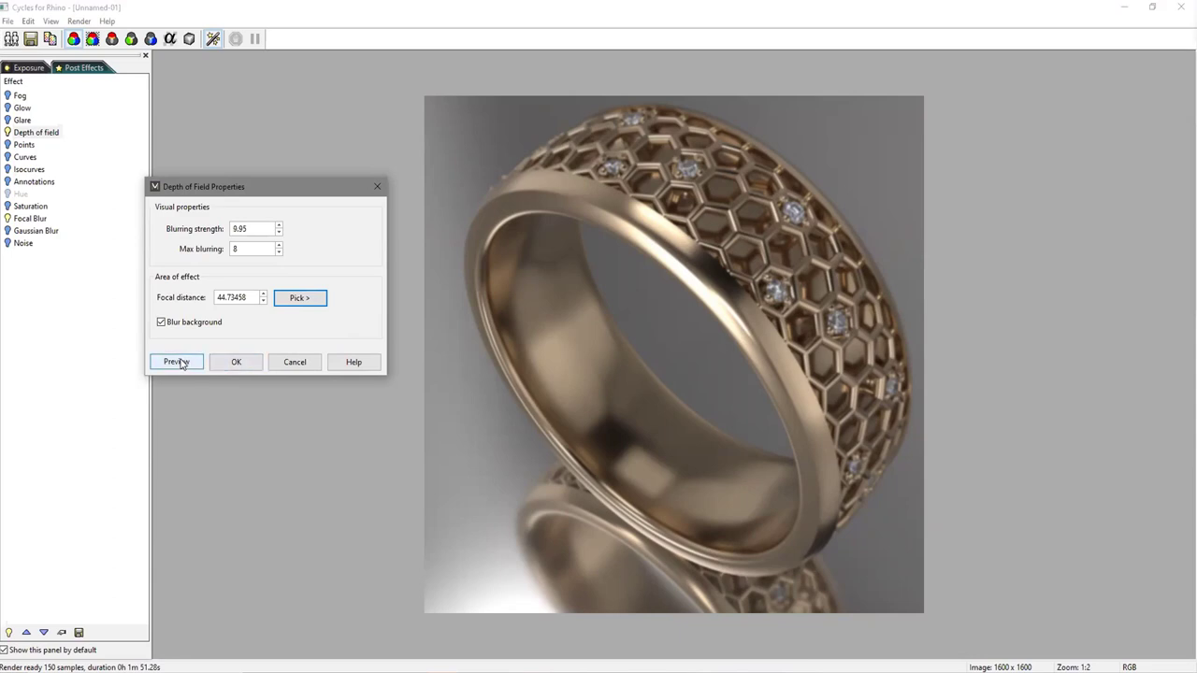
{"action": "left_click", "coordinate": [182, 364]}
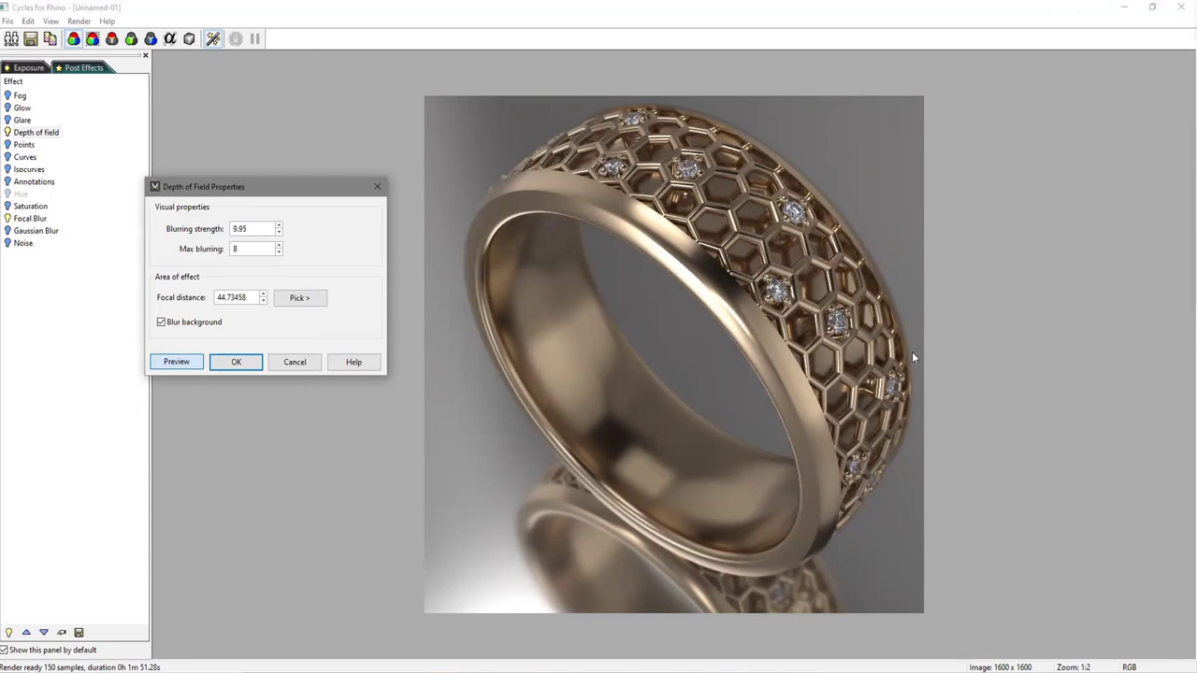
{"action": "left_click", "coordinate": [236, 363]}
{"action": "scroll", "coordinate": [785, 289], "scroll_direction": "up", "scroll_amount": 1}
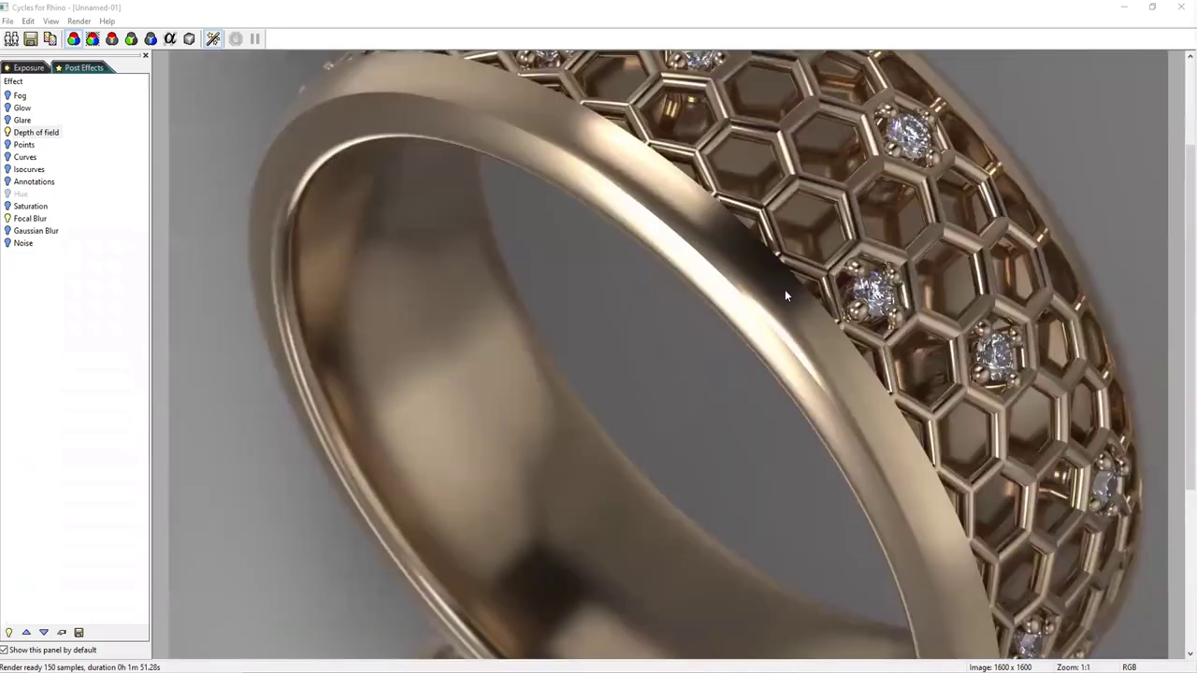
{"action": "scroll", "coordinate": [946, 259], "scroll_direction": "down", "scroll_amount": 1}
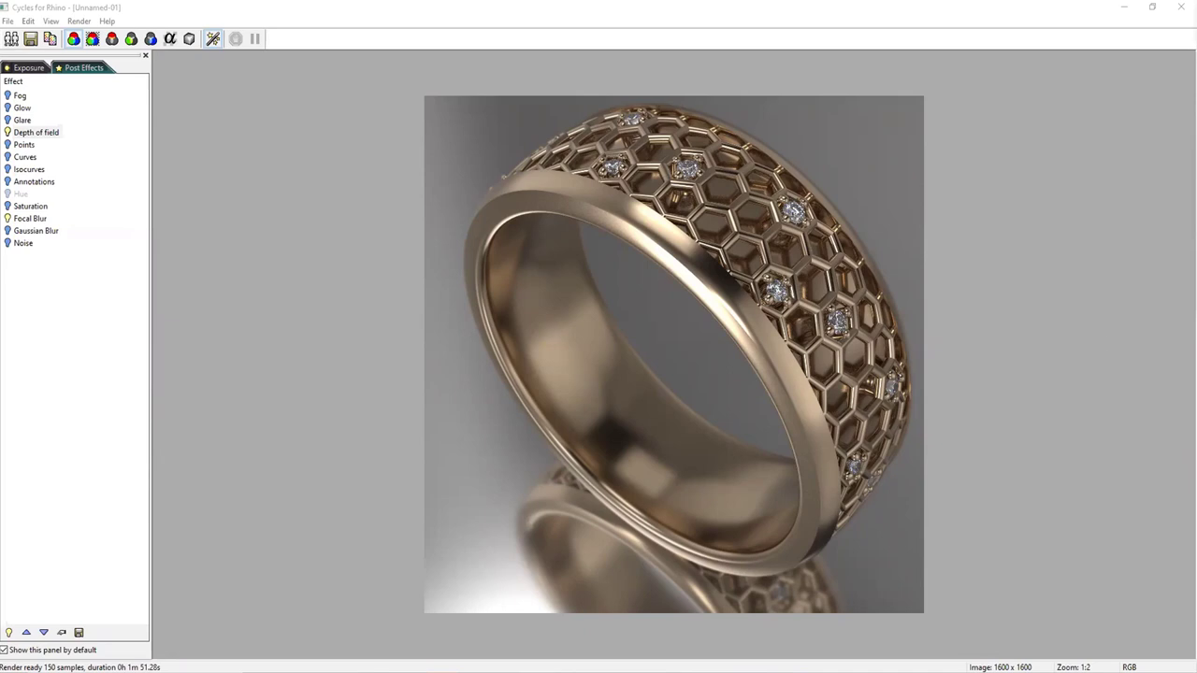
Restore the render window to a smaller size, close its effects panel, and move it aside to make room for the reference photo.
{"action": "left_click", "coordinate": [906, 8]}
{"action": "left_click", "coordinate": [145, 58]}
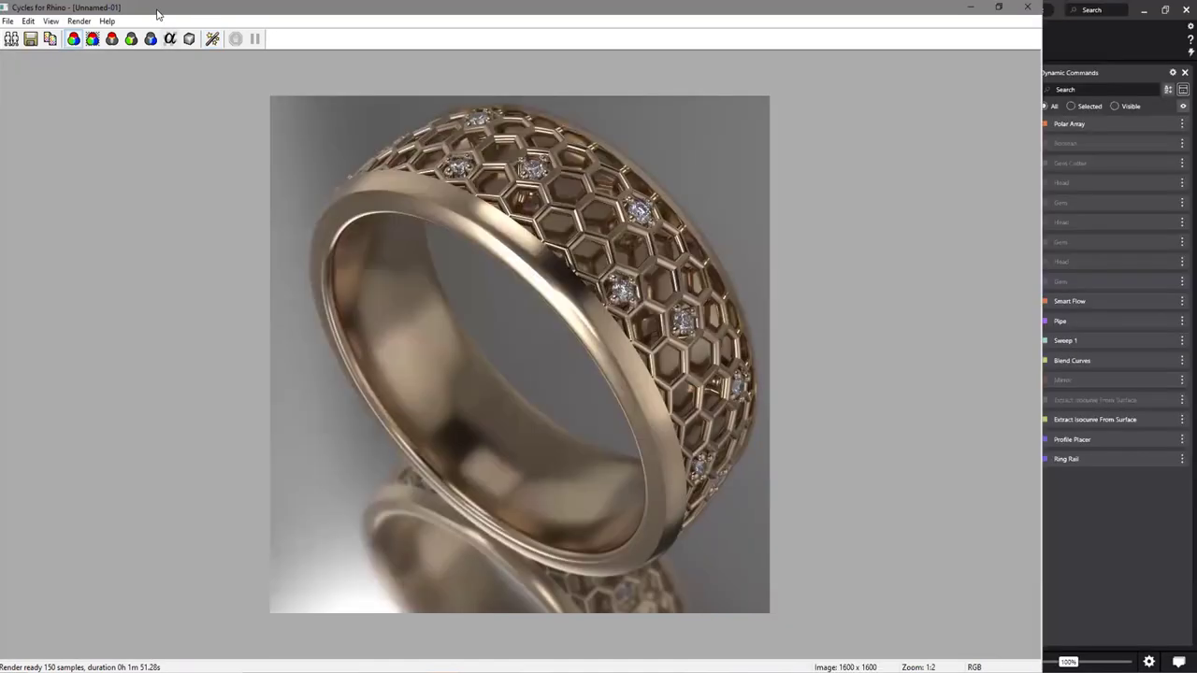
{"action": "left_click_drag", "start_coordinate": [157, 11], "coordinate": [535, 32]}
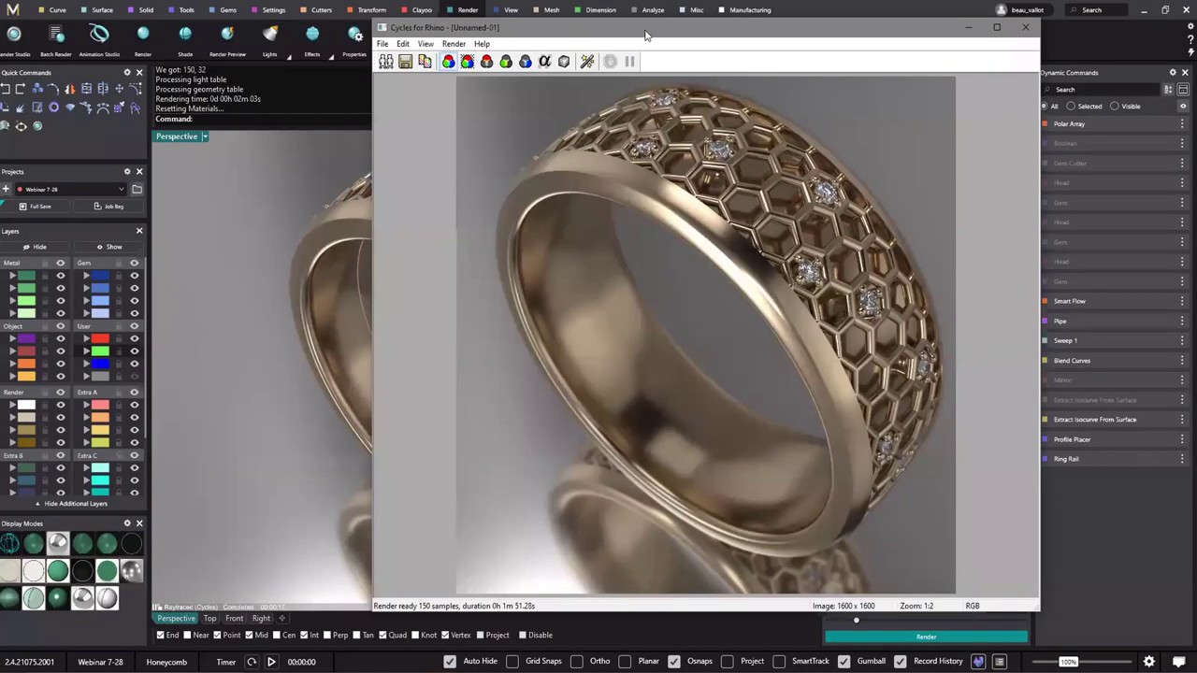
{"action": "left_click_drag", "start_coordinate": [642, 34], "coordinate": [270, 37]}
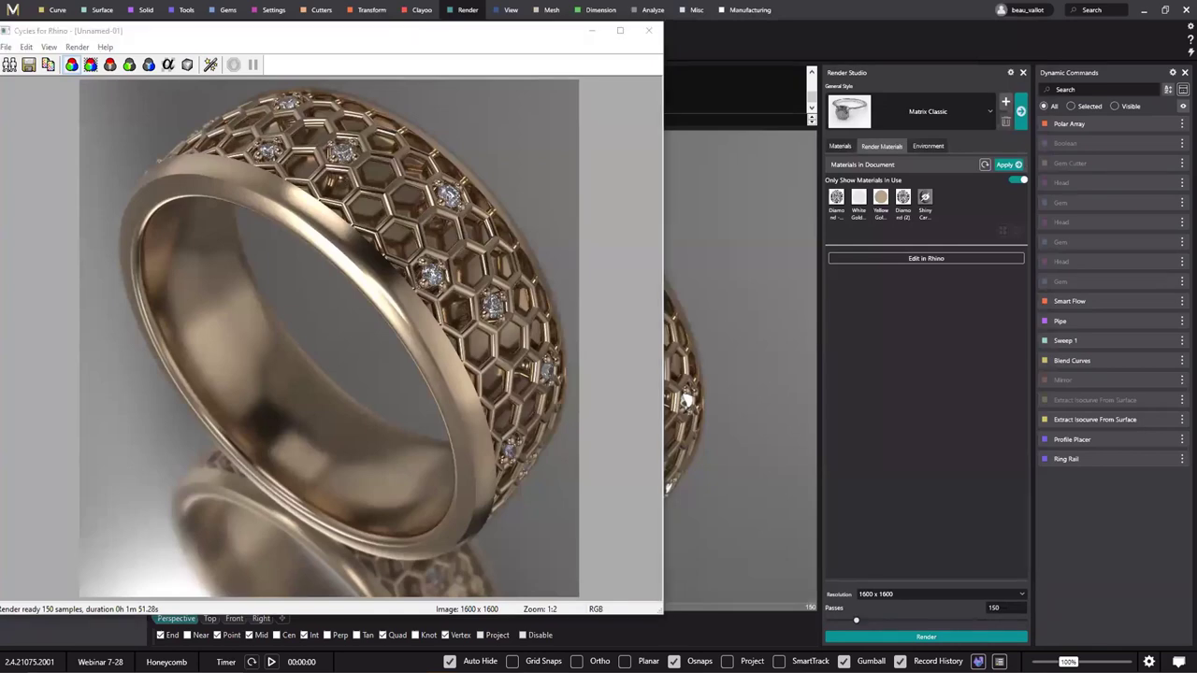
Switch to Snagit Editor to compare the reference photo with the render, close the editor, and reposition the render window.
{"action": "key", "text": "alt+Tab"}
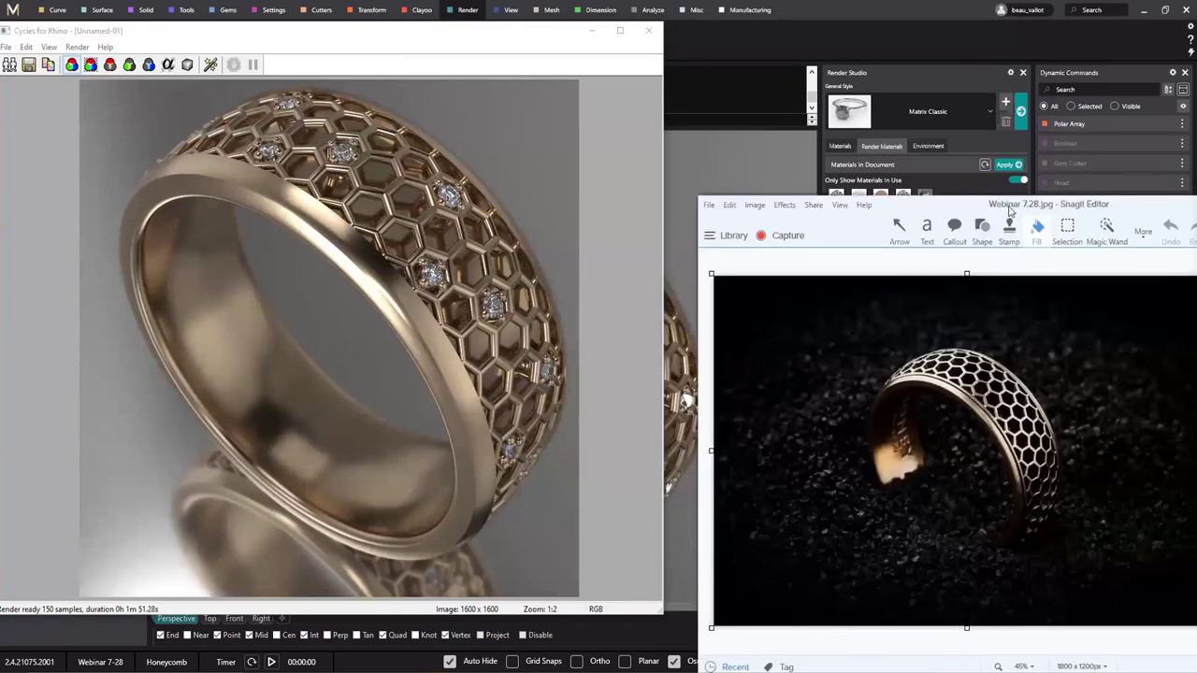
{"action": "left_click_drag", "start_coordinate": [1008, 213], "coordinate": [971, 212]}
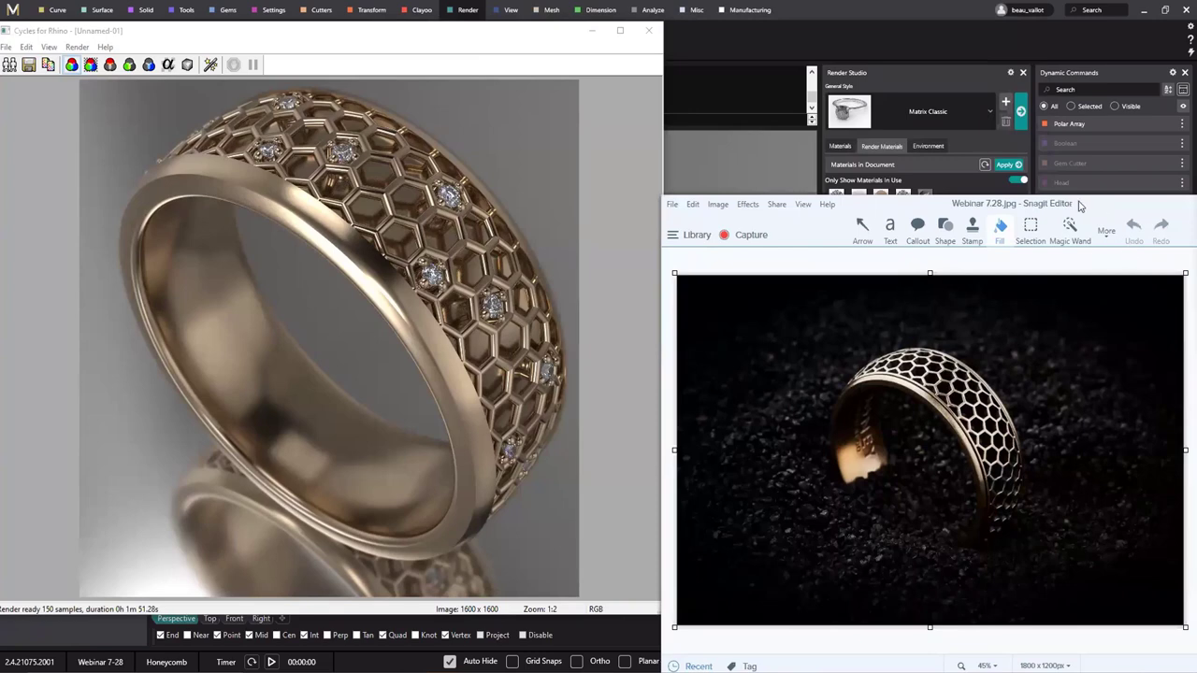
{"action": "left_click_drag", "start_coordinate": [1078, 202], "coordinate": [783, 318]}
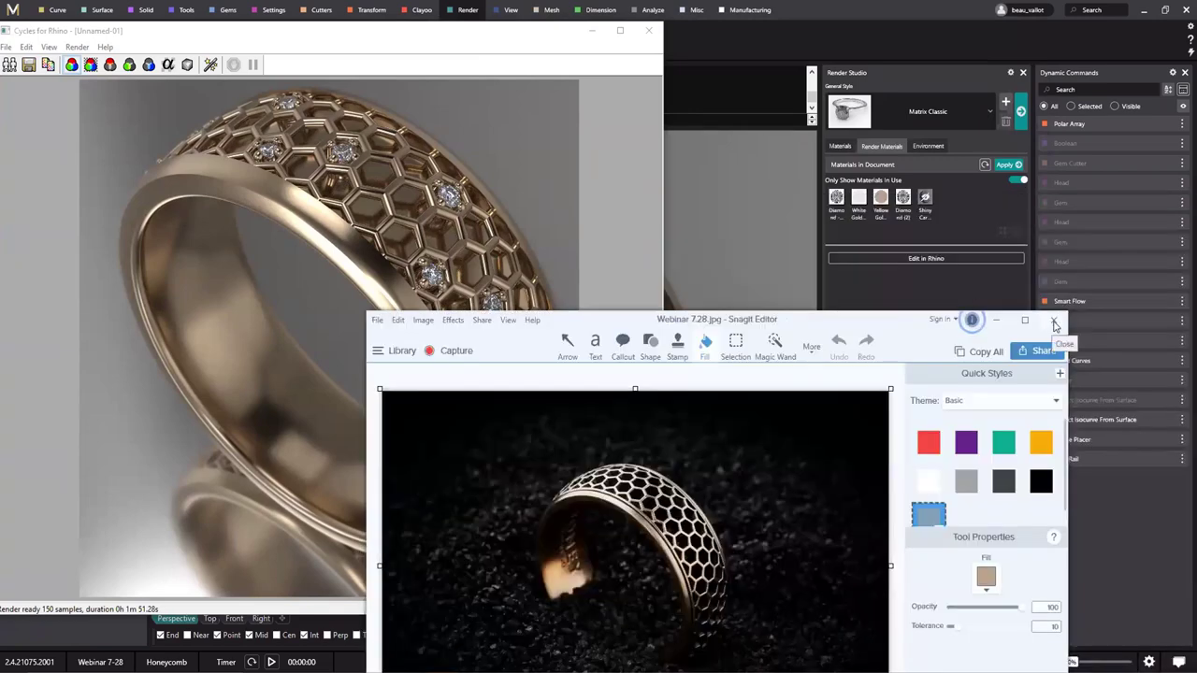
{"action": "left_click", "coordinate": [1054, 321]}
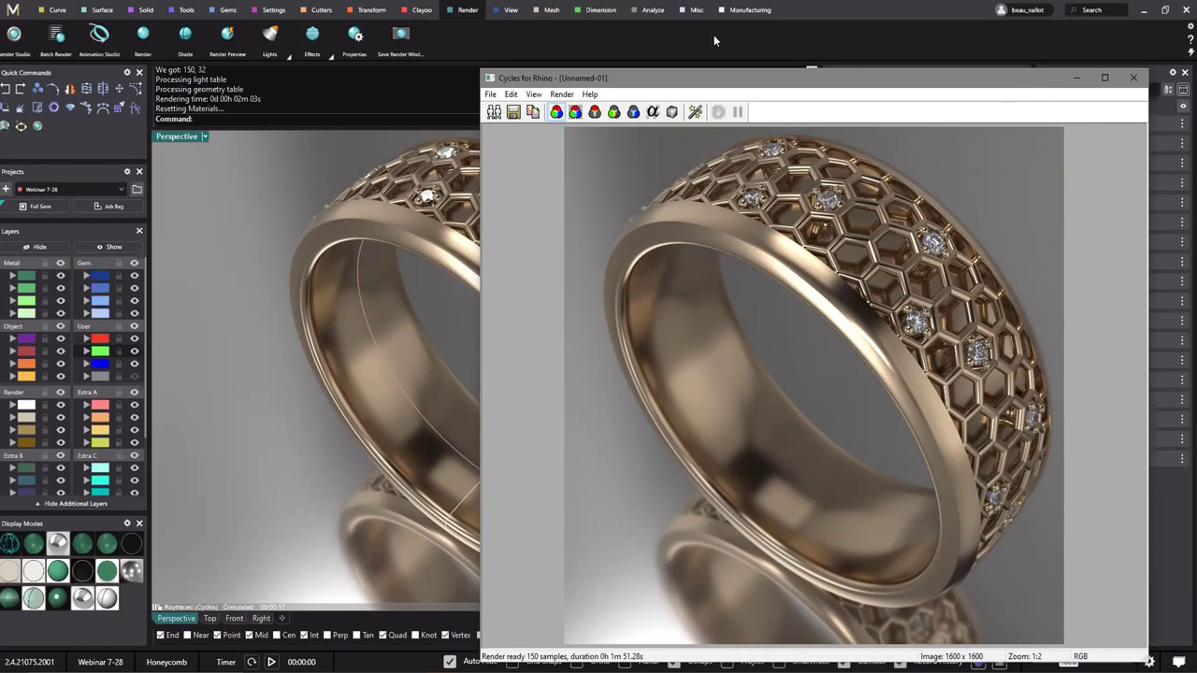
{"action": "left_click_drag", "start_coordinate": [986, 79], "coordinate": [713, 38]}
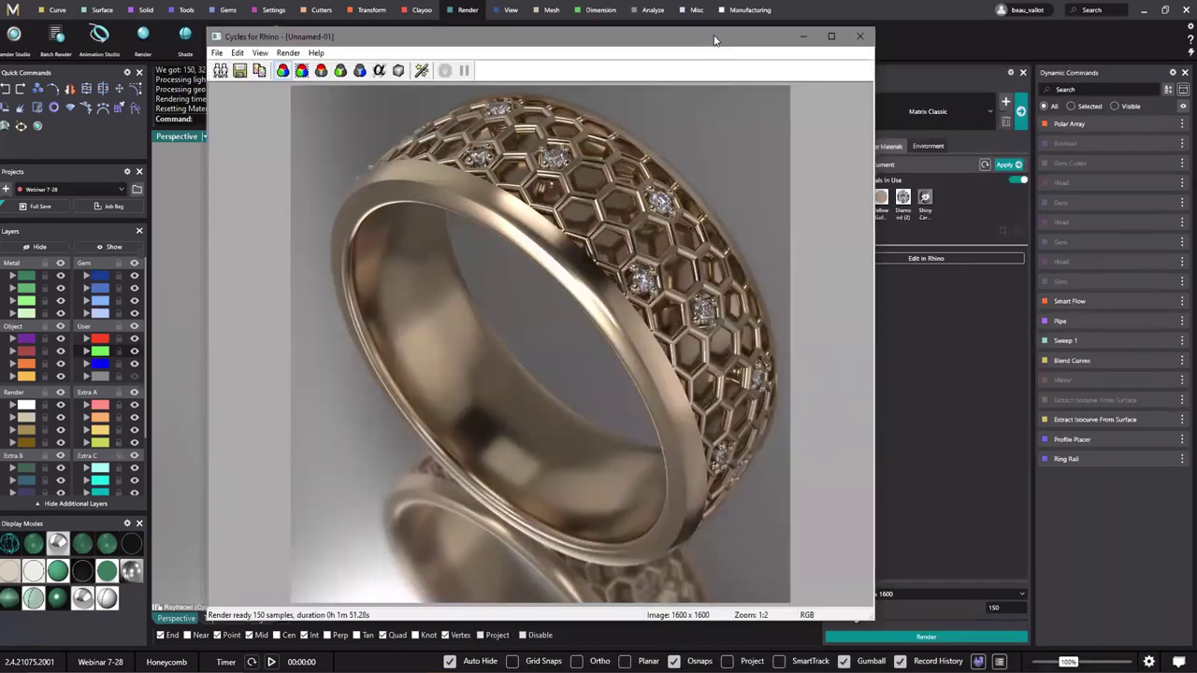